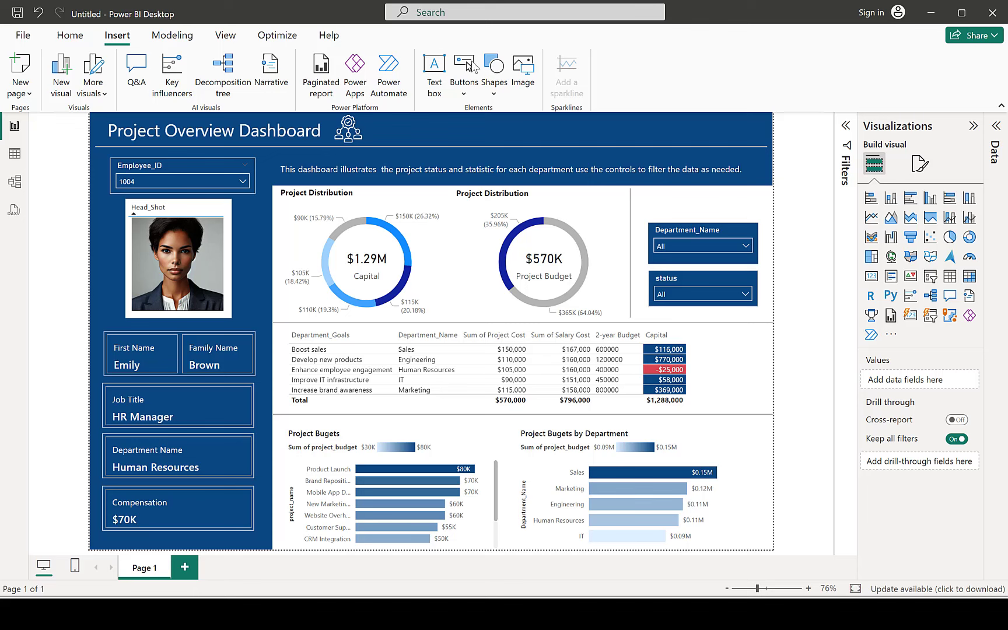
# Filter the Project Overview Dashboard's employee details by Employee_ID 1003 and then by 1005
pyautogui.click(217, 183)
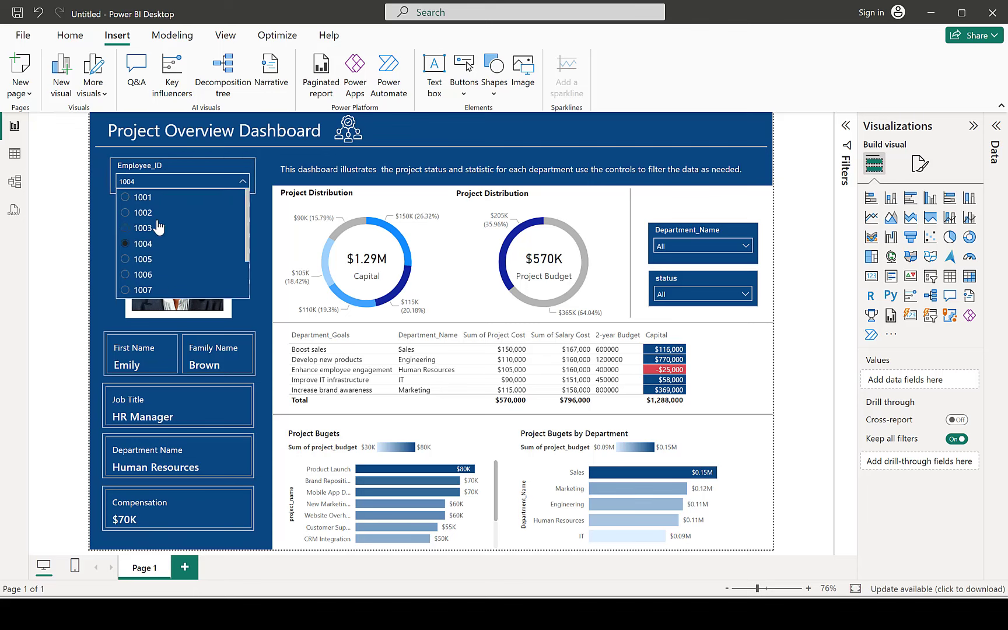
pyautogui.click(153, 227)
pyautogui.click(174, 188)
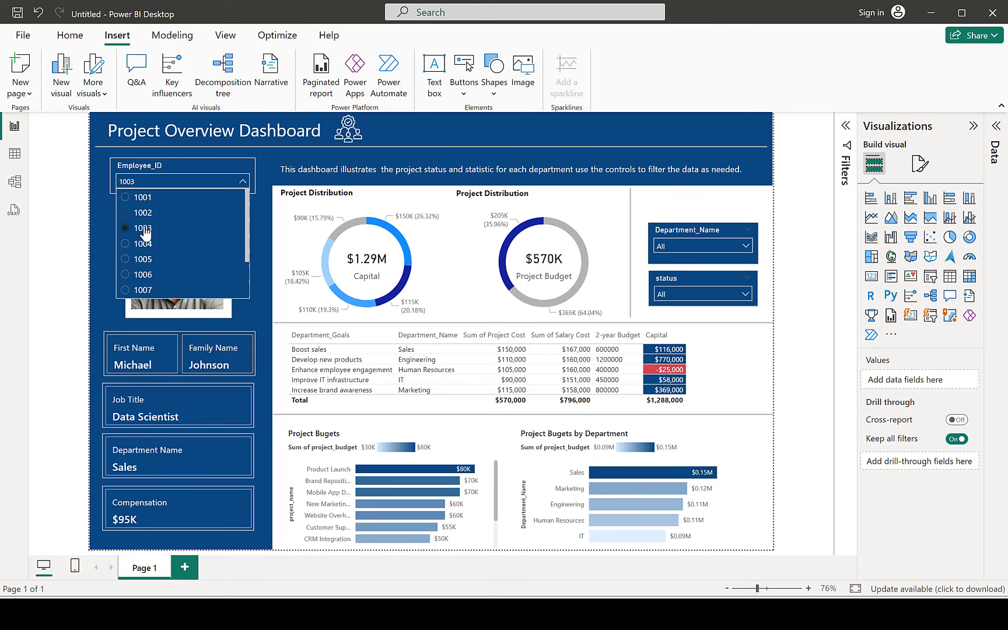
pyautogui.click(130, 261)
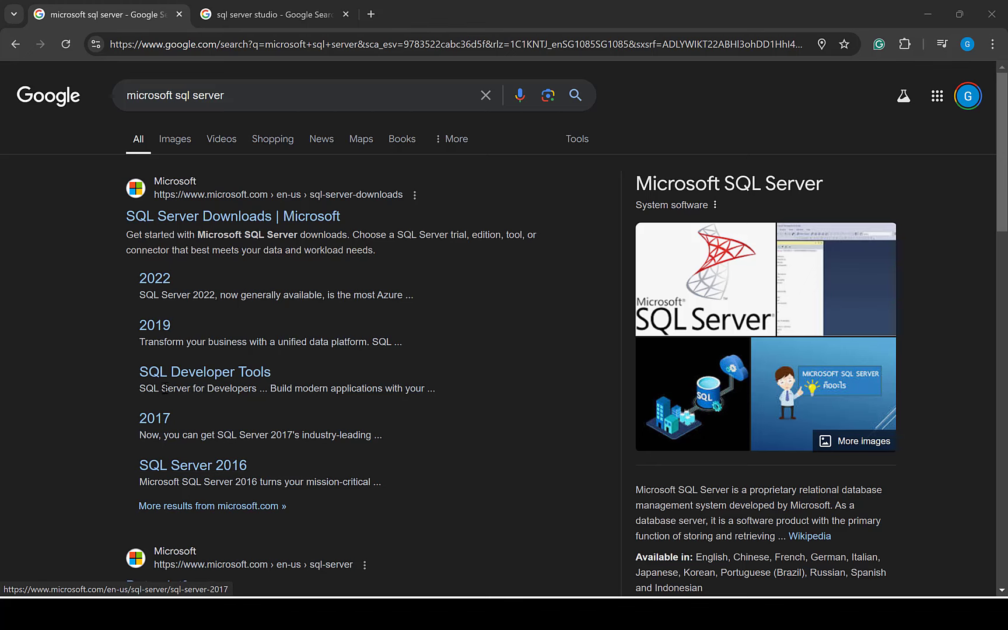
pyautogui.click(244, 14)
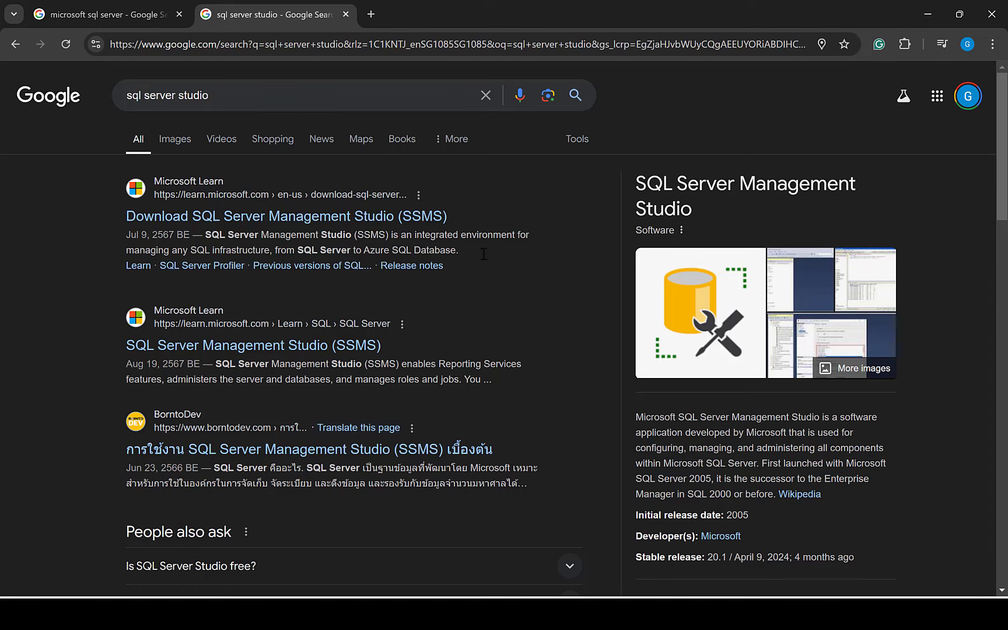
pyautogui.click(139, 14)
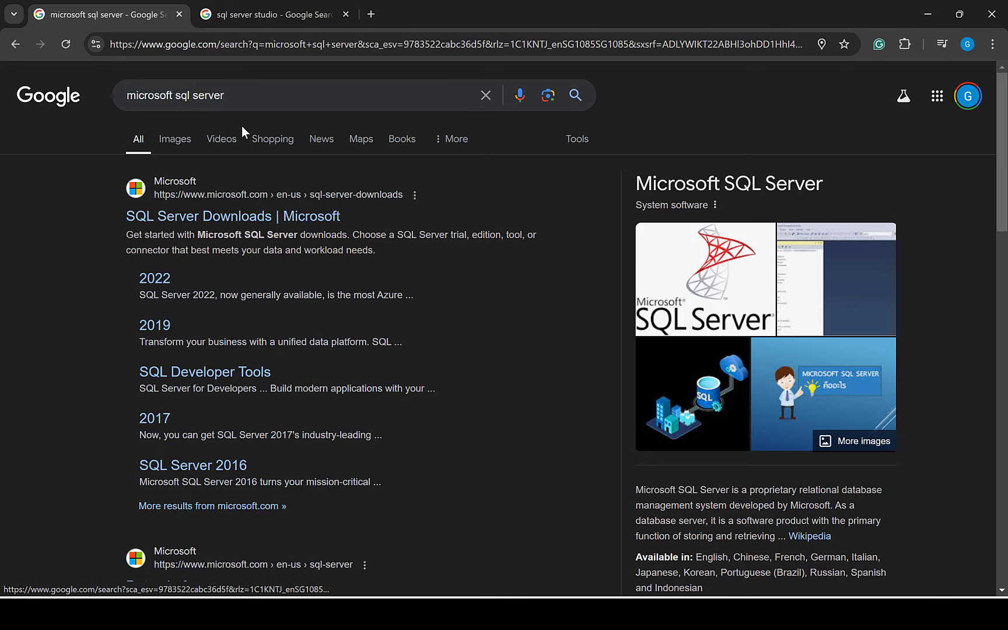
pyautogui.click(238, 8)
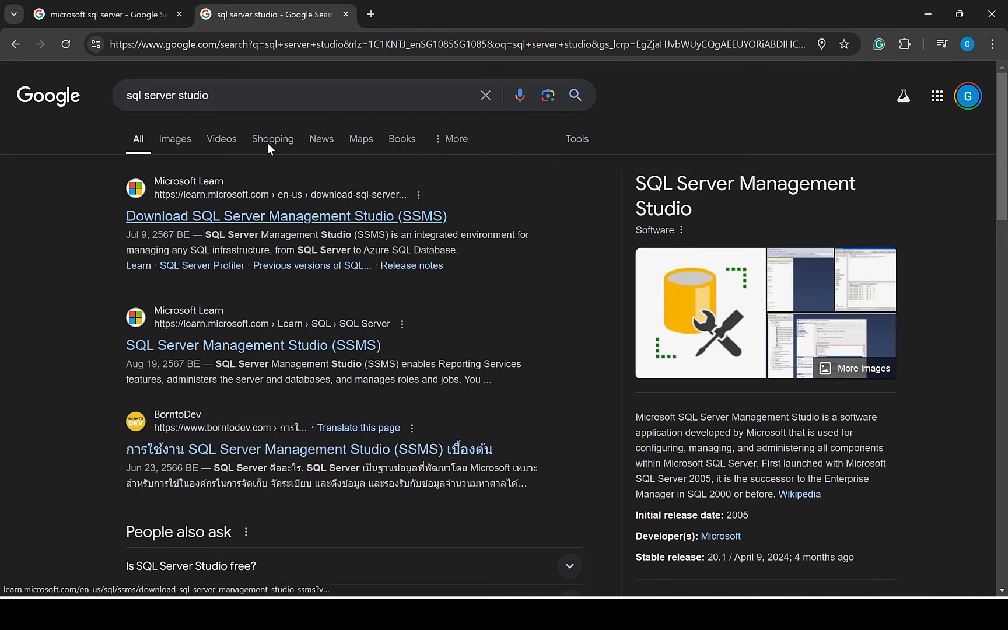
pyautogui.click(118, 11)
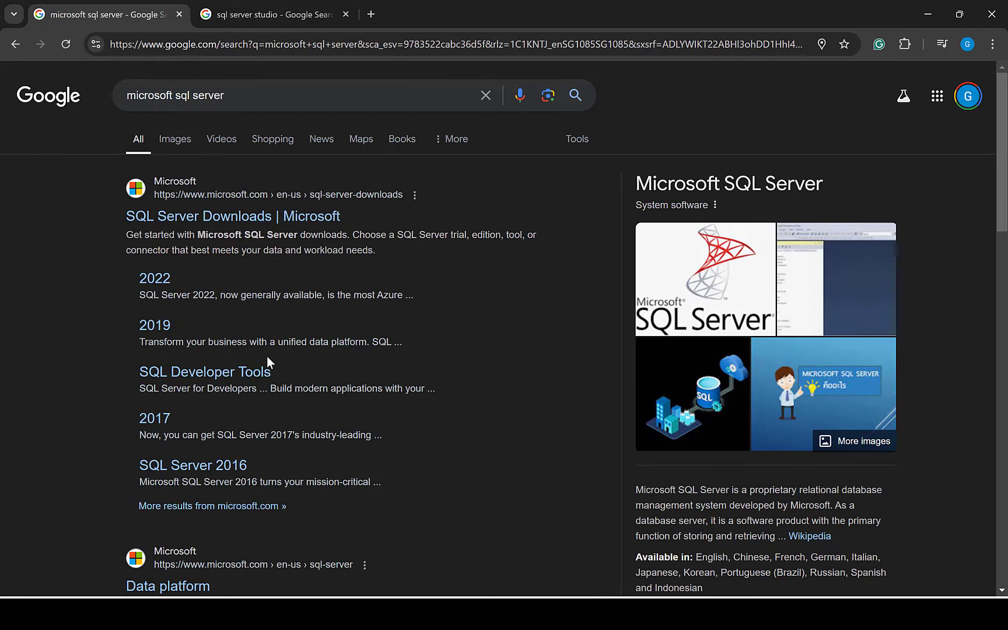
# Open Microsoft's SQL Server 2022 page from the search results and go from there to the SQL Server downloads page
pyautogui.click(155, 280)
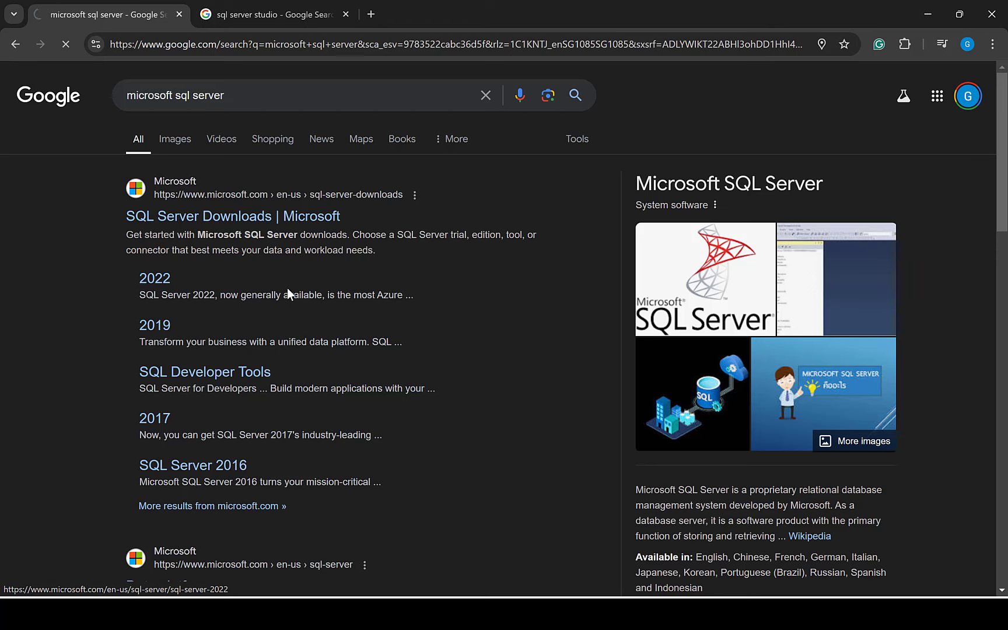
pyautogui.scroll(-5, 459, 391)
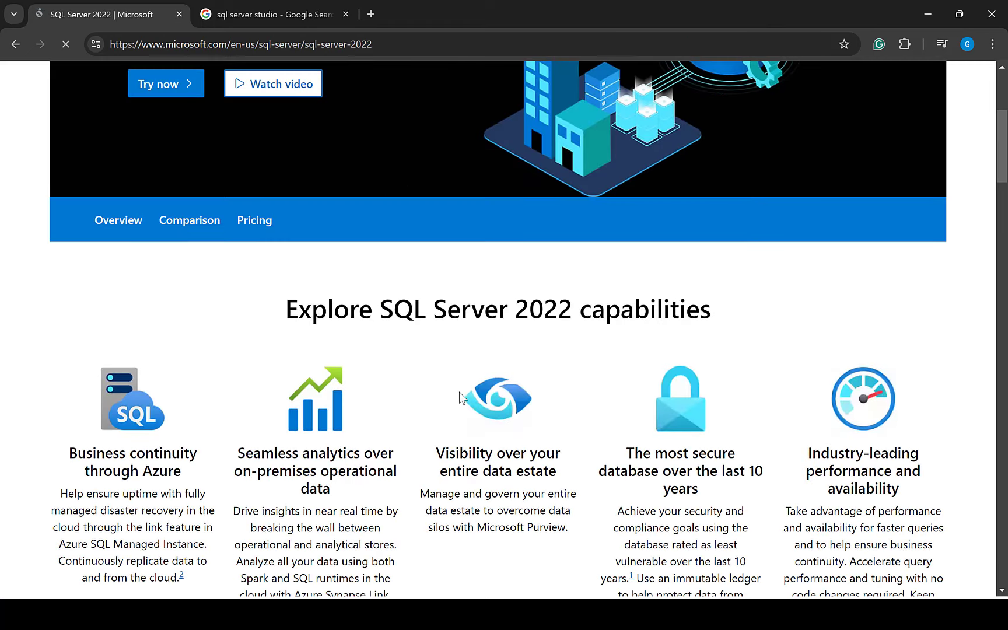
pyautogui.scroll(-5, 459, 399)
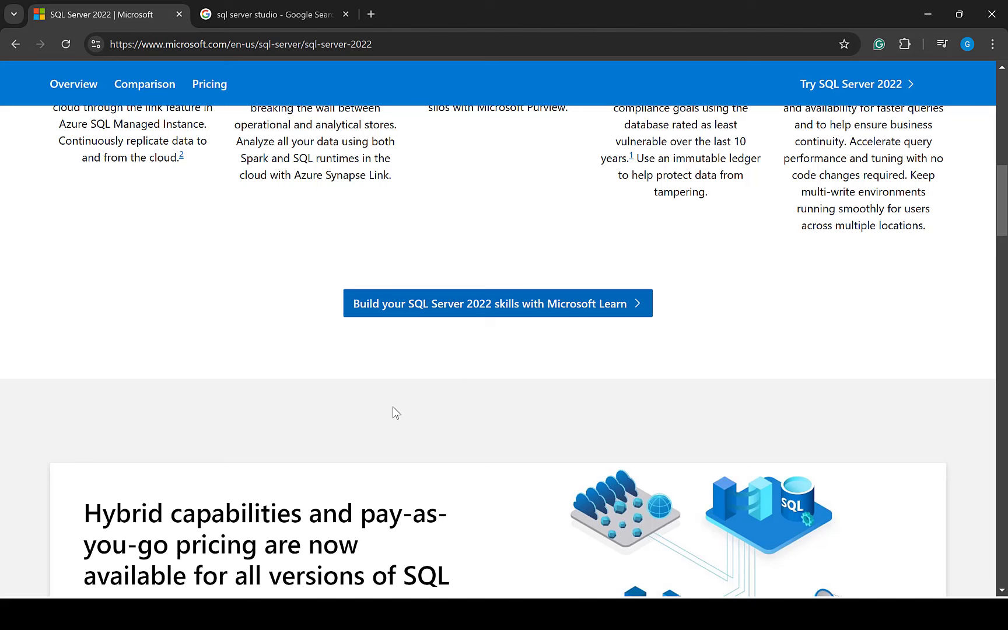
pyautogui.scroll(-8, 393, 406)
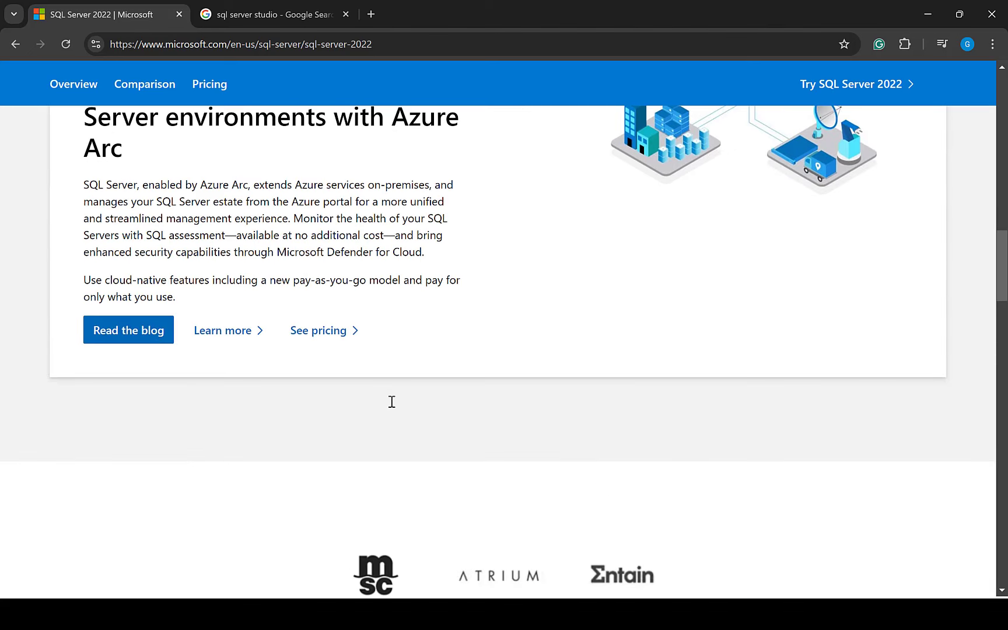
pyautogui.press('Home')
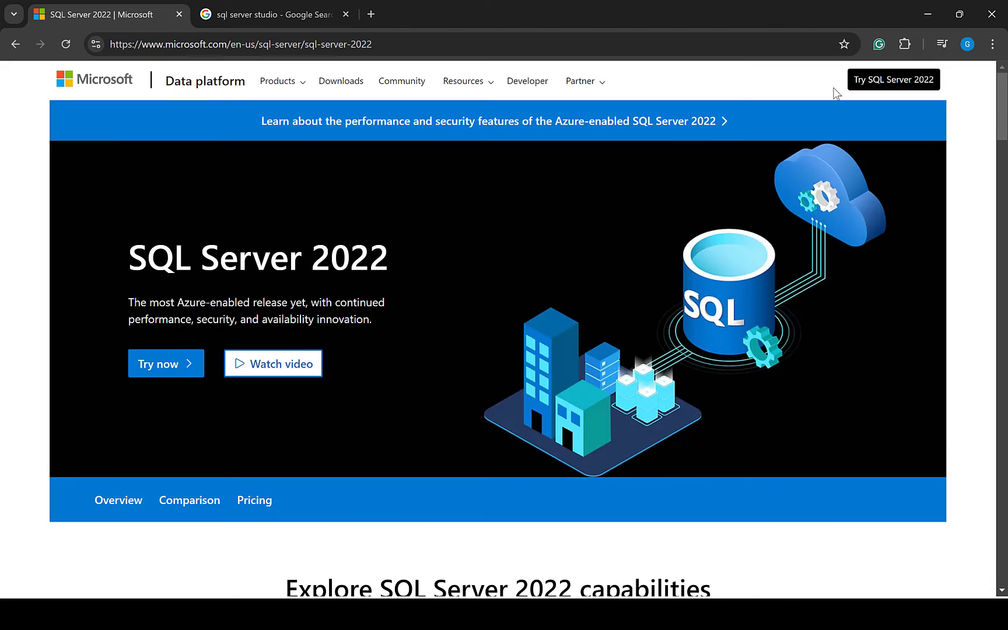
pyautogui.click(170, 371)
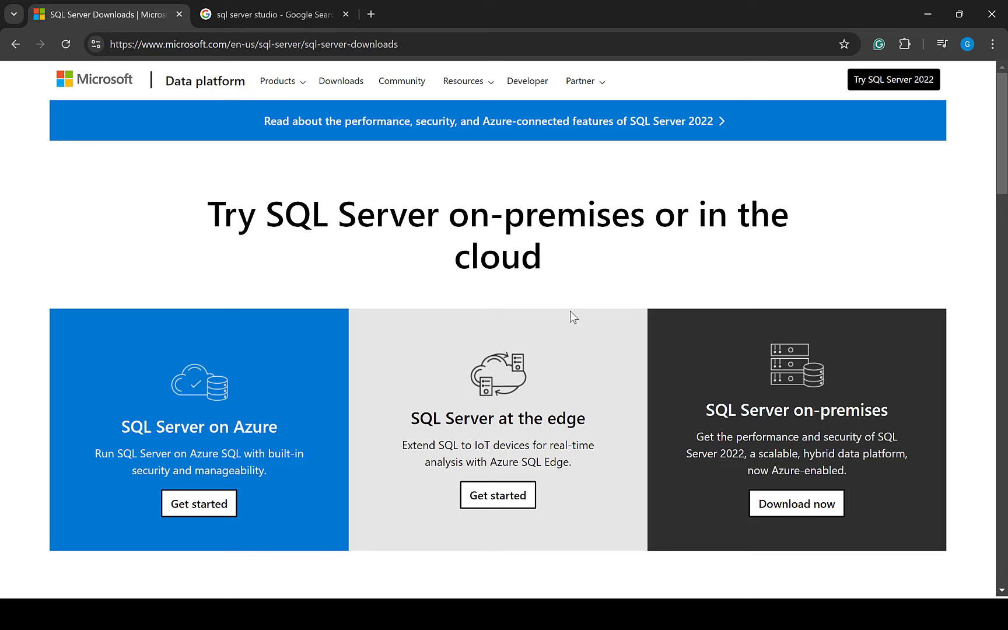
# Download the installer for the free SQL Server 2022 Express edition
pyautogui.scroll(-1, 560, 312)
pyautogui.scroll(-7, 439, 315)
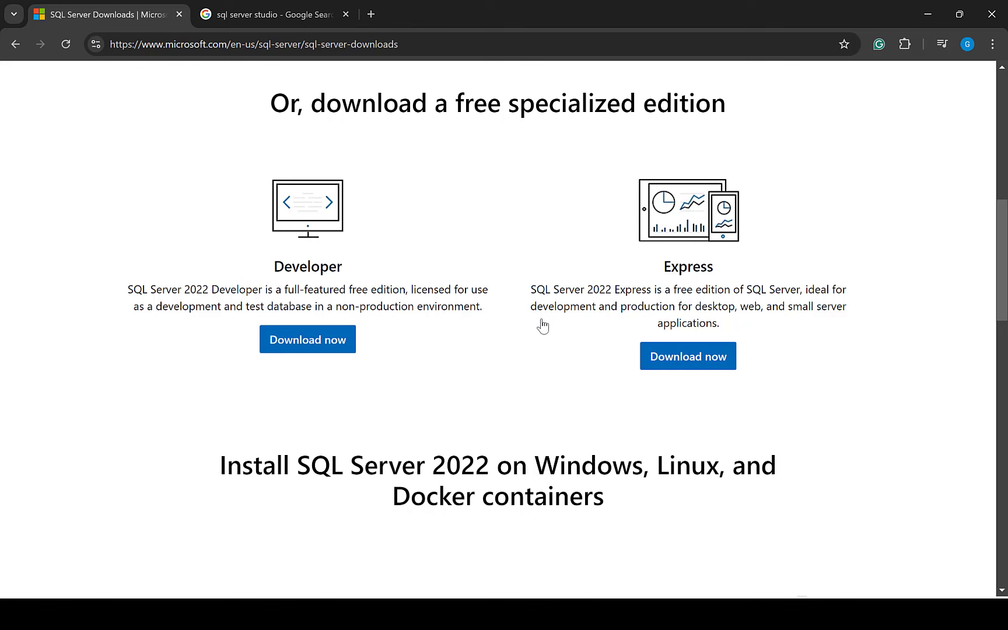
pyautogui.click(680, 360)
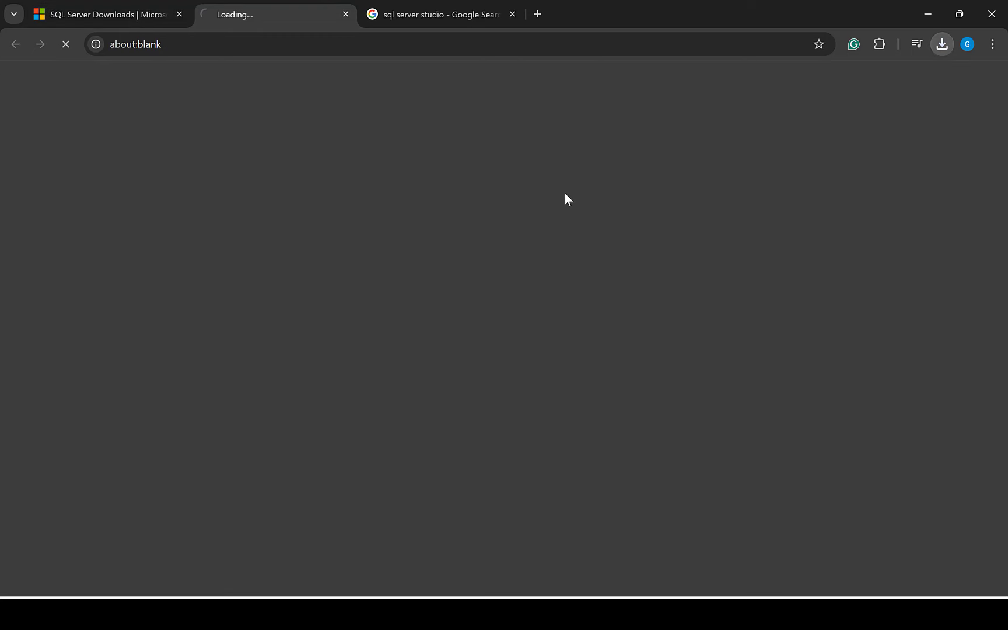
# Download SQL Server Management Studio (SSMS) 20.2 from its Microsoft Learn page, found in the sql server studio search results
pyautogui.click(456, 15)
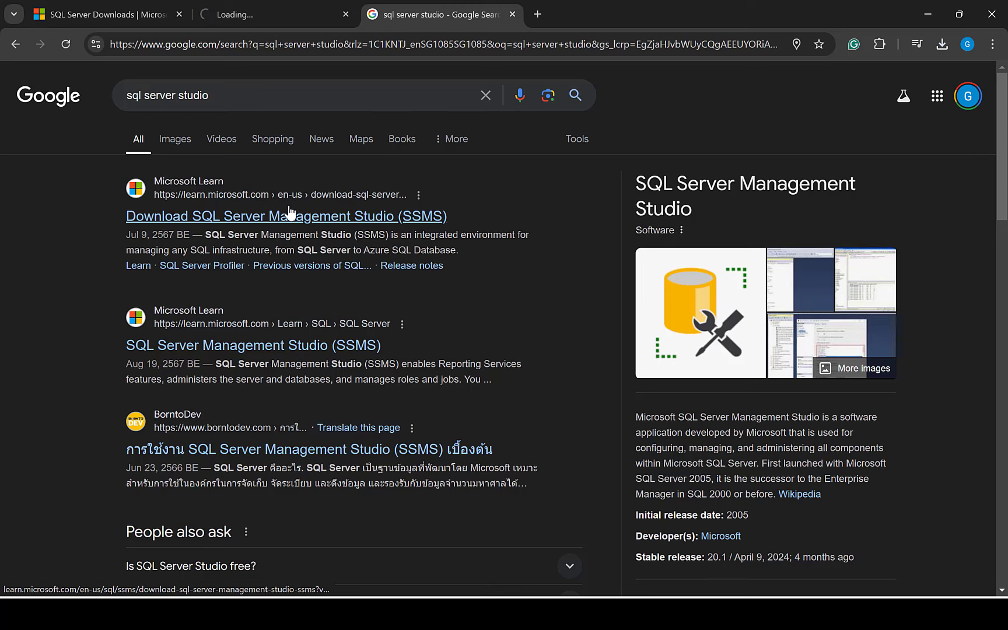
pyautogui.click(266, 224)
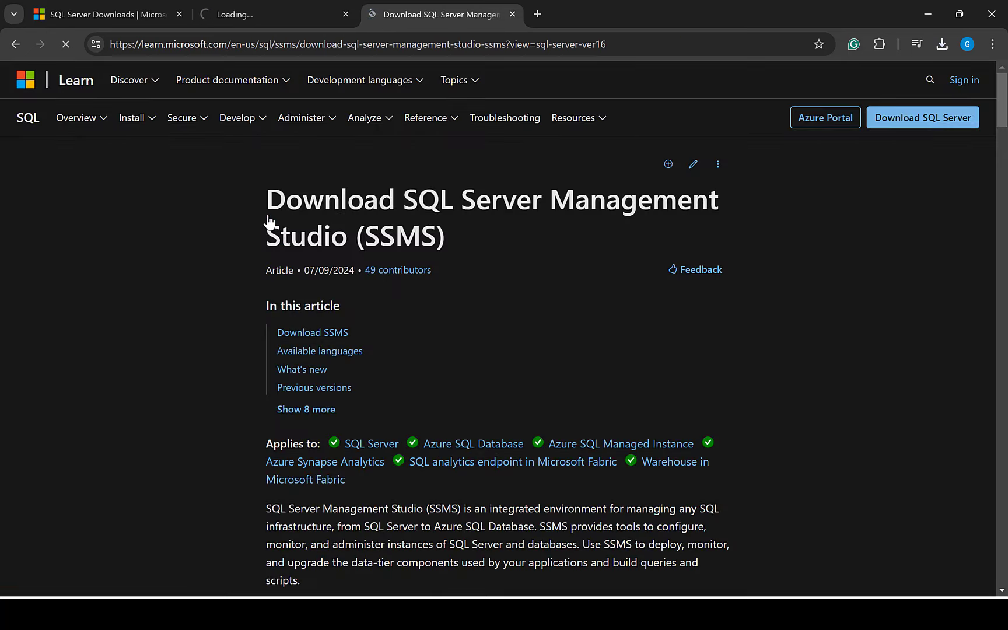
pyautogui.scroll(-5, 461, 319)
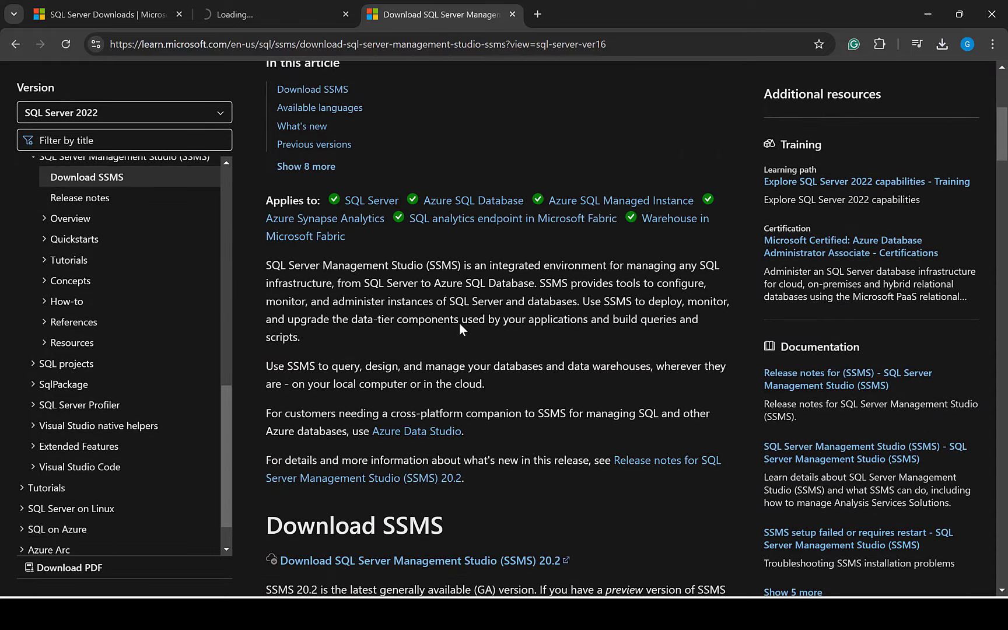
pyautogui.scroll(-3, 460, 324)
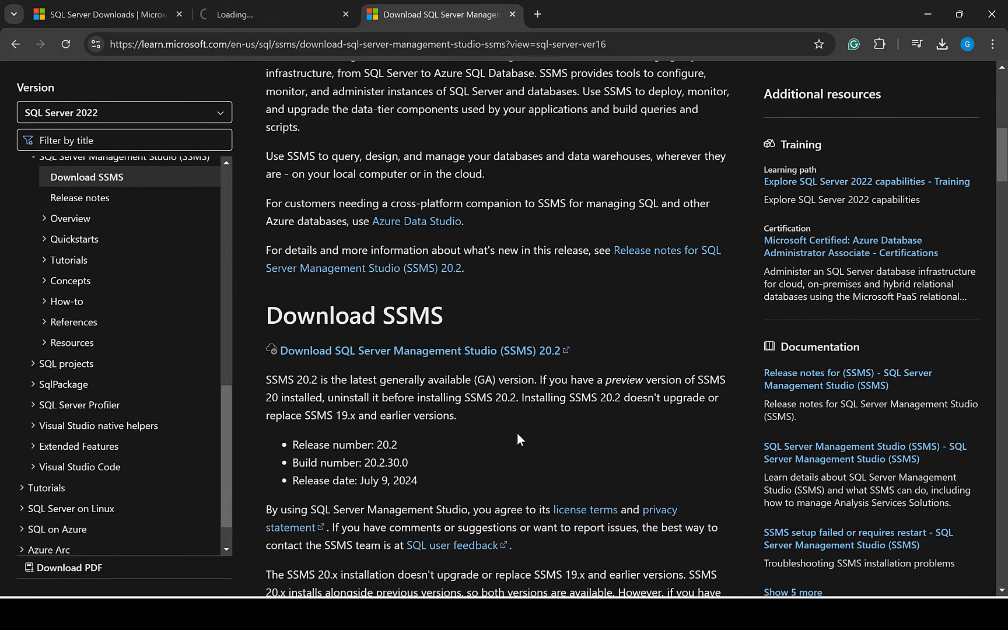
pyautogui.click(414, 353)
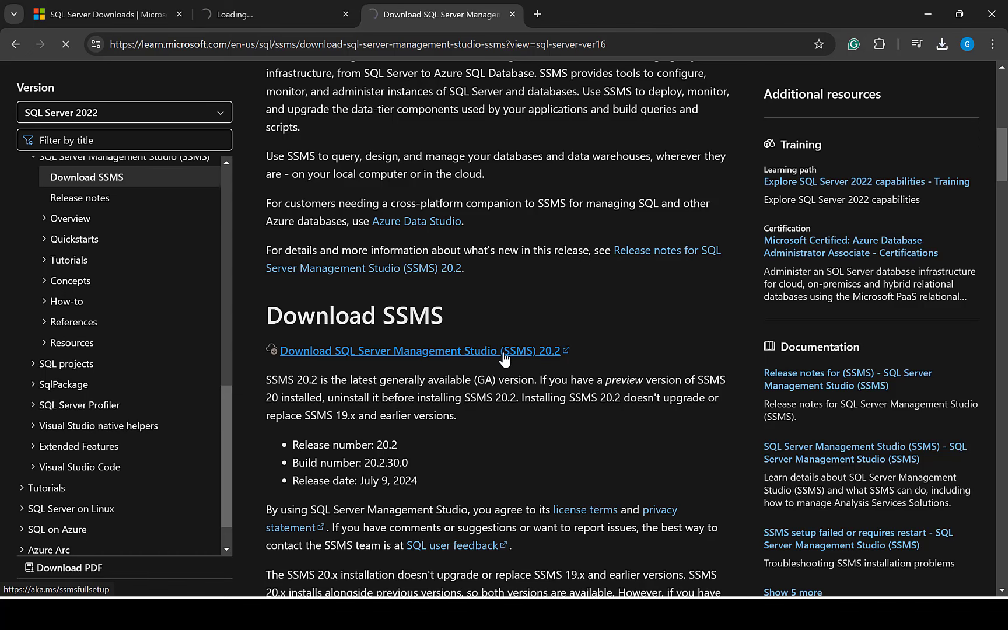
# Run the downloaded SQL2022-SSEI-Expr (2).exe and complete a Basic SQL Server 2022 Express installation in C:\Program Files\Microsoft SQL Server, accepting the license terms
pyautogui.hotkey('ctrl', 'j')
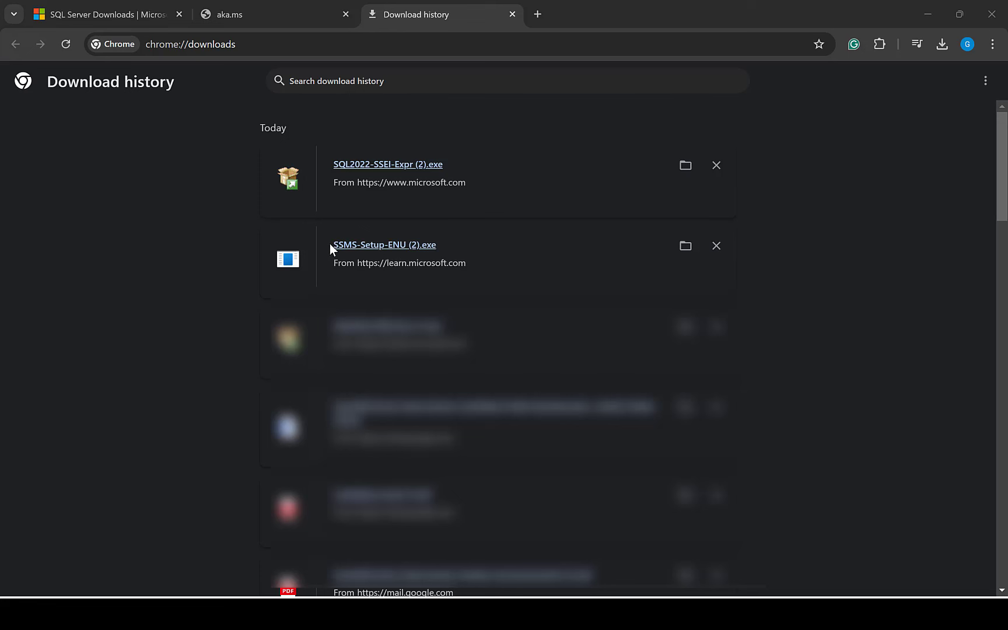
pyautogui.doubleClick(396, 172)
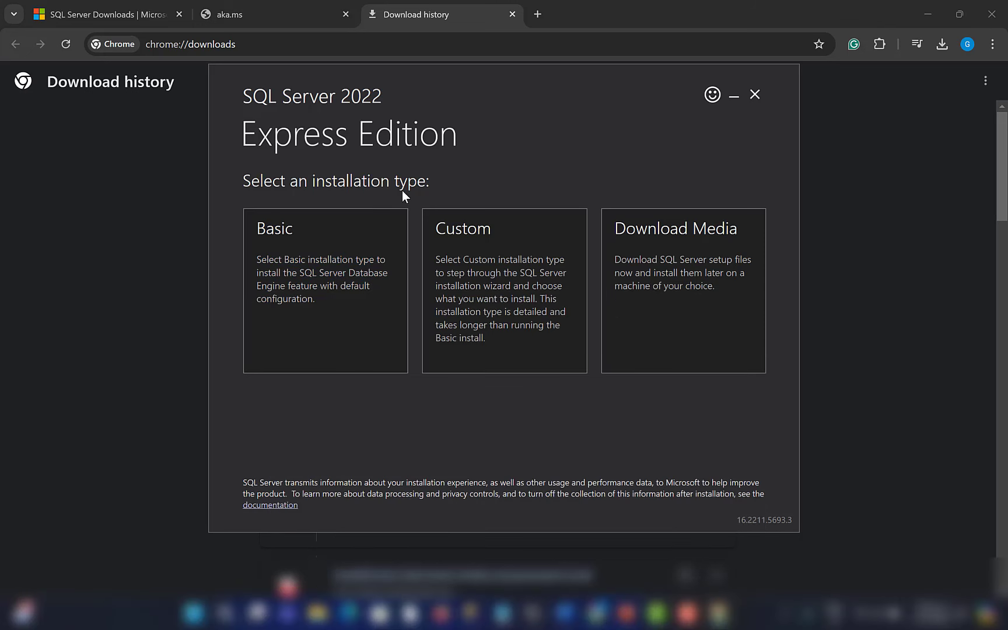
pyautogui.click(290, 281)
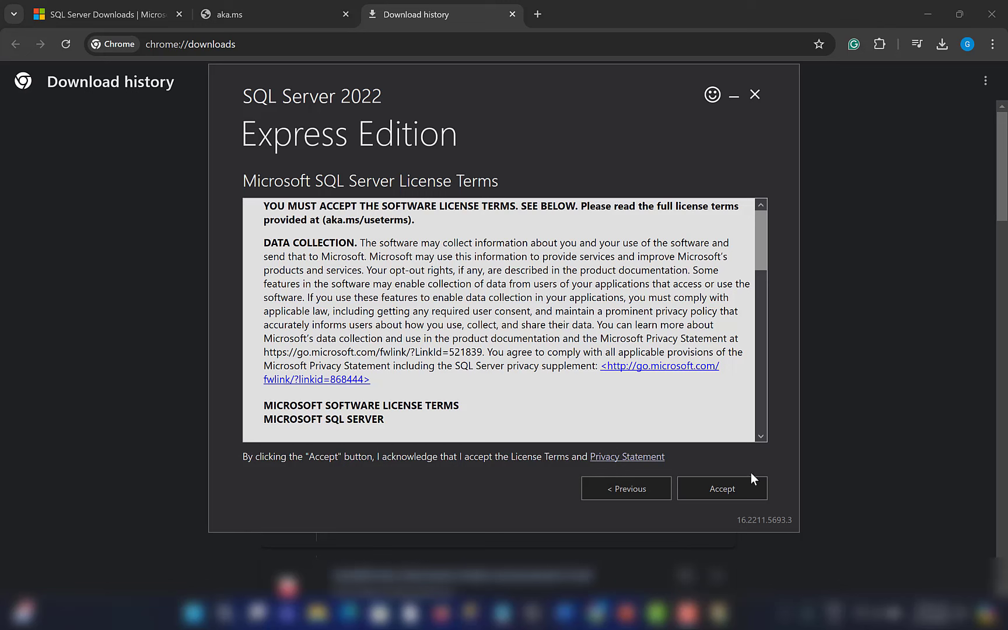
pyautogui.click(730, 490)
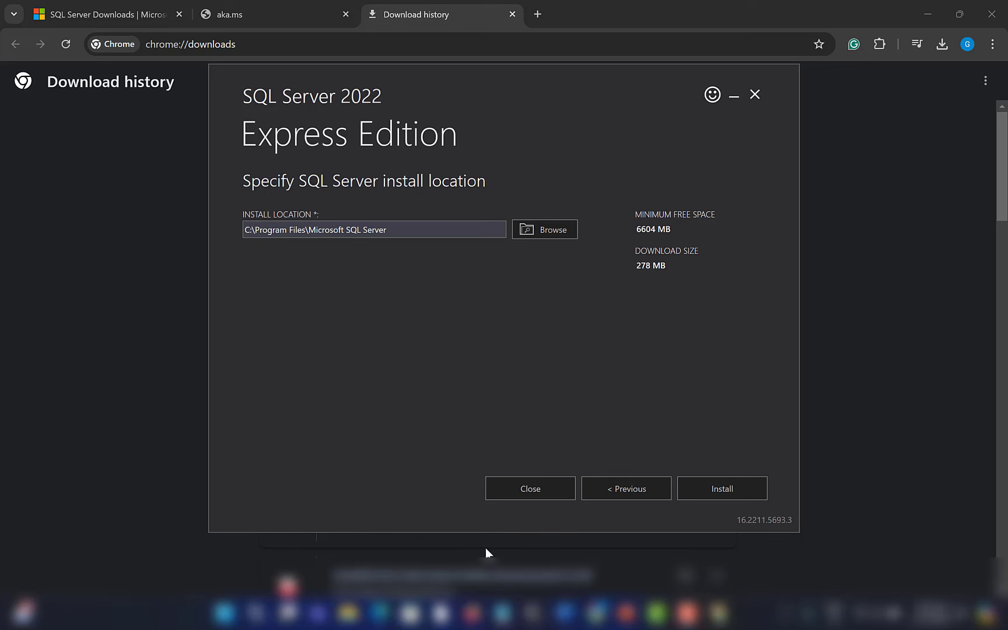
pyautogui.click(717, 494)
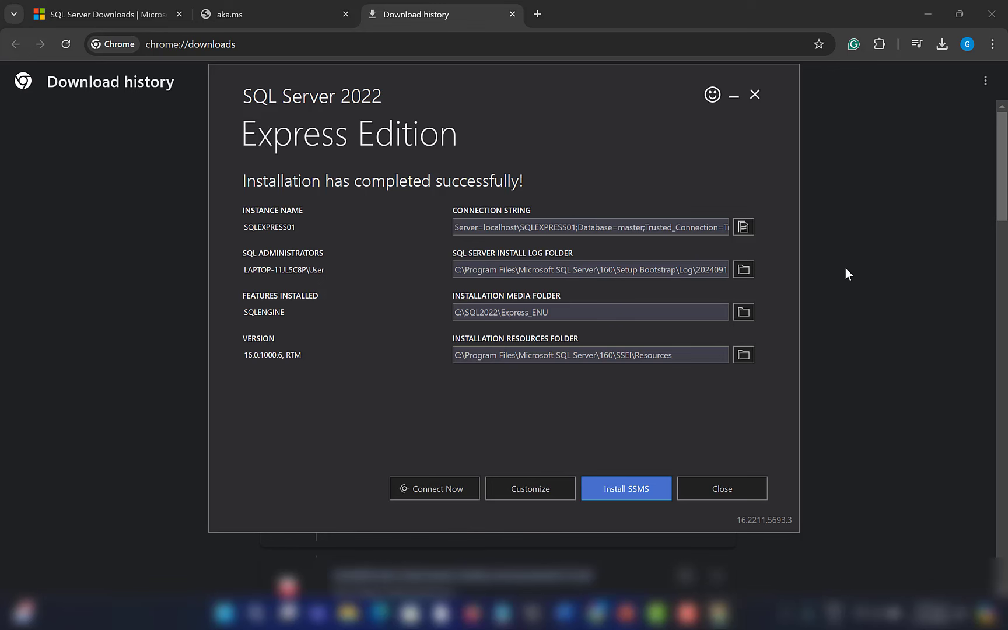
# Run the downloaded SSMS-Setup-ENU (2).exe and install SQL Server Management Studio in its default location
pyautogui.click(860, 167)
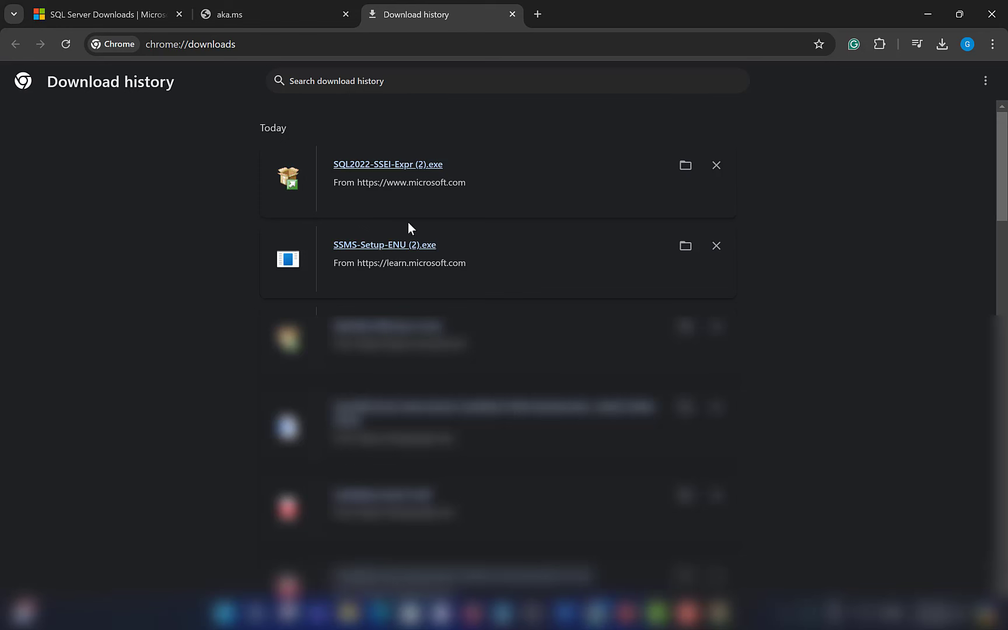
pyautogui.click(379, 245)
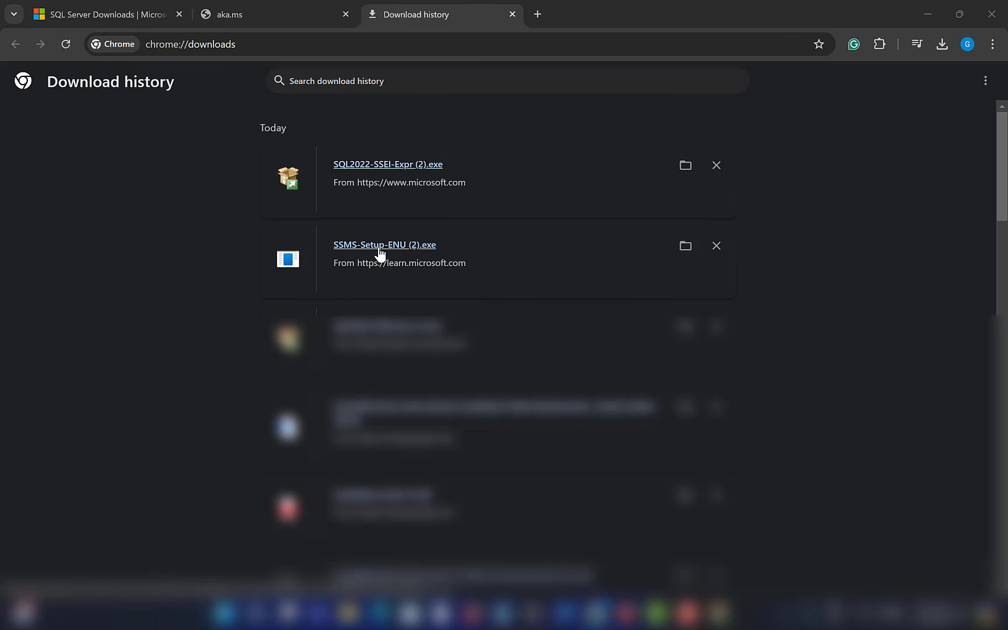
pyautogui.doubleClick(373, 245)
pyautogui.doubleClick(398, 245)
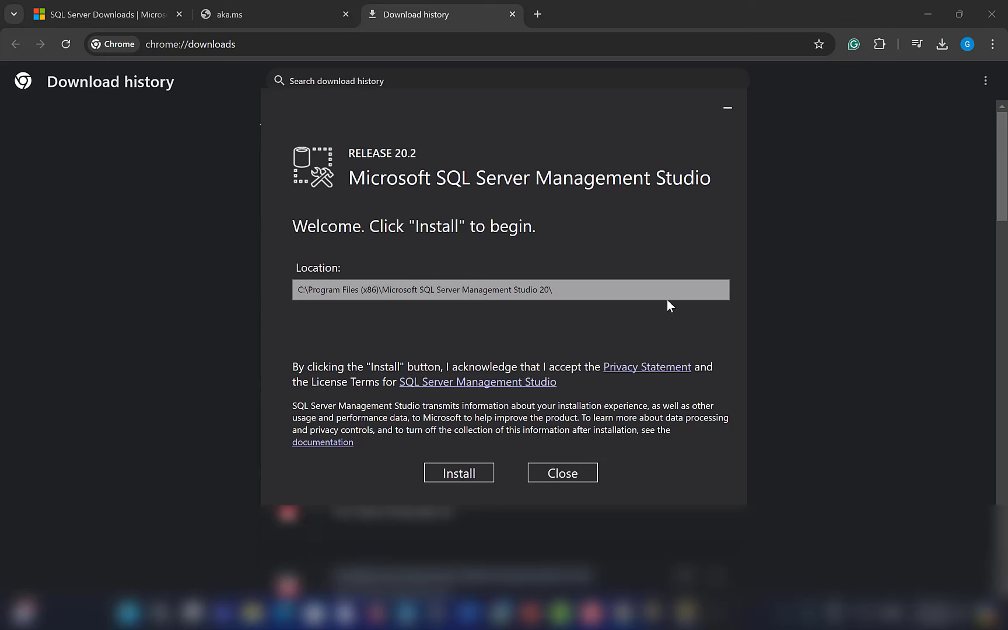
pyautogui.click(467, 474)
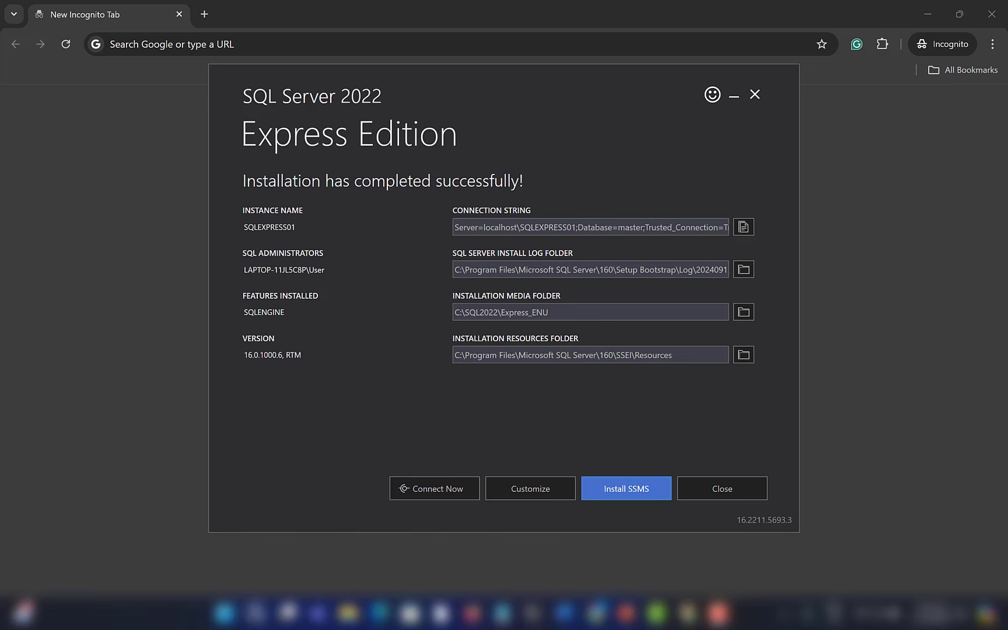
# Launch SQL Server Management Studio 20 and connect to the local SQLEXPRESS Database Engine using Windows Authentication
pyautogui.click(261, 619)
pyautogui.write('sql')
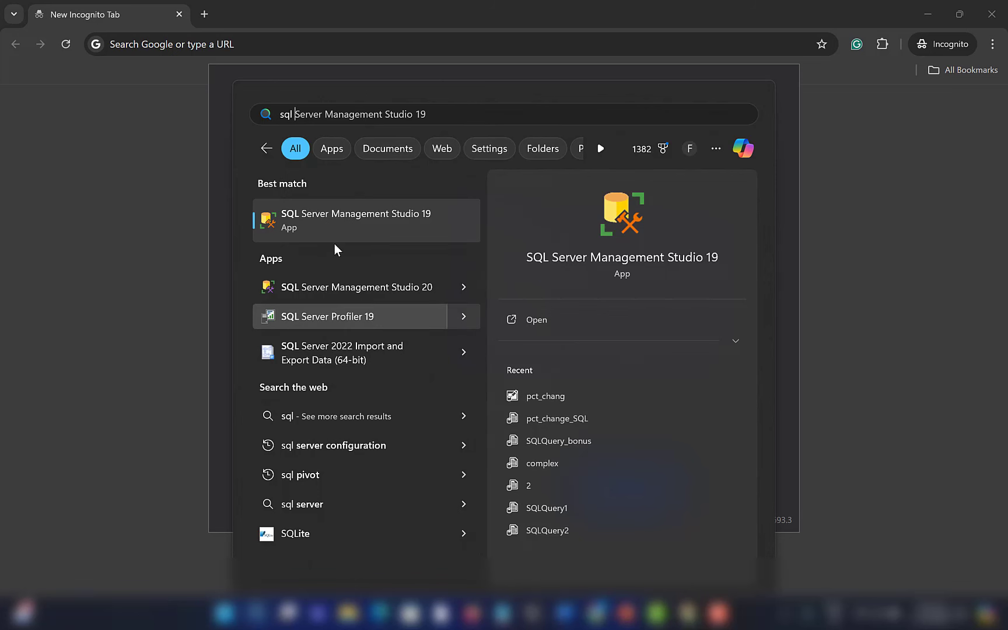
pyautogui.click(344, 291)
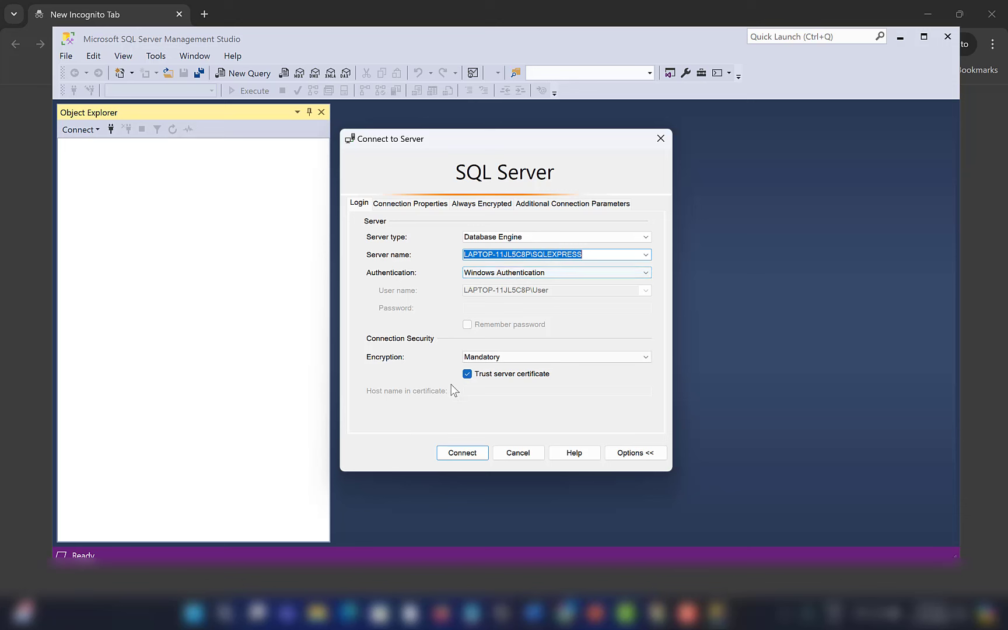
pyautogui.click(455, 452)
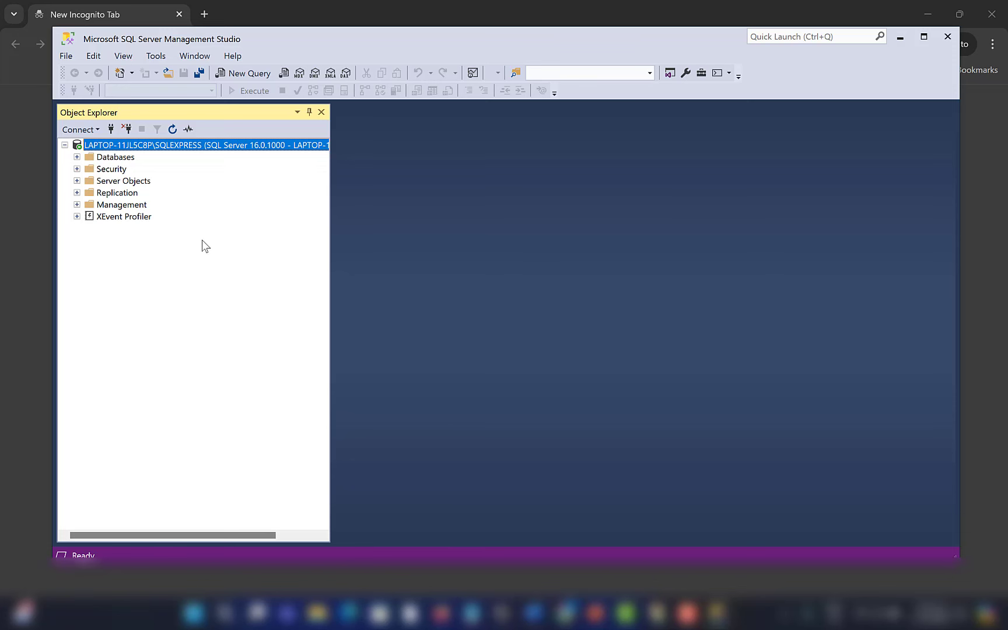
# Expand the connected server's Databases folder and collapse the hr database
pyautogui.click(76, 157)
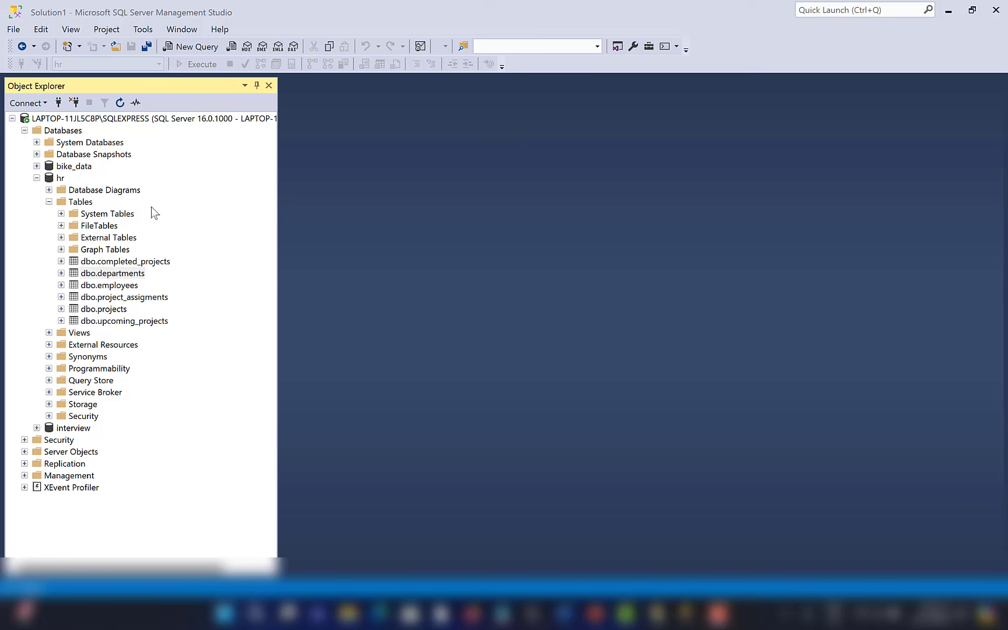
pyautogui.click(37, 178)
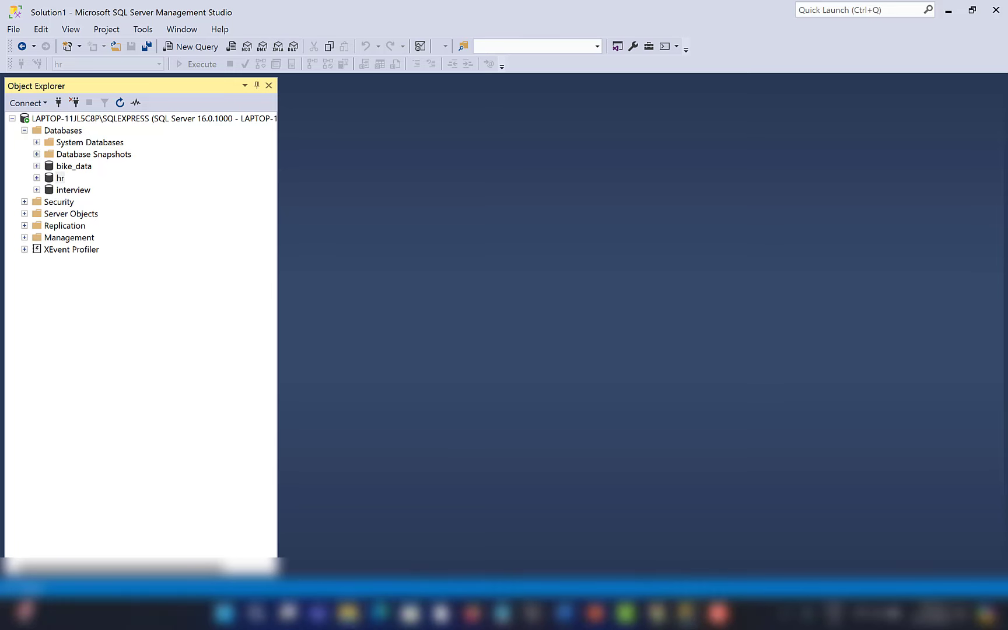
# Switch to File Explorer and show the Data Analysis Project Files folder
pyautogui.click(349, 614)
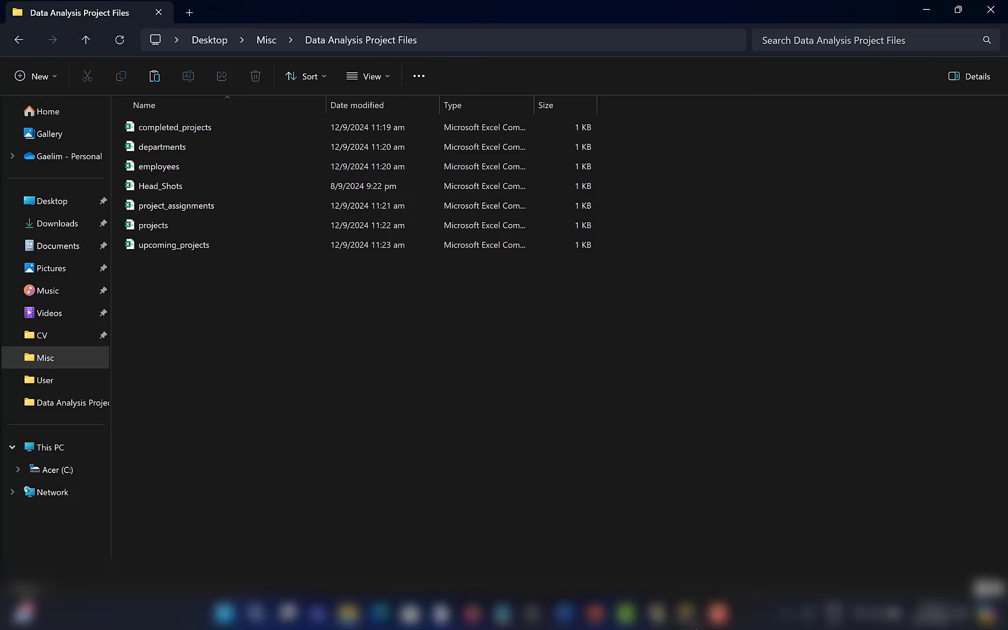
# Switch to SQL Server Management Studio and create a new database named project with the default owner and file settings
pyautogui.click(686, 612)
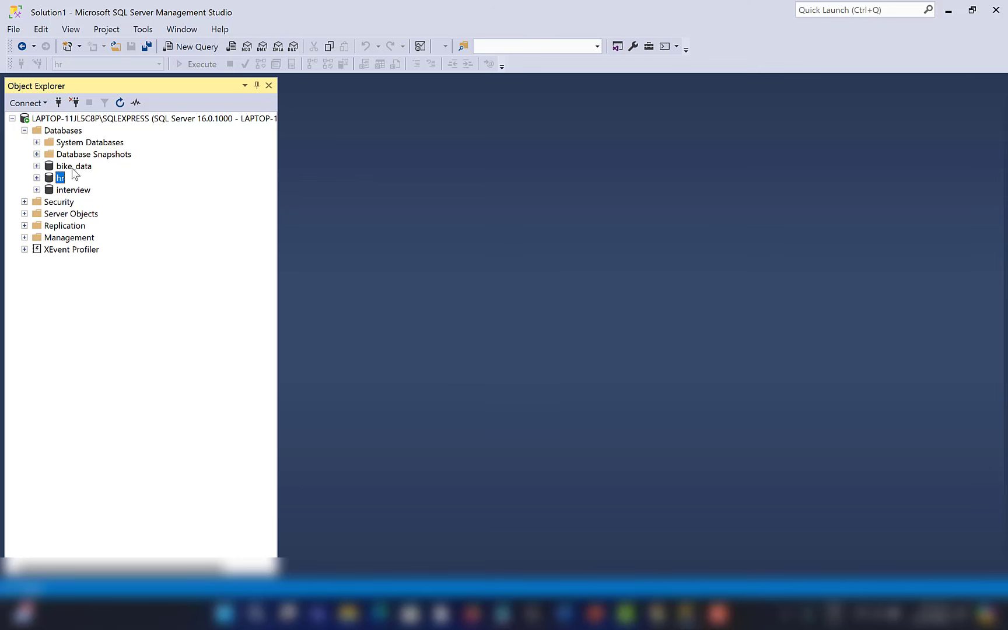
pyautogui.rightClick(59, 132)
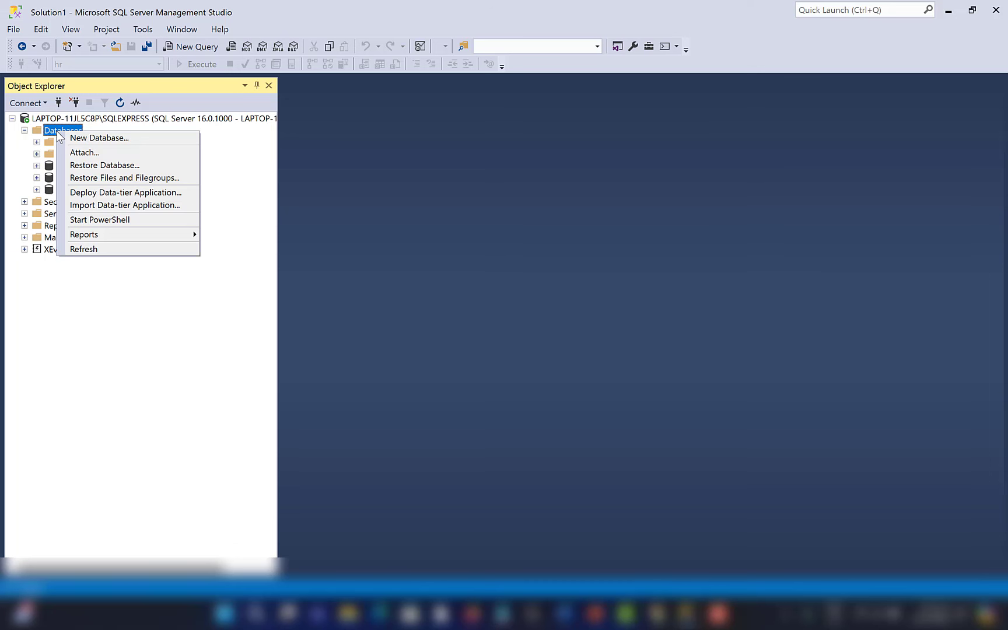
pyautogui.click(99, 141)
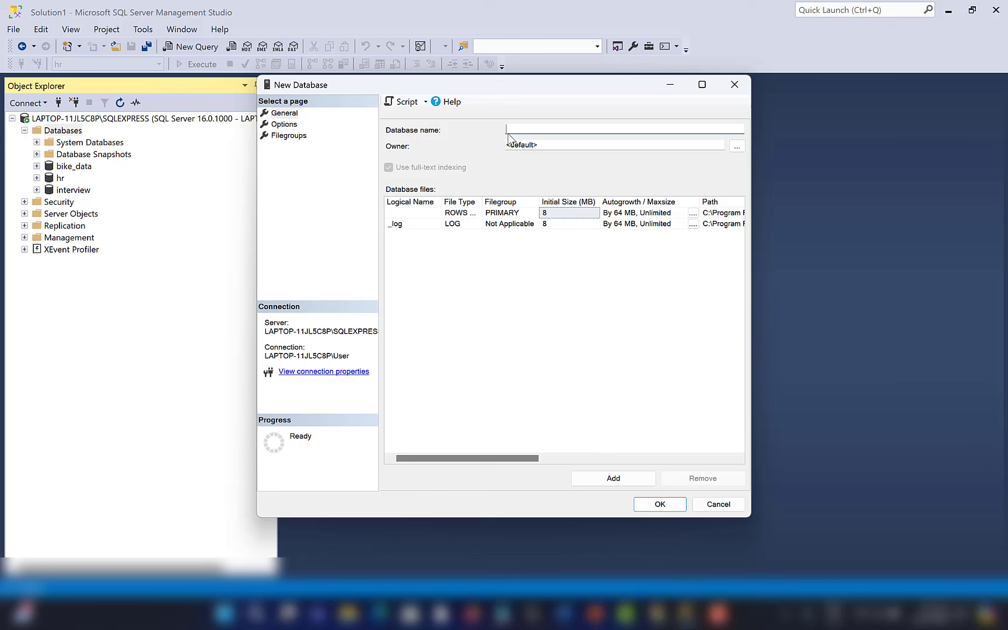
pyautogui.write('project')
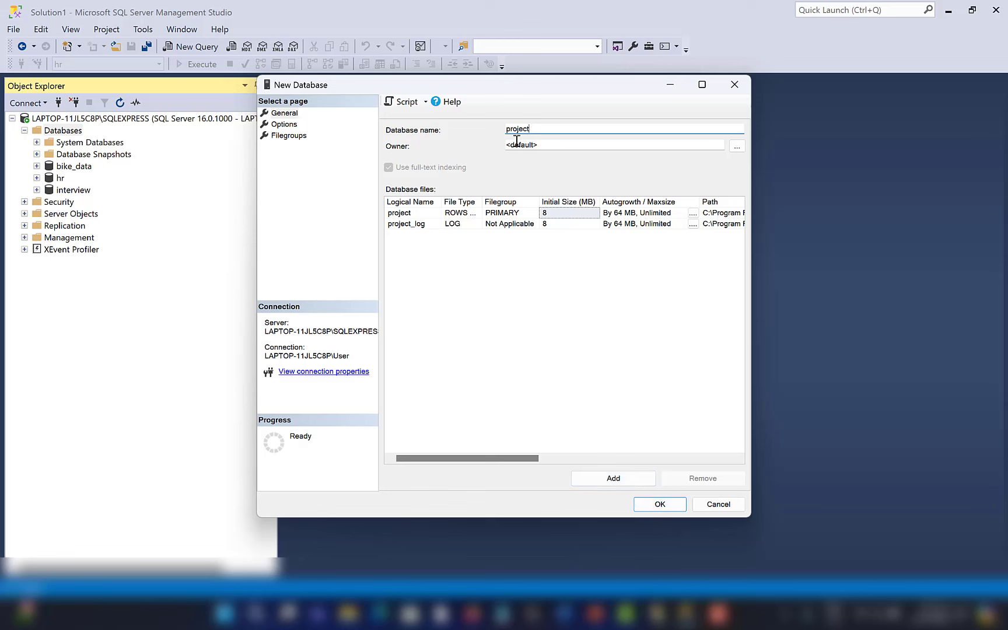
pyautogui.click(660, 504)
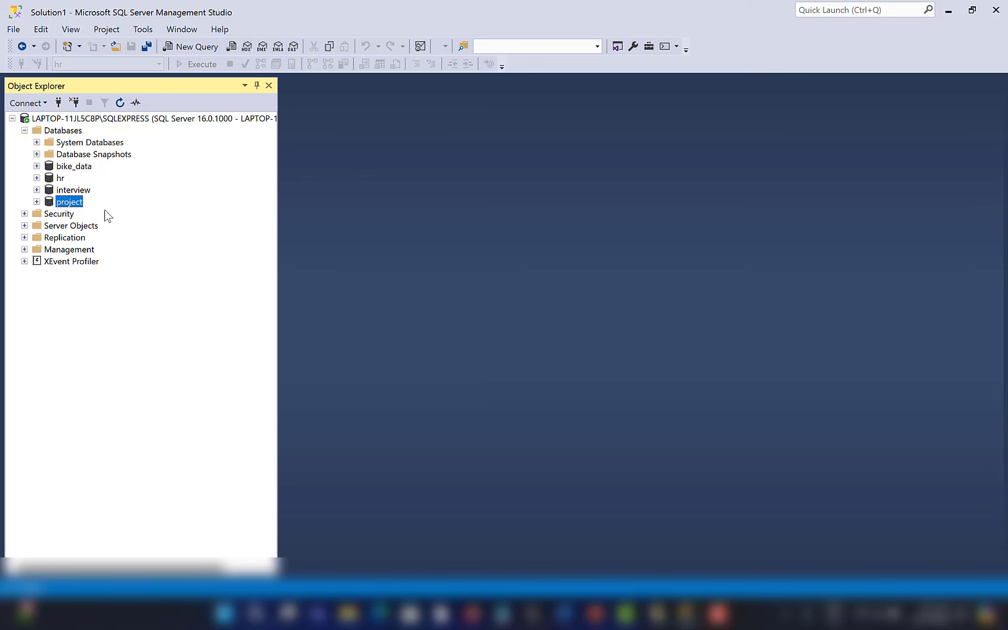
# Import the flat file employees.csv into the project database as table employees in schema dbo, keeping the detected column types
pyautogui.rightClick(73, 207)
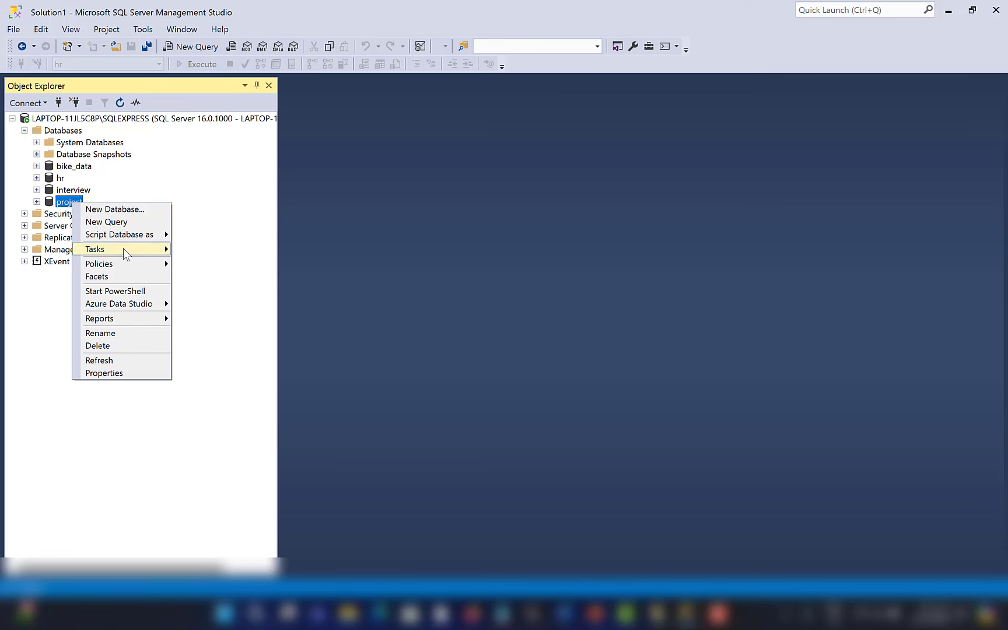
pyautogui.moveTo(124, 249)
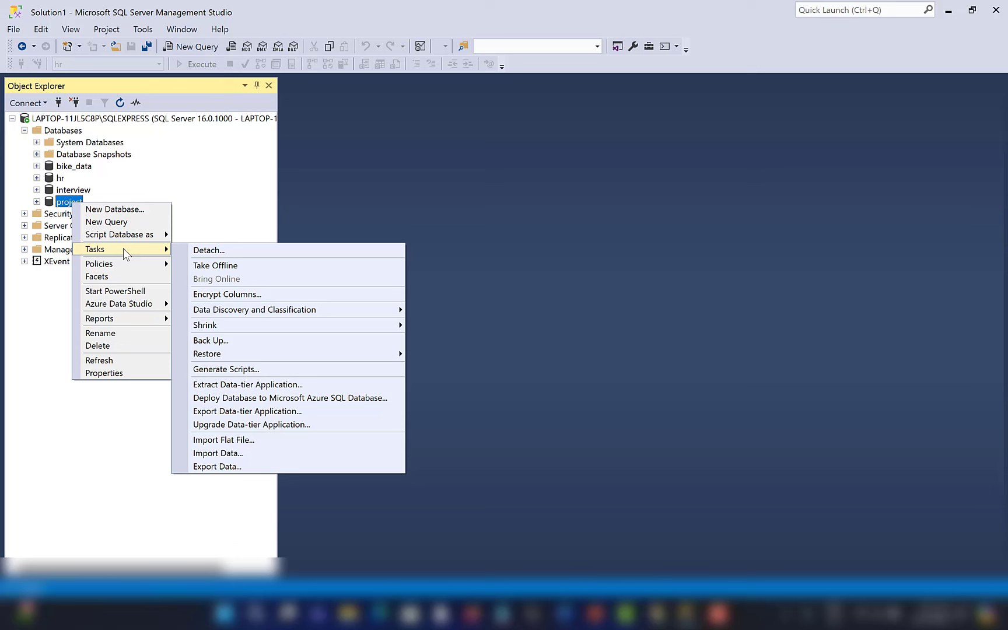
pyautogui.click(261, 442)
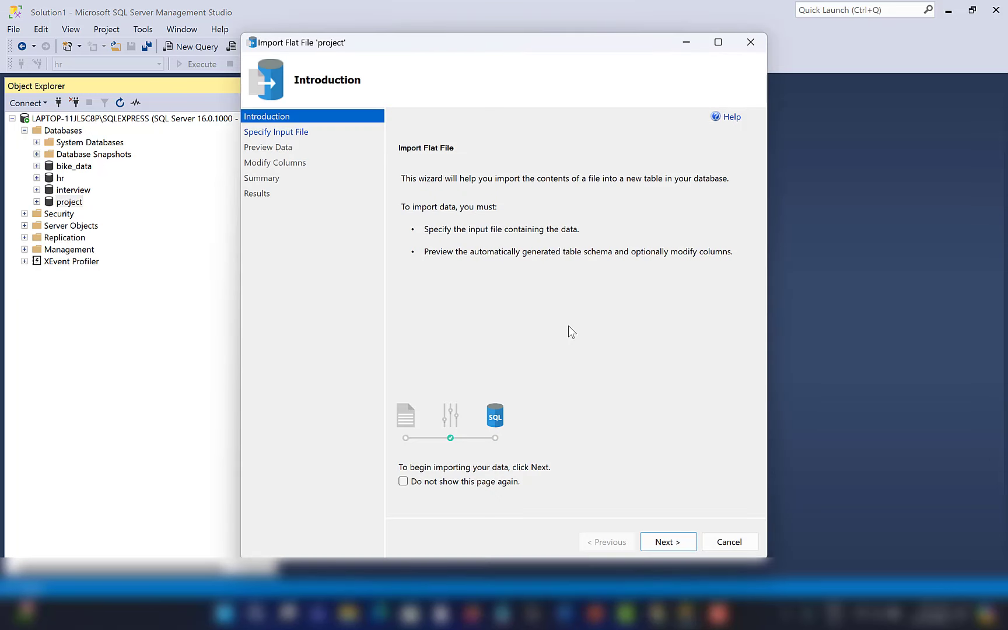
pyautogui.click(661, 538)
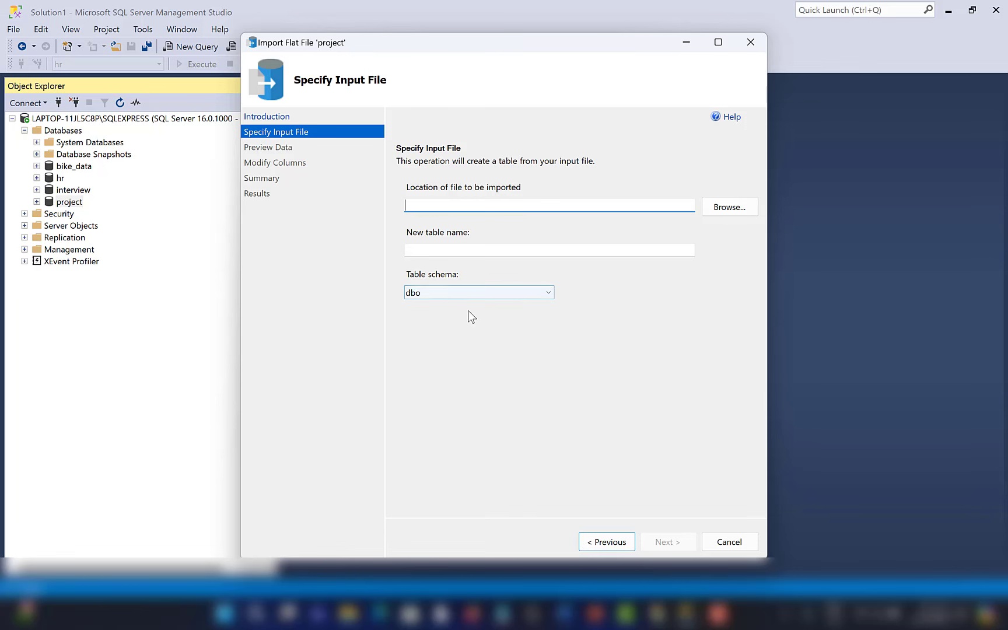
pyautogui.click(722, 214)
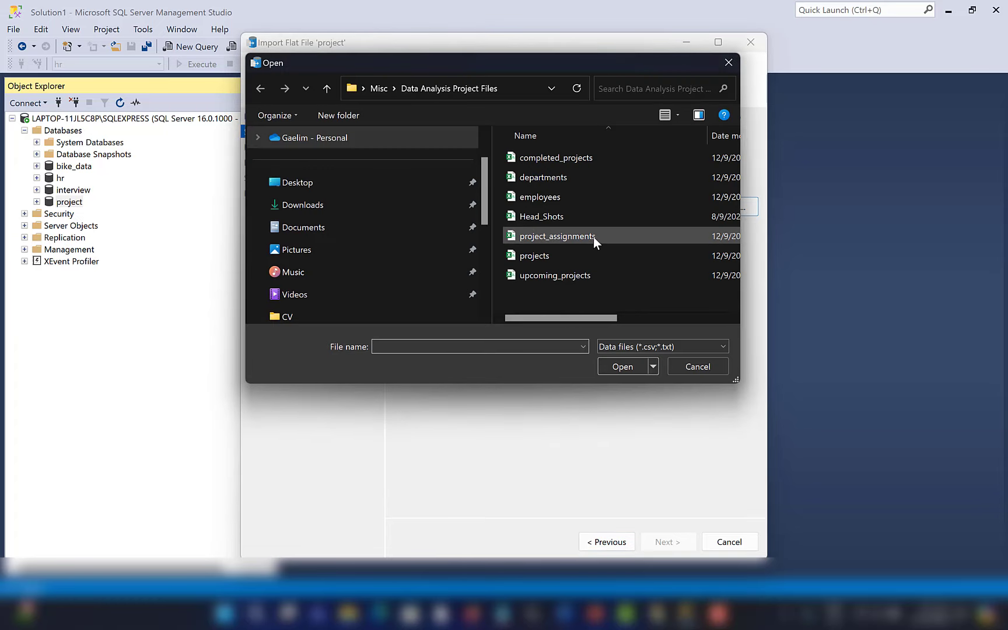
pyautogui.doubleClick(552, 200)
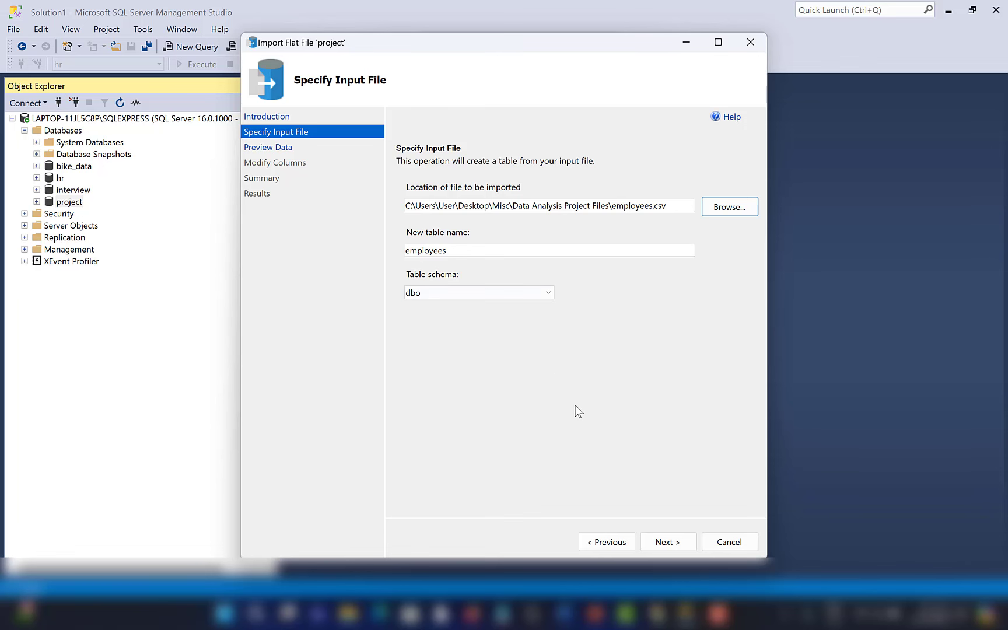
pyautogui.click(654, 544)
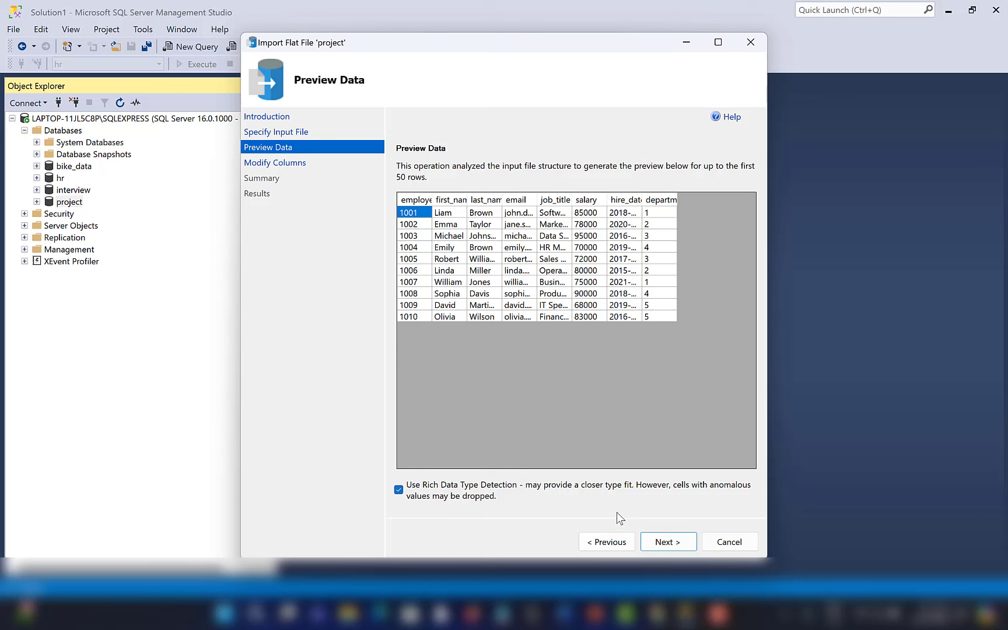
pyautogui.click(669, 544)
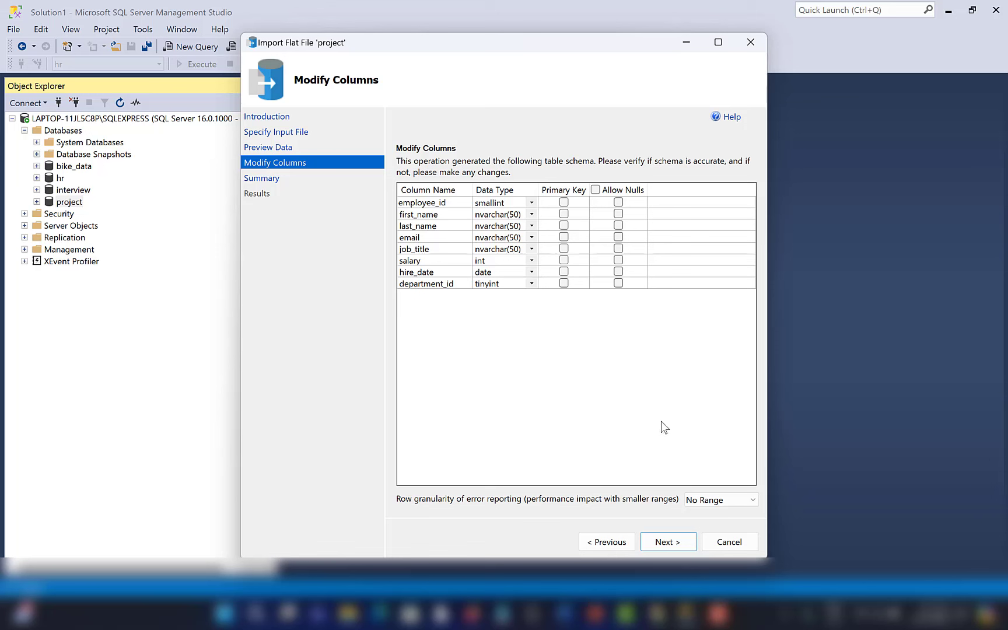
pyautogui.click(669, 544)
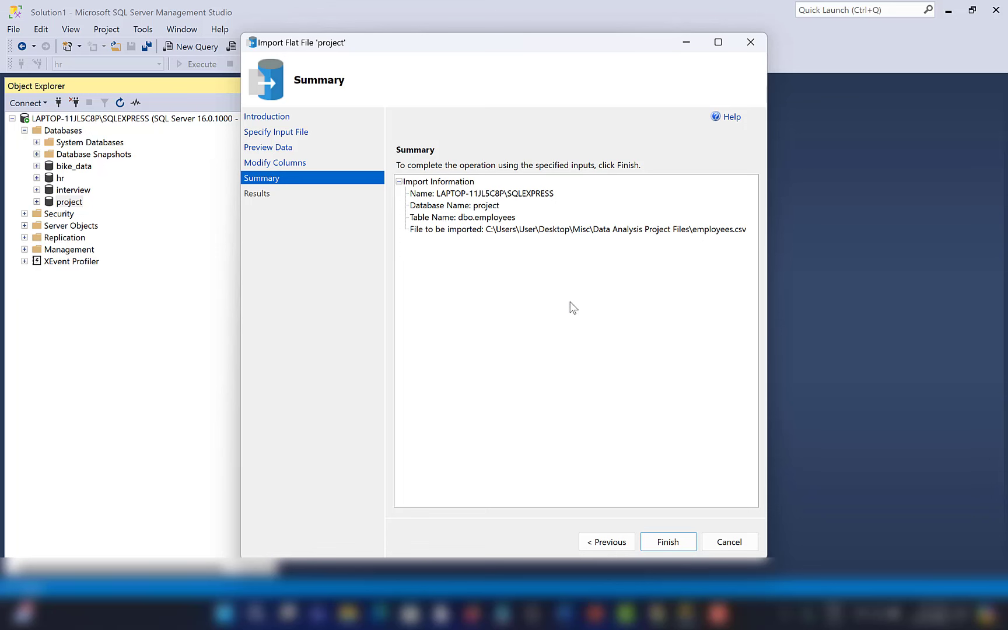
pyautogui.click(668, 543)
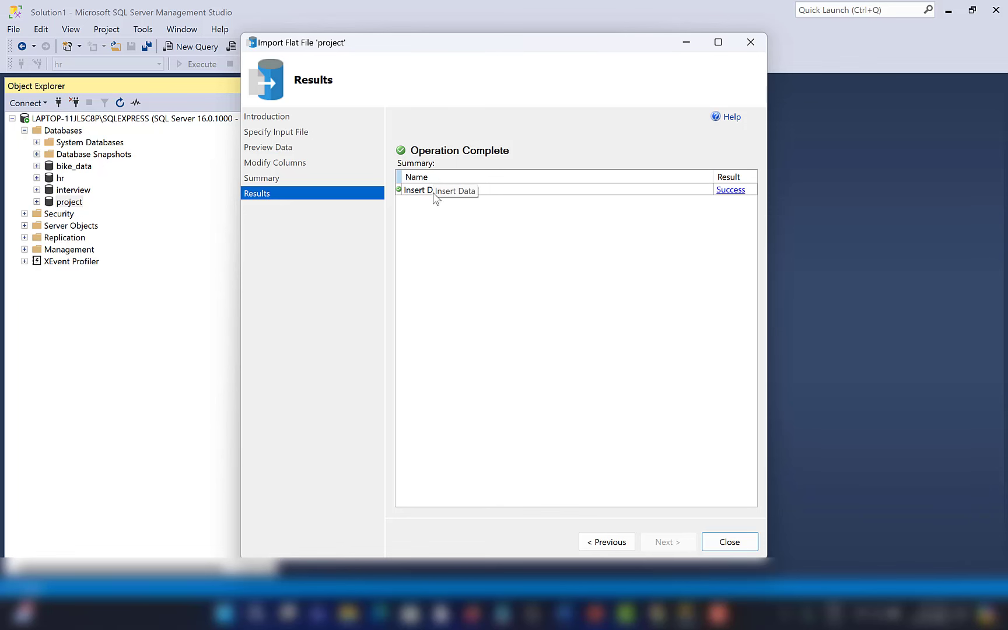
pyautogui.click(721, 544)
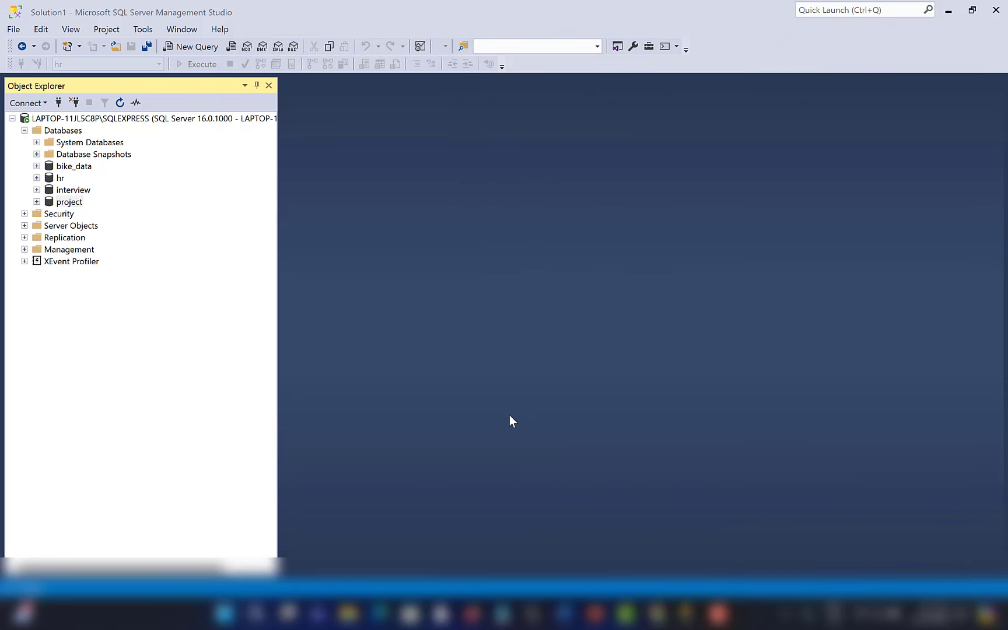
# Expand the project database's Tables folder and select the dbo.employees table
pyautogui.click(37, 203)
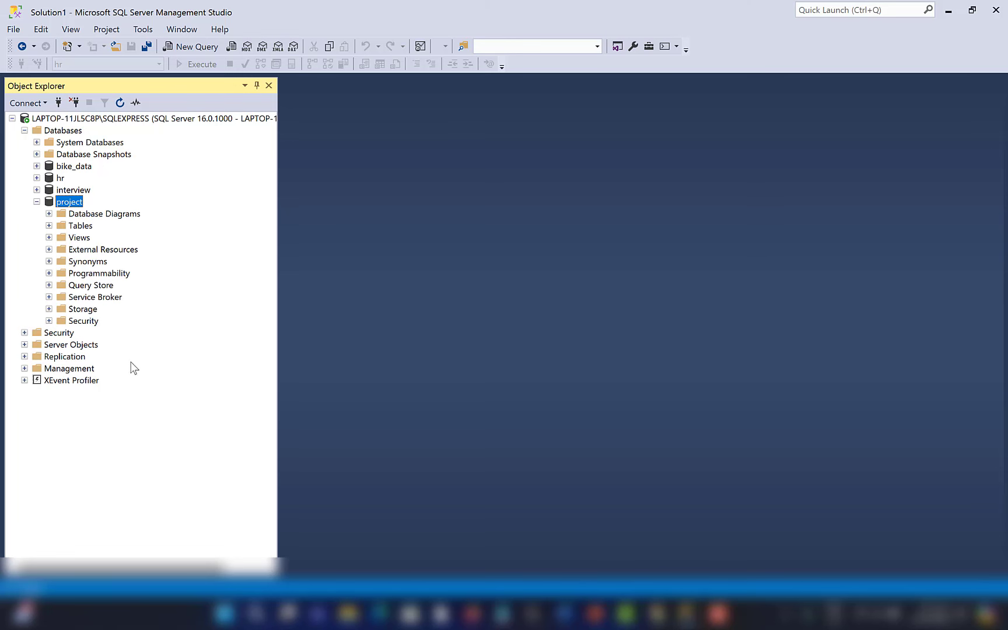
pyautogui.click(49, 225)
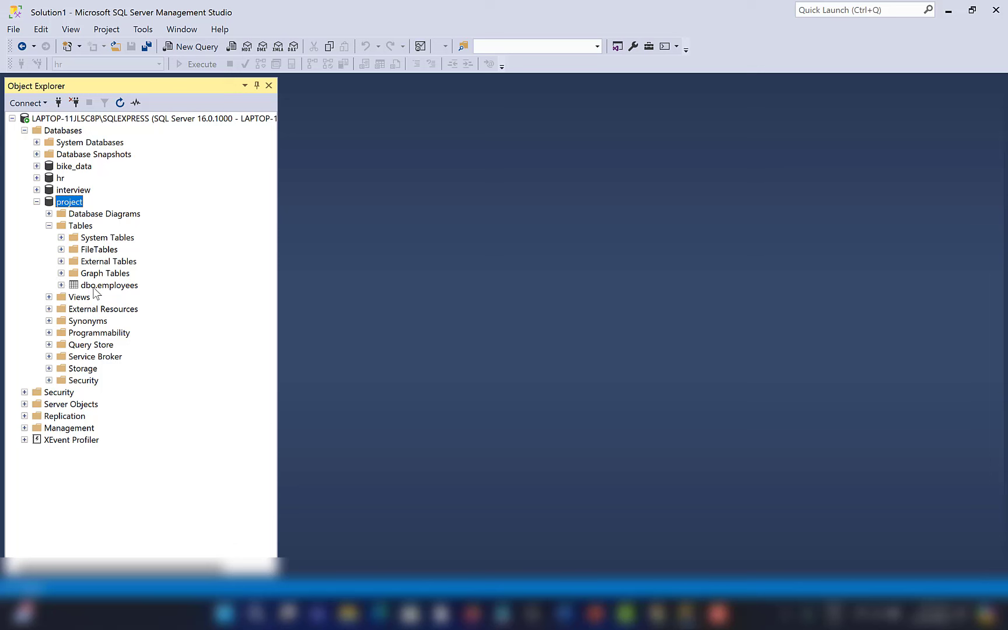
pyautogui.click(95, 287)
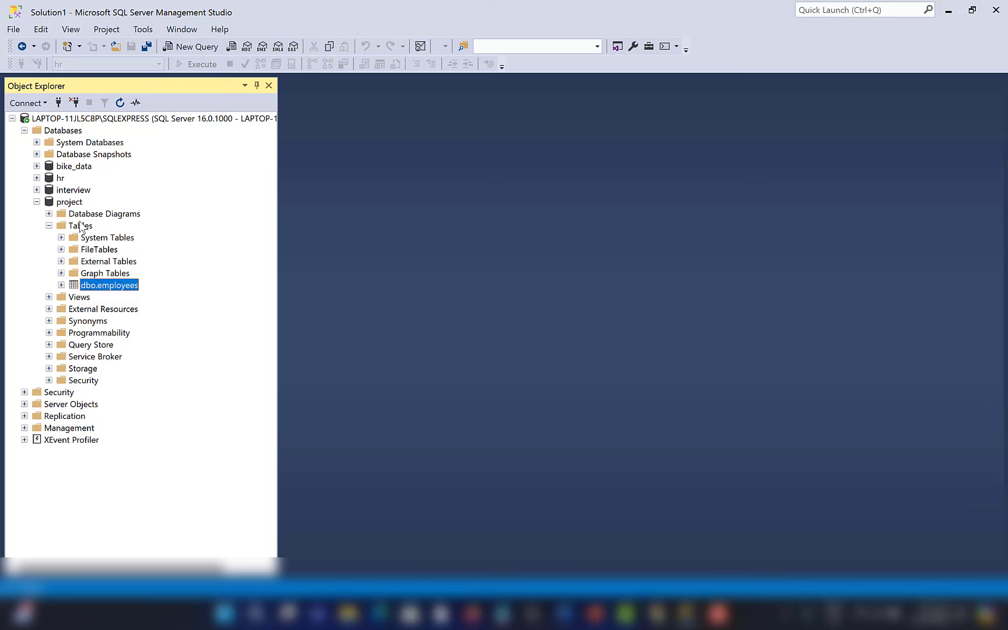
# Import the flat file departments.csv into the project database as table departments in schema dbo, keeping the detected column types
pyautogui.click(70, 202)
pyautogui.rightClick(70, 203)
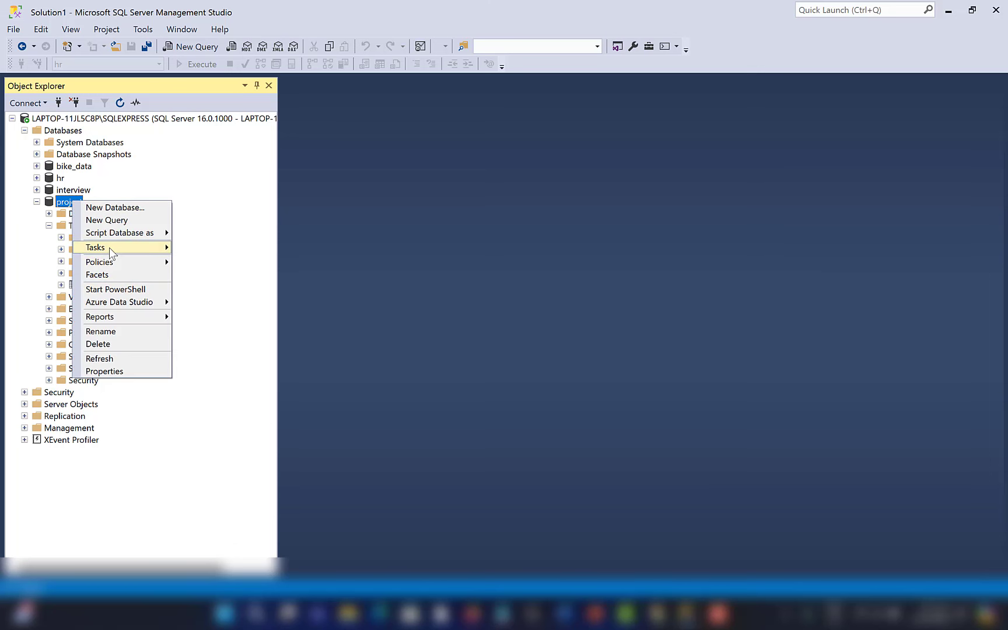
pyautogui.moveTo(109, 247)
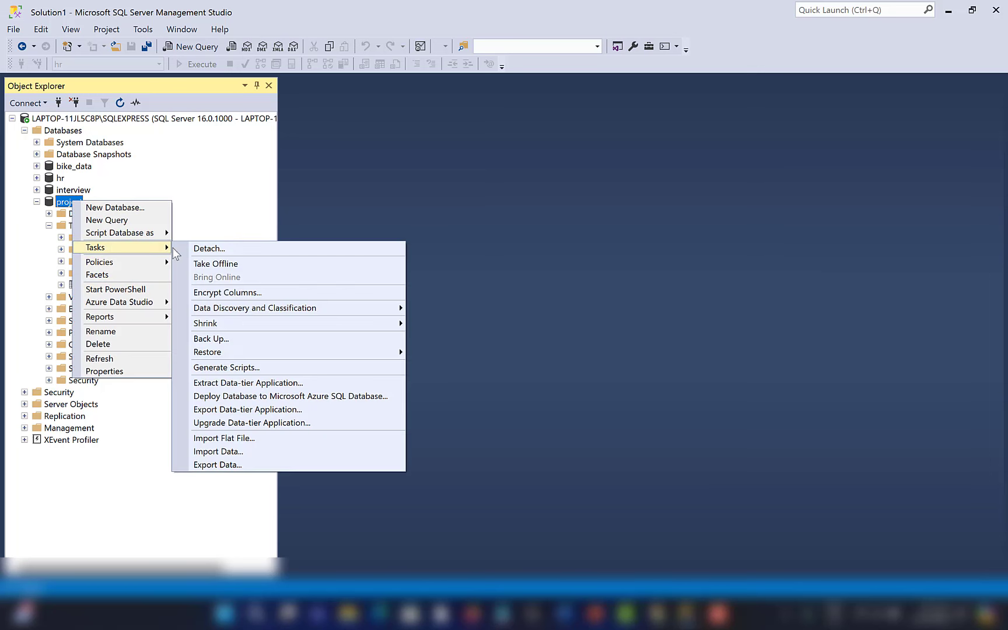
pyautogui.click(283, 439)
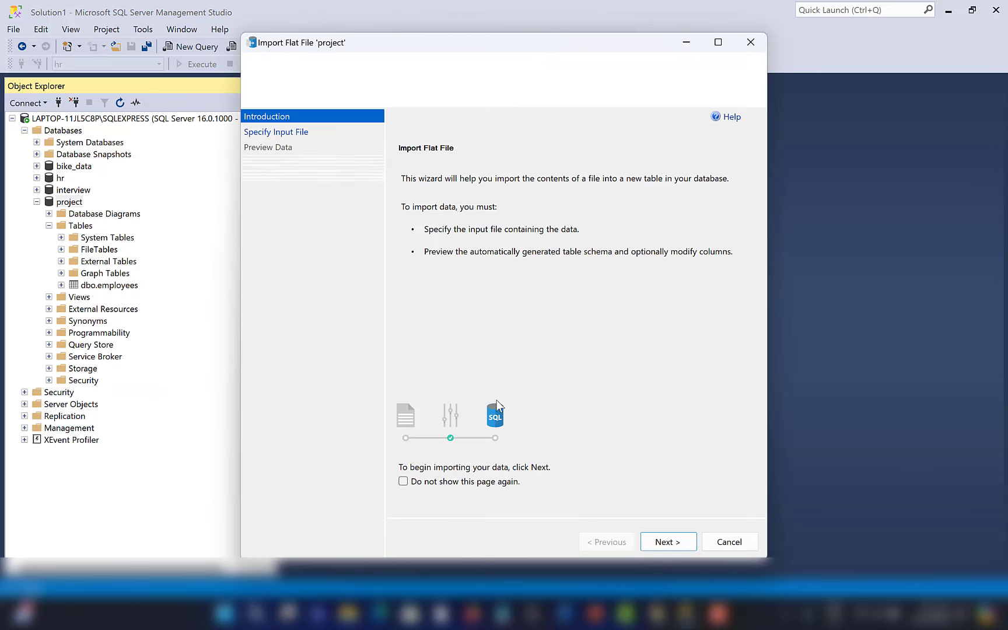
pyautogui.click(660, 542)
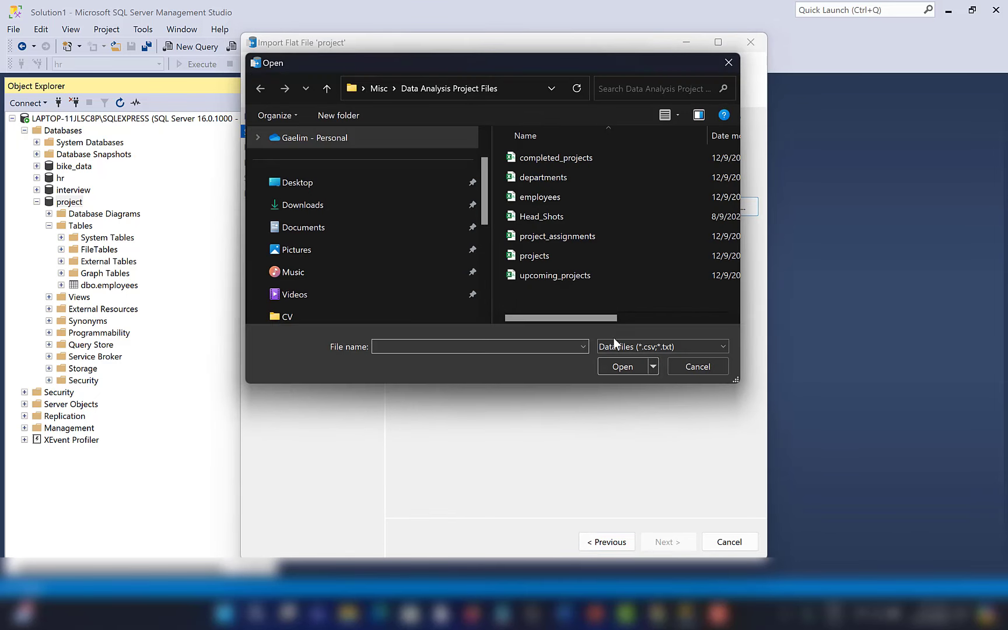
pyautogui.doubleClick(542, 178)
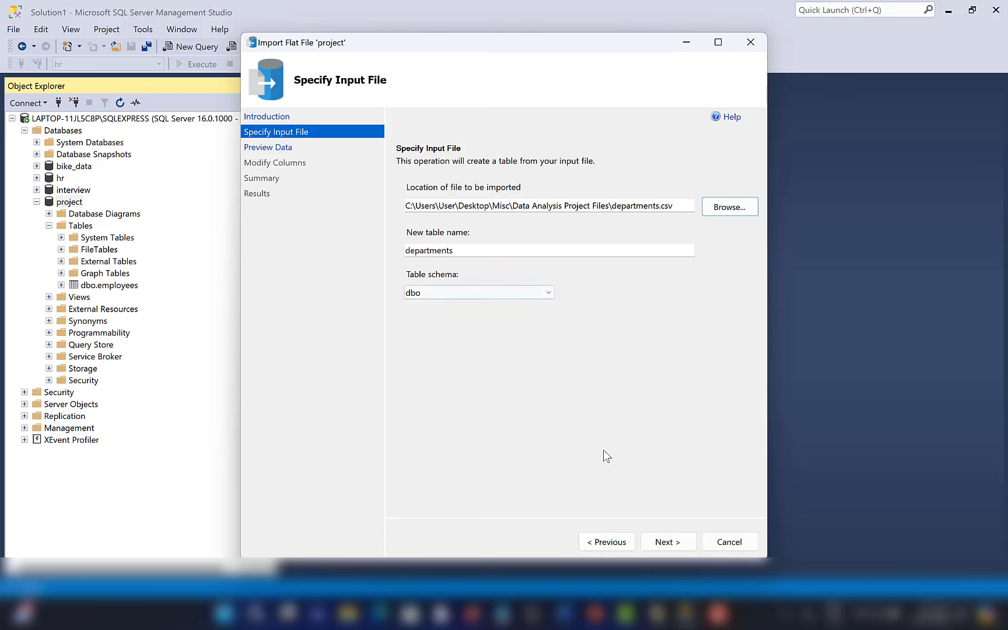
pyautogui.click(661, 546)
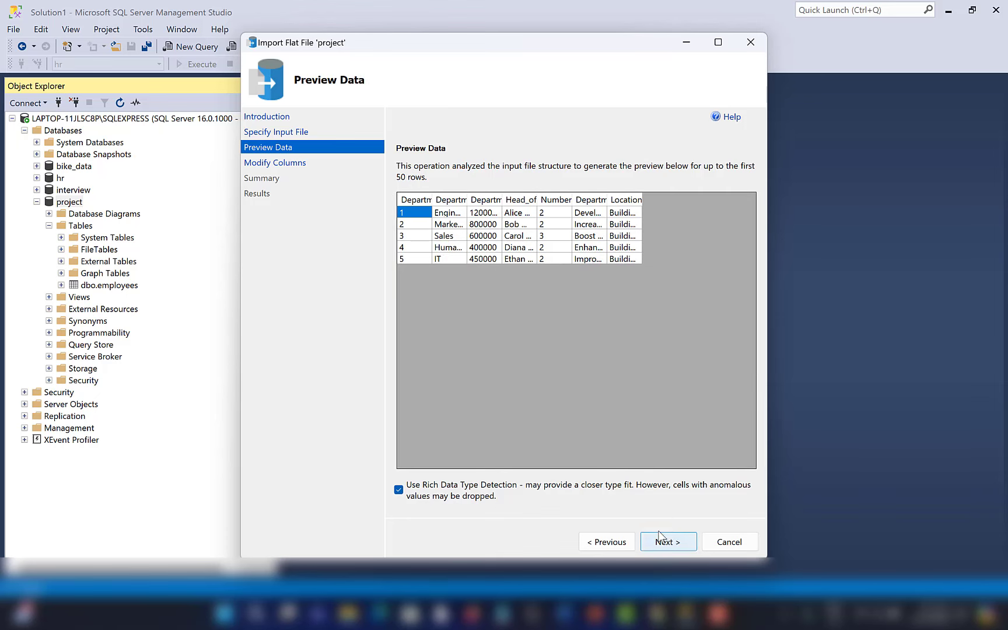
pyautogui.click(667, 543)
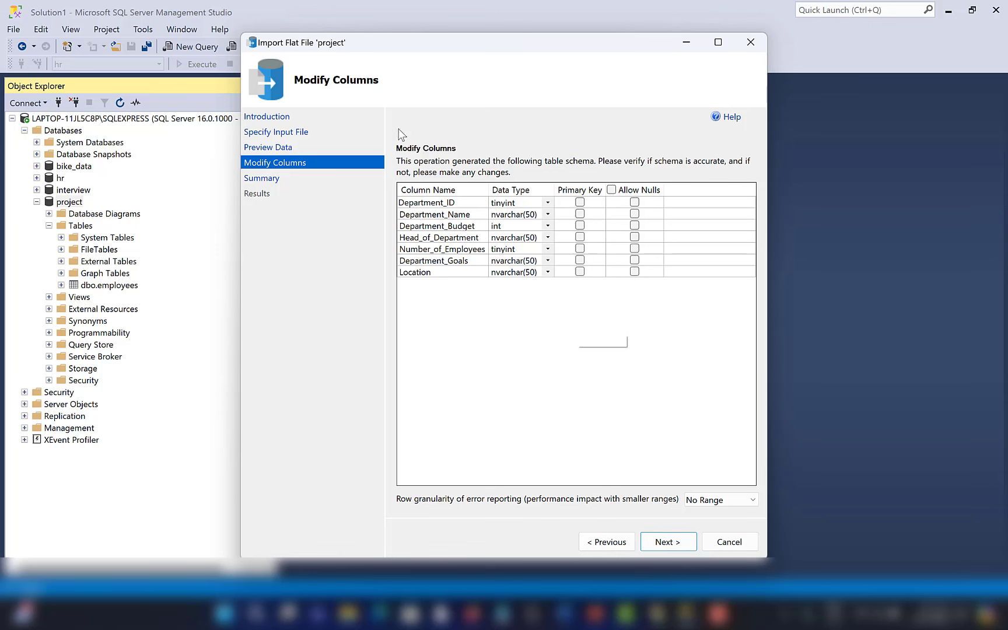
pyautogui.click(667, 547)
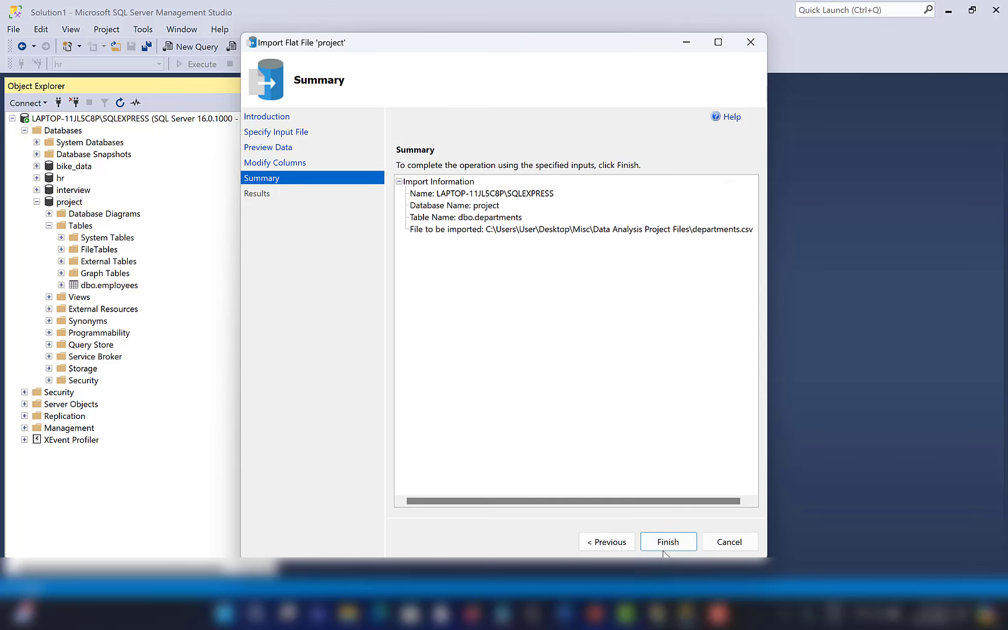
pyautogui.click(662, 544)
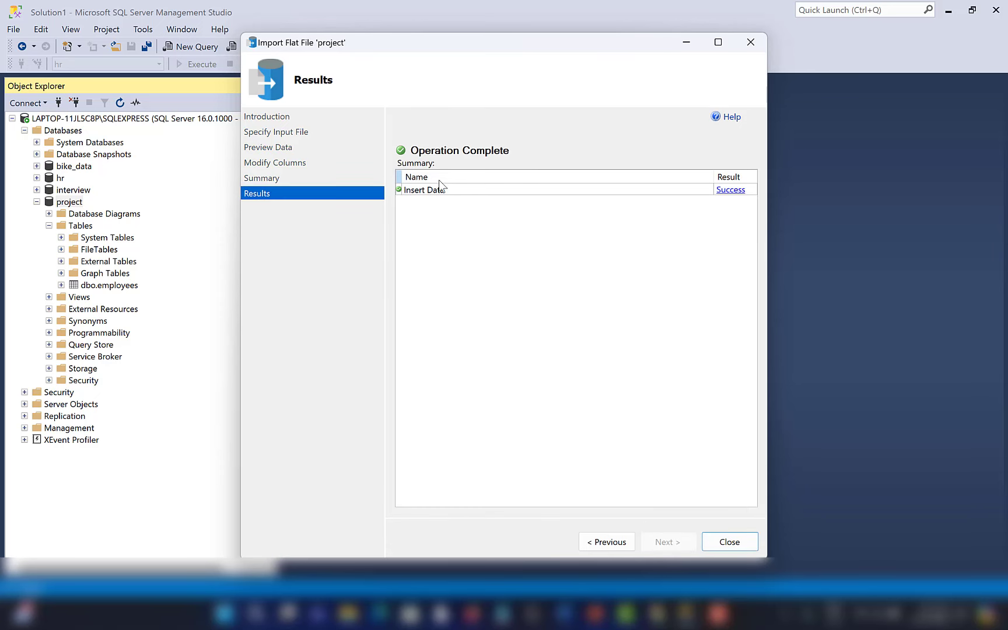
pyautogui.click(730, 542)
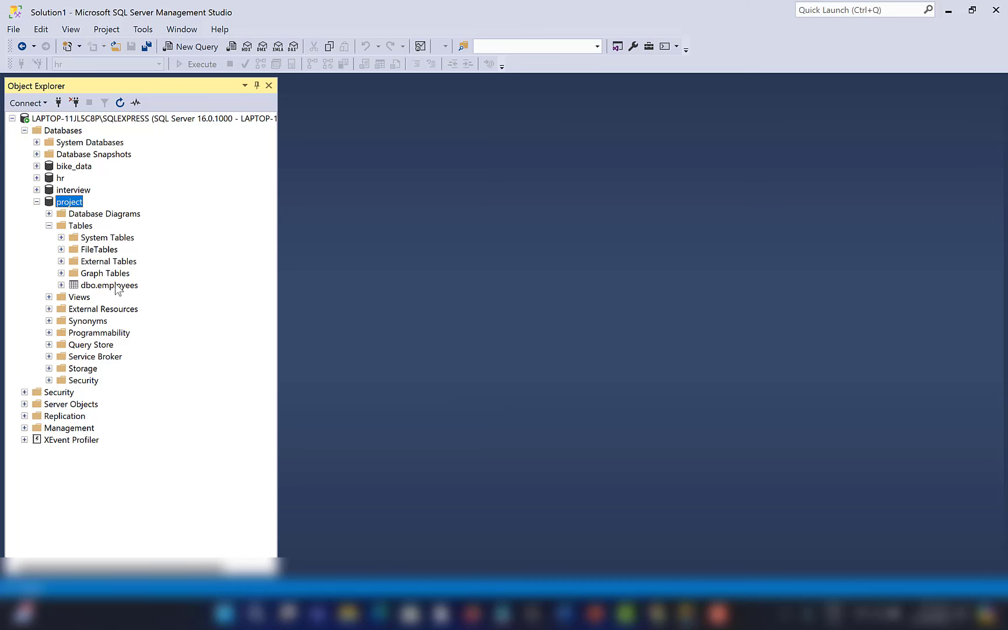
# Refresh the project database in the object tree and expand its Tables folder again
pyautogui.click(50, 225)
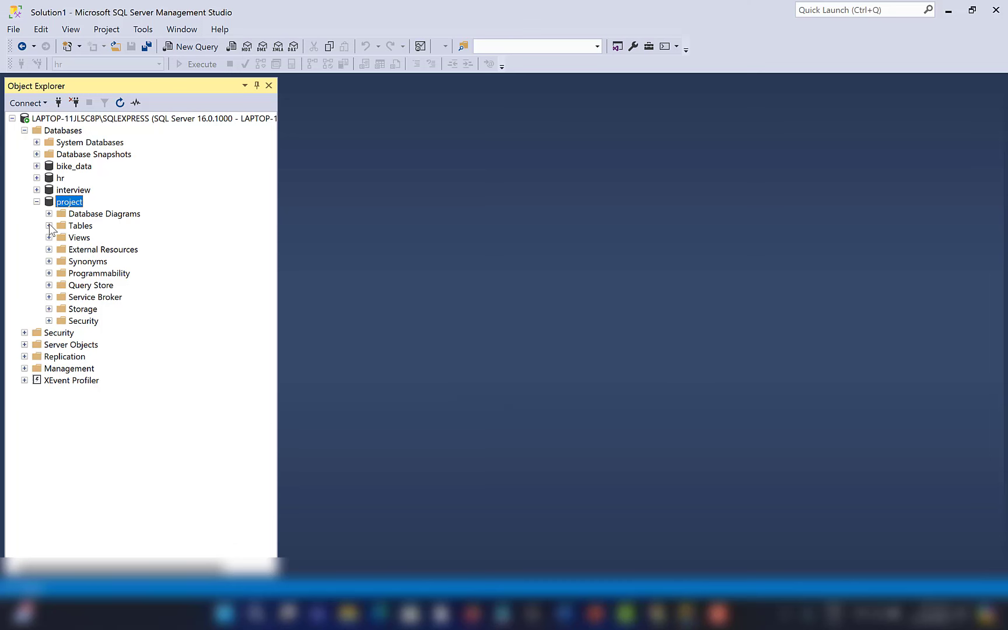
pyautogui.click(49, 226)
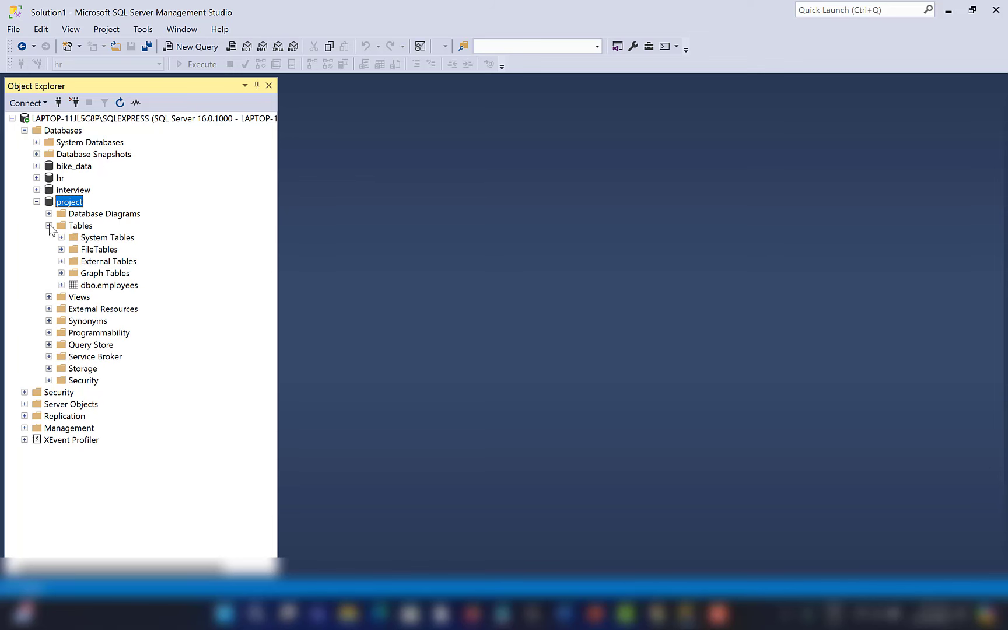
pyautogui.click(120, 104)
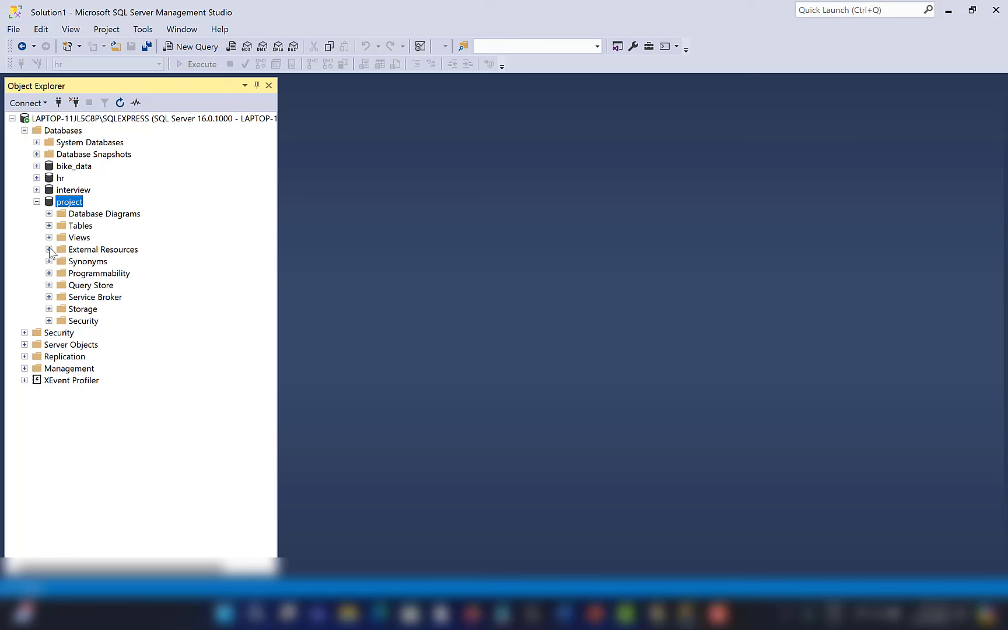
pyautogui.click(49, 226)
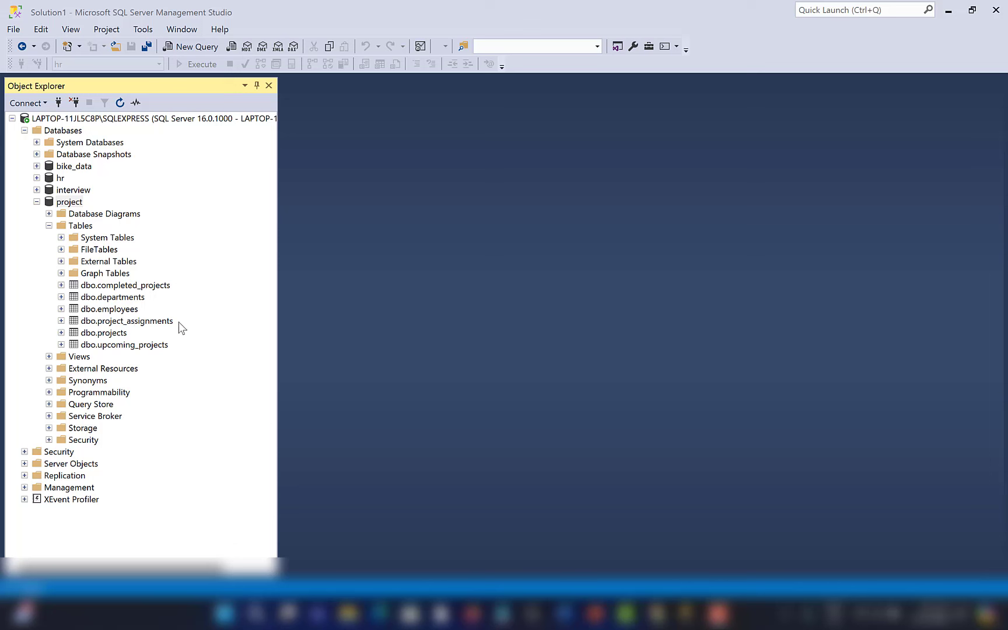
pyautogui.rightClick(124, 290)
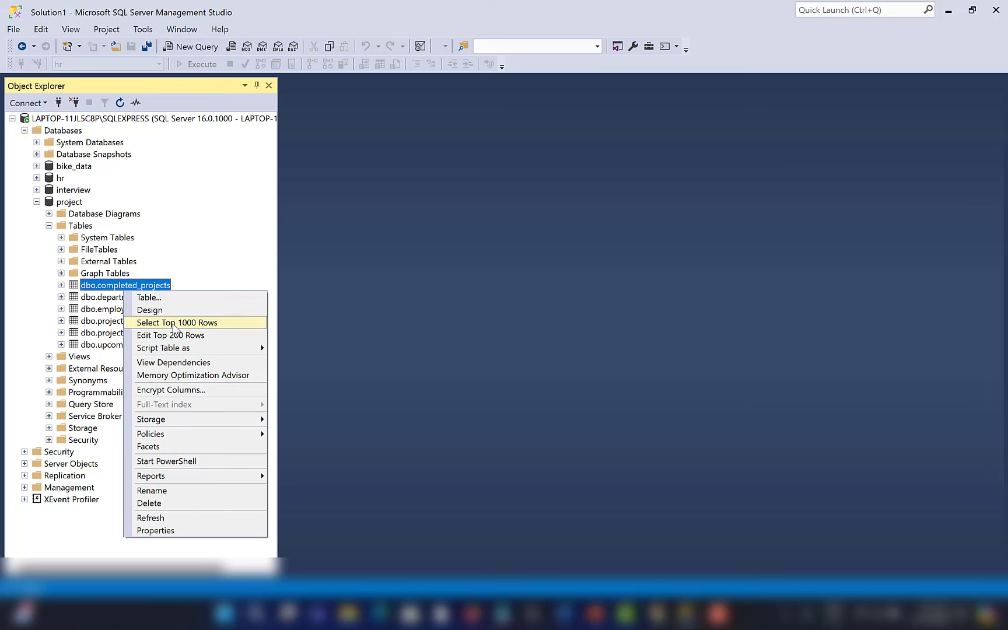
pyautogui.click(98, 310)
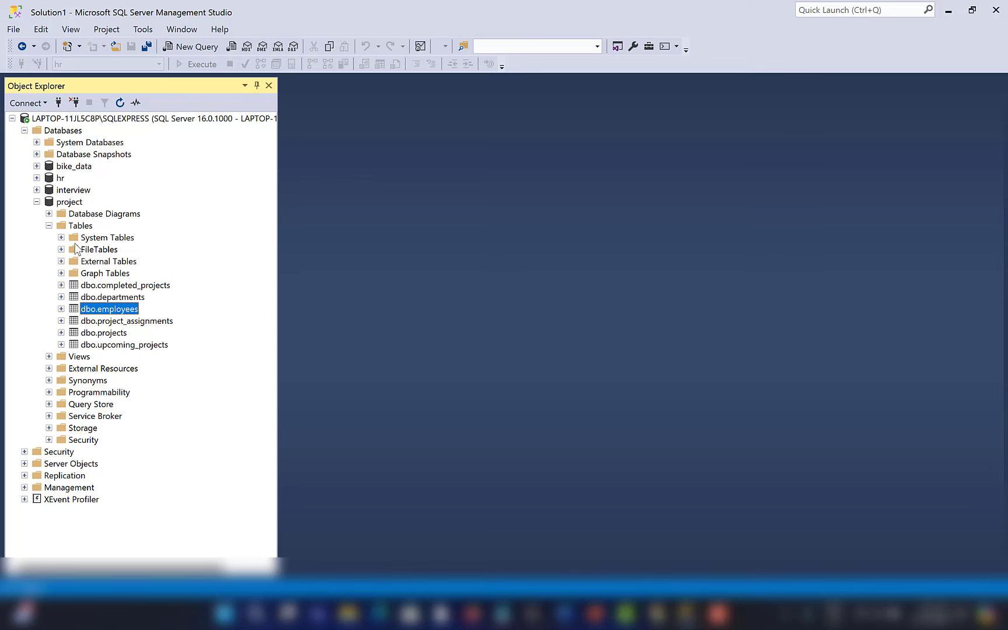
# Open a new query on the project database, write select * from employees and execute it
pyautogui.rightClick(75, 204)
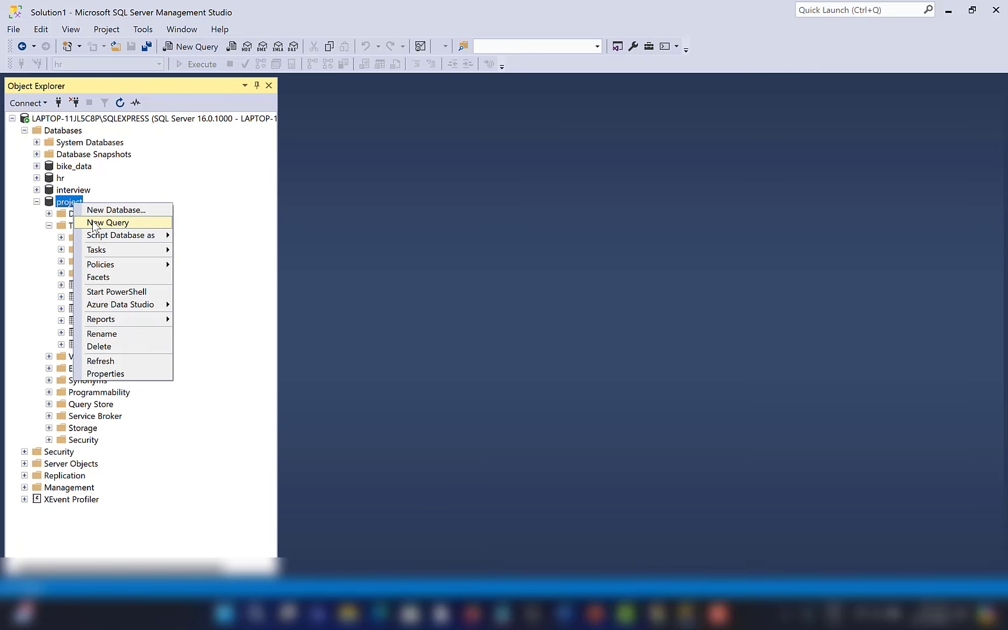
pyautogui.click(92, 222)
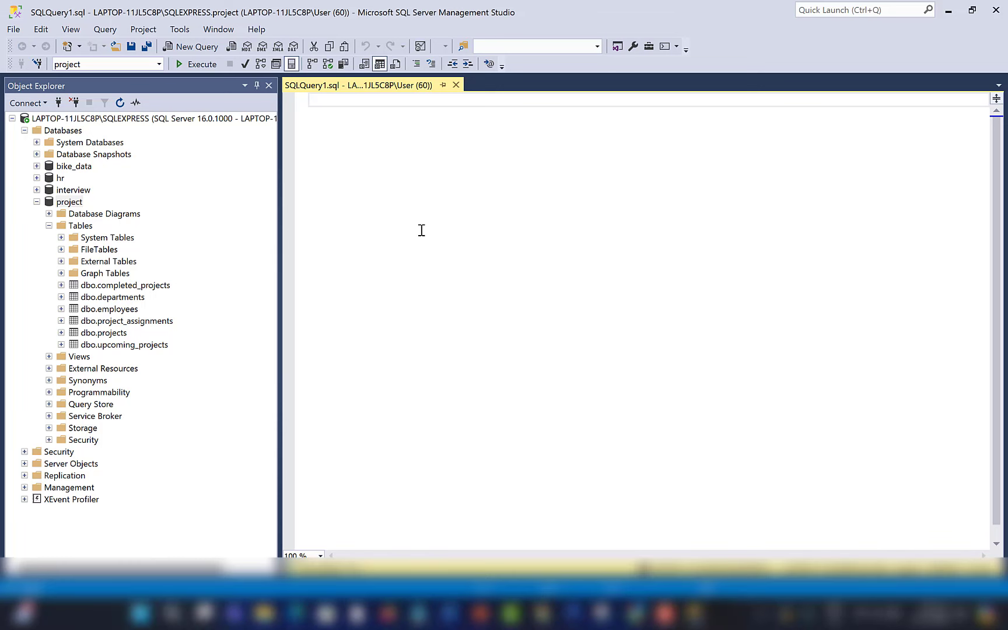
pyautogui.press('Return')
pyautogui.write('select ')
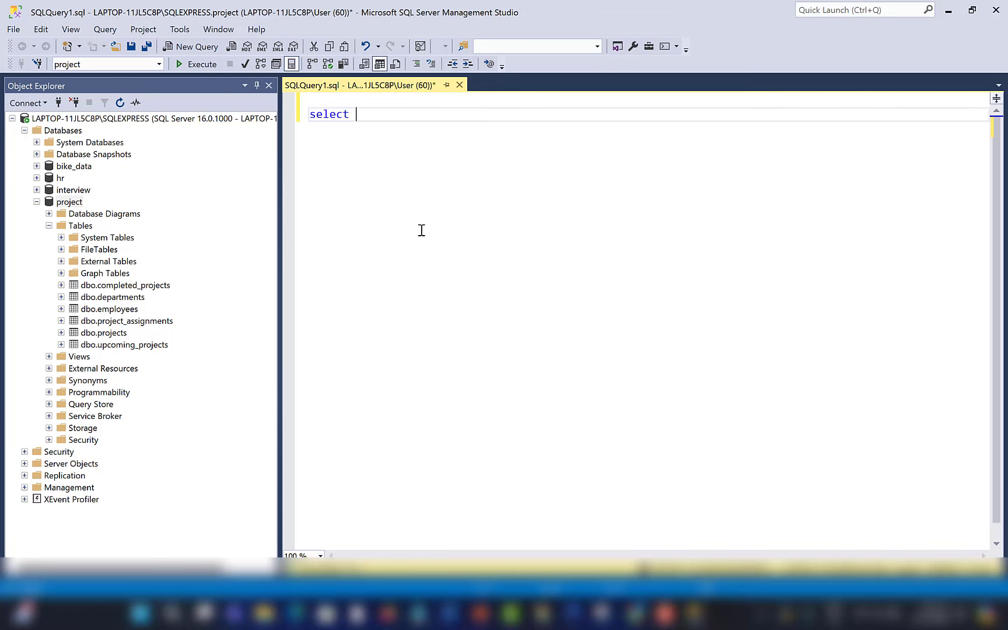
pyautogui.write('* from employee')
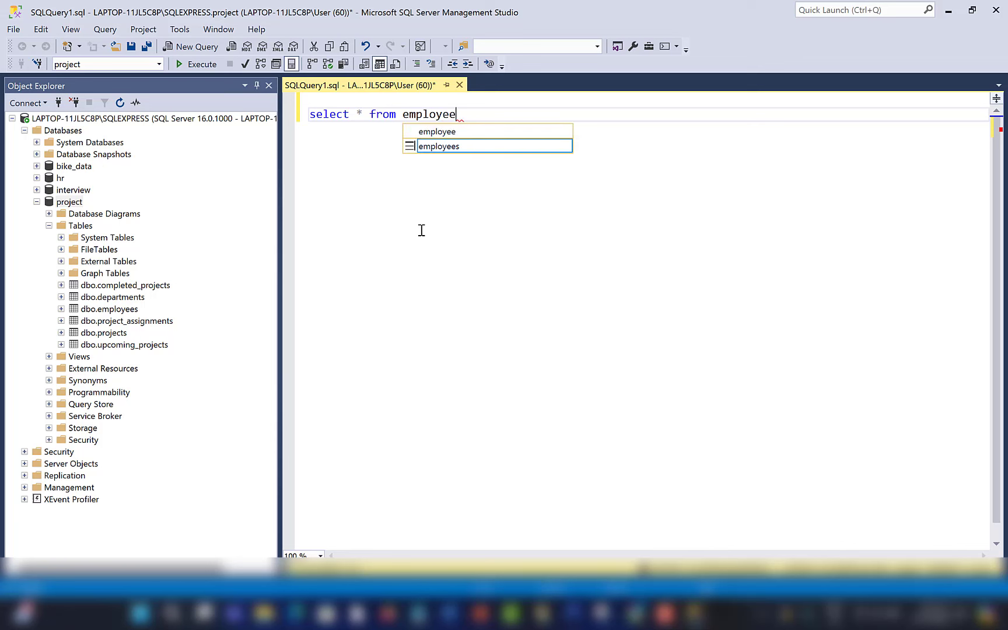
pyautogui.click(449, 150)
pyautogui.doubleClick(450, 150)
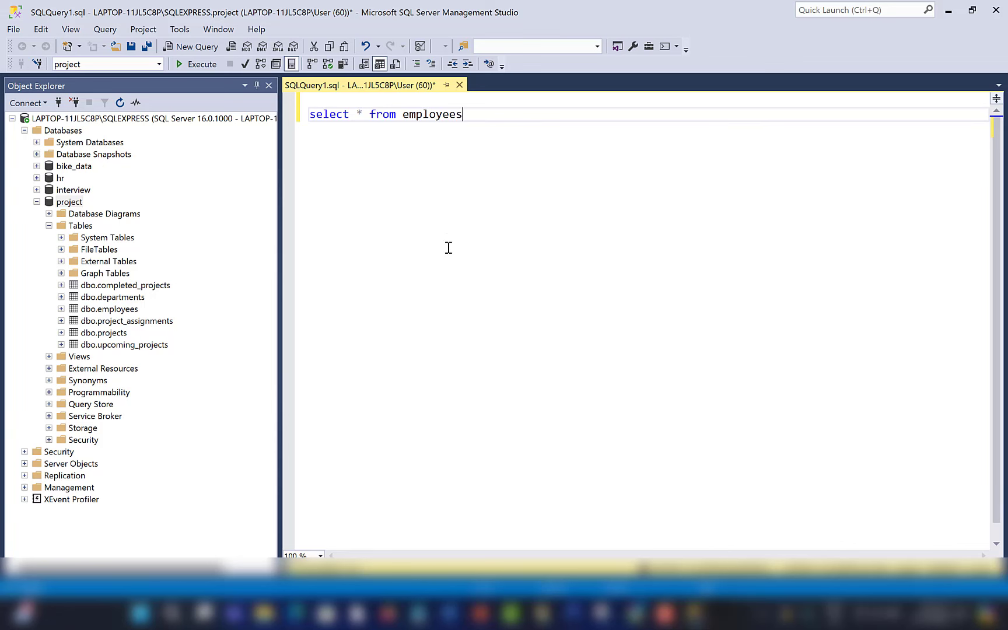
pyautogui.click(202, 69)
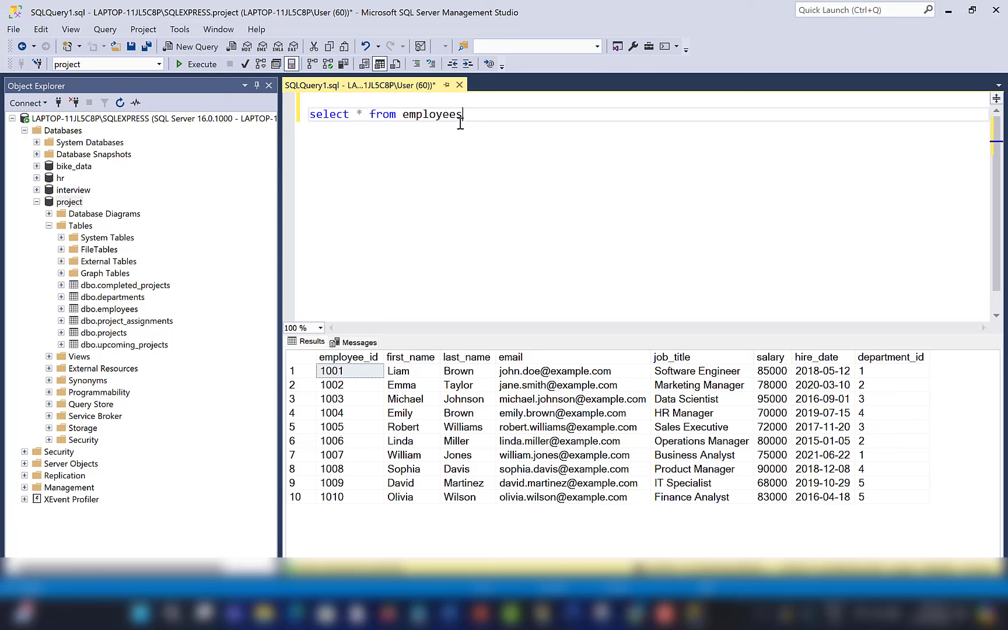
# Duplicate the employees query two lines below, change its table to departments, and execute both queries
pyautogui.moveTo(462, 121); pyautogui.dragTo(312, 120)
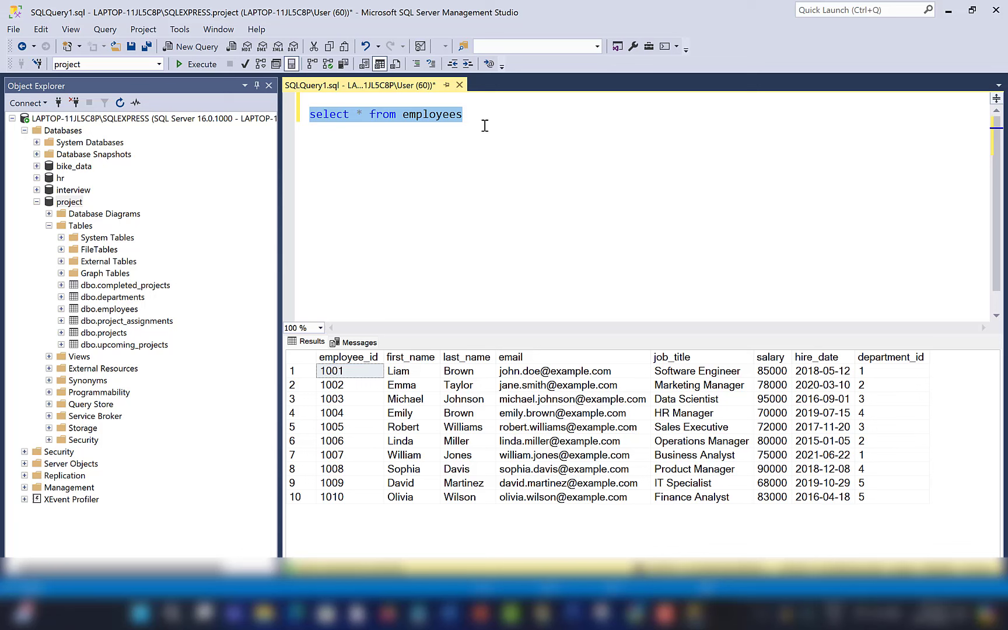
pyautogui.moveTo(485, 126); pyautogui.dragTo(313, 116)
pyautogui.hotkey('ctrl', 'c')
pyautogui.click(508, 120)
pyautogui.press('Return')
pyautogui.press('Return')
pyautogui.hotkey('ctrl', 'v')
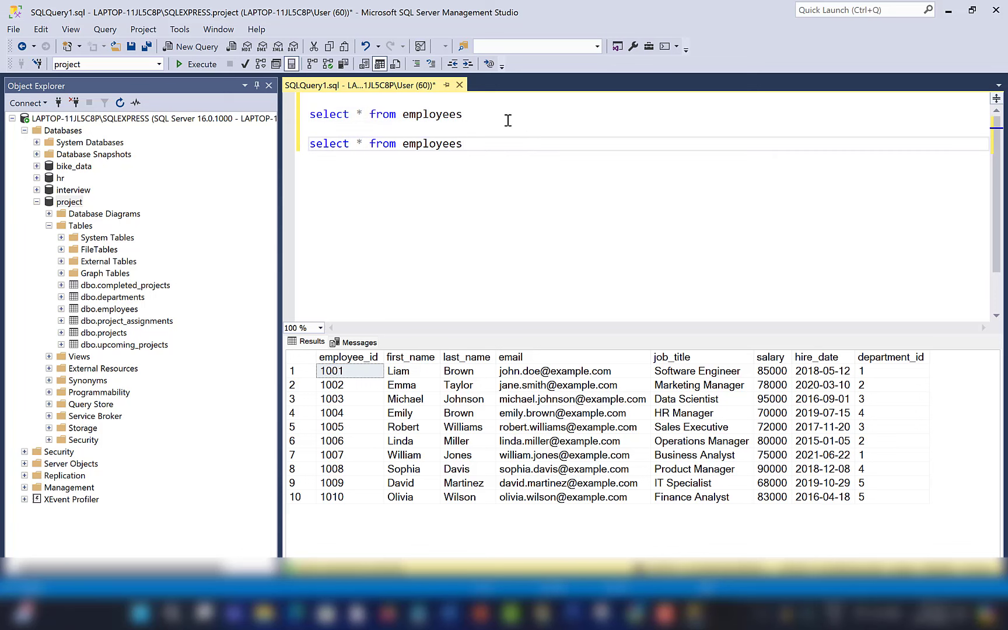
pyautogui.moveTo(484, 148); pyautogui.dragTo(403, 146)
pyautogui.write('de')
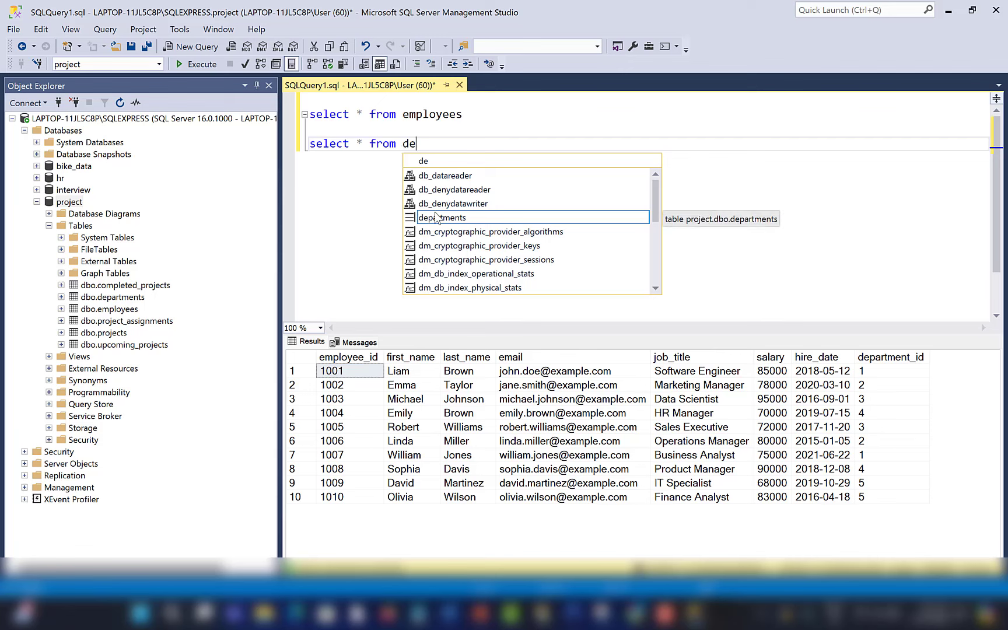
pyautogui.doubleClick(437, 219)
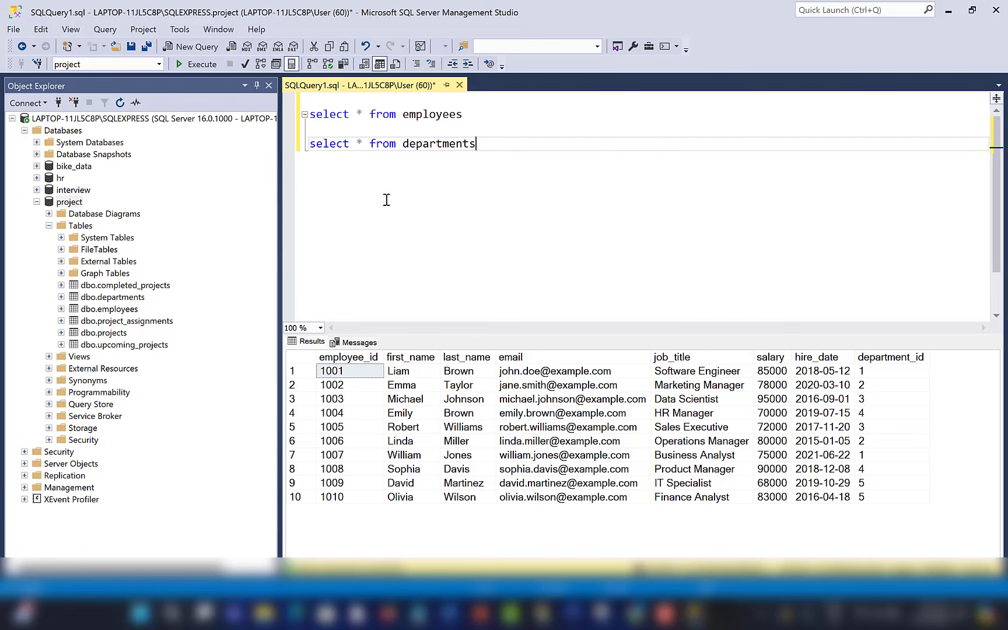
pyautogui.click(198, 65)
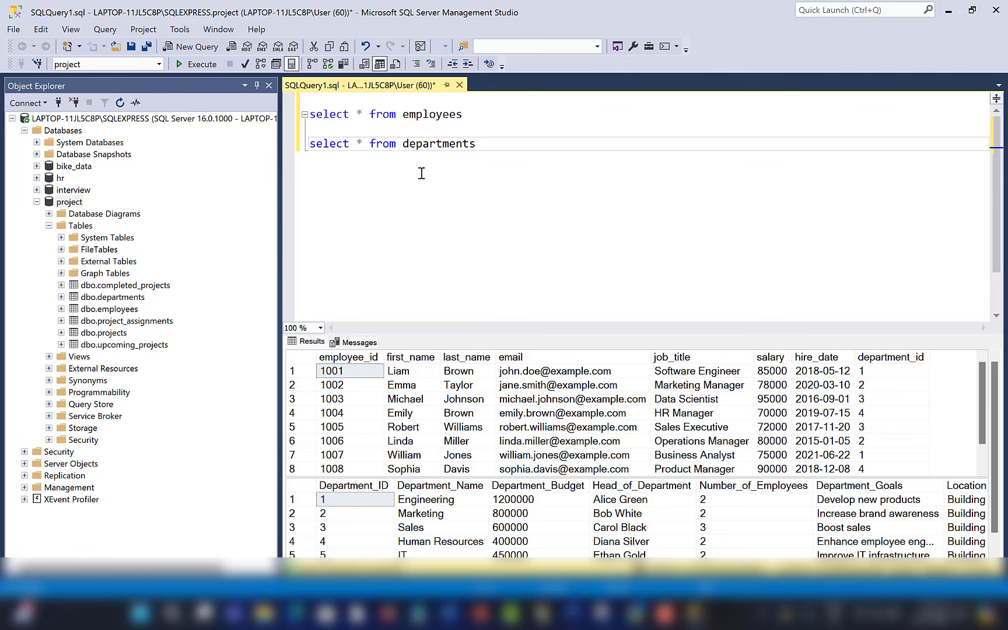
# Turn the departments query into a join line directly under the employees query, reading join departments
pyautogui.moveTo(364, 144); pyautogui.dragTo(311, 143)
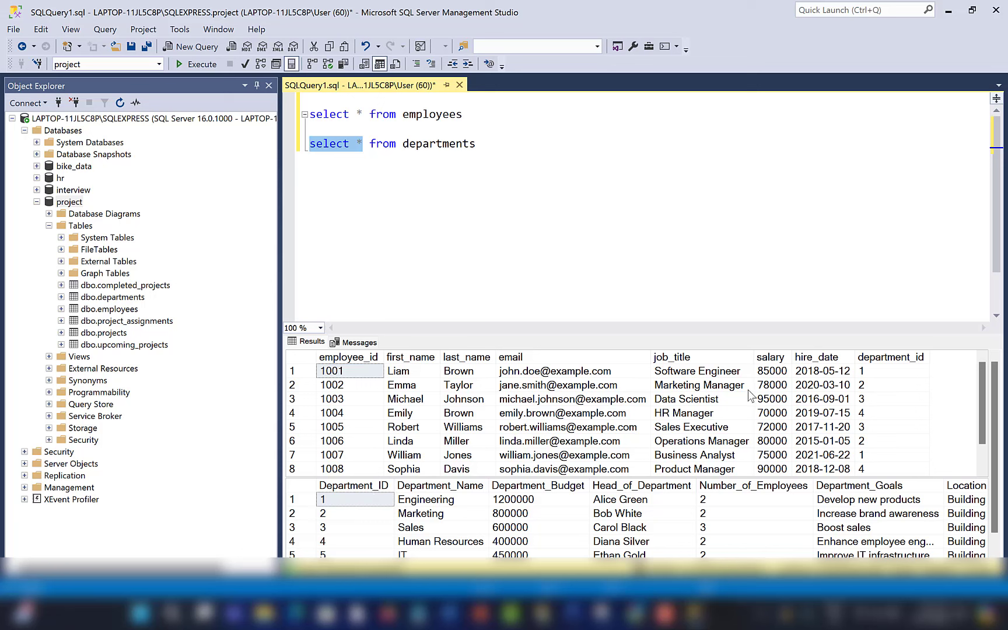
pyautogui.press('BackSpace')
pyautogui.press('BackSpace')
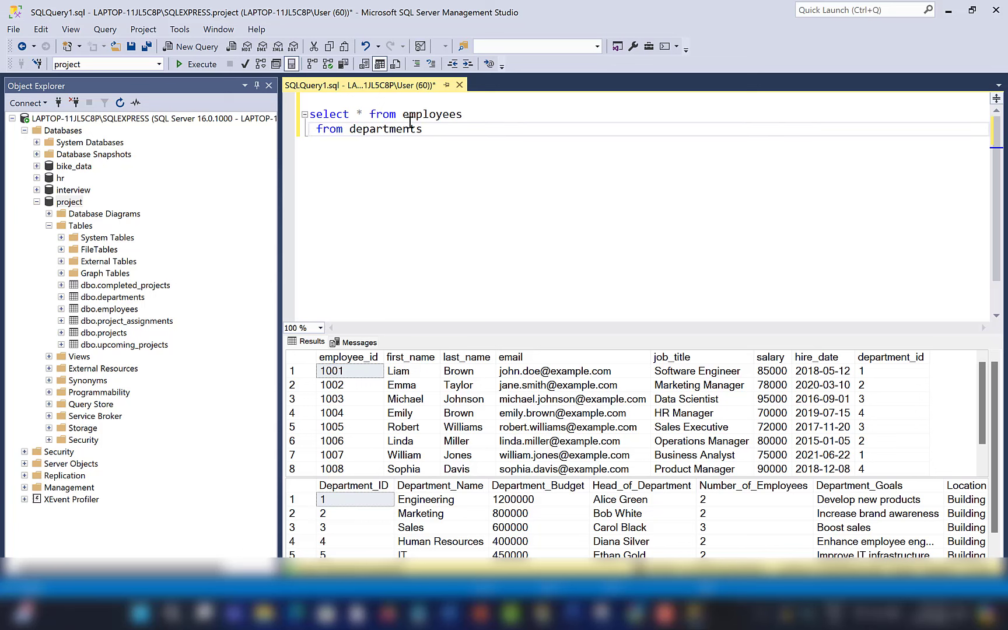
pyautogui.press('Delete')
pyautogui.press('Delete')
pyautogui.press('Delete')
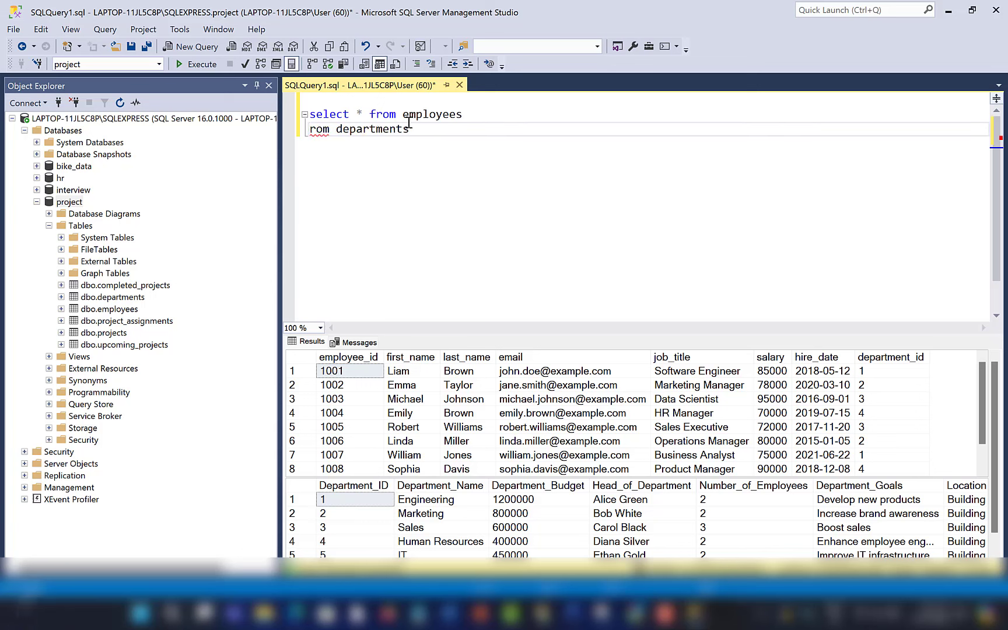
pyautogui.press('Delete')
pyautogui.press('Delete')
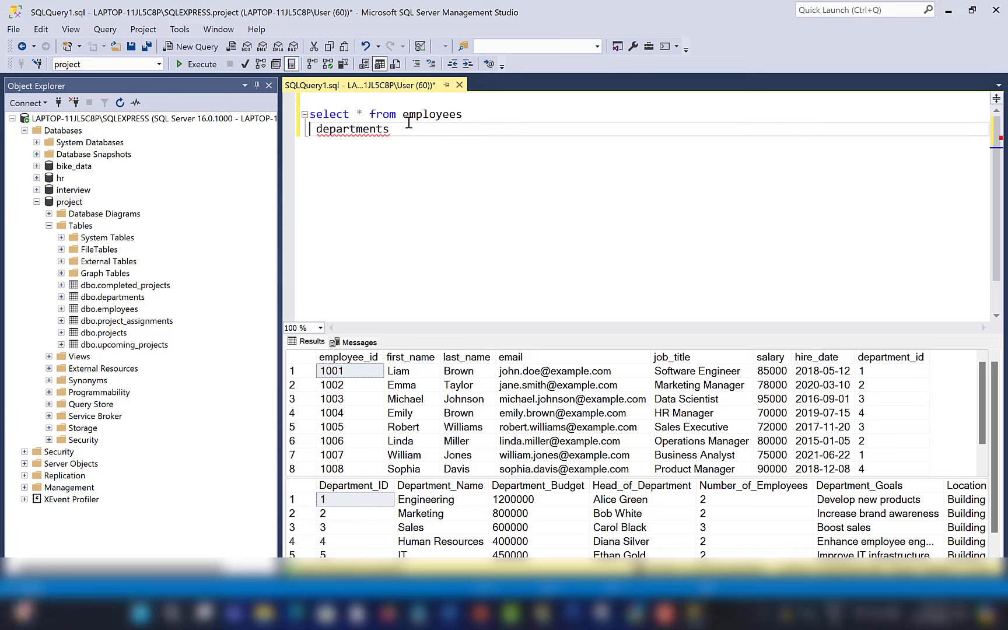
pyautogui.write('join')
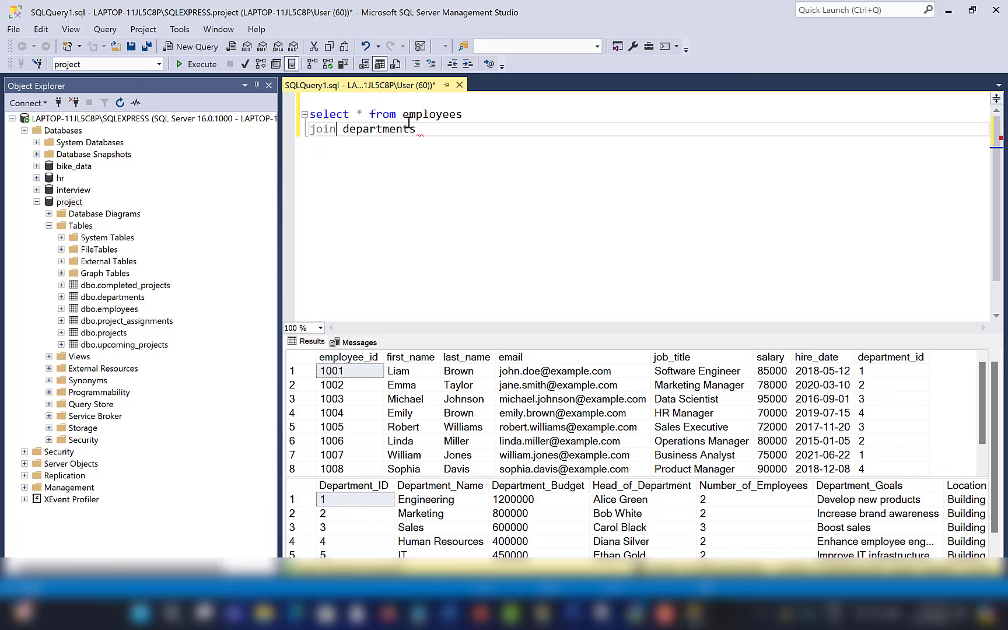
# Give the employees table the alias e and the departments table the alias d
pyautogui.click(464, 117)
pyautogui.write('e')
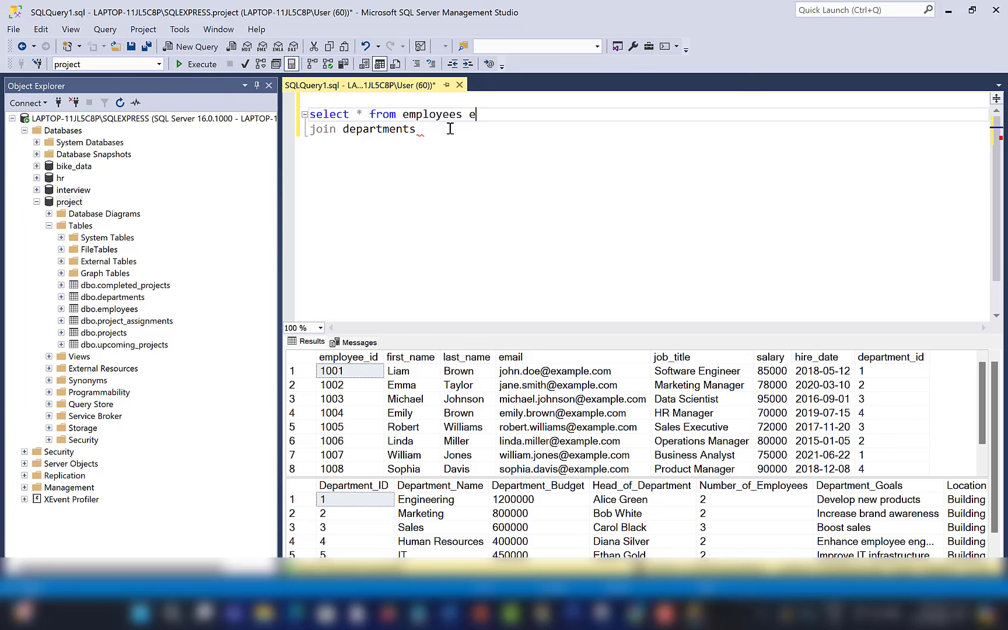
pyautogui.click(439, 130)
pyautogui.write('d')
pyautogui.moveTo(430, 115)
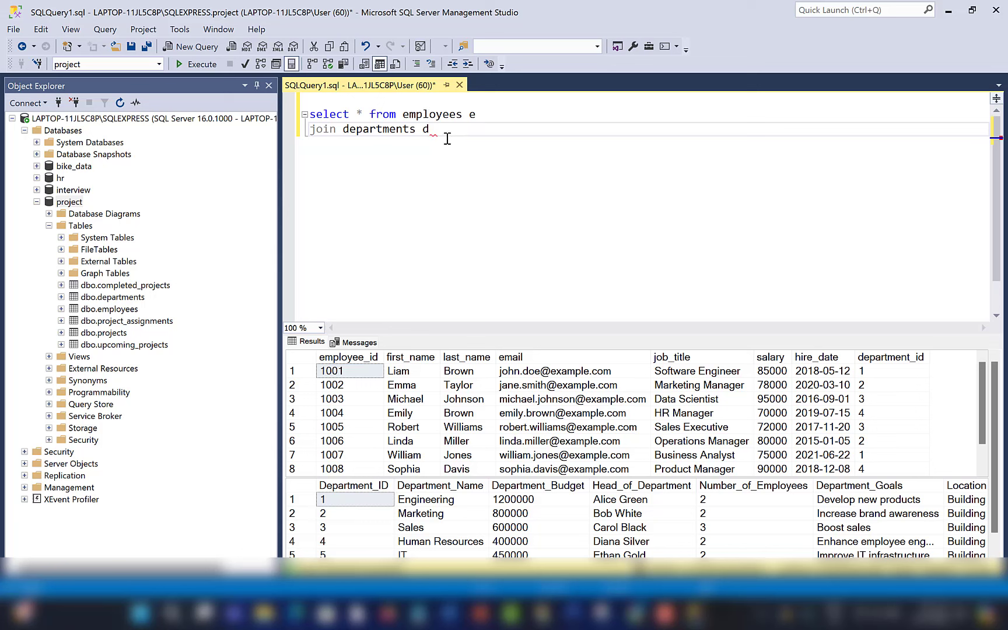
# Add the join condition on e.department_id = d.Department_ID, execute the query and view the joined department columns
pyautogui.press('Return')
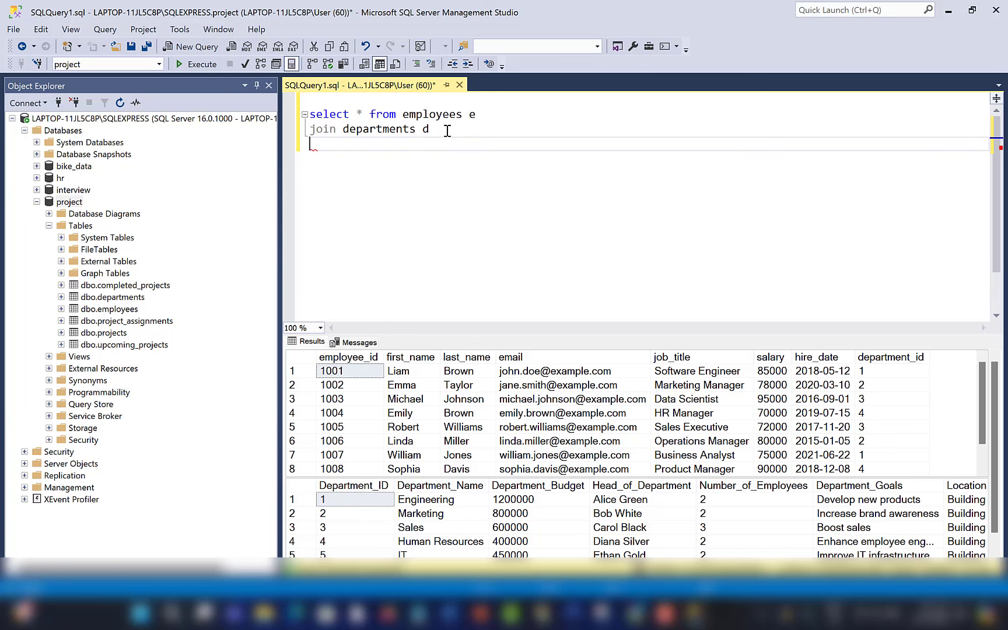
pyautogui.write('on e.')
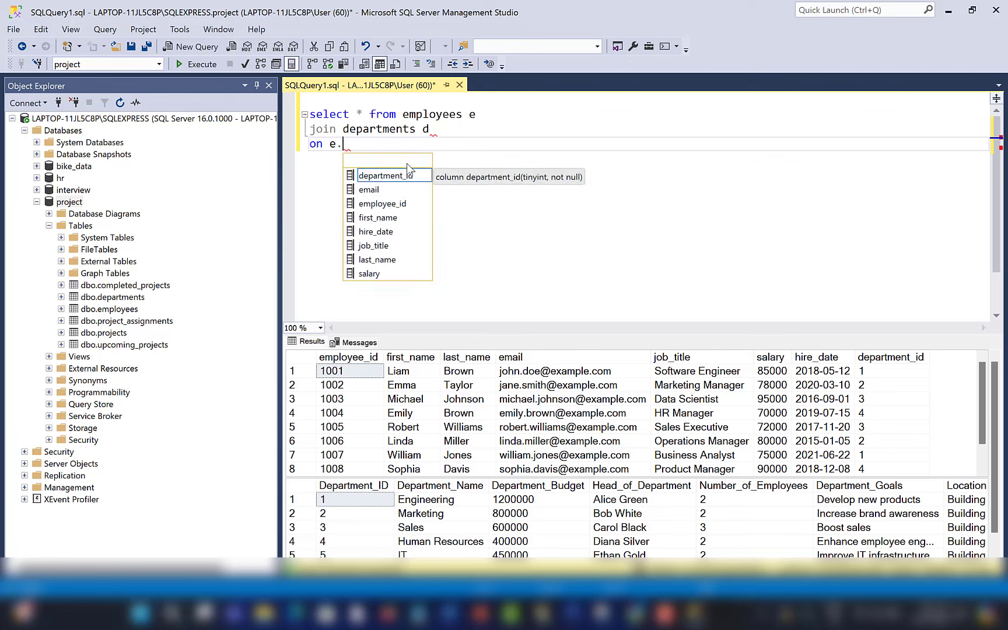
pyautogui.write(' =')
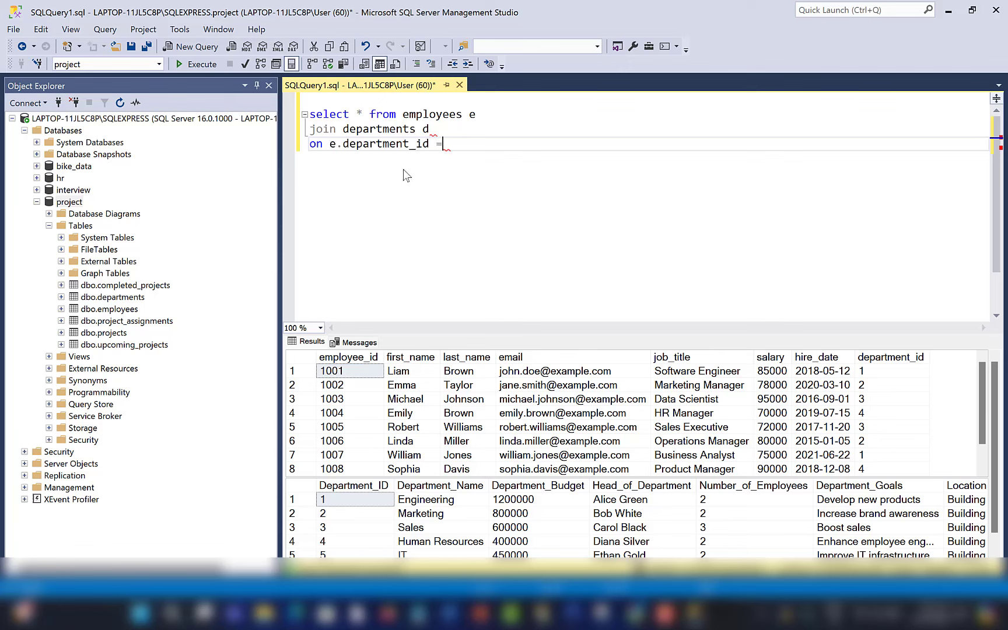
pyautogui.write('d')
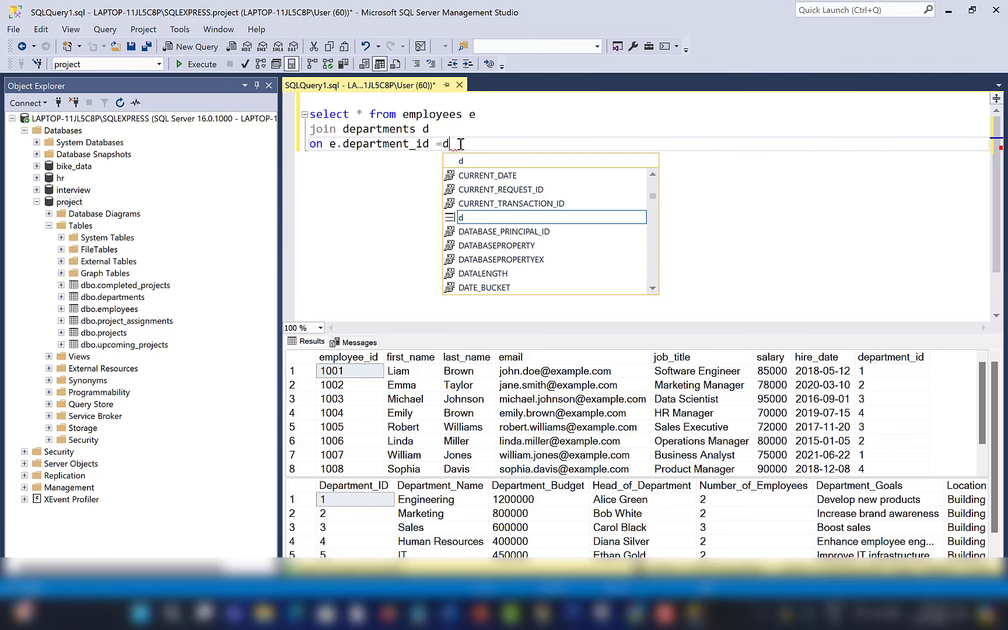
pyautogui.write('.de')
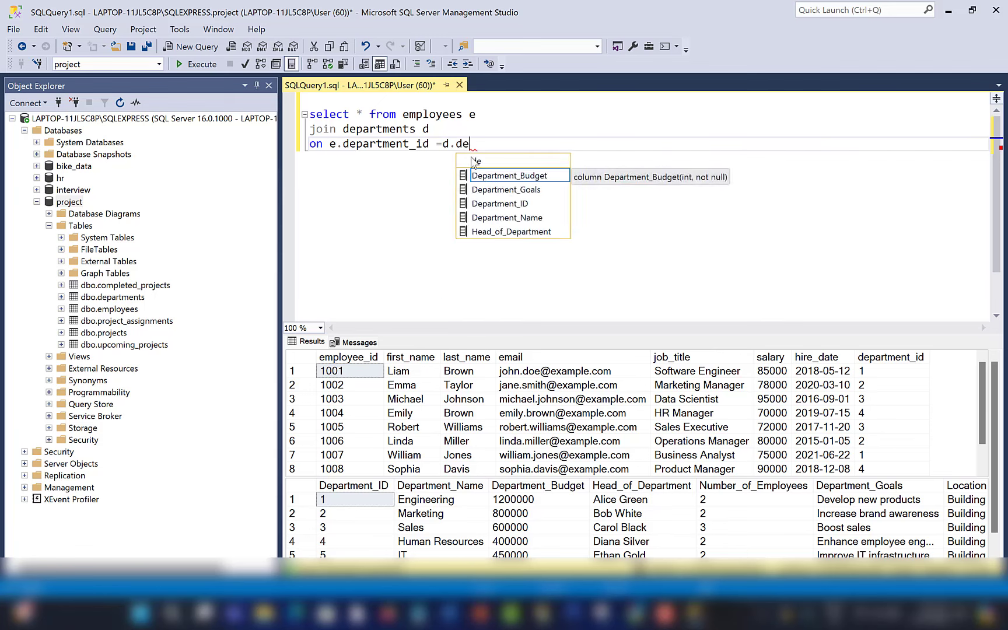
pyautogui.doubleClick(499, 204)
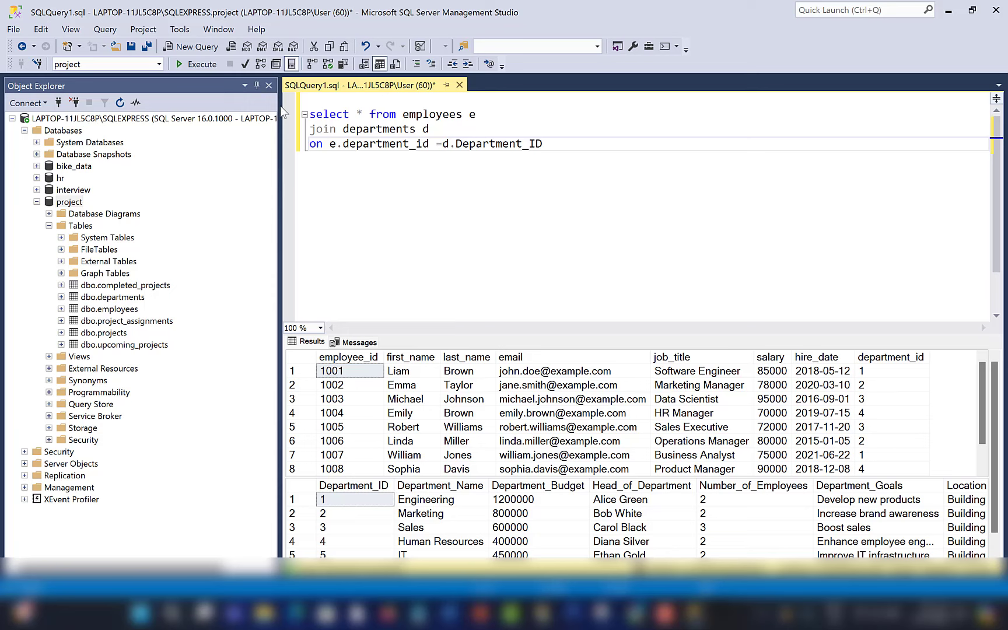
pyautogui.click(211, 65)
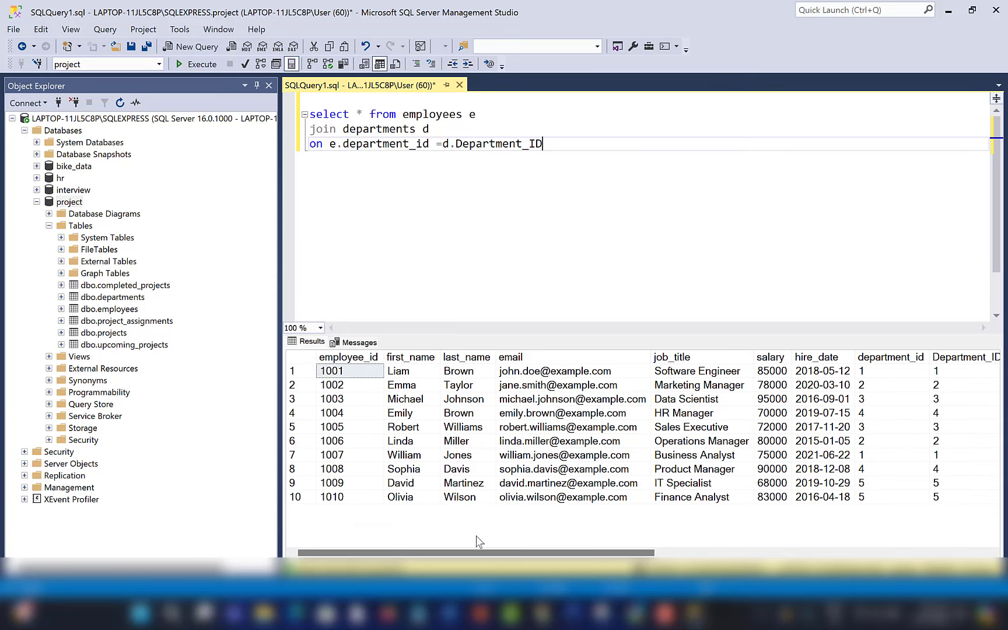
pyautogui.moveTo(606, 553); pyautogui.dragTo(878, 553)
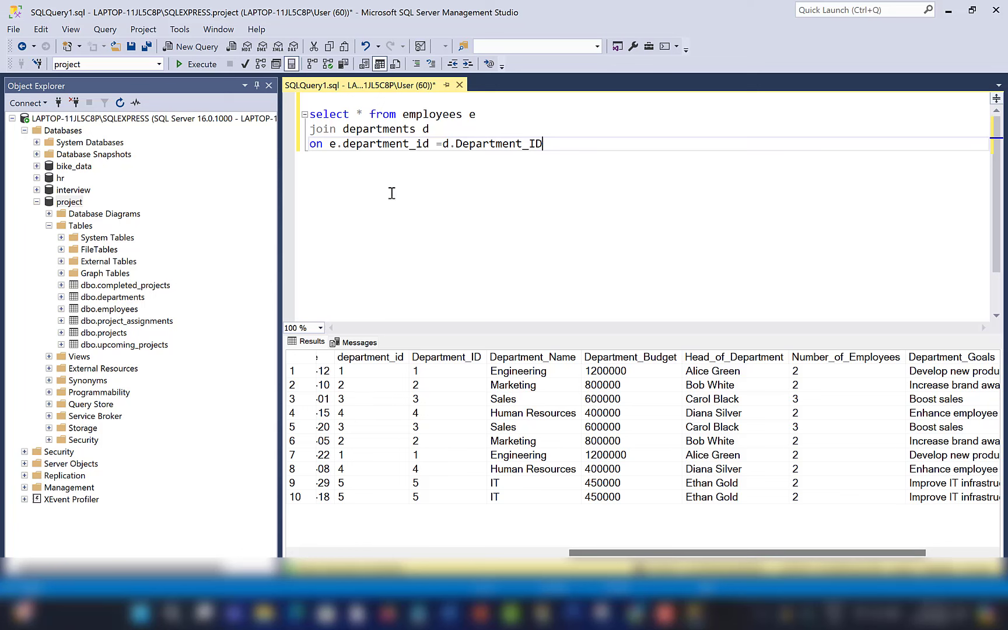
# Expand the columns of dbo.project_assignments and dbo.projects and compare them with the joined query results
pyautogui.click(60, 322)
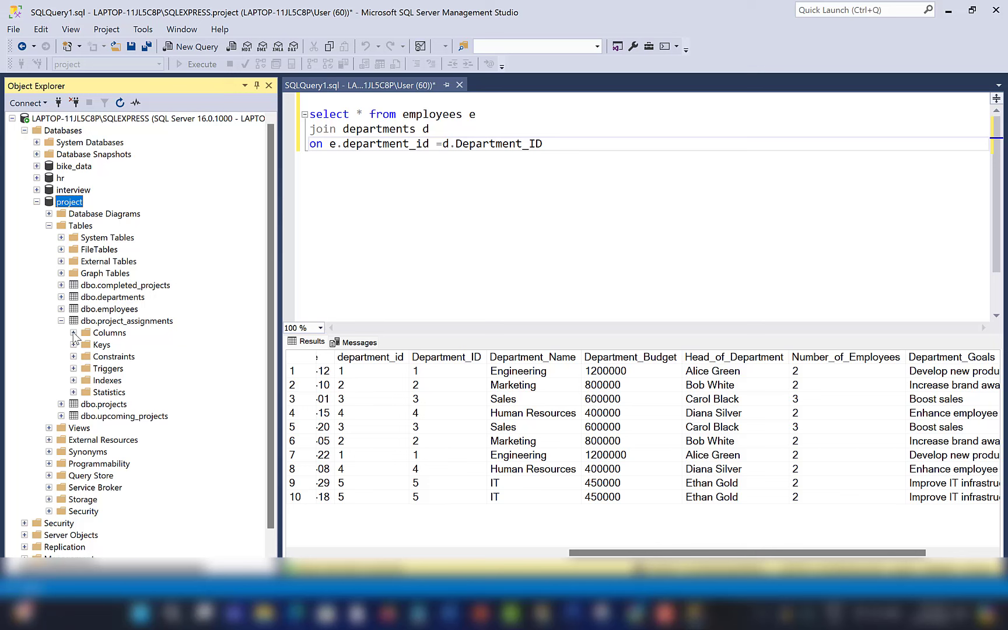
pyautogui.click(74, 333)
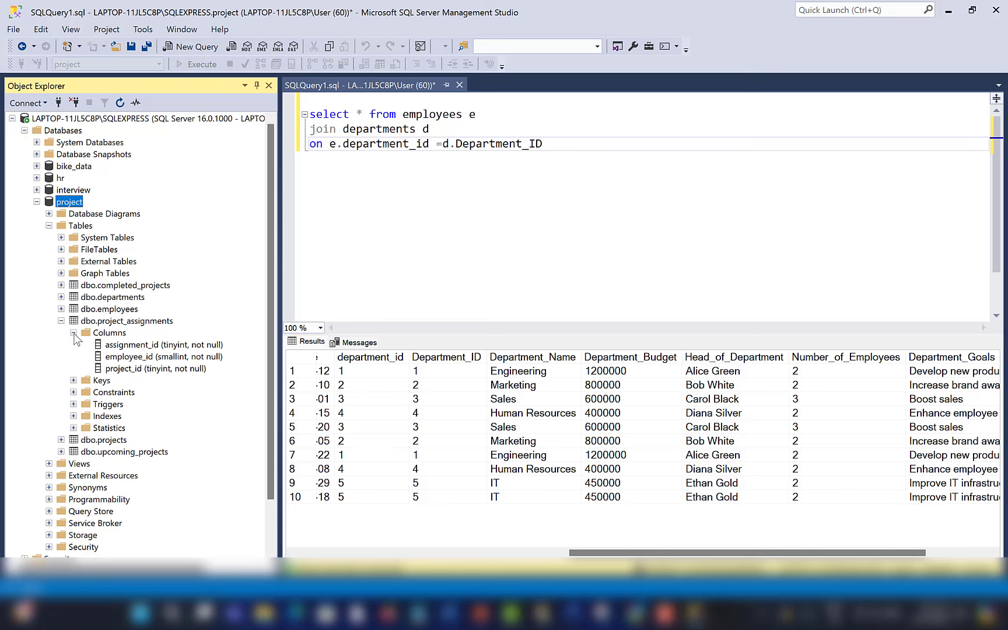
pyautogui.scroll(-1, 88, 374)
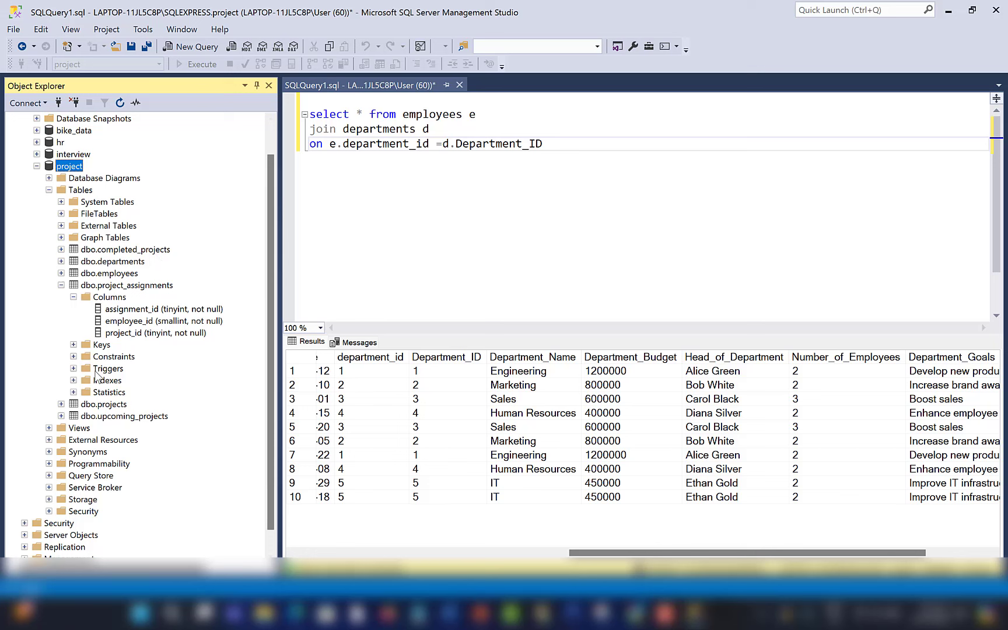
pyautogui.click(62, 404)
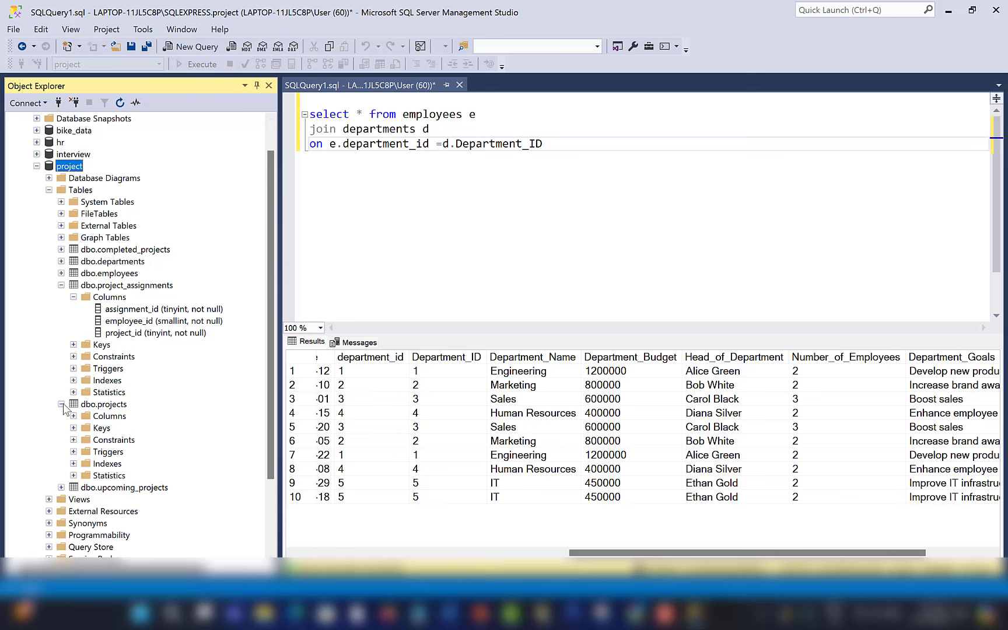
pyautogui.scroll(-2, 151, 389)
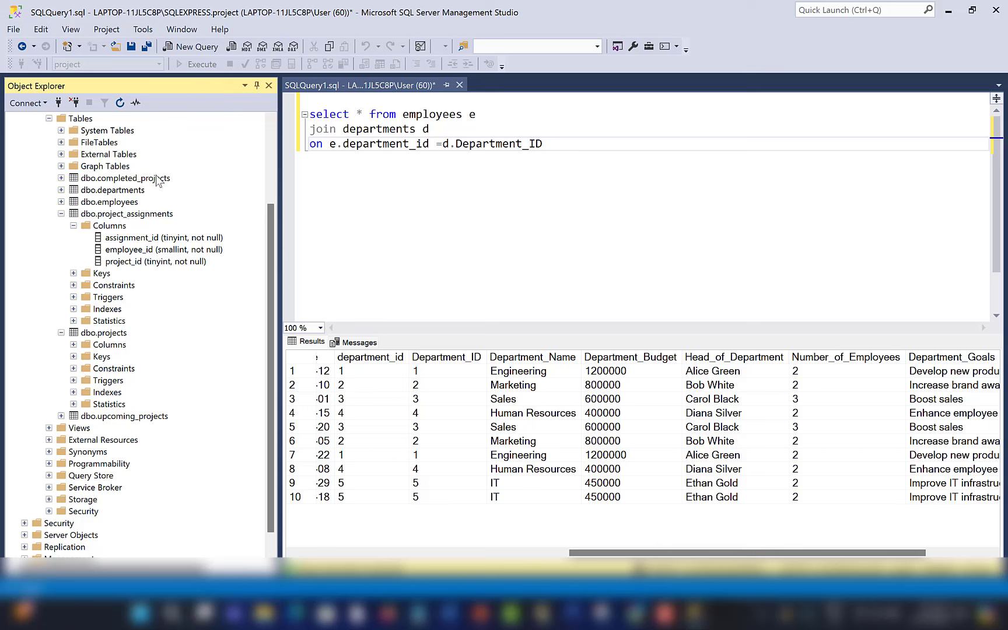
pyautogui.click(73, 345)
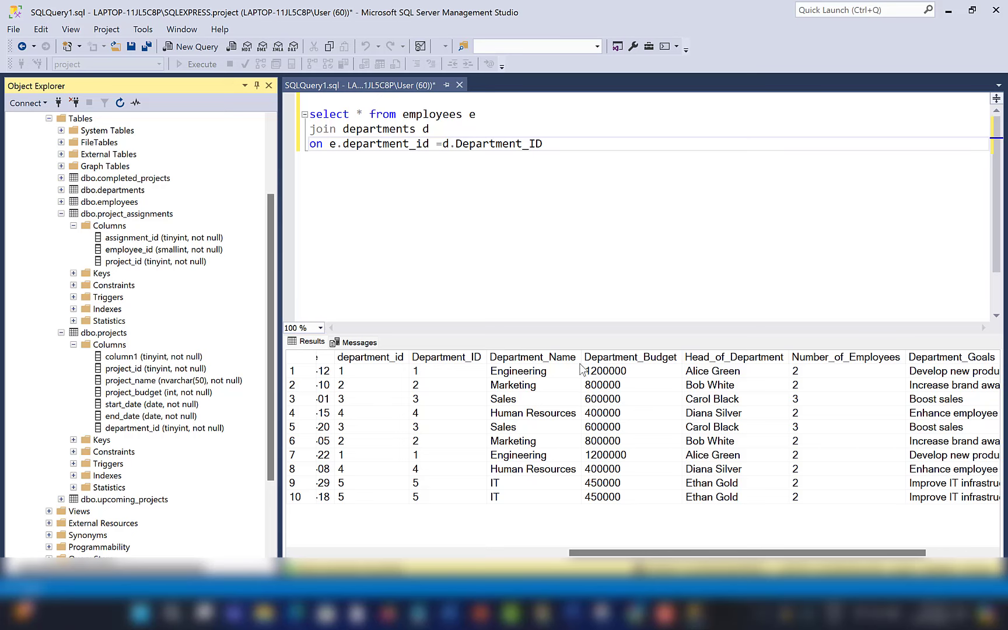
pyautogui.moveTo(800, 553); pyautogui.dragTo(762, 553)
pyautogui.scroll(1, 86, 324)
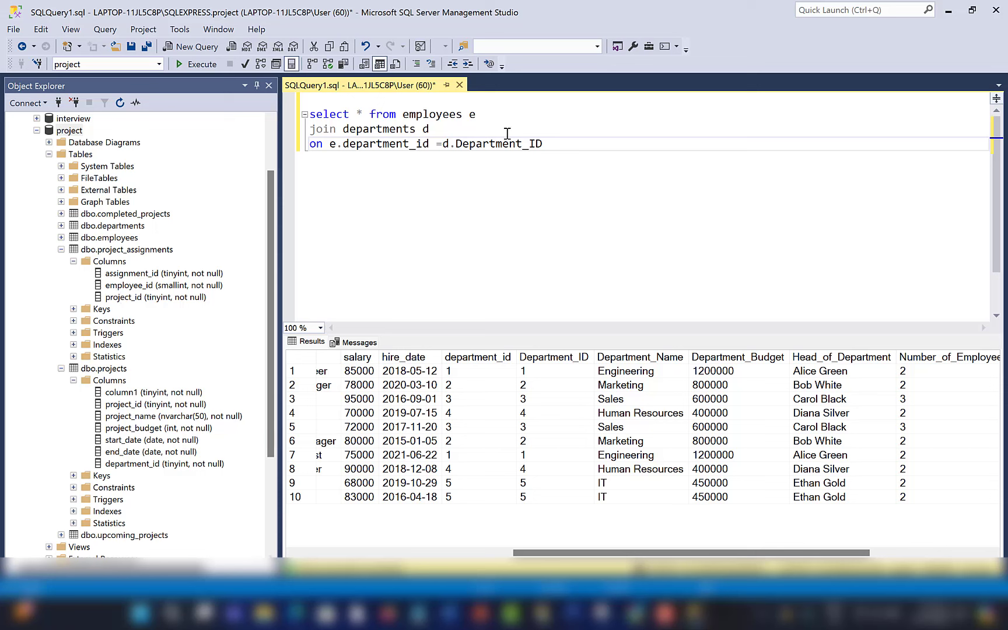
# Add a join to project_assignments with the alias pa below the departments join condition
pyautogui.press('Return')
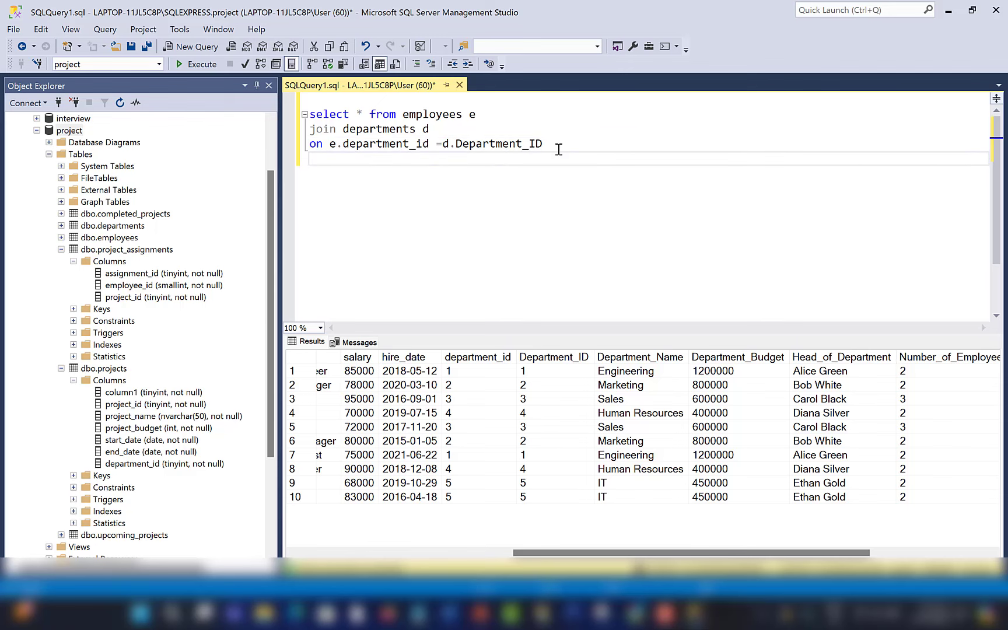
pyautogui.write('join prom')
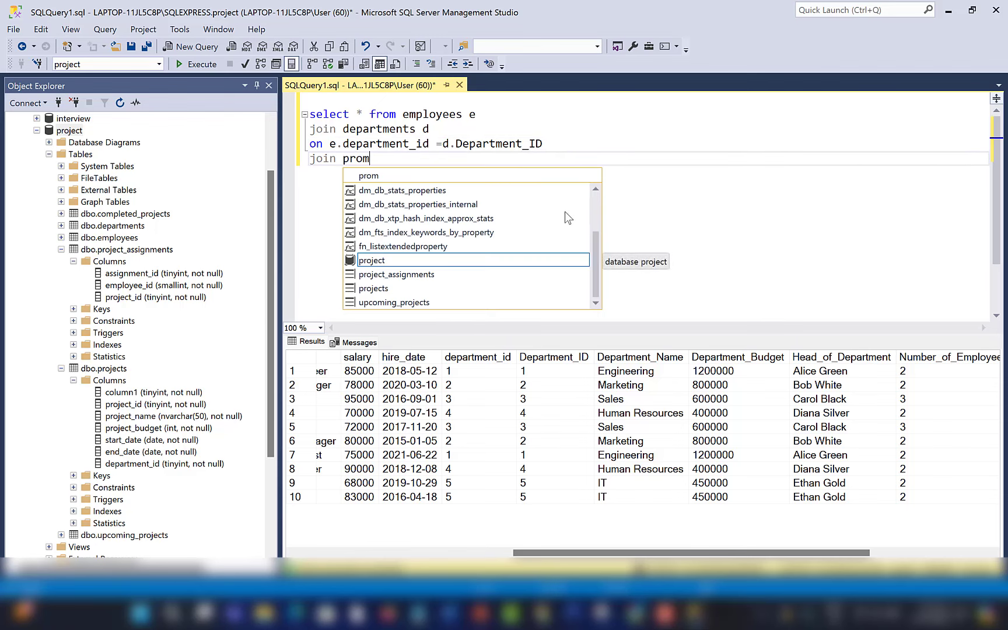
pyautogui.doubleClick(484, 274)
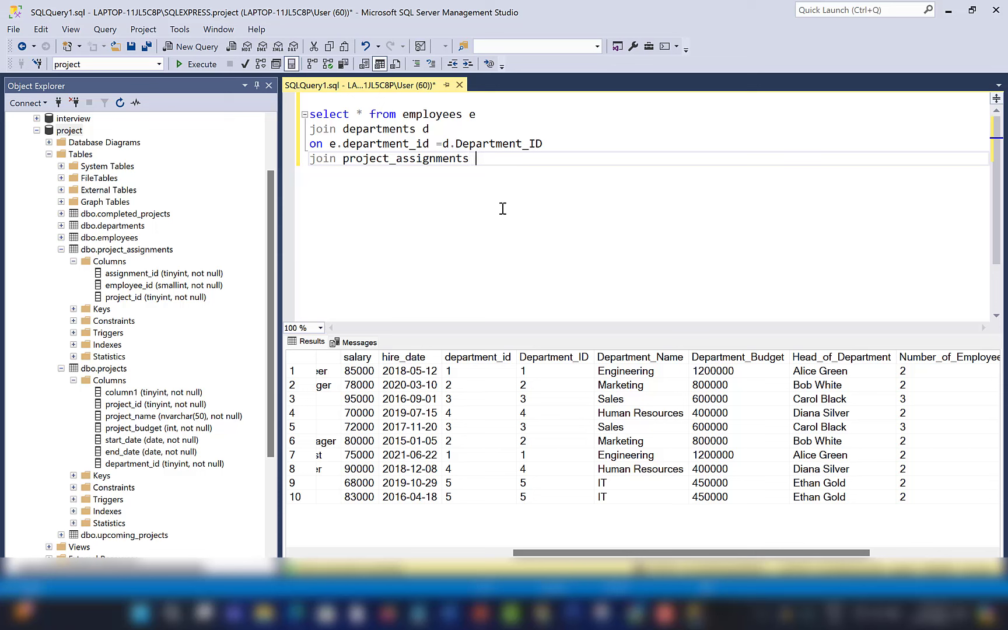
pyautogui.write('pa')
# Add the join condition on pa.employee_id = e.employee_id below the project_assignments join
pyautogui.press('Return')
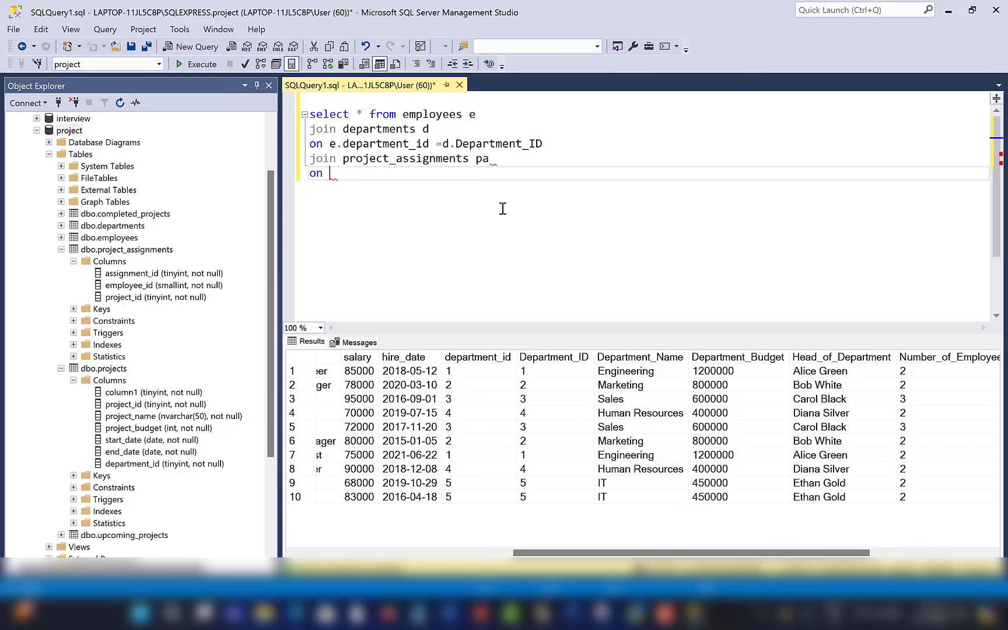
pyautogui.write('on pa.')
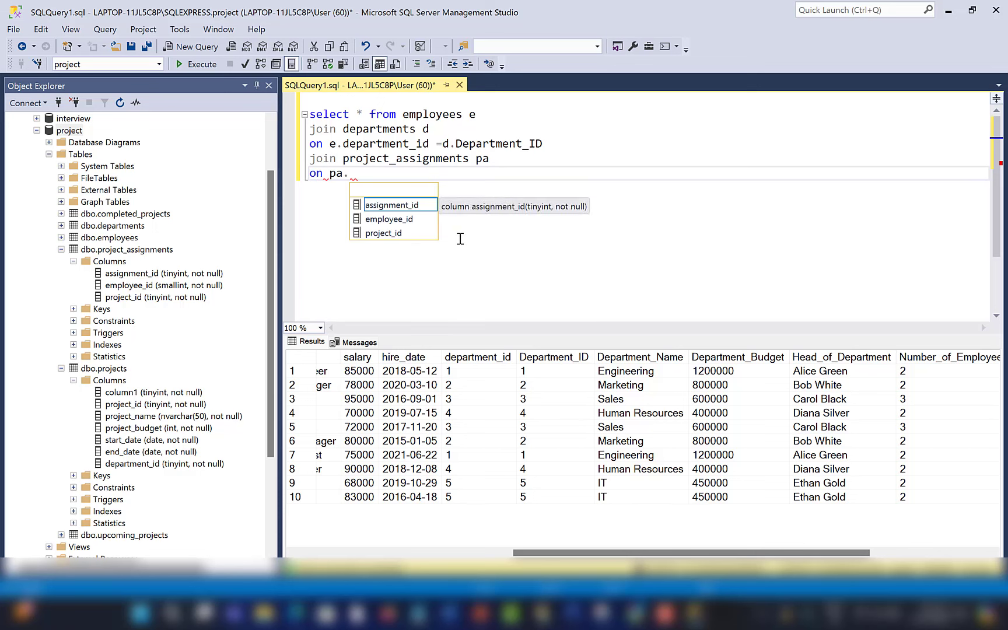
pyautogui.doubleClick(416, 221)
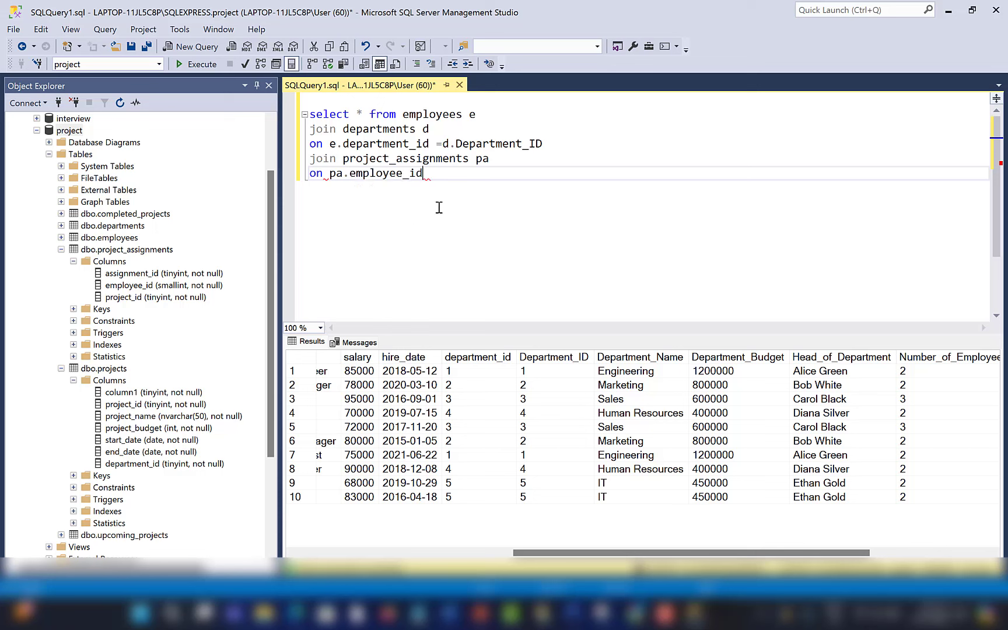
pyautogui.write('=e.')
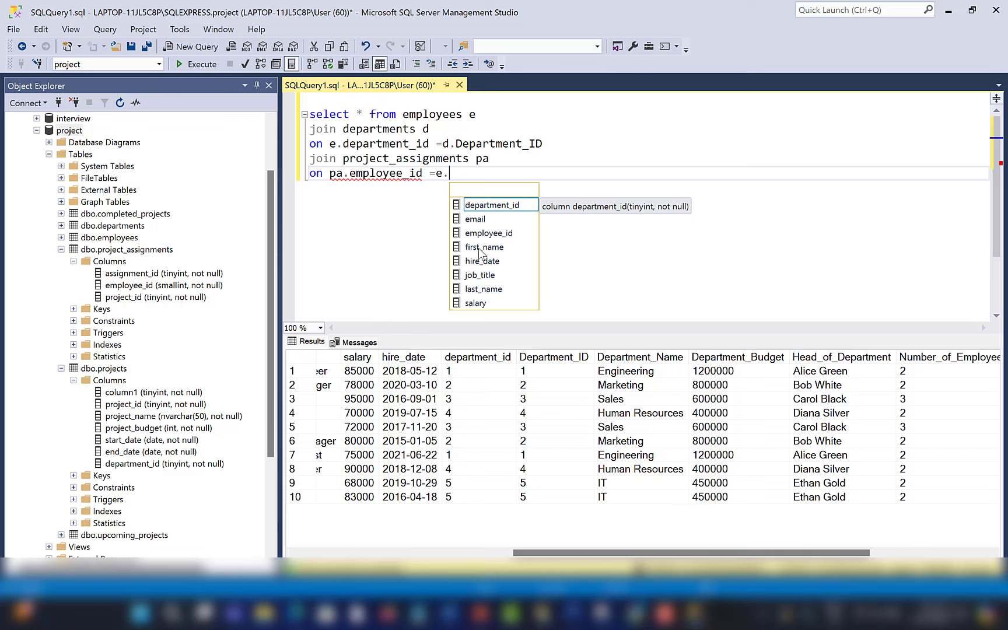
pyautogui.doubleClick(488, 234)
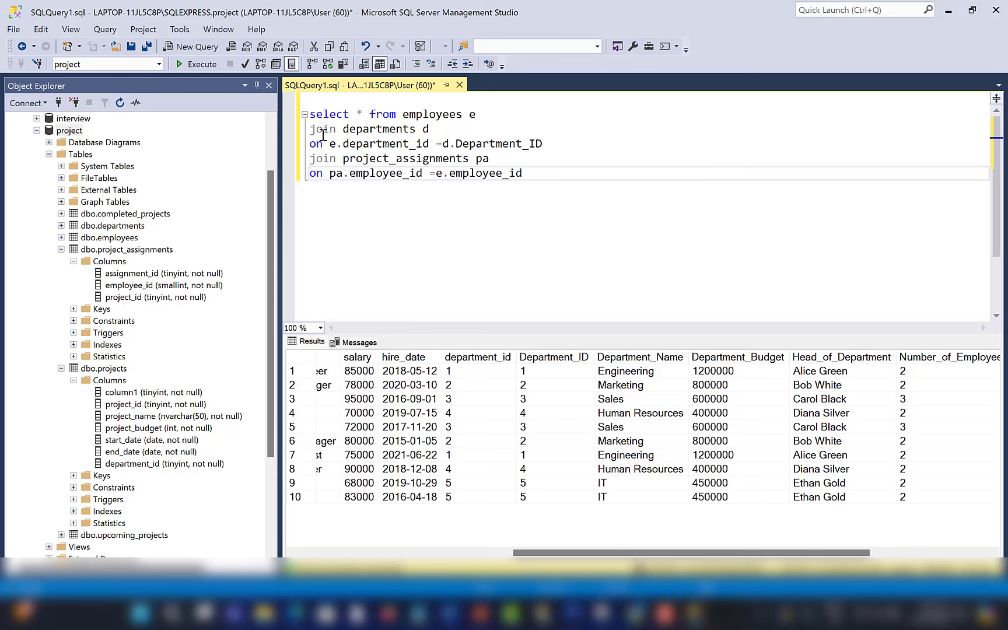
# Execute the three-table join and look through the employee, department and project assignment columns in the results
pyautogui.click(193, 64)
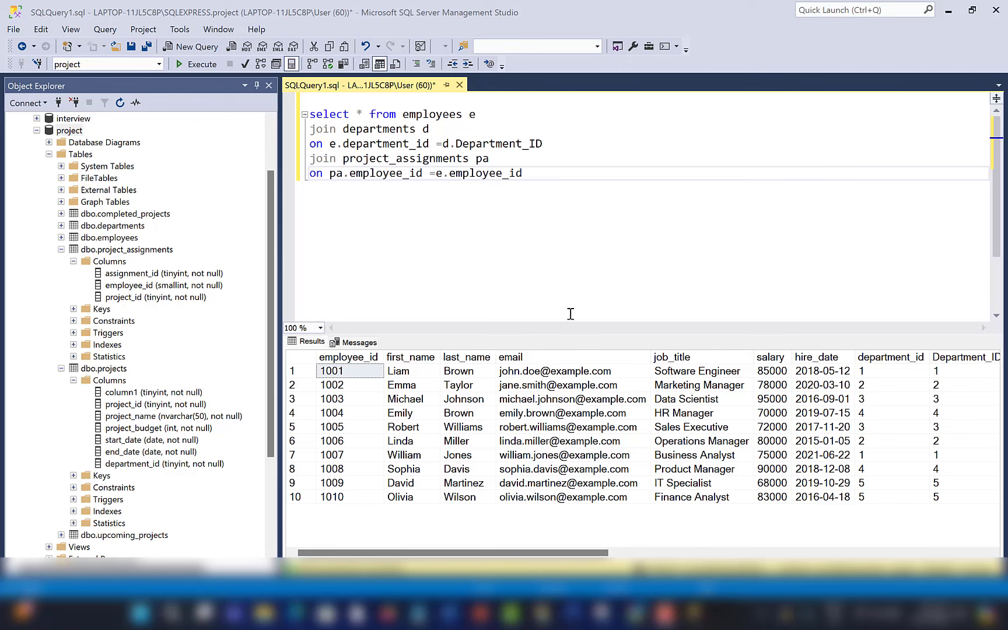
pyautogui.moveTo(560, 553); pyautogui.dragTo(976, 543)
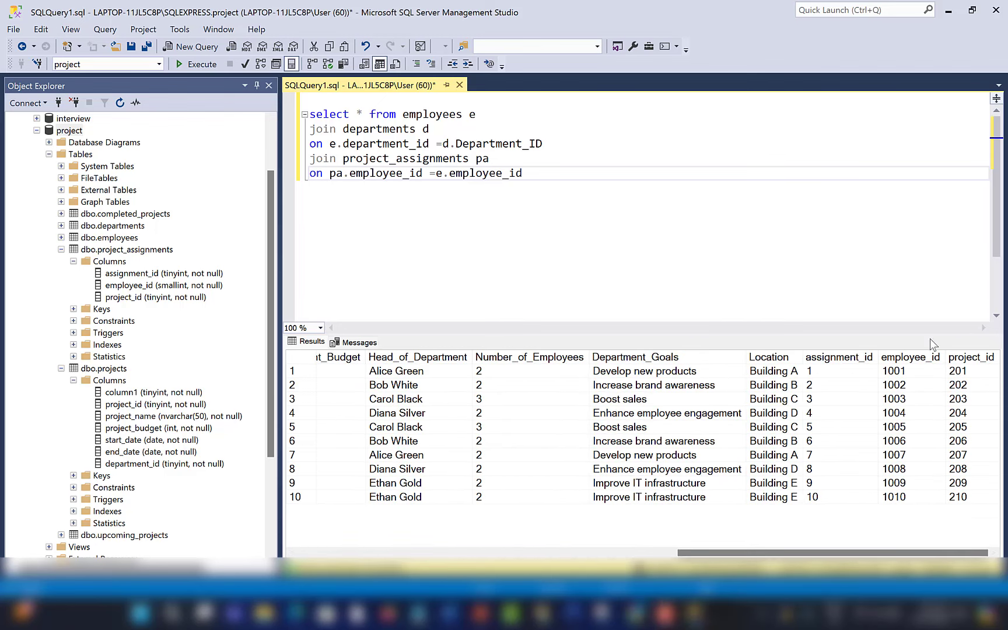
pyautogui.moveTo(917, 553); pyautogui.dragTo(664, 540)
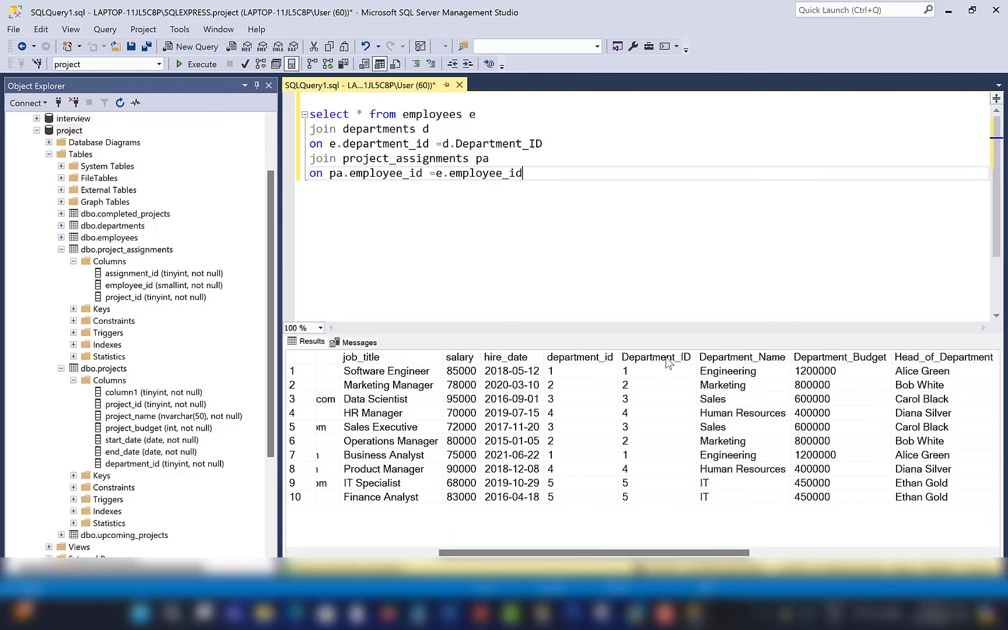
pyautogui.moveTo(659, 553); pyautogui.dragTo(456, 550)
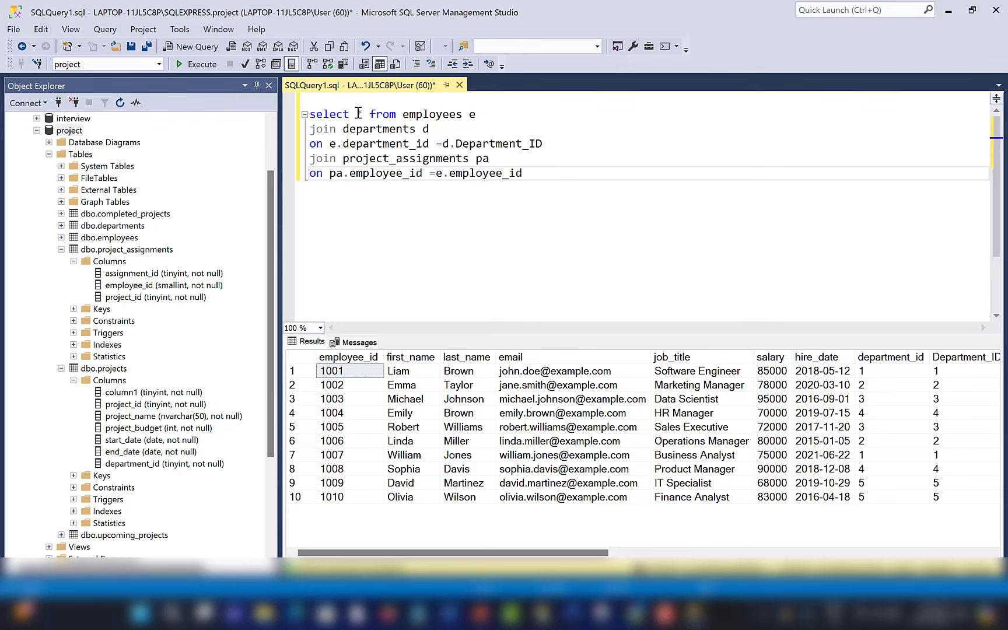
# Replace the * in the select with e.employee_id on its own line and move the from clause onto a separate line below
pyautogui.moveTo(357, 113); pyautogui.dragTo(364, 112)
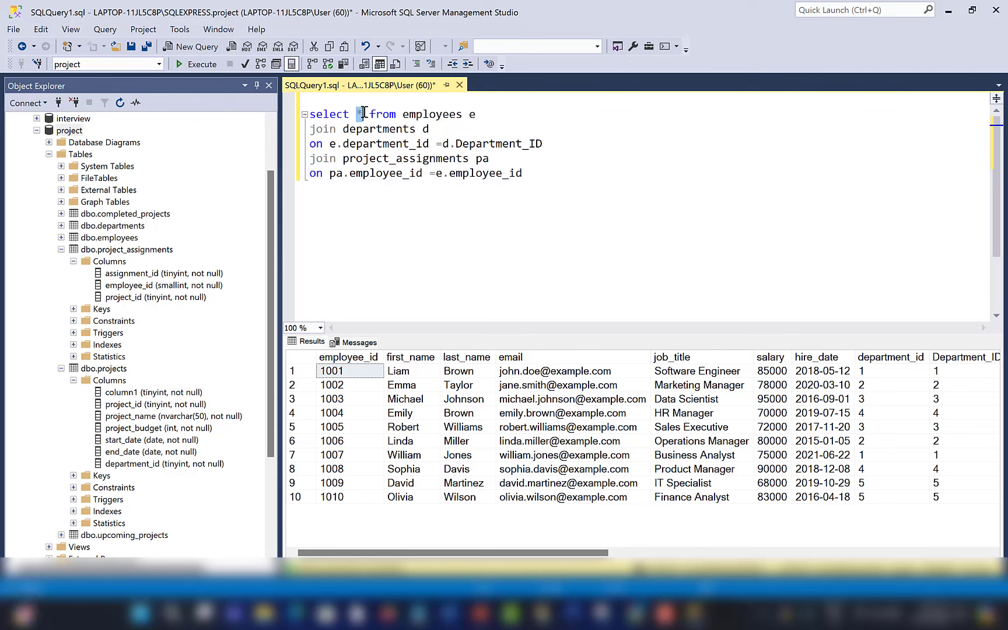
pyautogui.press('Return')
pyautogui.press('Return')
pyautogui.press('Return')
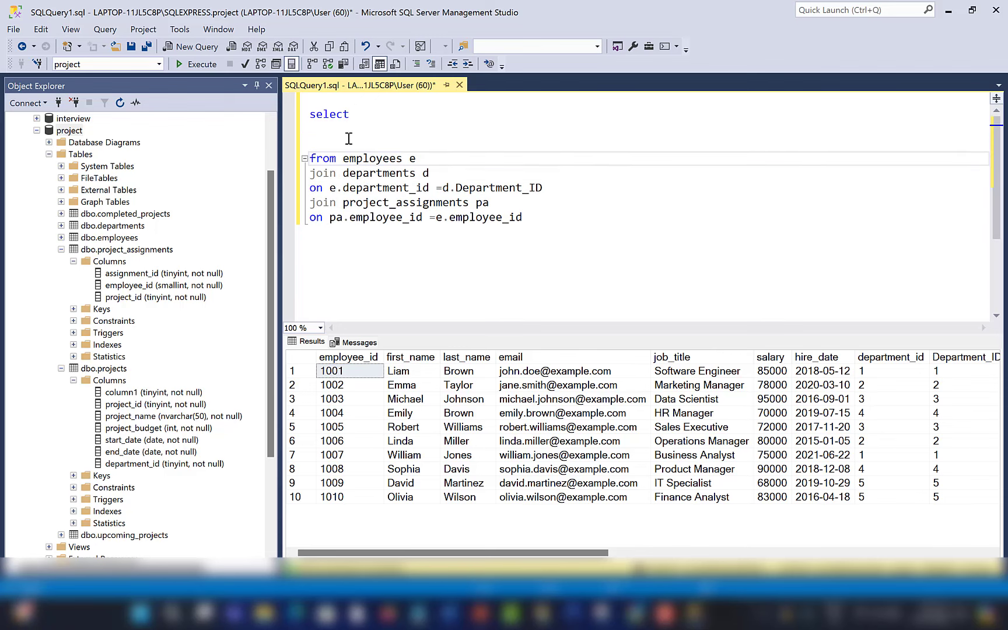
pyautogui.click(335, 131)
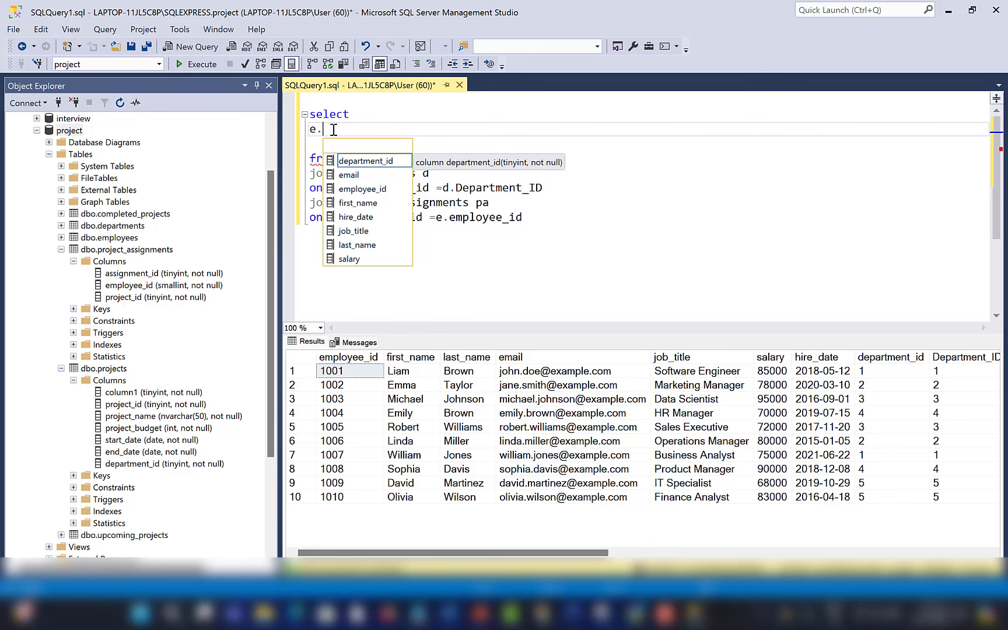
pyautogui.doubleClick(356, 189)
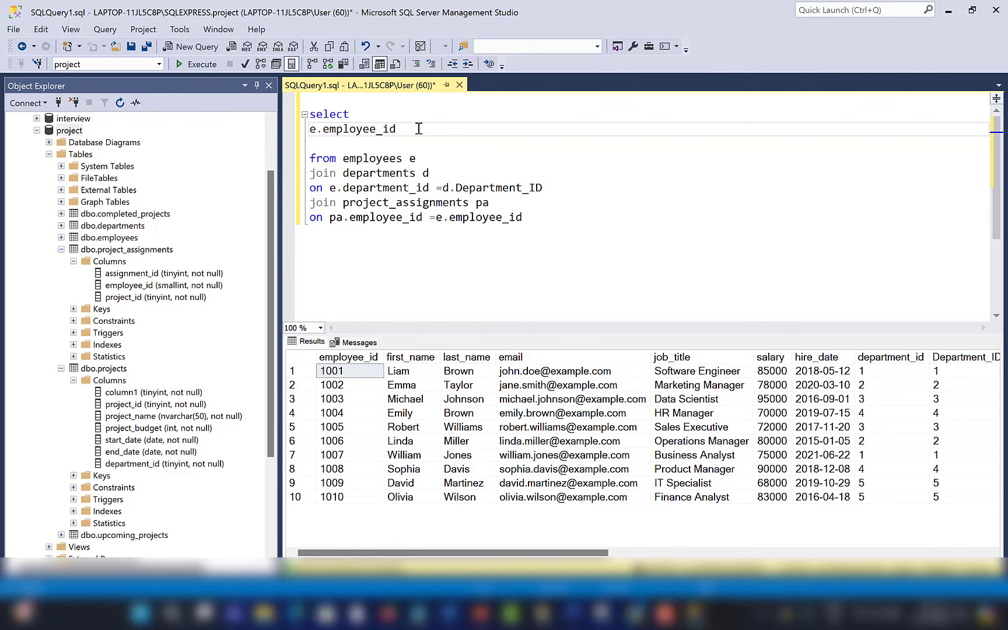
# Add e.first_name and e.last_name to the select list, each on its own line below e.employee_id
pyautogui.write(',')
pyautogui.press('Return')
pyautogui.write('e.name')
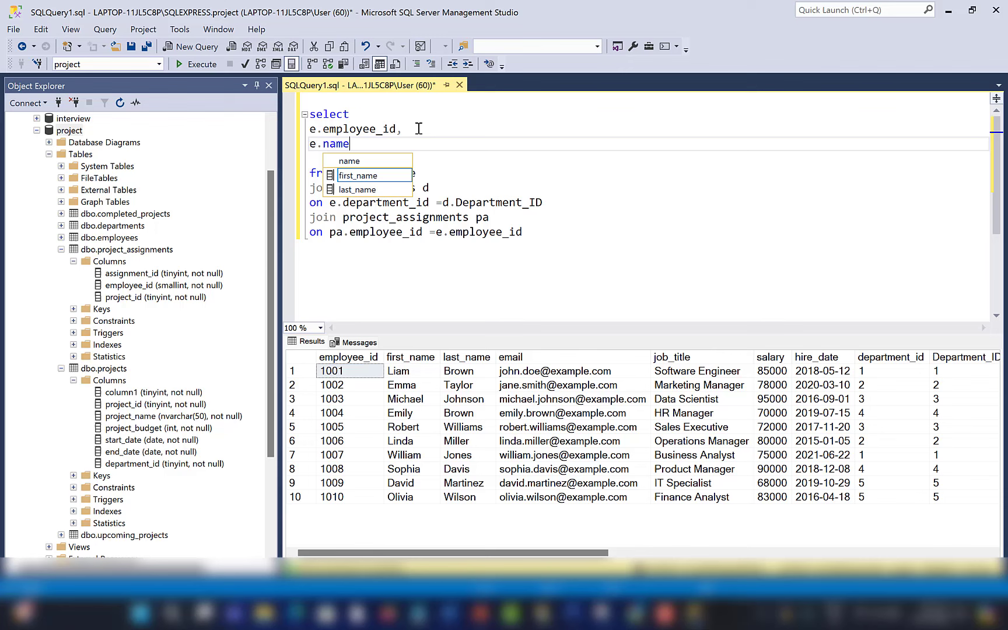
pyautogui.doubleClick(395, 176)
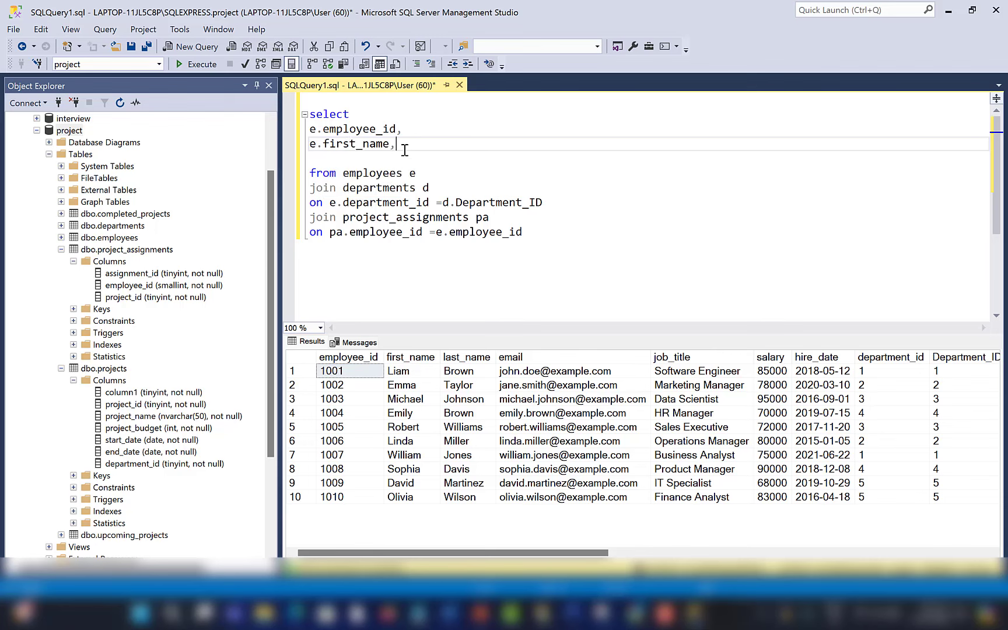
pyautogui.write(',')
pyautogui.press('Return')
pyautogui.write('e.')
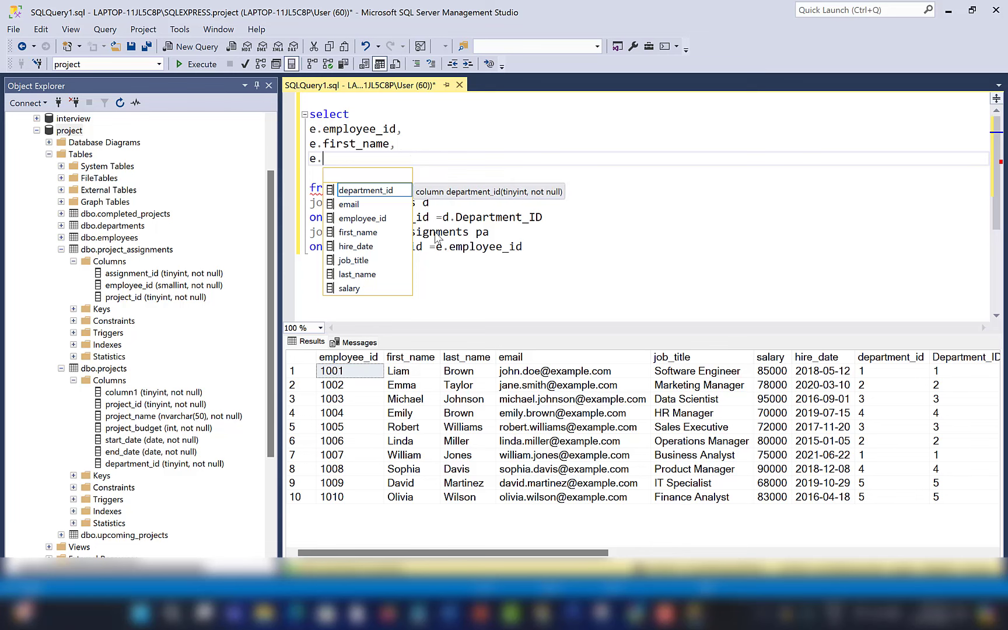
pyautogui.press('Escape')
pyautogui.click(387, 158)
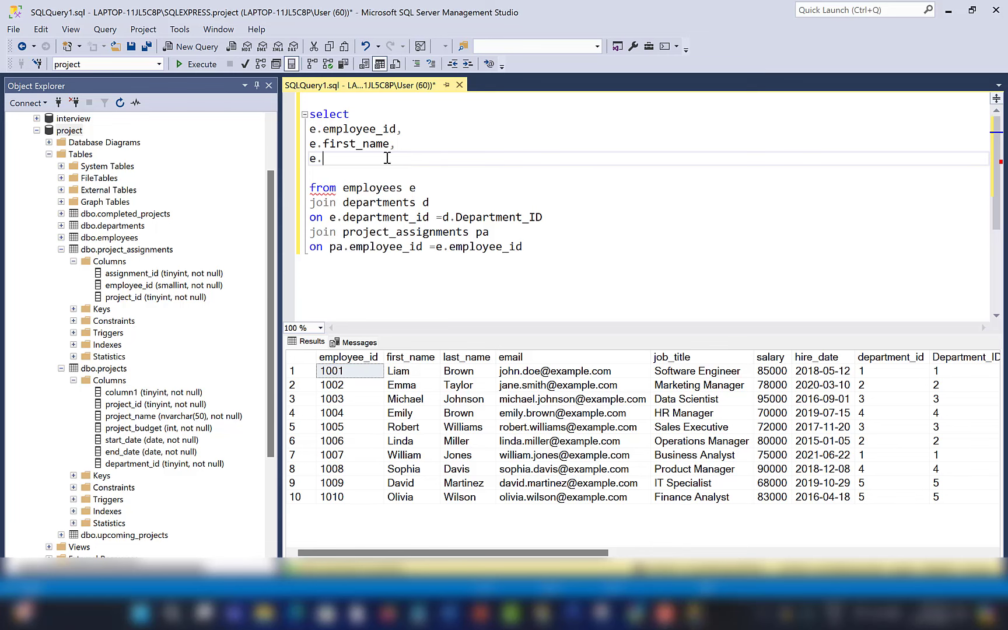
pyautogui.write('last')
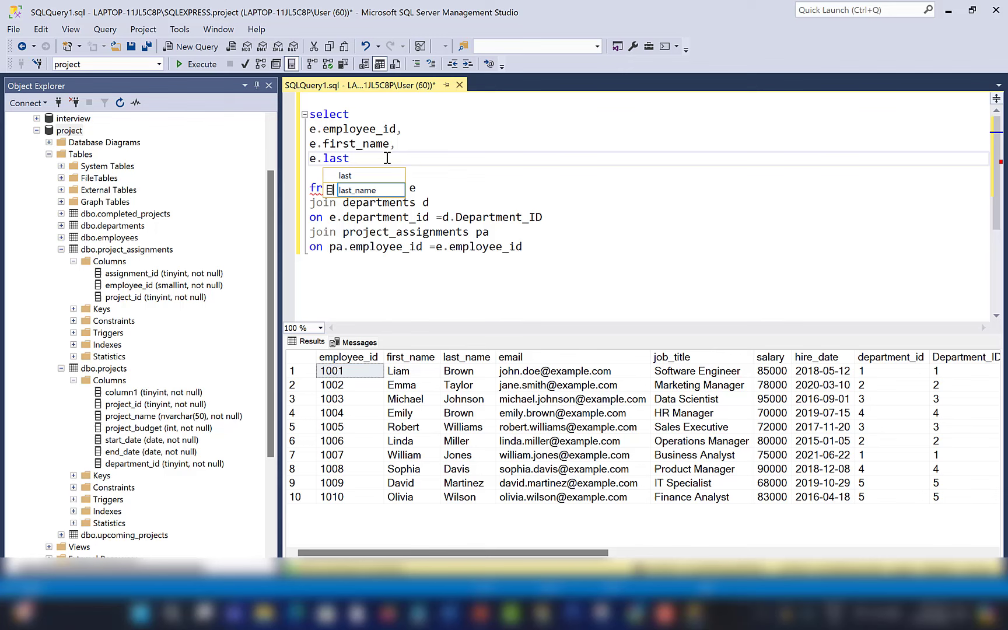
pyautogui.doubleClick(373, 191)
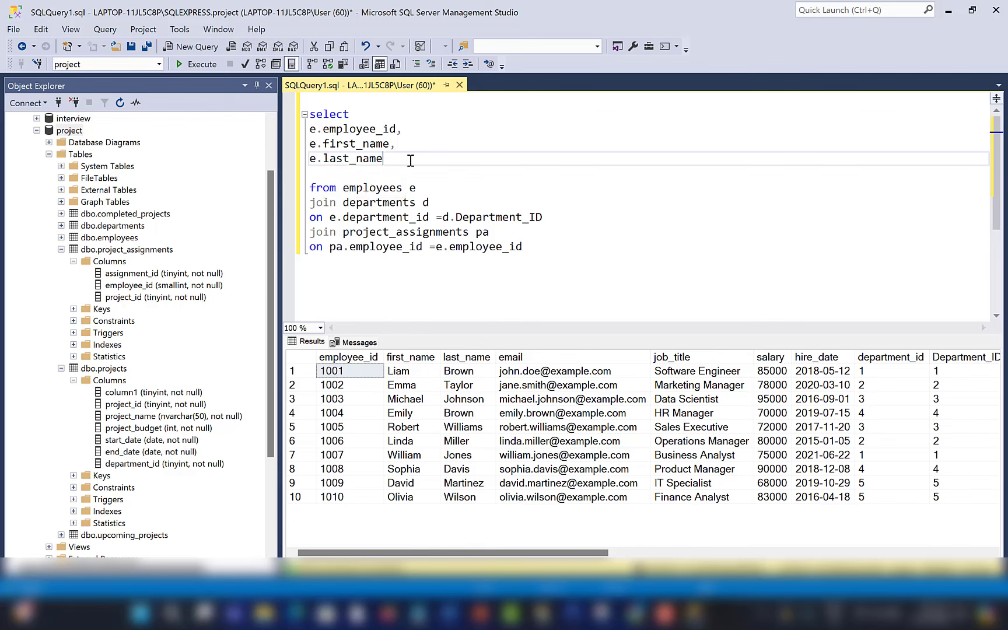
# Add e.job_title and d.Department_Name to the select list below e.last_name
pyautogui.write(',')
pyautogui.press('Return')
pyautogui.write('e.job_title,')
pyautogui.press('Return')
pyautogui.write('d.Department_Name')
# Add pa.project_id as the last selected column and separate it from d.Department_Name with a comma
pyautogui.press('Return')
pyautogui.write('pa.')
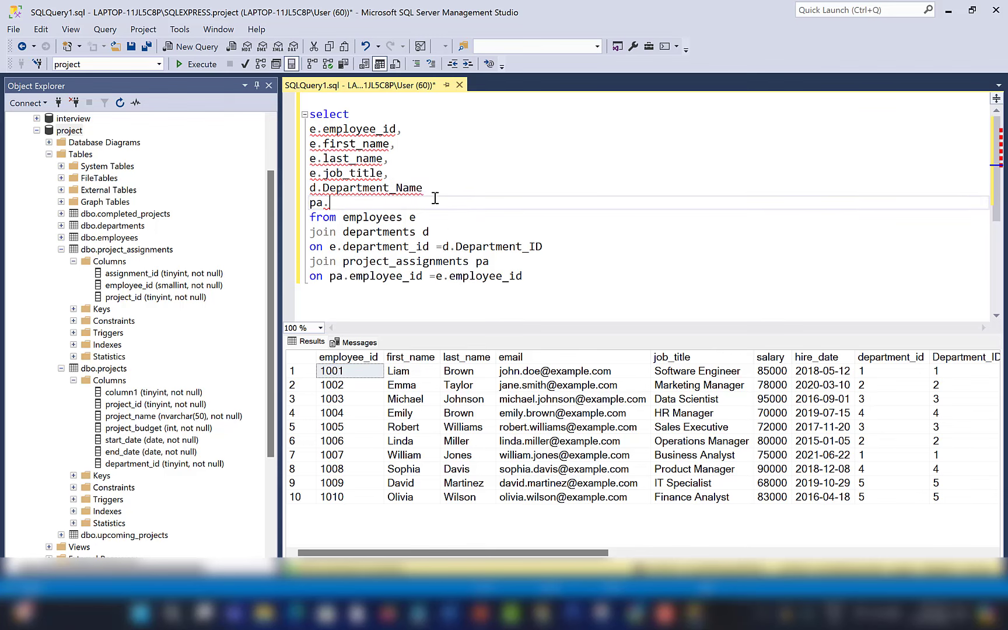
pyautogui.click(436, 191)
pyautogui.write(',')
pyautogui.click(380, 204)
pyautogui.press('BackSpace')
pyautogui.press('.')
pyautogui.doubleClick(368, 263)
# Insert a salary column line into the select list above pa.project_id and give it the employees alias, reading e.salary
pyautogui.click(446, 190)
pyautogui.press('Return')
pyautogui.write('d.salary,')
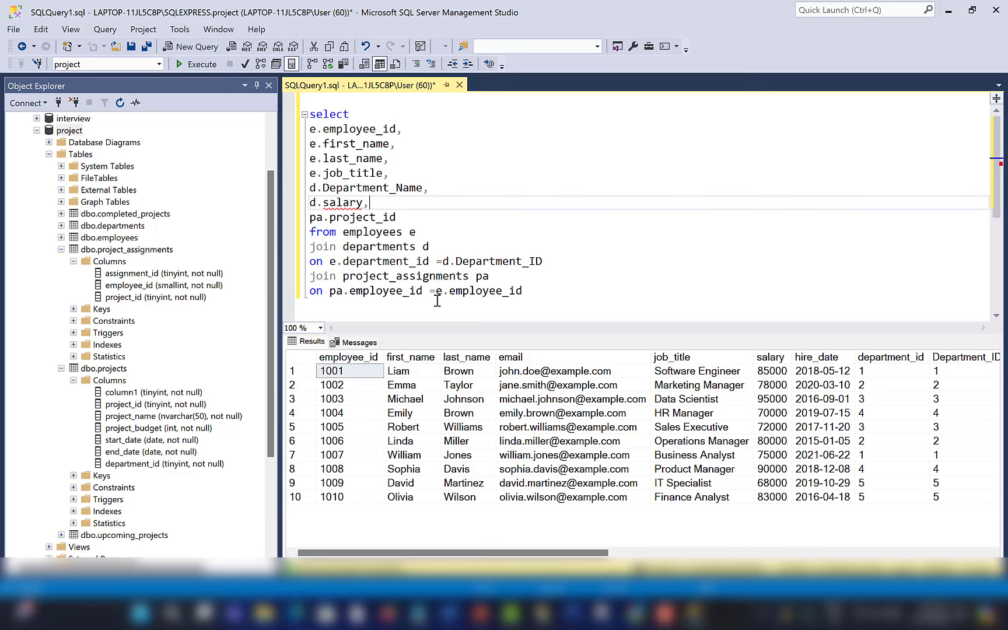
pyautogui.click(315, 202)
pyautogui.press('BackSpace')
pyautogui.write('e')
# Rearrange the select list so that d.Department_Name comes below e.salary
pyautogui.click(440, 177)
pyautogui.write('d.Department_Name,')
pyautogui.write(',')
pyautogui.press('Return')
pyautogui.write('d')
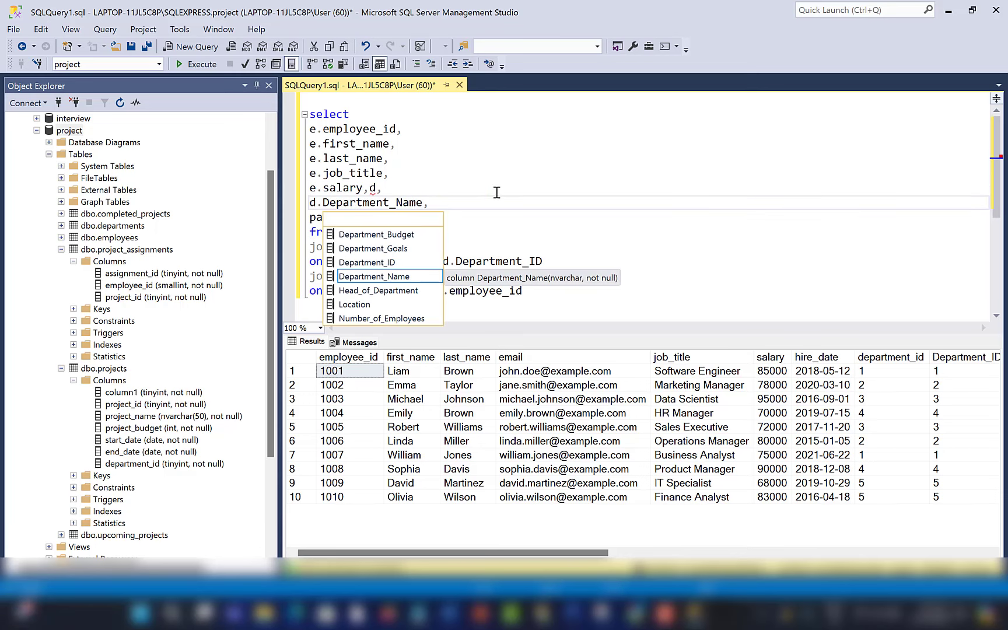
pyautogui.click(497, 193)
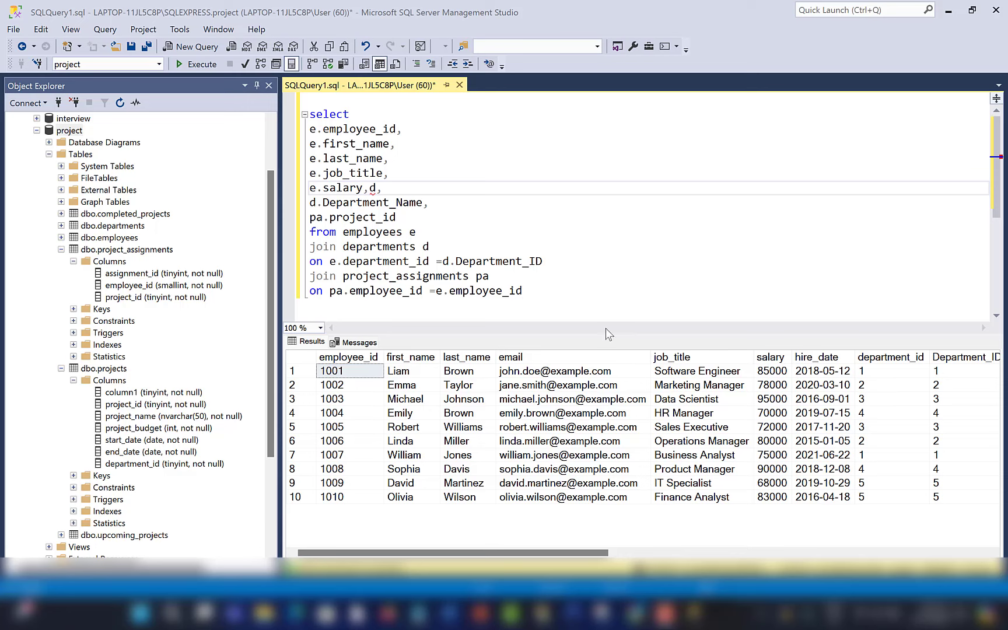
# Execute the query, delete the stray d and comma after e.salary, and execute it again
pyautogui.moveTo(488, 552); pyautogui.dragTo(443, 543)
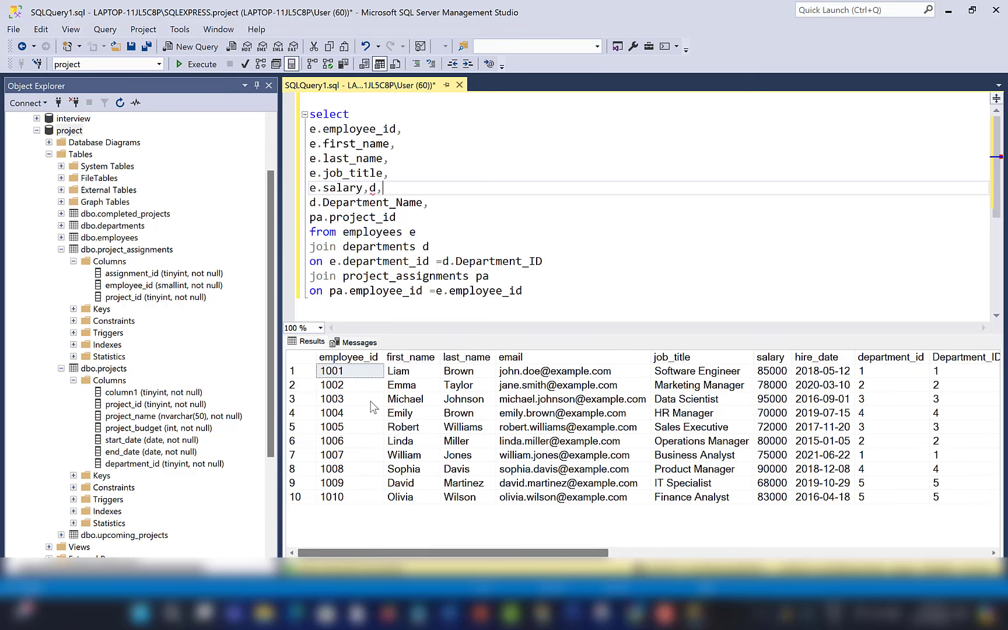
pyautogui.click(186, 66)
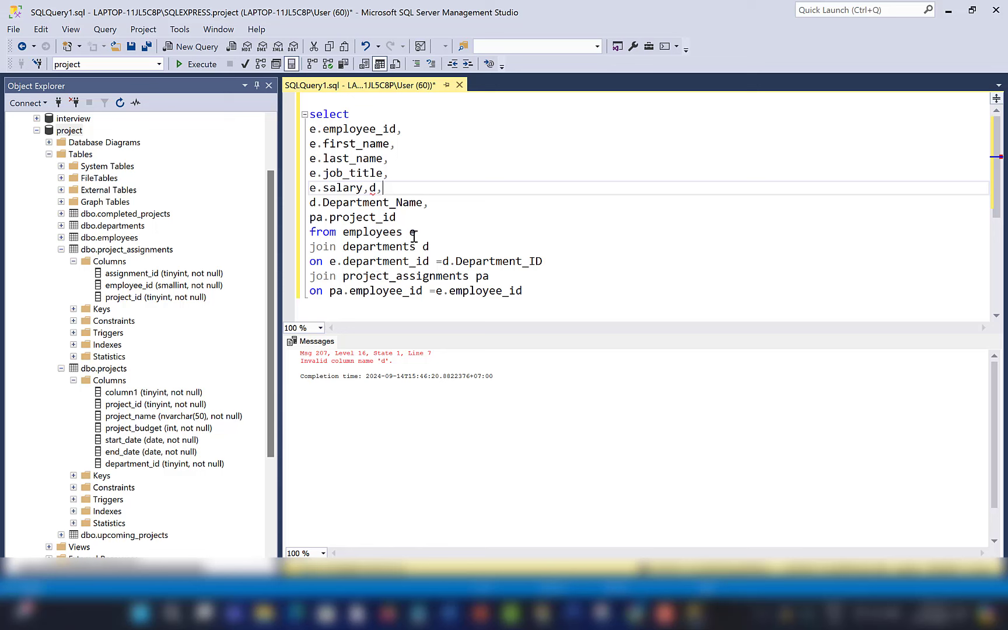
pyautogui.press('Left')
pyautogui.press('Left')
pyautogui.moveTo(384, 189); pyautogui.dragTo(371, 190)
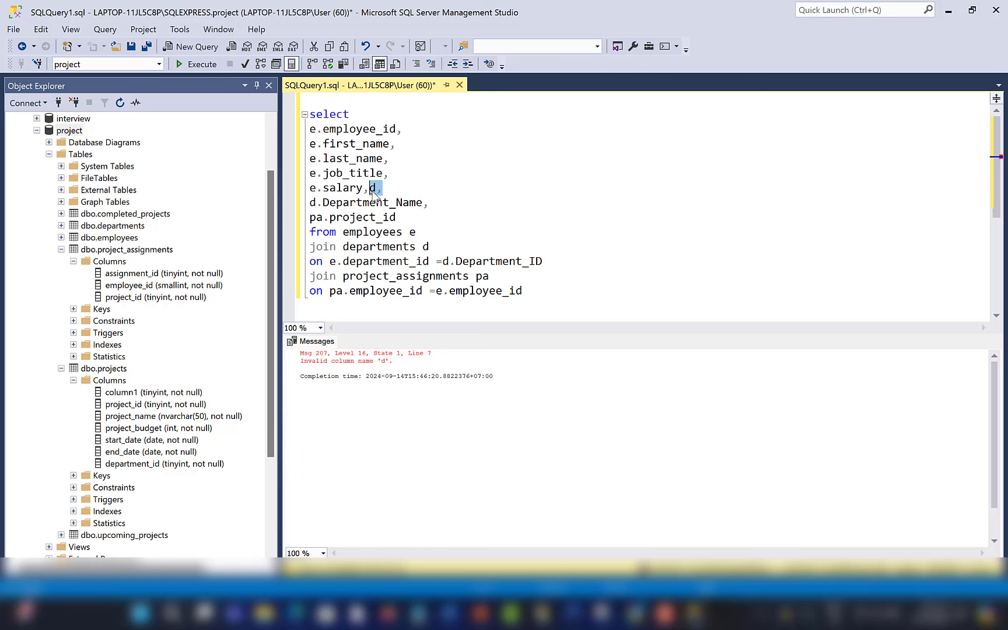
pyautogui.press('BackSpace')
pyautogui.click(193, 64)
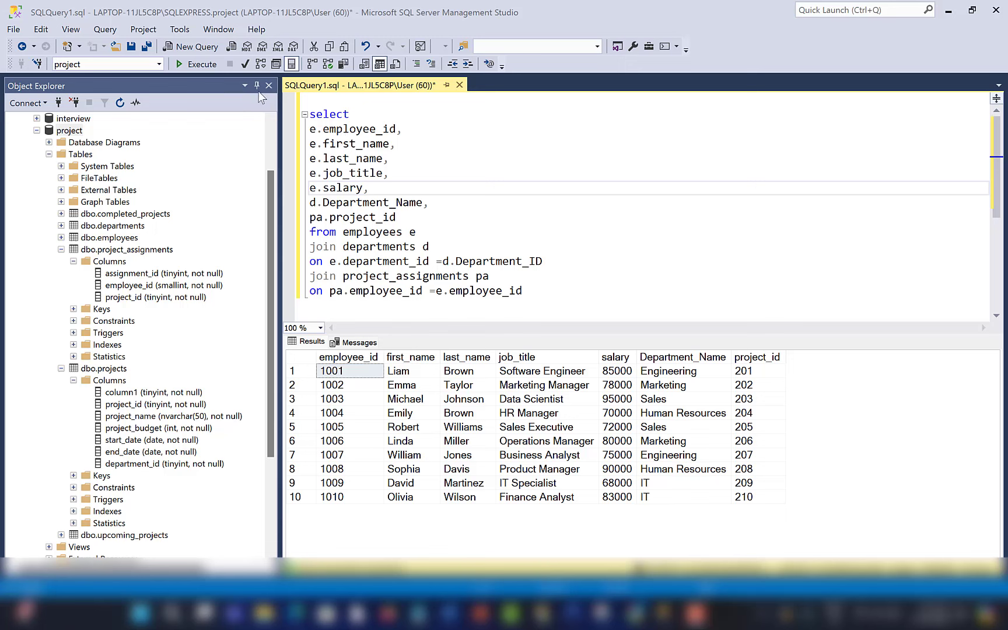
# Add the comment --big table above the select statement and insert three blank lines above the comment
pyautogui.click(322, 101)
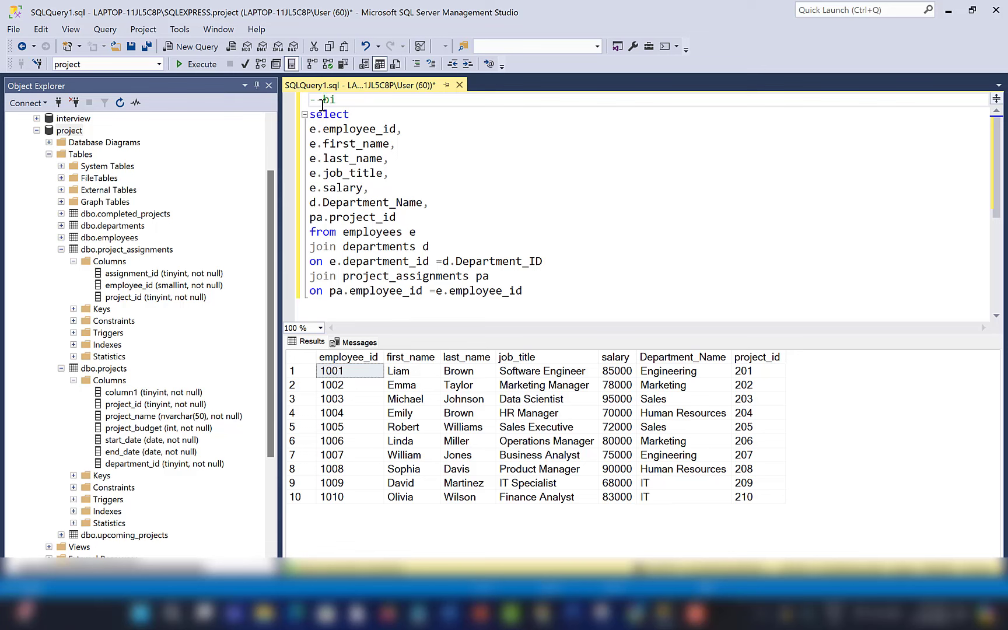
pyautogui.write('le')
pyautogui.press('Return')
pyautogui.press('Return')
pyautogui.press('Return')
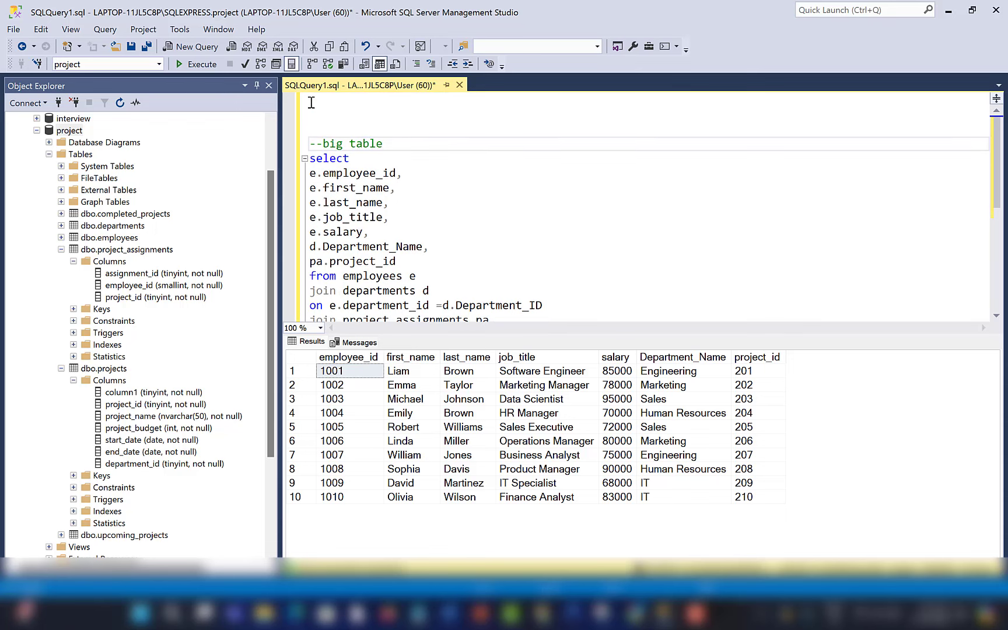
# Insert two more blank lines above the --big table comment
pyautogui.click(311, 101)
pyautogui.scroll(-1, 619, 296)
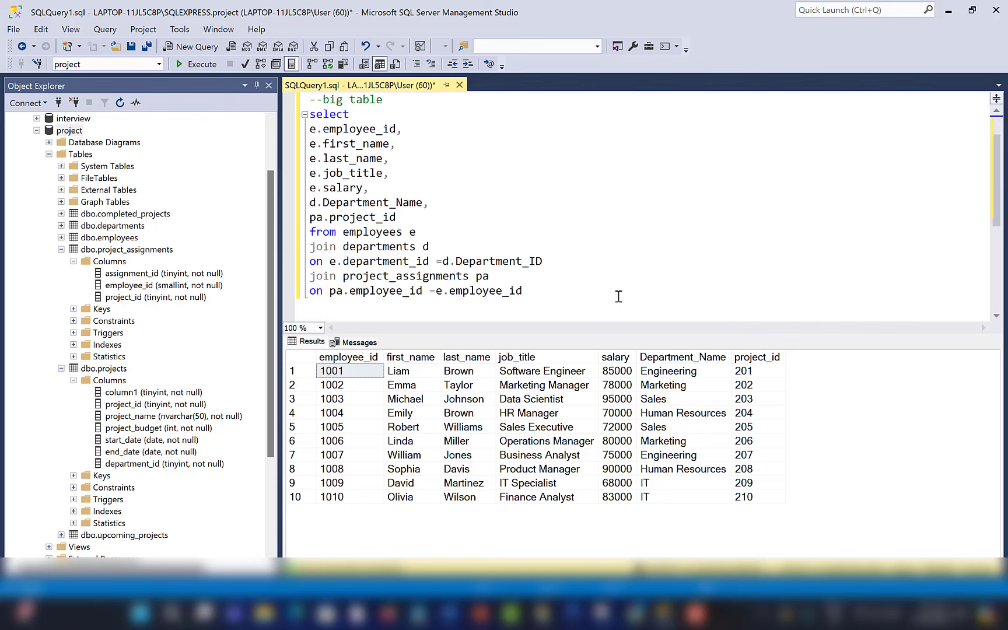
pyautogui.scroll(1, 619, 296)
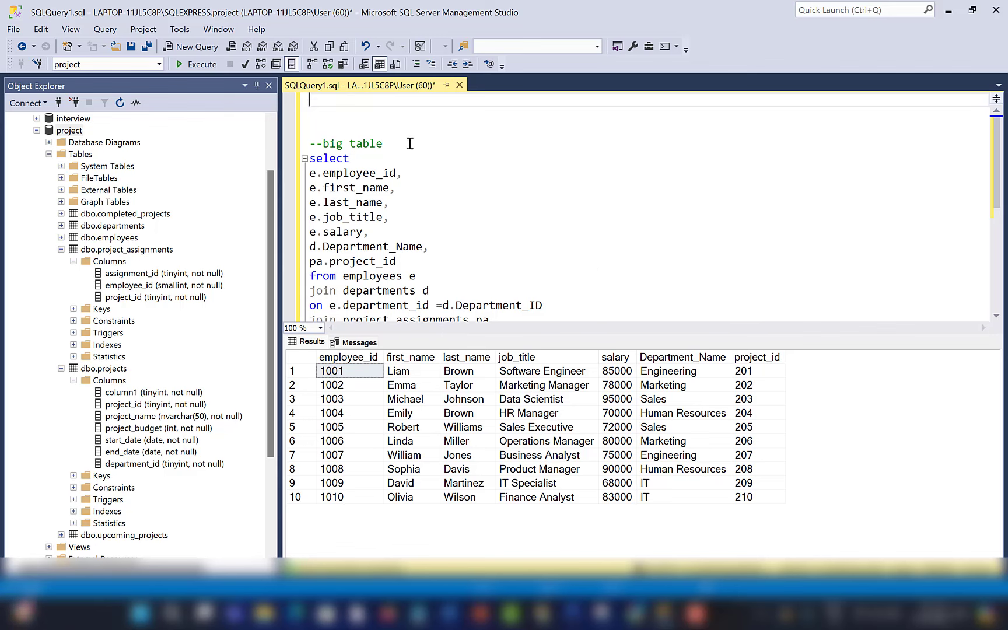
pyautogui.click(376, 113)
pyautogui.press('Return')
pyautogui.press('Return')
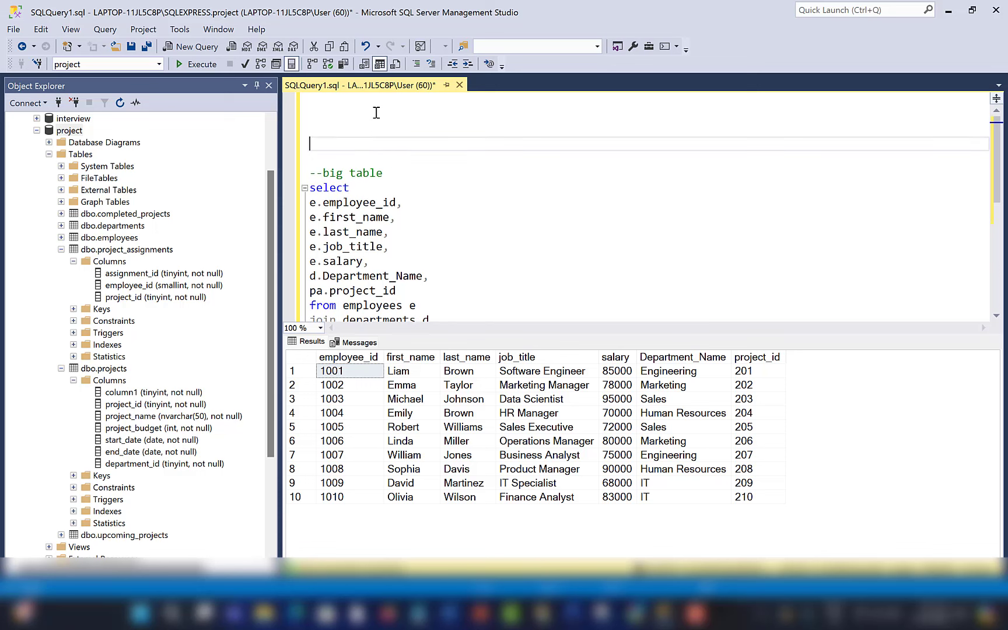
# Write the statement select * from upcoming_projects in the blank area above the --big table comment
pyautogui.click(346, 119)
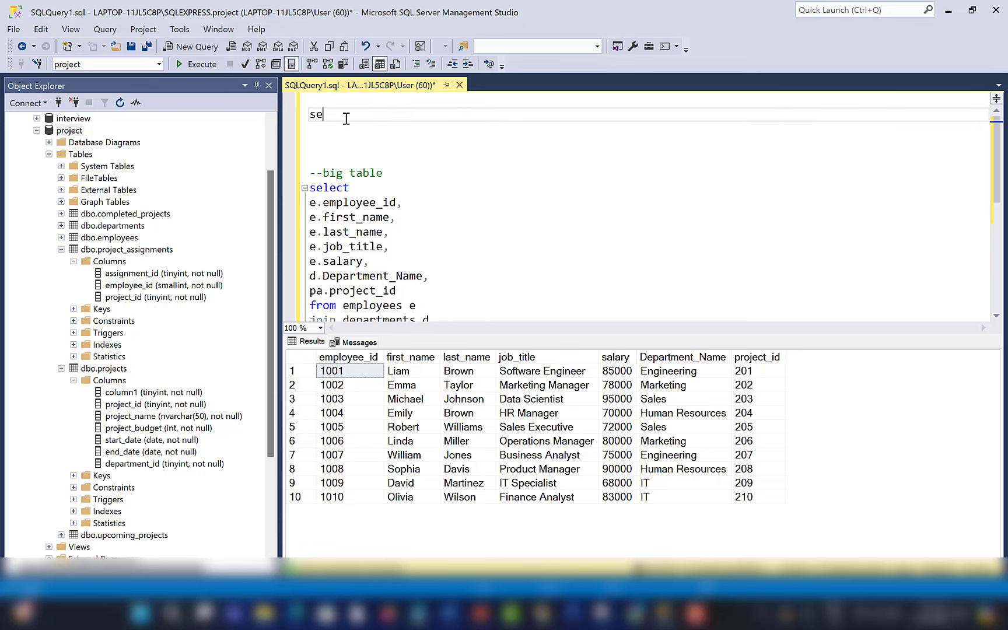
pyautogui.write('select * from up')
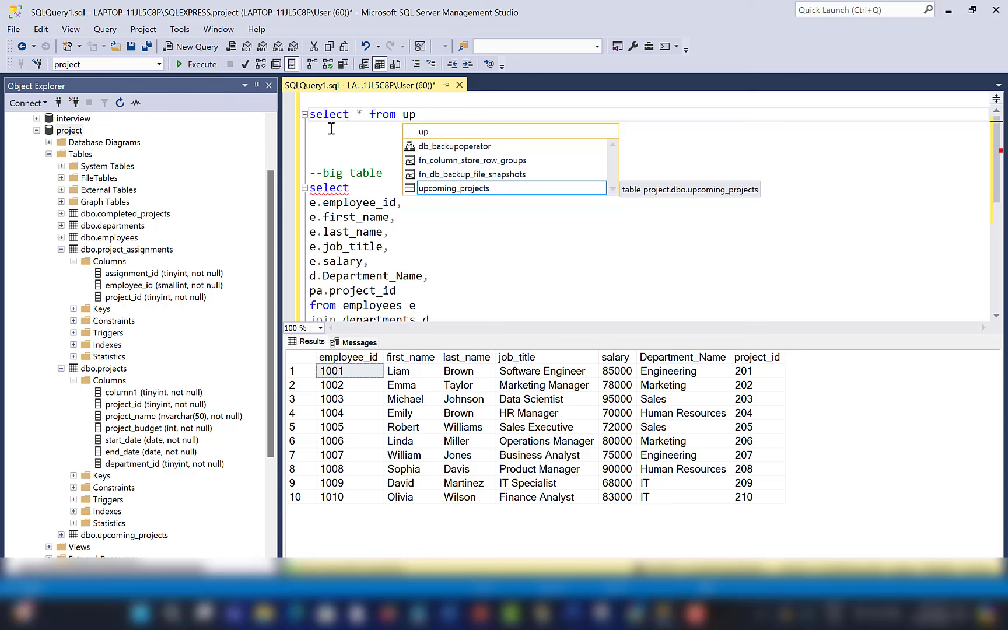
pyautogui.press('Escape')
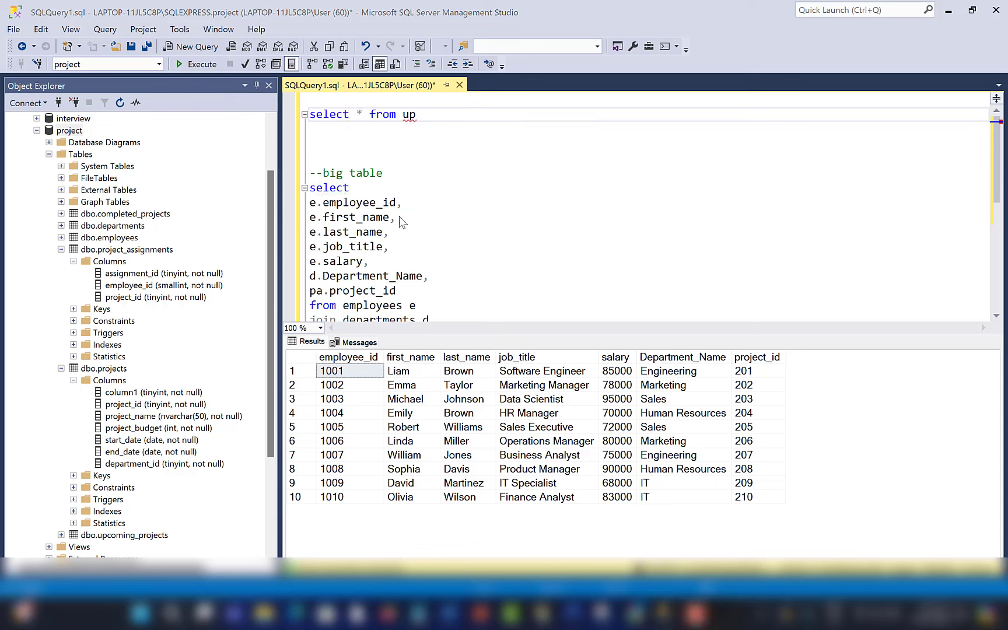
pyautogui.write('c')
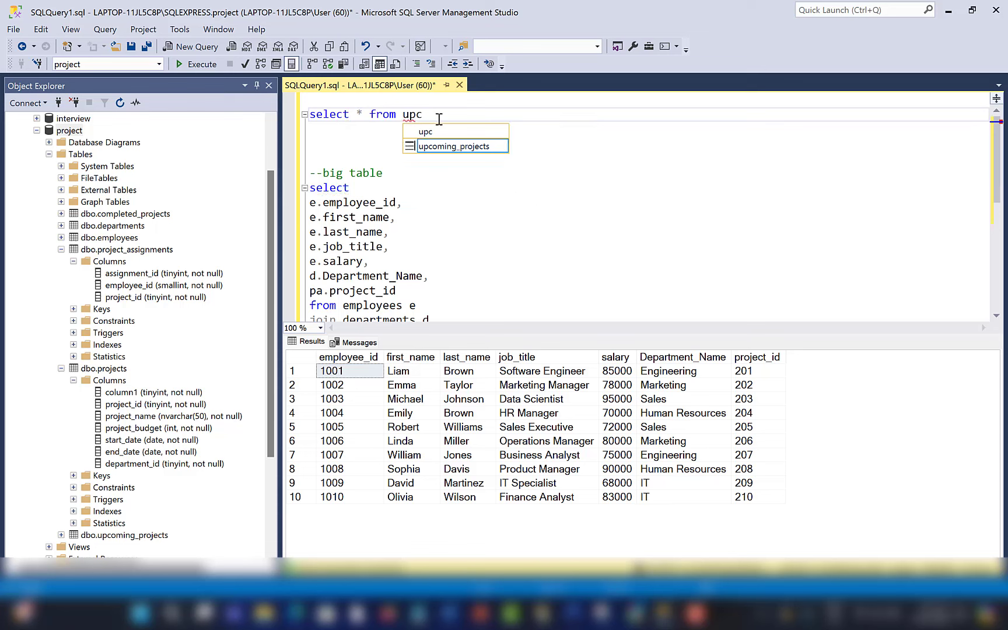
pyautogui.press('Tab')
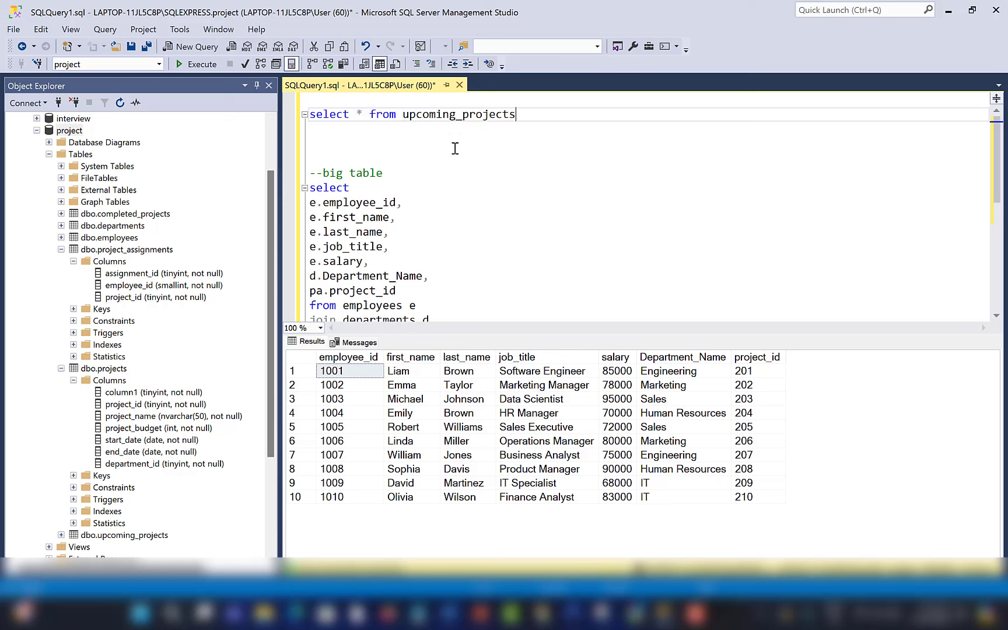
# Add select * from completed_projects on the line below the upcoming_projects statement and execute only these two statements
pyautogui.click(527, 123)
pyautogui.write('select * f')
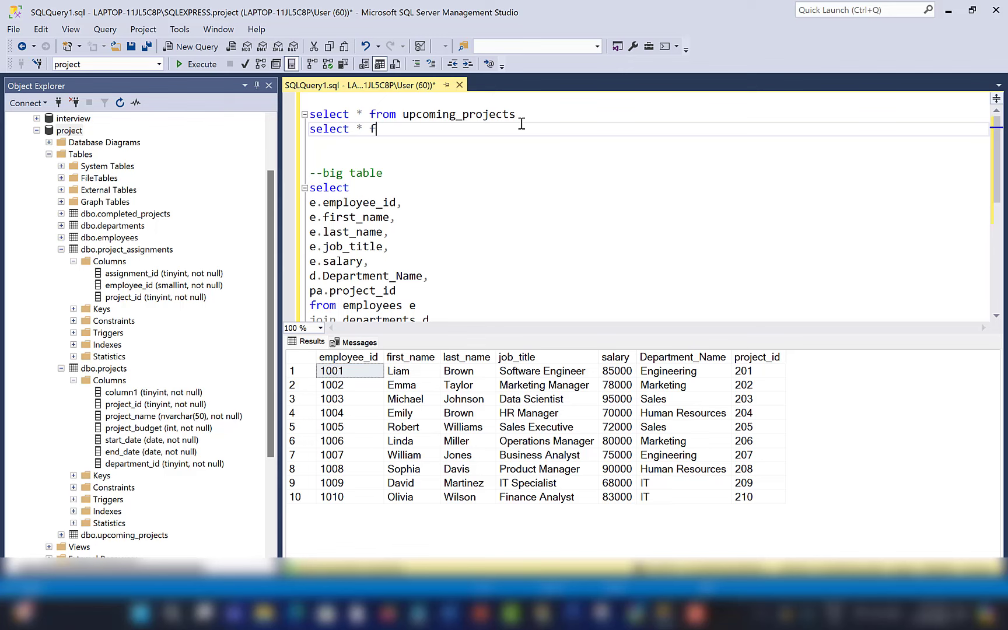
pyautogui.write('rom comp')
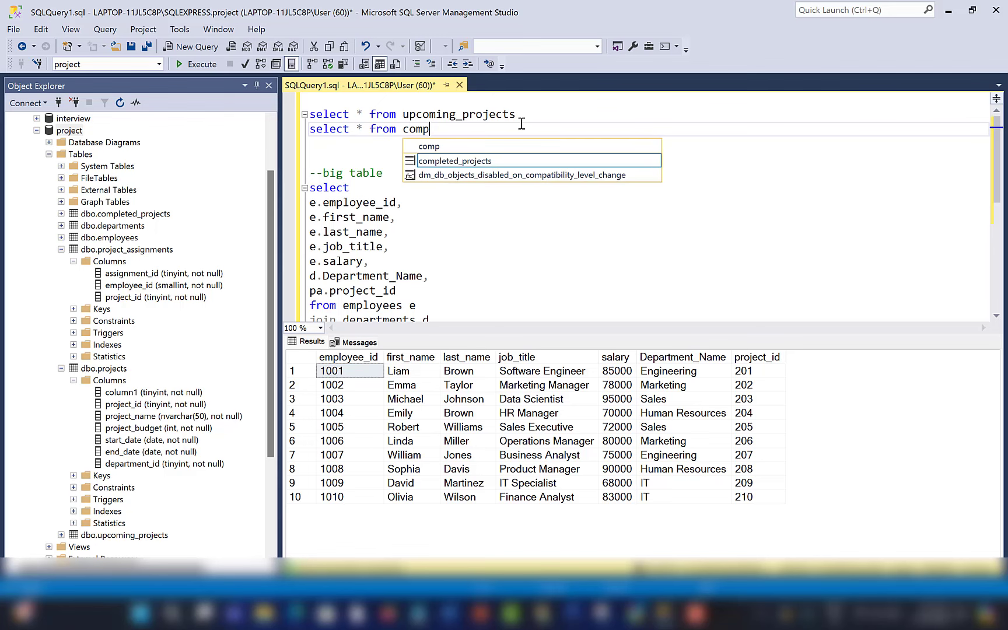
pyautogui.press('Tab')
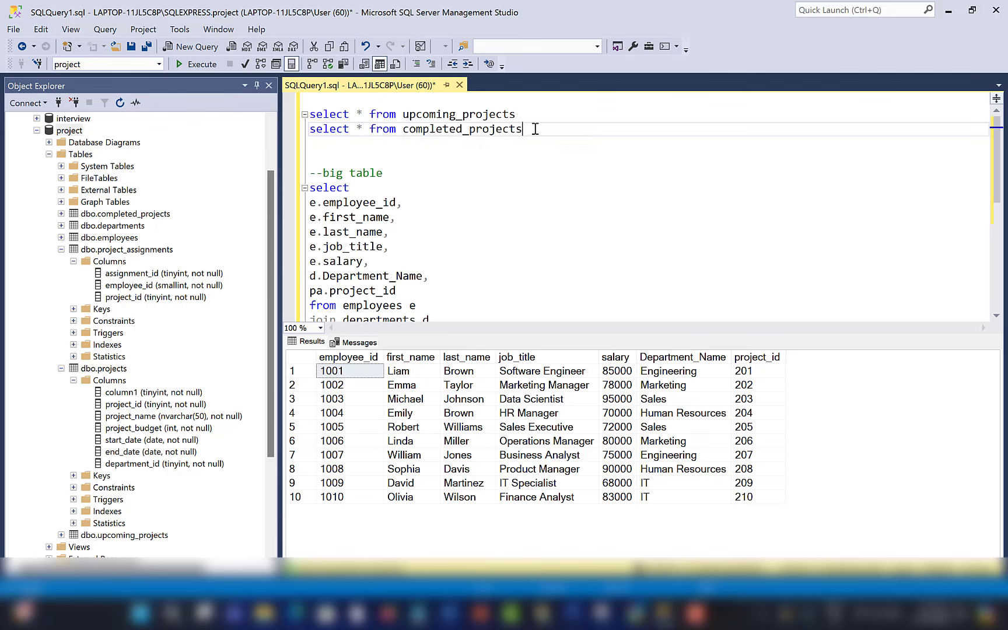
pyautogui.moveTo(528, 128); pyautogui.dragTo(302, 106)
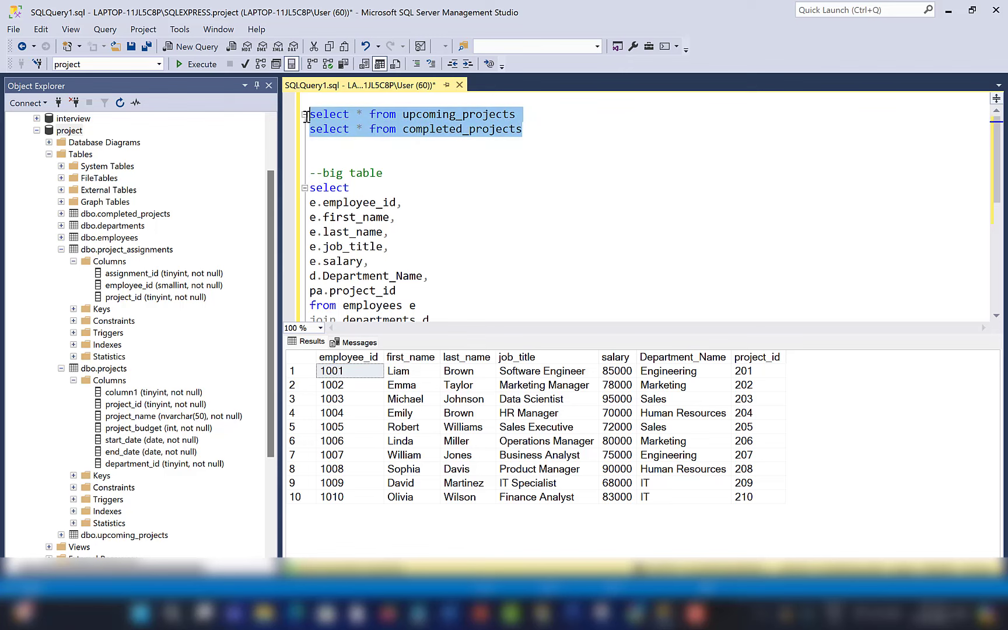
pyautogui.click(196, 65)
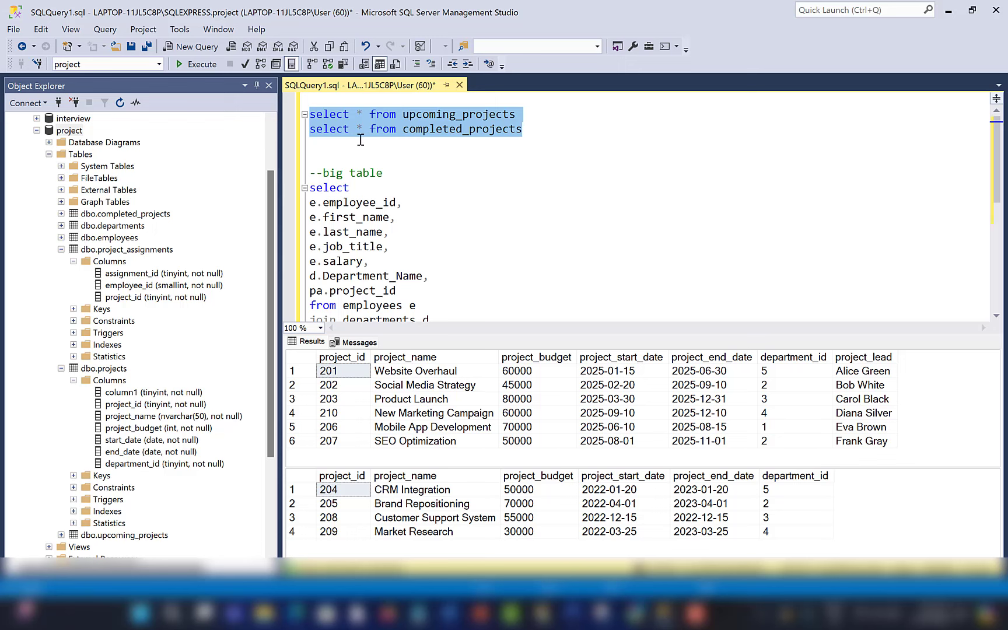
# Insert a union line between the upcoming_projects and completed_projects select statements
pyautogui.click(363, 115)
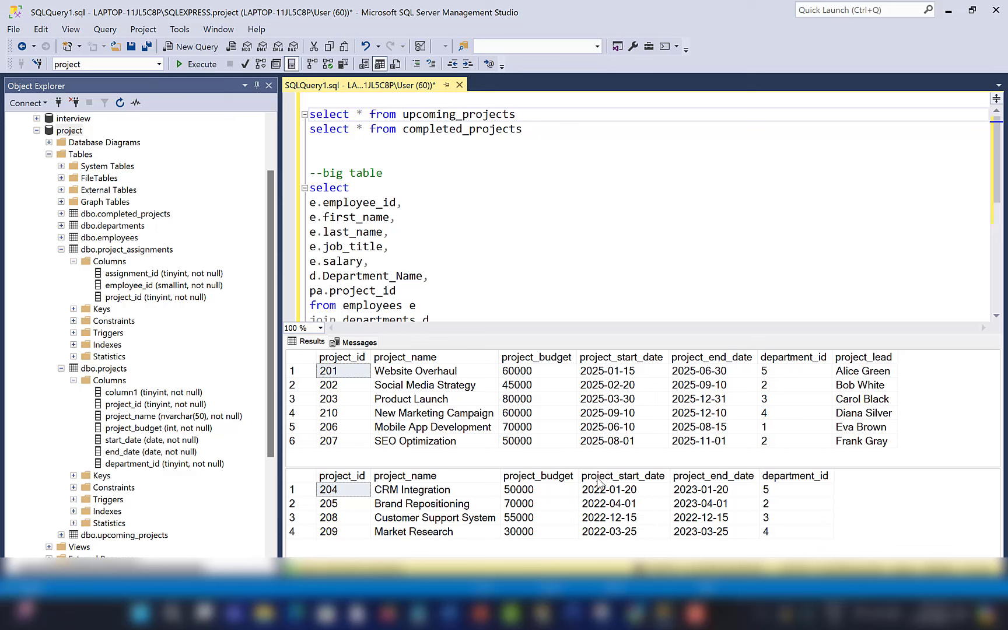
pyautogui.click(521, 116)
pyautogui.press('Return')
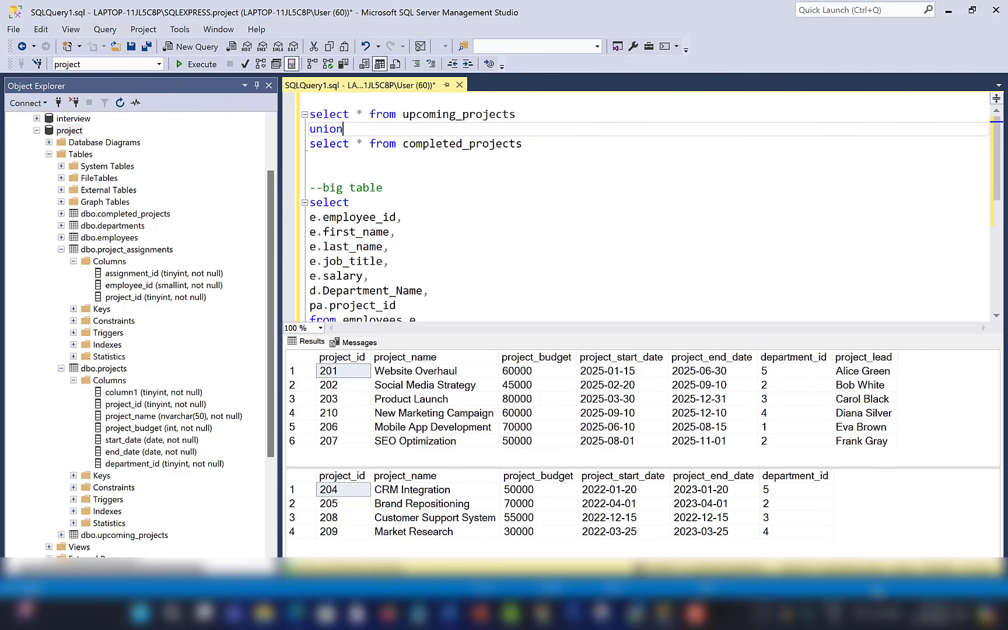
# Replace the asterisk in the upcoming_projects select with project_id and project_name on separate lines, moving the from clause below them
pyautogui.click(358, 114)
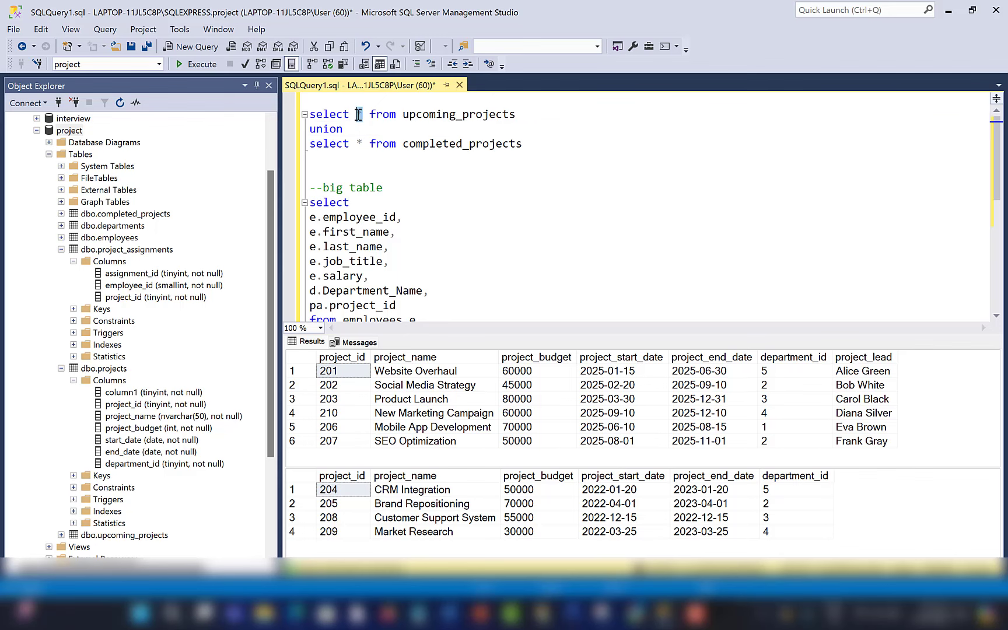
pyautogui.press('Return')
pyautogui.press('Return')
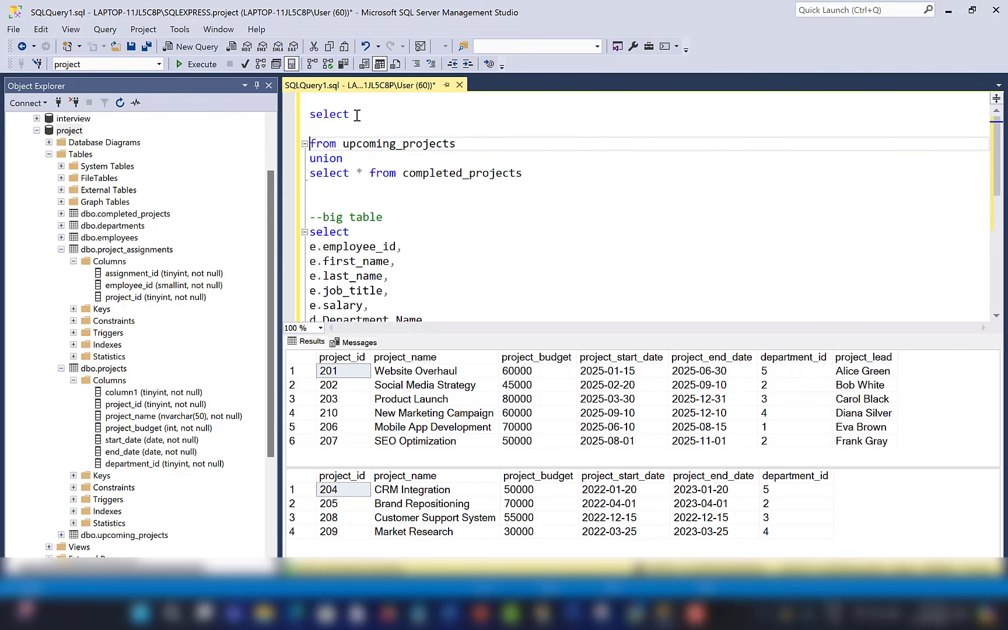
pyautogui.click(344, 128)
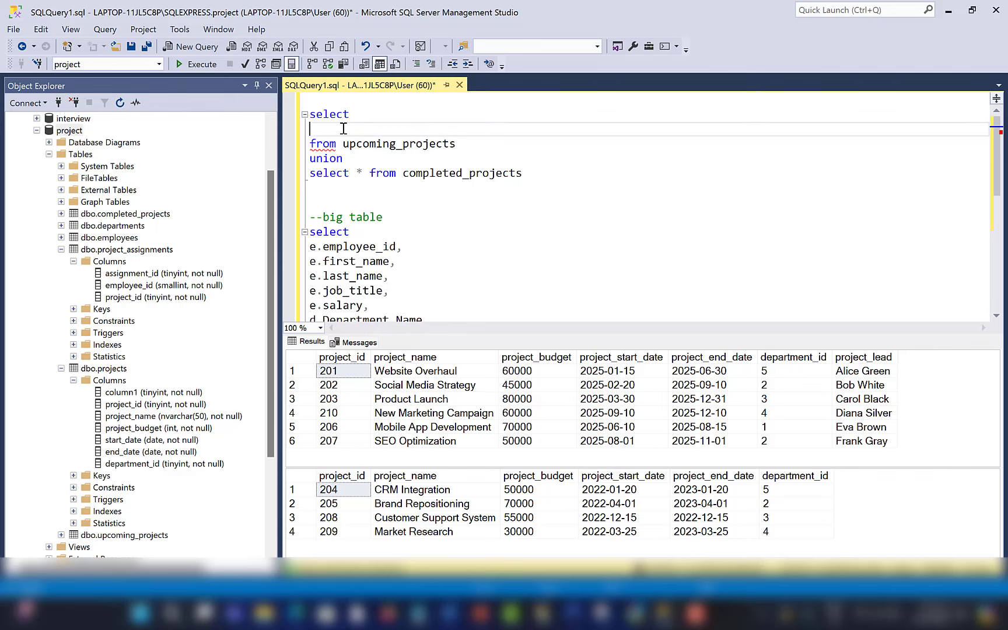
pyautogui.write('pro')
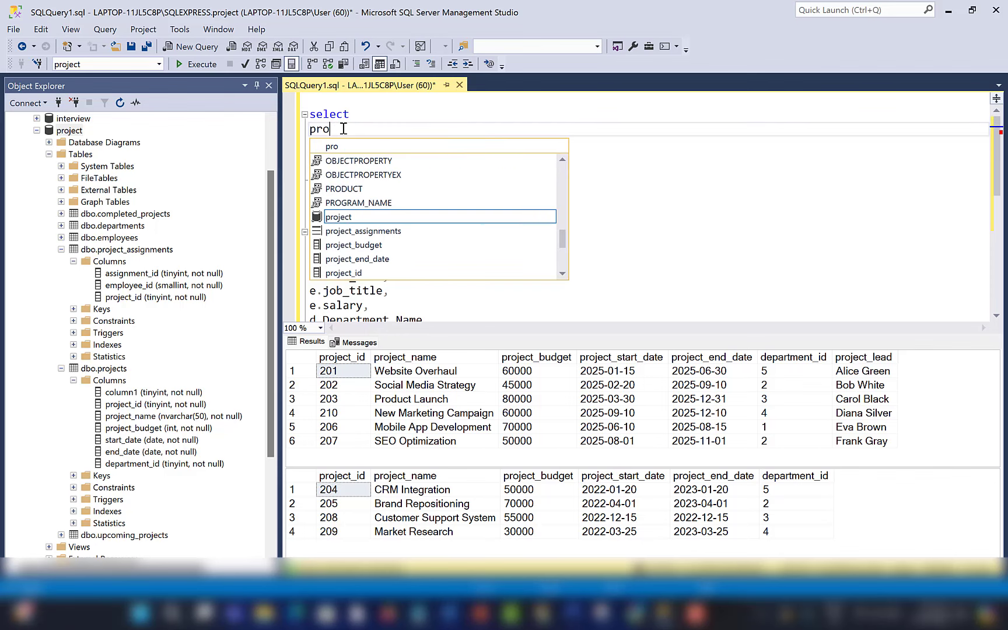
pyautogui.write('ject_id,')
pyautogui.press('Return')
pyautogui.write('projec')
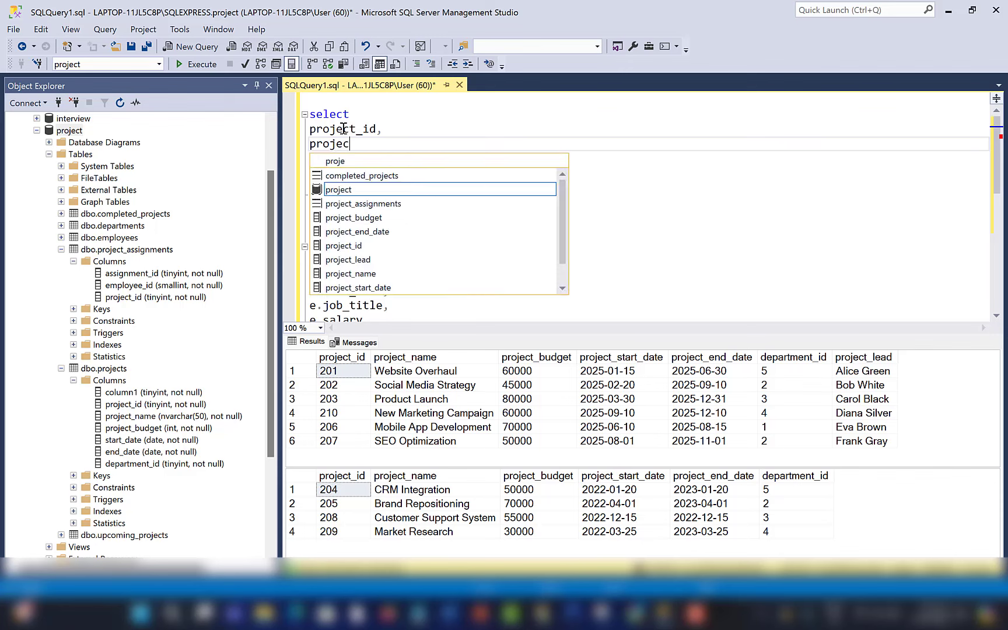
pyautogui.press('Tab')
pyautogui.write(',name,')
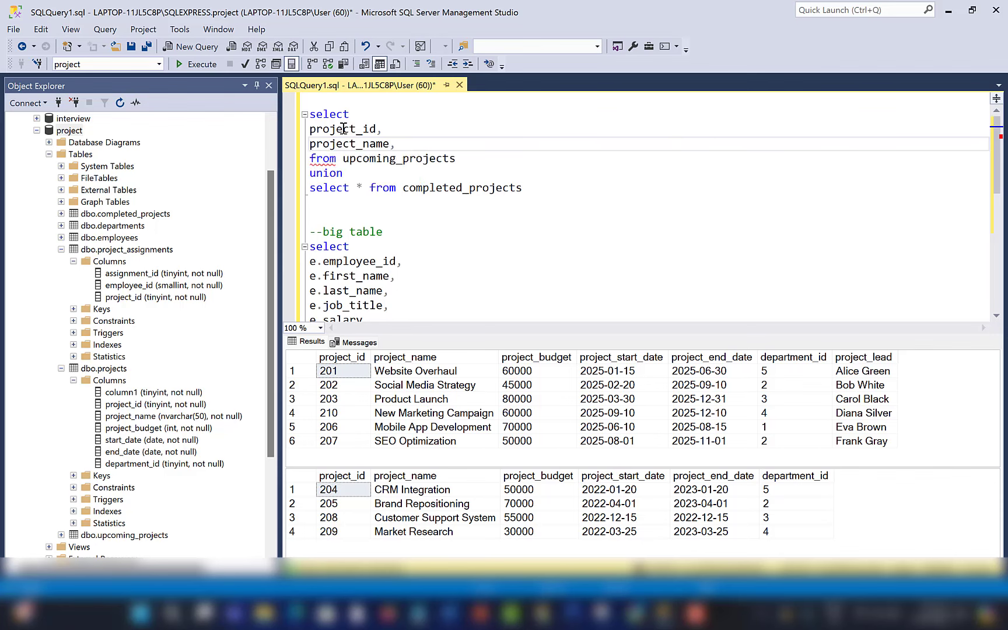
# Add project_budget as the last column in the upcoming_projects select list
pyautogui.press('Return')
pyautogui.write('p')
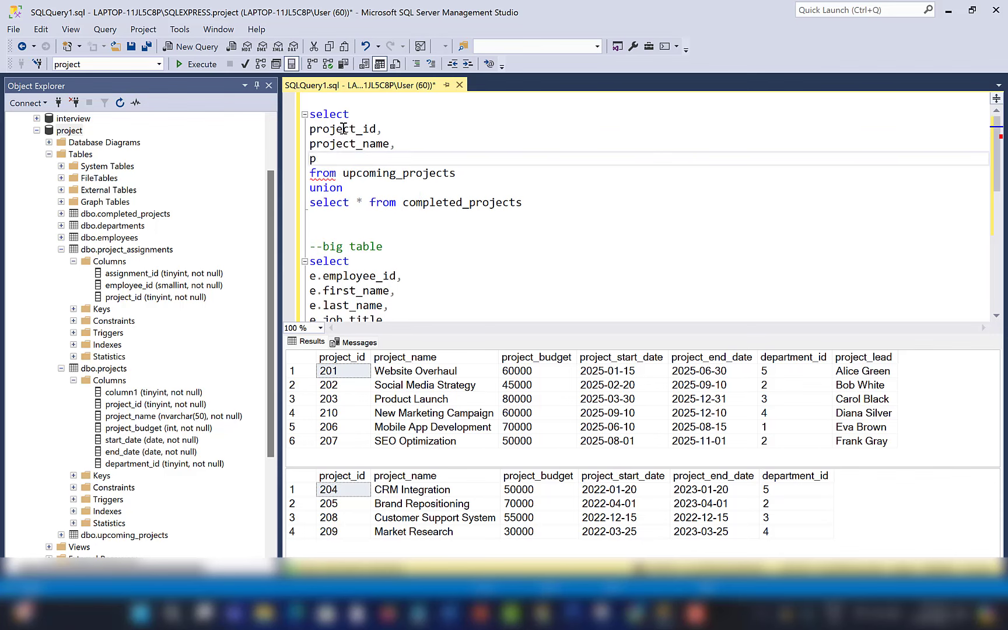
pyautogui.write('ro')
pyautogui.press('BackSpace')
pyautogui.press('BackSpace')
pyautogui.press('BackSpace')
pyautogui.write('k')
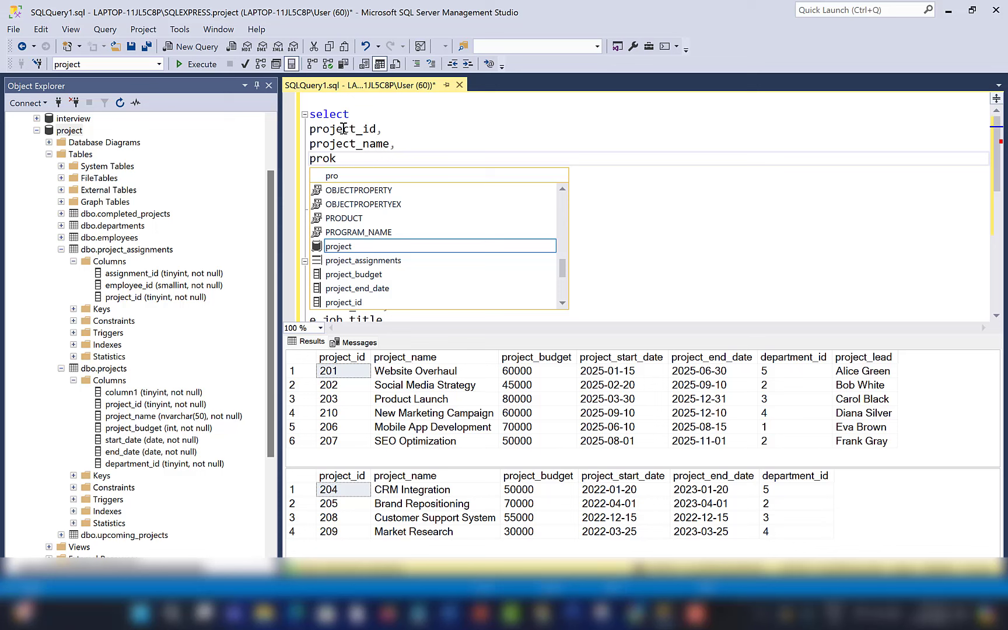
pyautogui.press('BackSpace')
pyautogui.write('ject_budget')
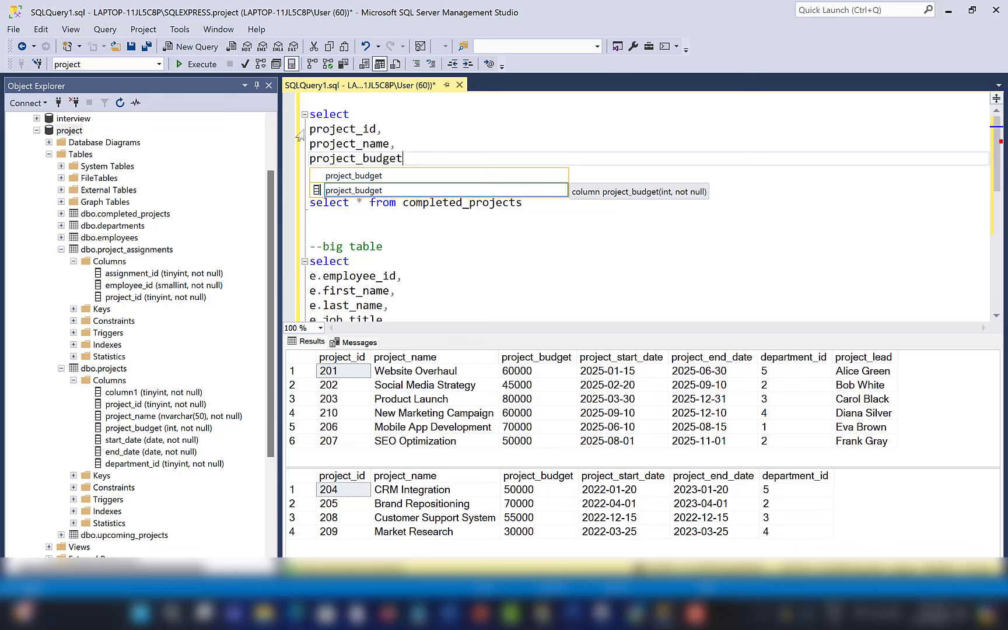
pyautogui.press('Escape')
# Replace the asterisk in the completed_projects select with a copy of the project_id, project_name and project_budget column list
pyautogui.click(412, 146)
pyautogui.moveTo(415, 158); pyautogui.dragTo(308, 129)
pyautogui.hotkey('ctrl', 'c')
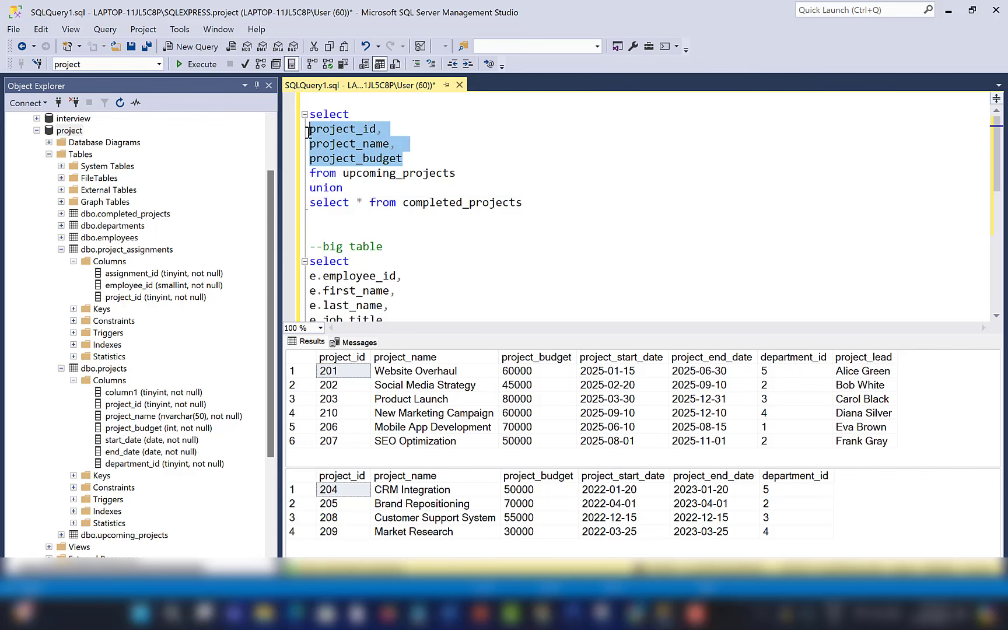
pyautogui.click(363, 203)
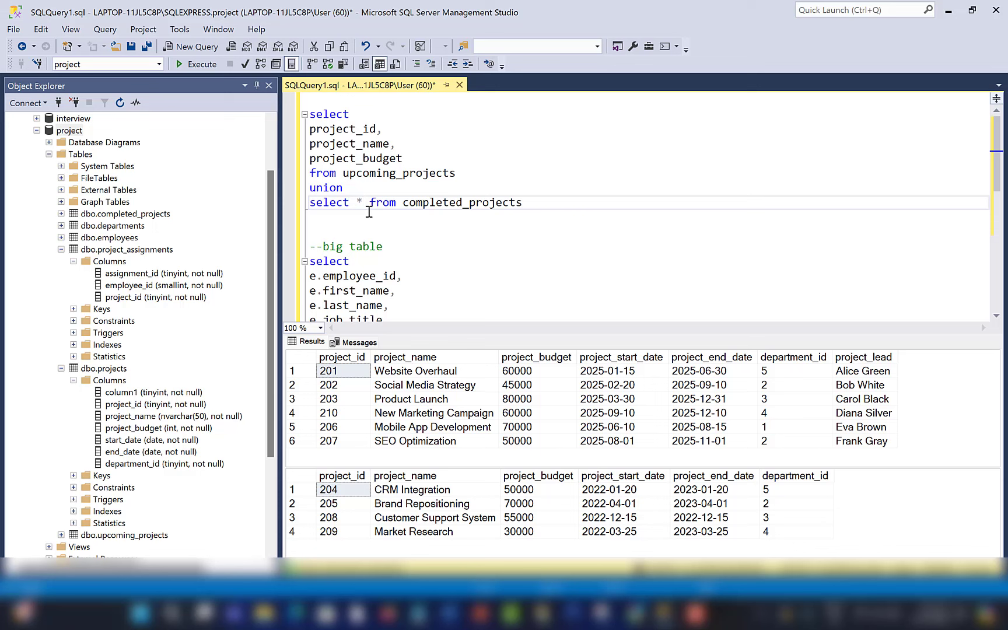
pyautogui.press('Return')
pyautogui.doubleClick(364, 202)
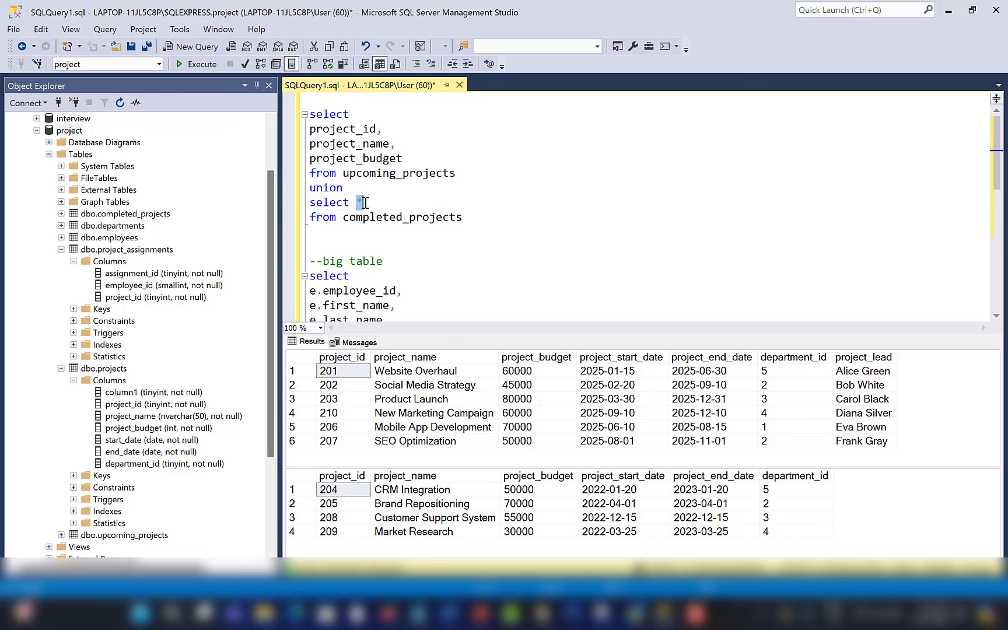
pyautogui.press('BackSpace')
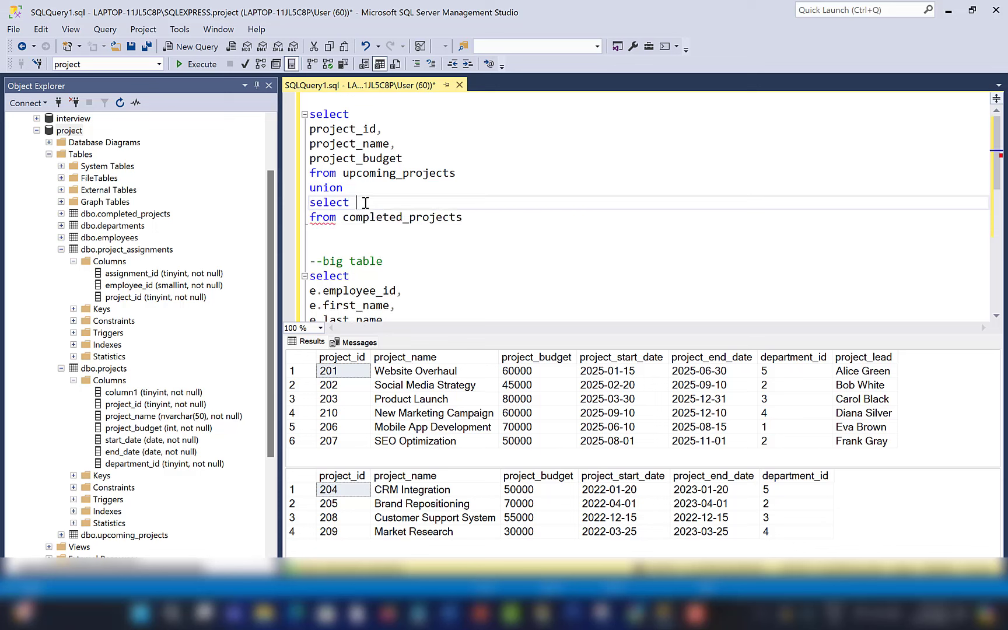
pyautogui.press('Return')
pyautogui.hotkey('ctrl', 'v')
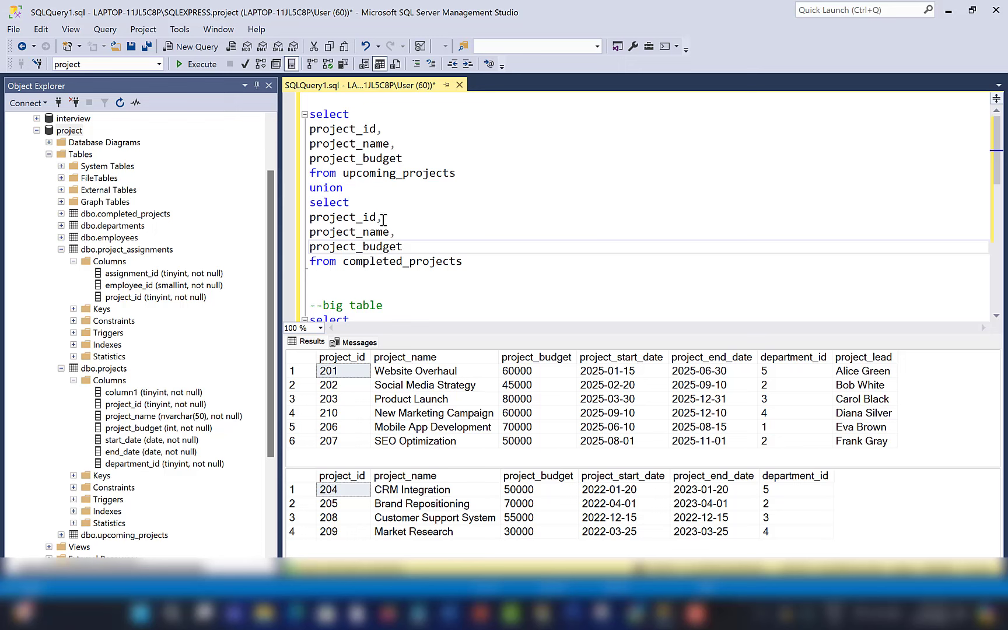
# Change union to union all and execute only the combined upcoming and completed projects query
pyautogui.click(364, 190)
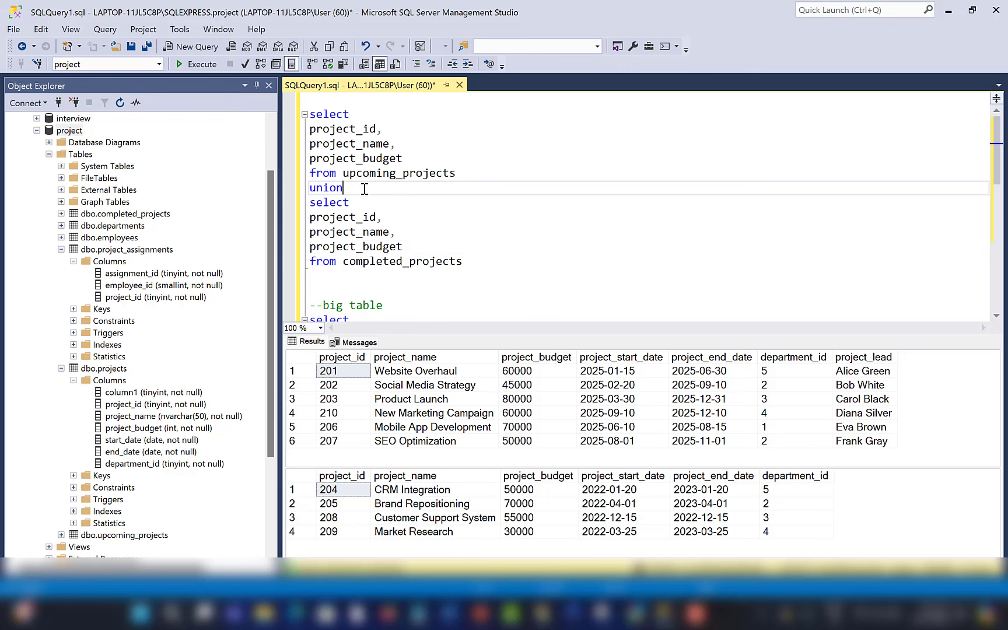
pyautogui.write('all')
pyautogui.click(478, 250)
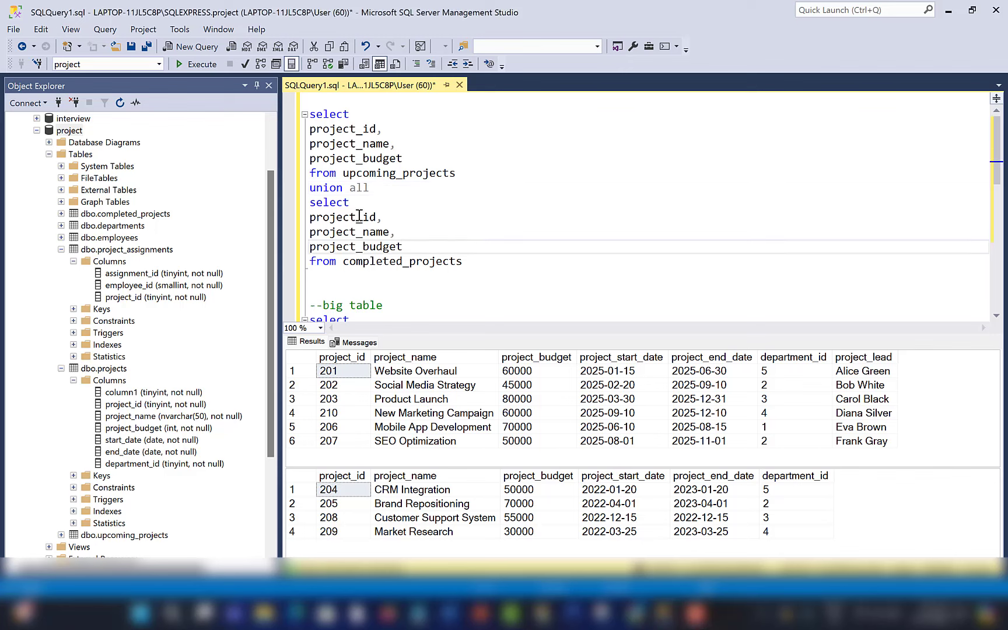
pyautogui.moveTo(470, 261); pyautogui.dragTo(290, 118)
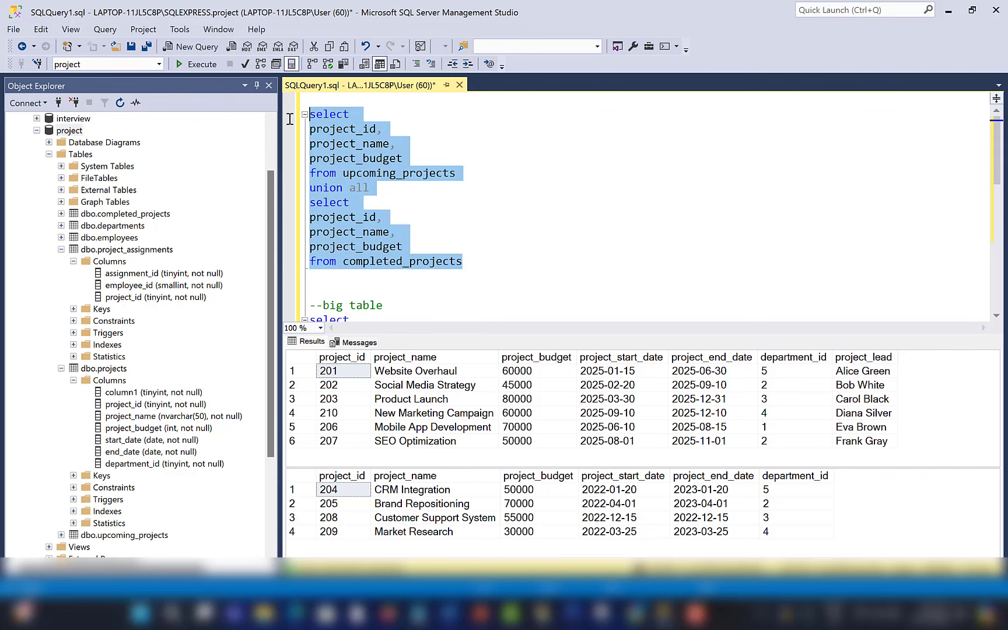
pyautogui.click(197, 64)
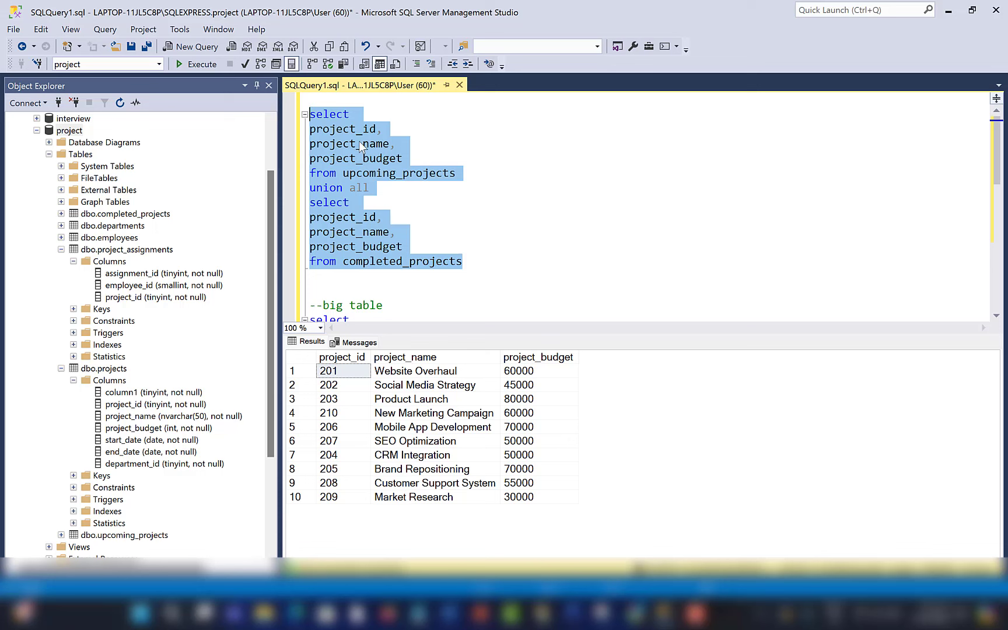
# Add the comment ---project status on the line above the union all query
pyautogui.click(329, 103)
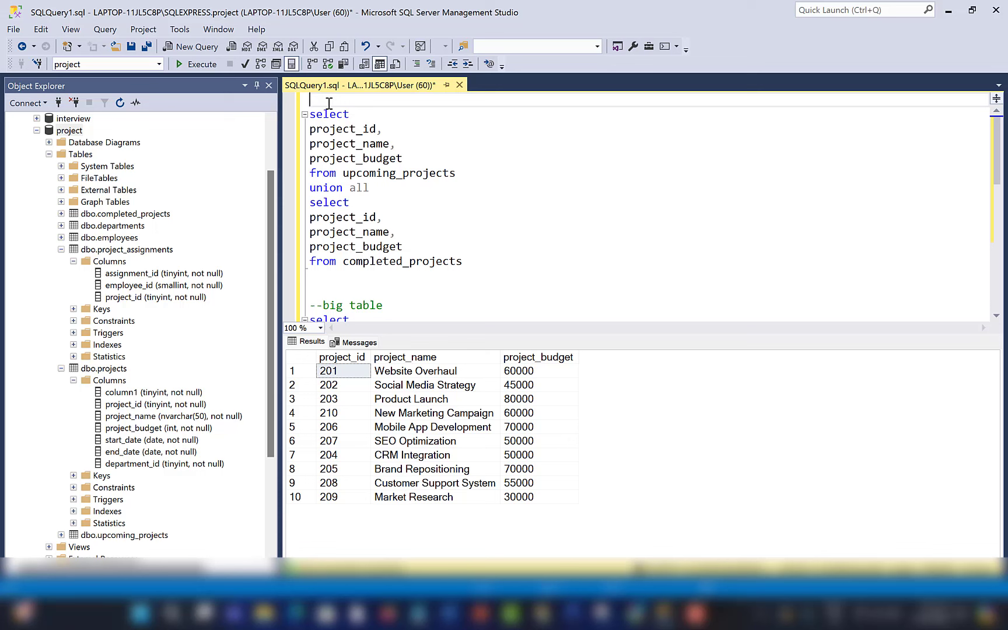
pyautogui.write('---project ')
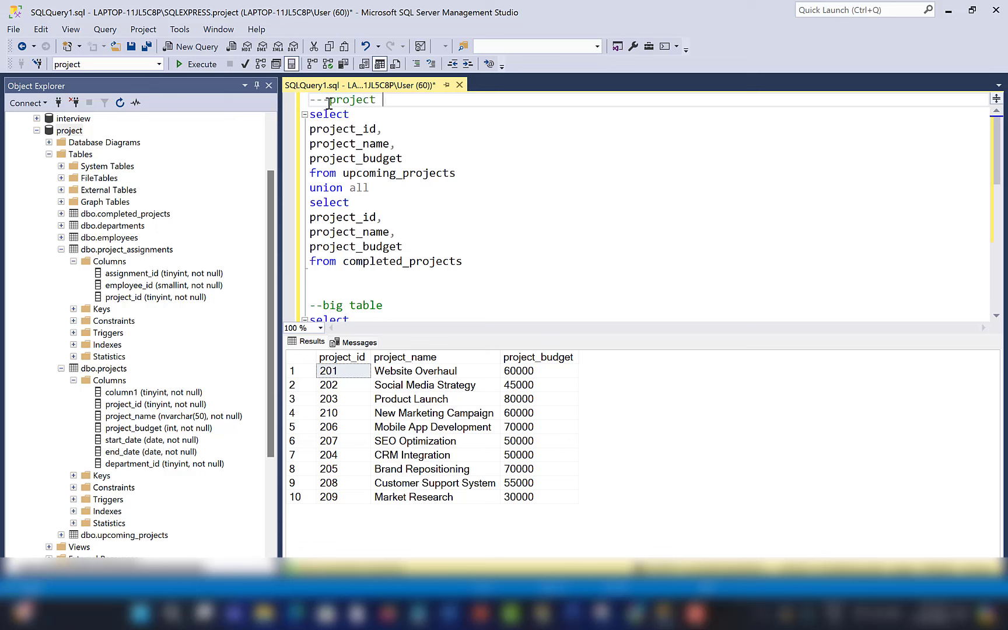
pyautogui.write('status')
# Add "upcoming" as status in double quotes as the last column of the upcoming_projects select list
pyautogui.click(408, 159)
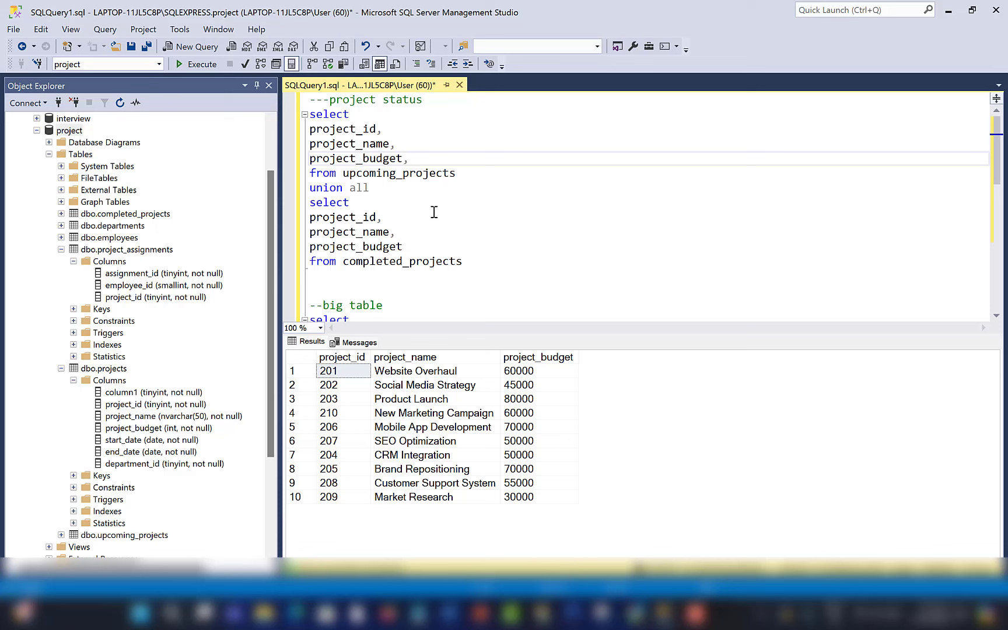
pyautogui.press('Return')
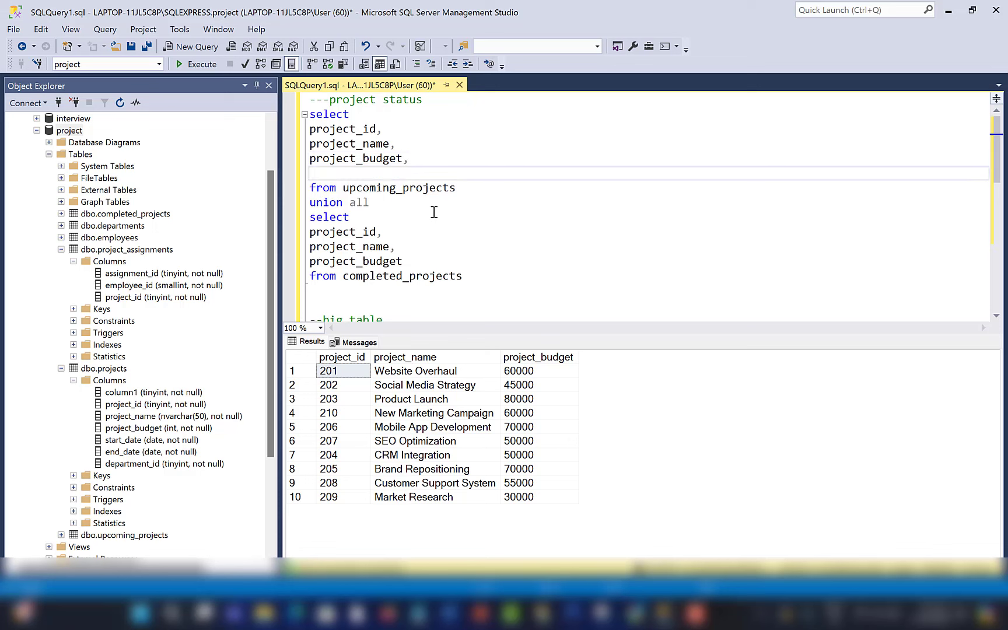
pyautogui.write('"')
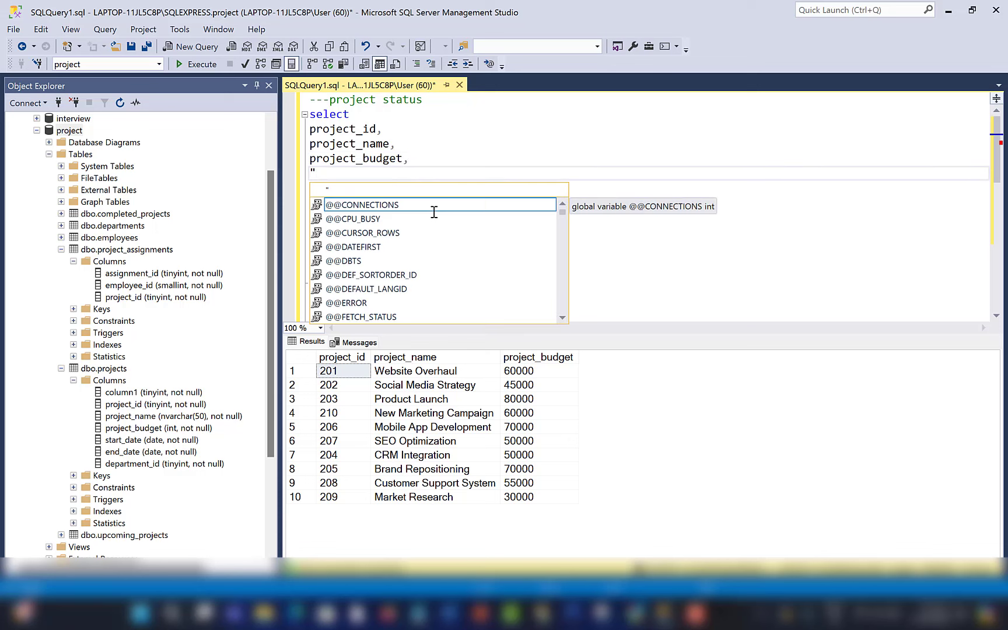
pyautogui.write('s')
pyautogui.press('BackSpace')
pyautogui.write('upcomin')
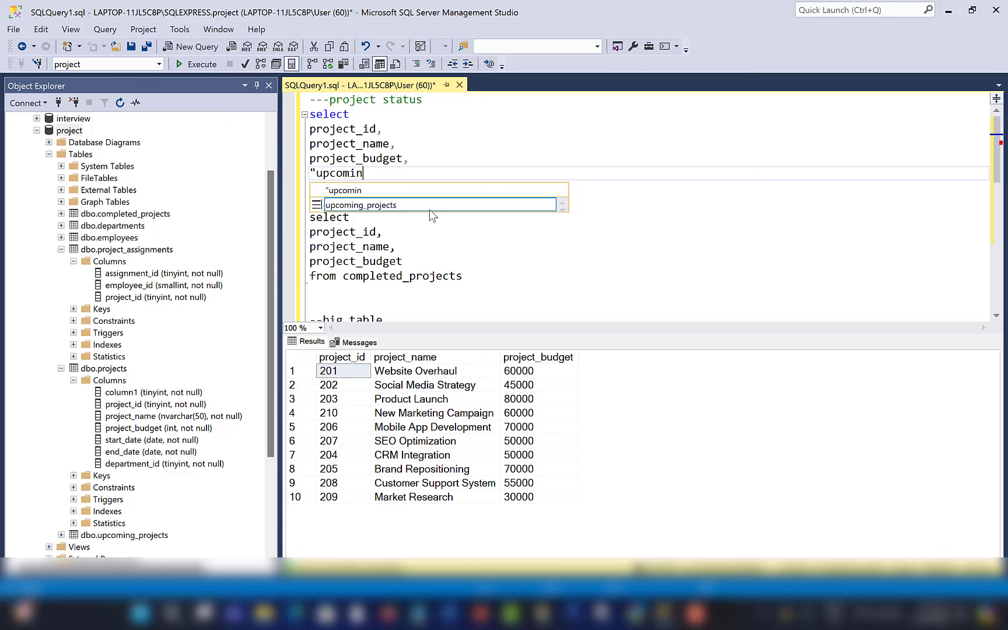
pyautogui.write('g" as')
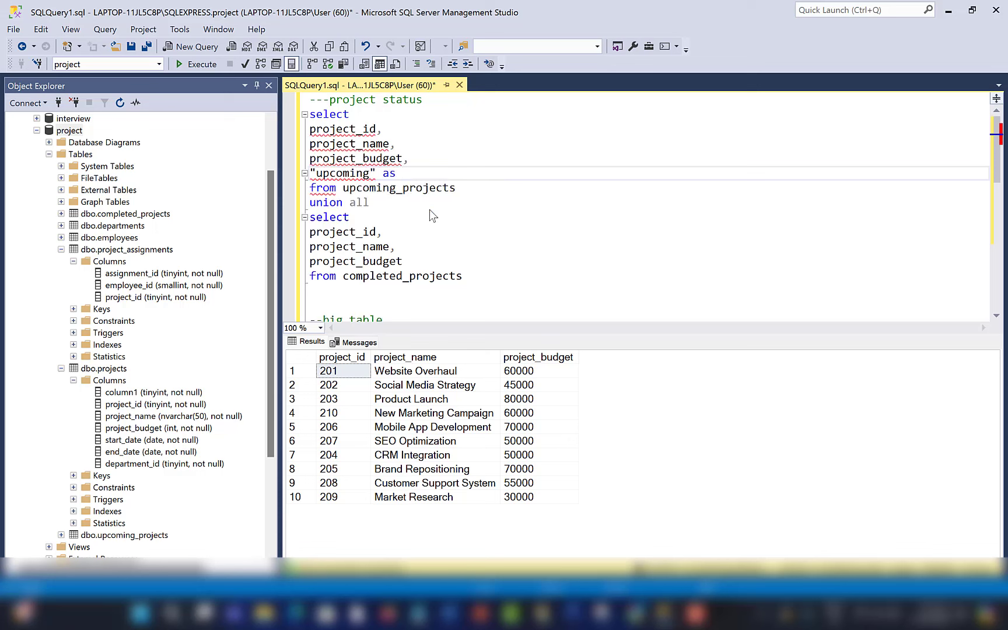
pyautogui.write(' status')
pyautogui.click(434, 218)
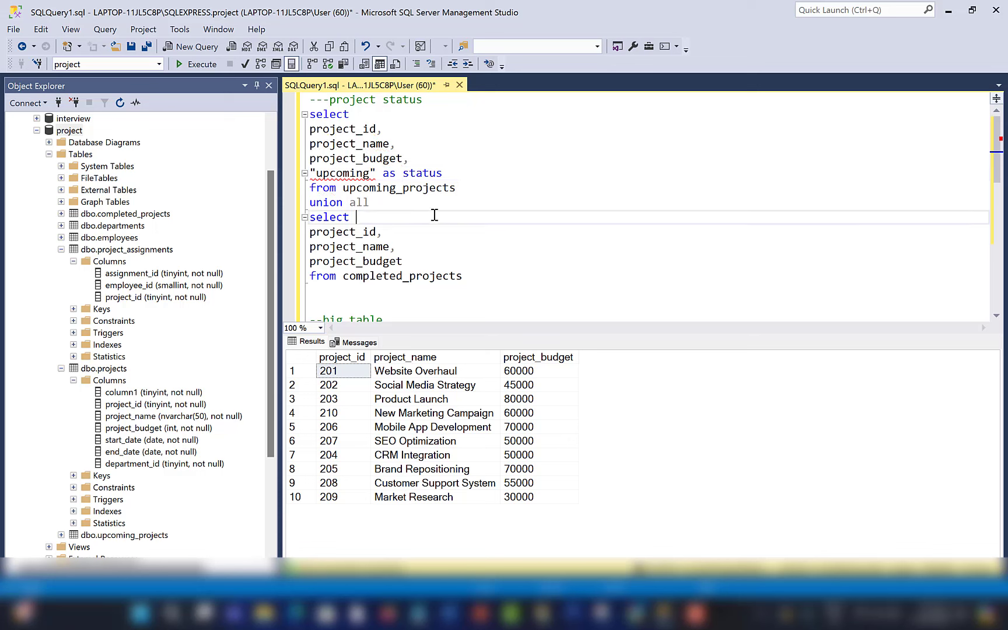
# Replace the double quotes around upcoming with single quotes
pyautogui.click(373, 174)
pyautogui.write("'")
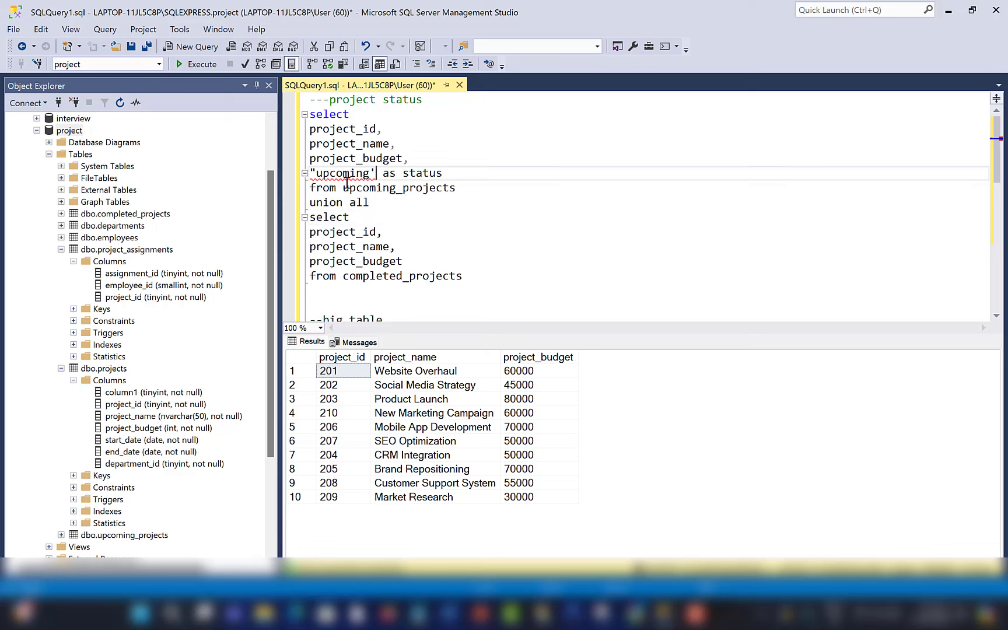
pyautogui.moveTo(316, 176); pyautogui.dragTo(312, 176)
pyautogui.write("'")
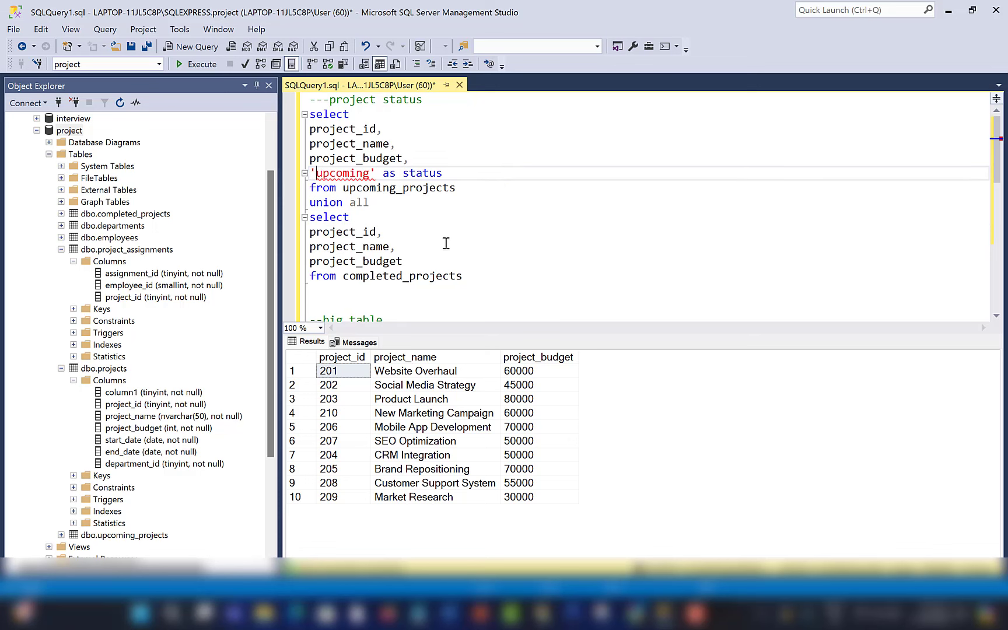
pyautogui.click(447, 246)
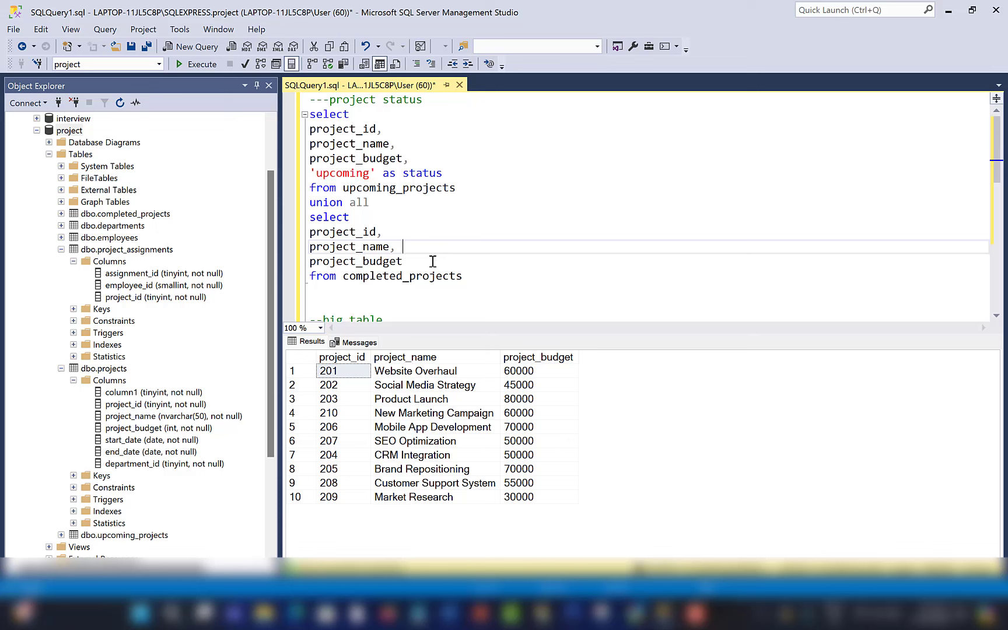
# Copy the status column line to the end of the completed_projects select list and change its value to 'completed'
pyautogui.moveTo(449, 173); pyautogui.dragTo(312, 175)
pyautogui.hotkey('ctrl', 'c')
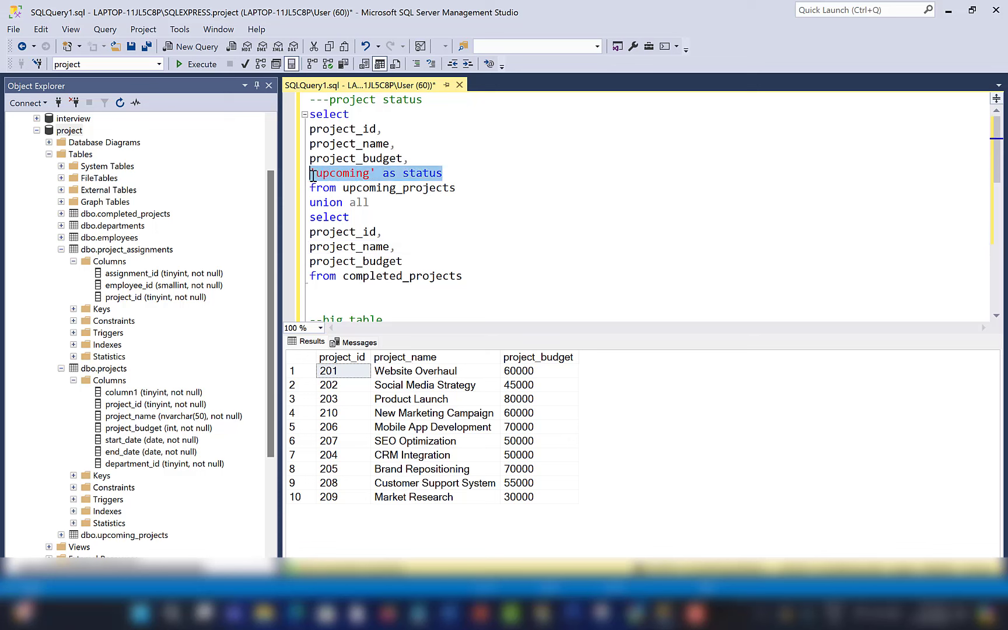
pyautogui.click(416, 264)
pyautogui.write(',')
pyautogui.press('Return')
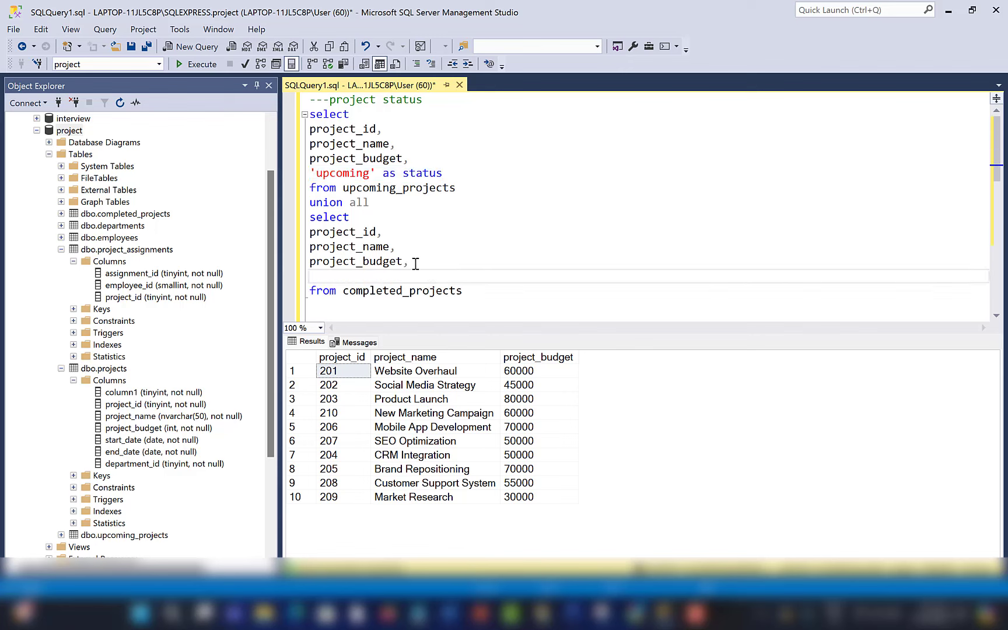
pyautogui.hotkey('ctrl', 'v')
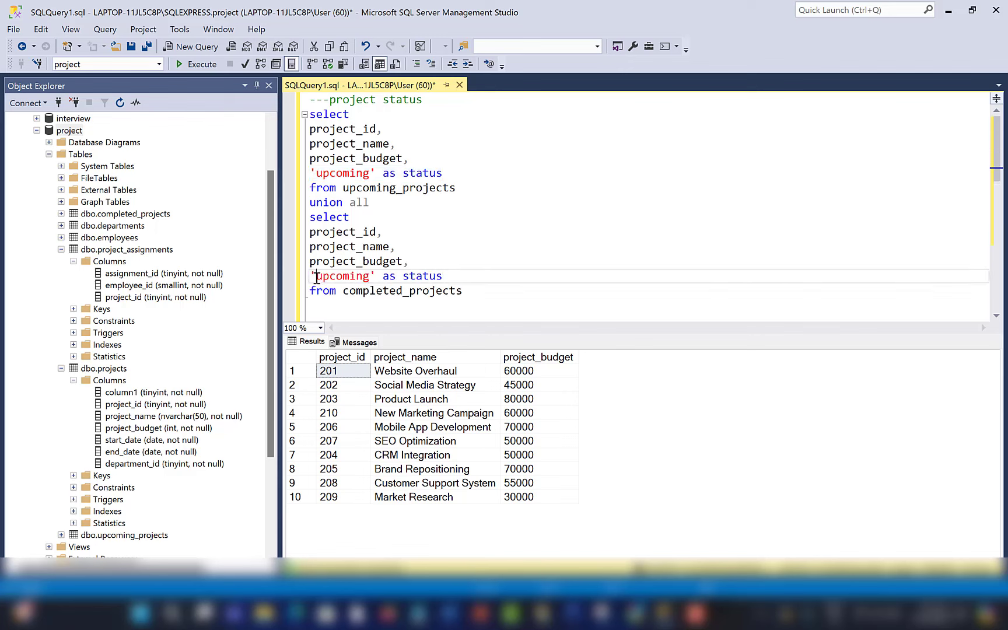
pyautogui.moveTo(316, 277); pyautogui.dragTo(365, 282)
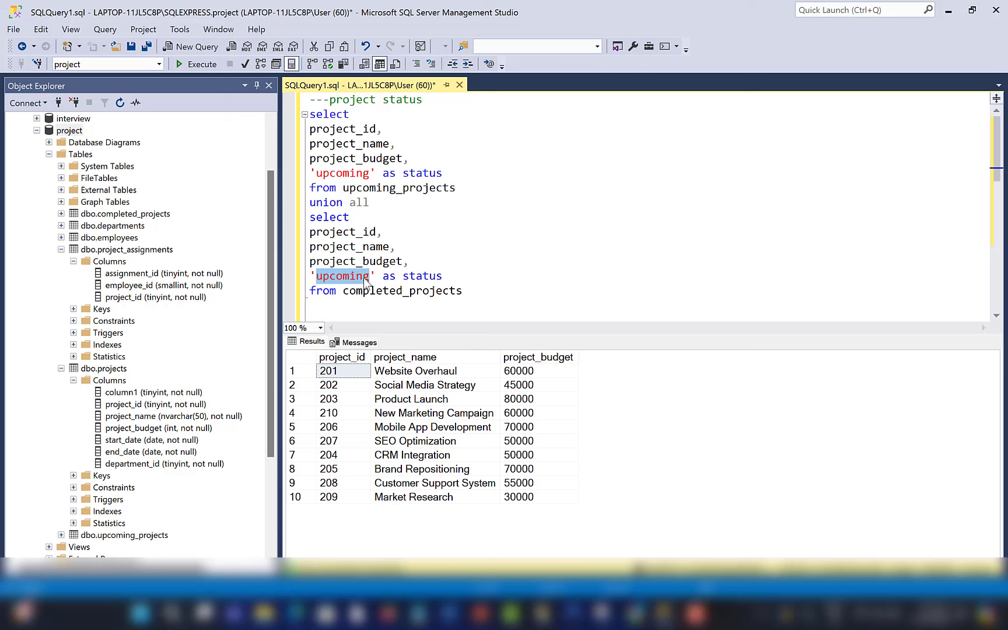
pyautogui.write('completed')
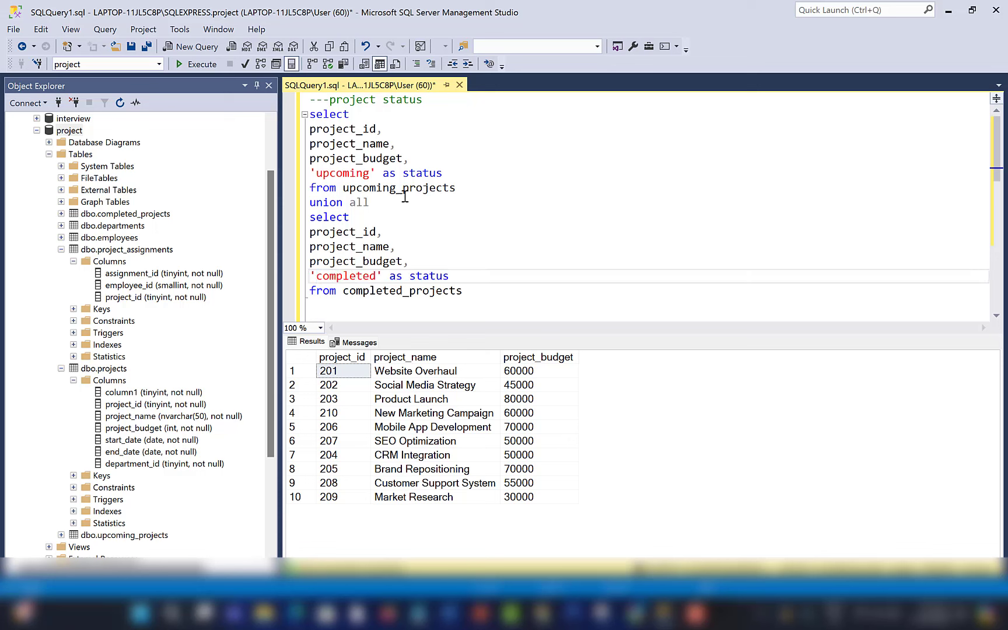
# Execute only the union all query with the status columns
pyautogui.moveTo(464, 290); pyautogui.dragTo(267, 109)
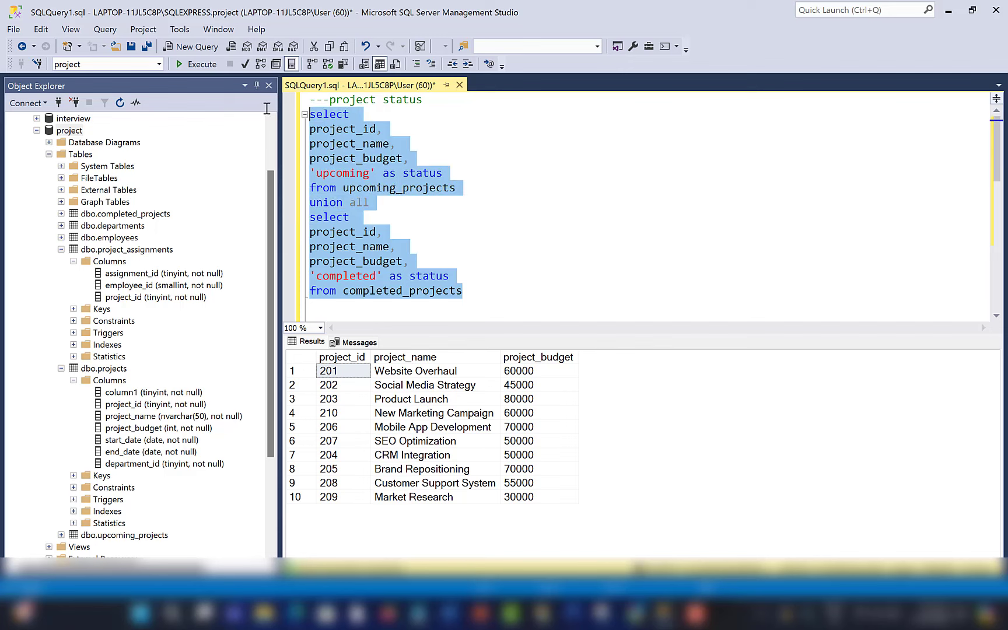
pyautogui.click(194, 65)
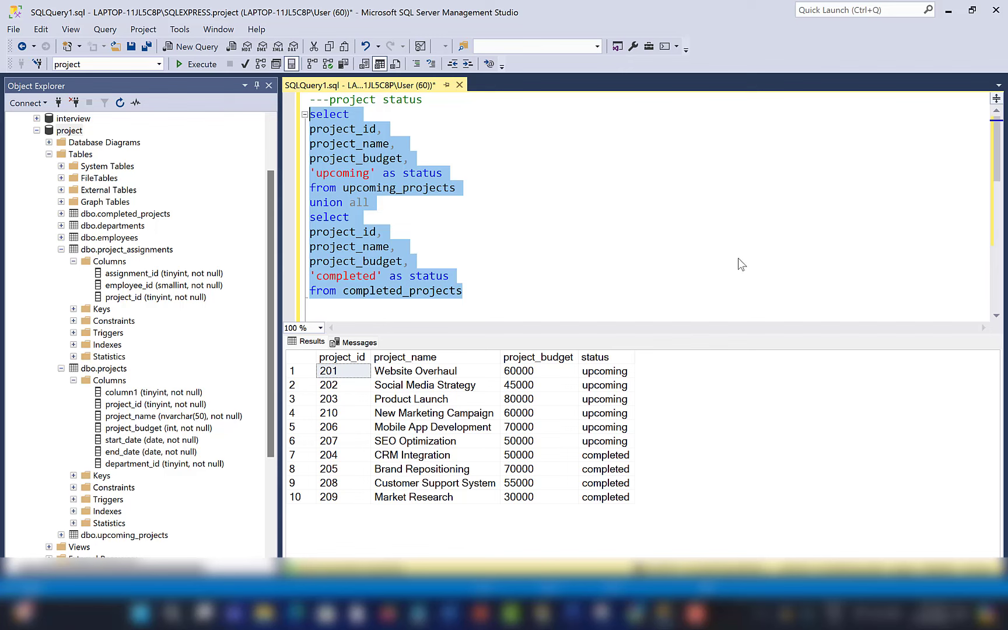
pyautogui.click(404, 218)
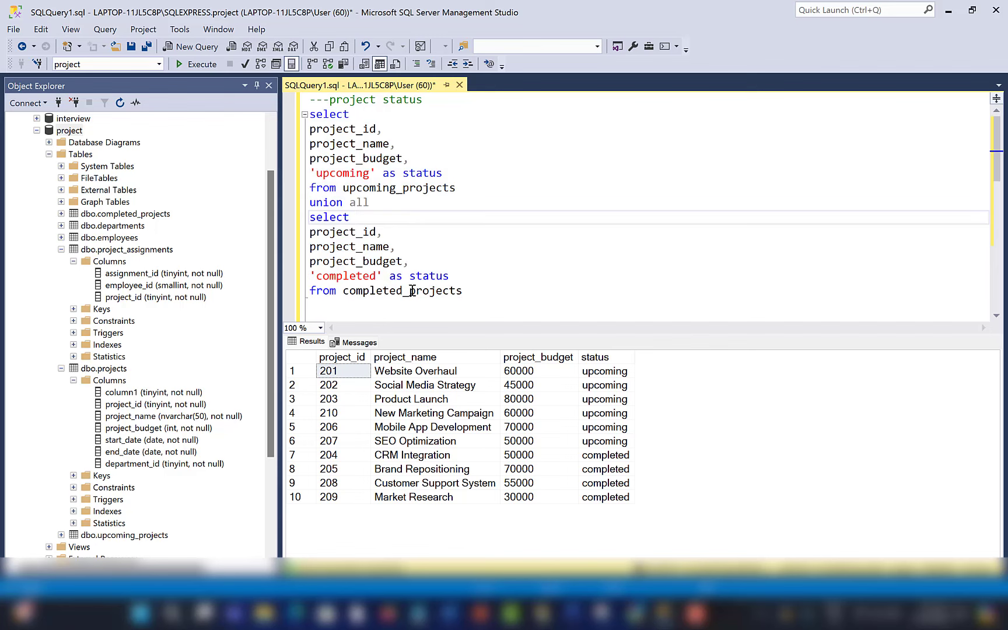
# Wrap the union all query in parentheses, opening with the line with as project_status ( below the comment and closing after completed_projects
pyautogui.scroll(-4, 367, 196)
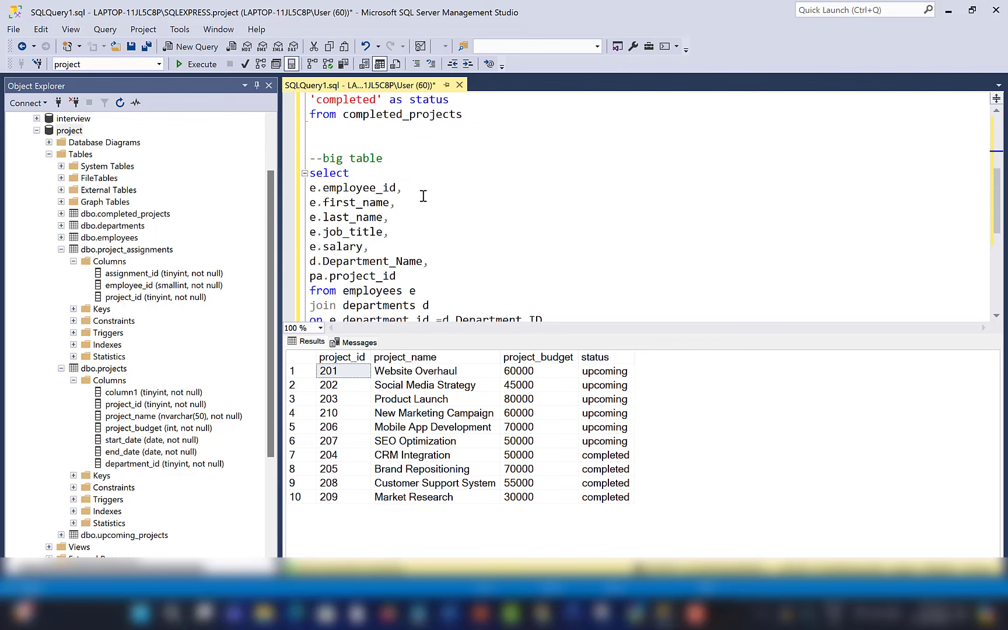
pyautogui.scroll(2, 377, 269)
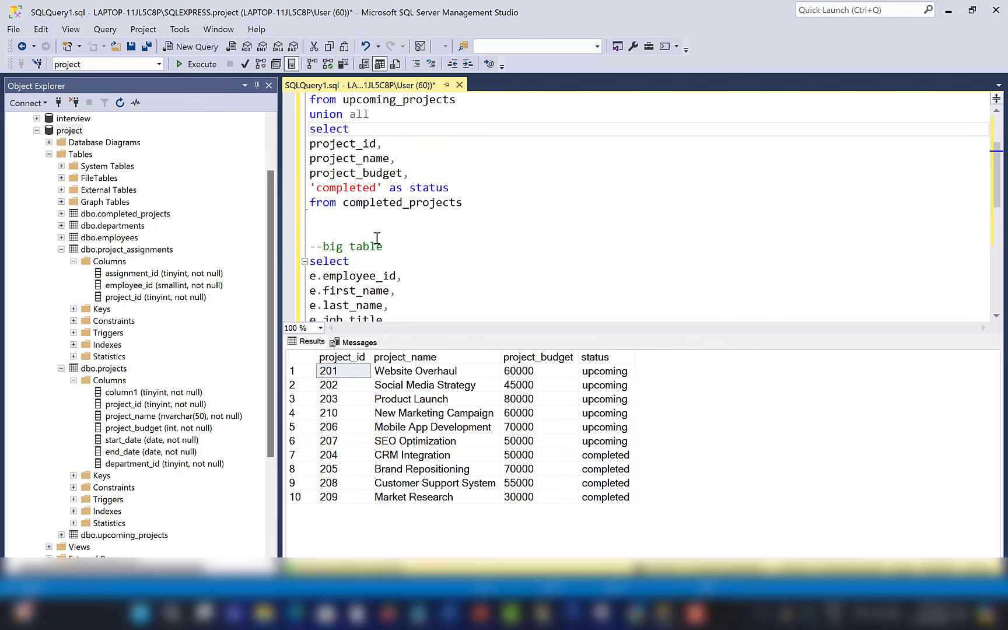
pyautogui.scroll(2, 373, 227)
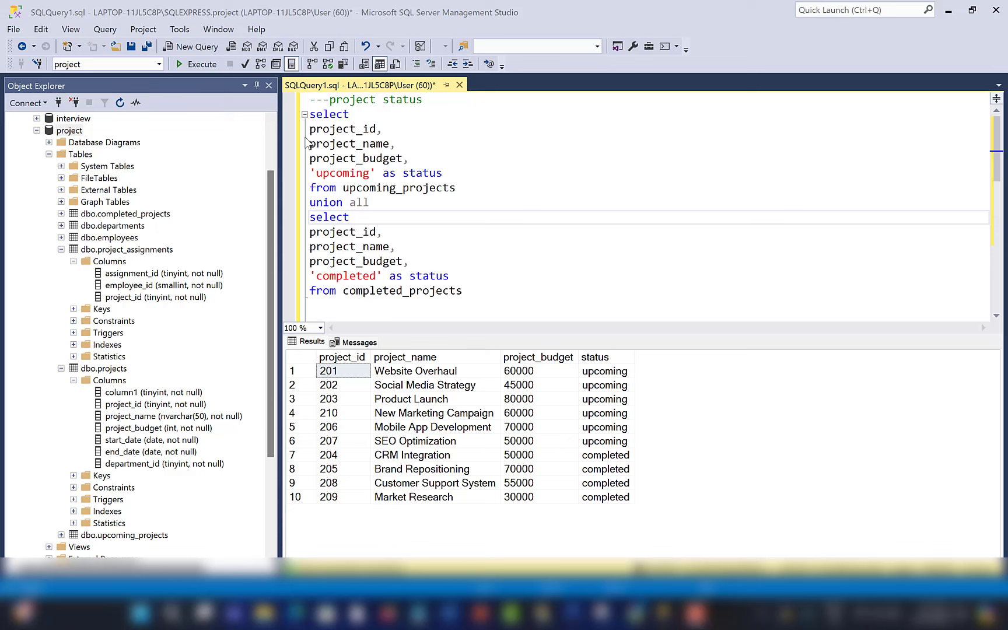
pyautogui.click(374, 113)
pyautogui.click(311, 113)
pyautogui.press('Return')
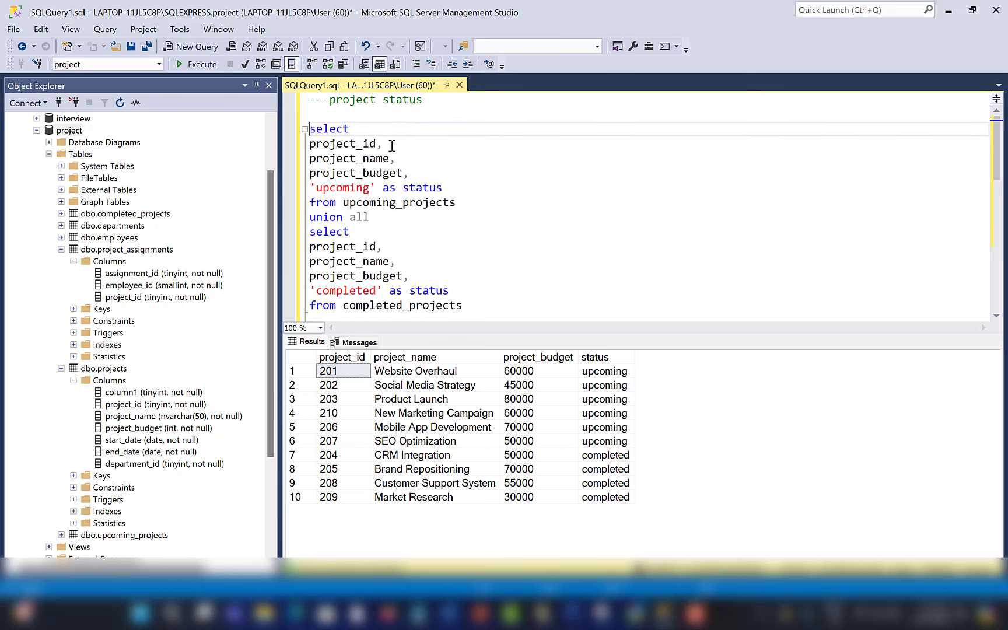
pyautogui.press('Return')
pyautogui.click(342, 131)
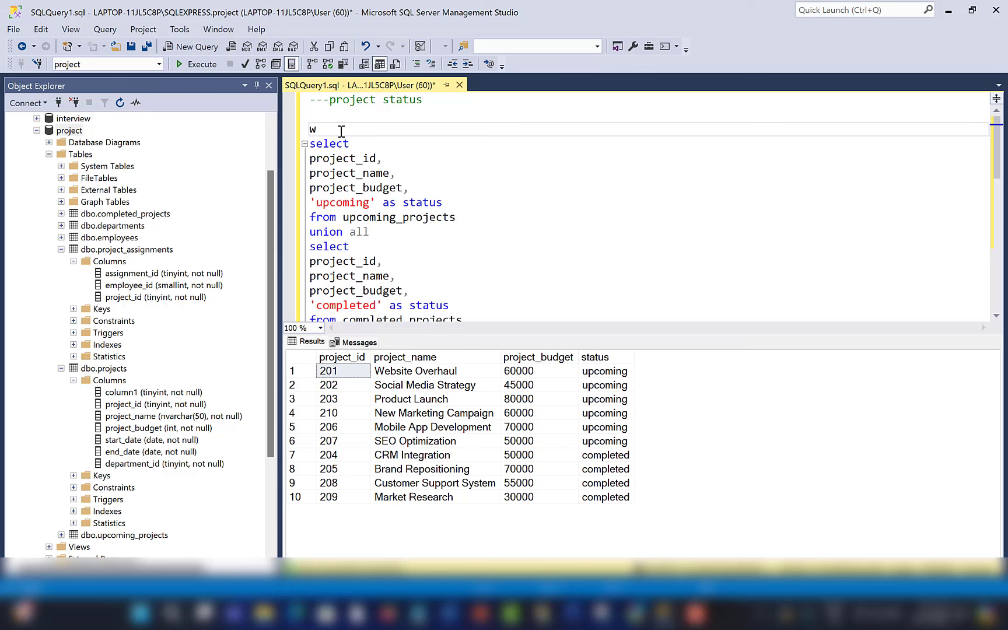
pyautogui.write('ith as project_status')
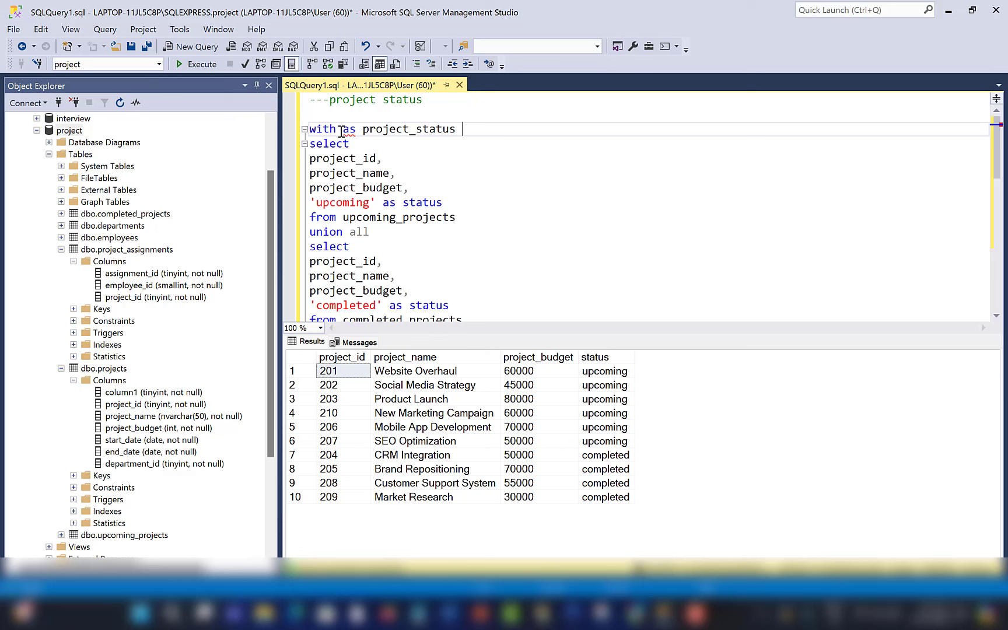
pyautogui.write(' (')
pyautogui.scroll(-2, 391, 117)
pyautogui.click(469, 234)
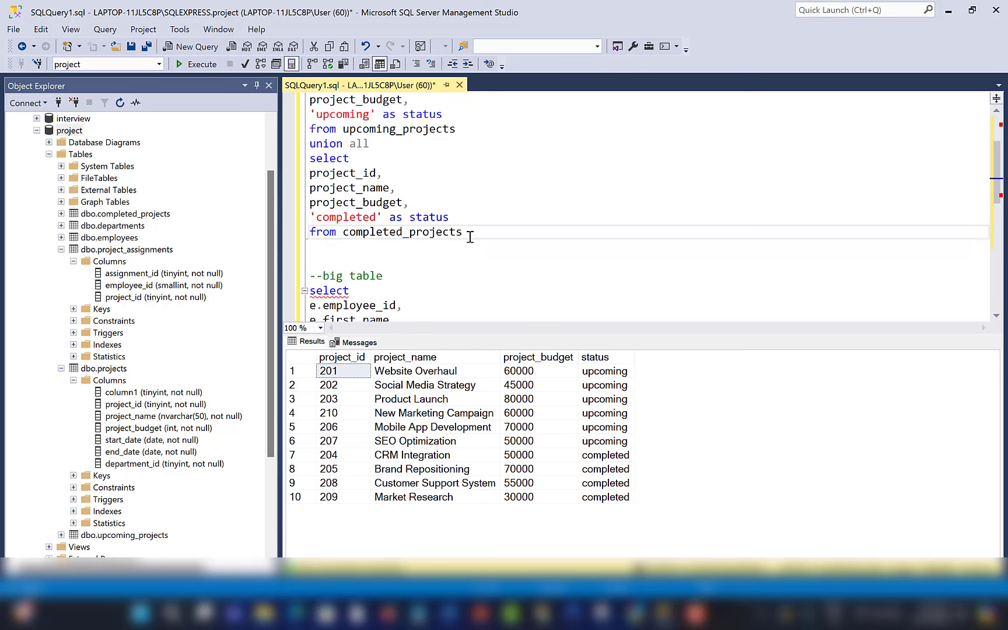
pyautogui.write(')')
pyautogui.scroll(2, 437, 204)
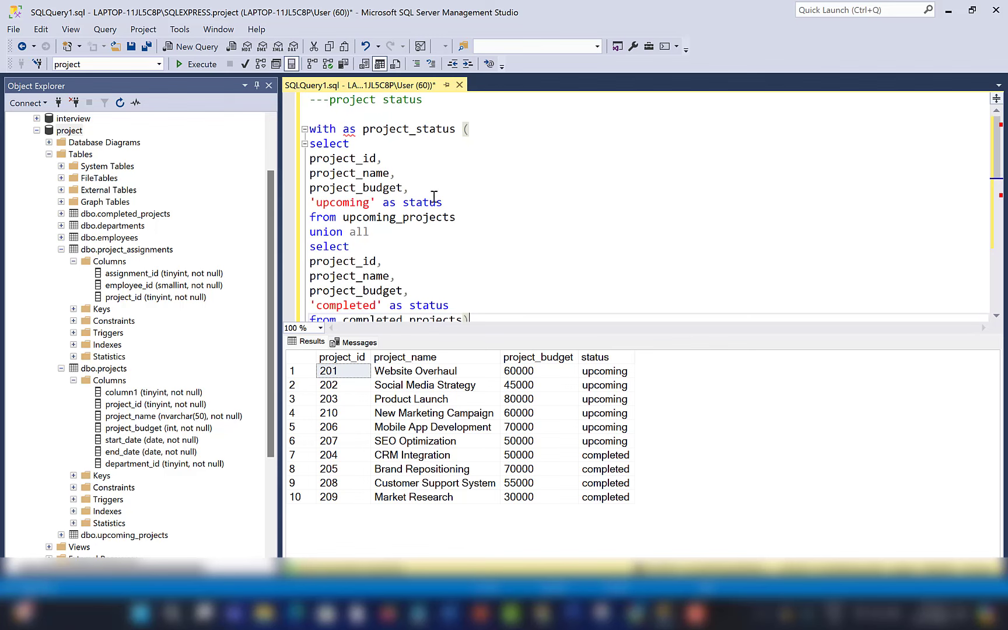
# Reorder the common table expression header to read with project_status as (
pyautogui.click(356, 129)
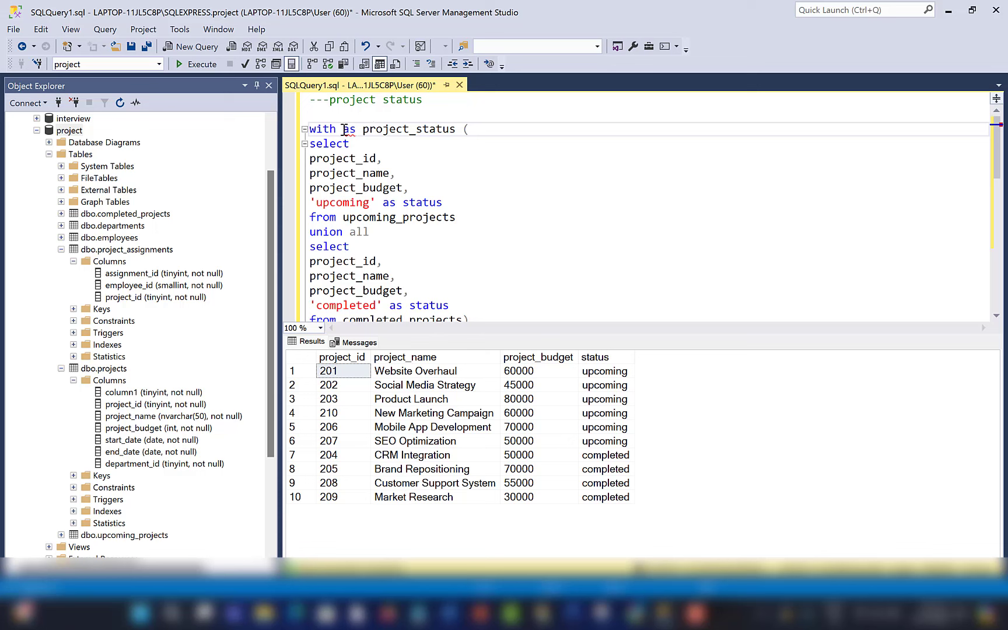
pyautogui.moveTo(343, 129); pyautogui.dragTo(458, 134)
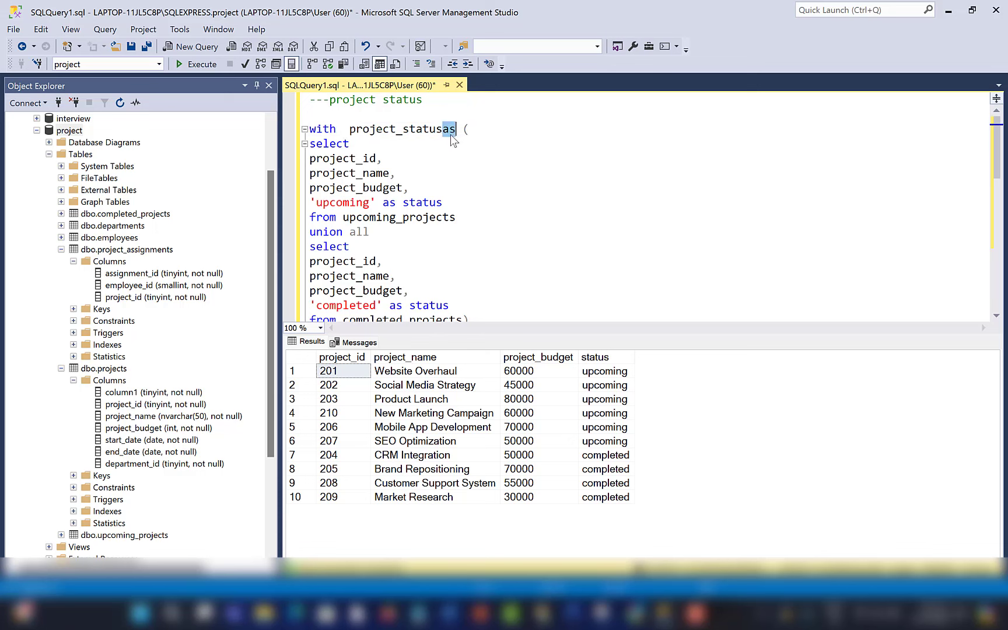
pyautogui.click(444, 131)
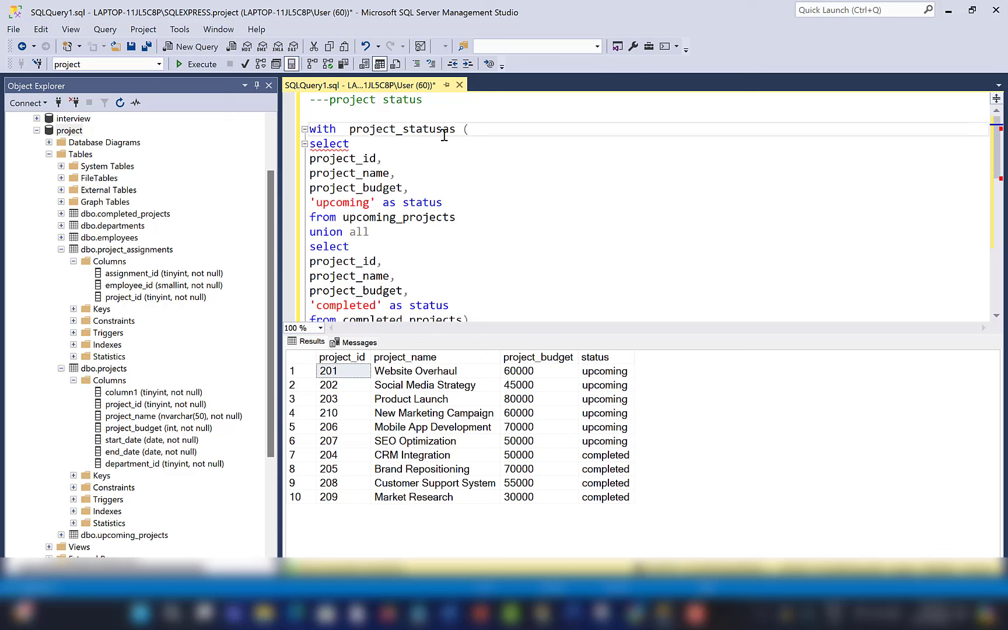
pyautogui.click(348, 129)
pyautogui.press('BackSpace')
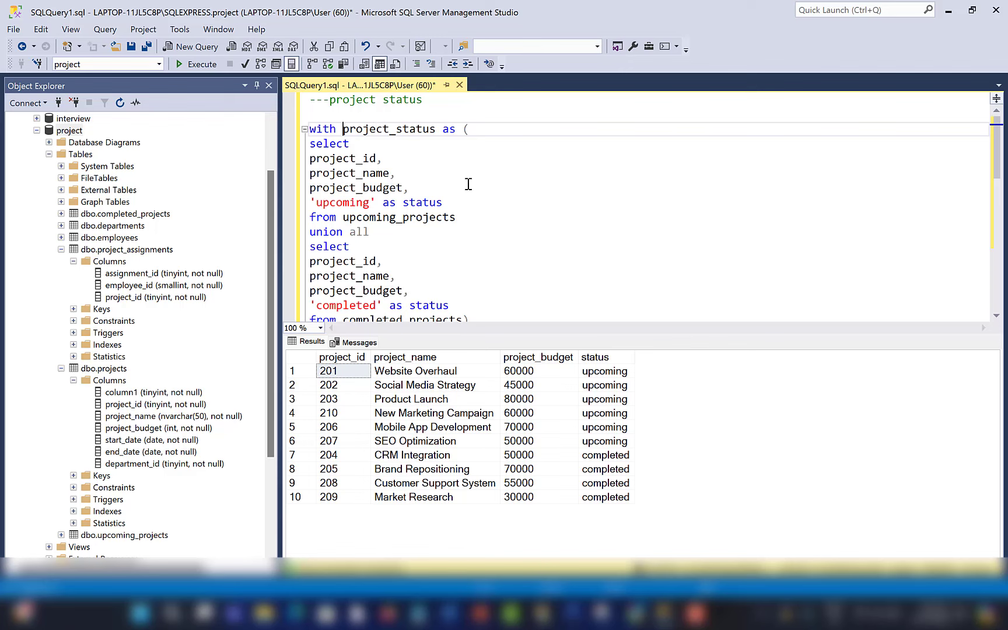
# Add a join to project_status with alias p after the project_assignments join in the big table query
pyautogui.scroll(-2, 456, 222)
pyautogui.scroll(2, 453, 222)
pyautogui.scroll(-3, 479, 214)
pyautogui.scroll(3, 389, 191)
pyautogui.scroll(-3, 396, 195)
pyautogui.scroll(-5, 408, 194)
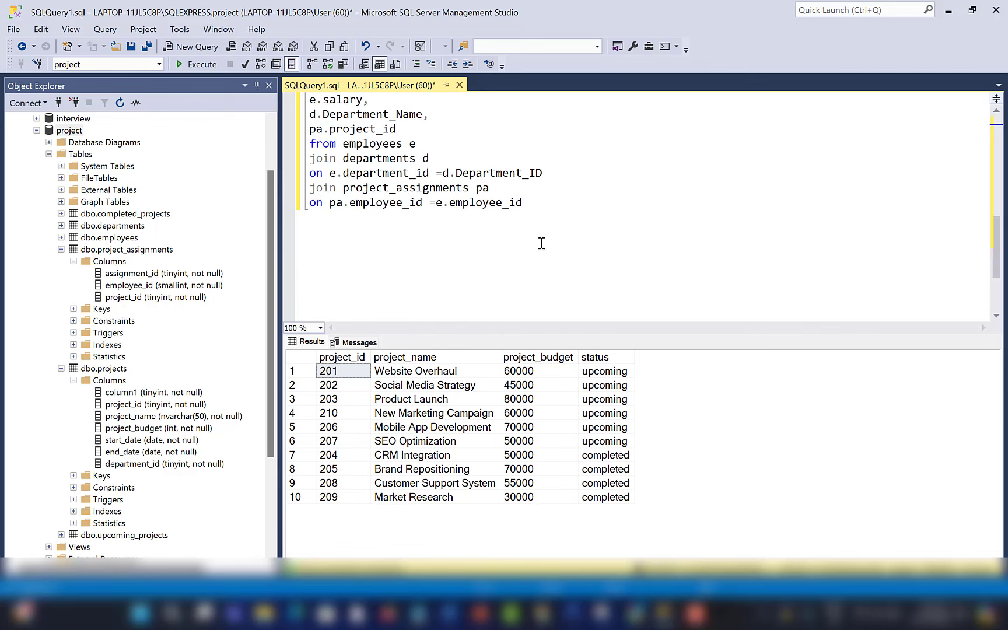
pyautogui.click(552, 207)
pyautogui.press('Return')
pyautogui.write('jo')
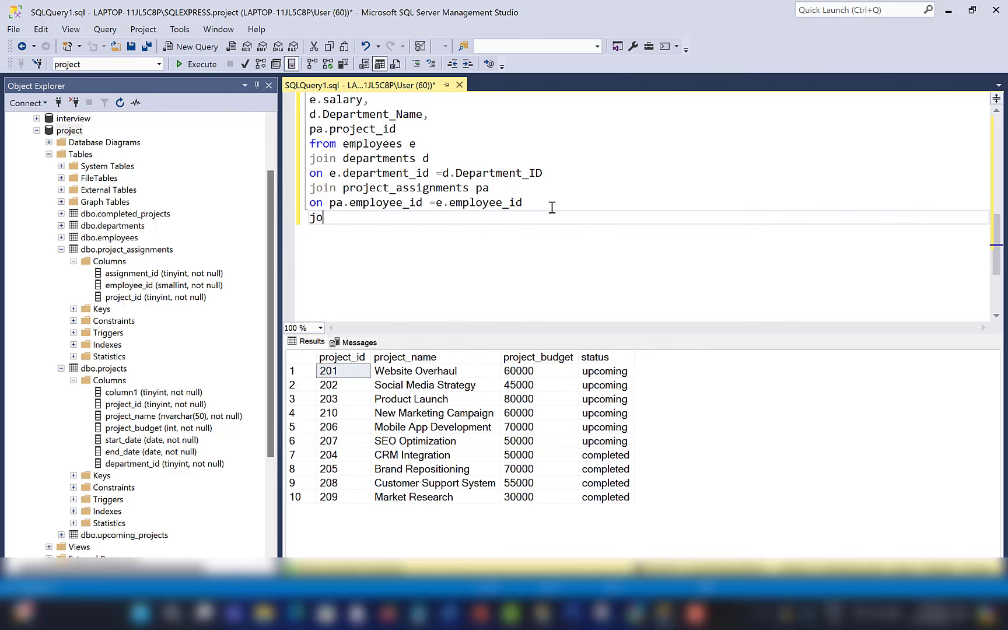
pyautogui.write('in project')
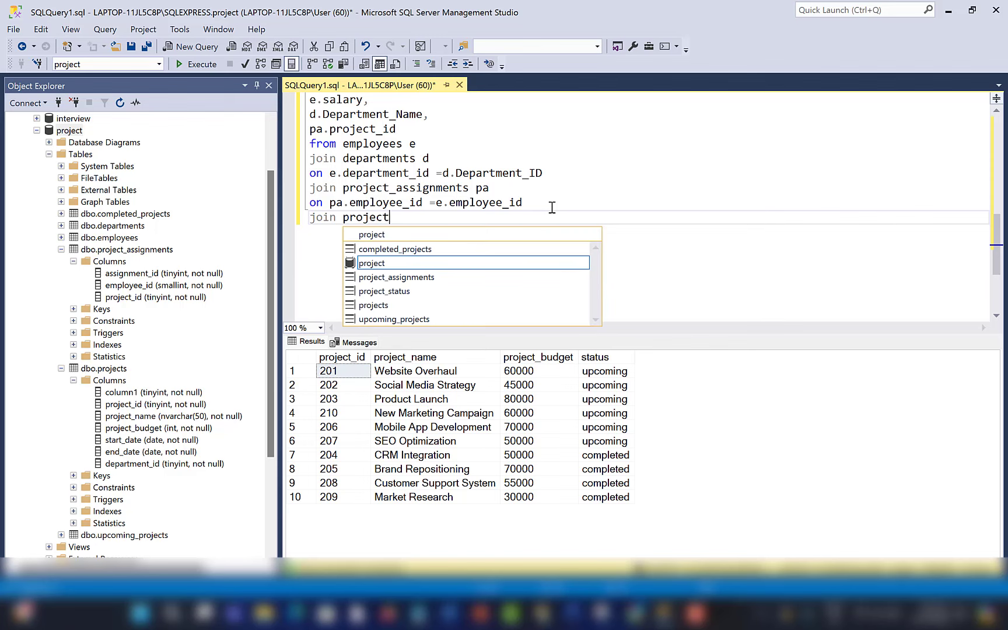
pyautogui.doubleClick(408, 287)
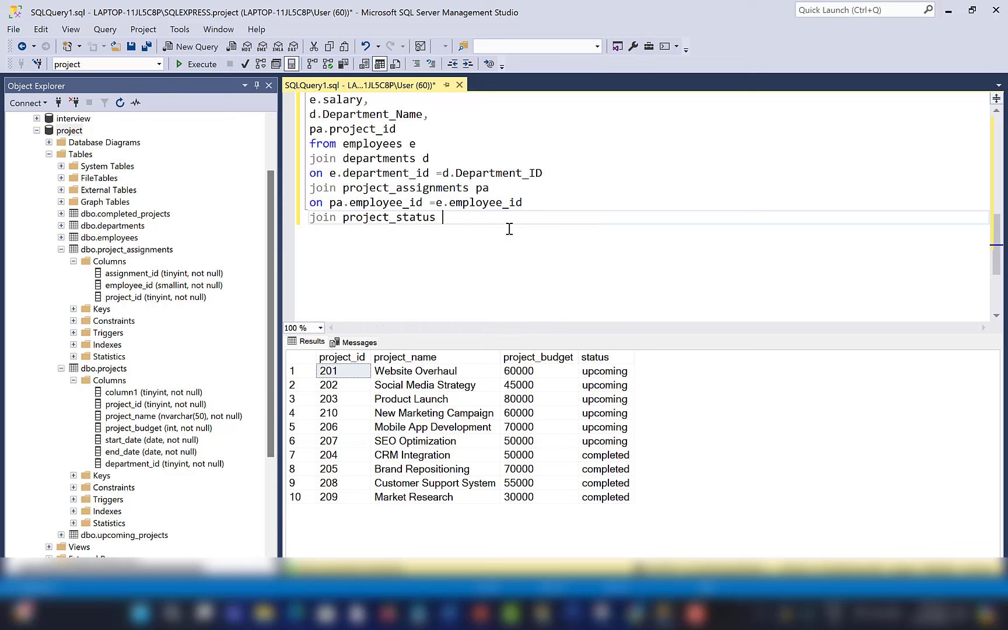
pyautogui.write('p')
# Complete the project_status join with the condition on p.project_id = pa.project_id
pyautogui.press('Return')
pyautogui.write('on ')
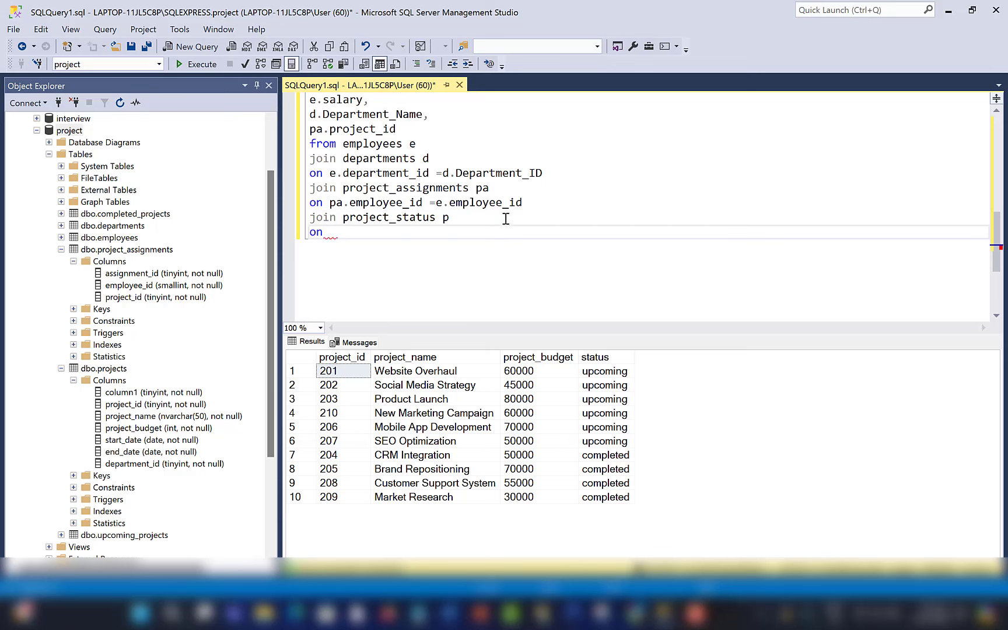
pyautogui.write('p.')
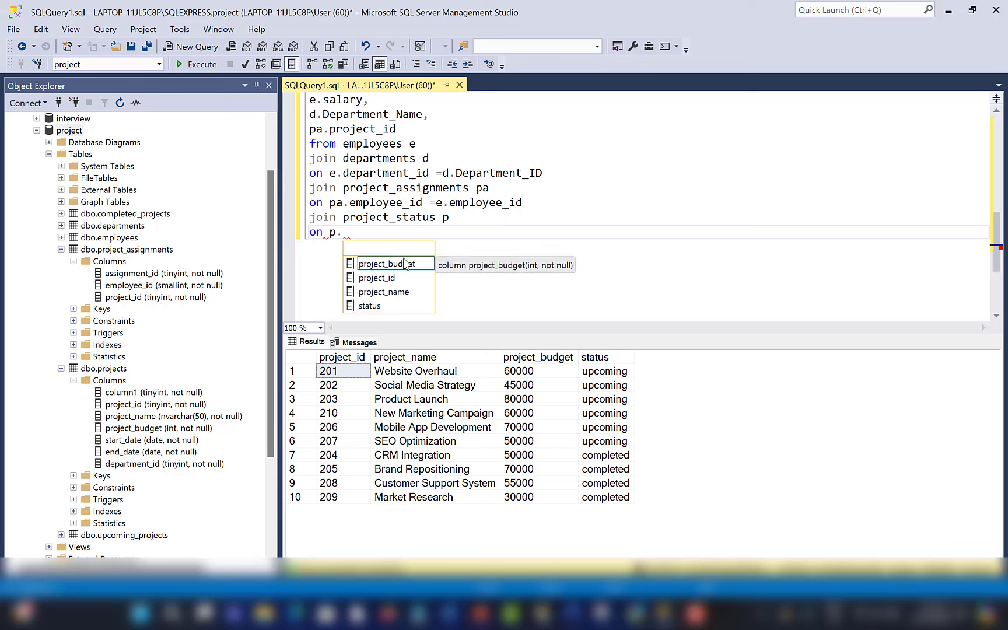
pyautogui.doubleClick(390, 279)
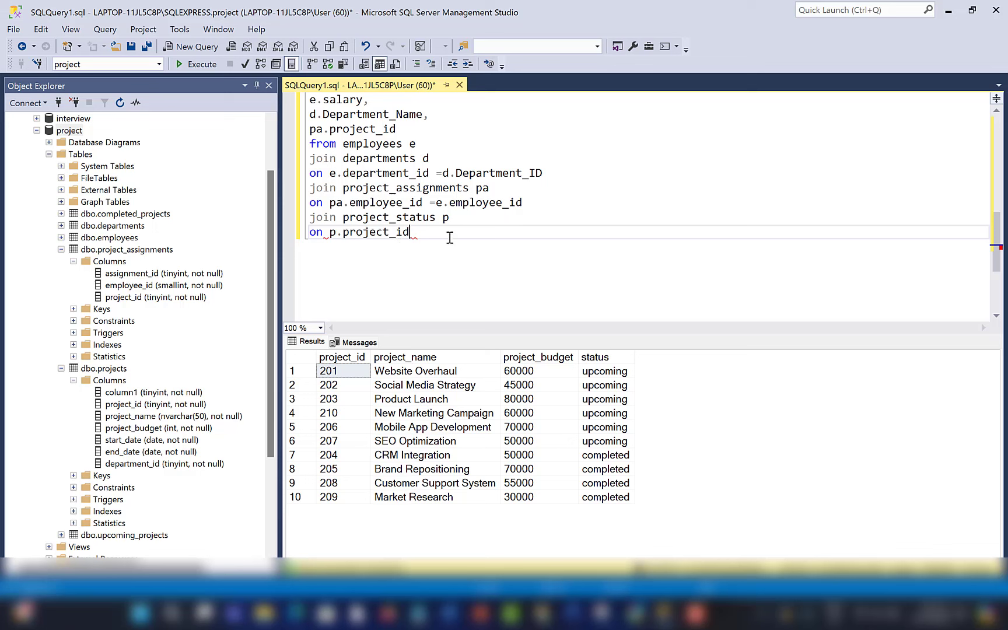
pyautogui.write('papa')
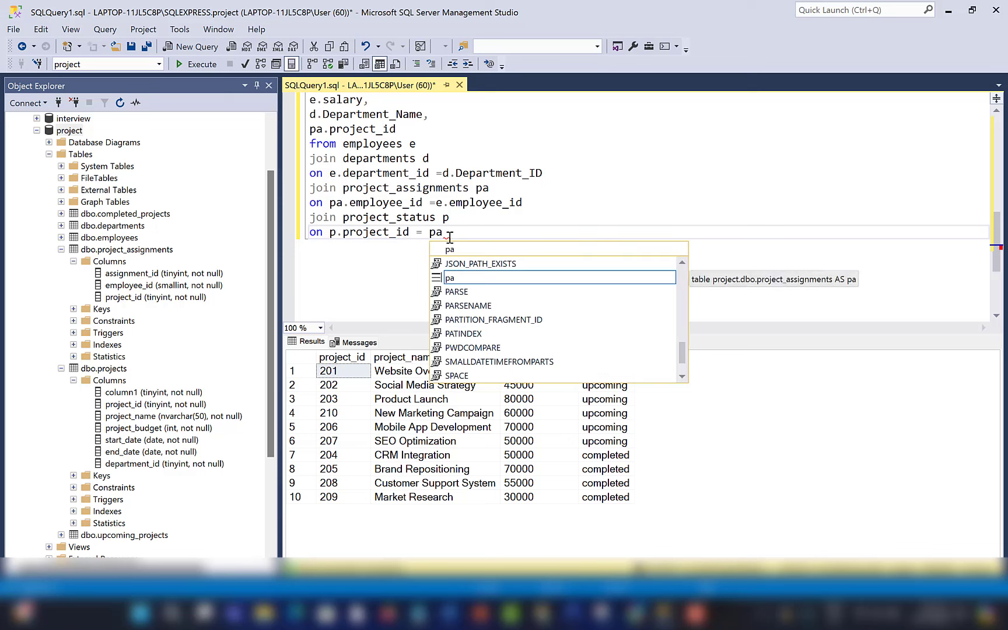
pyautogui.write('.')
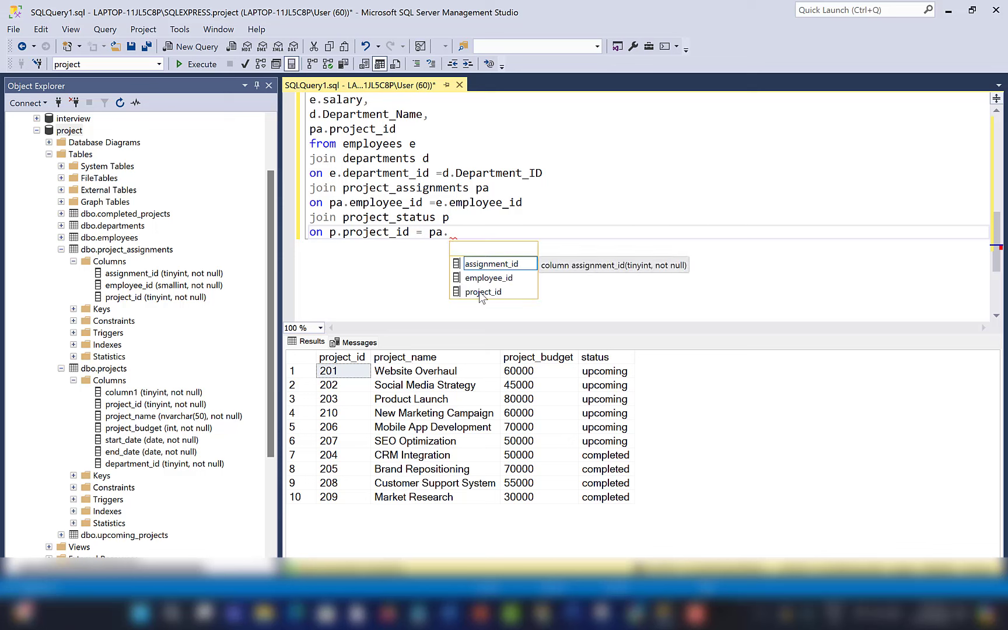
pyautogui.doubleClick(479, 292)
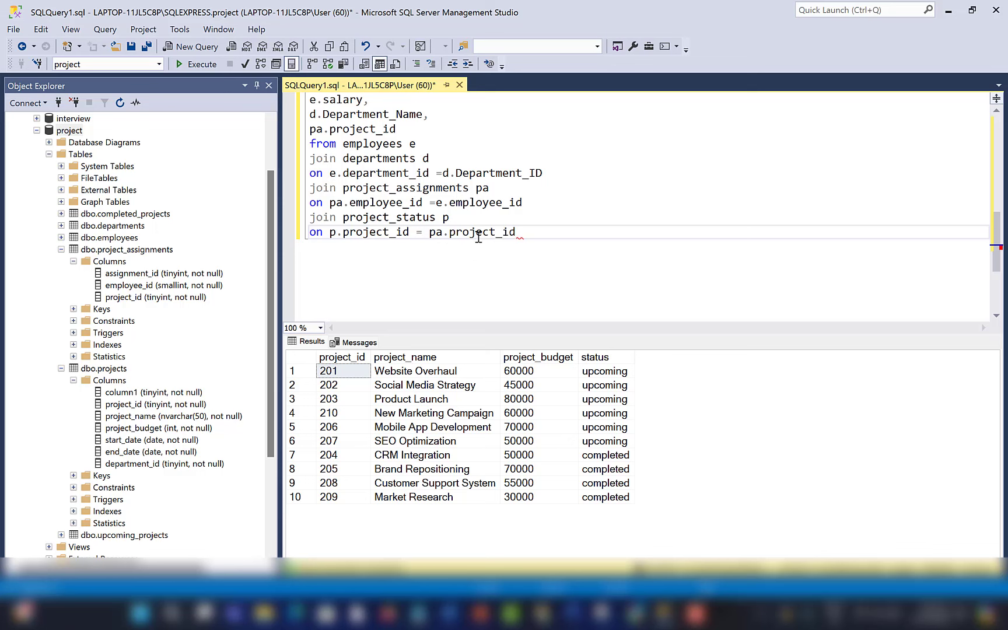
# Add p.project_name and p.status after pa.project_id in the big table select list and execute the full query
pyautogui.scroll(2, 405, 219)
pyautogui.scroll(2, 404, 217)
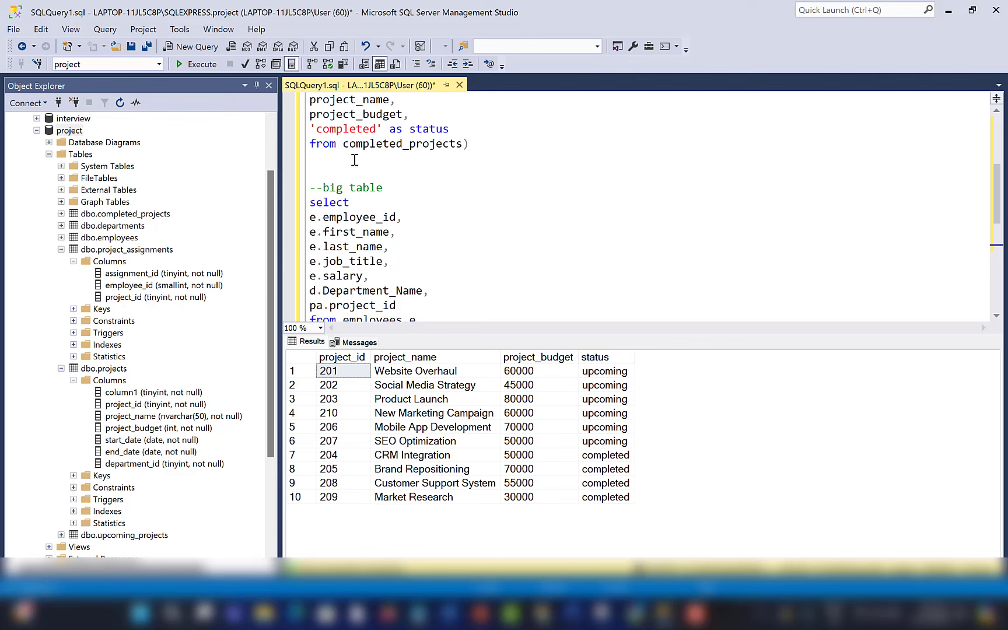
pyautogui.scroll(-2, 365, 188)
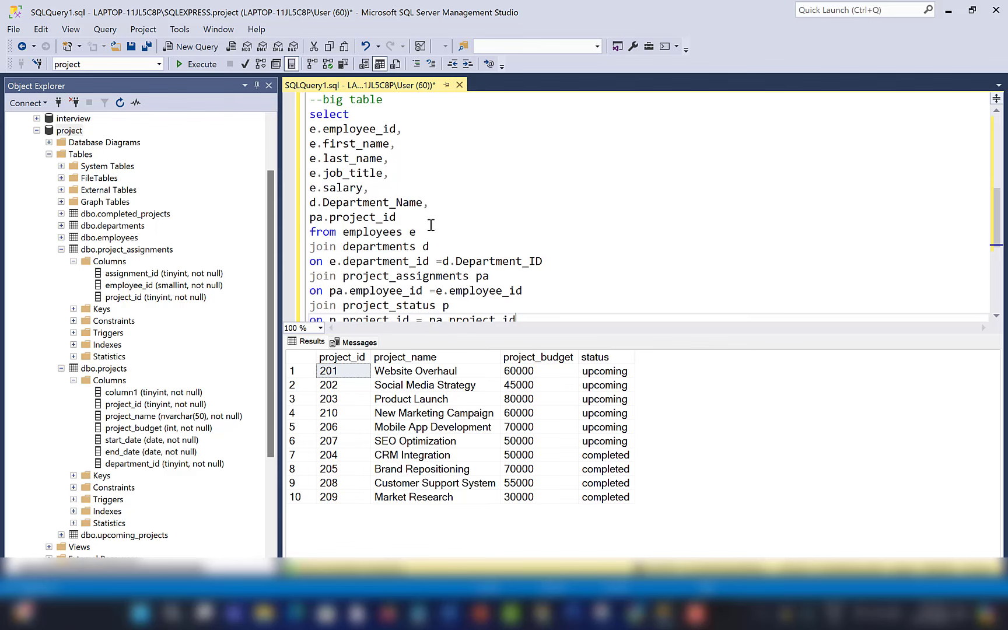
pyautogui.click(411, 217)
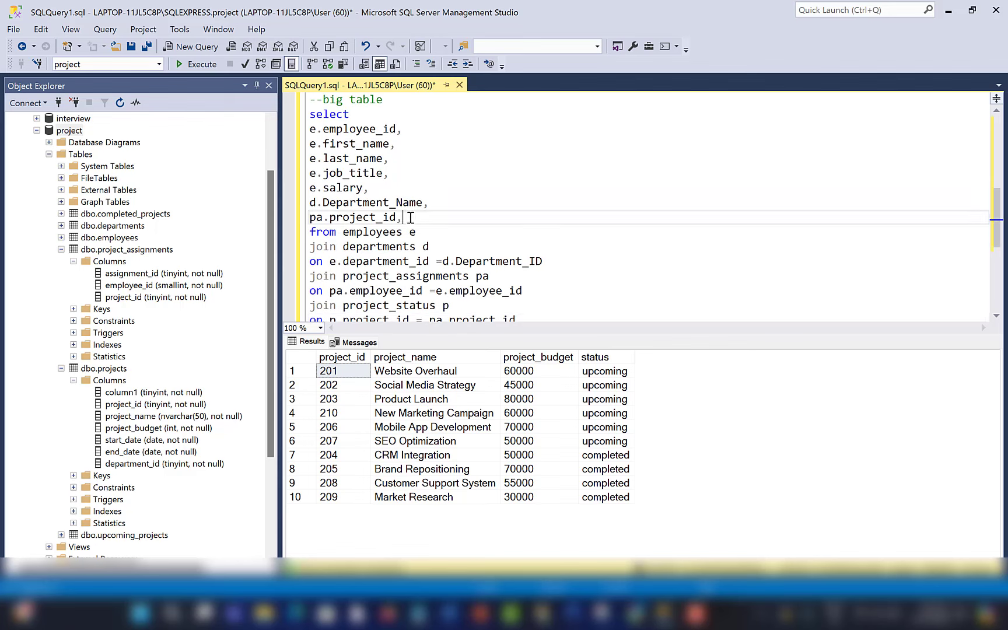
pyautogui.press('Return')
pyautogui.write('p.')
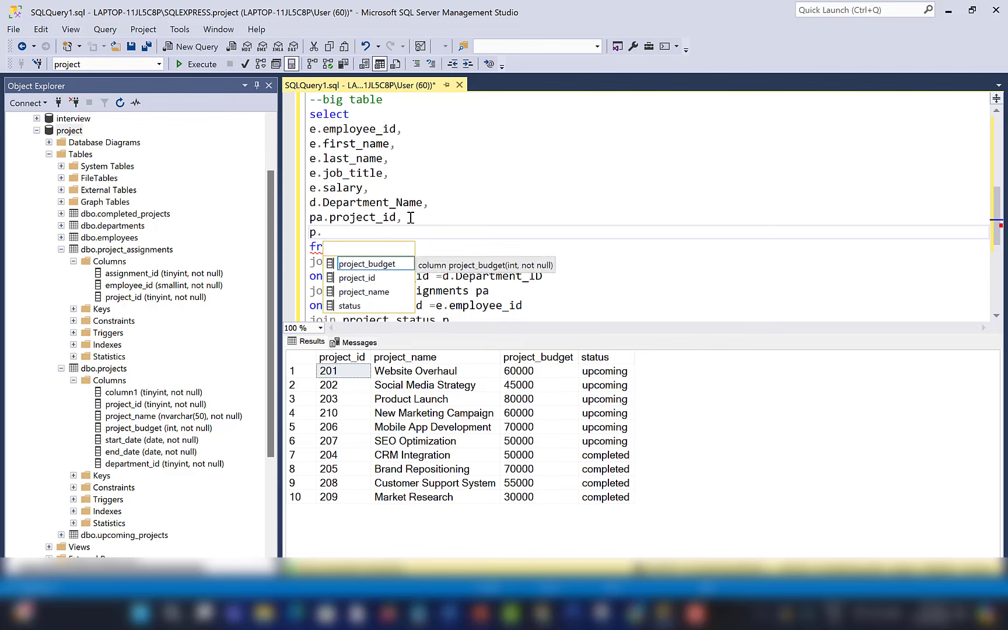
pyautogui.doubleClick(356, 298)
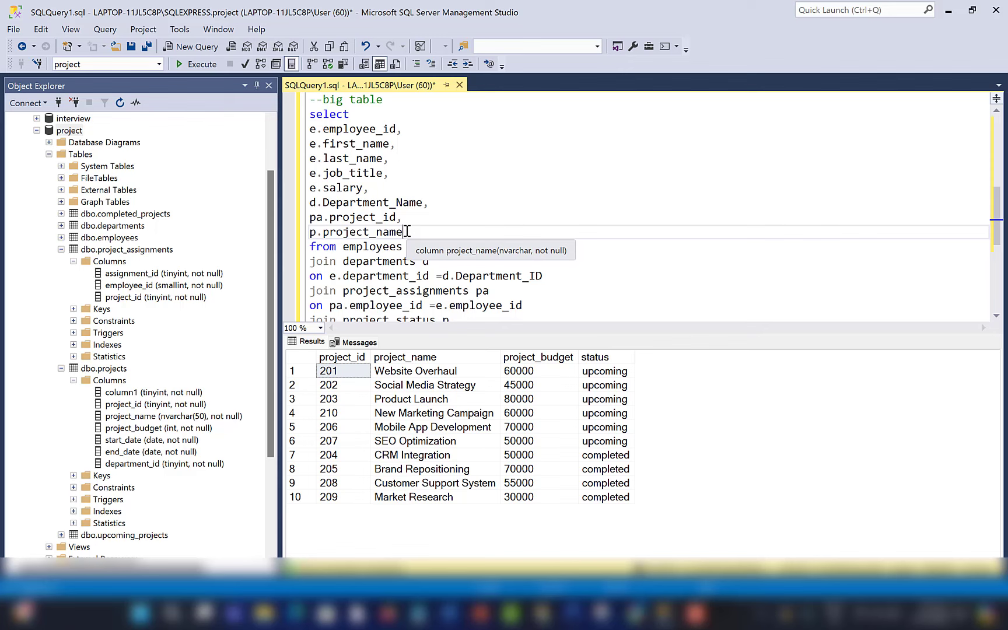
pyautogui.press('Return')
pyautogui.write('p.')
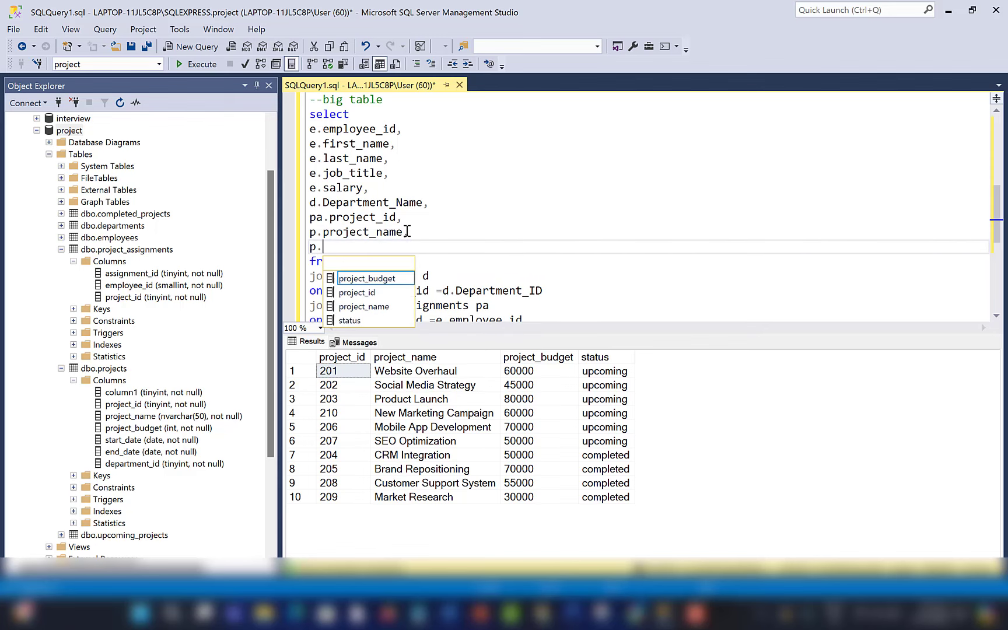
pyautogui.write('sta')
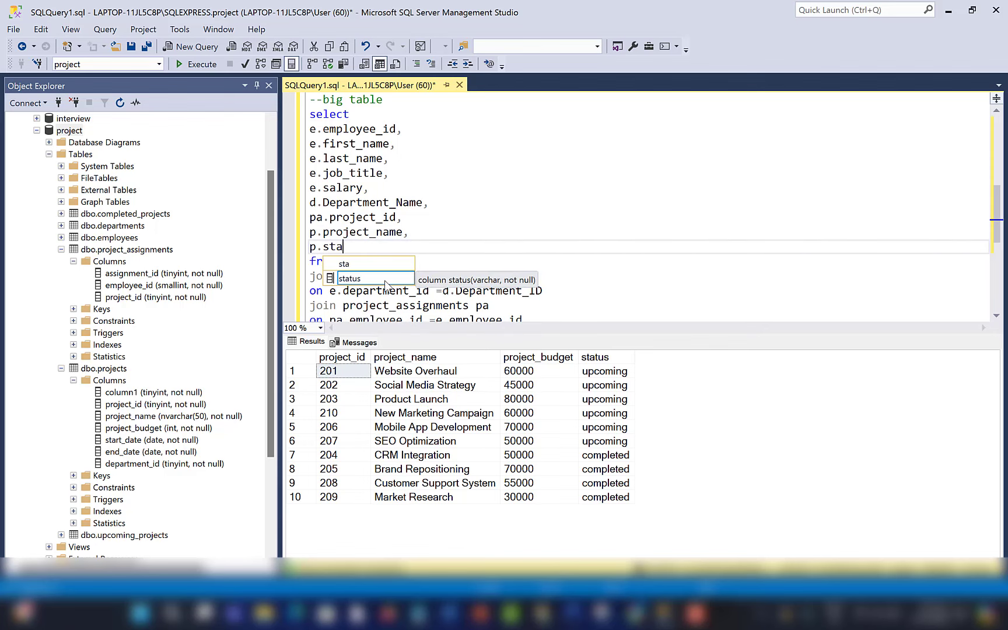
pyautogui.press('Tab')
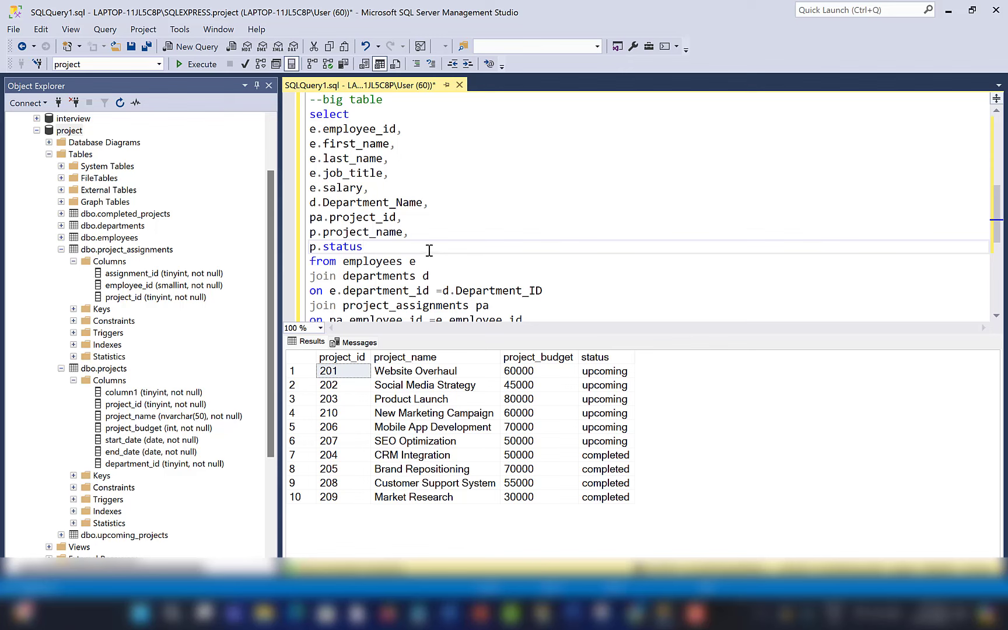
pyautogui.click(201, 66)
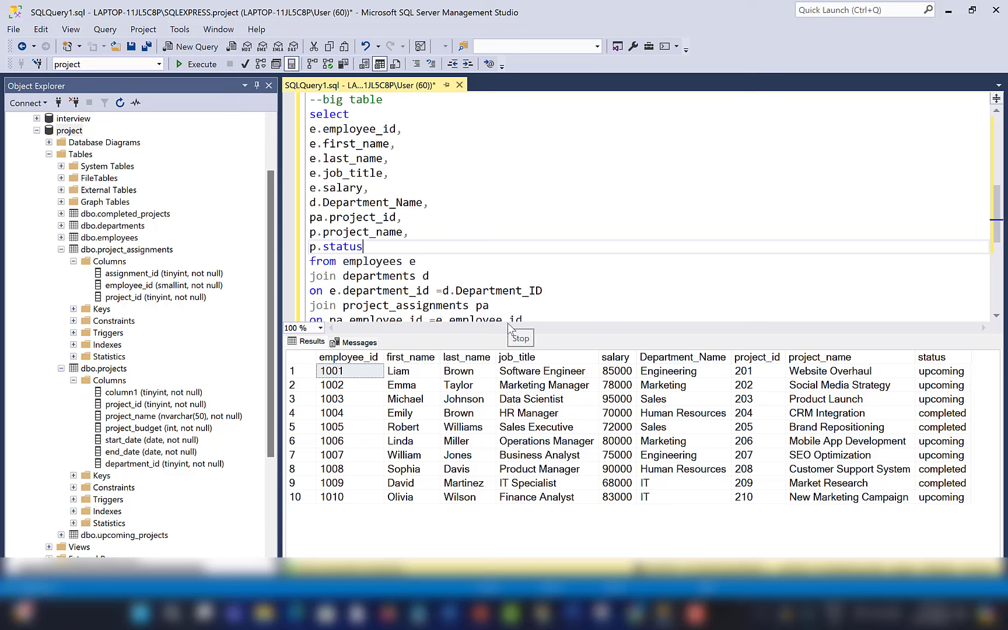
# In Power BI Desktop, create a blank report and start a SQL Server database connection with the advanced options expanded
pyautogui.hotkey('alt', 'Tab')
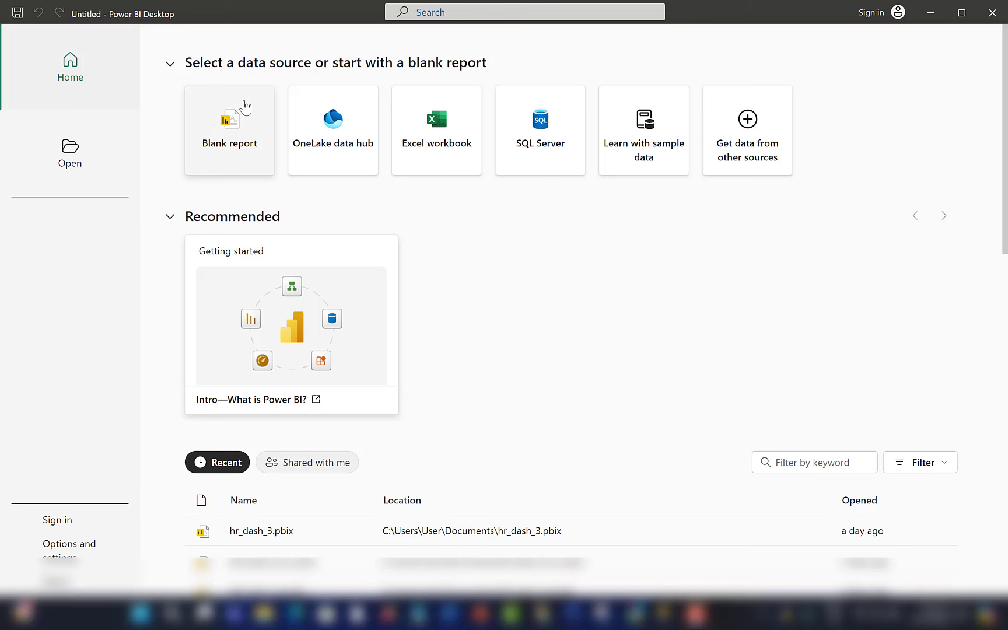
pyautogui.click(244, 106)
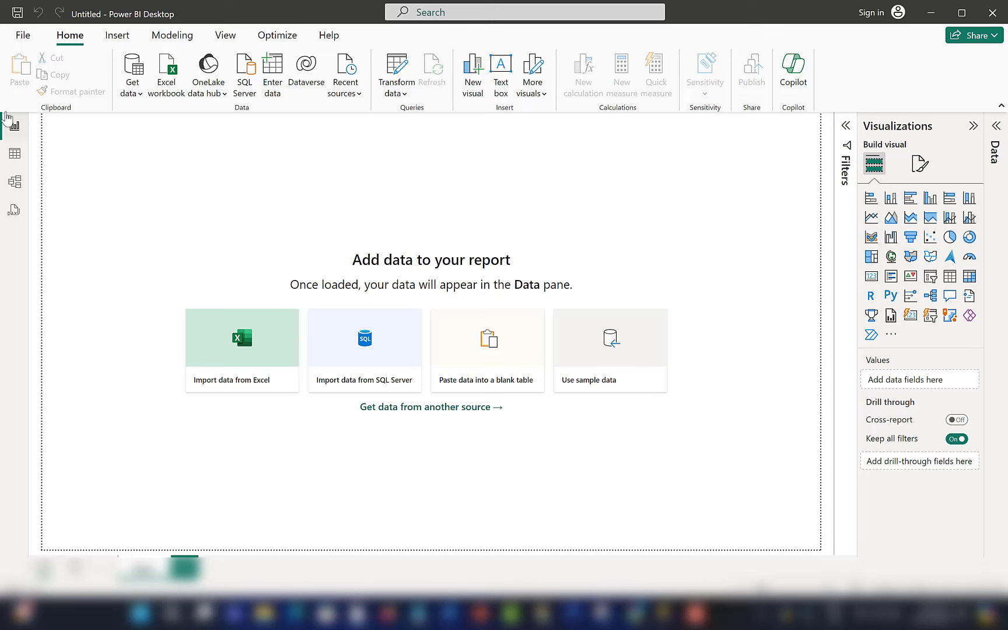
pyautogui.click(132, 96)
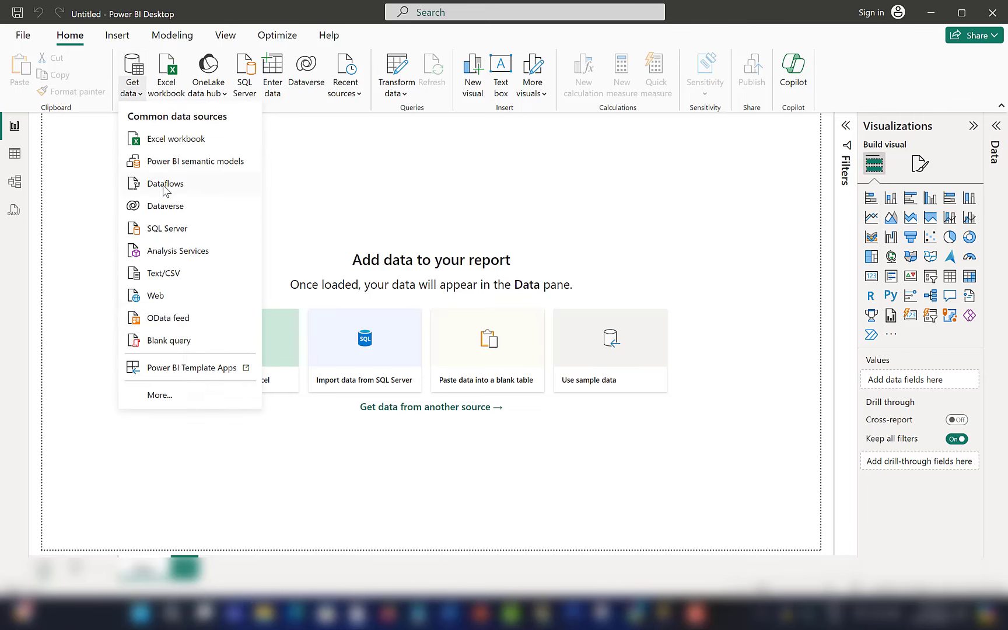
pyautogui.click(241, 67)
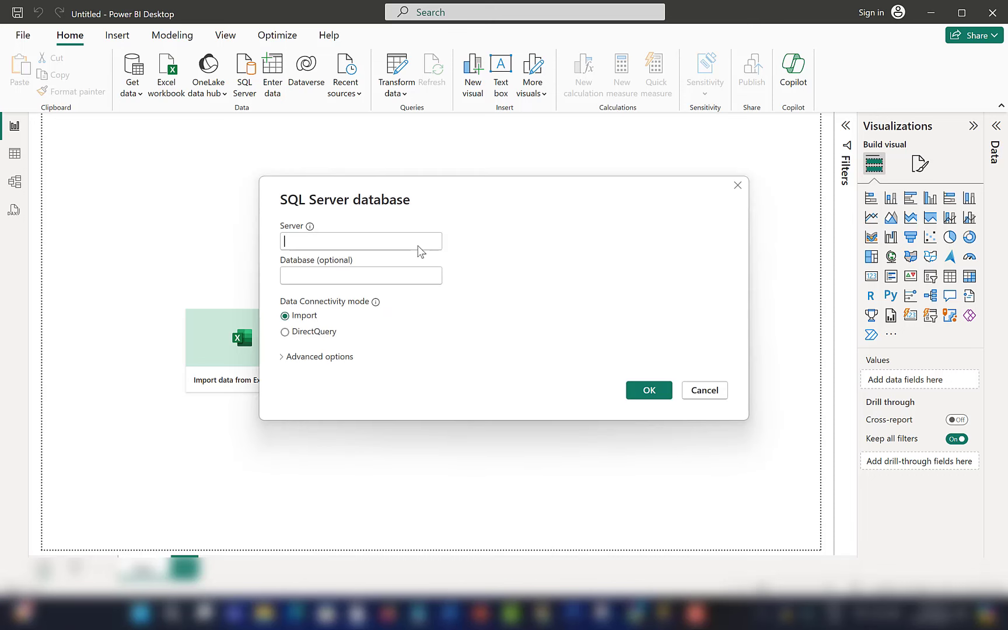
pyautogui.moveTo(312, 231)
pyautogui.click(283, 358)
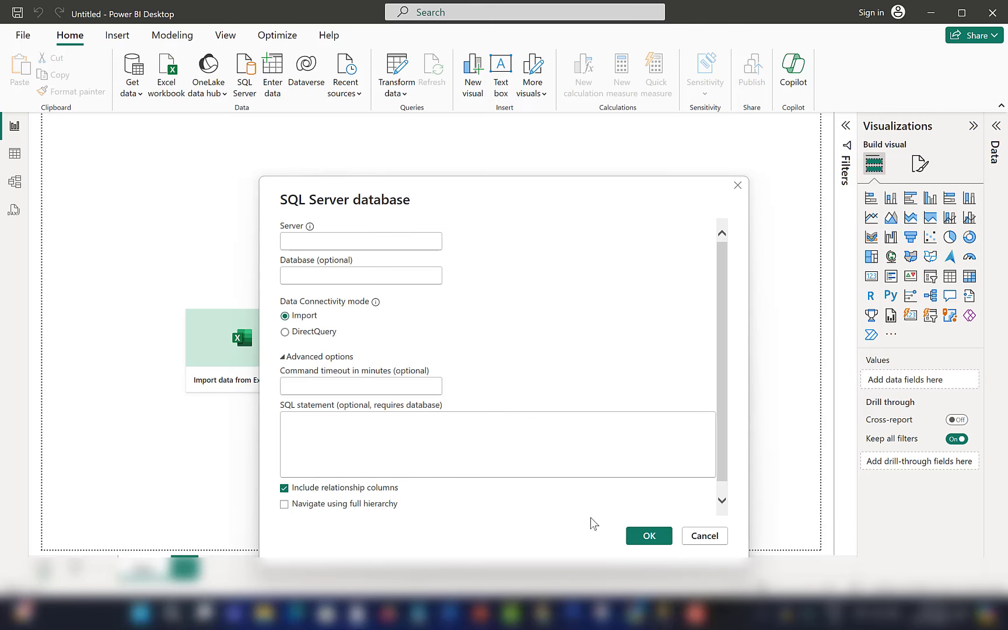
# Switch to SQL Server Management Studio and copy the server name from the server's properties
pyautogui.click(666, 616)
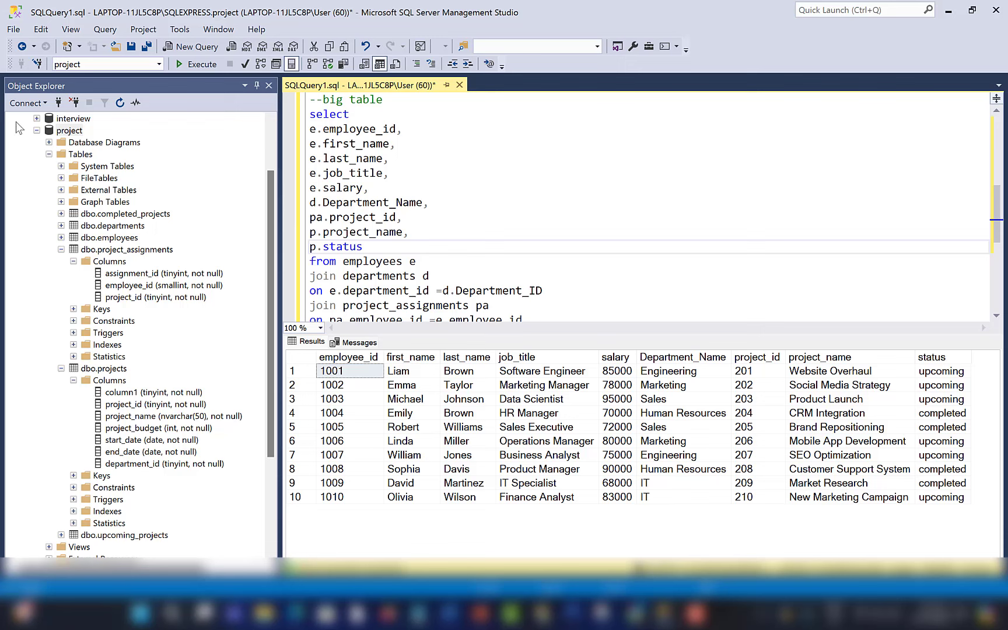
pyautogui.scroll(2, 56, 181)
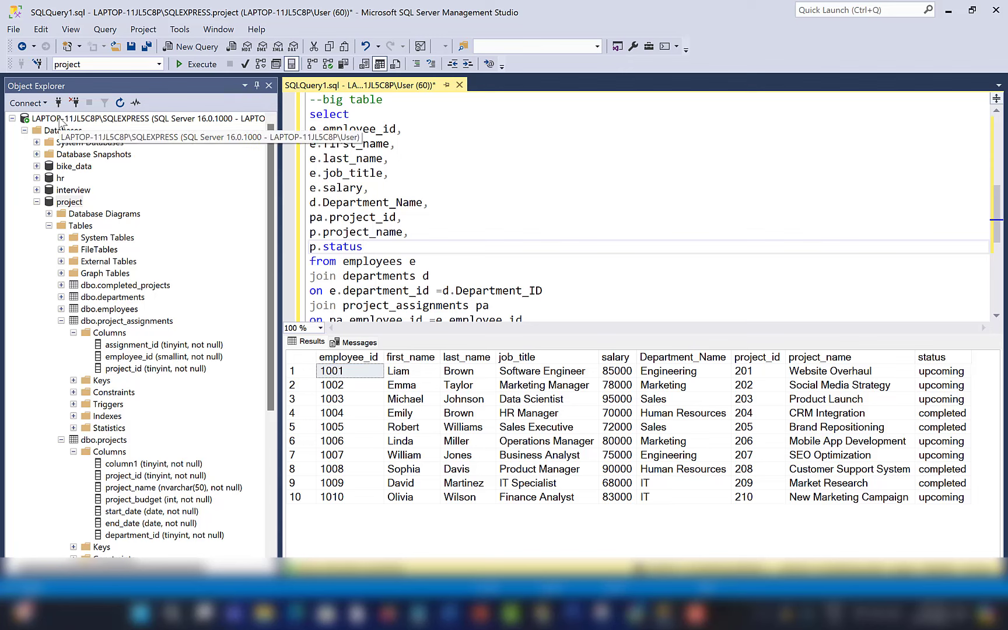
pyautogui.rightClick(60, 119)
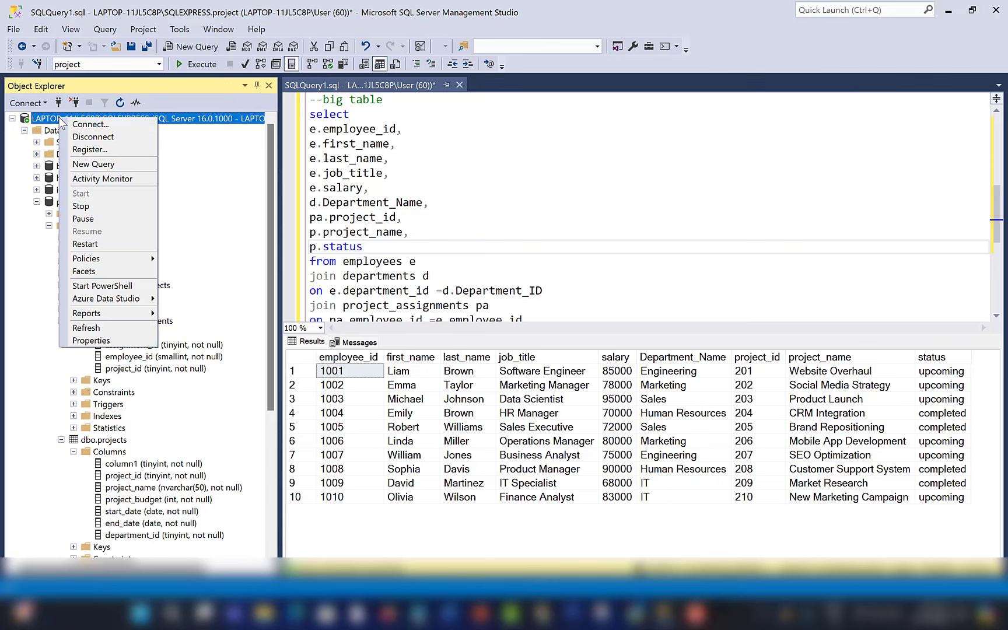
pyautogui.click(111, 328)
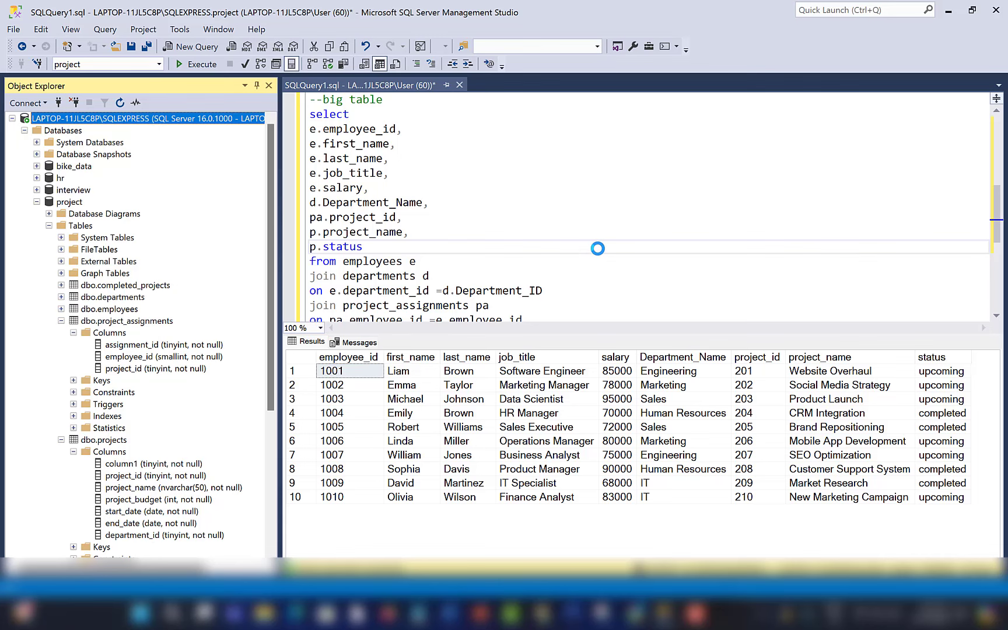
pyautogui.click(685, 150)
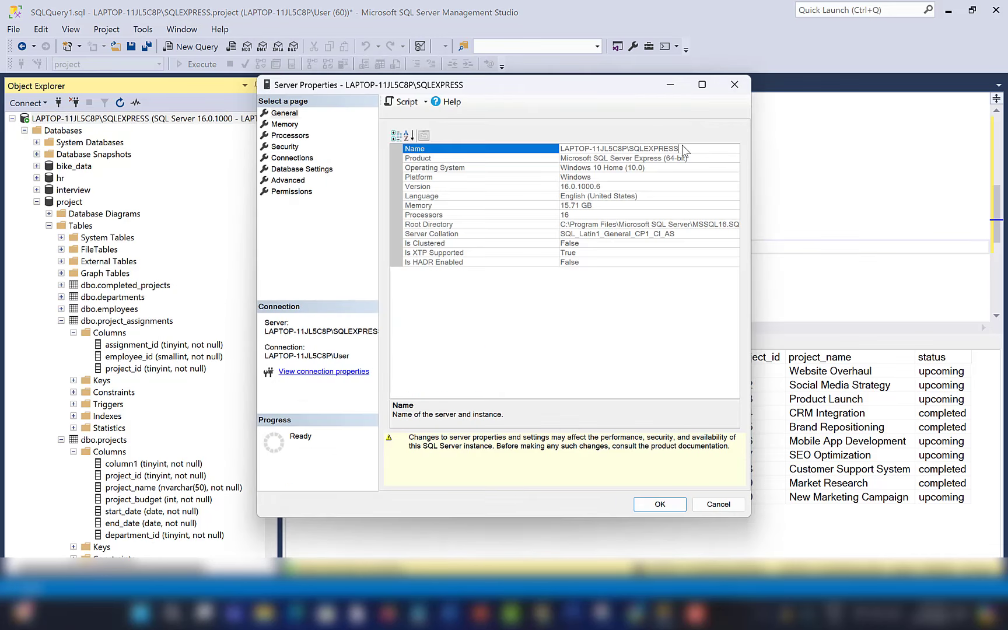
pyautogui.moveTo(682, 150); pyautogui.dragTo(550, 147)
pyautogui.hotkey('ctrl', 'c')
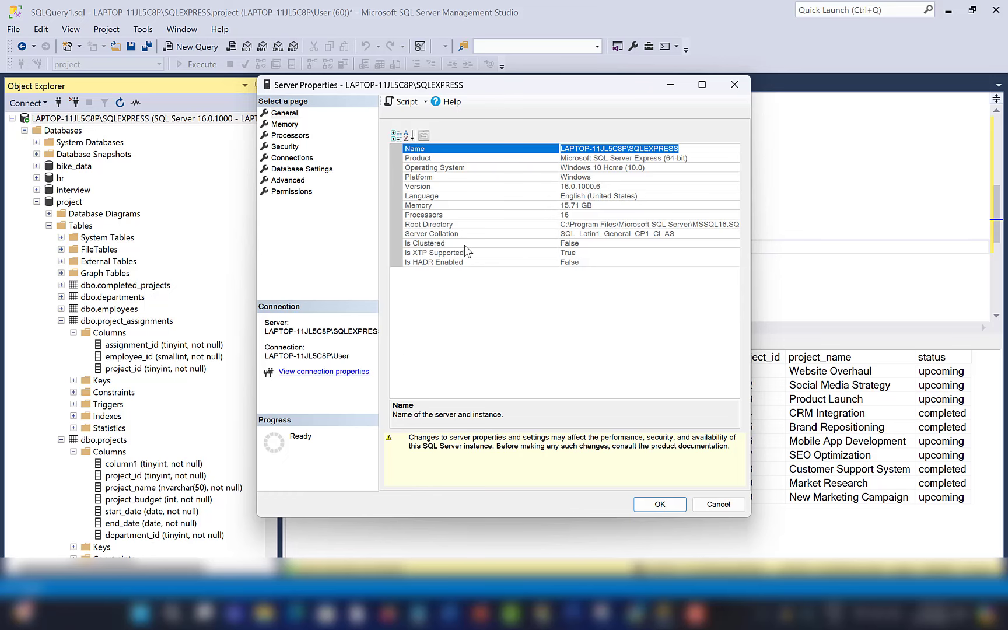
pyautogui.press('Escape')
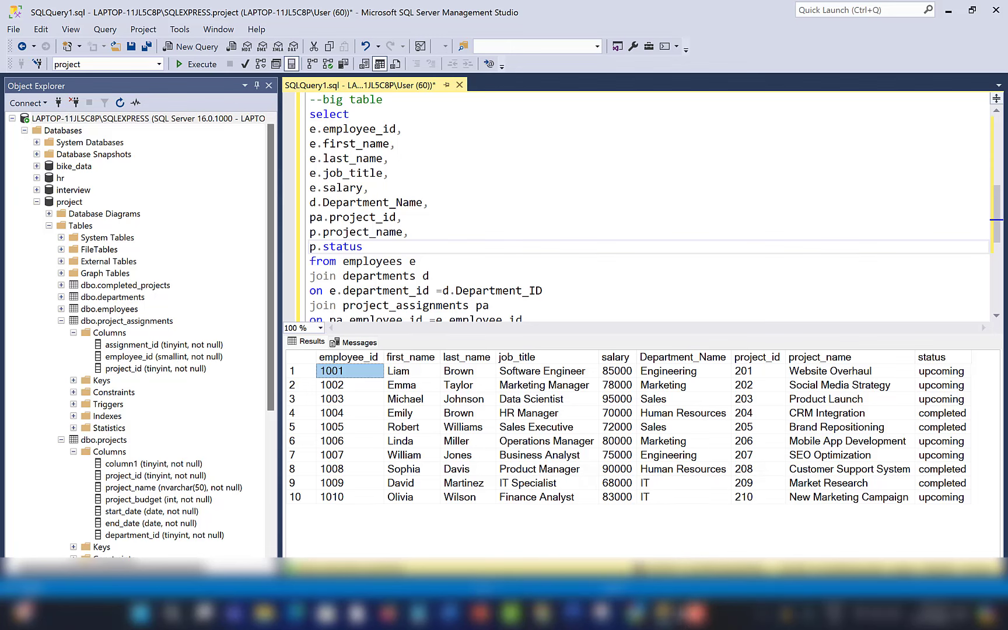
# In Power BI's SQL Server connection, set the server to LAPTOP-11JL5C8P\SQLEXPRESS and the database to project
pyautogui.moveTo(695, 619)
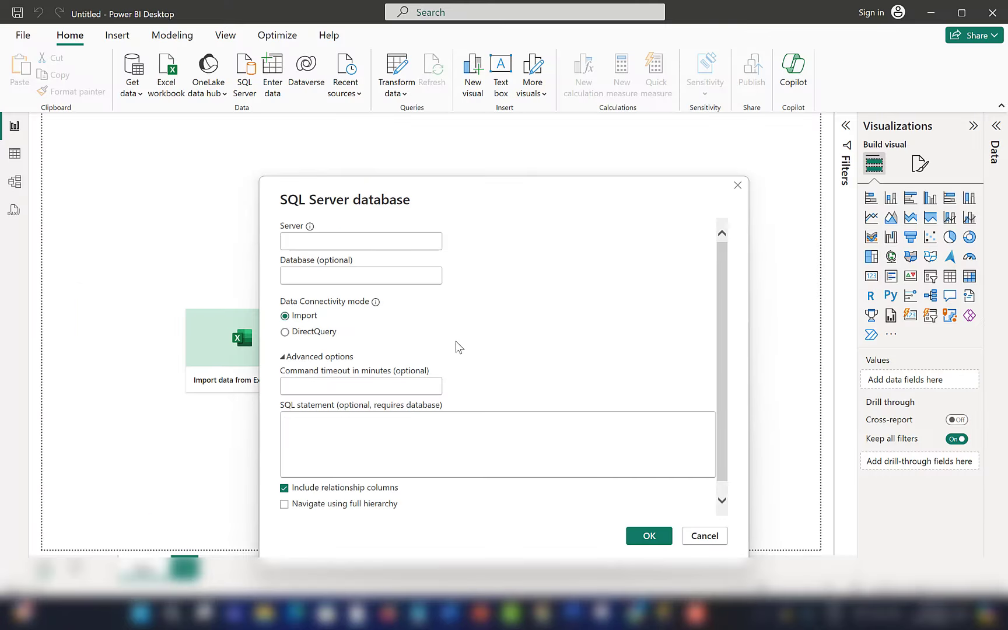
pyautogui.click(342, 238)
pyautogui.hotkey('ctrl', 'v')
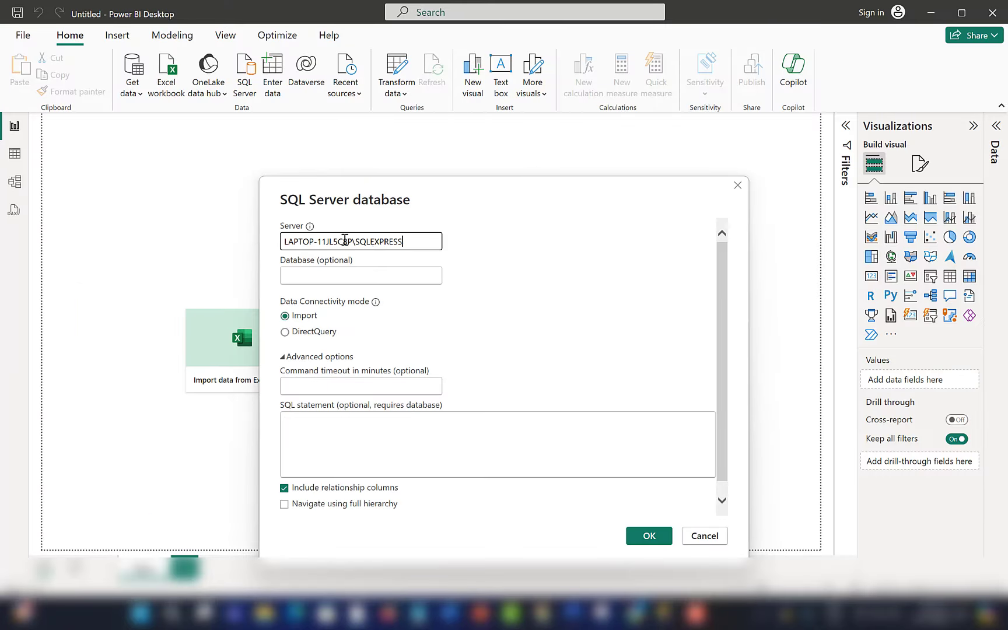
pyautogui.click(391, 269)
pyautogui.write('project')
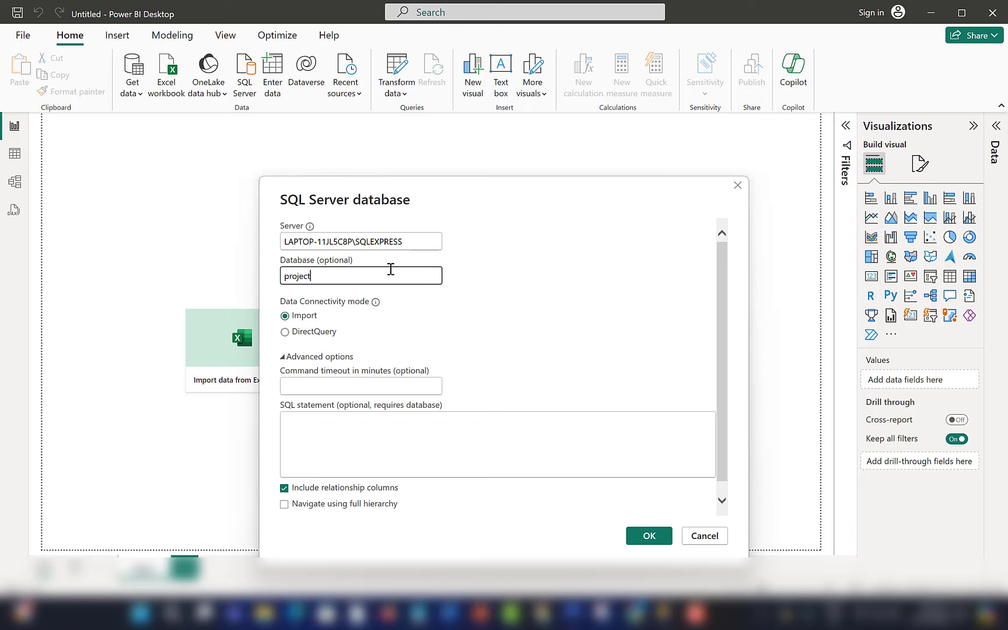
# Switch to SQL Server Management Studio and copy the whole query, from the project status comment through the big table joins
pyautogui.hotkey('alt', 'Tab')
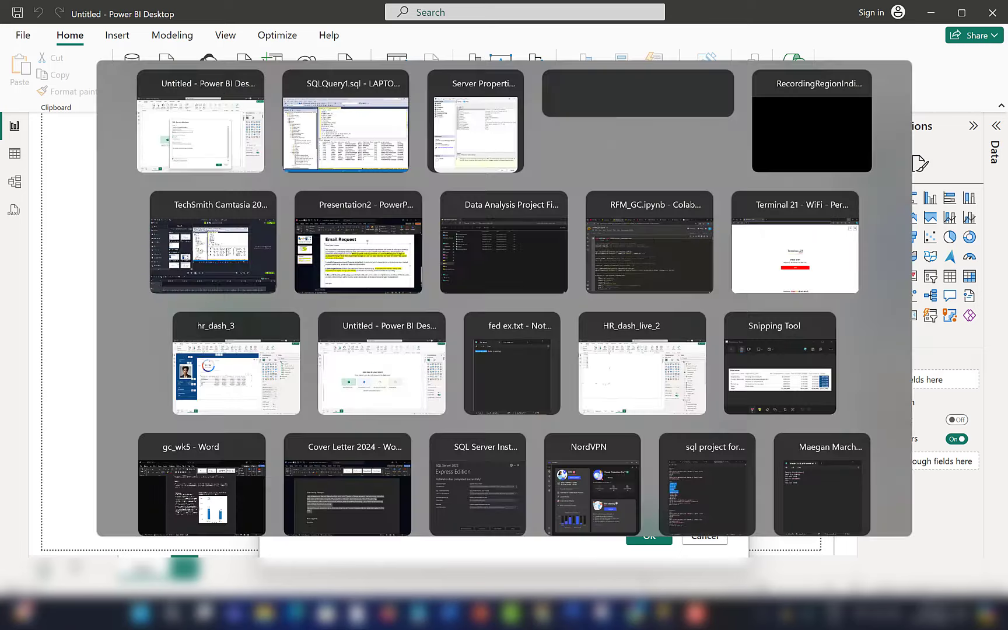
pyautogui.click(517, 290)
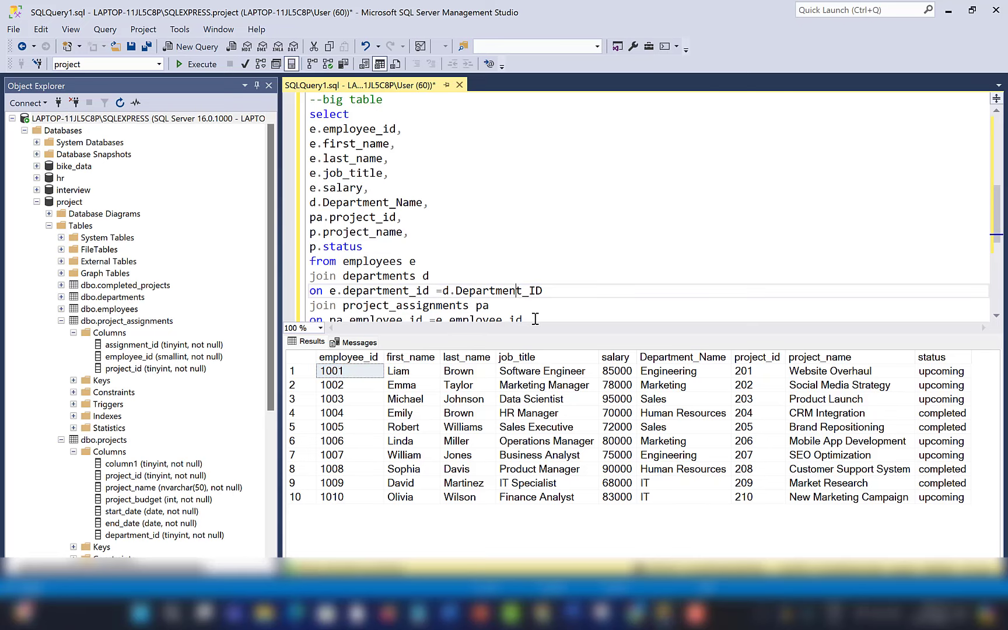
pyautogui.scroll(-1, 526, 295)
pyautogui.scroll(7, 525, 298)
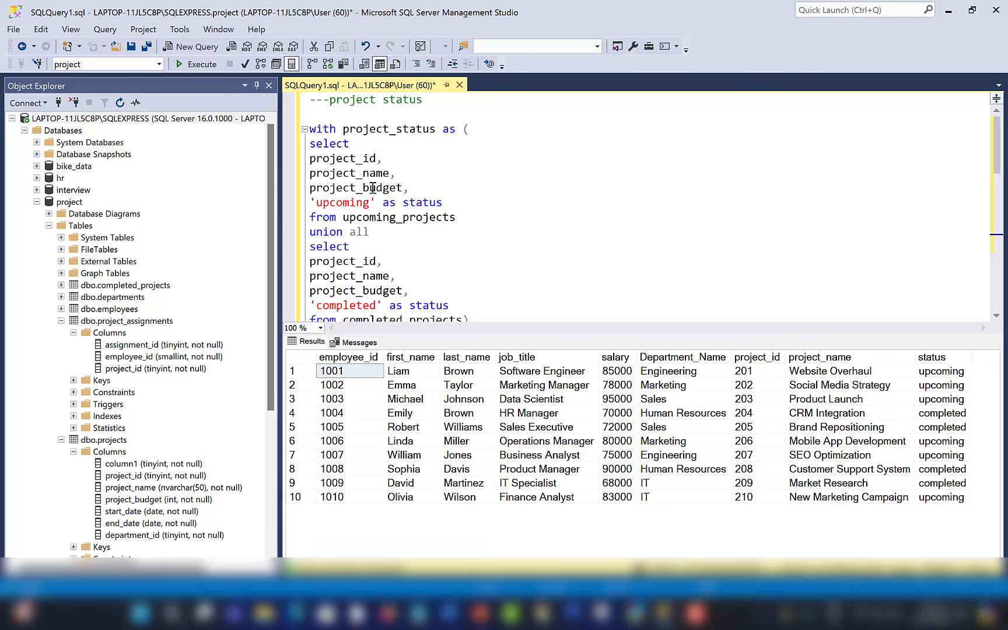
pyautogui.click(304, 107)
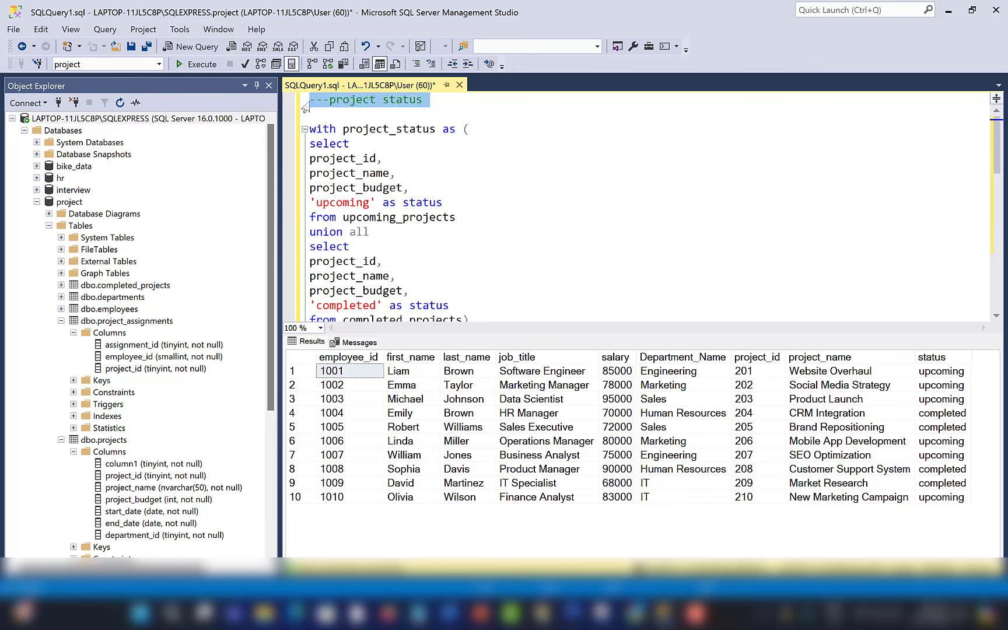
pyautogui.click(311, 100)
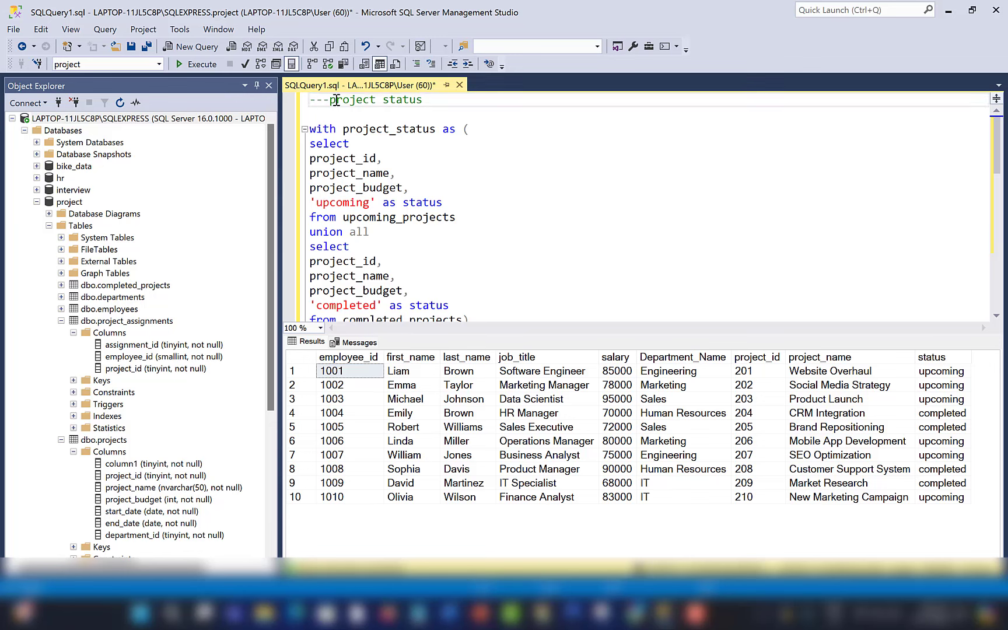
pyautogui.moveTo(312, 102); pyautogui.dragTo(561, 247)
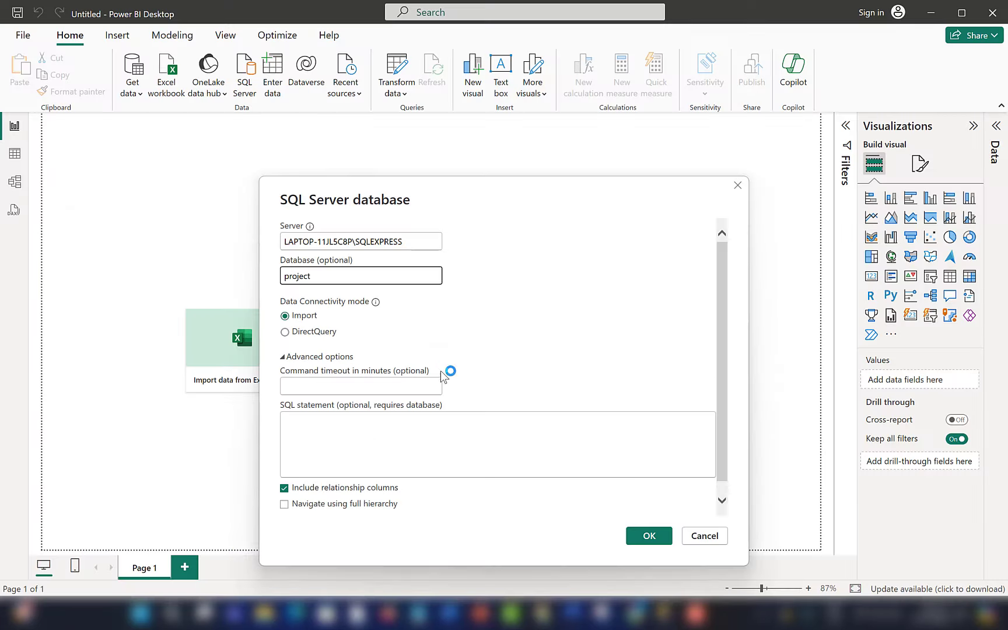
# In Power BI's SQL Server connection, paste the copied query as the SQL statement, load the data and expand Query1's fields
pyautogui.click(358, 443)
pyautogui.hotkey('ctrl', 'v')
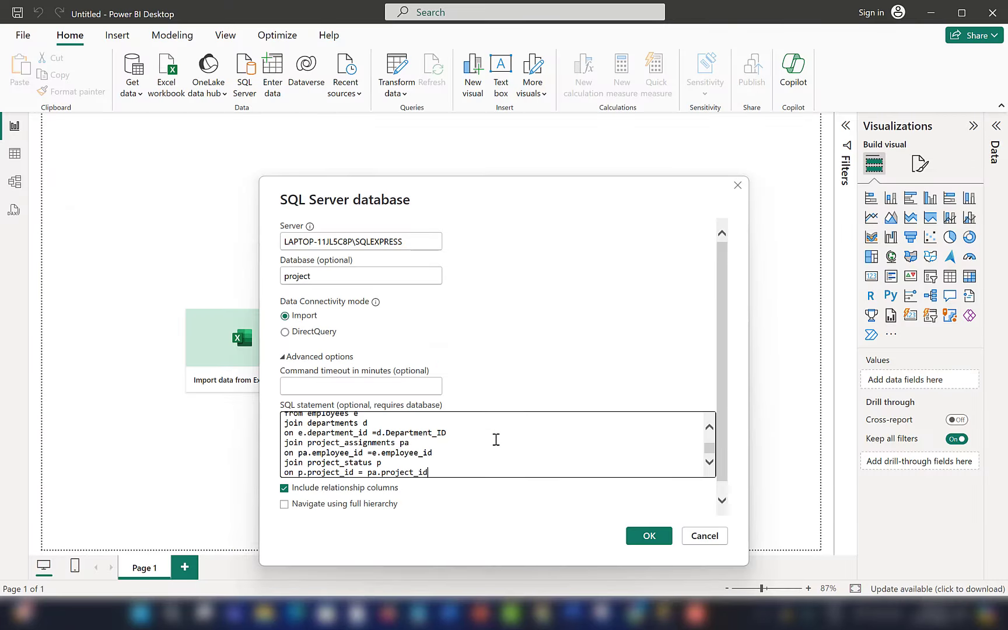
pyautogui.moveTo(710, 450)
pyautogui.mouseDown()
pyautogui.moveTo(711, 441)
pyautogui.moveTo(711, 462)
pyautogui.mouseUp()
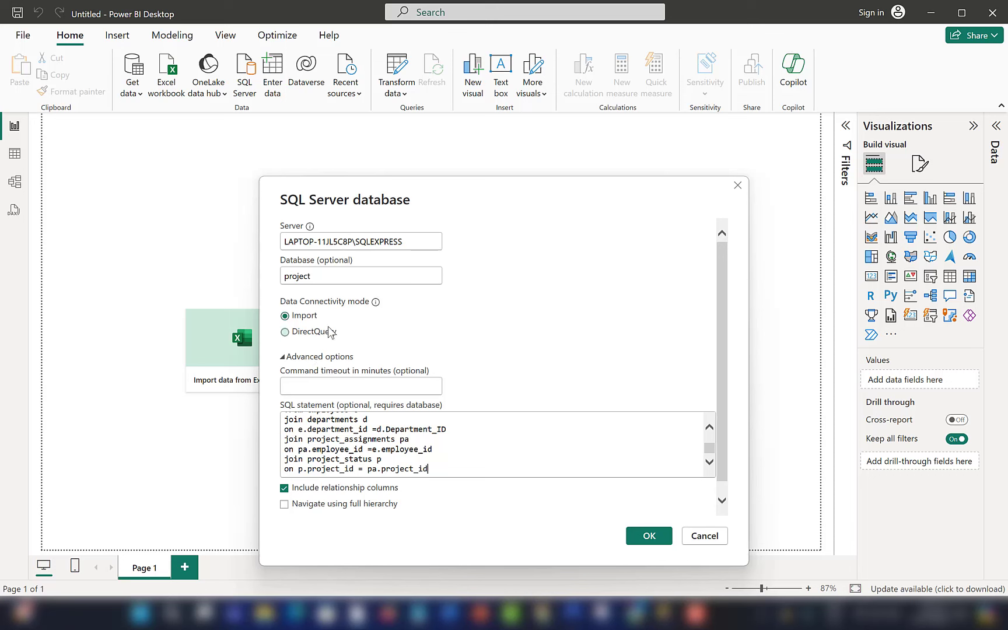
pyautogui.click(649, 540)
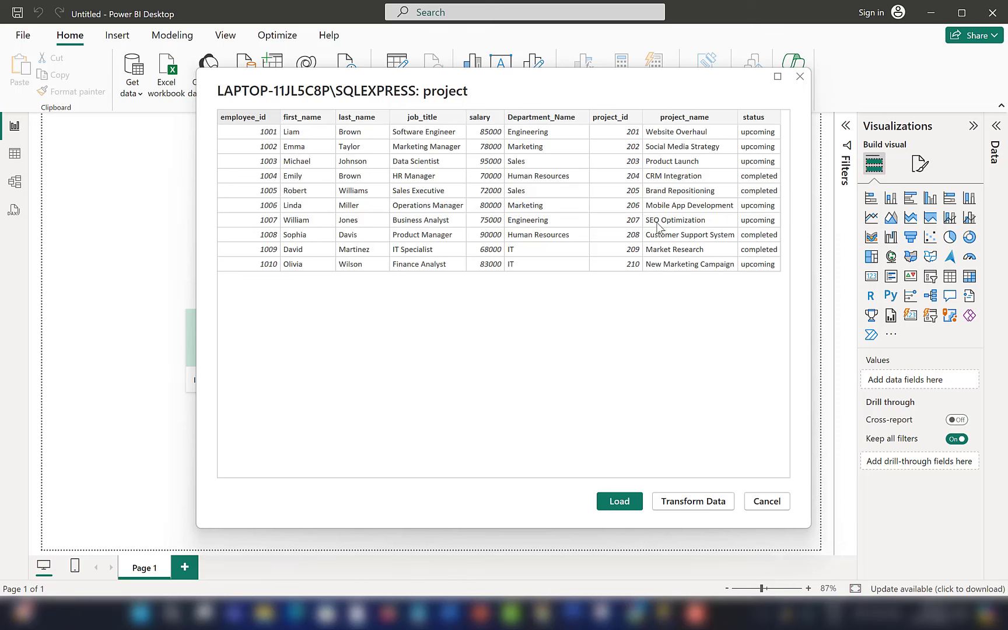
pyautogui.click(619, 503)
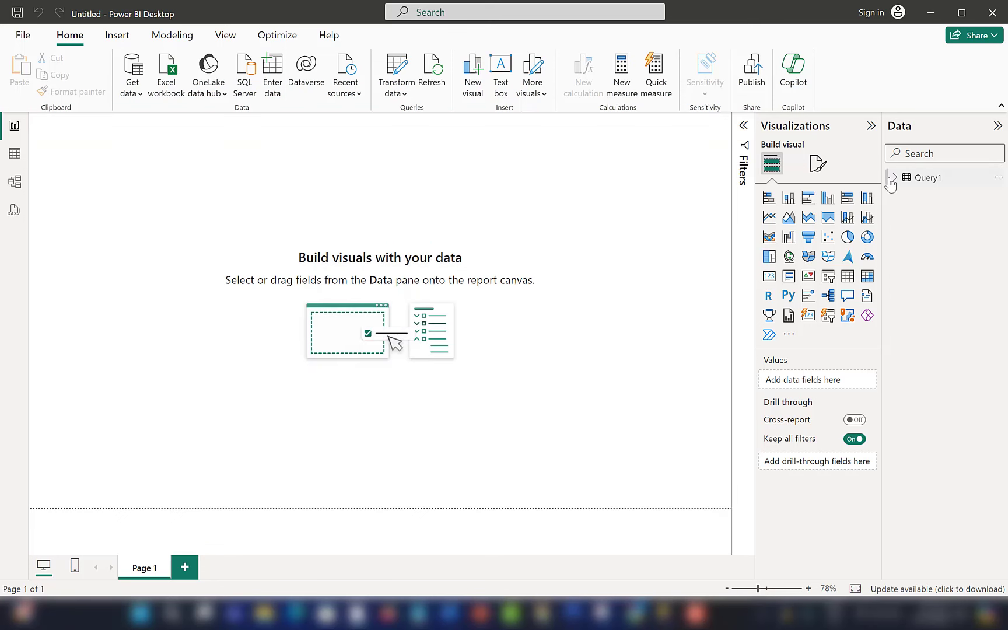
pyautogui.click(895, 178)
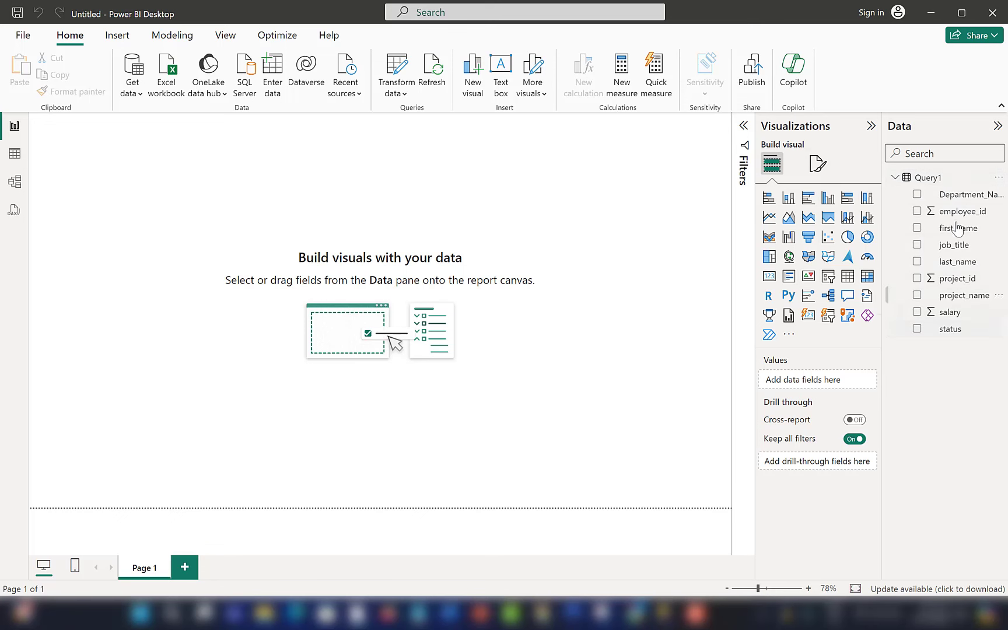
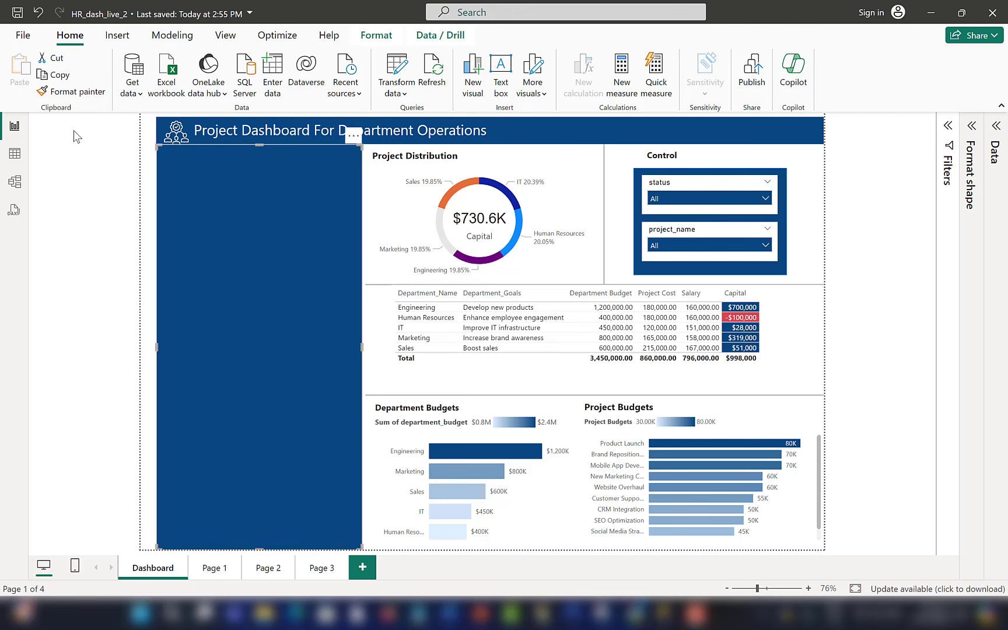
# Review the layout of the reference dashboard in HR_dash_live_2, and return to the untitled report containing Query1
pyautogui.click(144, 181)
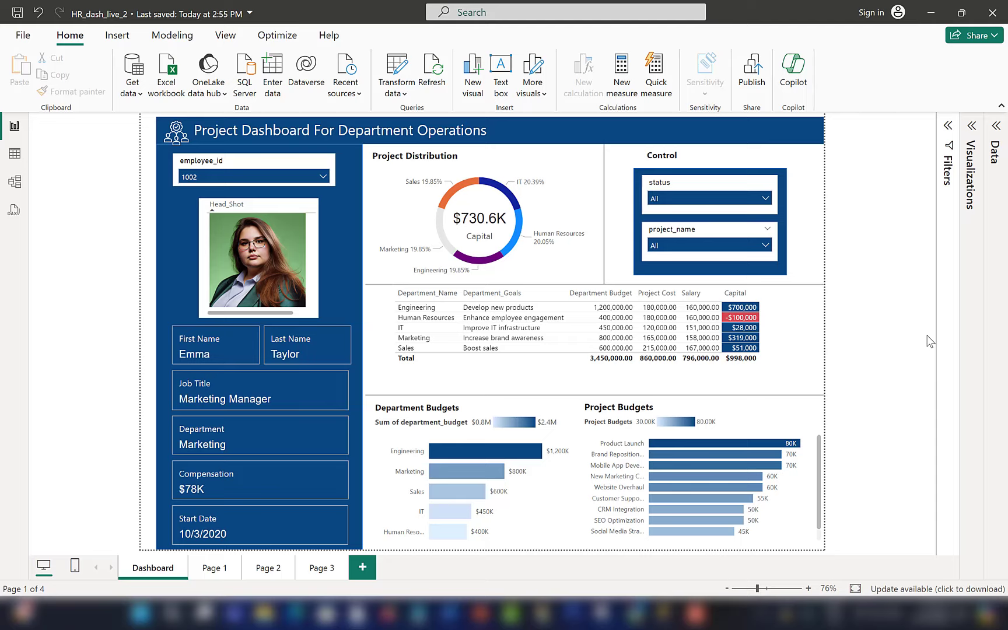
pyautogui.hotkey('alt', 'Tab')
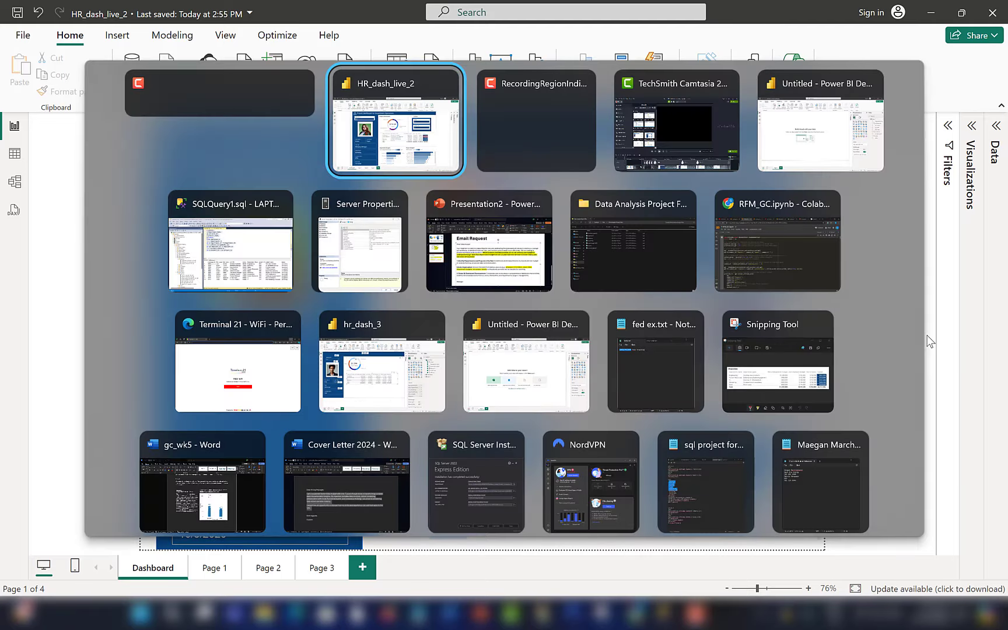
pyautogui.click(842, 134)
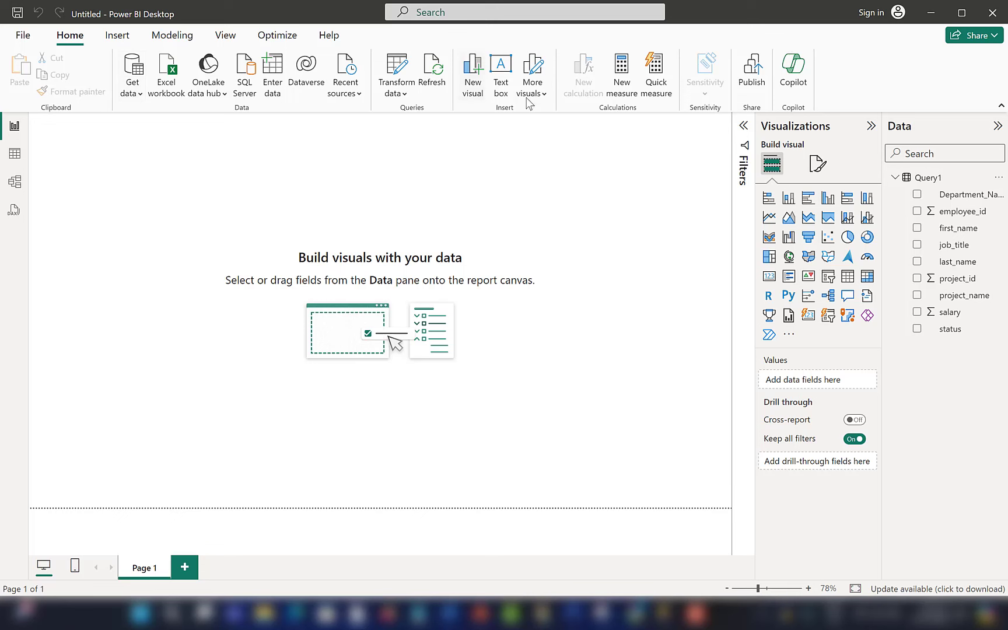
# Insert a rectangle shape and stretch it into a vertical sidebar spanning the page's full height near its left edge
pyautogui.click(117, 40)
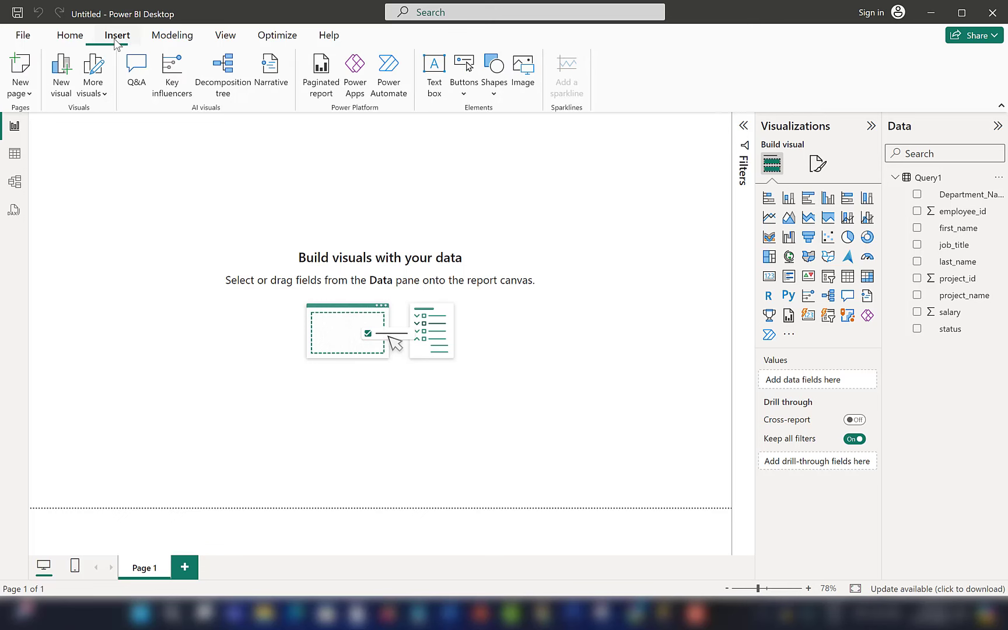
pyautogui.click(495, 92)
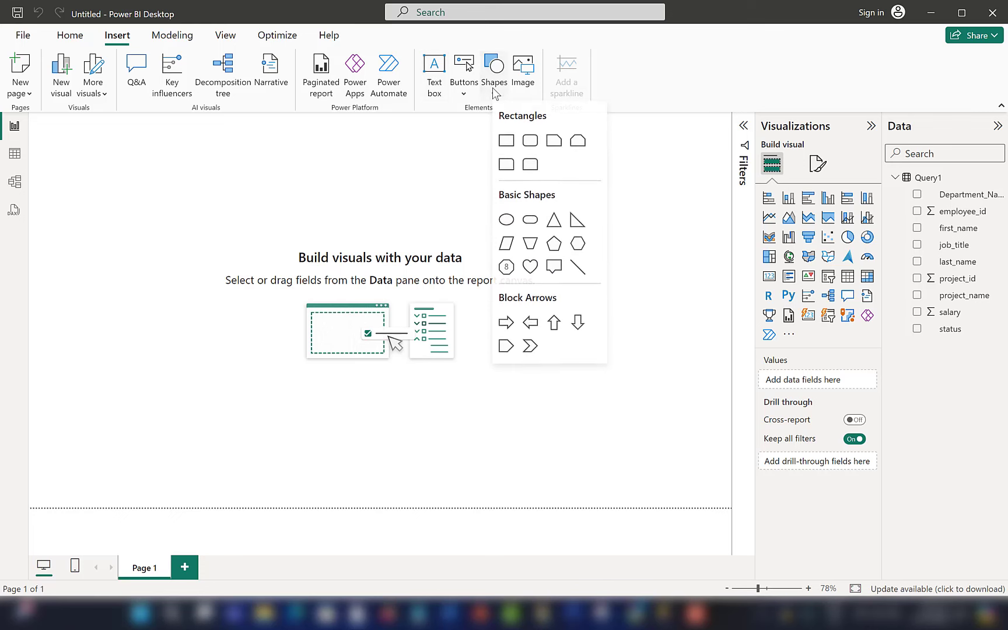
pyautogui.click(506, 140)
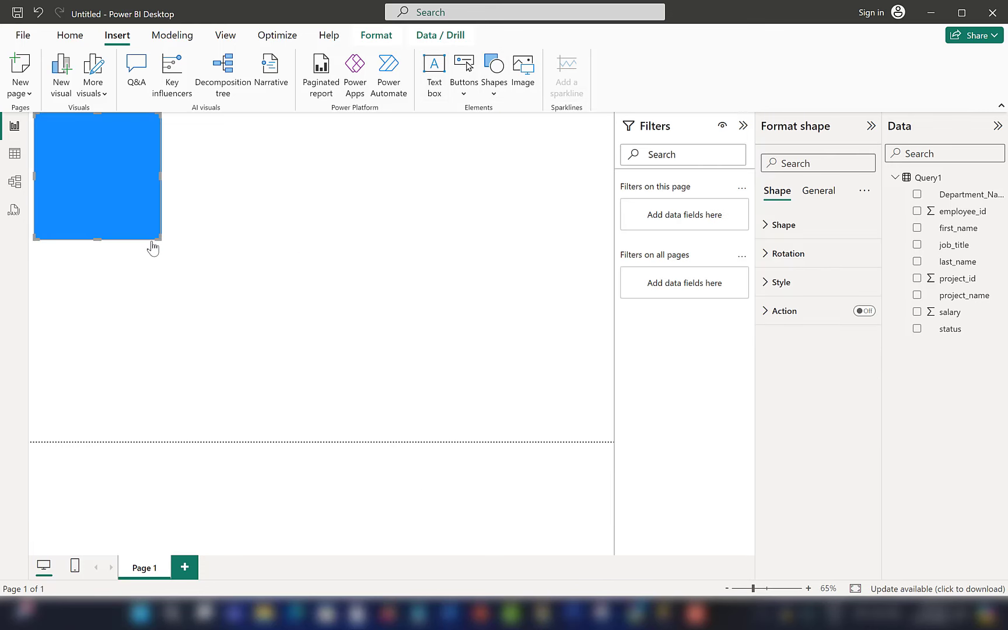
pyautogui.moveTo(158, 238); pyautogui.dragTo(179, 449)
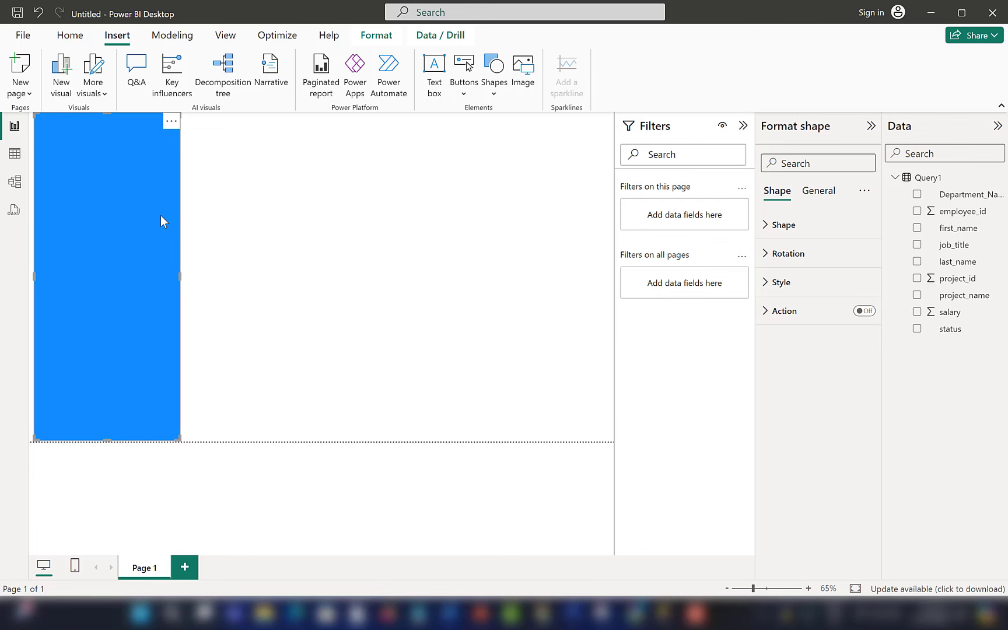
# Duplicate the sidebar rectangle and reshape the copy into a horizontal banner spanning the full width of the page's top
pyautogui.moveTo(161, 216); pyautogui.dragTo(166, 216)
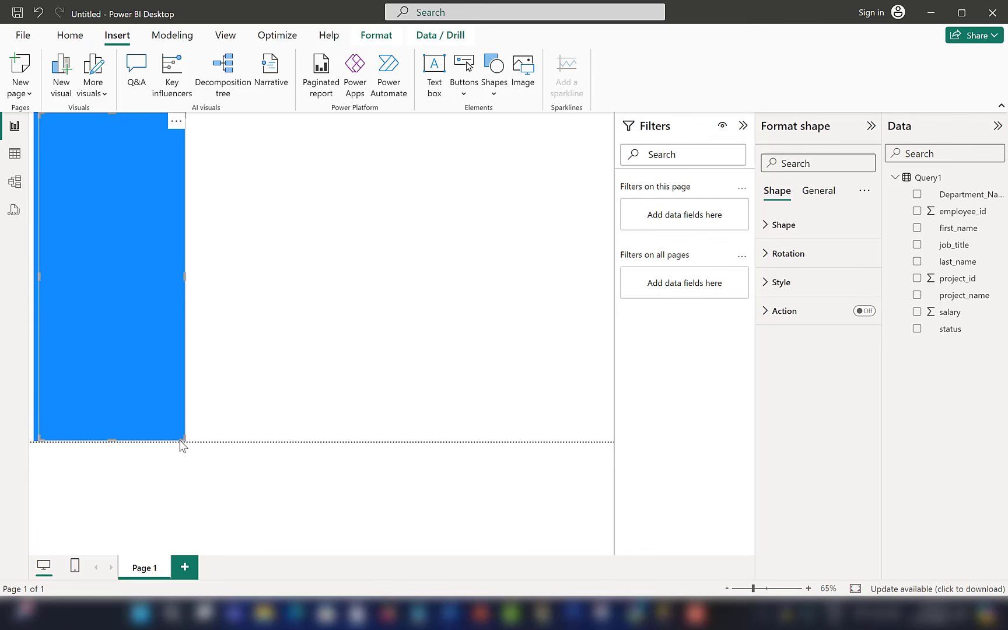
pyautogui.moveTo(181, 446); pyautogui.dragTo(613, 174)
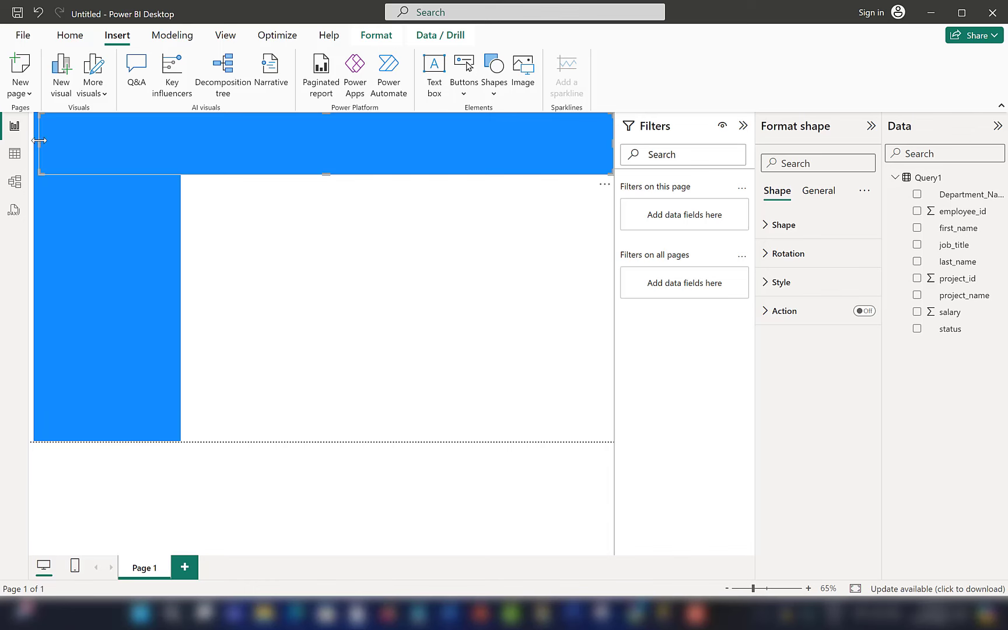
pyautogui.moveTo(39, 141); pyautogui.dragTo(30, 140)
pyautogui.click(243, 487)
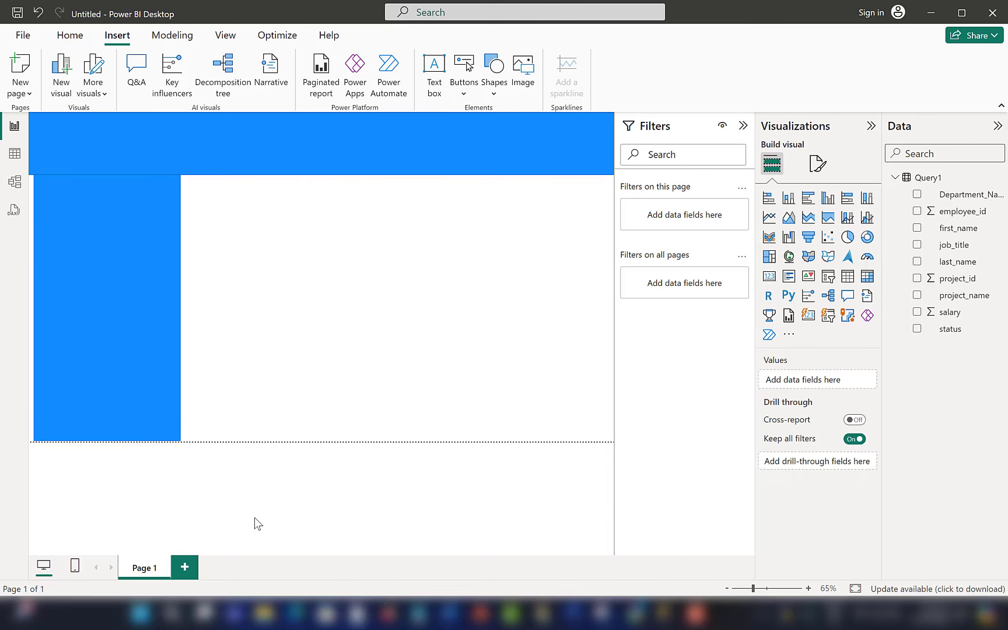
# Send the horizontal banner backward so that it sits behind the vertical sidebar
pyautogui.click(162, 135)
pyautogui.rightClick(163, 135)
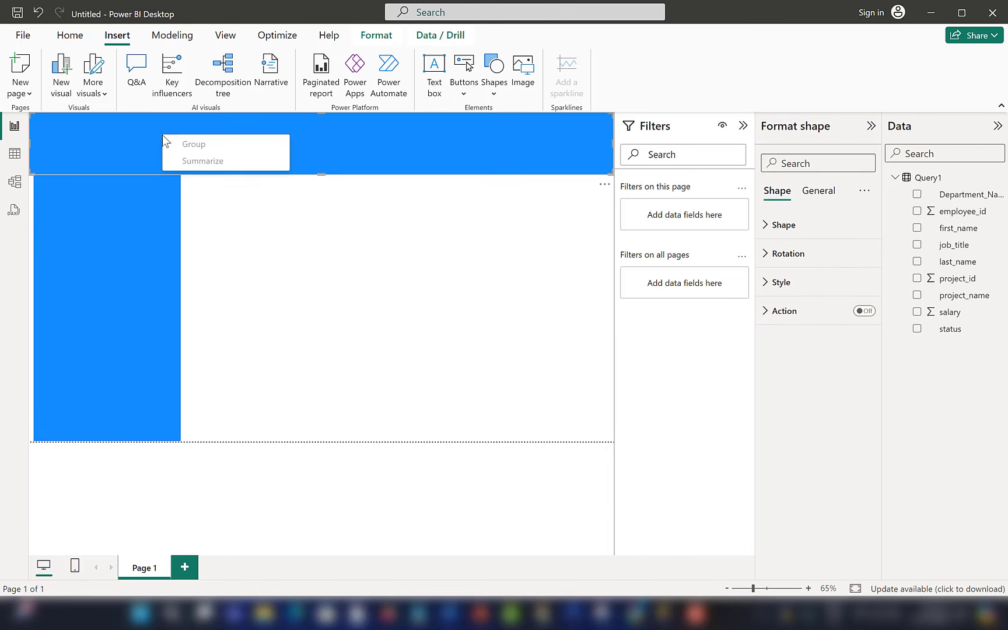
pyautogui.click(376, 142)
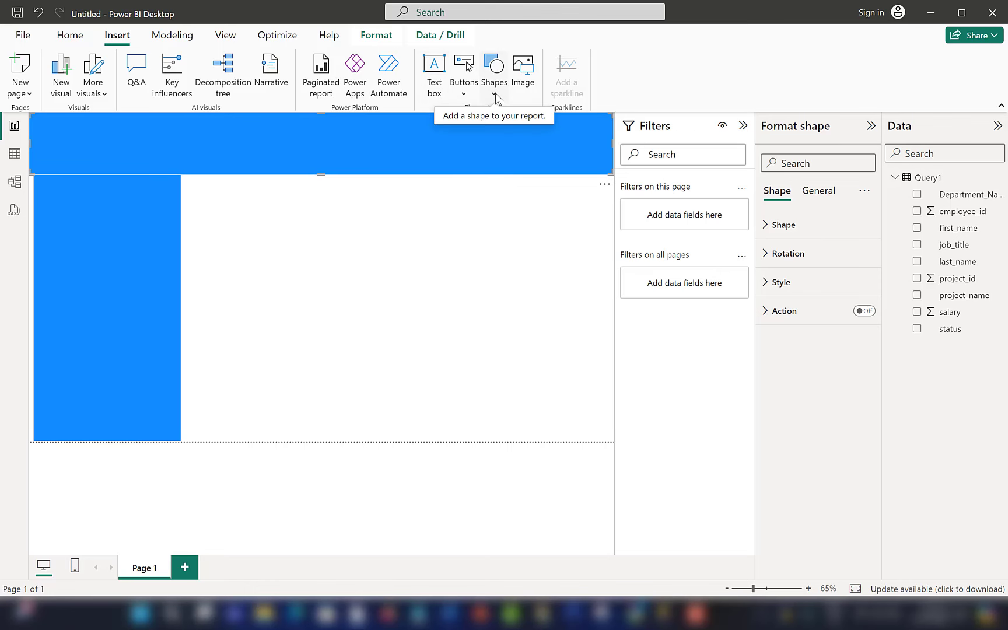
pyautogui.click(373, 35)
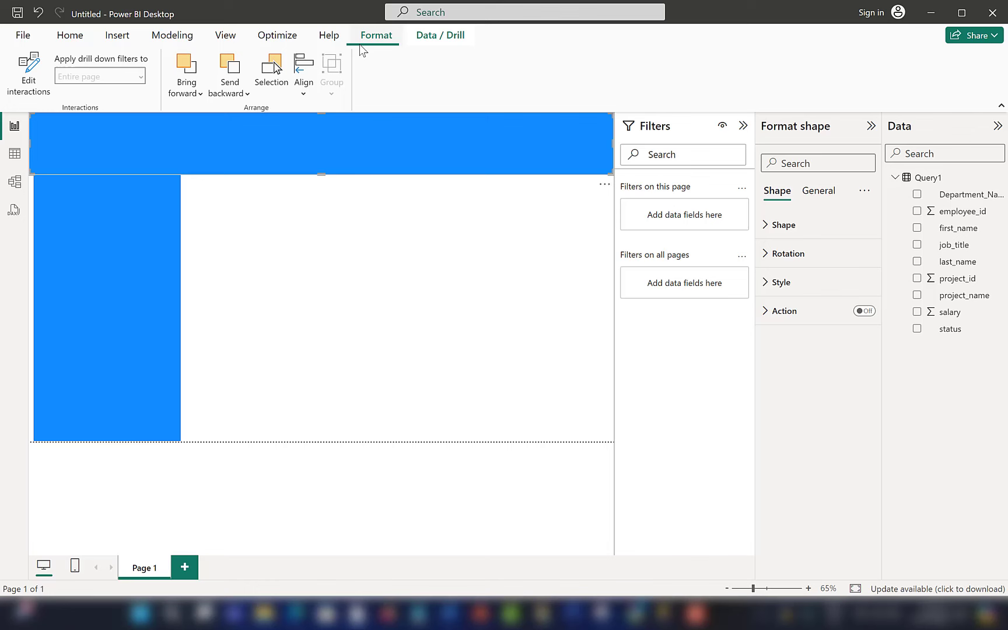
pyautogui.click(250, 100)
pyautogui.click(244, 142)
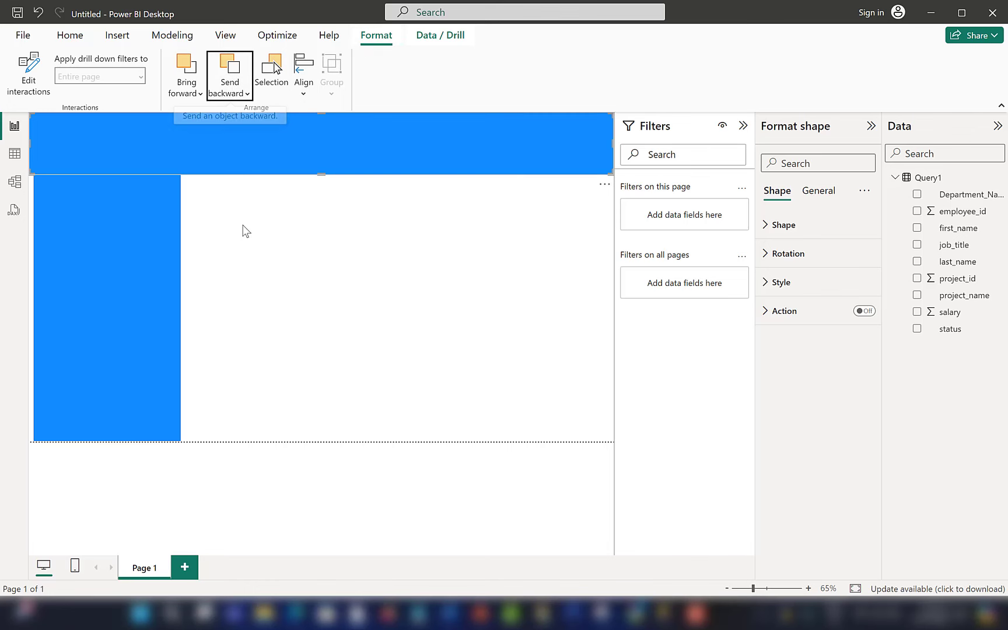
pyautogui.click(255, 382)
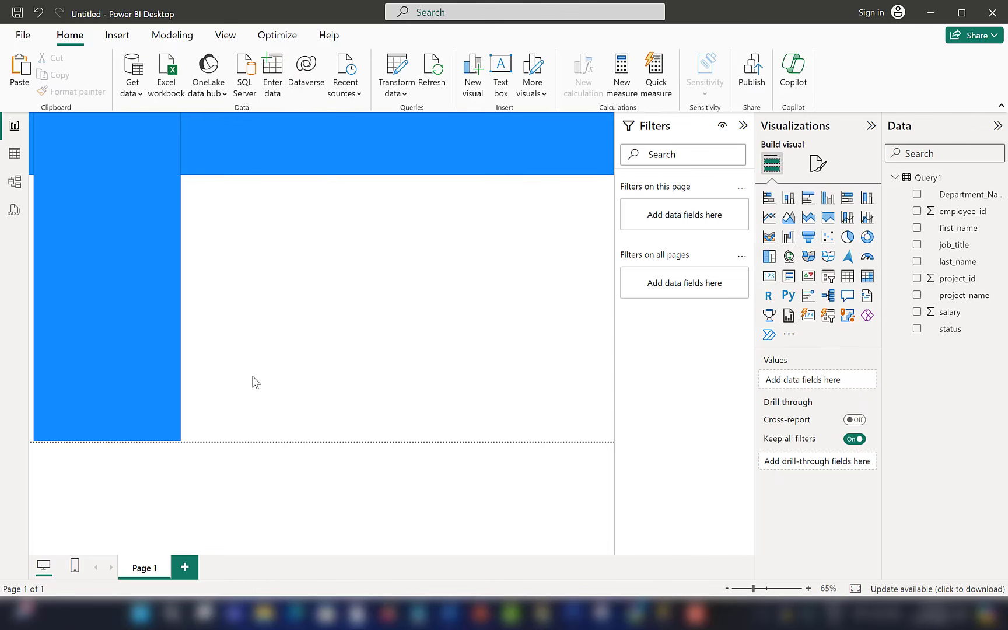
# Extend the vertical sidebar's left side to the page edge so it lines up with the banner
pyautogui.click(179, 309)
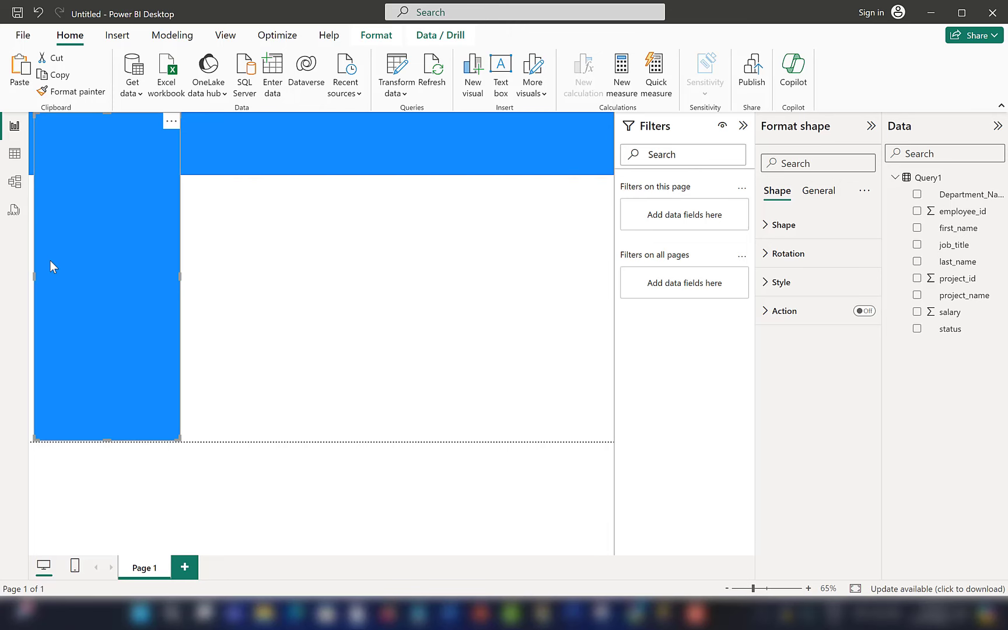
pyautogui.moveTo(32, 275); pyautogui.dragTo(27, 275)
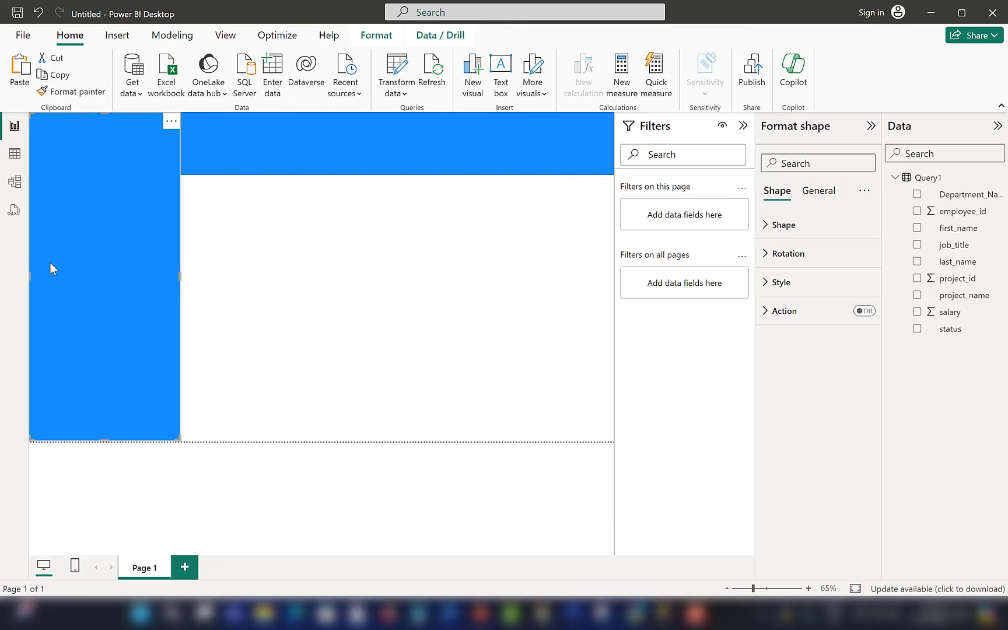
pyautogui.click(284, 151)
pyautogui.click(166, 180)
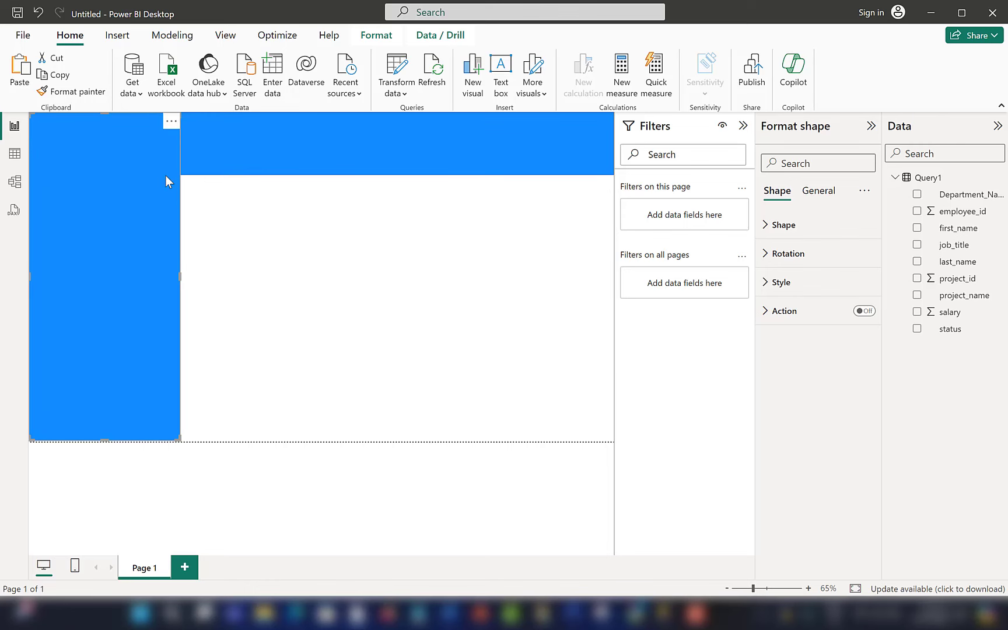
pyautogui.click(272, 262)
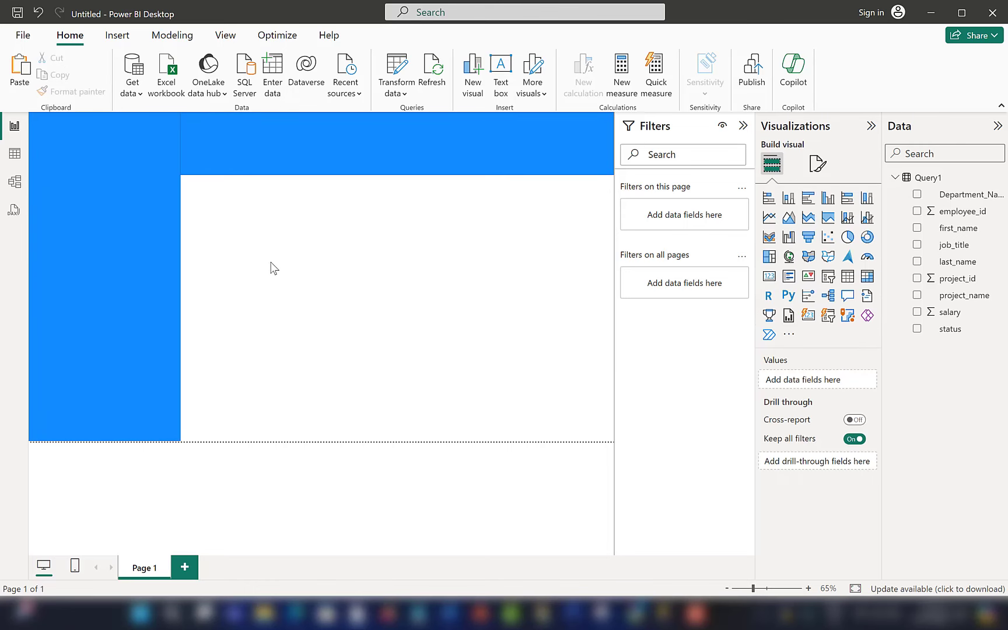
# Select both the sidebar and the banner and change their fill color to dark blue
pyautogui.hotkey('ctrl', 'a')
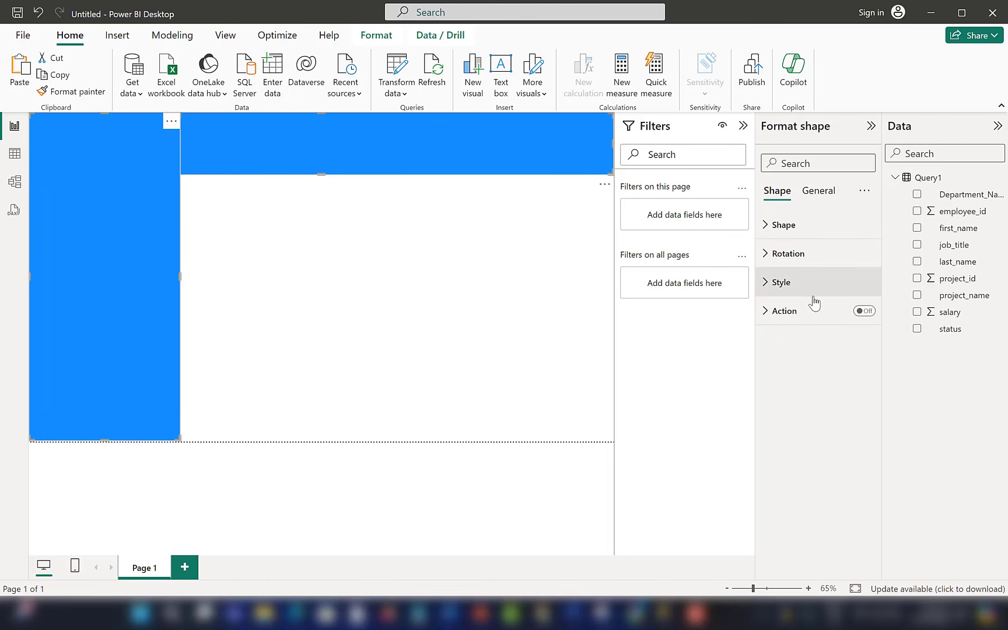
pyautogui.click(814, 294)
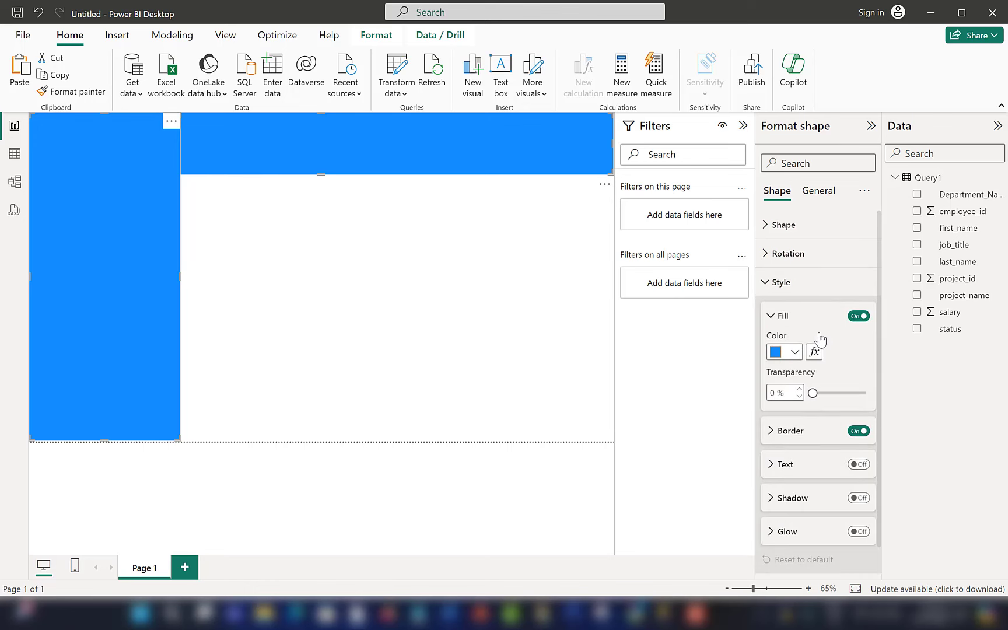
pyautogui.click(793, 352)
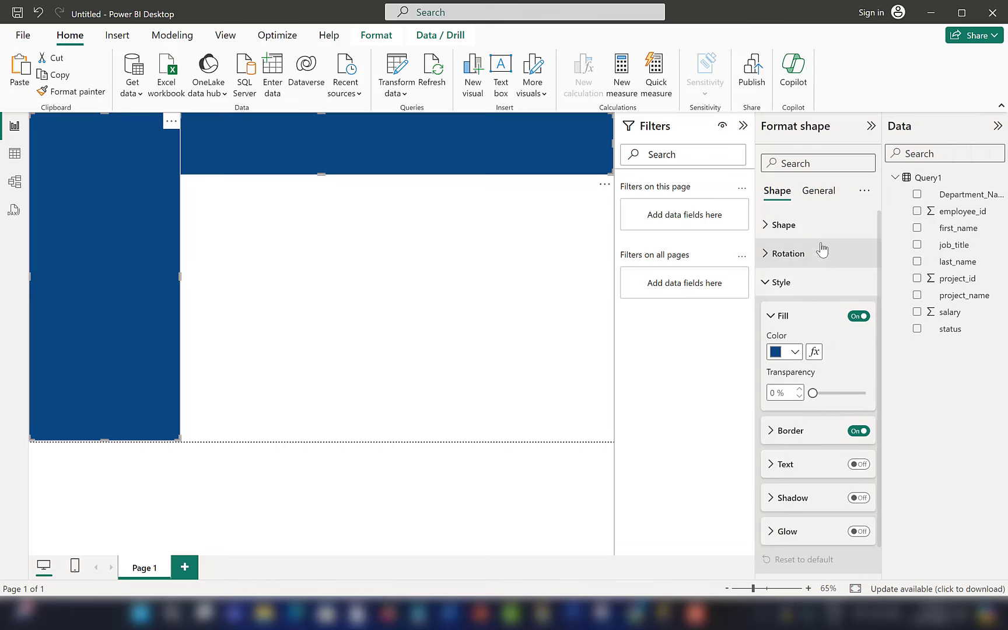
pyautogui.click(824, 242)
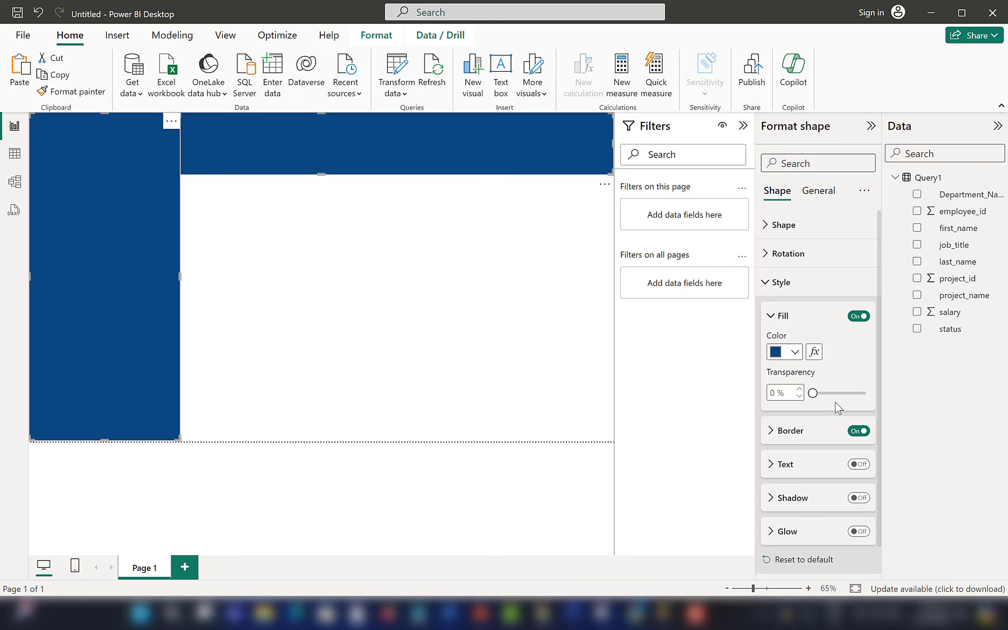
# Turn off the border on both the sidebar and banner shapes, then deselect them
pyautogui.click(853, 431)
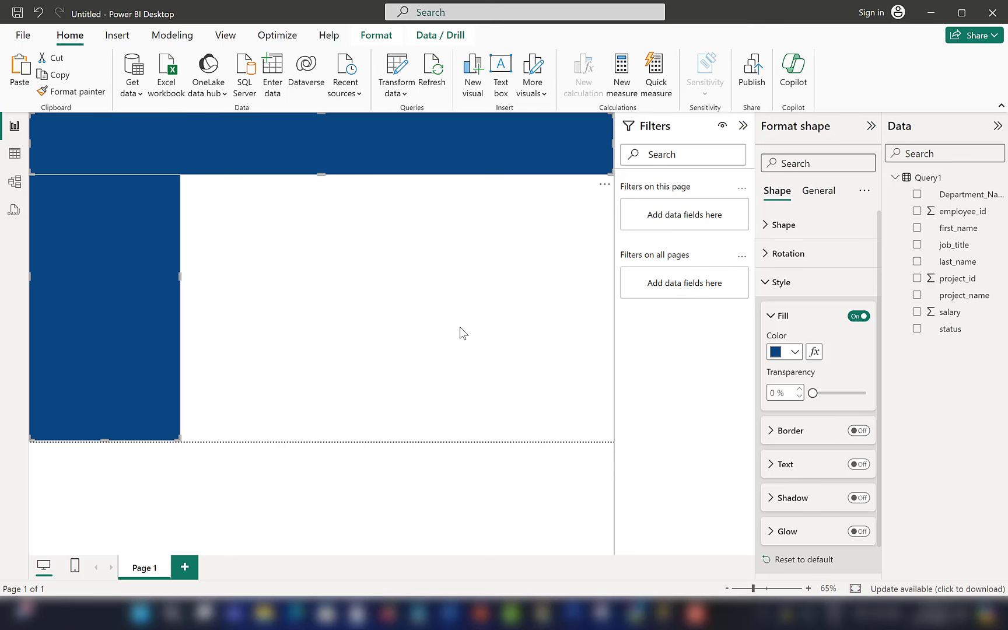
pyautogui.click(271, 291)
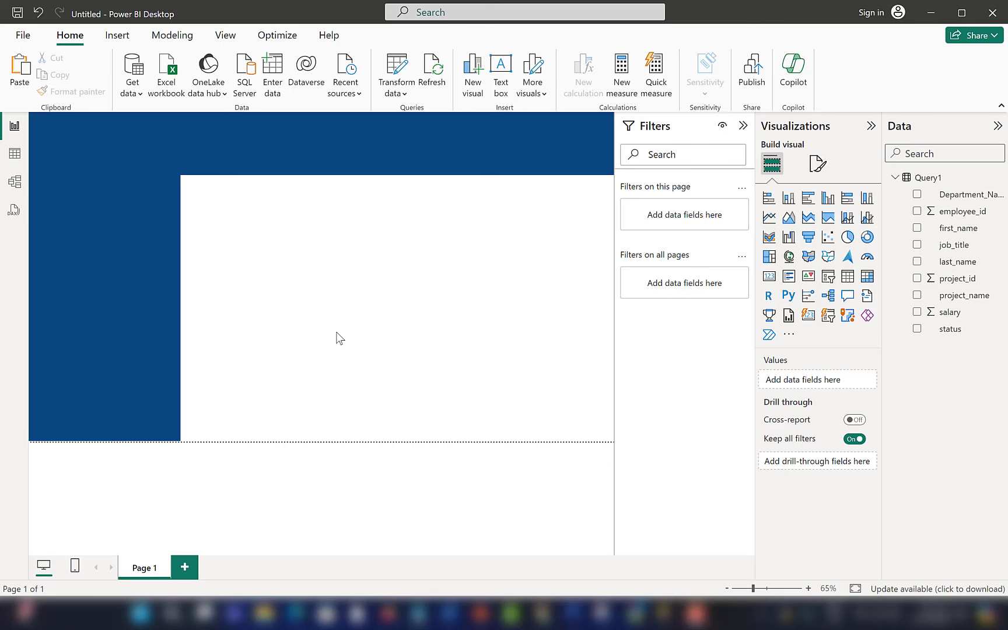
# Import the Head_Shots CSV file from the Data Analysis Project Files folder and load it into the report
pyautogui.click(132, 88)
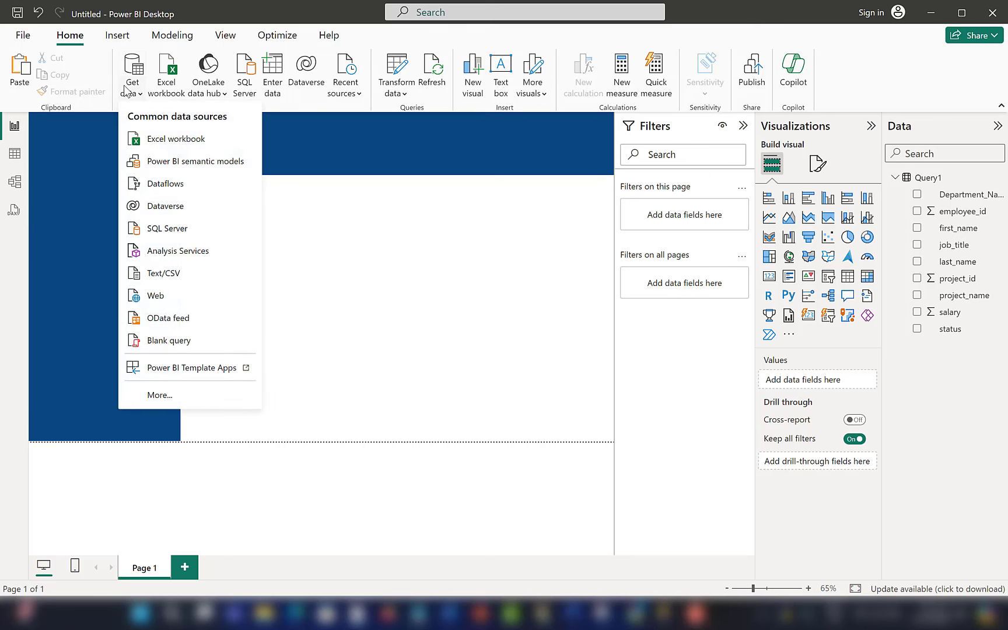
pyautogui.click(177, 275)
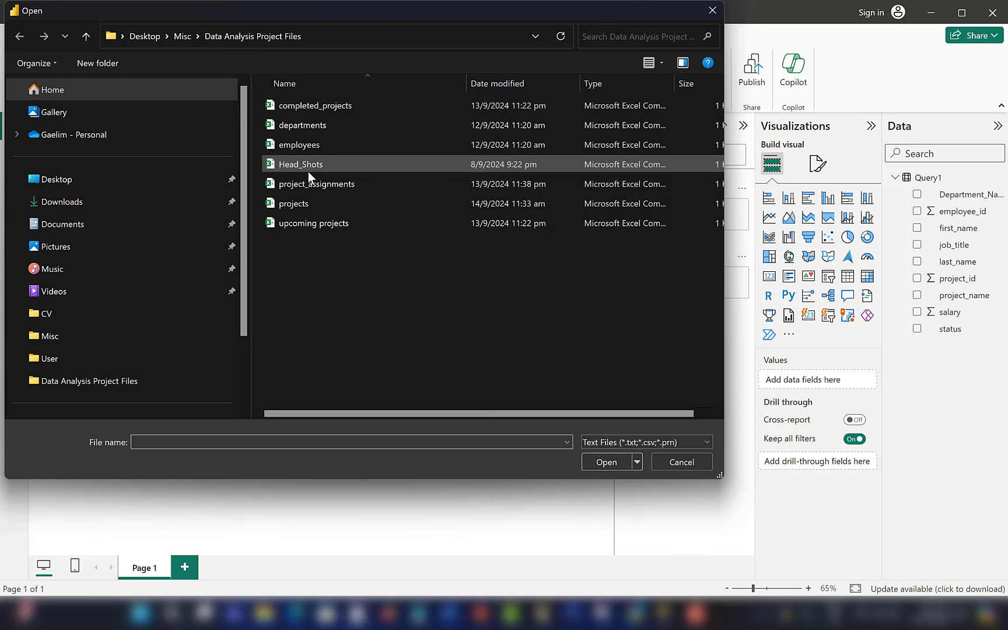
pyautogui.doubleClick(308, 172)
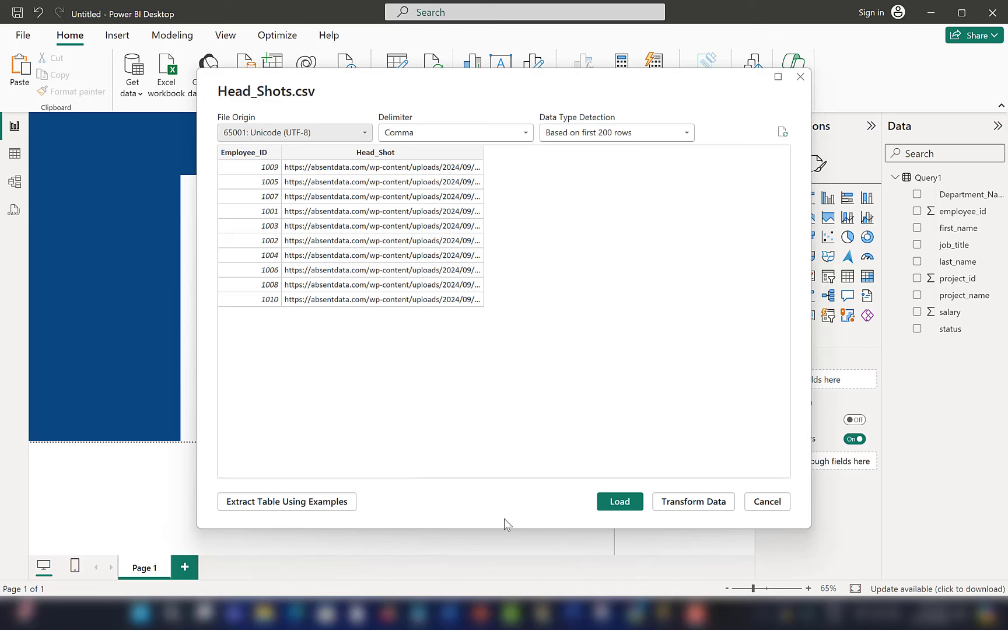
pyautogui.click(619, 503)
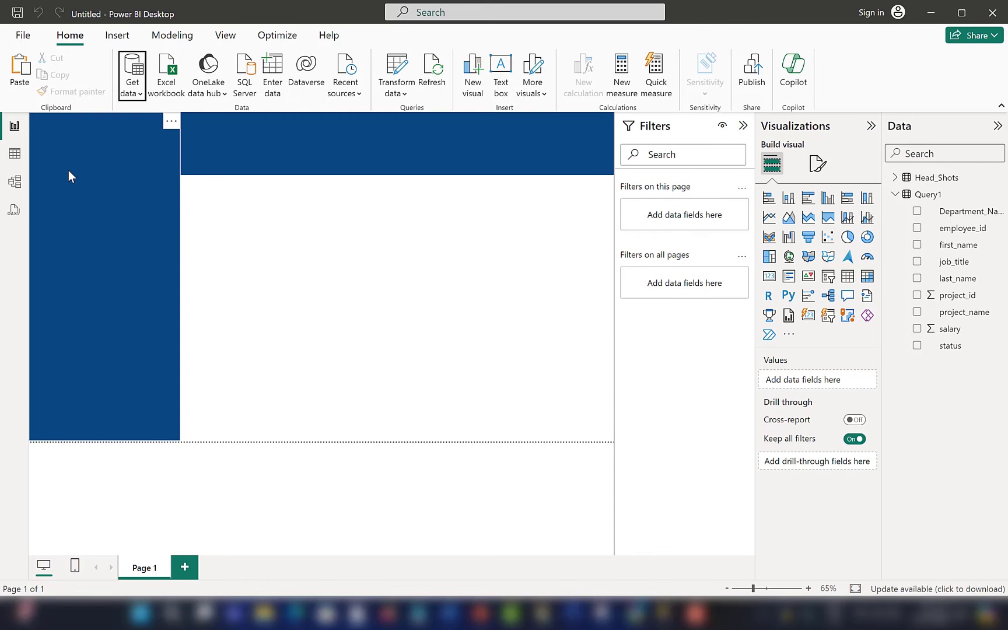
# In the data model, move the Head_Shots table away from Query1 and examine the relationship between the two tables
pyautogui.click(15, 183)
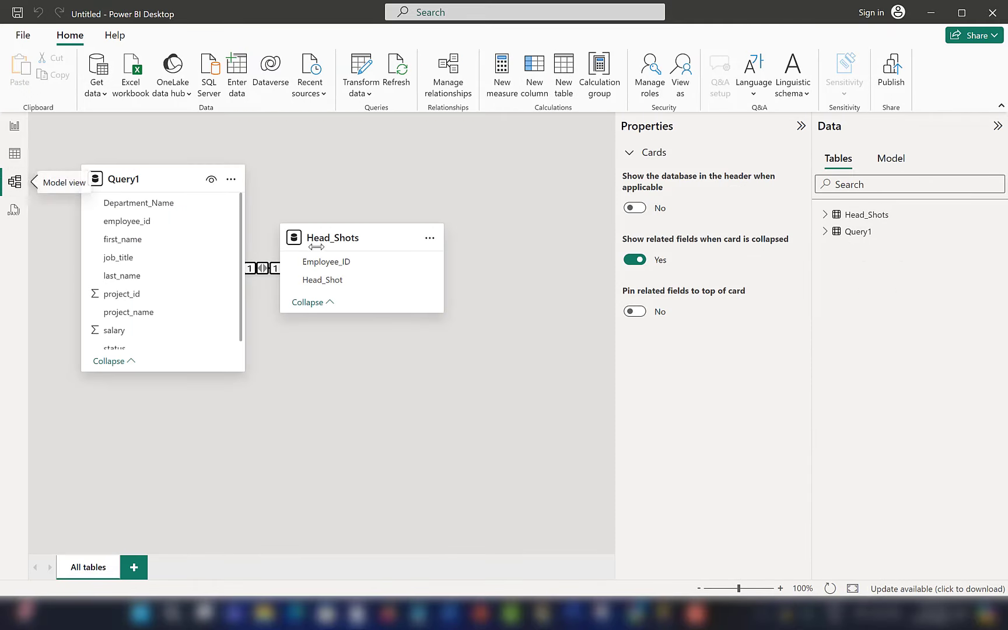
pyautogui.moveTo(330, 243); pyautogui.dragTo(404, 339)
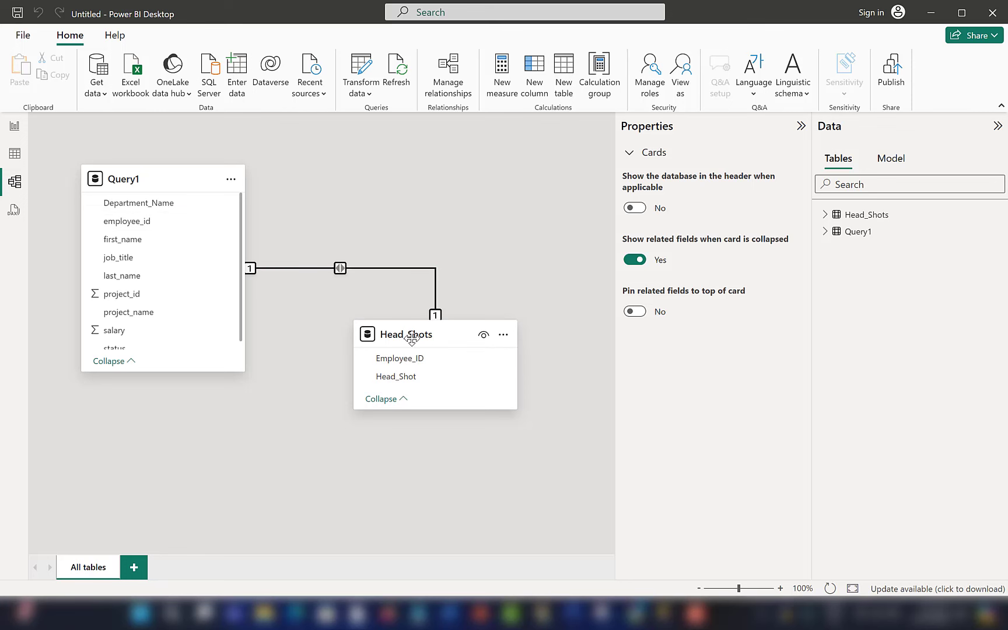
pyautogui.click(338, 269)
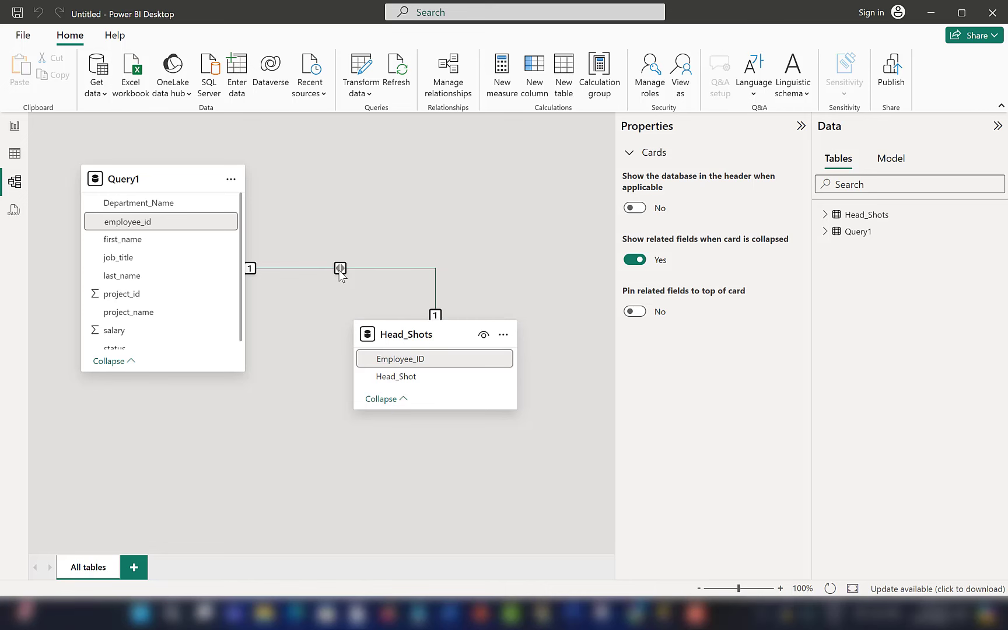
# Return to the report and set the data category of the Head_Shot column to Image URL
pyautogui.click(14, 128)
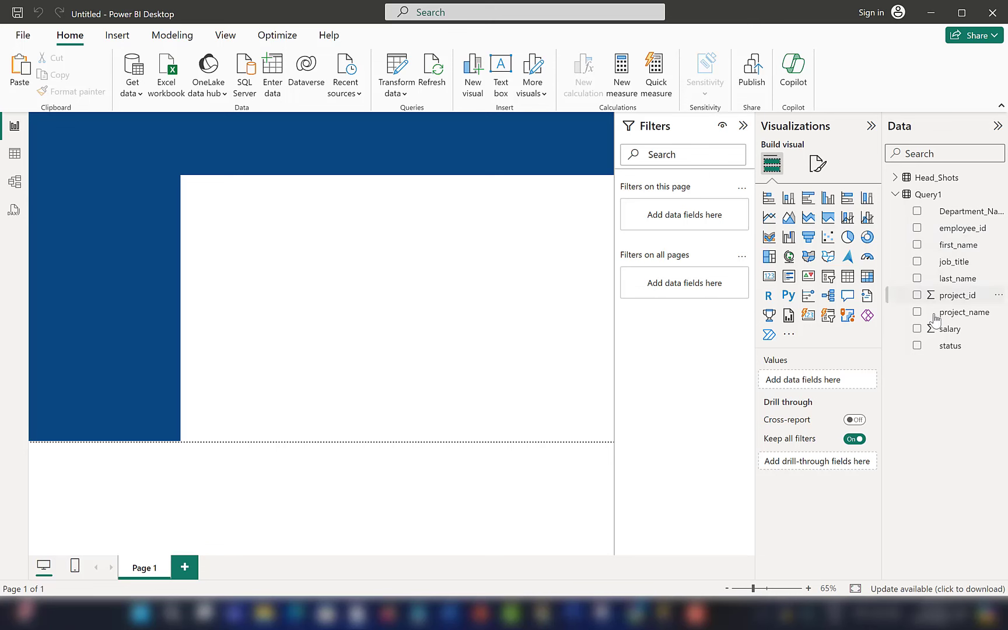
pyautogui.click(896, 198)
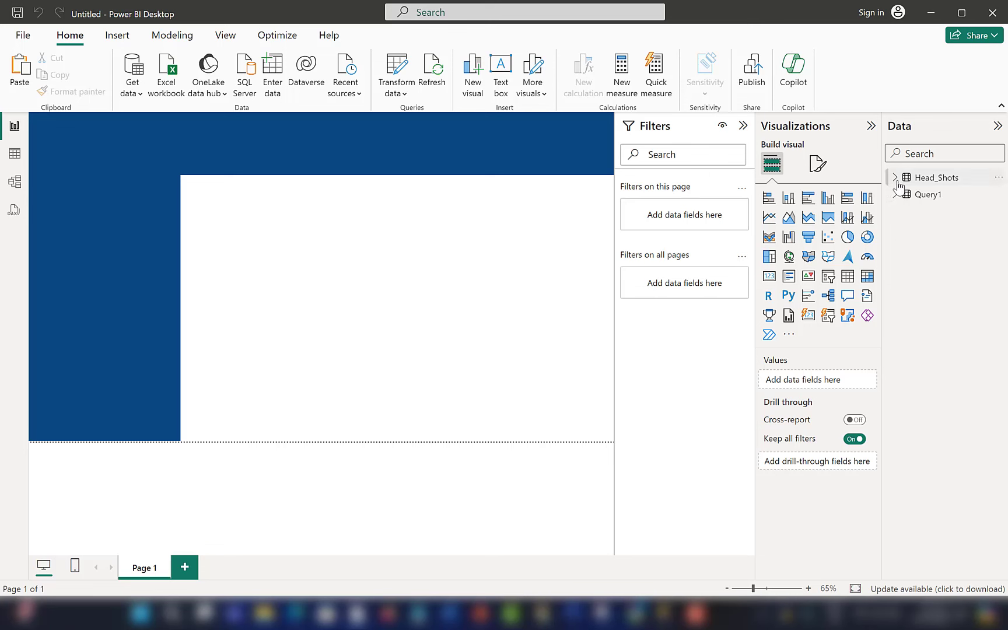
pyautogui.click(896, 178)
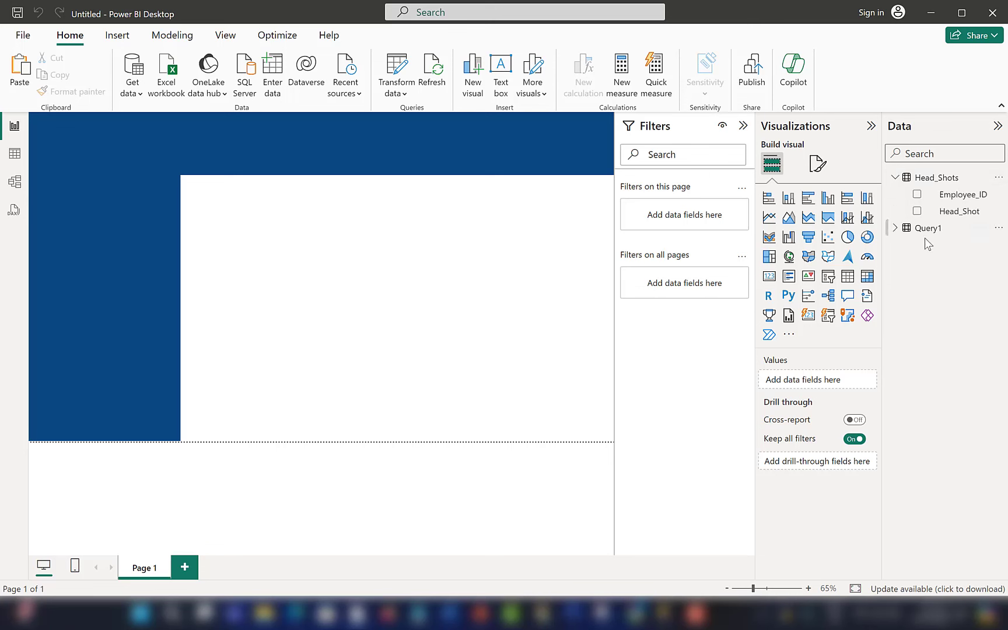
pyautogui.click(950, 216)
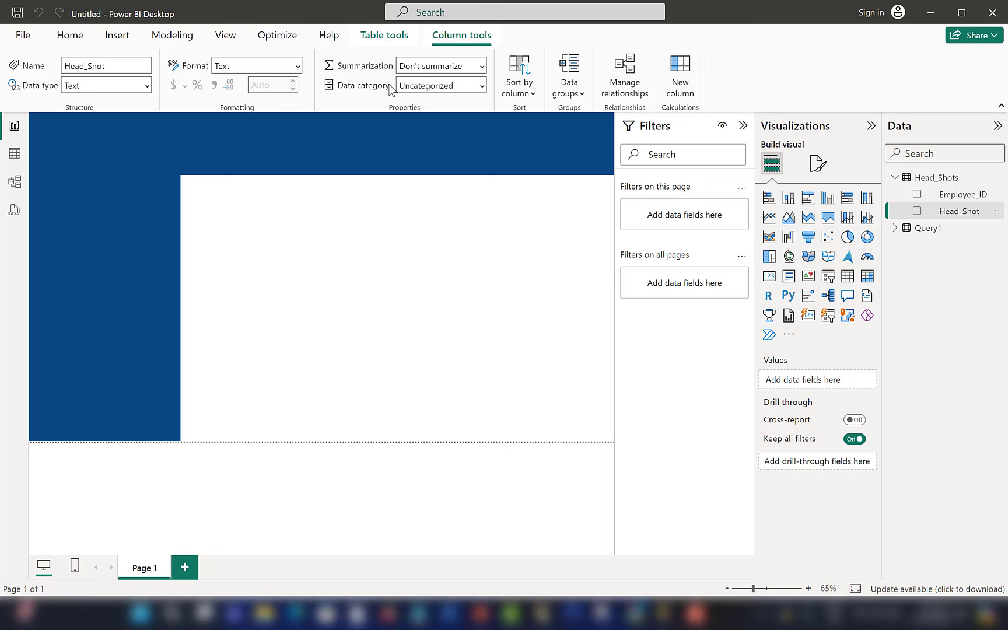
pyautogui.click(482, 87)
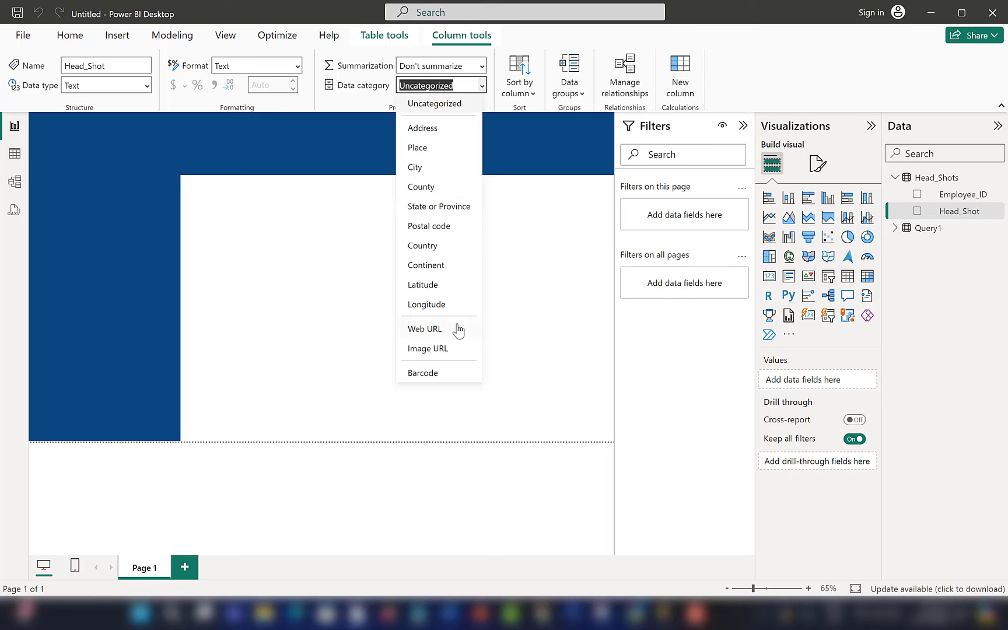
pyautogui.click(438, 350)
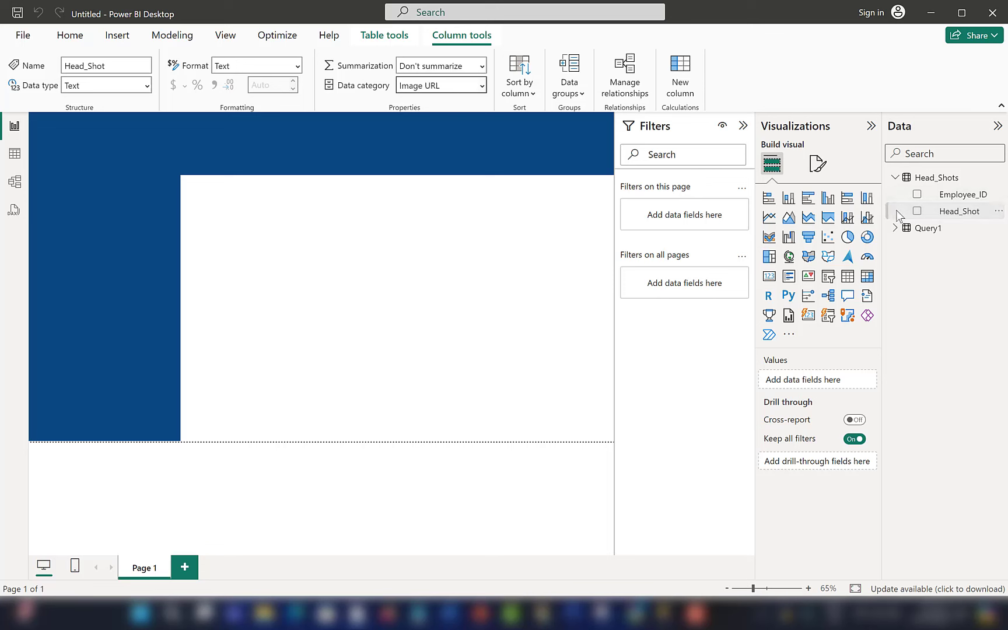
# Add a table of the Head_Shot images to the page and shape it into a narrow column beside the blue sidebar
pyautogui.click(918, 213)
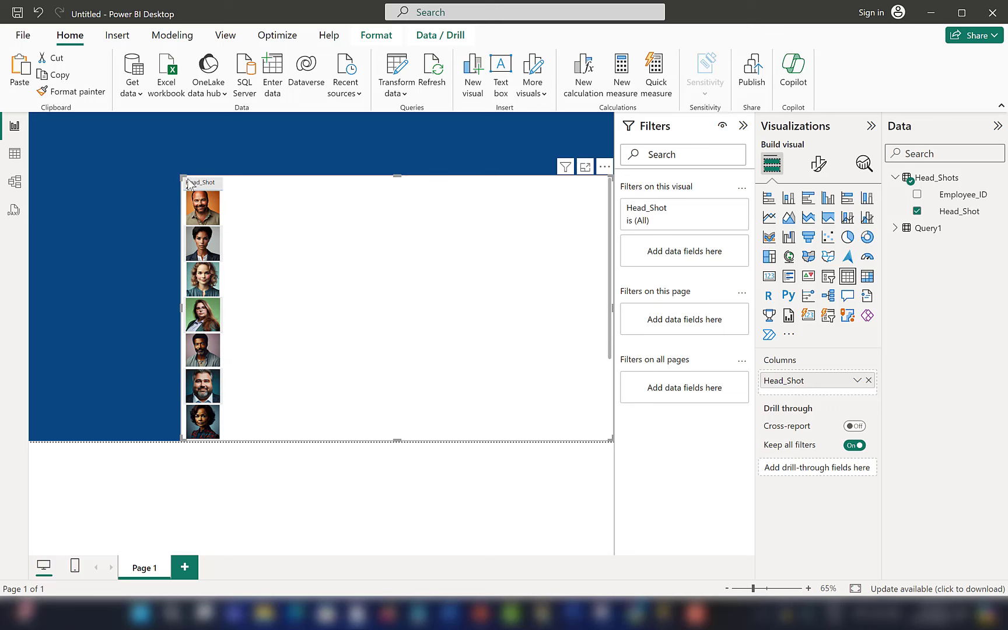
pyautogui.moveTo(231, 173); pyautogui.dragTo(508, 212)
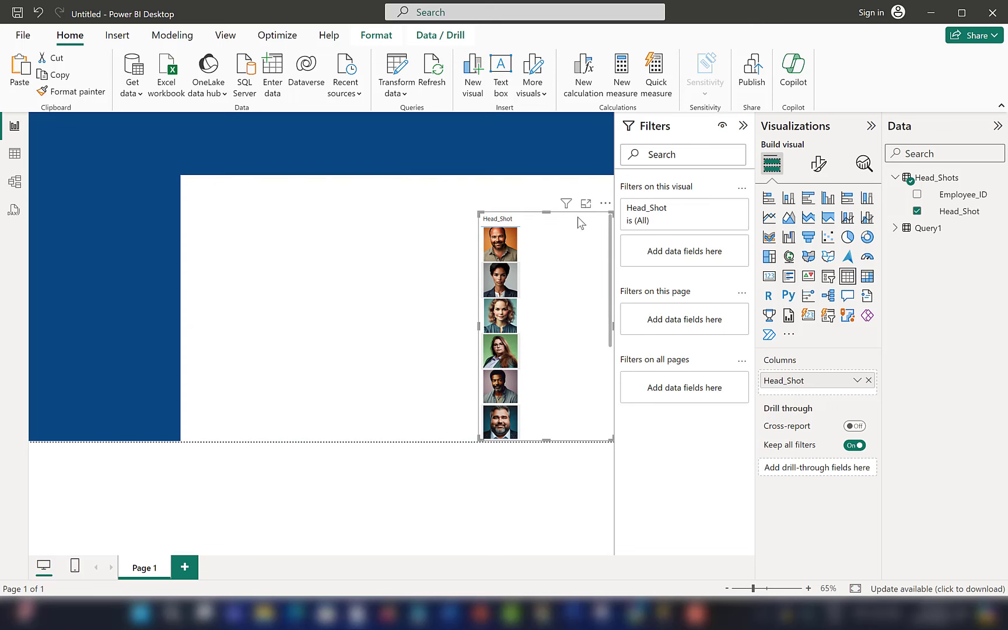
pyautogui.moveTo(595, 207); pyautogui.dragTo(311, 174)
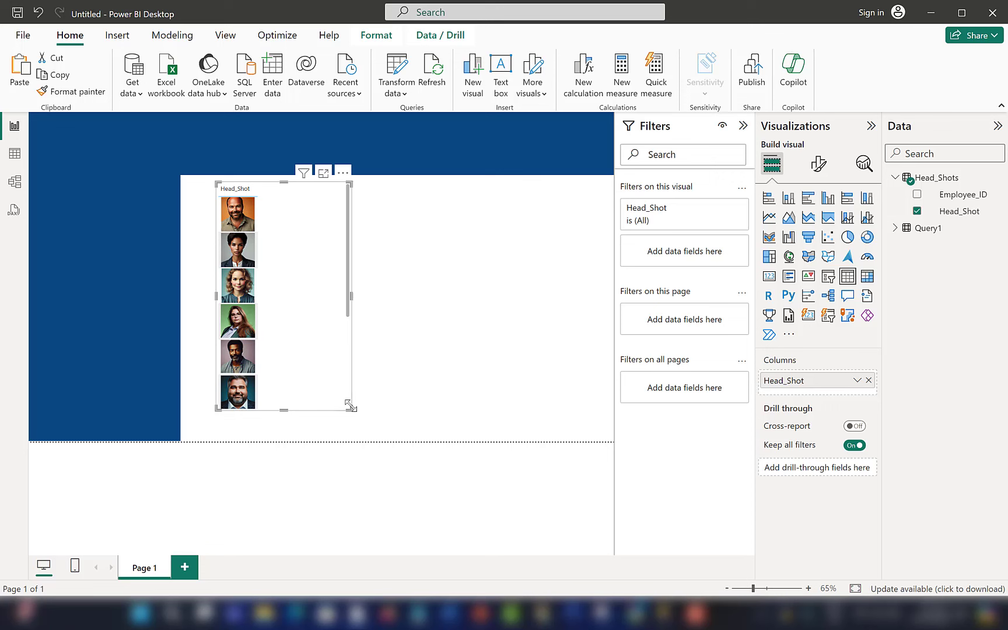
pyautogui.moveTo(350, 406); pyautogui.dragTo(272, 441)
pyautogui.click(391, 343)
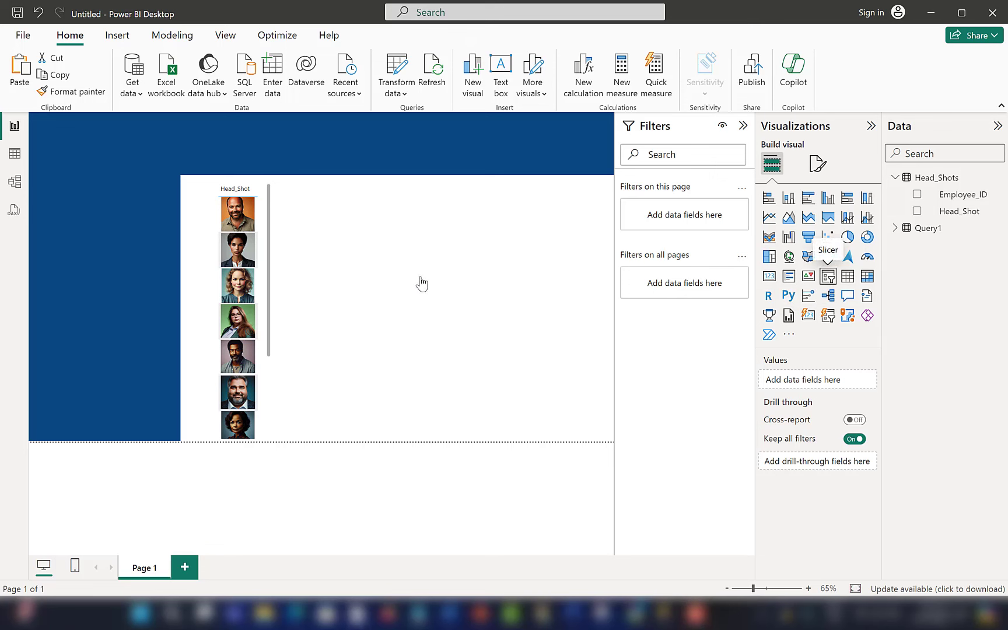
# Add a slicer next to the head shot table and assign it the Employee_ID field from Head_Shots
pyautogui.moveTo(421, 284); pyautogui.dragTo(418, 285)
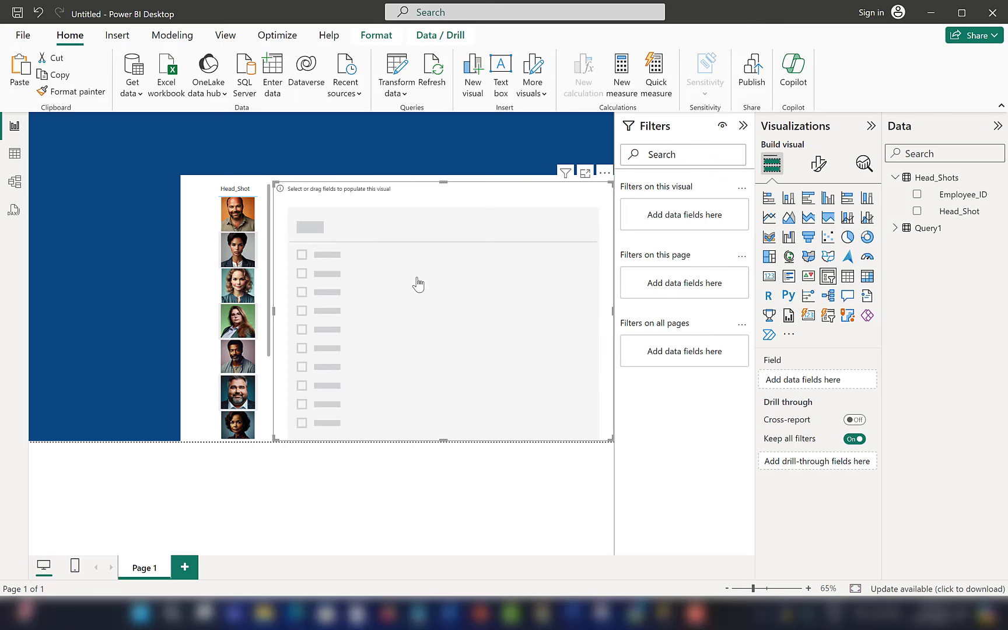
pyautogui.click(896, 229)
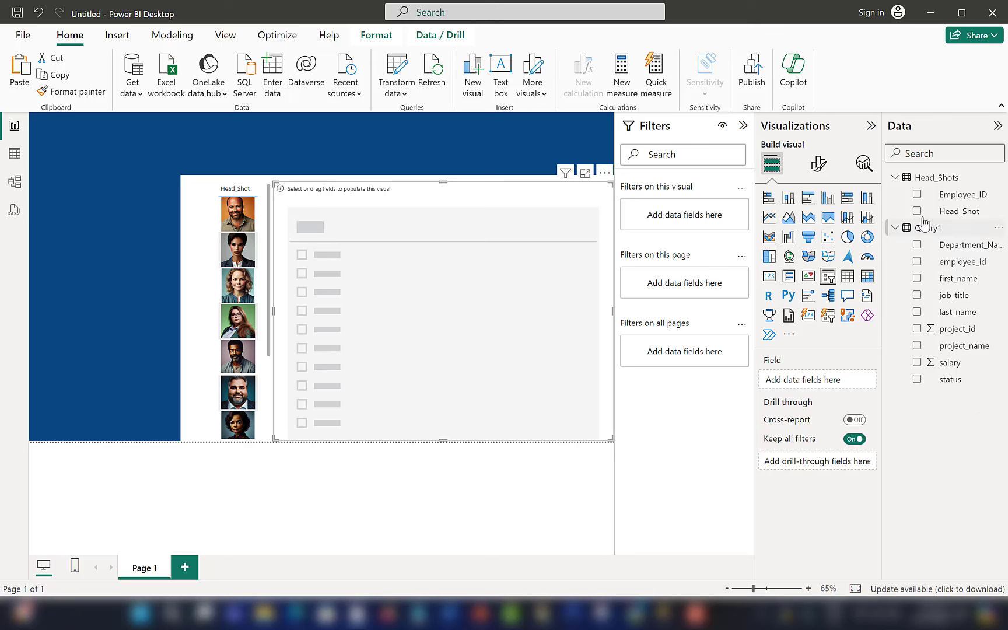
pyautogui.moveTo(957, 196); pyautogui.dragTo(444, 236)
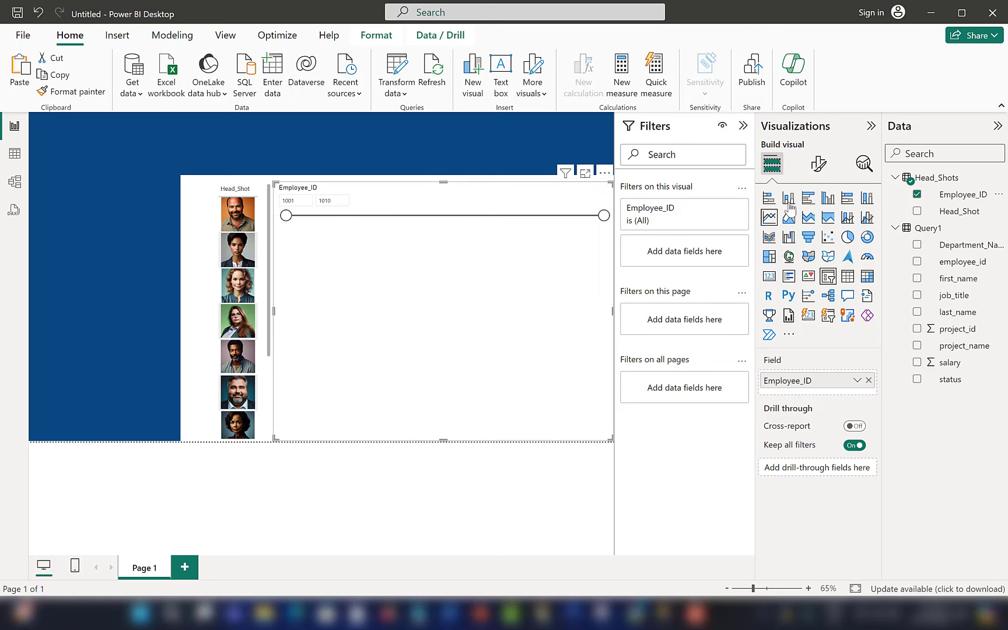
# Set the Employee_ID slicer's style to Dropdown and turn on single select
pyautogui.click(819, 164)
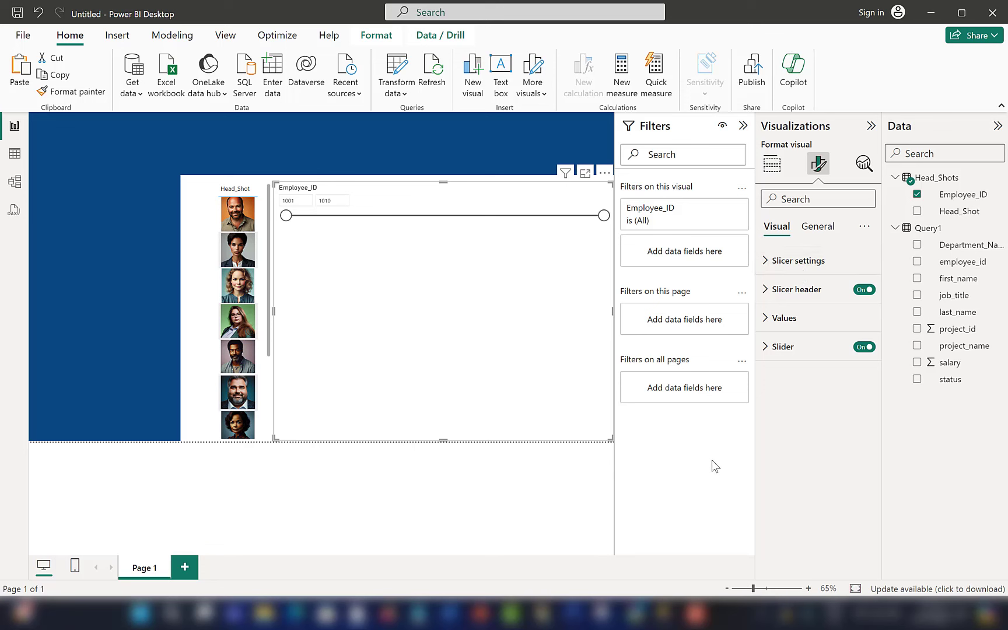
pyautogui.click(798, 260)
pyautogui.click(799, 332)
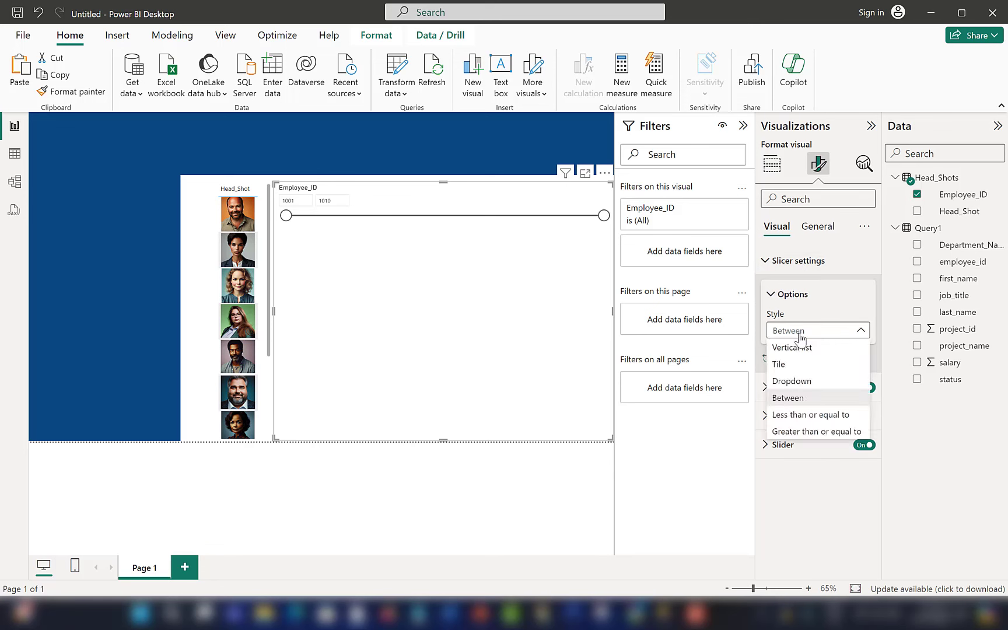
pyautogui.click(792, 380)
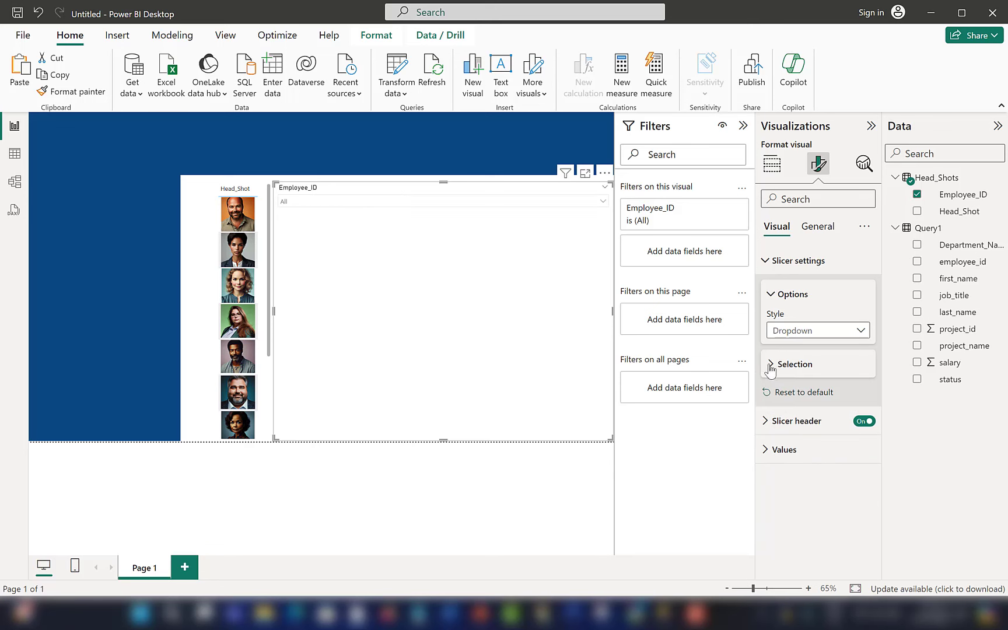
pyautogui.click(771, 365)
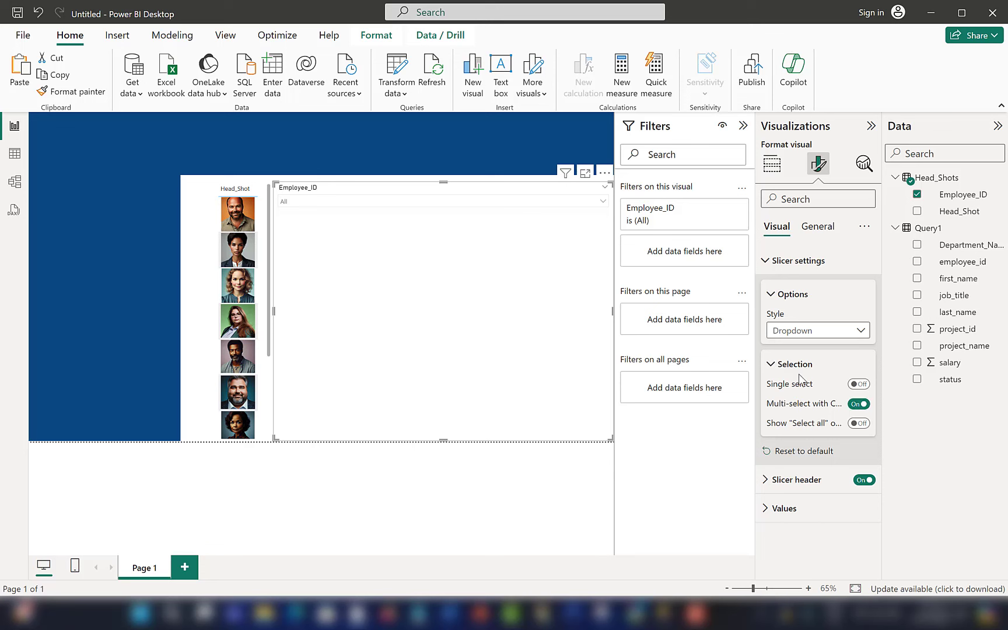
pyautogui.click(859, 384)
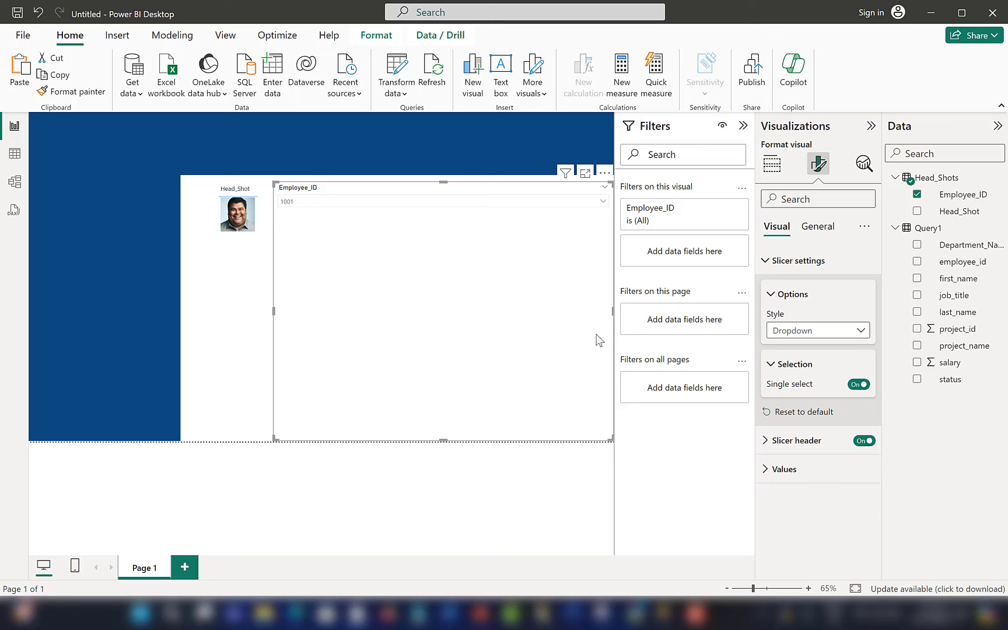
# Shrink the Employee_ID slicer to a small box just beside the head shot image
pyautogui.moveTo(613, 325); pyautogui.dragTo(290, 295)
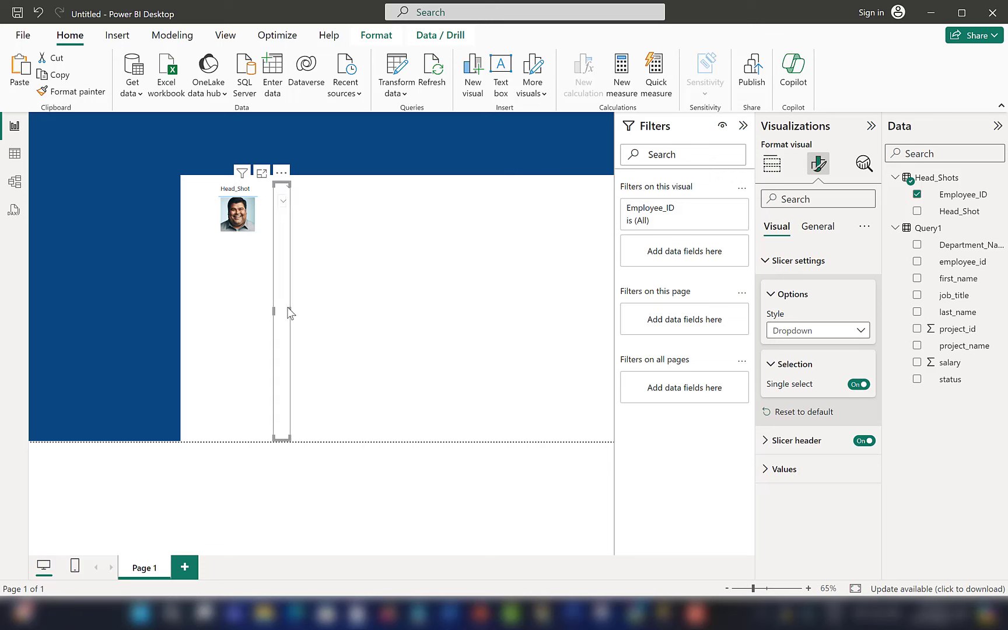
pyautogui.moveTo(290, 310); pyautogui.dragTo(461, 322)
pyautogui.moveTo(369, 442); pyautogui.dragTo(342, 212)
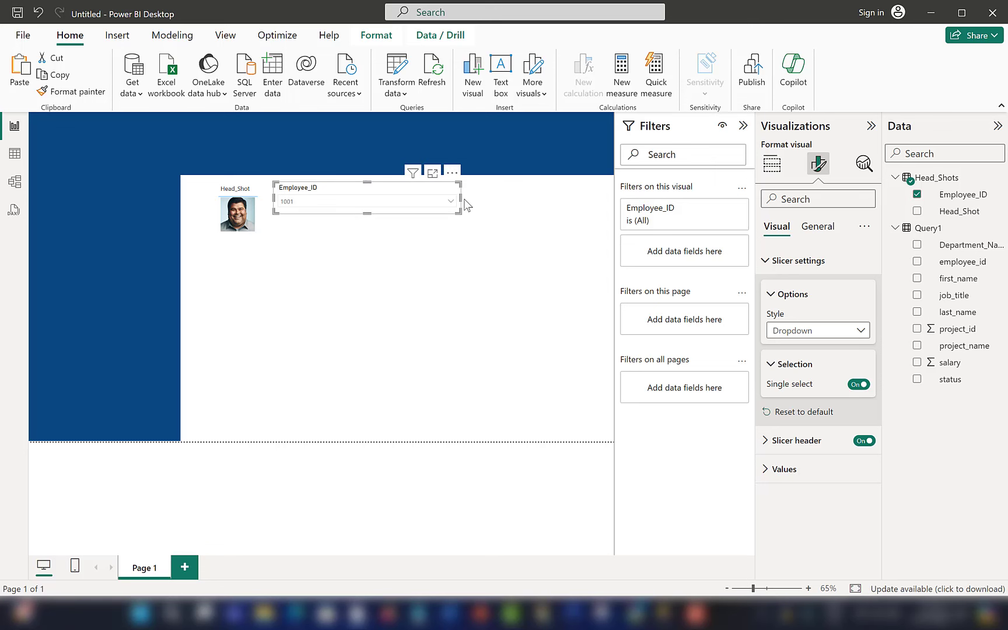
pyautogui.moveTo(461, 198); pyautogui.dragTo(353, 198)
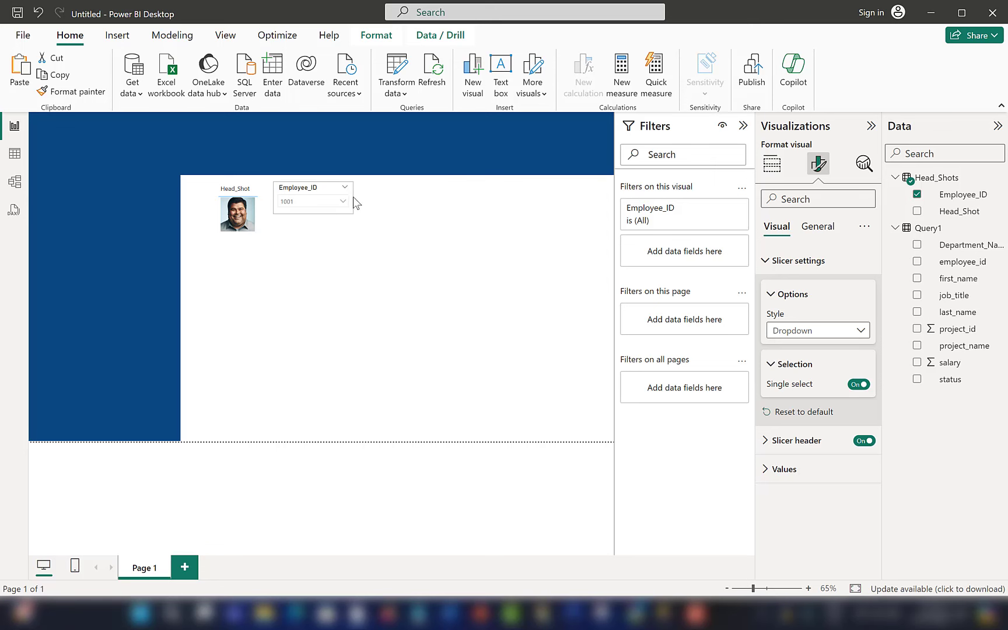
# Choose a different employee ID in the slicer to test how it filters the head shot image
pyautogui.click(313, 199)
pyautogui.click(306, 256)
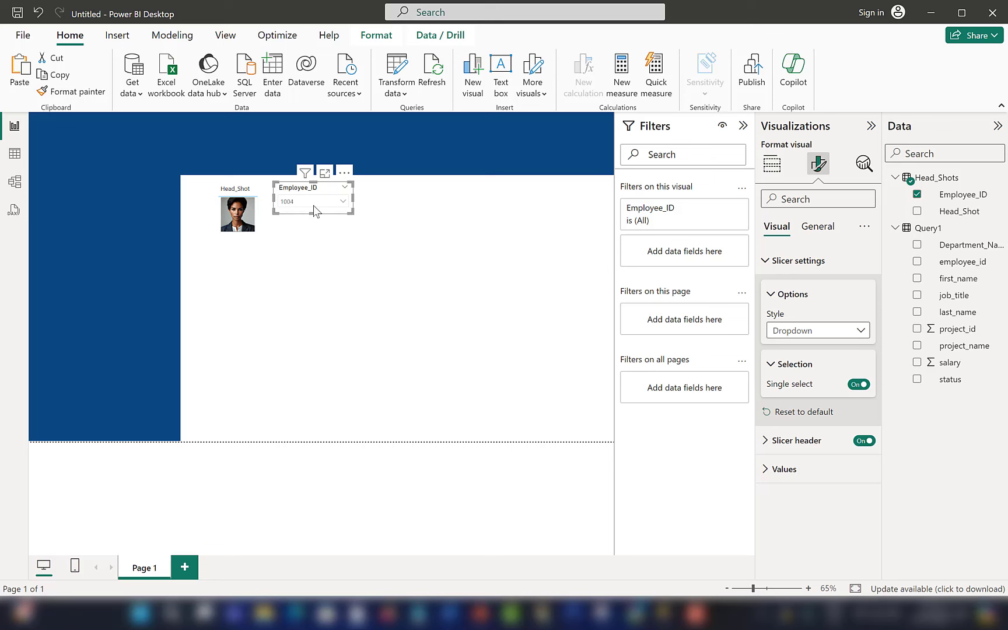
pyautogui.click(316, 202)
pyautogui.click(308, 257)
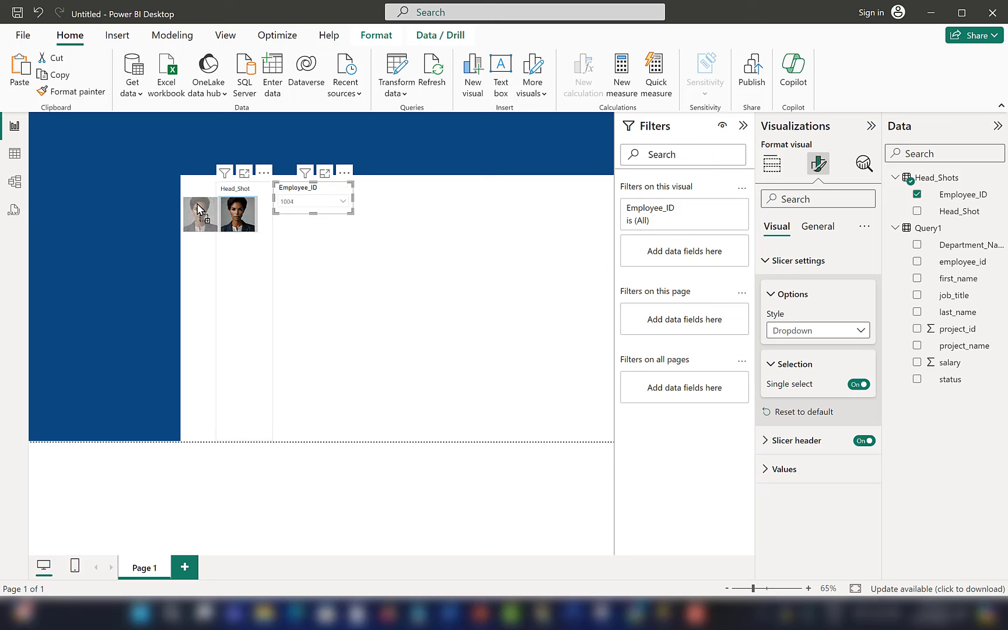
# Shrink the Head_Shot table to fit around its picture and move it onto the blue side panel
pyautogui.click(265, 302)
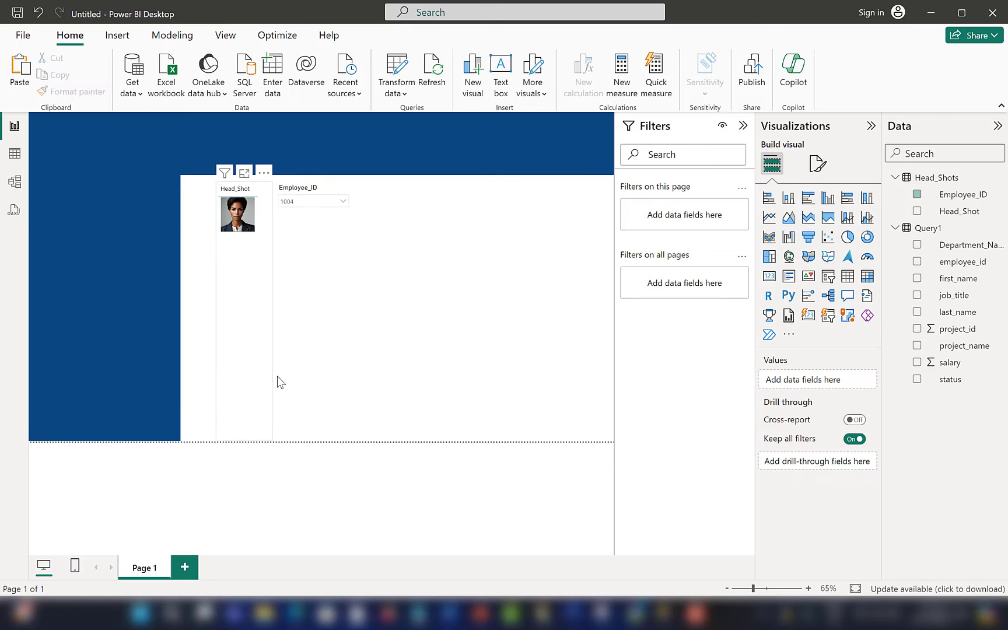
pyautogui.moveTo(272, 438); pyautogui.dragTo(302, 252)
pyautogui.moveTo(273, 174); pyautogui.dragTo(121, 186)
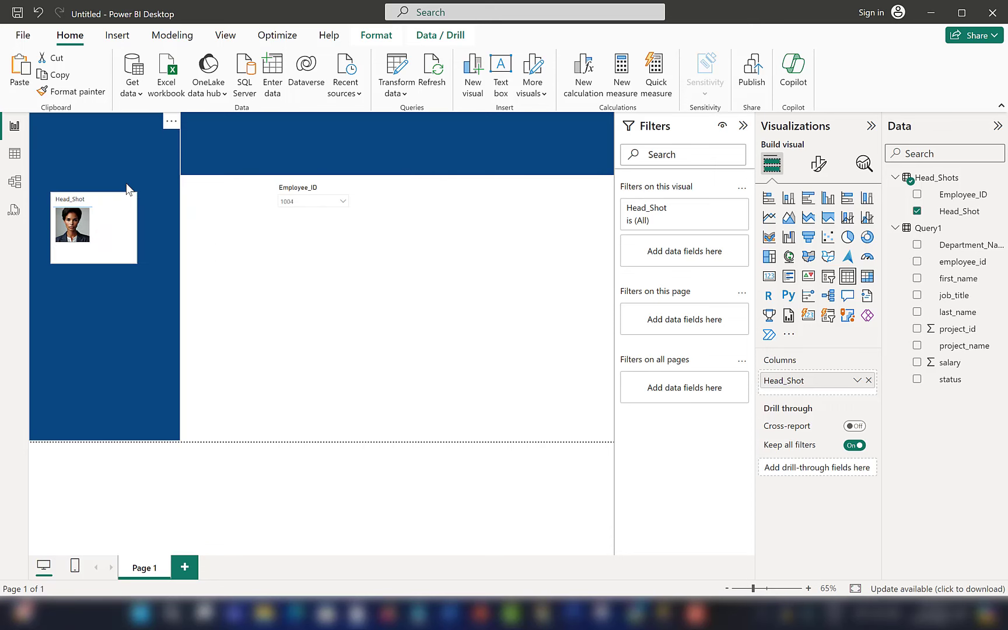
pyautogui.moveTo(108, 254); pyautogui.dragTo(109, 266)
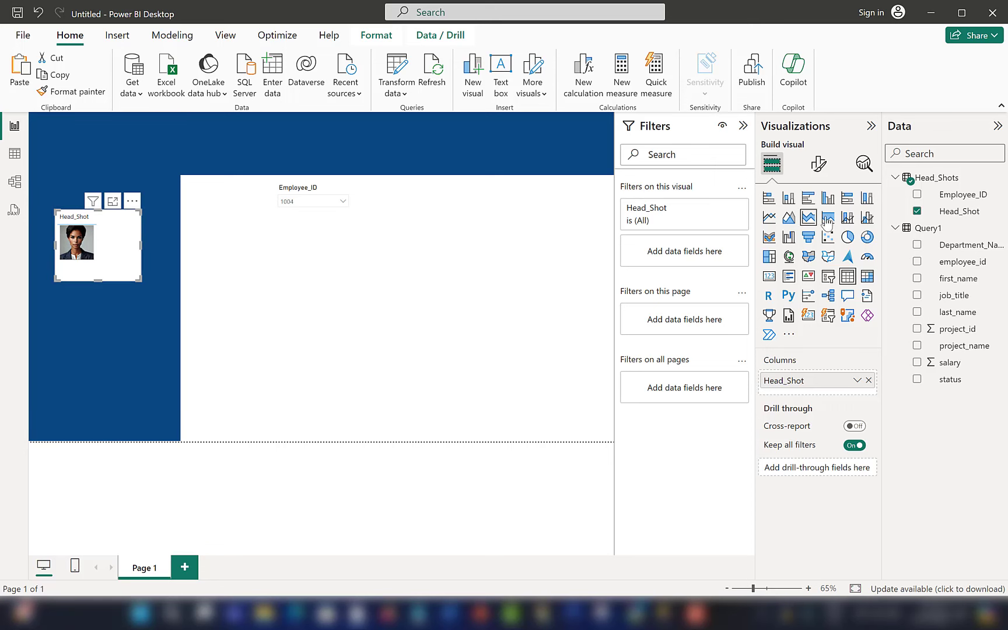
# Set the Head_Shot table's image height and width to 175 px and resize the table to fit the picture
pyautogui.click(818, 165)
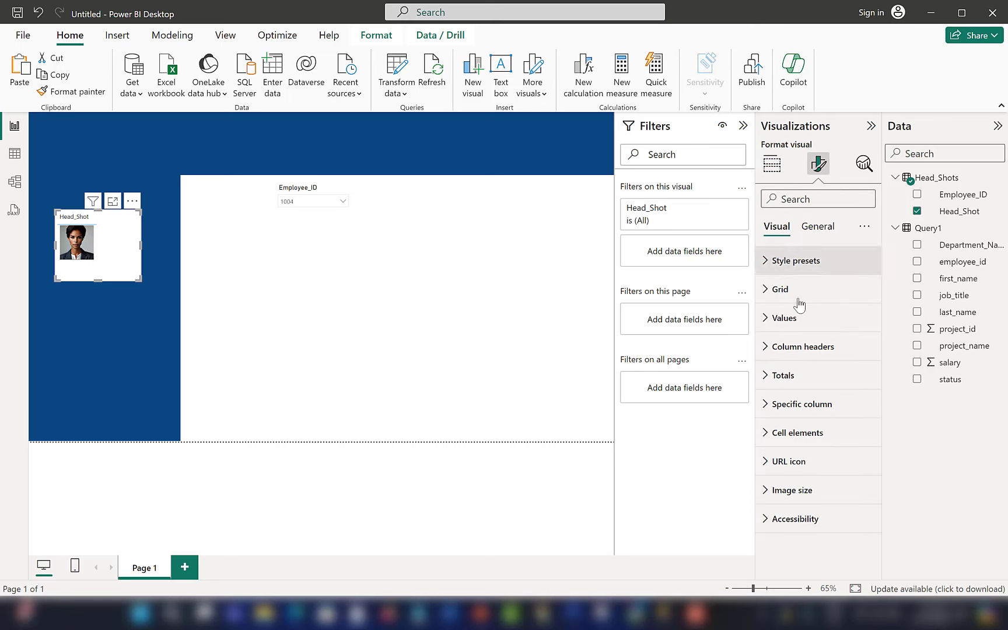
pyautogui.click(802, 489)
pyautogui.scroll(-3, 808, 333)
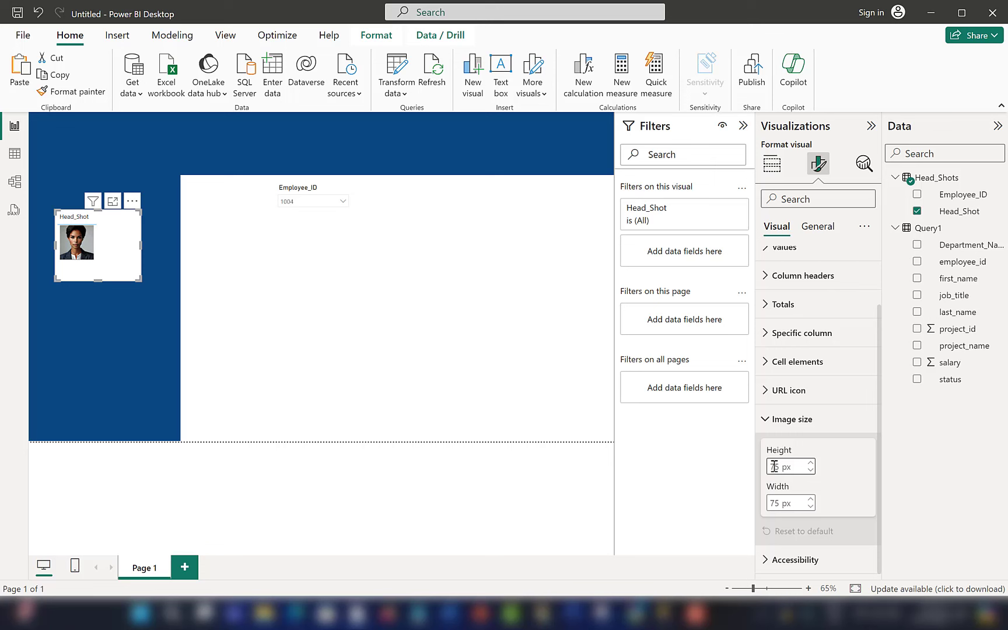
pyautogui.doubleClick(775, 467)
pyautogui.write('1')
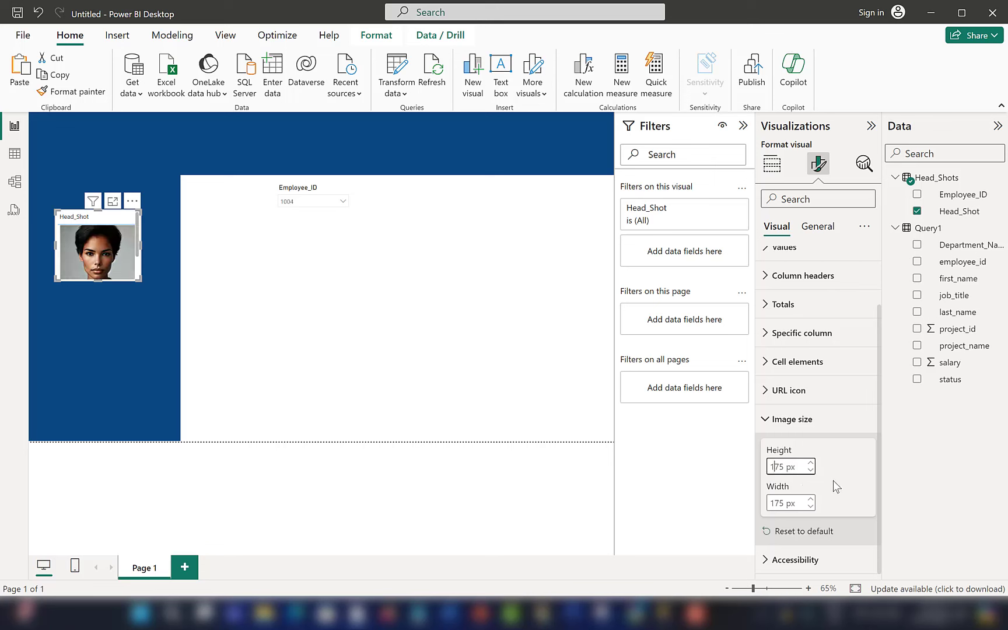
pyautogui.moveTo(140, 281); pyautogui.dragTo(161, 318)
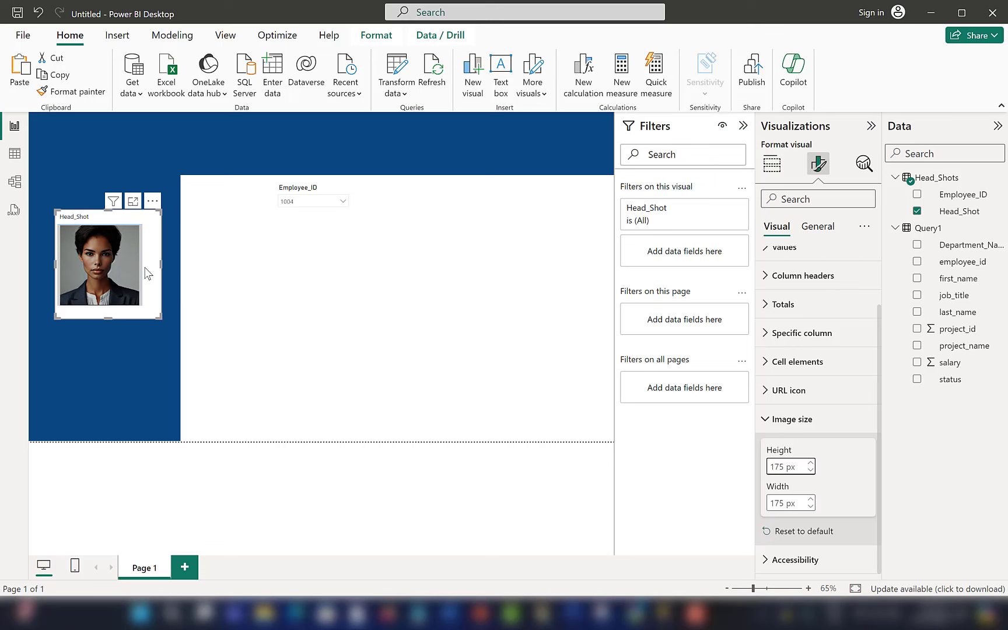
pyautogui.moveTo(161, 265); pyautogui.dragTo(145, 266)
# Switch the Employee_ID slicer to its third, sixth and fifth entries in turn to check the matching pictures
pyautogui.click(298, 201)
pyautogui.click(295, 235)
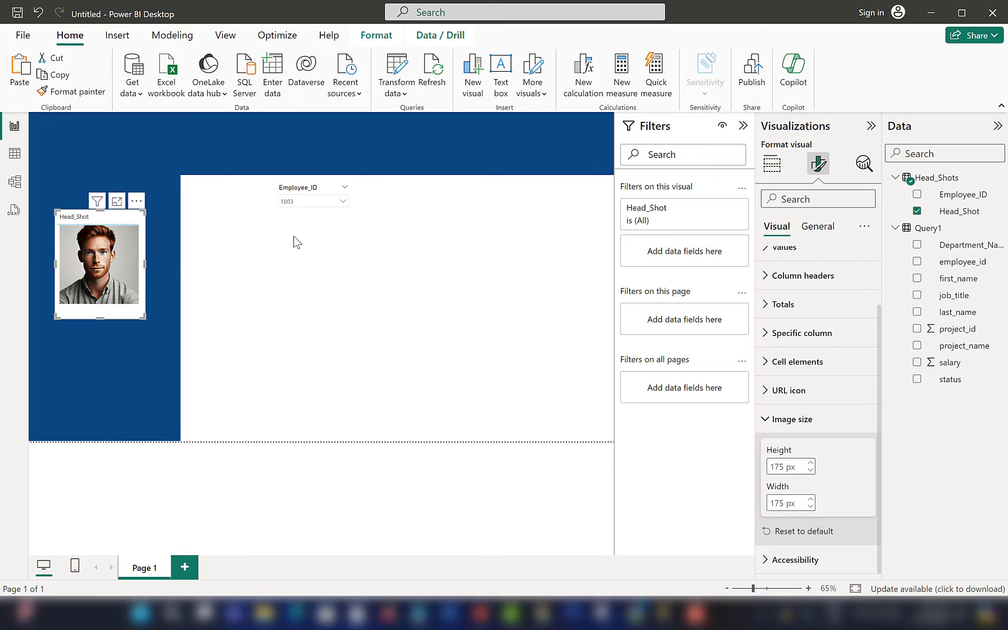
pyautogui.click(308, 207)
pyautogui.click(332, 199)
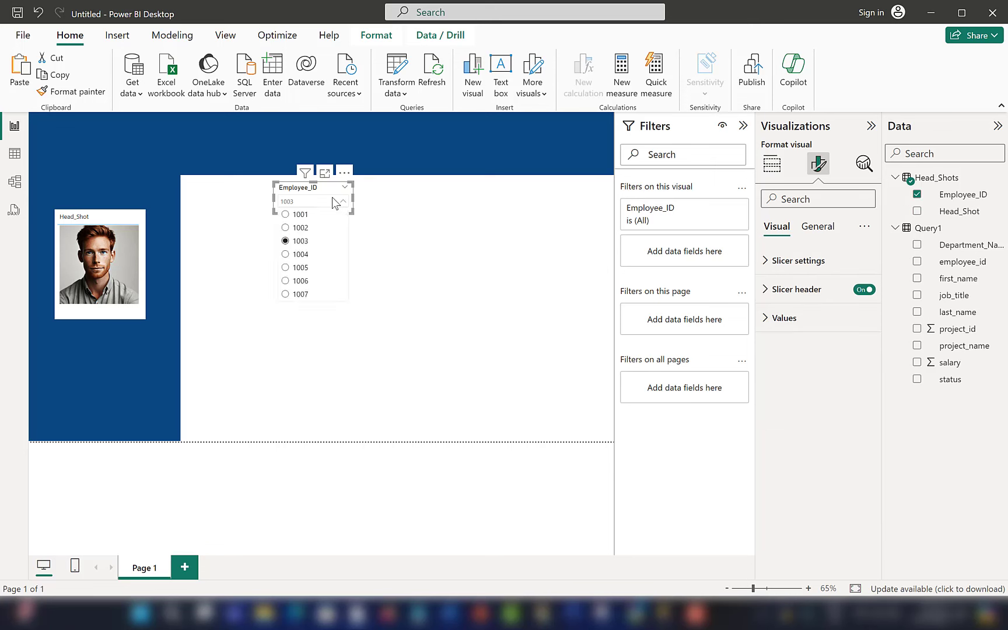
pyautogui.click(300, 280)
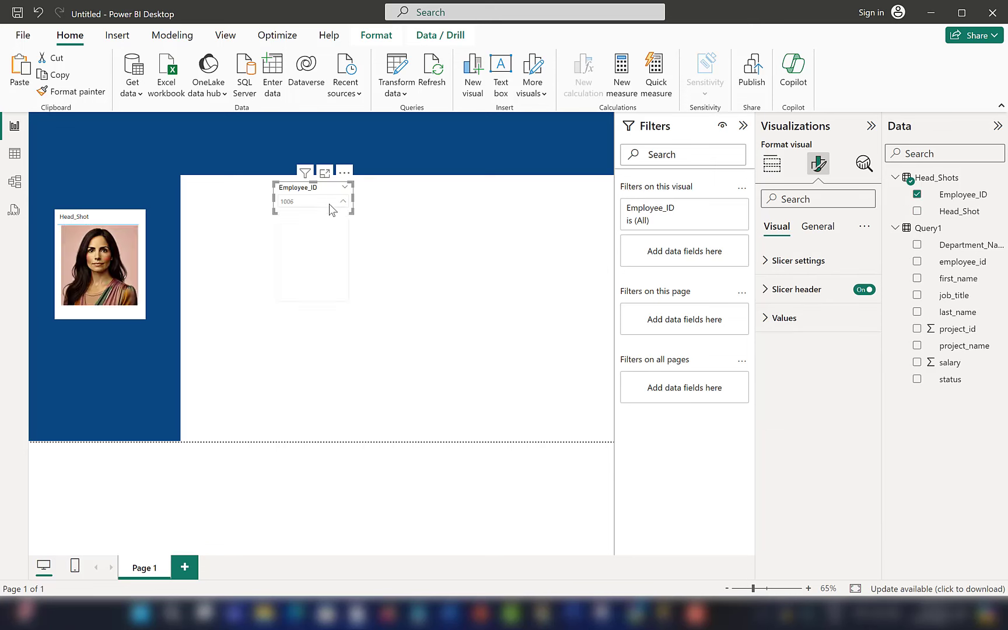
pyautogui.click(331, 205)
pyautogui.click(299, 273)
pyautogui.click(269, 274)
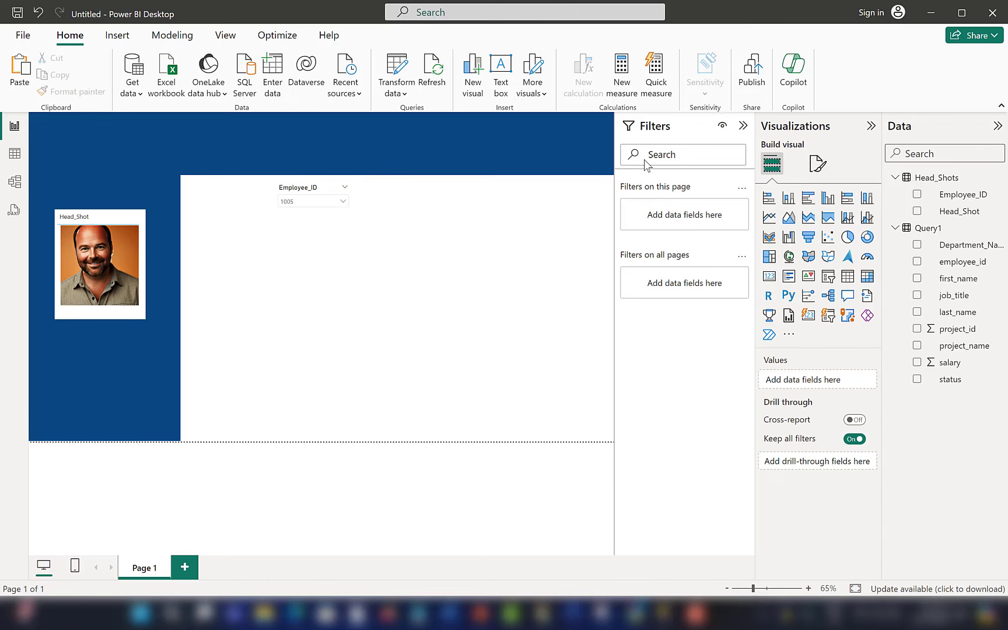
# Move the Head_Shot table higher in the blue side panel, trim its height, and place the Employee_ID slicer nearer the side panel
pyautogui.click(742, 126)
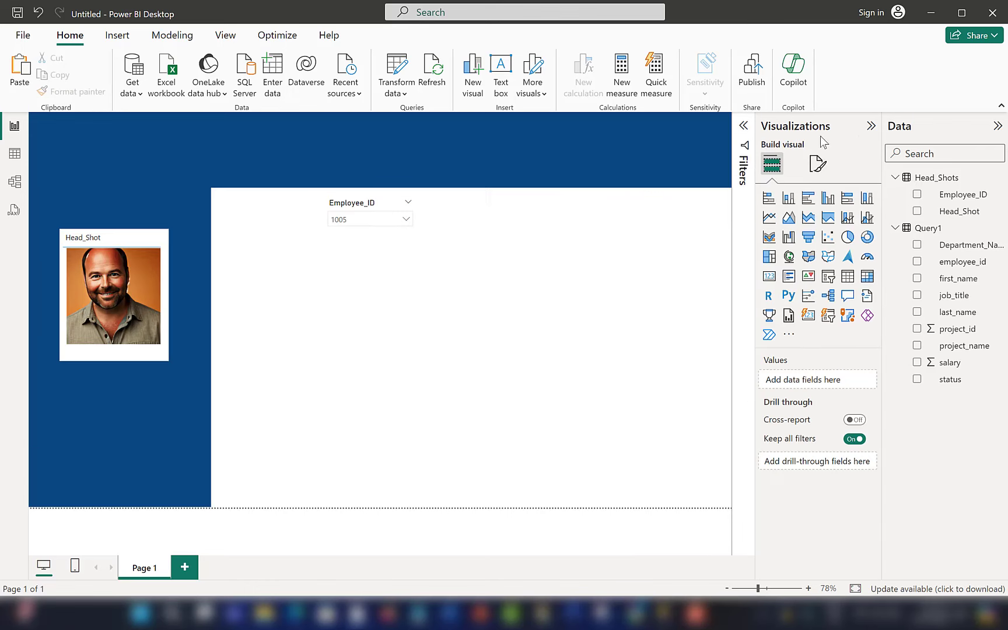
pyautogui.click(871, 127)
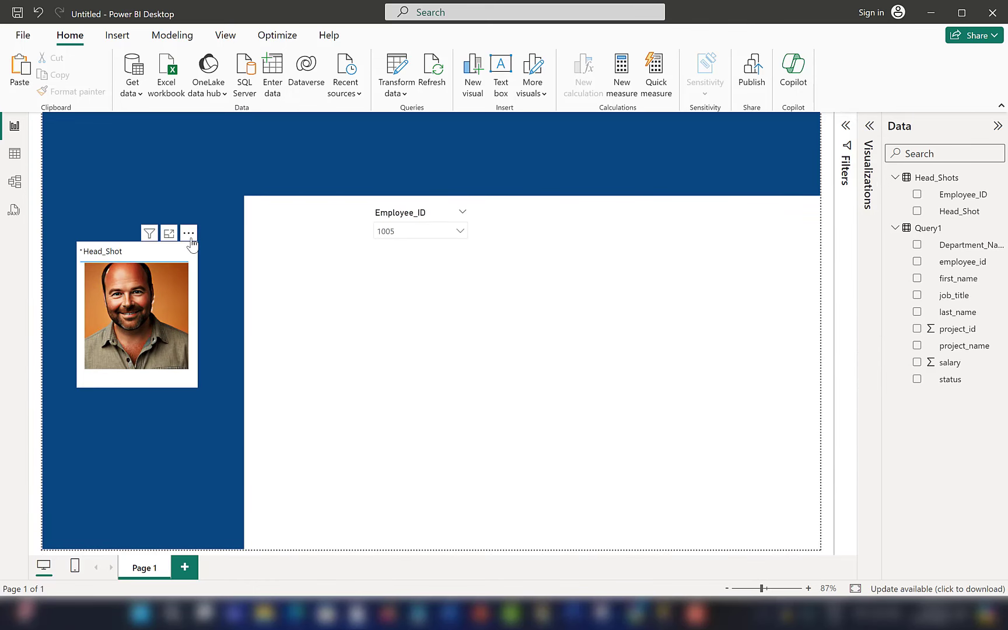
pyautogui.moveTo(190, 250); pyautogui.dragTo(198, 214)
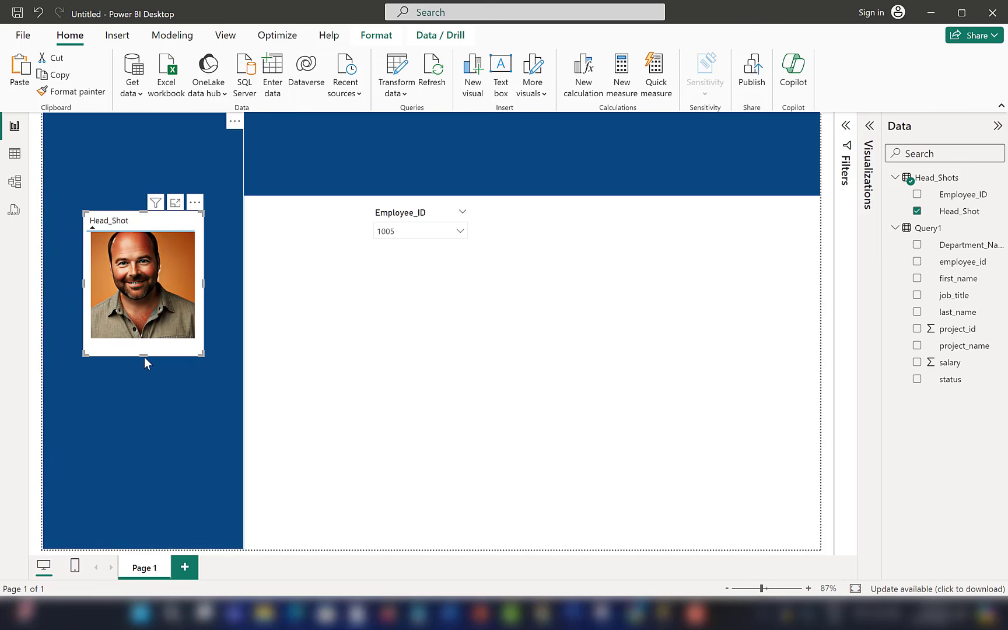
pyautogui.moveTo(142, 354); pyautogui.dragTo(142, 347)
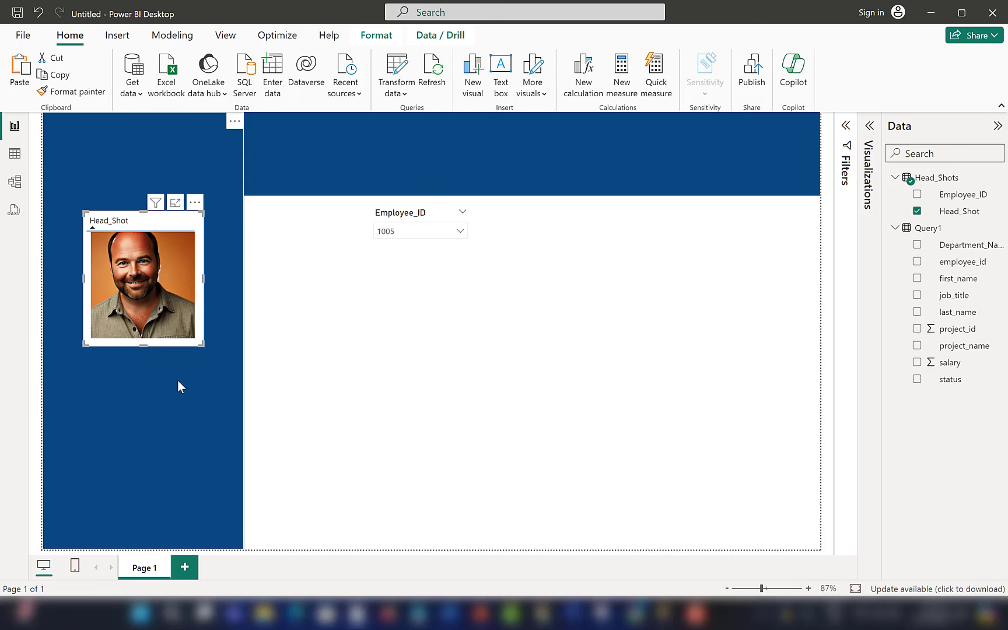
pyautogui.moveTo(406, 225); pyautogui.dragTo(329, 232)
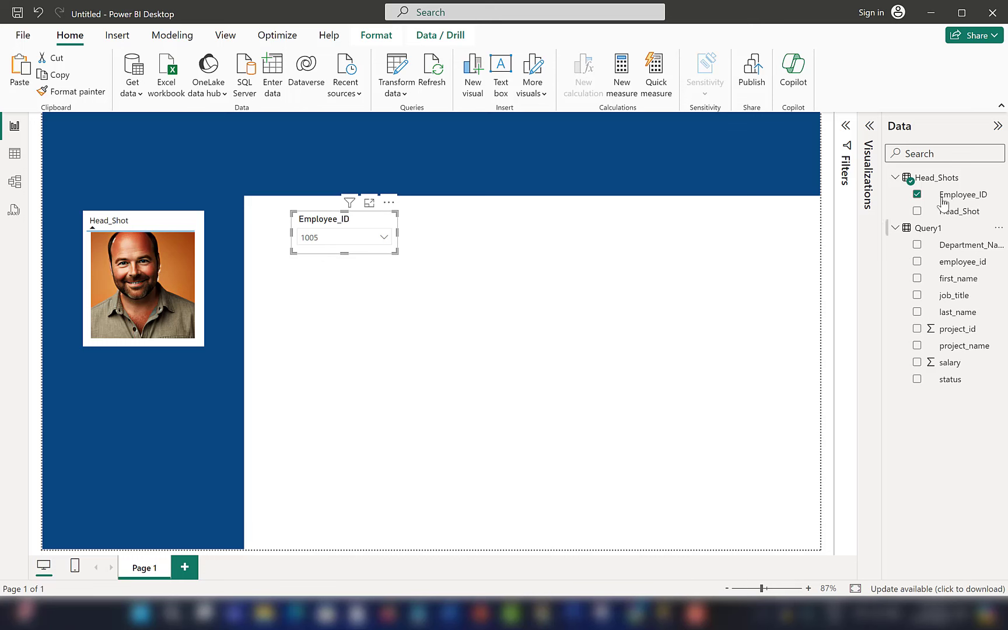
# Set the Employee_ID slicer's background color to the dark blue used for the page's banner and side panel
pyautogui.click(996, 127)
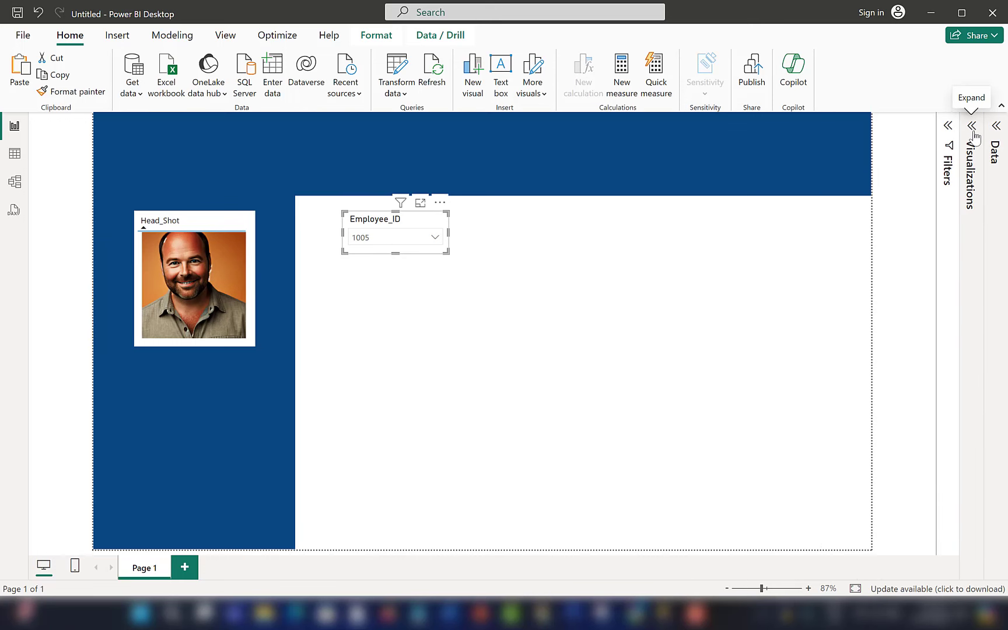
pyautogui.click(971, 126)
pyautogui.click(921, 163)
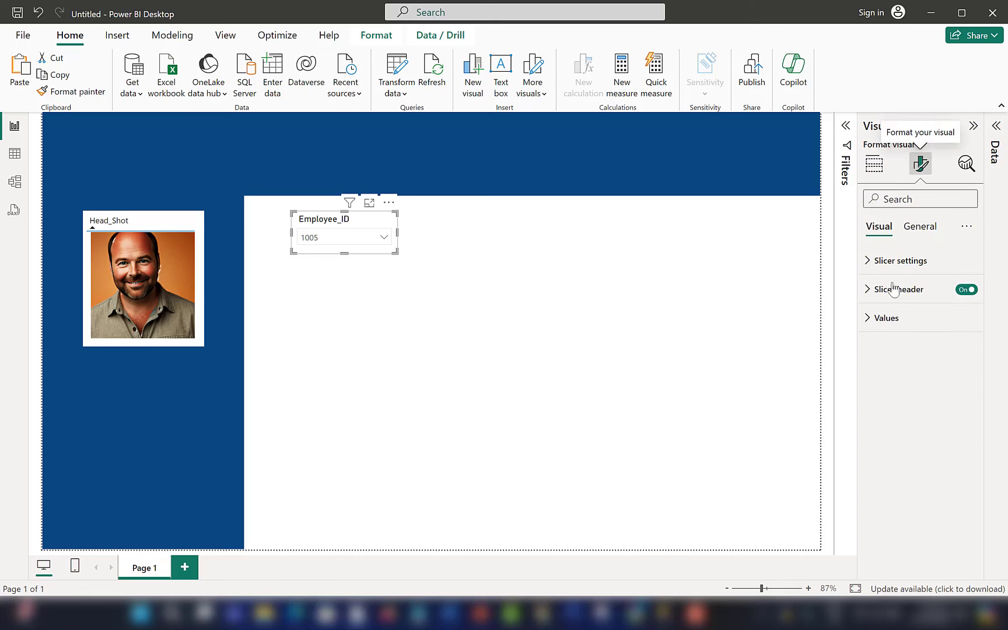
pyautogui.click(921, 226)
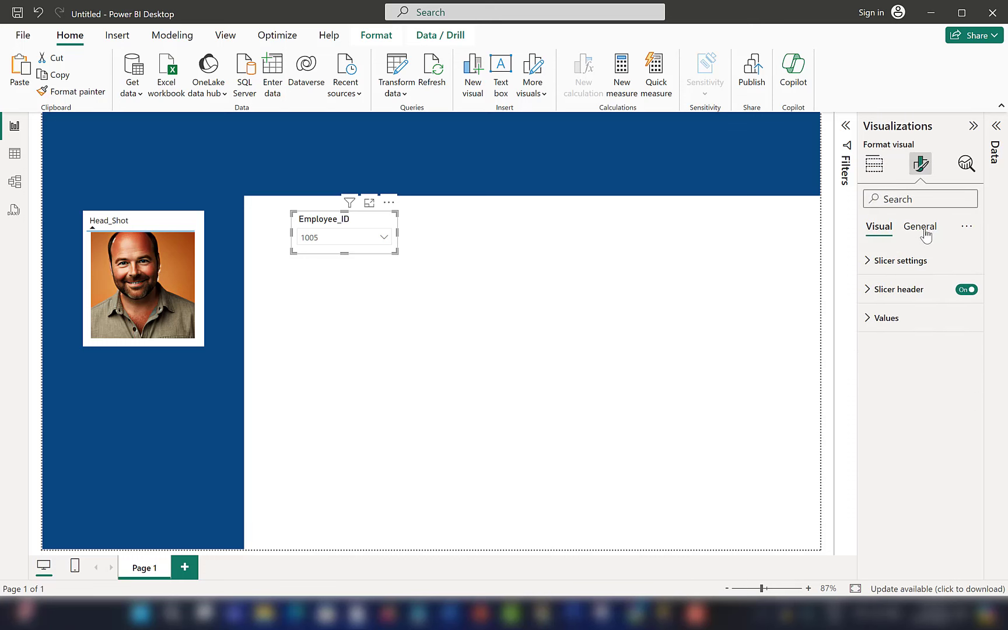
pyautogui.click(886, 231)
pyautogui.click(914, 229)
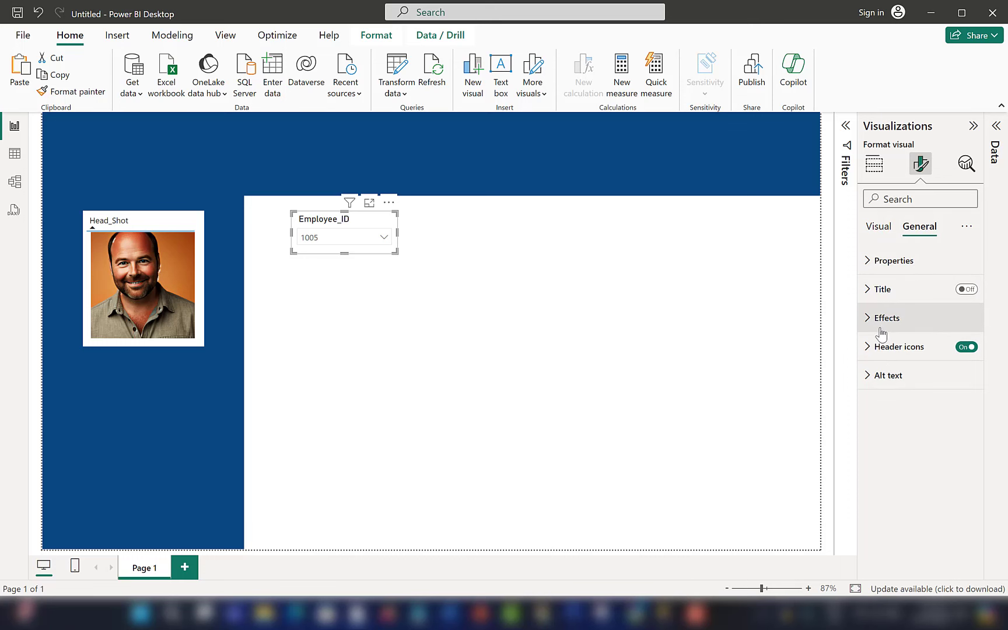
pyautogui.click(881, 330)
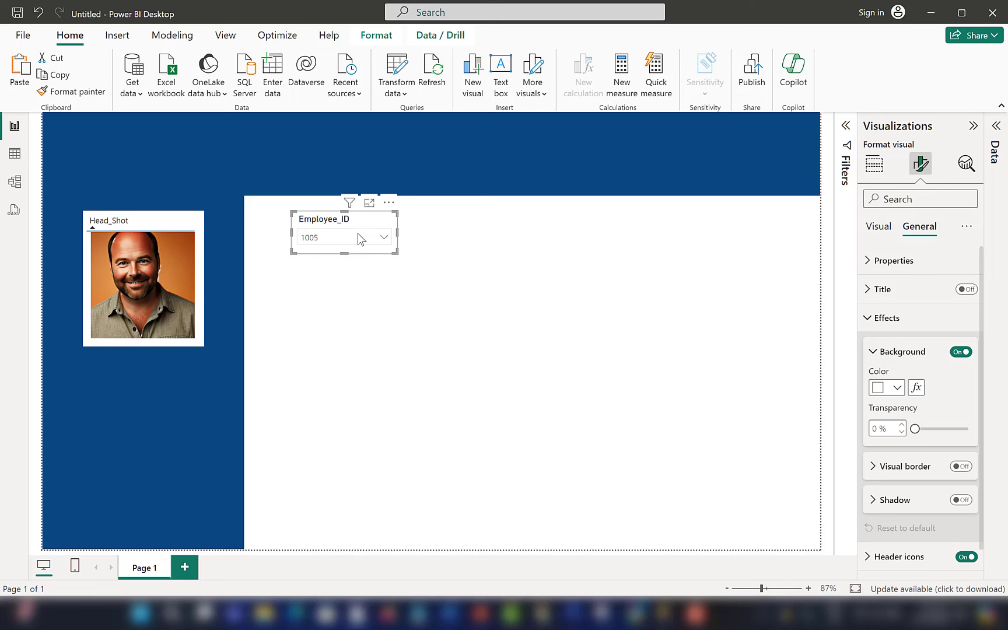
pyautogui.click(898, 388)
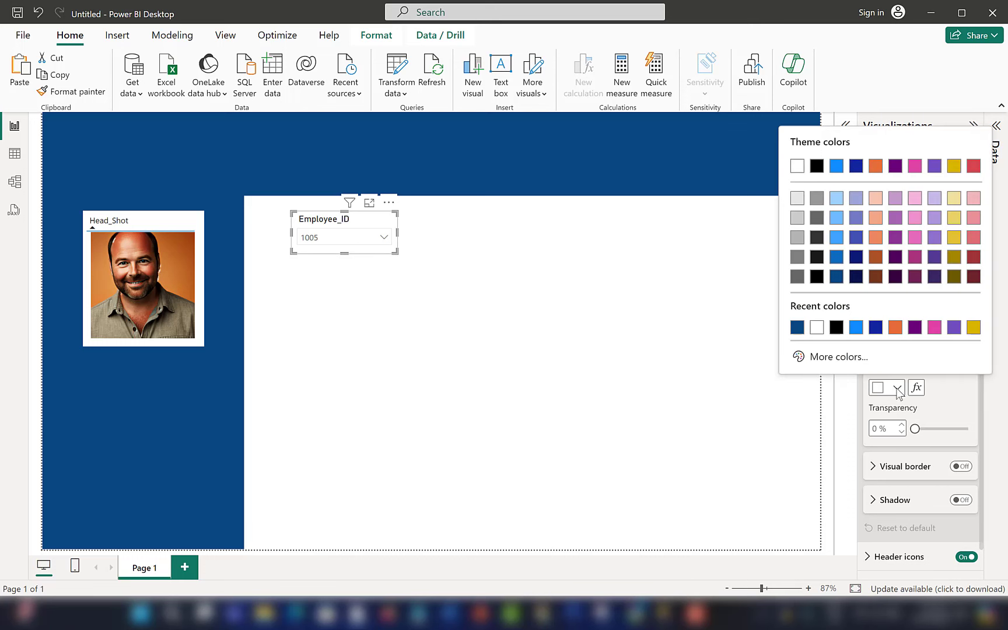
pyautogui.click(837, 277)
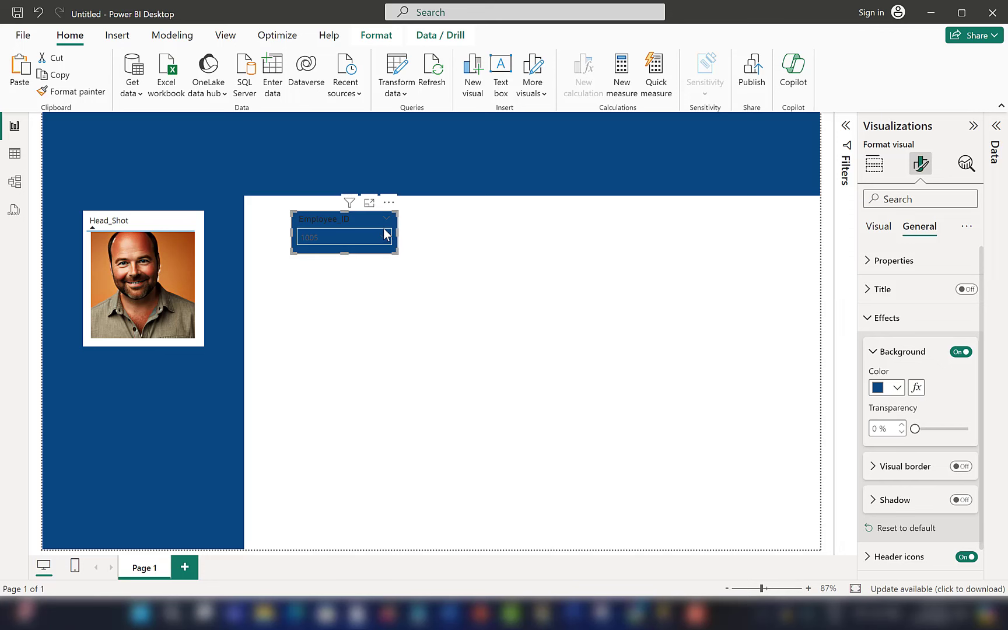
# Enable a visual border on the Employee_ID slicer and color it the lightest grey theme color
pyautogui.scroll(-1, 923, 485)
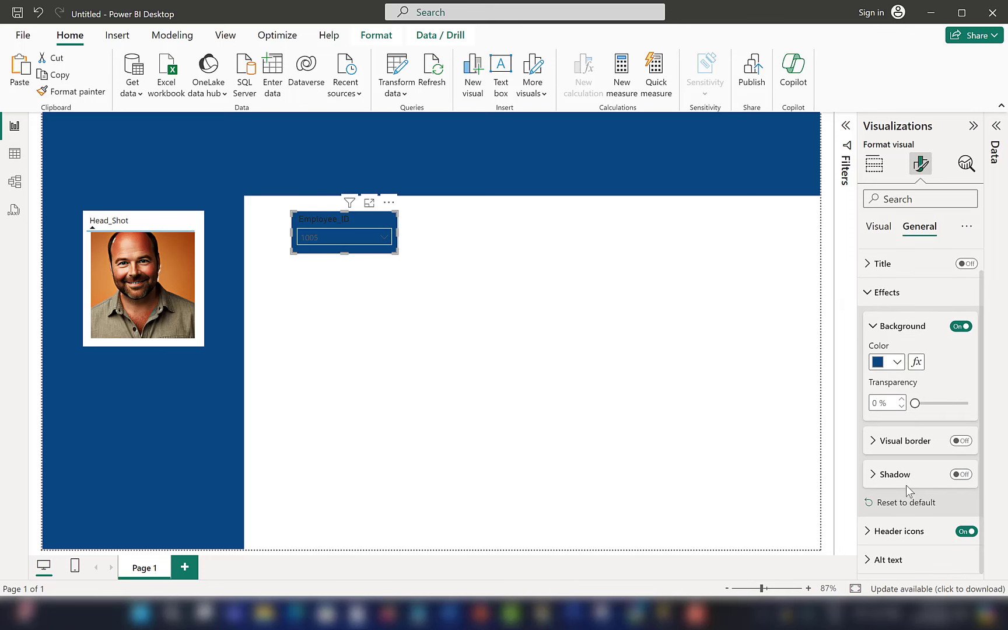
pyautogui.click(957, 442)
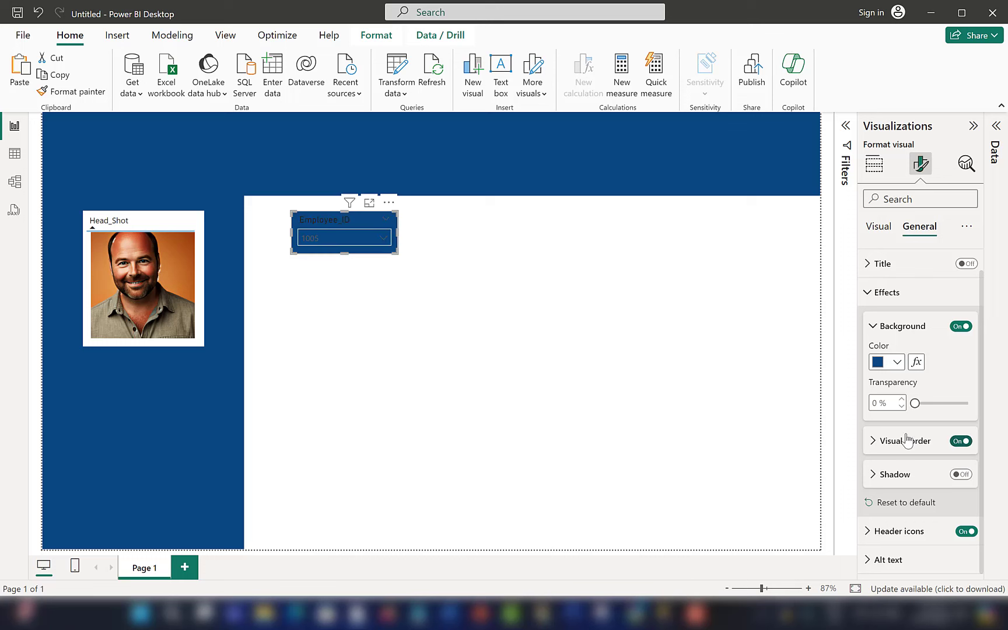
pyautogui.scroll(1, 909, 507)
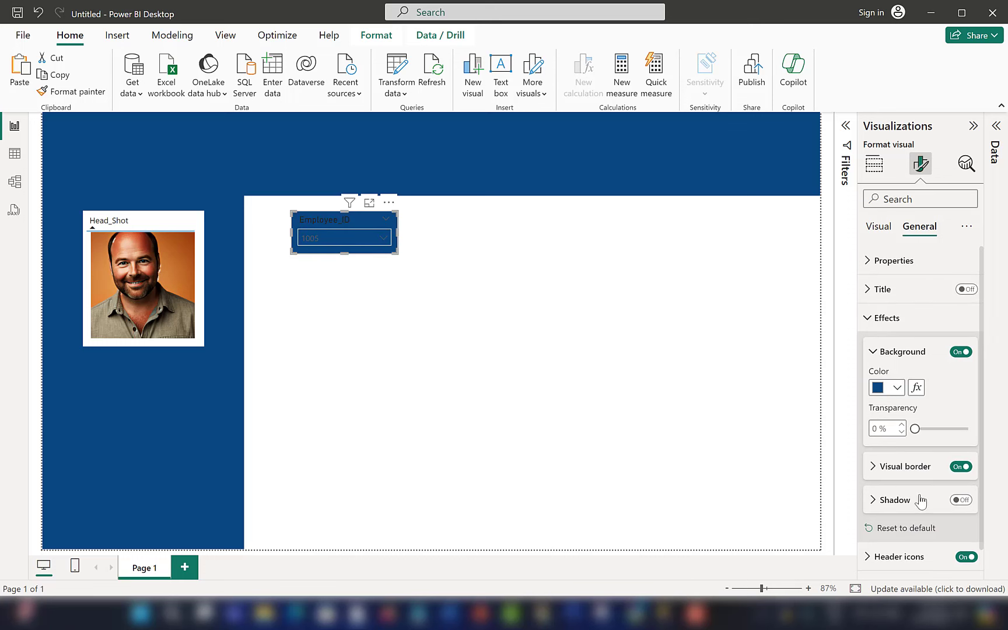
pyautogui.click(906, 470)
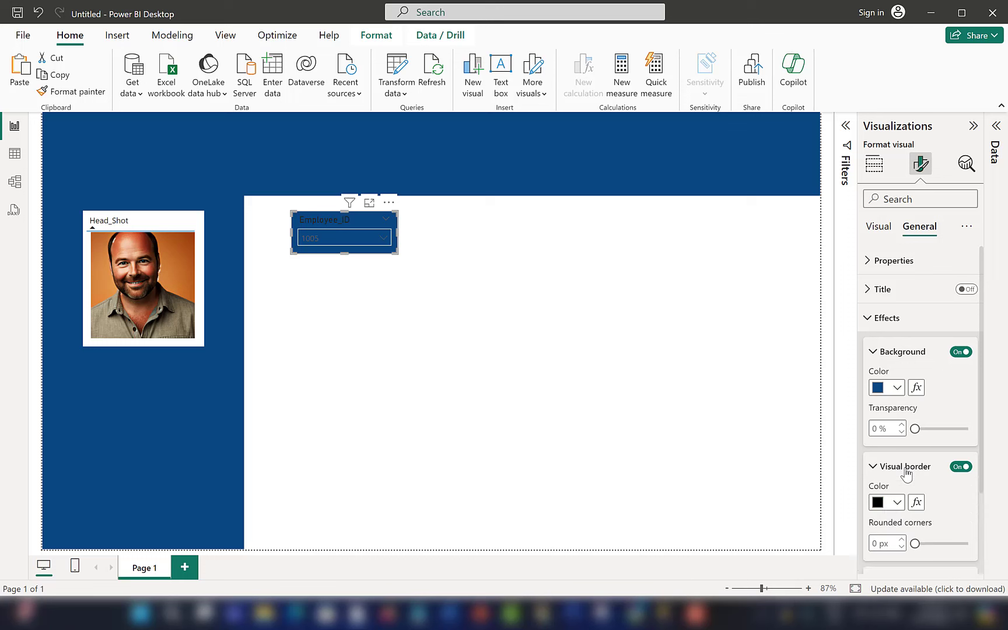
pyautogui.scroll(-4, 905, 476)
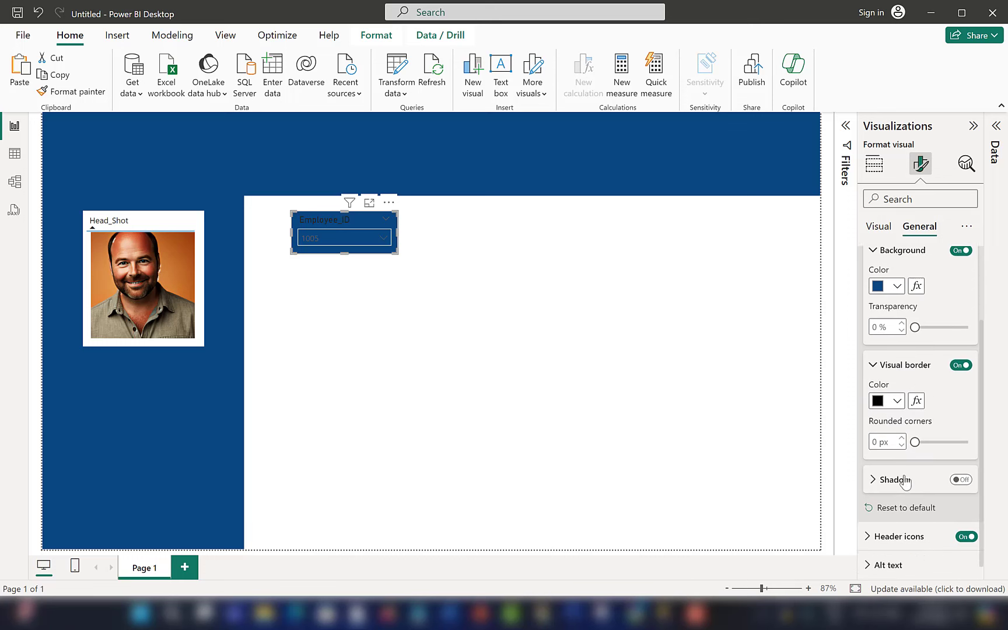
pyautogui.click(897, 396)
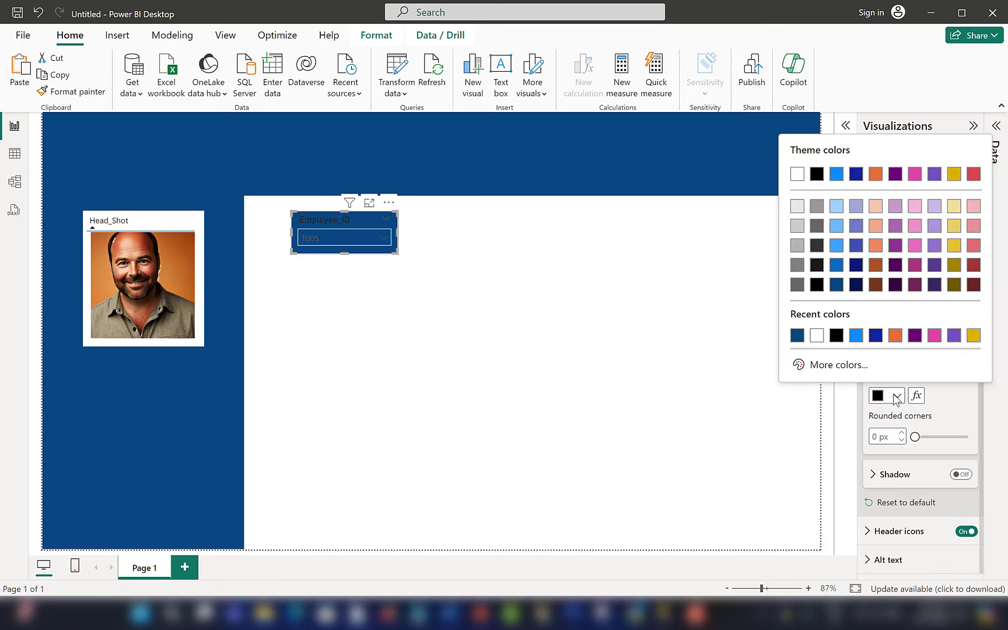
pyautogui.click(800, 206)
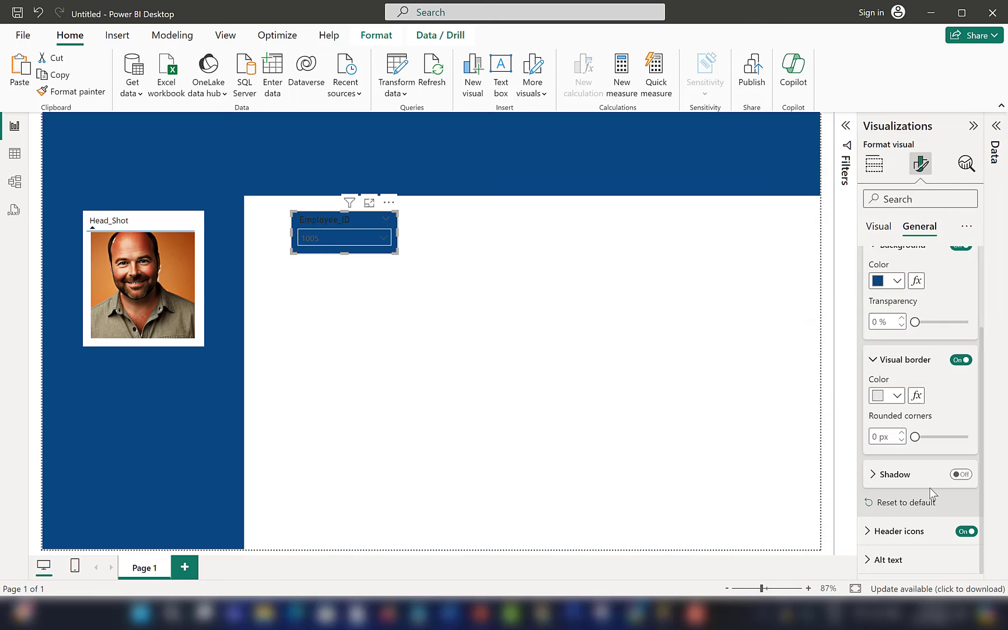
# Set the background color of the Employee_ID slicer's values to white
pyautogui.click(878, 228)
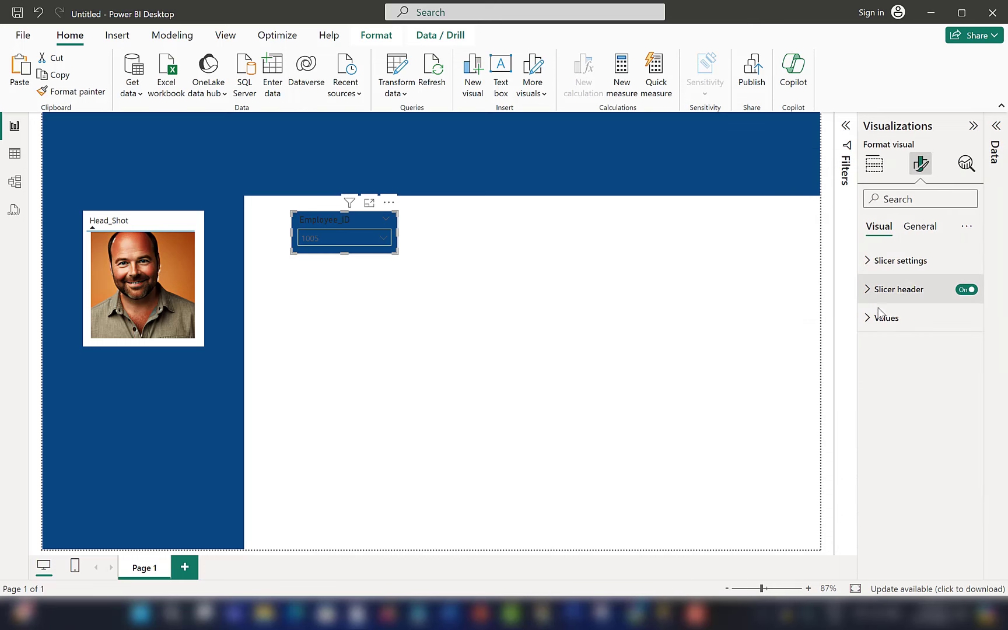
pyautogui.click(881, 266)
pyautogui.click(884, 270)
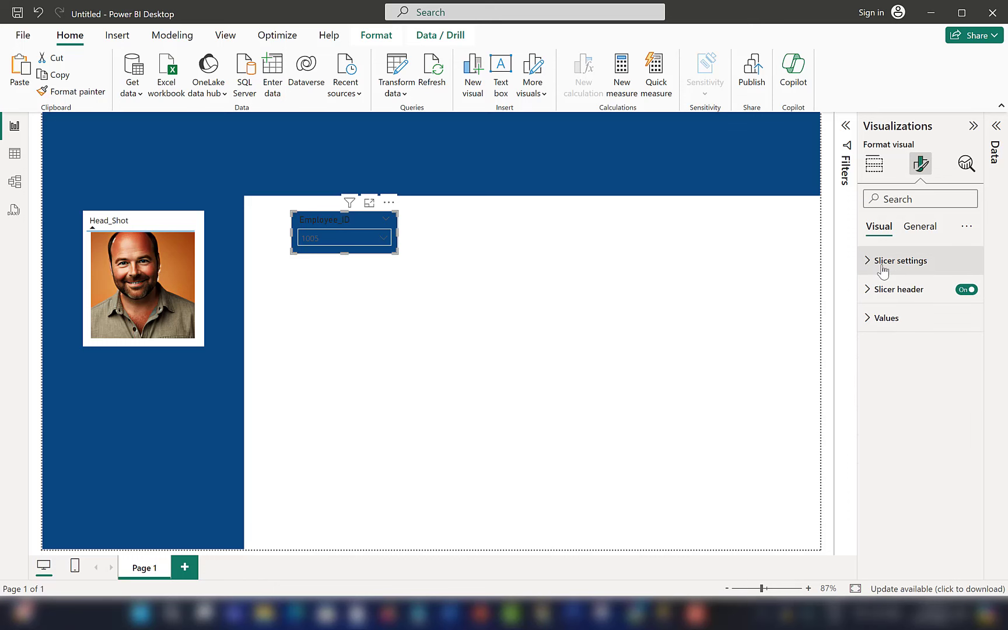
pyautogui.click(883, 270)
pyautogui.click(884, 369)
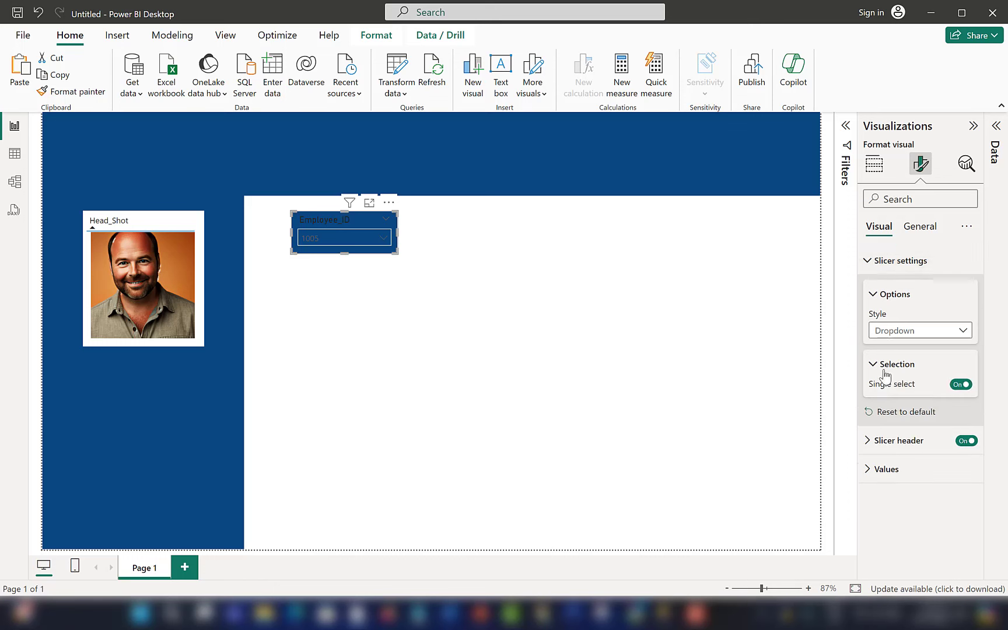
pyautogui.click(885, 374)
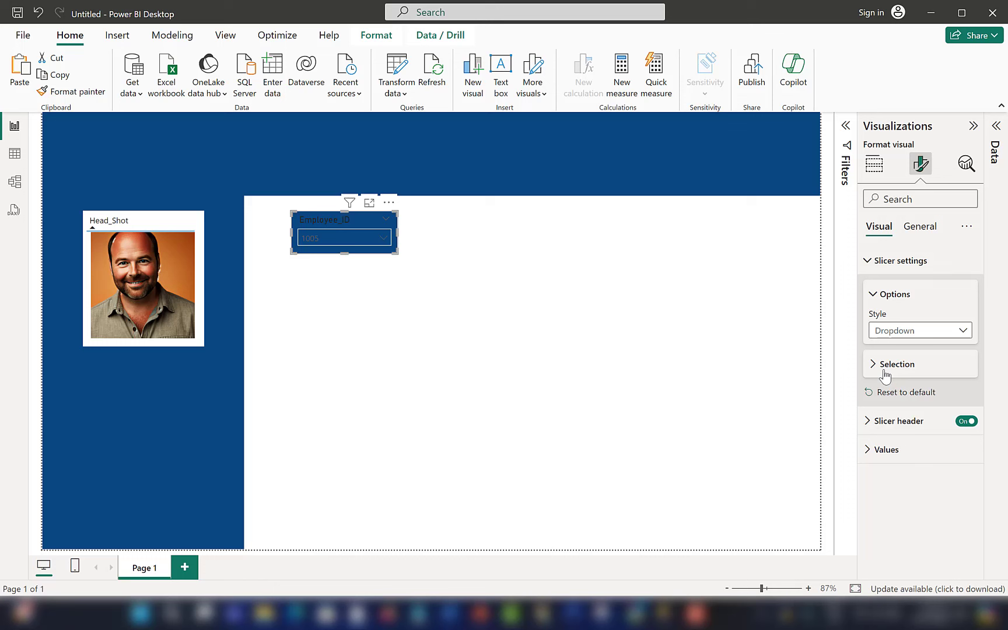
pyautogui.click(886, 452)
pyautogui.scroll(-3, 893, 456)
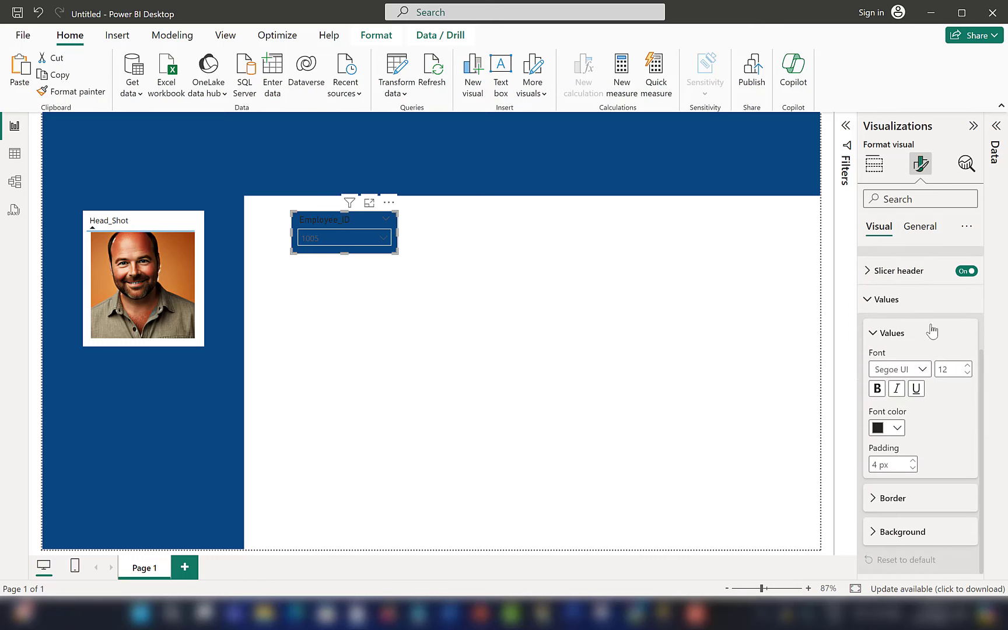
pyautogui.click(898, 427)
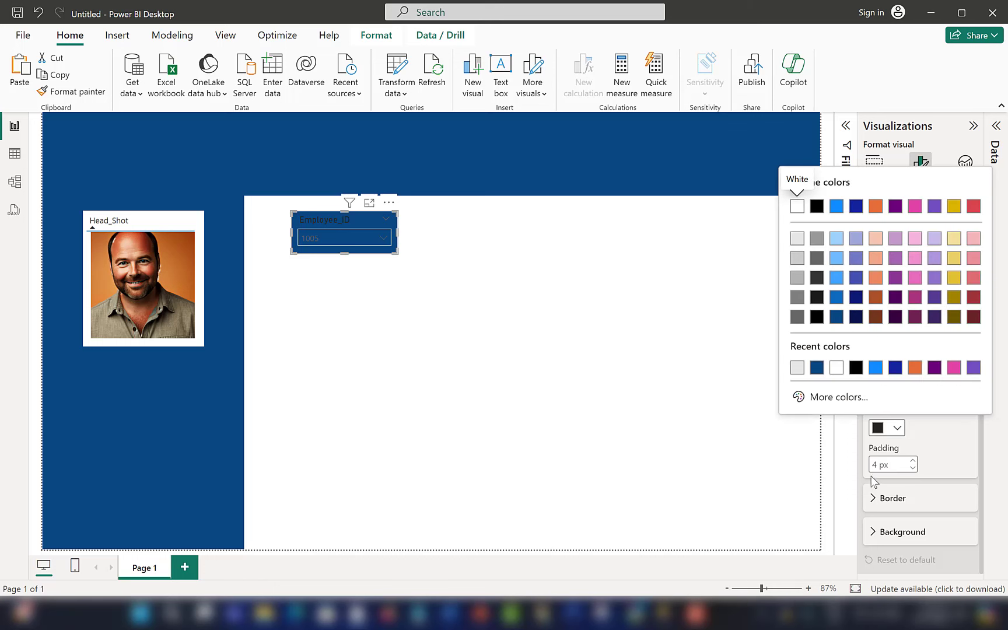
pyautogui.click(924, 505)
pyautogui.click(897, 531)
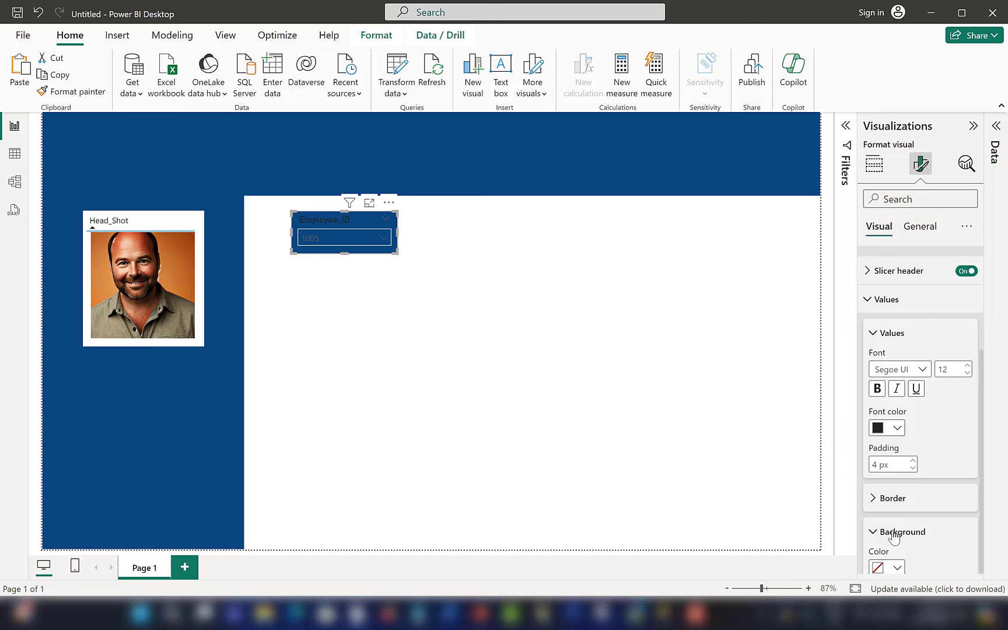
pyautogui.click(892, 532)
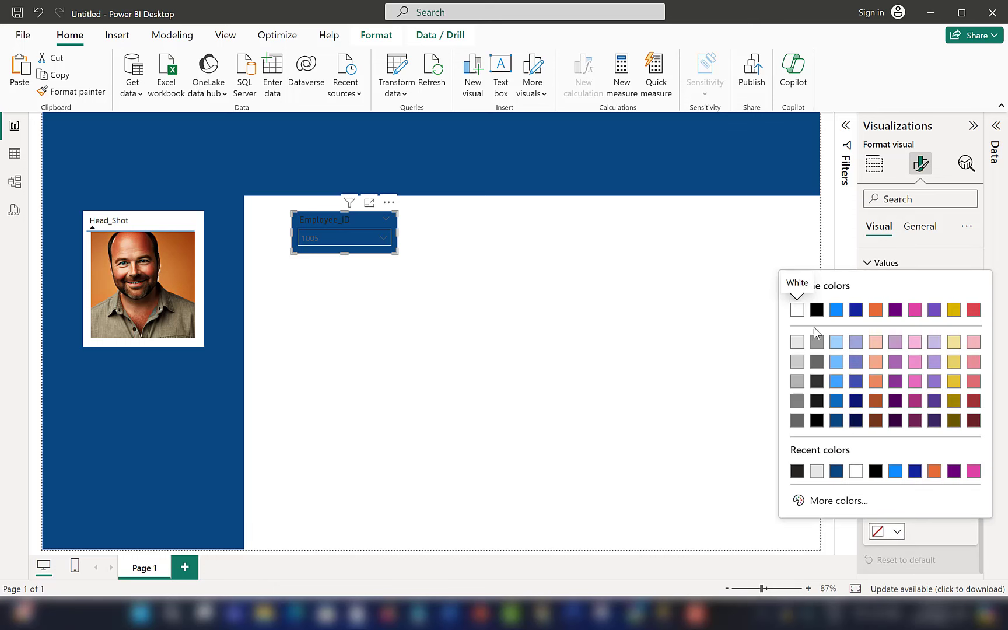
pyautogui.click(797, 310)
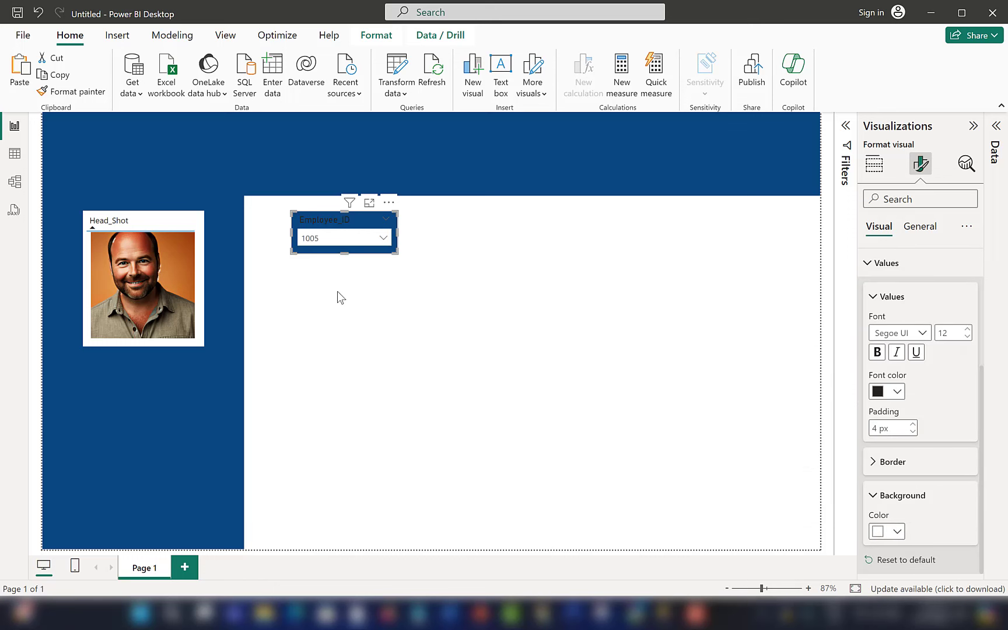
# Look through the Employee_ID slicer's formatting options, including the border settings of its values
pyautogui.scroll(5, 910, 513)
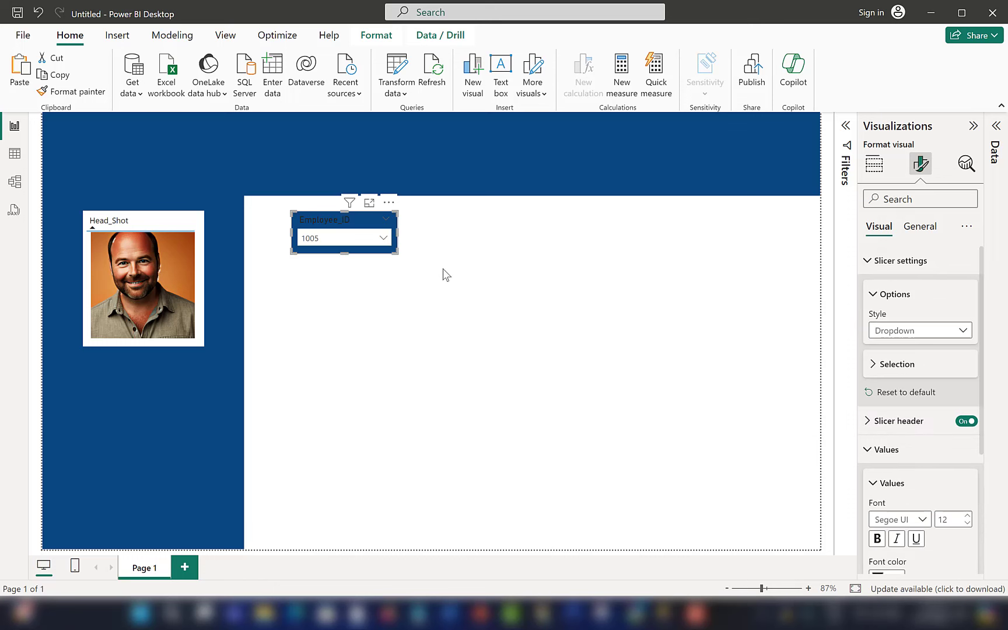
pyautogui.scroll(-3, 892, 380)
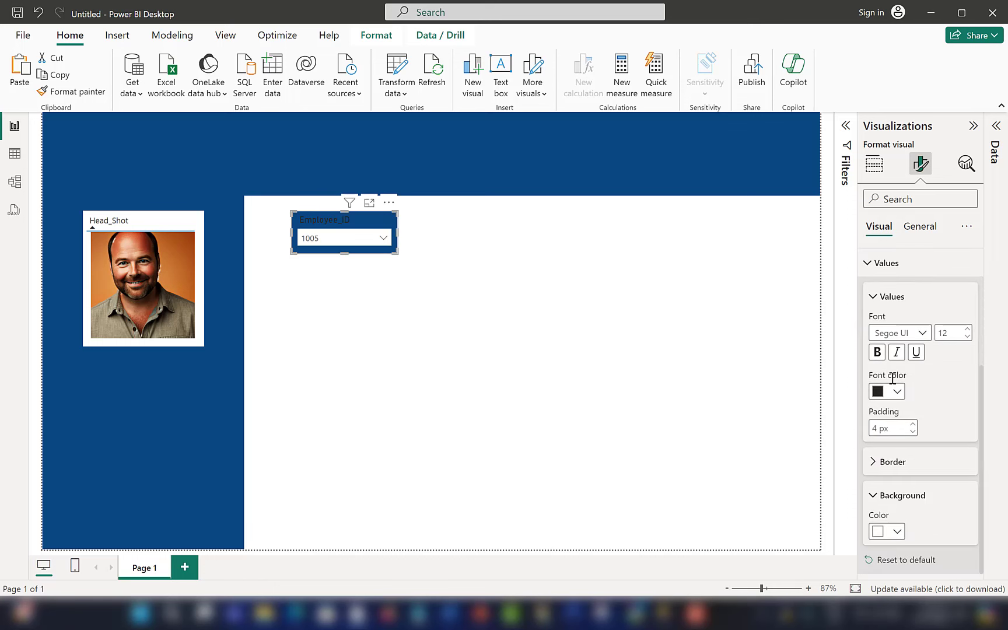
pyautogui.click(874, 464)
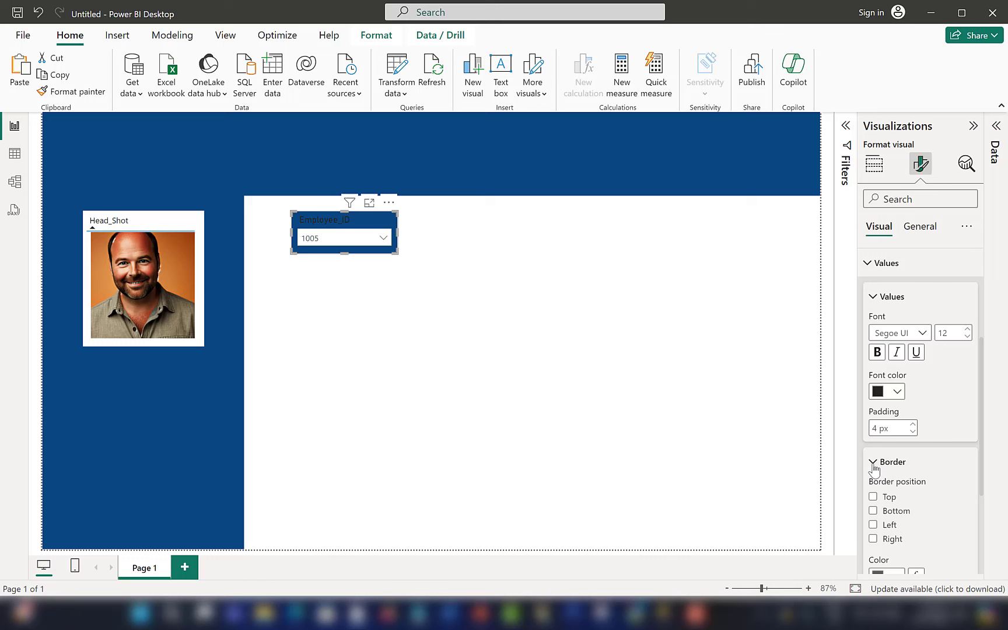
pyautogui.click(873, 464)
pyautogui.scroll(4, 875, 420)
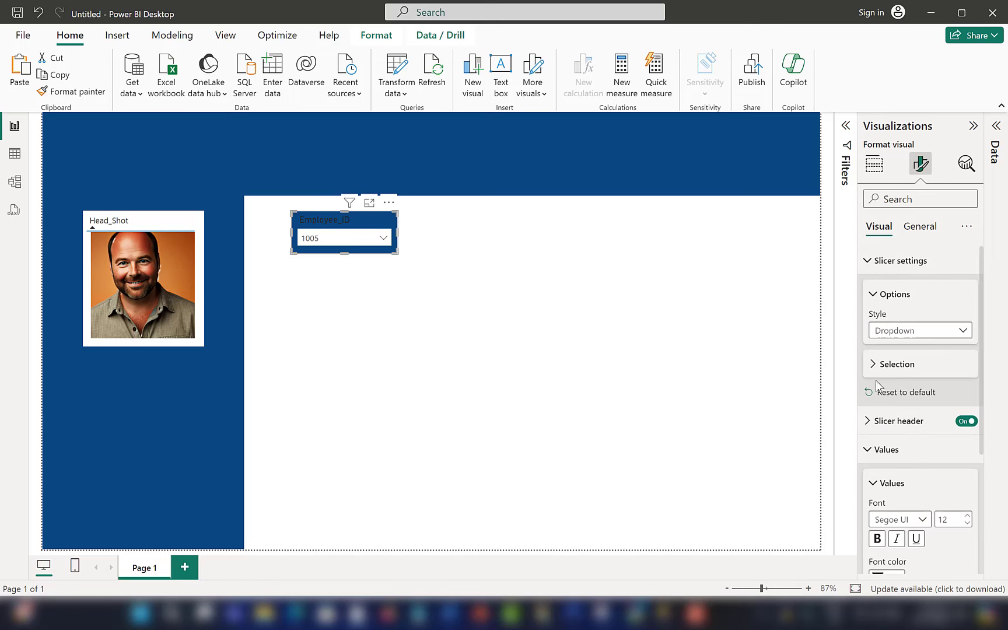
pyautogui.scroll(-2, 874, 432)
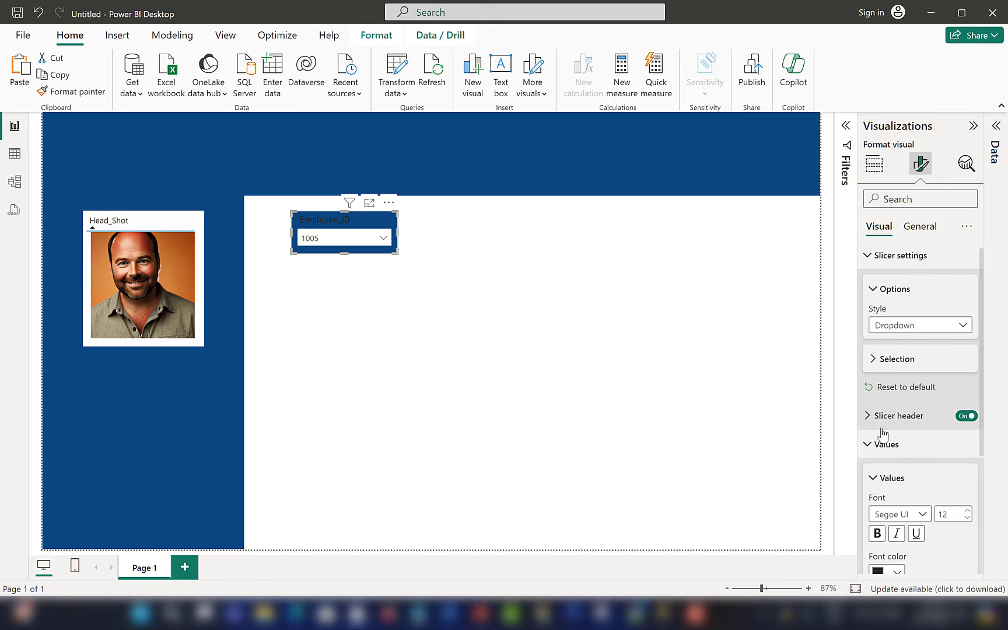
pyautogui.click(335, 239)
pyautogui.click(335, 240)
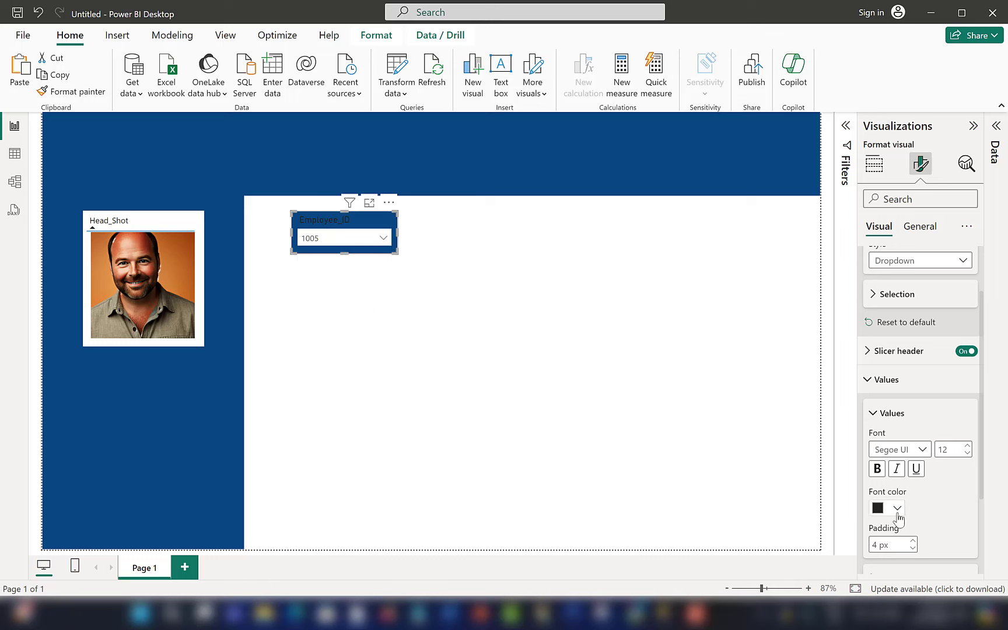
pyautogui.scroll(-3, 947, 522)
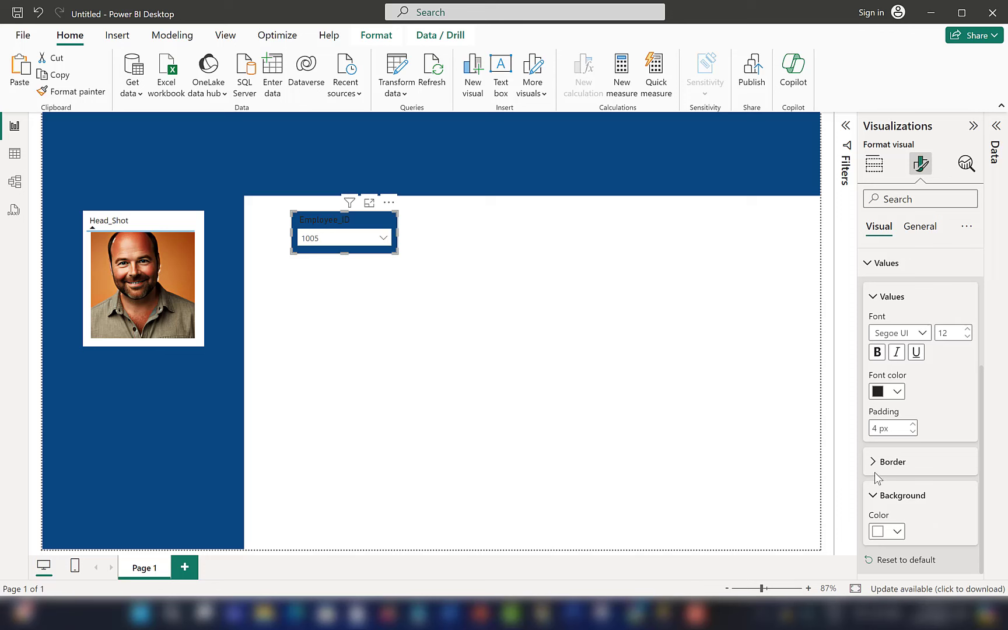
pyautogui.scroll(5, 879, 479)
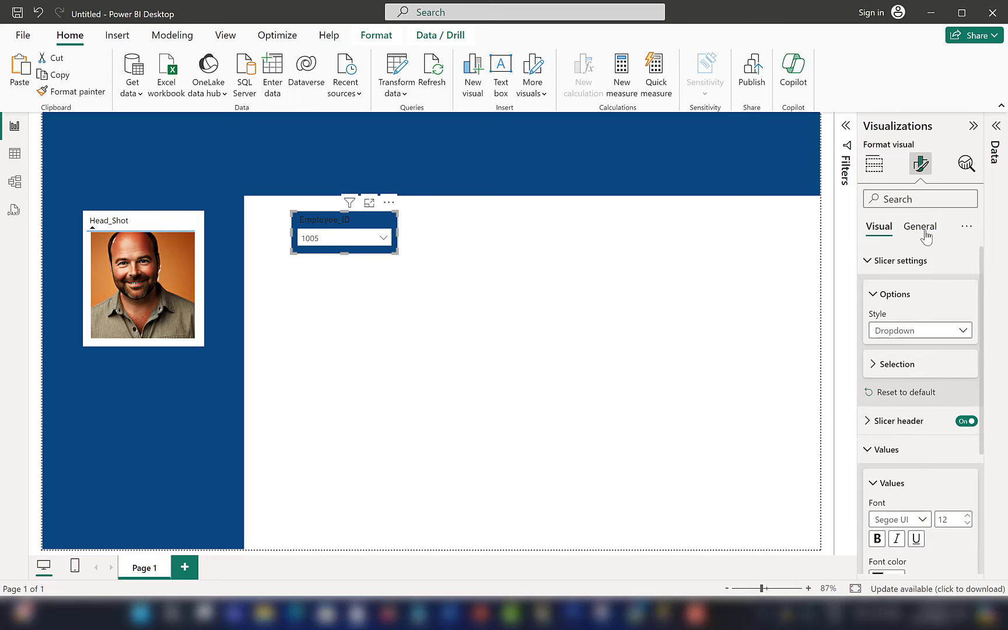
pyautogui.scroll(-5, 894, 452)
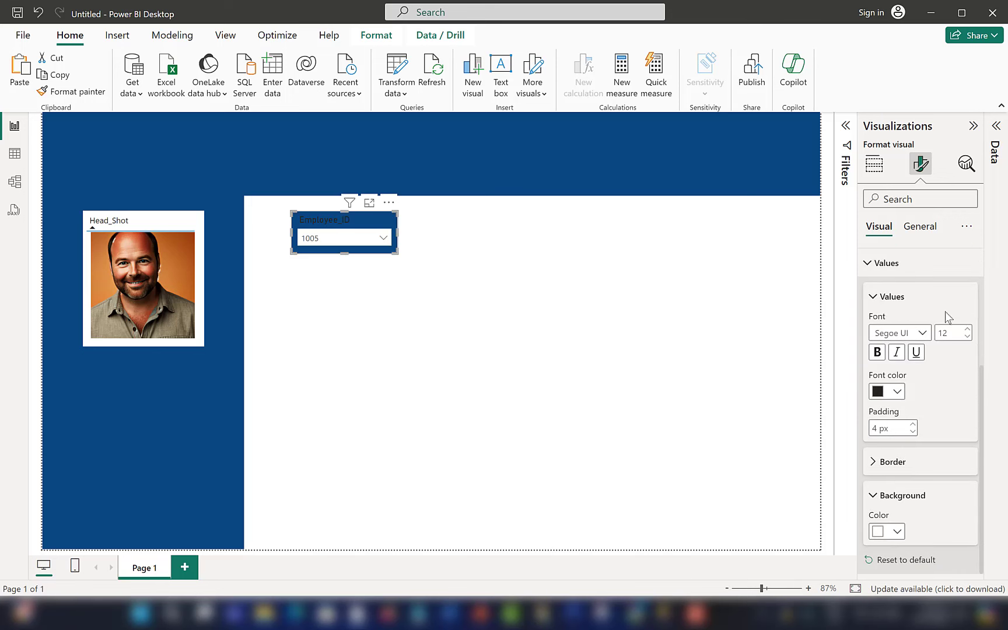
# Color the Employee_ID slicer's values white and set their background to the dark blue of the layout
pyautogui.click(897, 391)
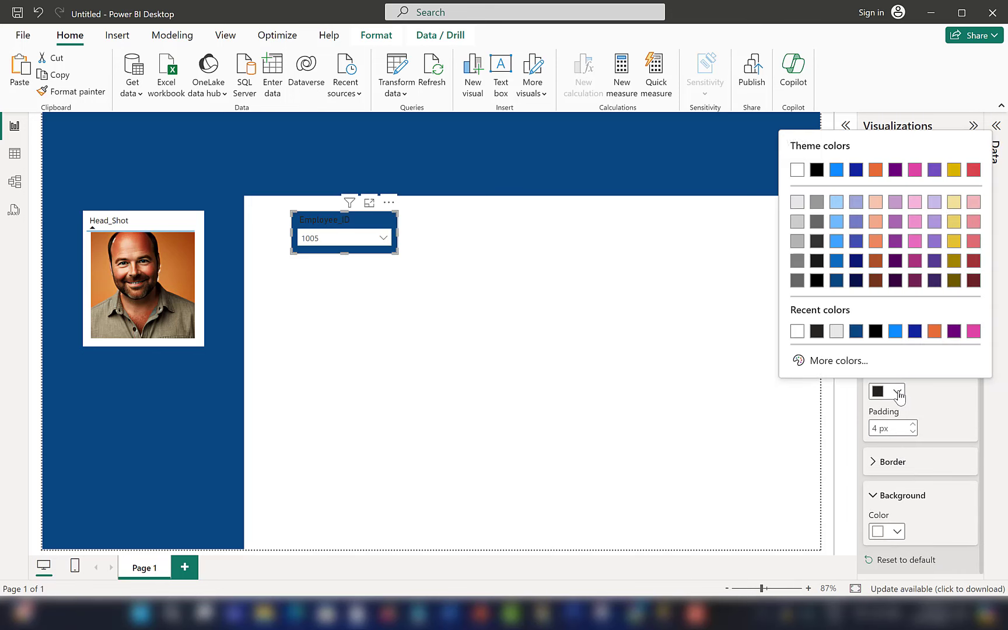
pyautogui.click(798, 332)
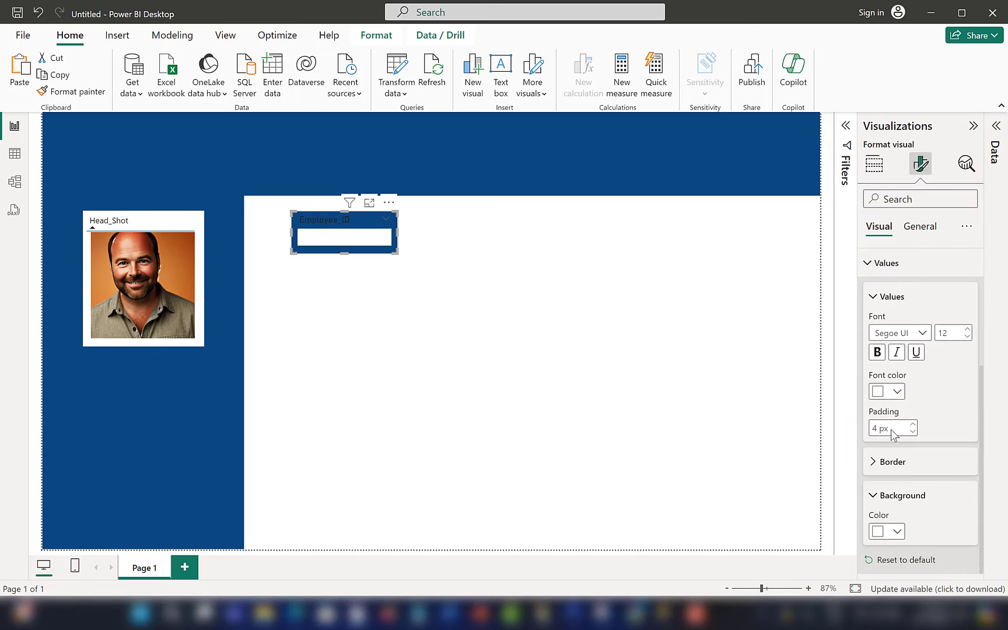
pyautogui.click(897, 532)
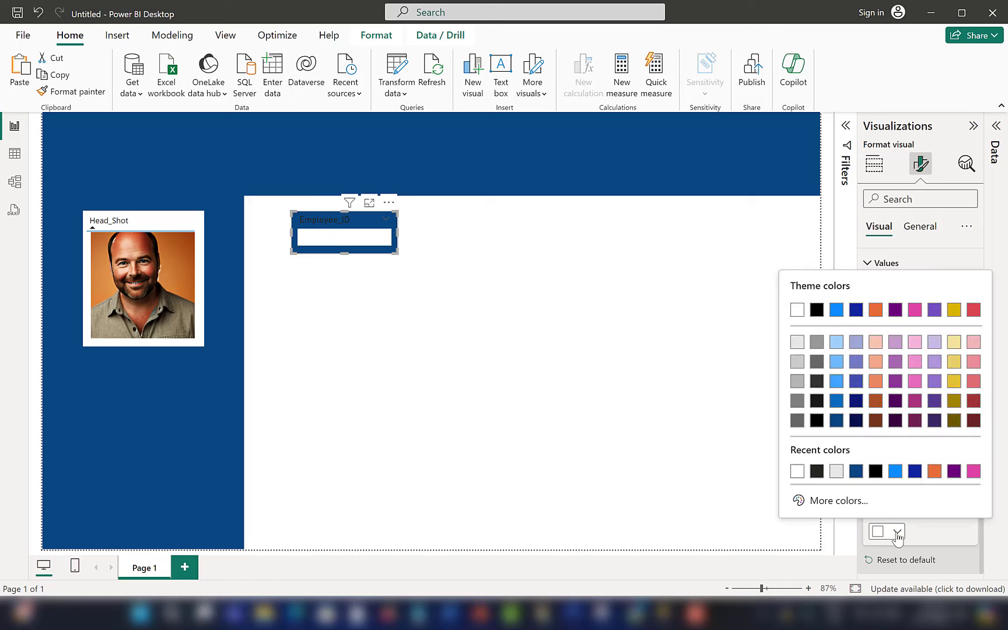
pyautogui.click(833, 423)
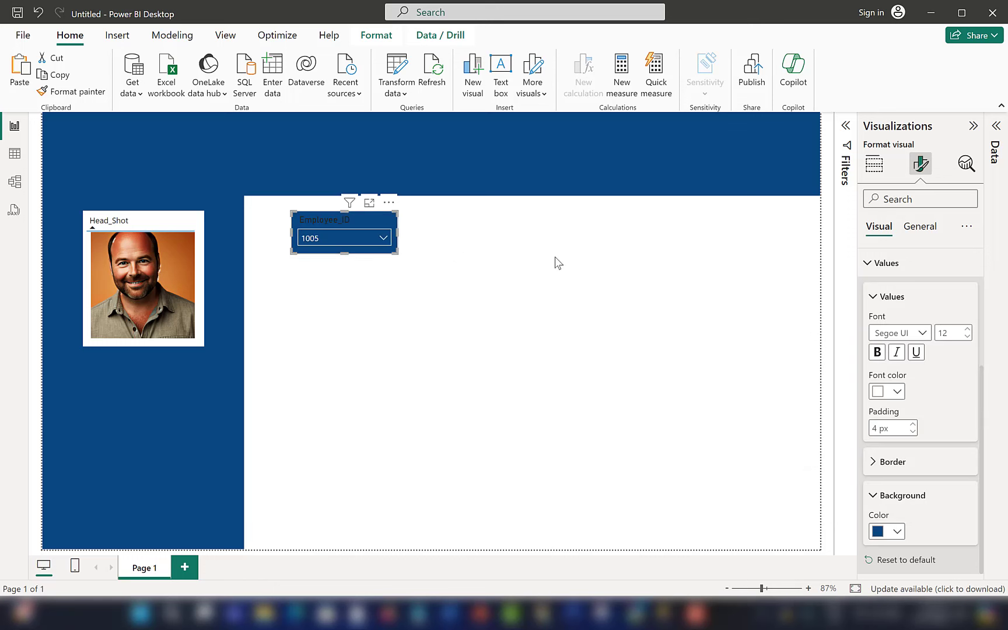
# Set the font color of the Employee_ID slicer's header text to white
pyautogui.scroll(1, 922, 263)
pyautogui.click(920, 227)
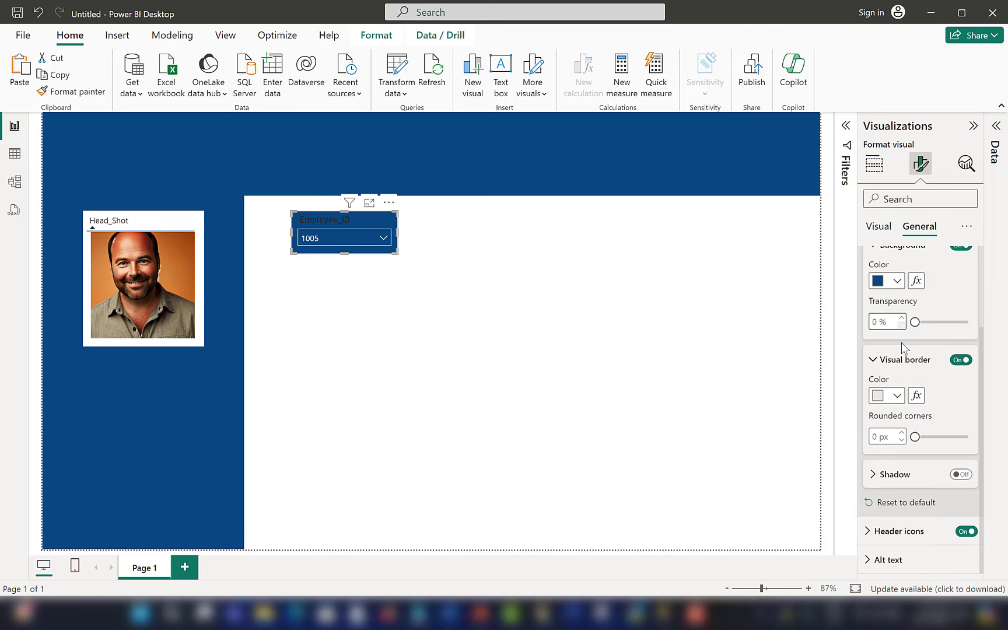
pyautogui.scroll(2, 950, 484)
pyautogui.scroll(-2, 951, 479)
pyautogui.scroll(1, 909, 508)
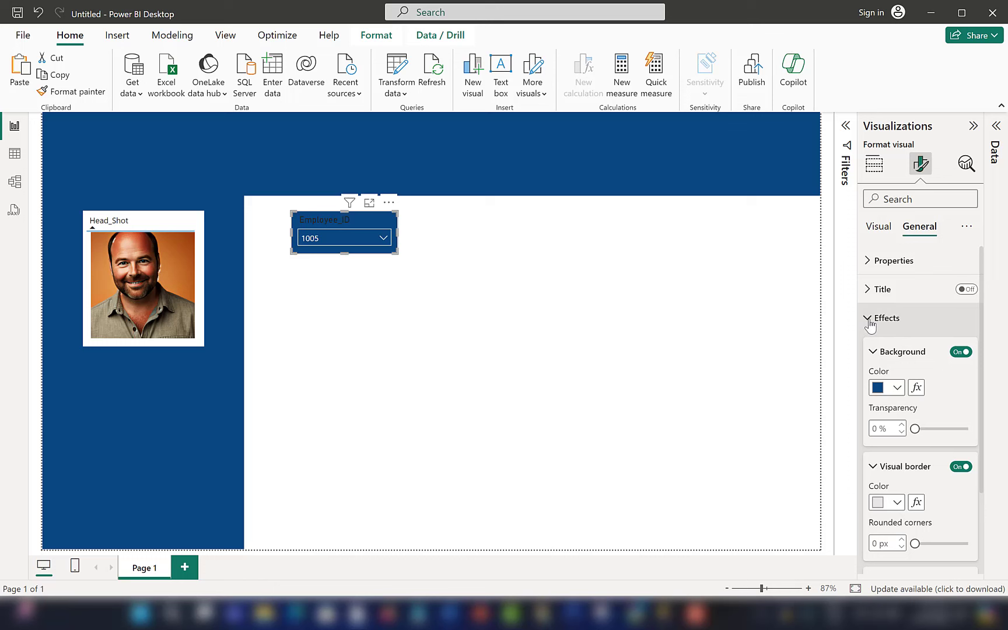
pyautogui.click(870, 320)
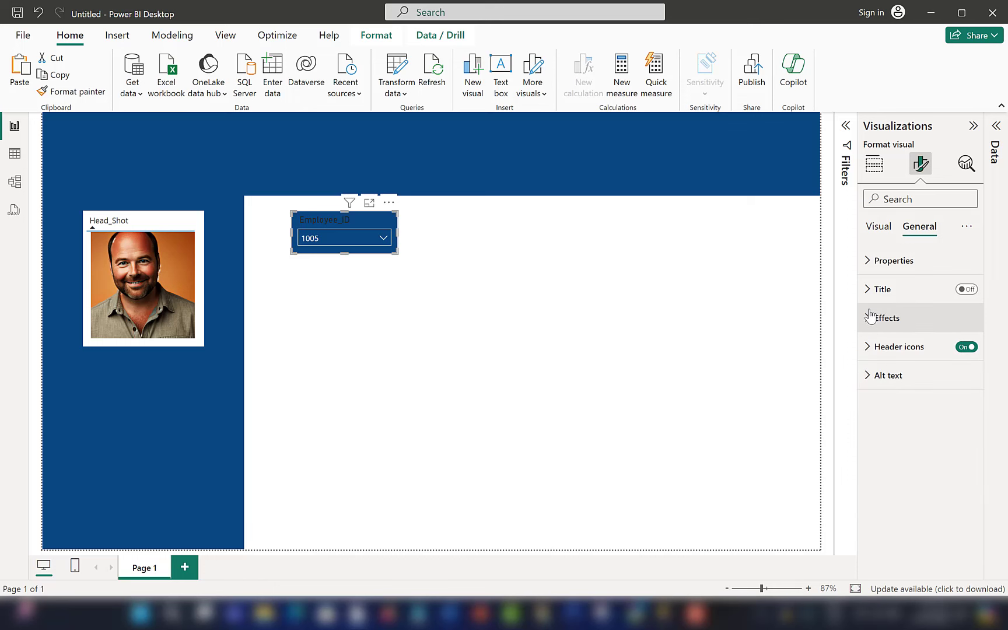
pyautogui.click(879, 229)
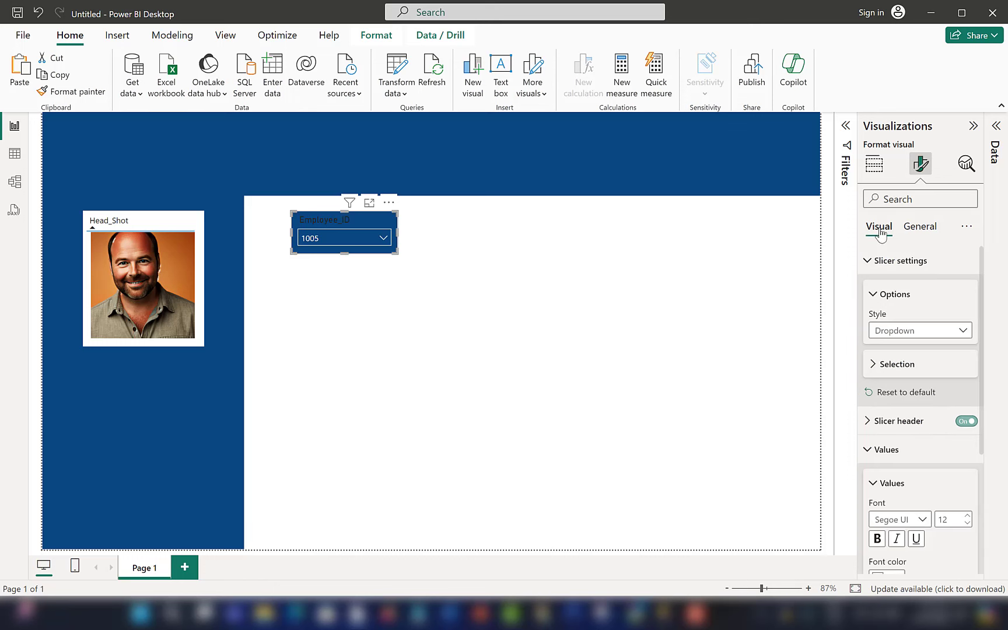
pyautogui.click(887, 421)
pyautogui.scroll(-1, 912, 490)
pyautogui.scroll(-1, 912, 490)
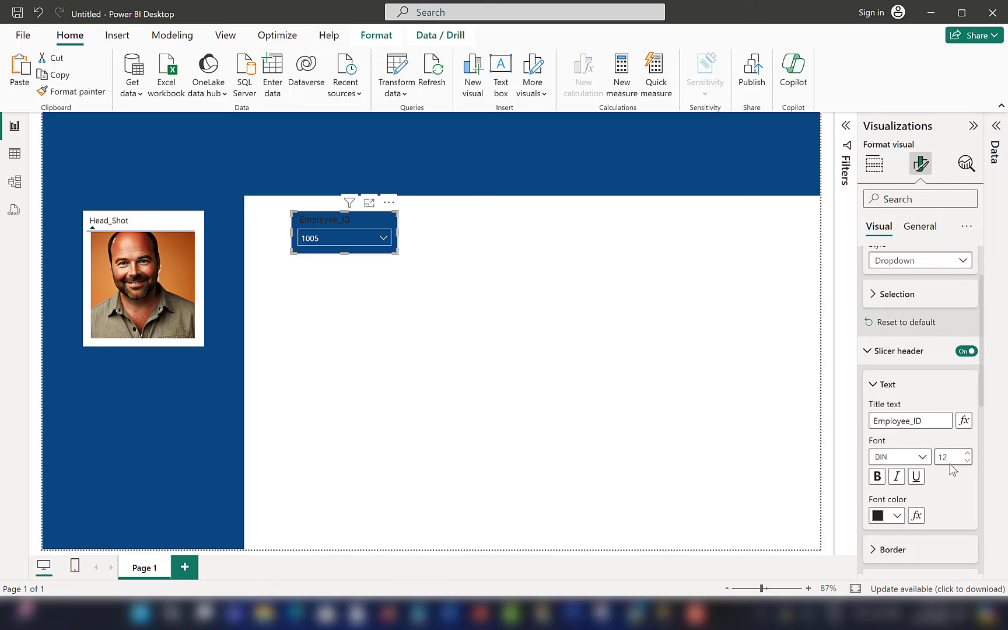
pyautogui.click(897, 516)
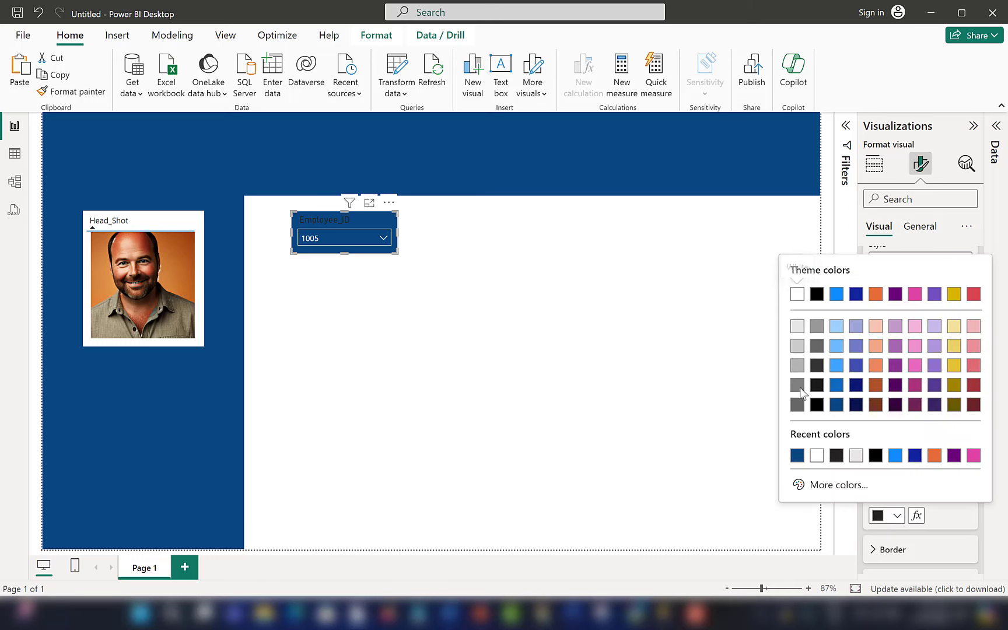
pyautogui.click(797, 295)
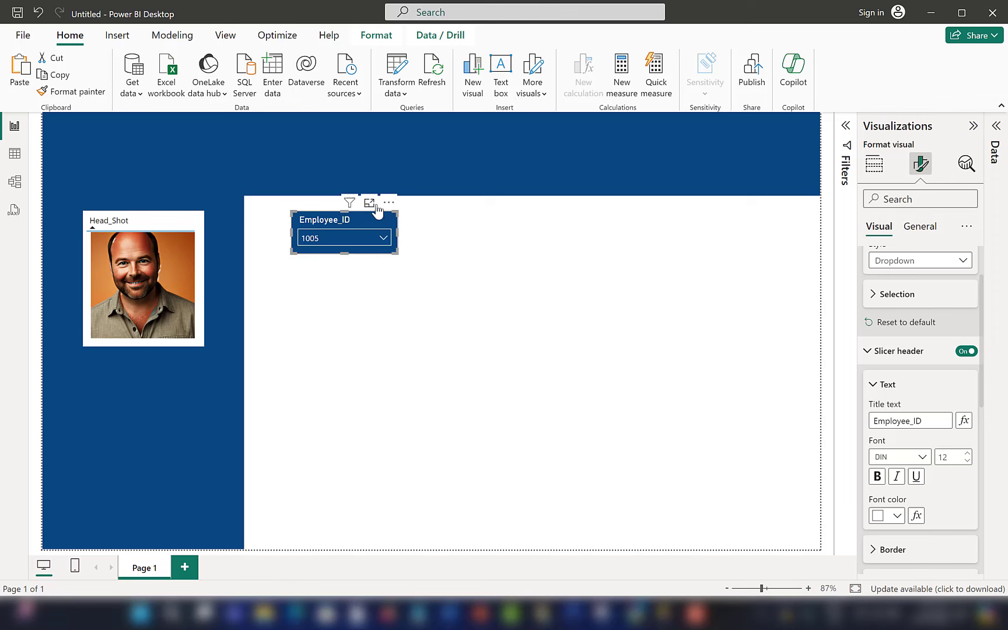
# Move the Employee_ID slicer onto the blue area directly above the Head_Shot table
pyautogui.moveTo(386, 207); pyautogui.dragTo(186, 151)
pyautogui.click(374, 280)
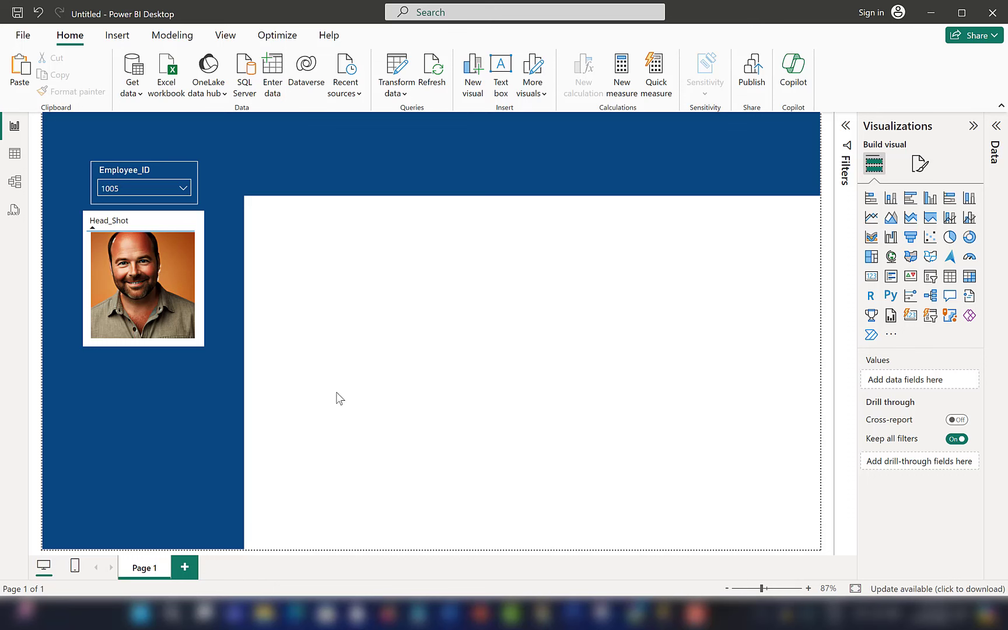
pyautogui.click(973, 125)
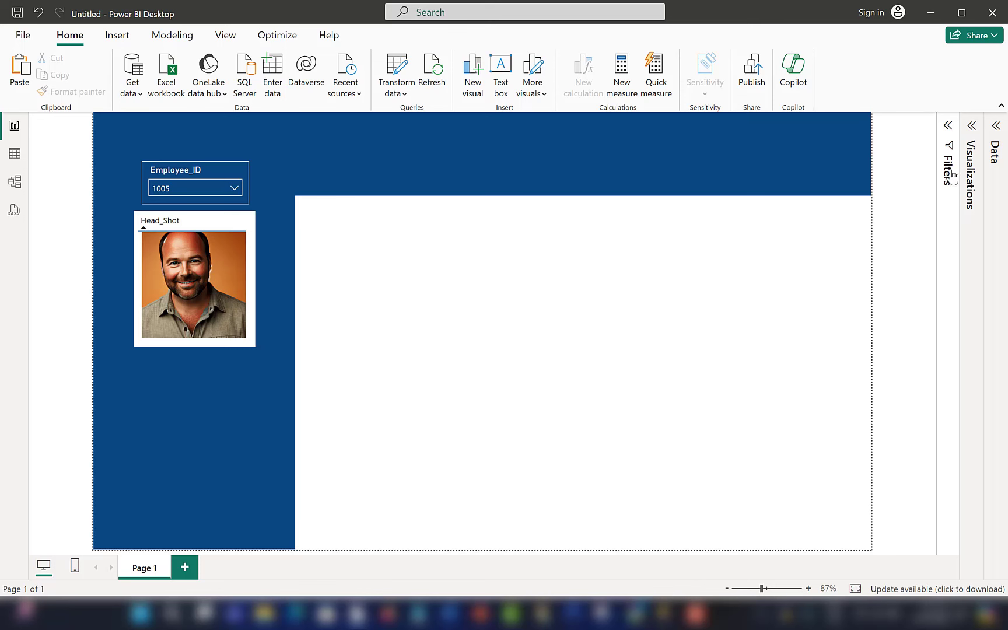
pyautogui.click(972, 126)
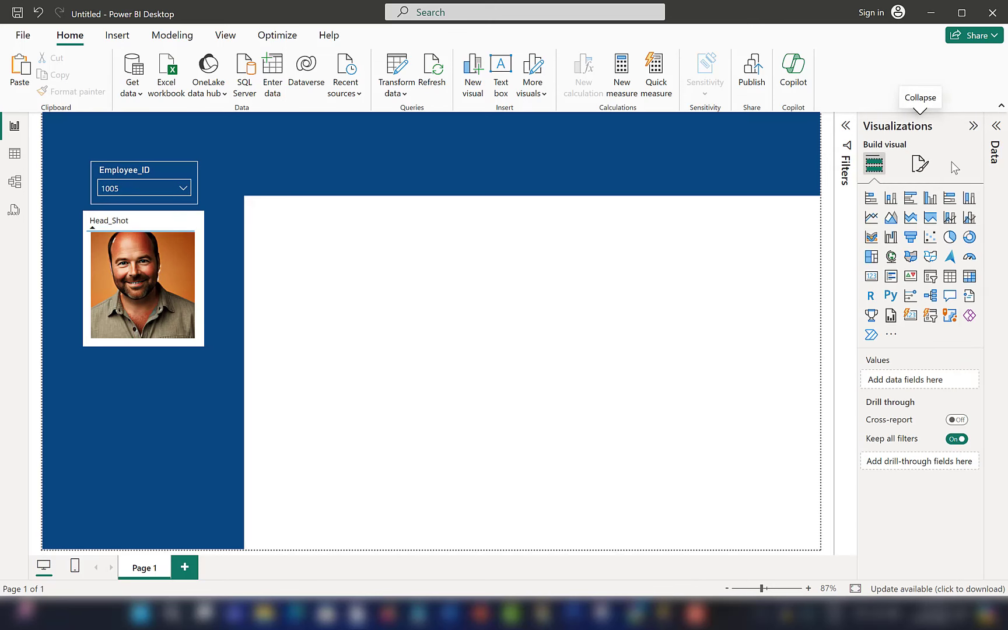
# Change the page's canvas type to Custom and set its height to 820 px
pyautogui.click(921, 165)
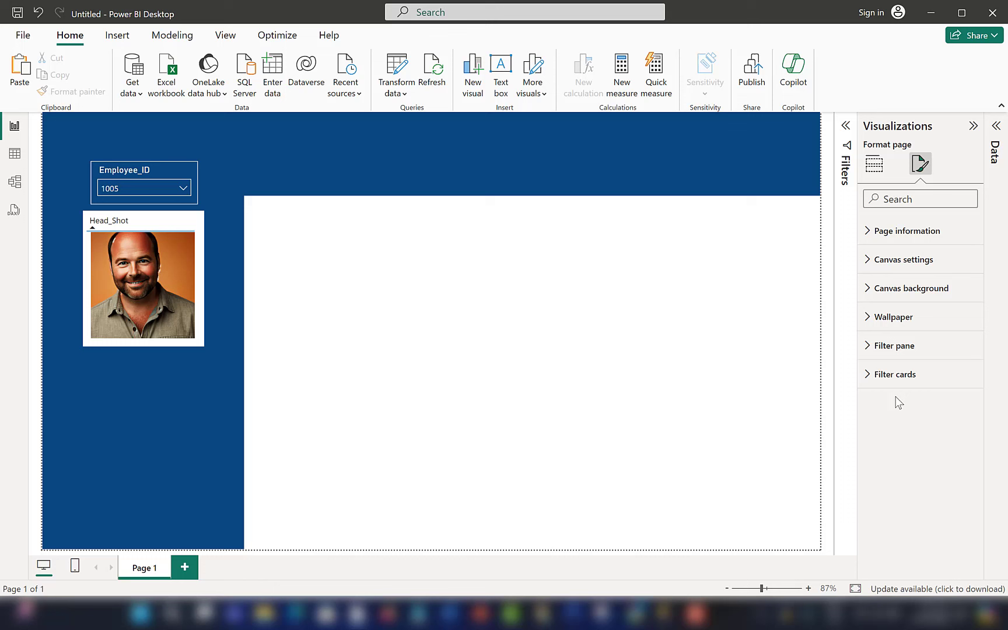
pyautogui.click(948, 269)
pyautogui.click(930, 308)
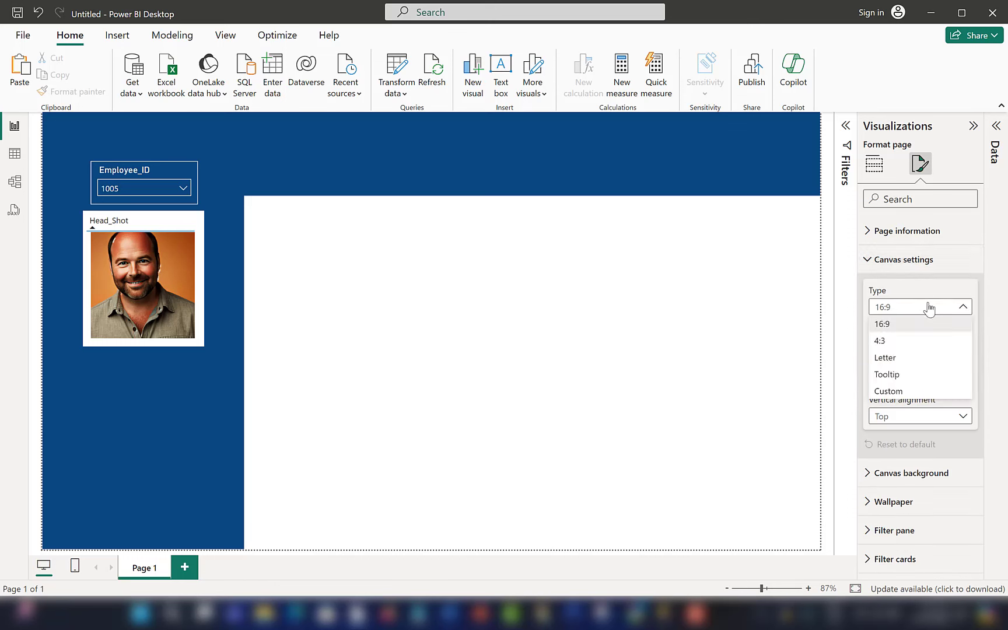
pyautogui.click(902, 392)
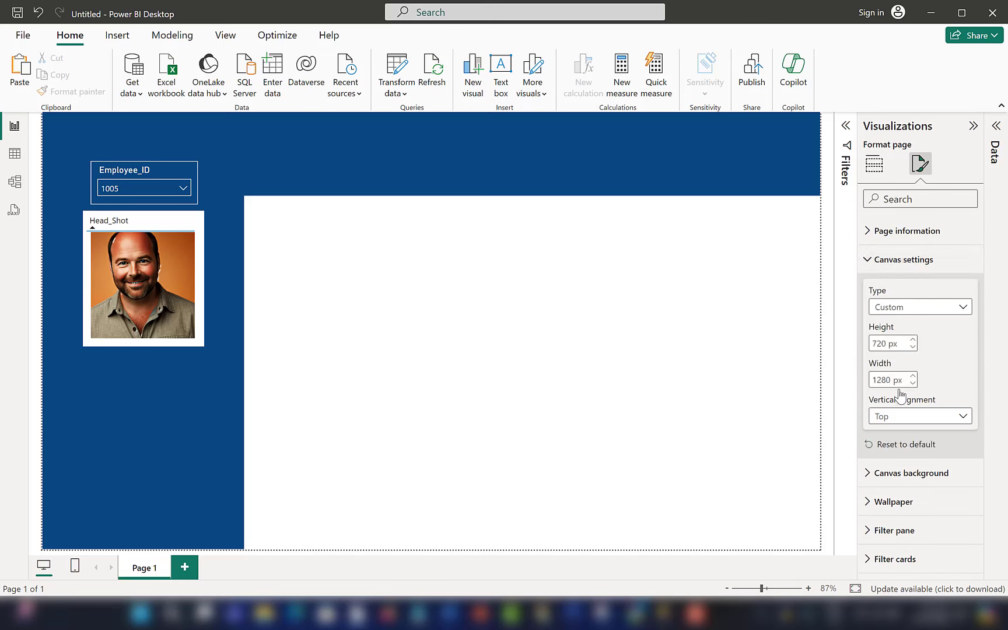
pyautogui.doubleClick(876, 344)
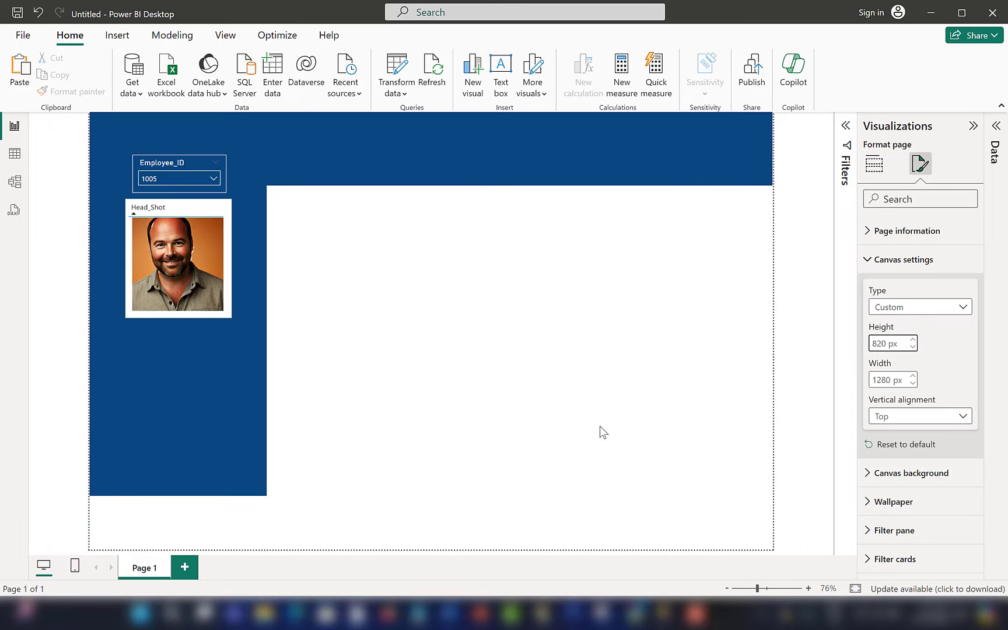
# Extend the vertical blue rectangle down to the bottom edge of the enlarged canvas
pyautogui.click(442, 314)
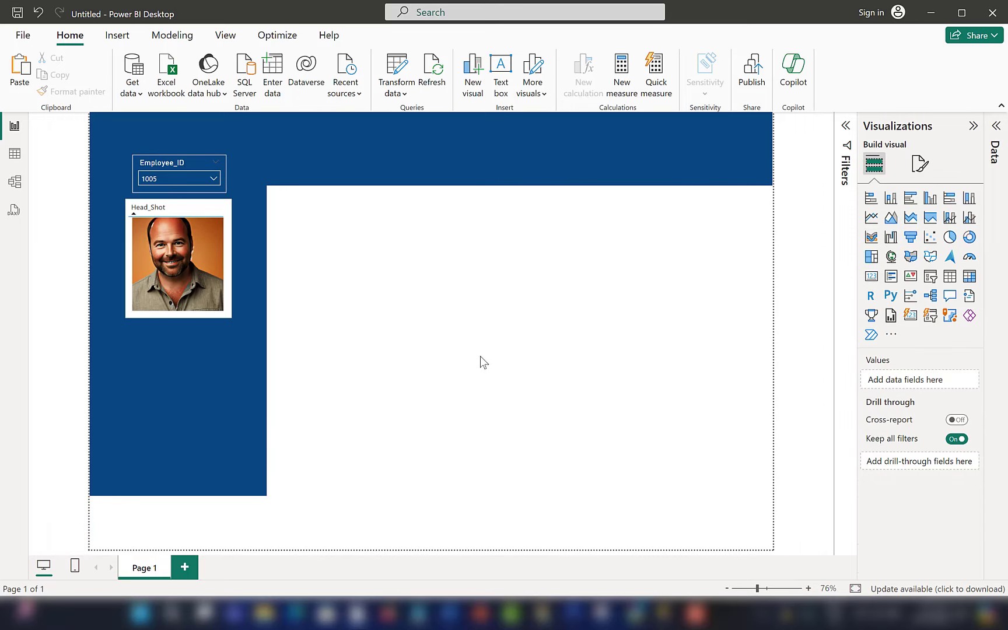
pyautogui.click(183, 492)
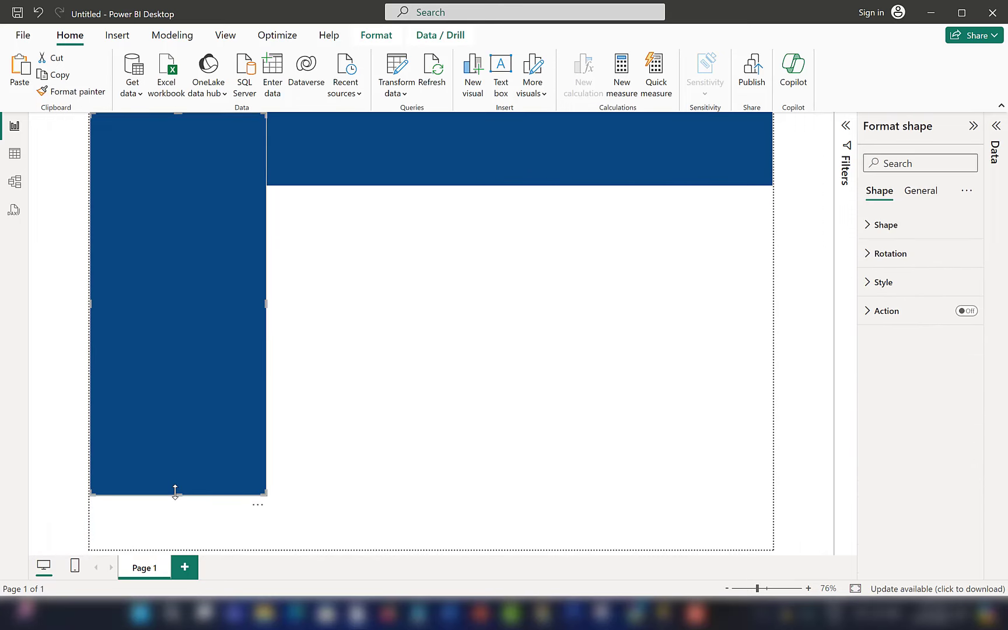
pyautogui.moveTo(175, 492); pyautogui.dragTo(175, 550)
pyautogui.click(436, 275)
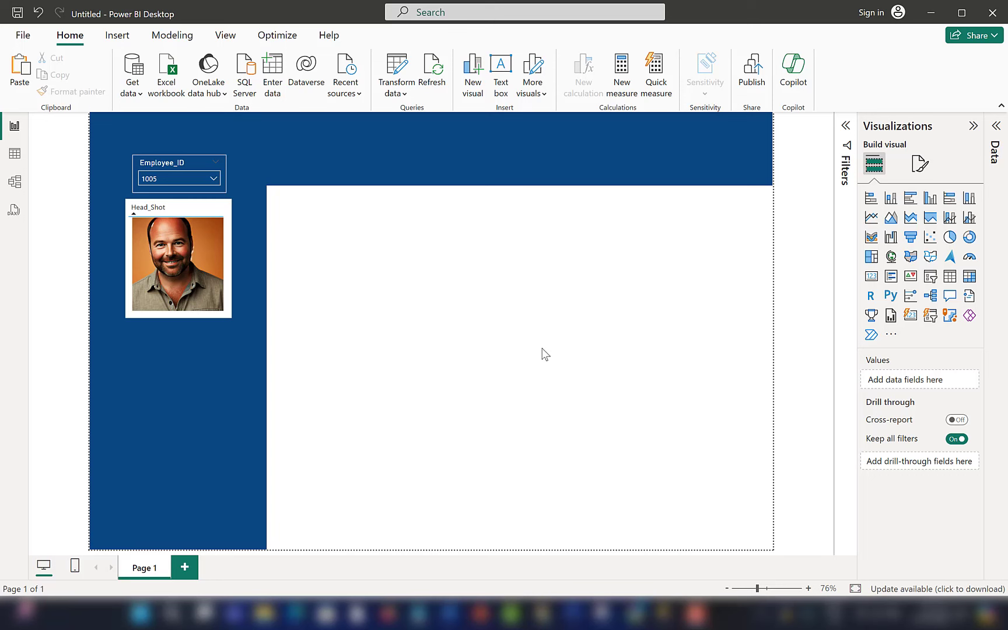
pyautogui.click(917, 167)
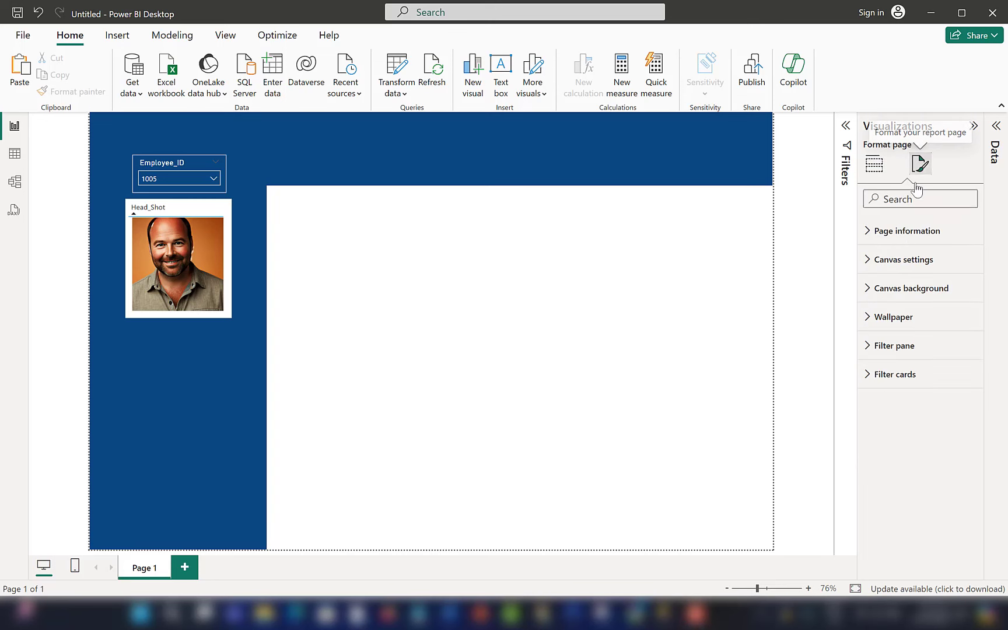
pyautogui.click(754, 261)
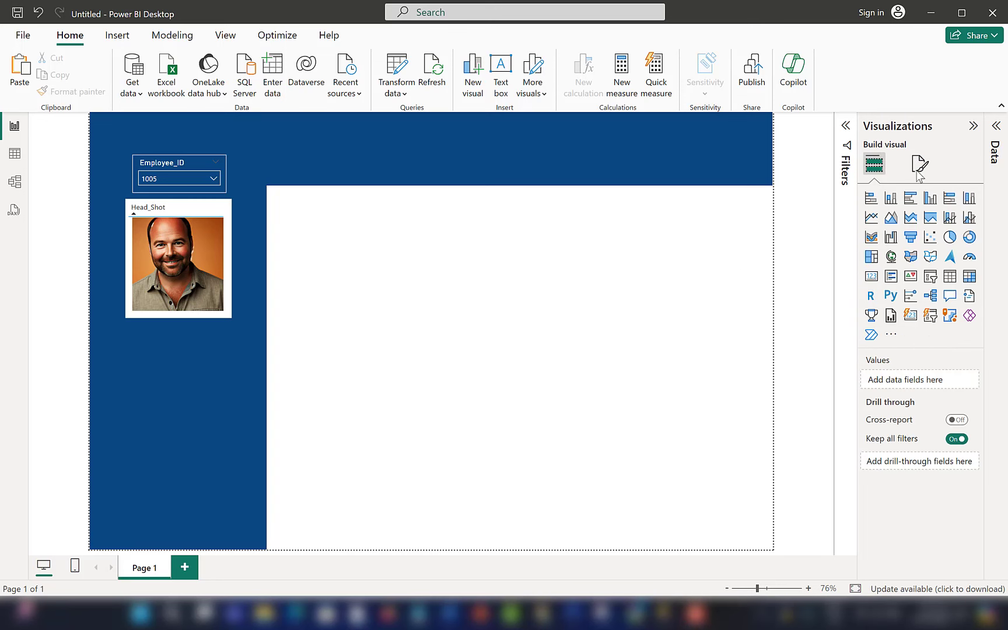
# Insert a new card visual and shrink it to a small wide box near the top of the white area
pyautogui.click(911, 317)
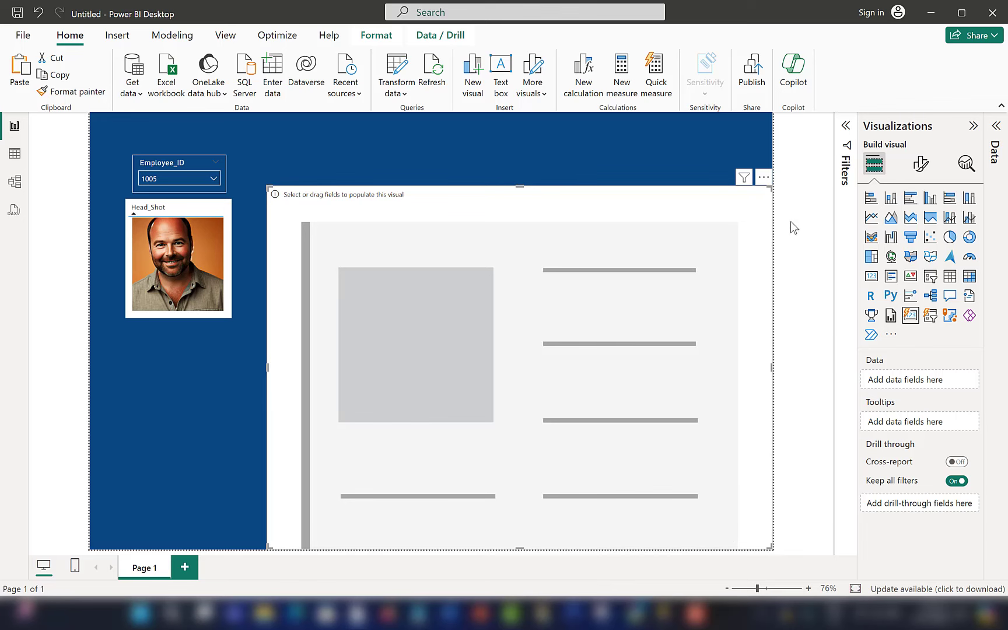
pyautogui.moveTo(769, 188); pyautogui.dragTo(680, 230)
pyautogui.moveTo(715, 440); pyautogui.dragTo(597, 274)
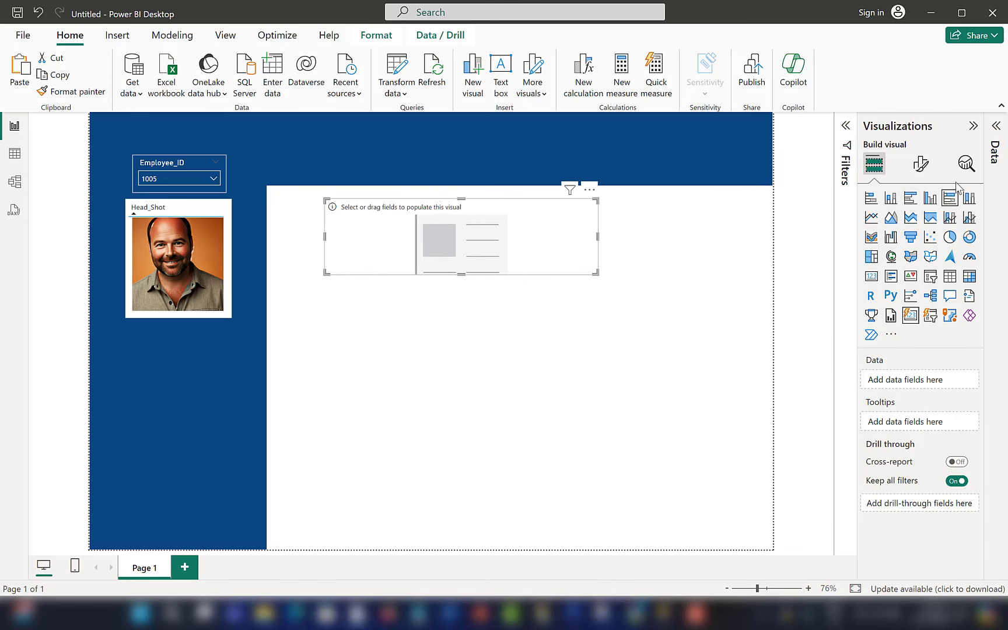
# Add first_name and last_name from Query1 to the card and widen it slightly
pyautogui.click(994, 130)
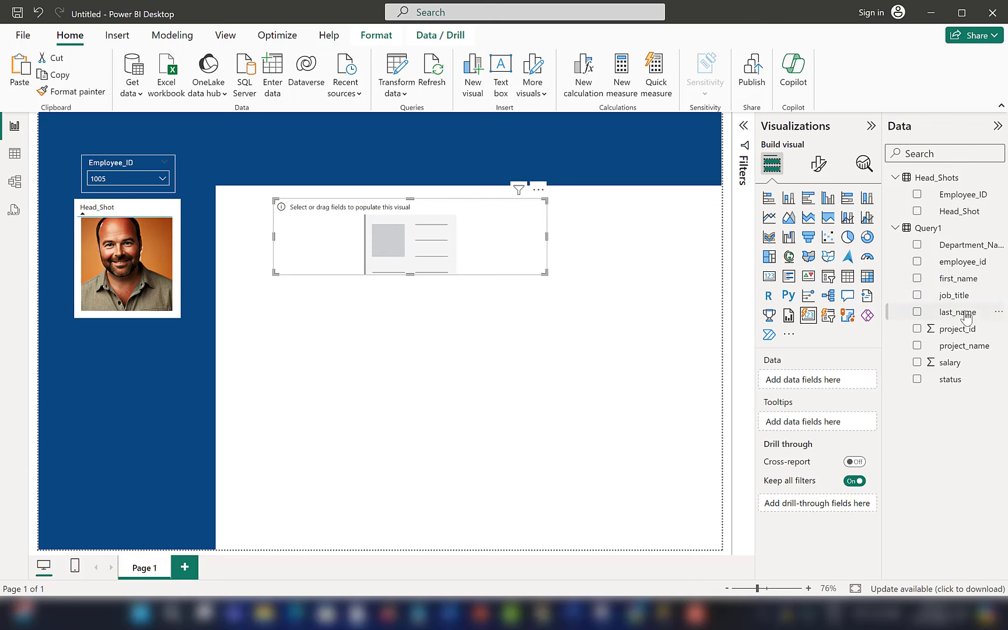
pyautogui.moveTo(962, 279); pyautogui.dragTo(399, 244)
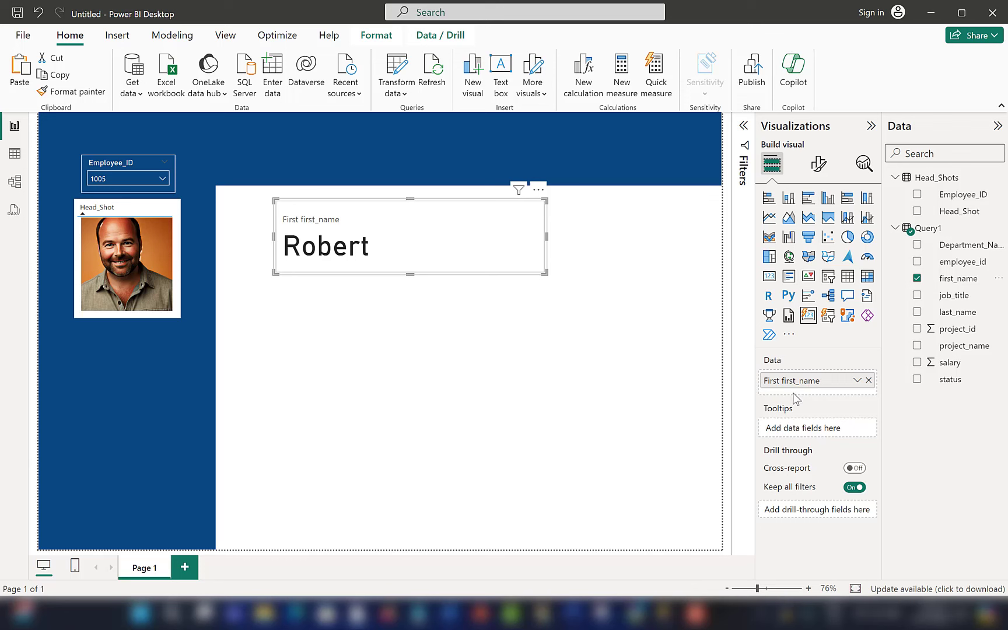
pyautogui.click(919, 314)
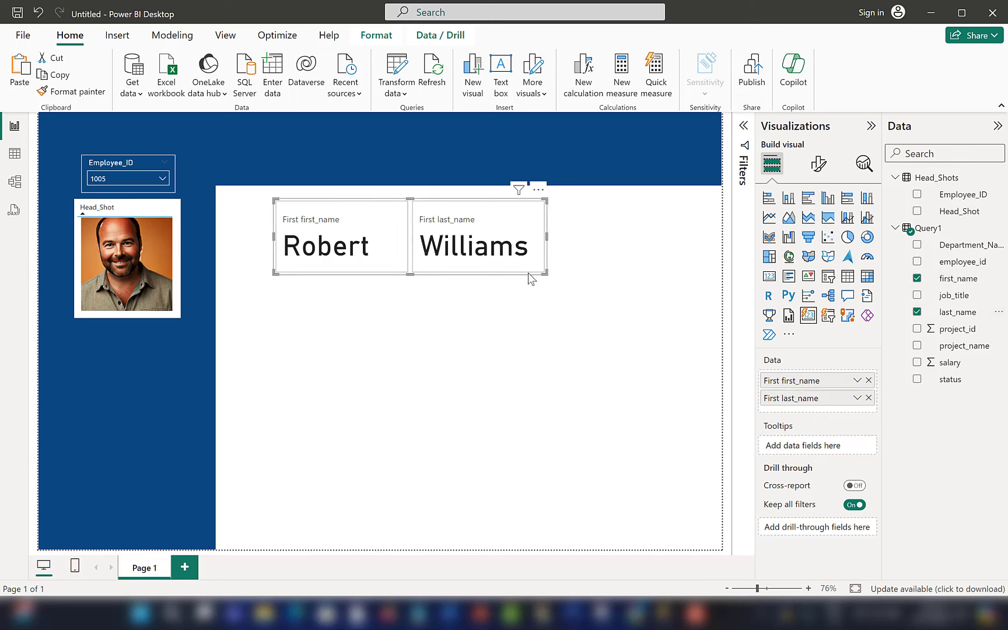
pyautogui.moveTo(546, 274); pyautogui.dragTo(596, 276)
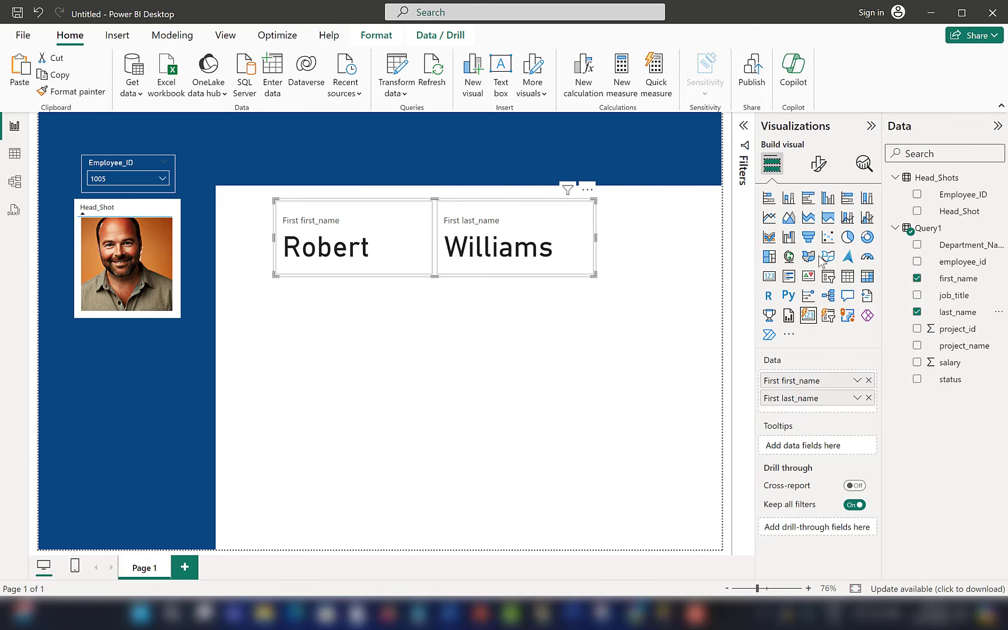
# Set the font of all the card's callout values to Segoe UI Semibold, size 15
pyautogui.click(819, 164)
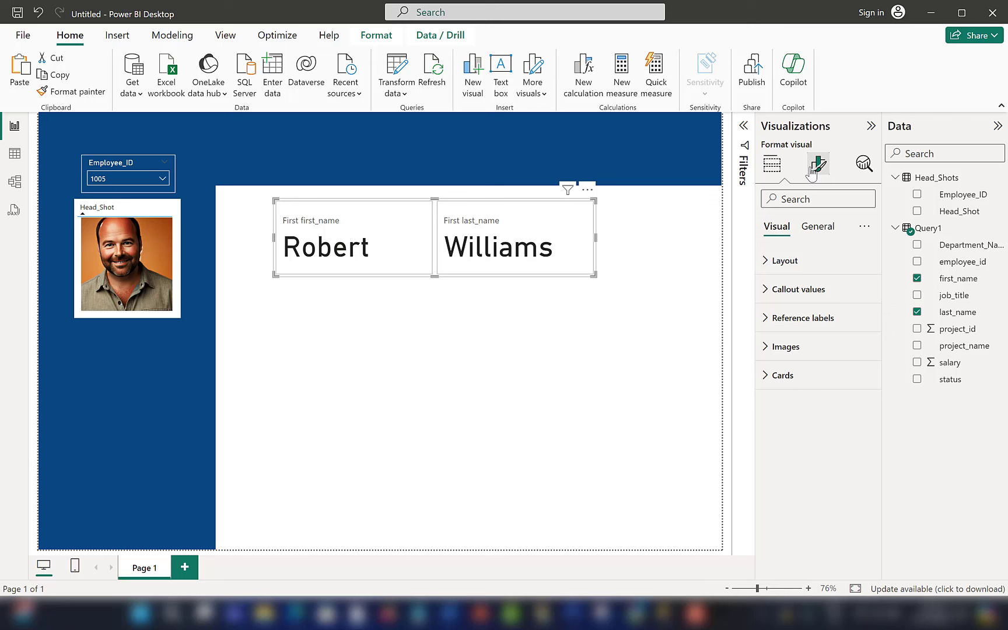
pyautogui.click(799, 290)
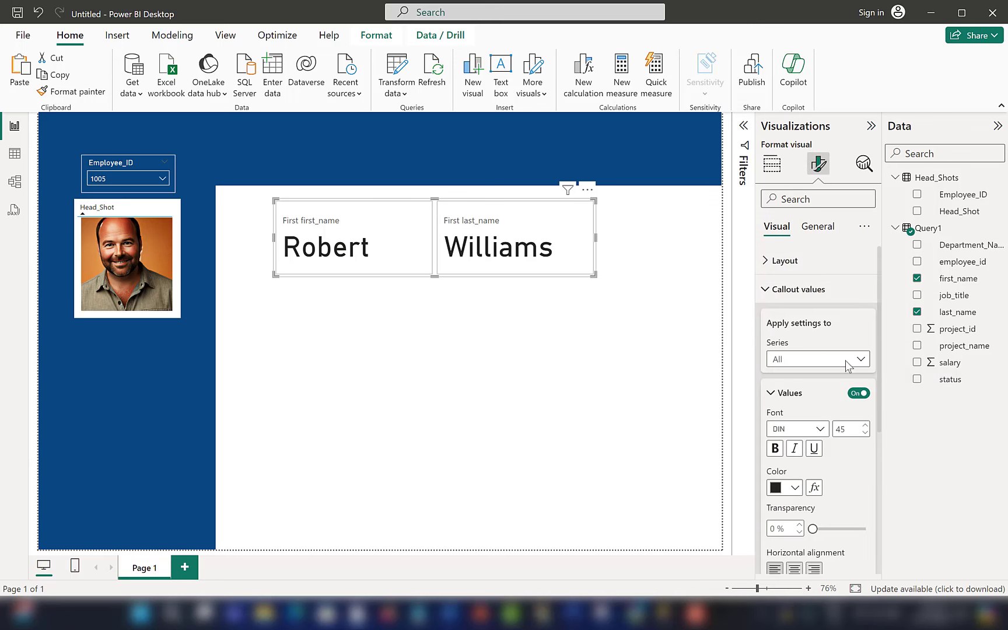
pyautogui.click(846, 431)
pyautogui.write('15')
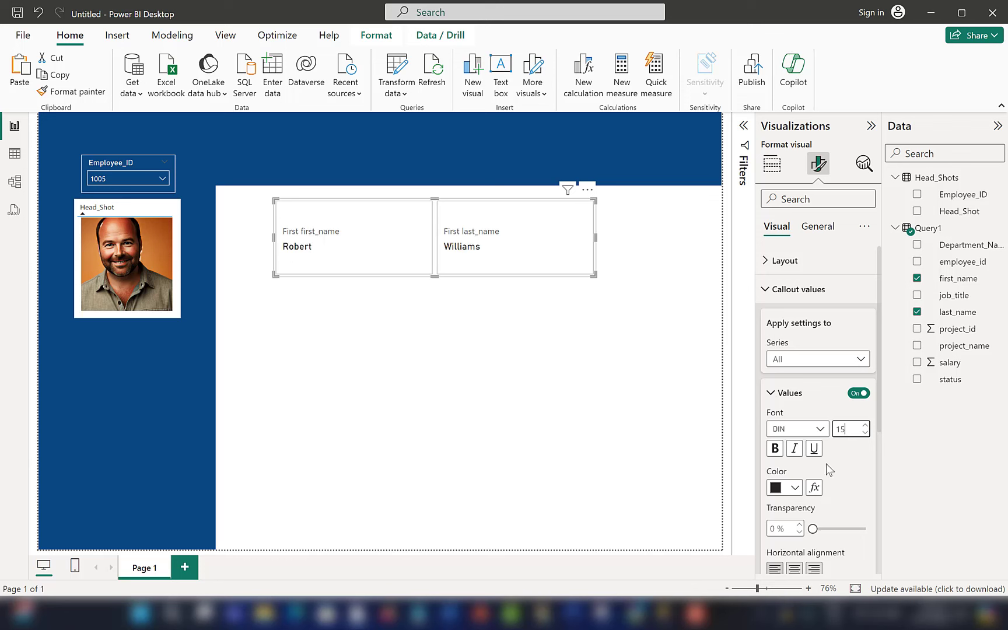
pyautogui.click(816, 430)
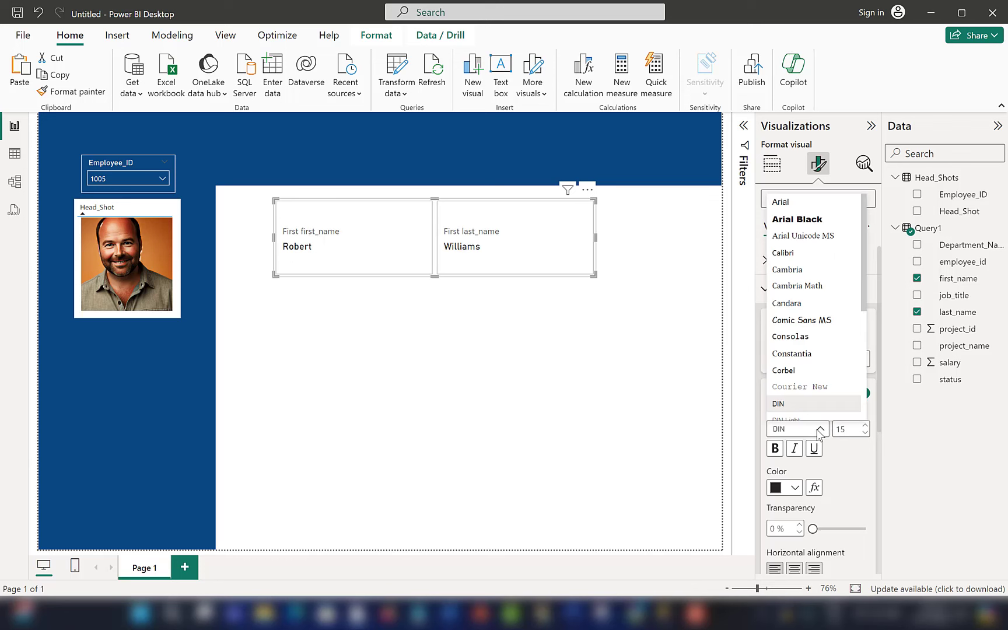
pyautogui.scroll(-3, 819, 350)
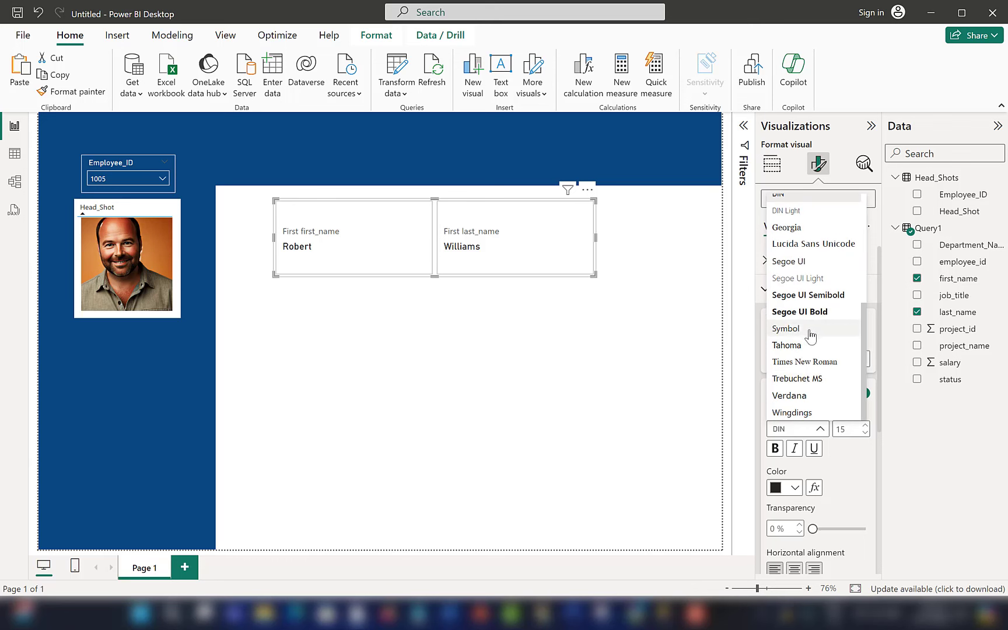
pyautogui.click(800, 296)
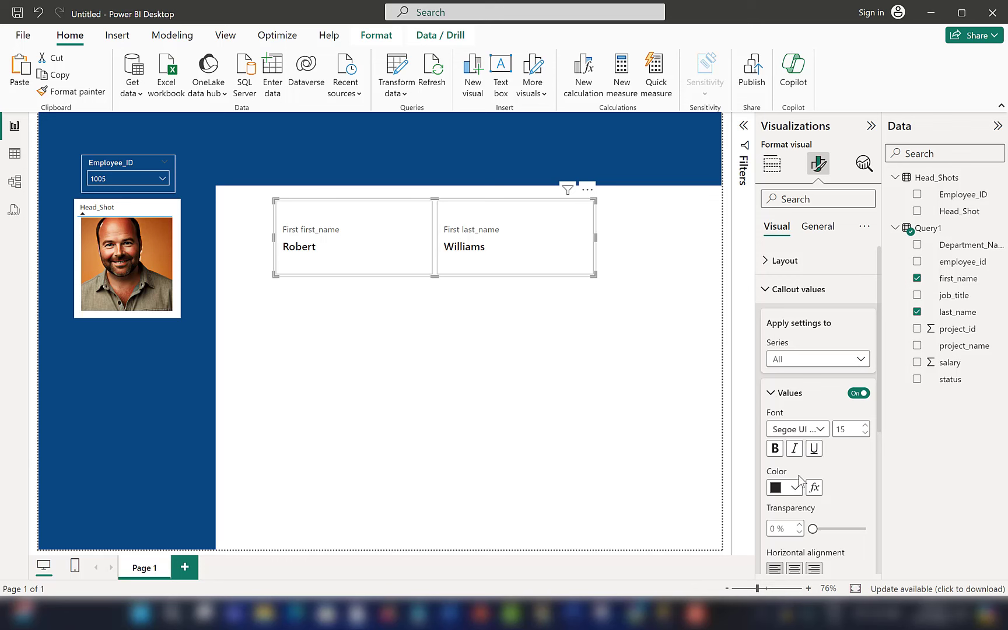
# Set the color of the card's callout values to white
pyautogui.scroll(-3, 802, 473)
pyautogui.click(794, 418)
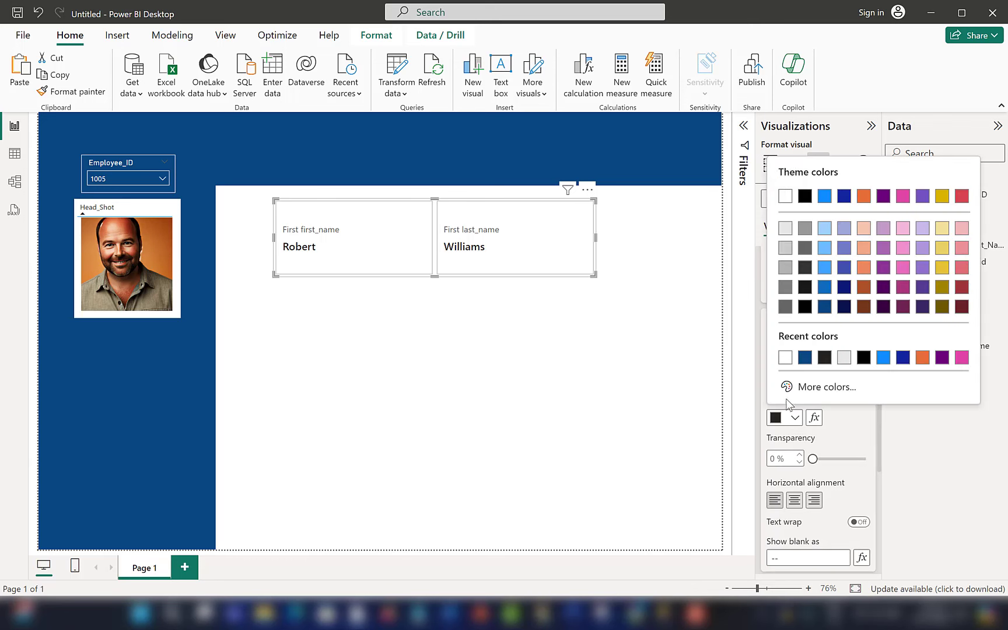
pyautogui.click(785, 197)
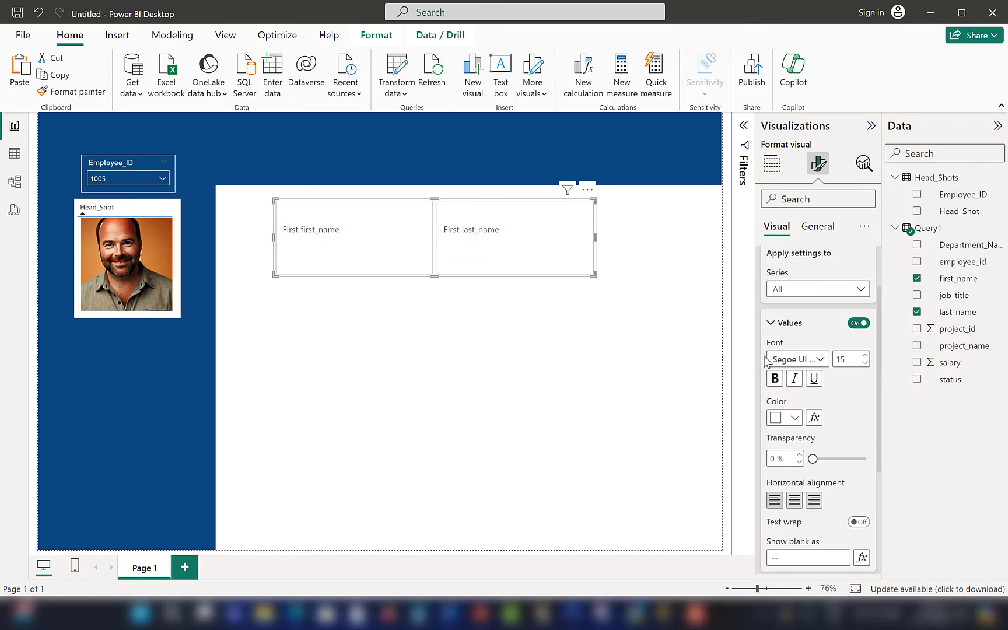
pyautogui.scroll(3, 787, 325)
pyautogui.click(774, 289)
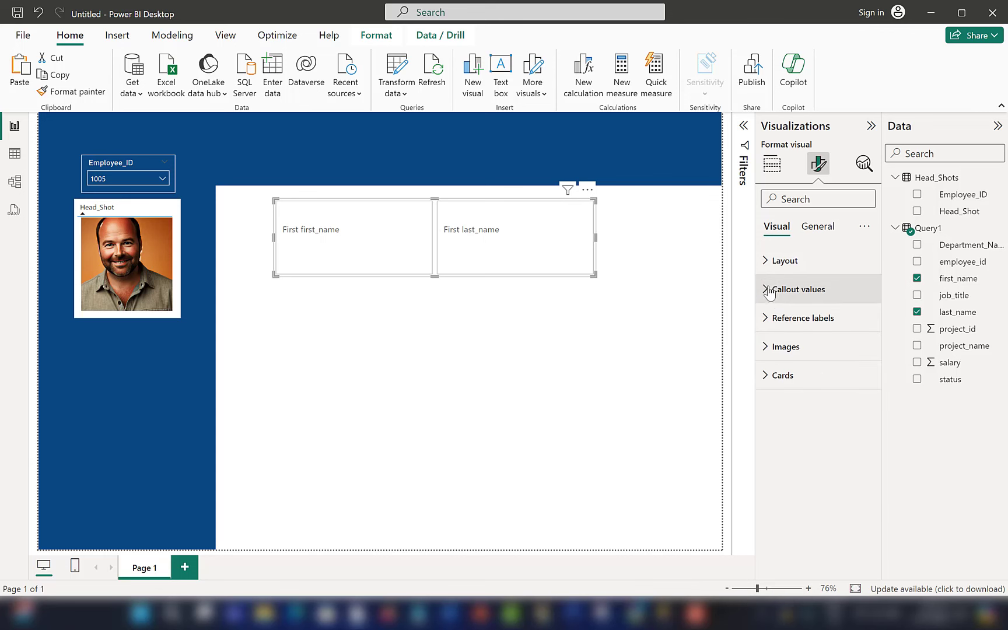
# Turn on the card's visual border and color it light gray
pyautogui.click(817, 228)
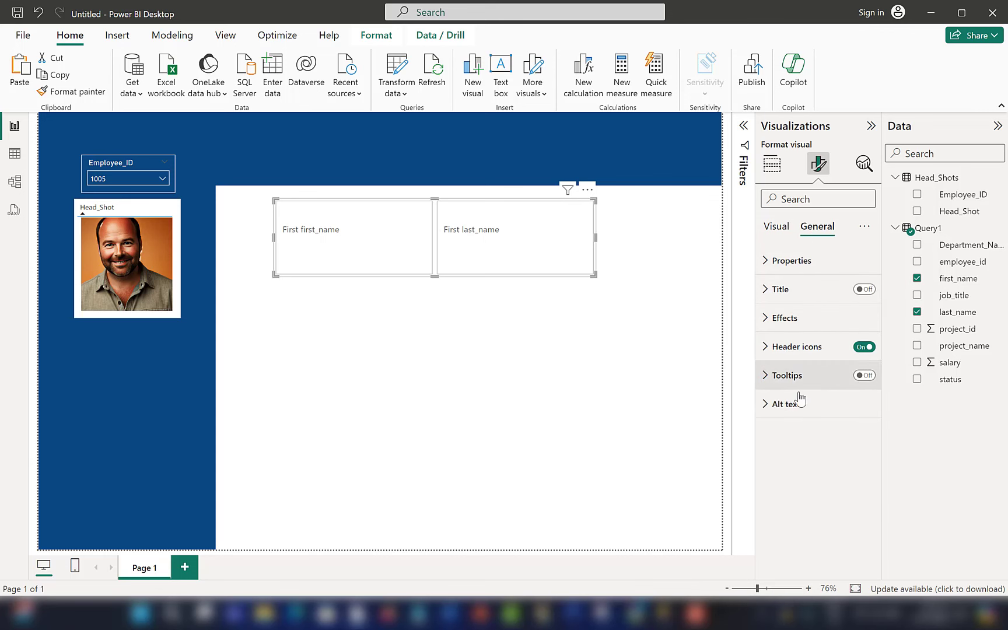
pyautogui.click(796, 319)
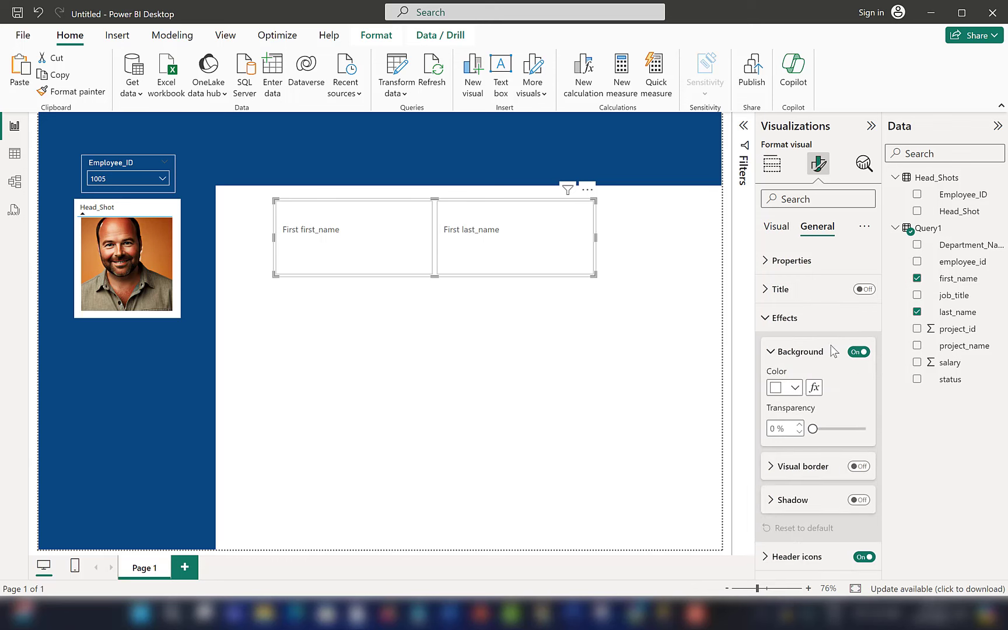
pyautogui.scroll(-1, 812, 433)
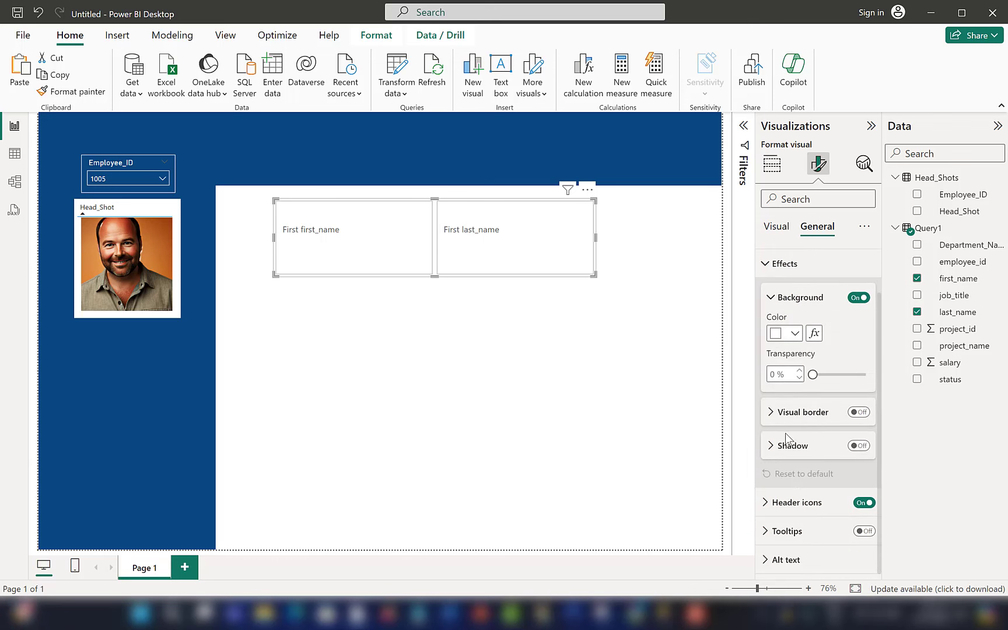
pyautogui.click(859, 412)
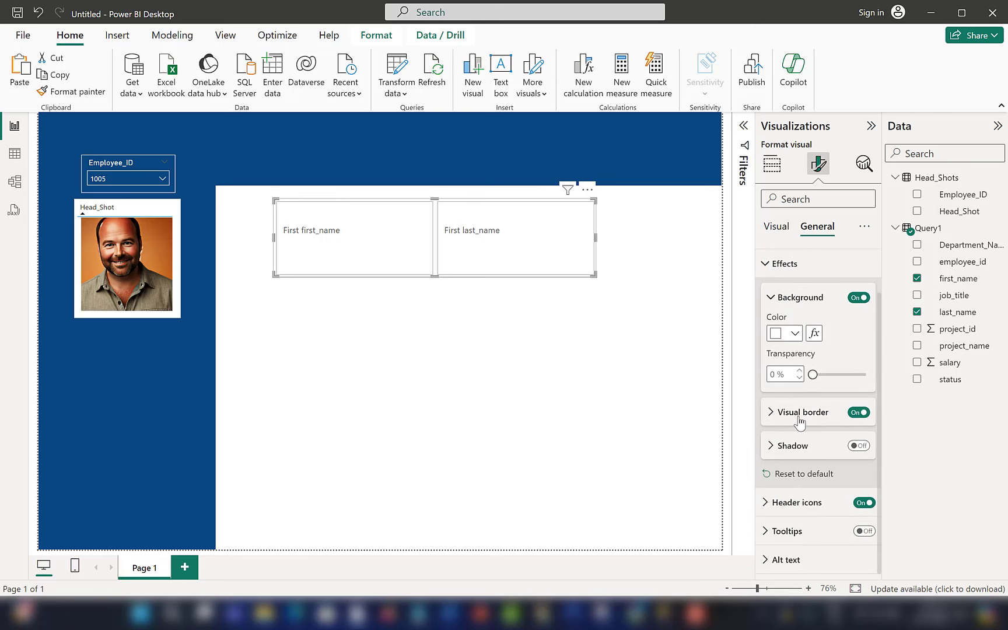
pyautogui.click(794, 448)
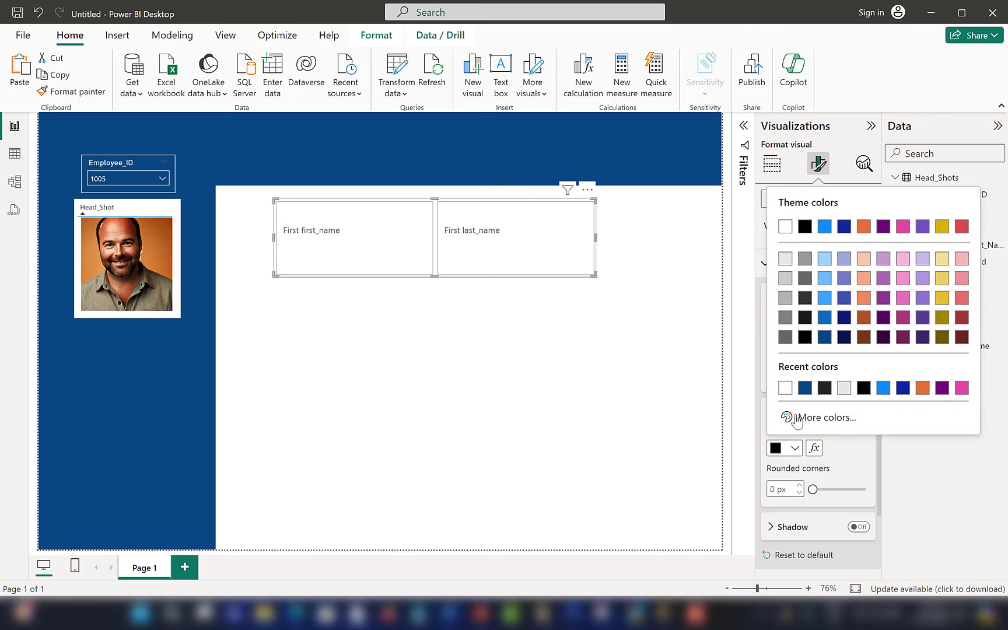
pyautogui.click(785, 258)
pyautogui.scroll(-2, 786, 470)
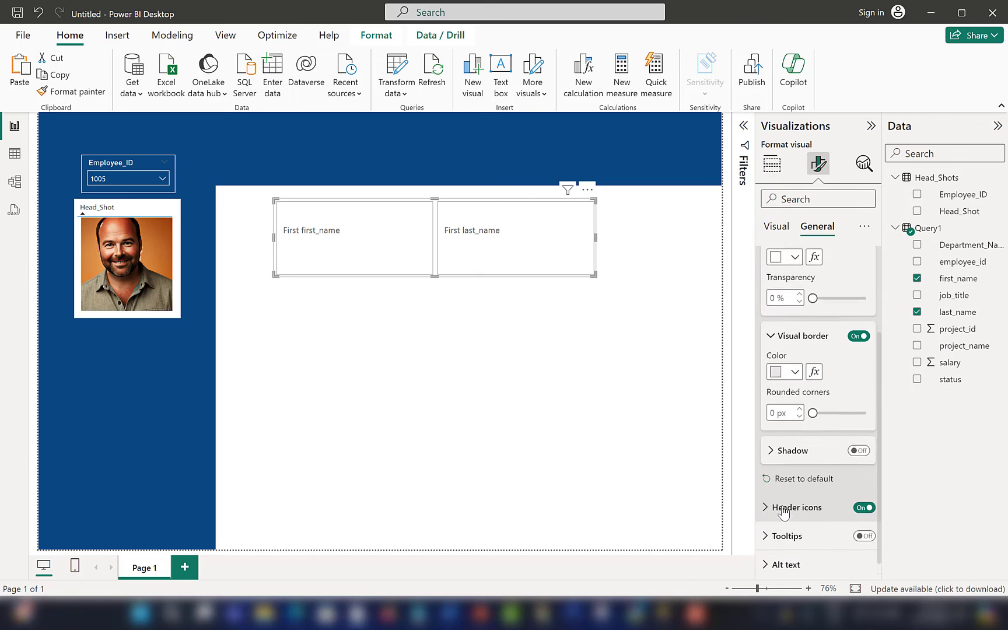
pyautogui.scroll(3, 786, 531)
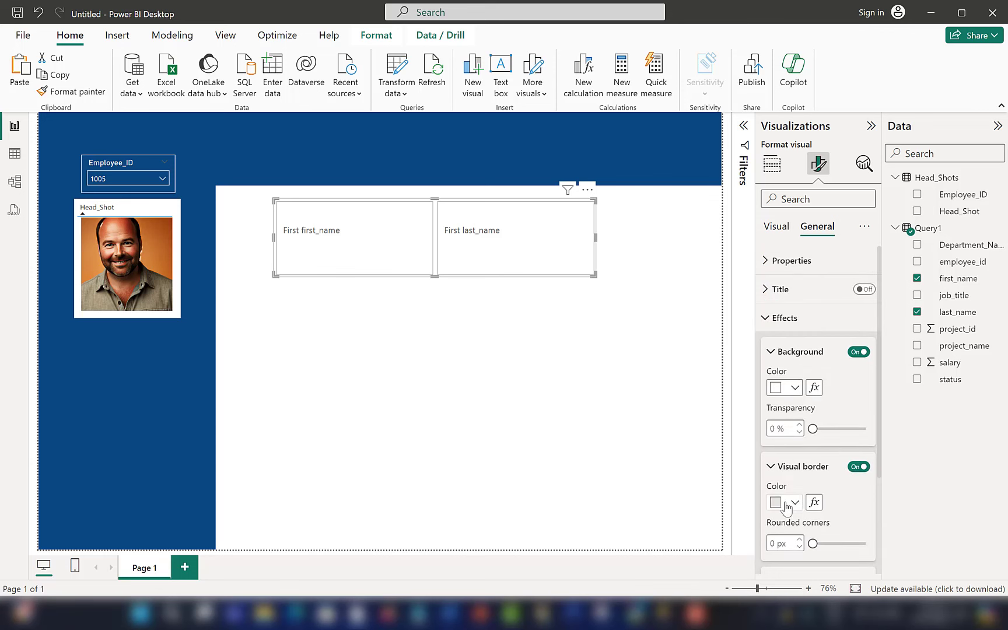
pyautogui.click(765, 318)
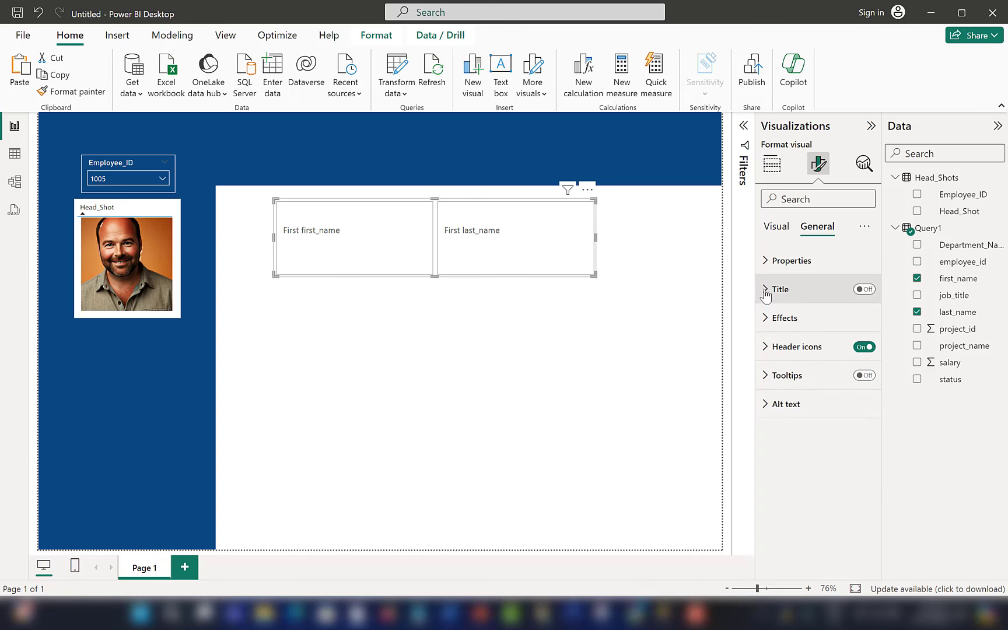
# Turn off the overall background effect of the name card visual
pyautogui.click(767, 291)
pyautogui.click(770, 288)
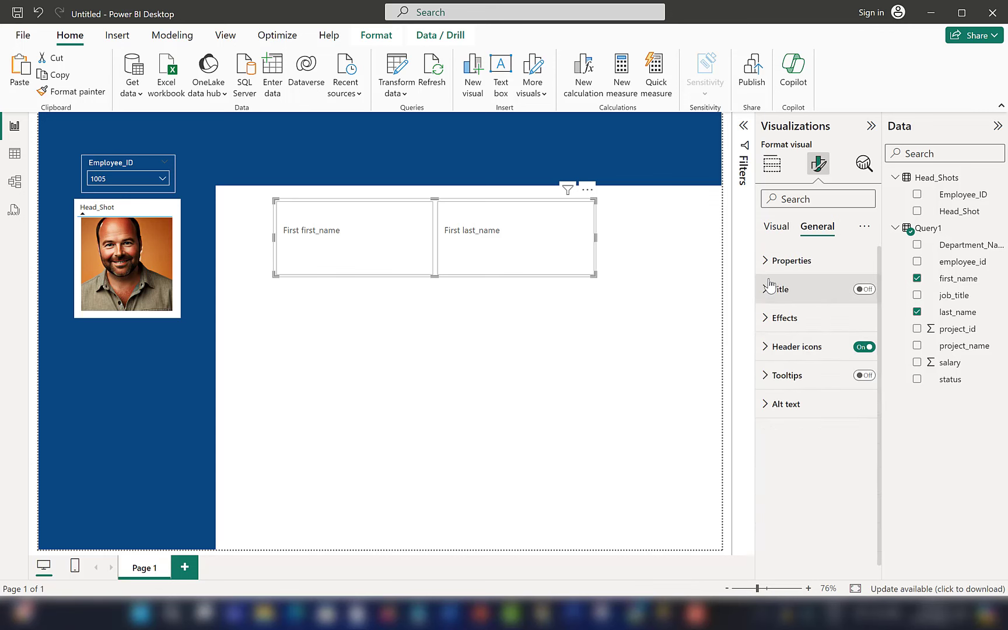
pyautogui.click(769, 297)
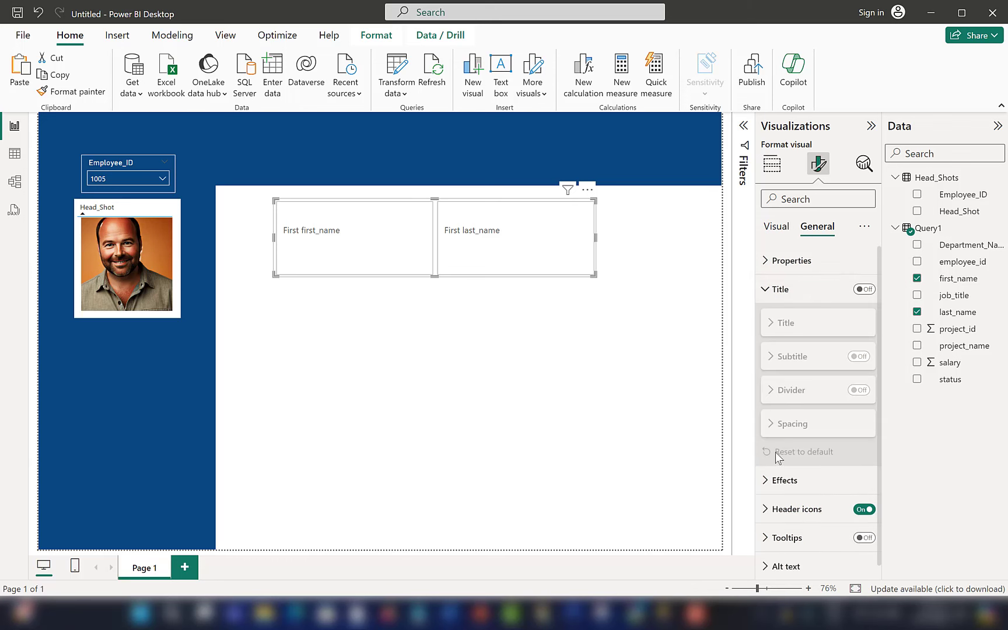
pyautogui.click(784, 480)
pyautogui.scroll(-3, 787, 482)
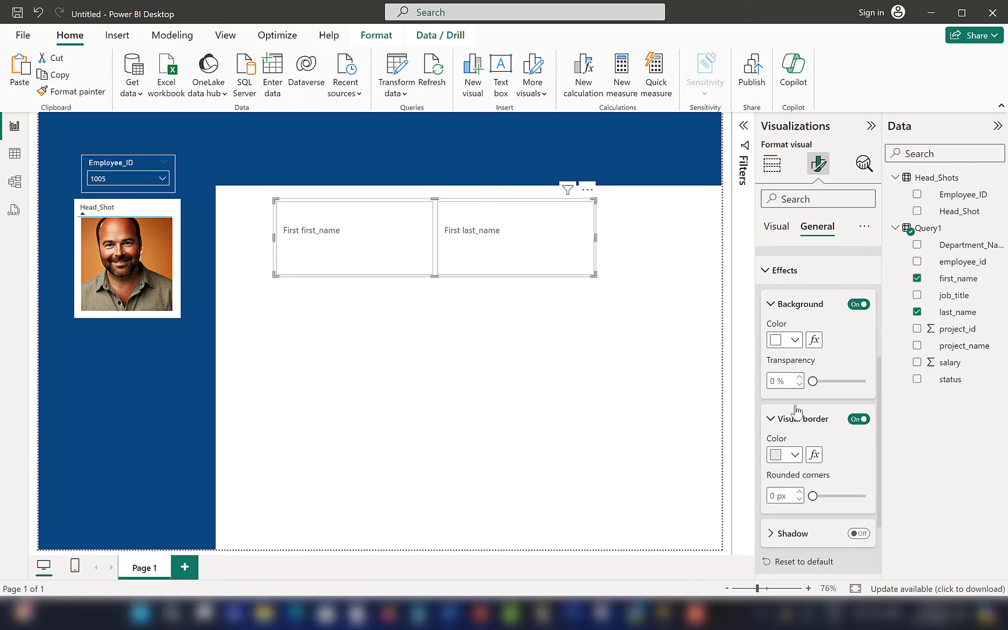
pyautogui.click(864, 305)
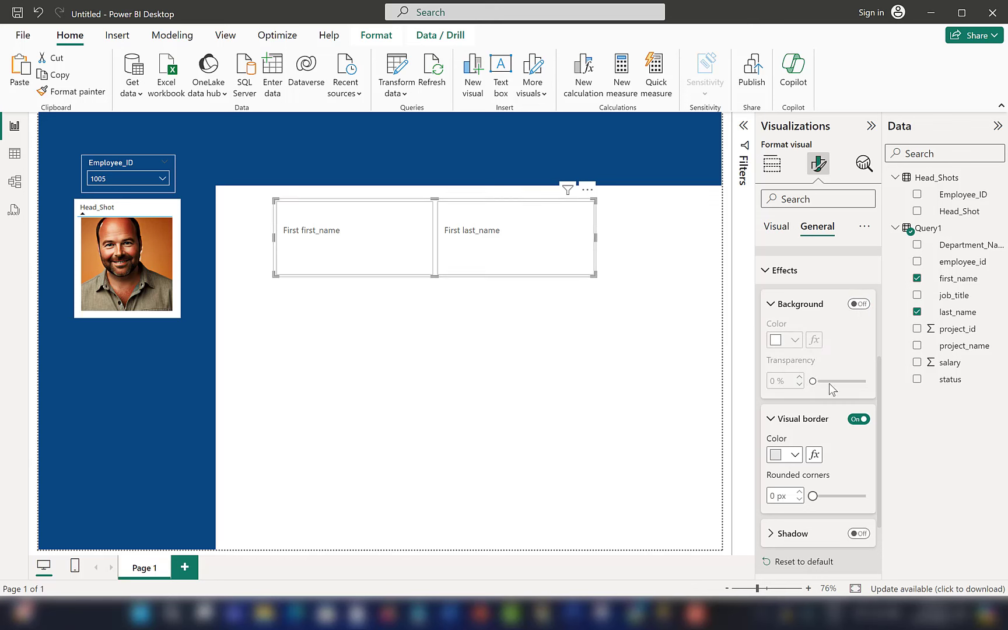
pyautogui.scroll(2, 777, 358)
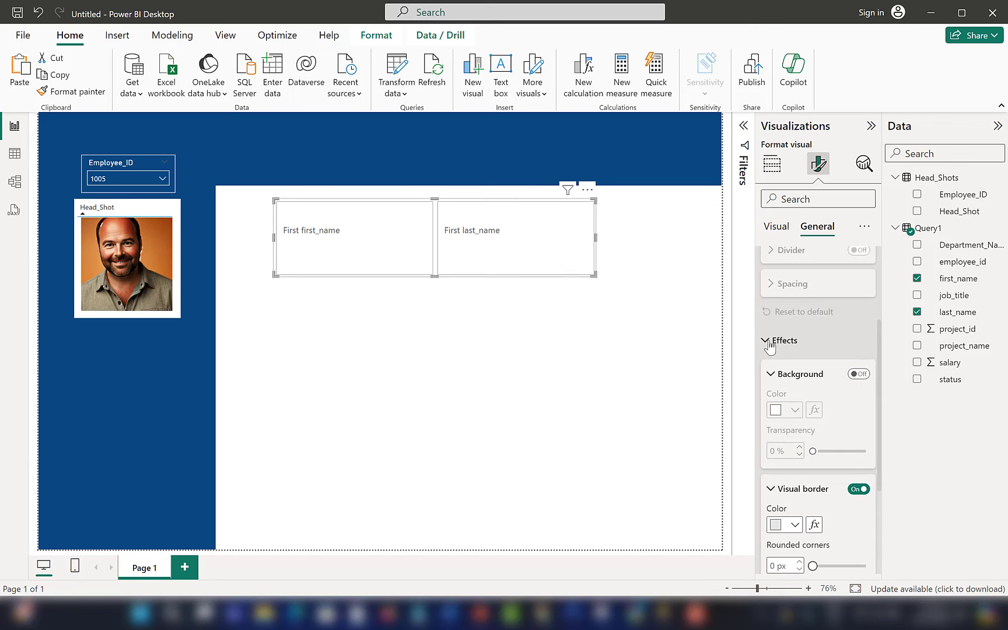
pyautogui.click(769, 346)
# Move the name card beneath the headshot and shrink it to fit within the blue side panel
pyautogui.moveTo(528, 234); pyautogui.dragTo(299, 355)
pyautogui.moveTo(360, 412); pyautogui.dragTo(202, 376)
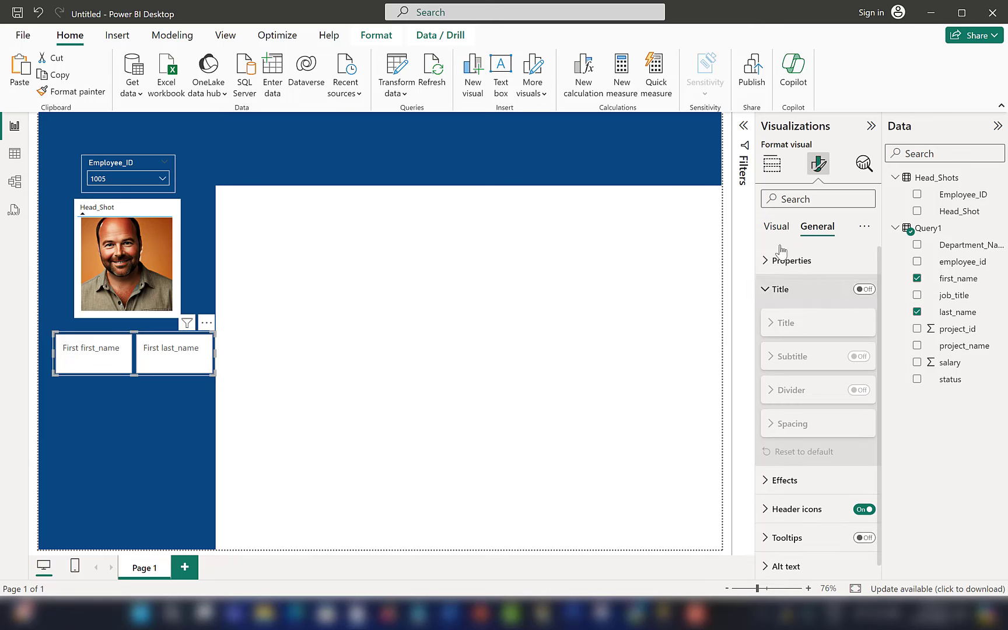
pyautogui.click(776, 227)
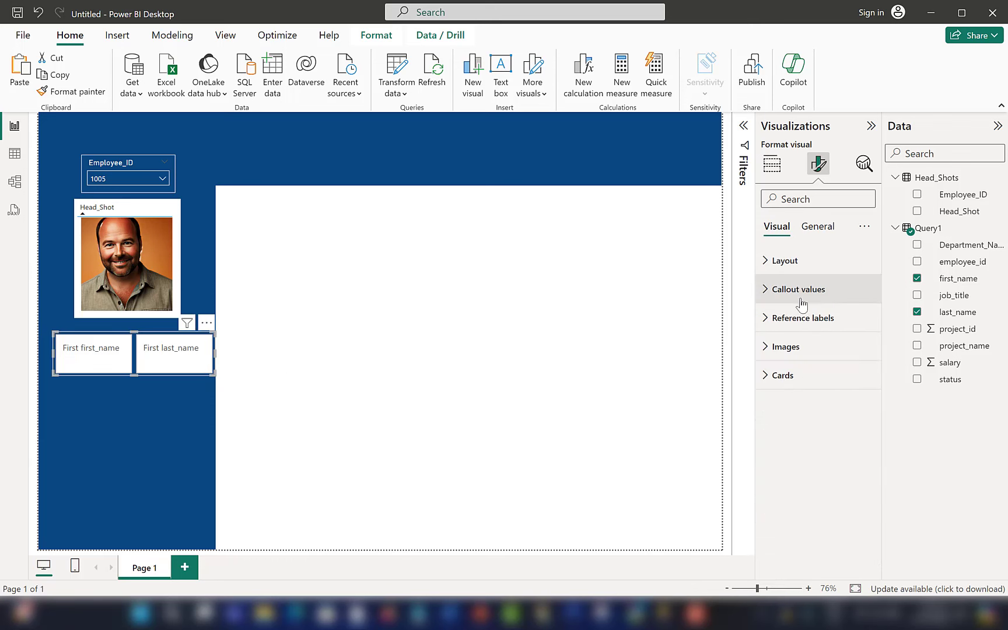
pyautogui.click(818, 227)
pyautogui.scroll(-1, 828, 484)
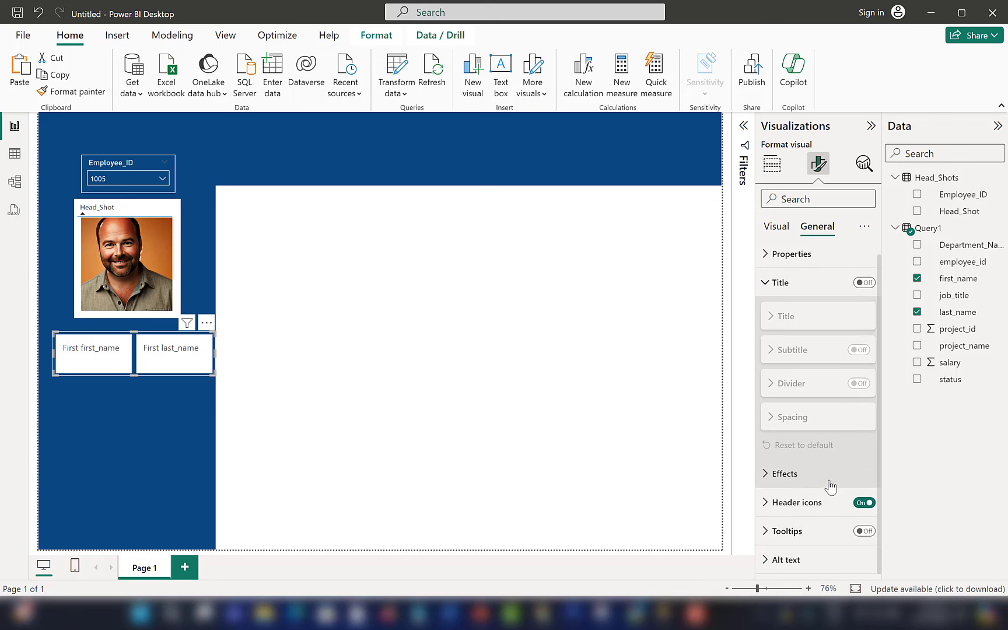
pyautogui.click(828, 473)
pyautogui.scroll(-3, 828, 466)
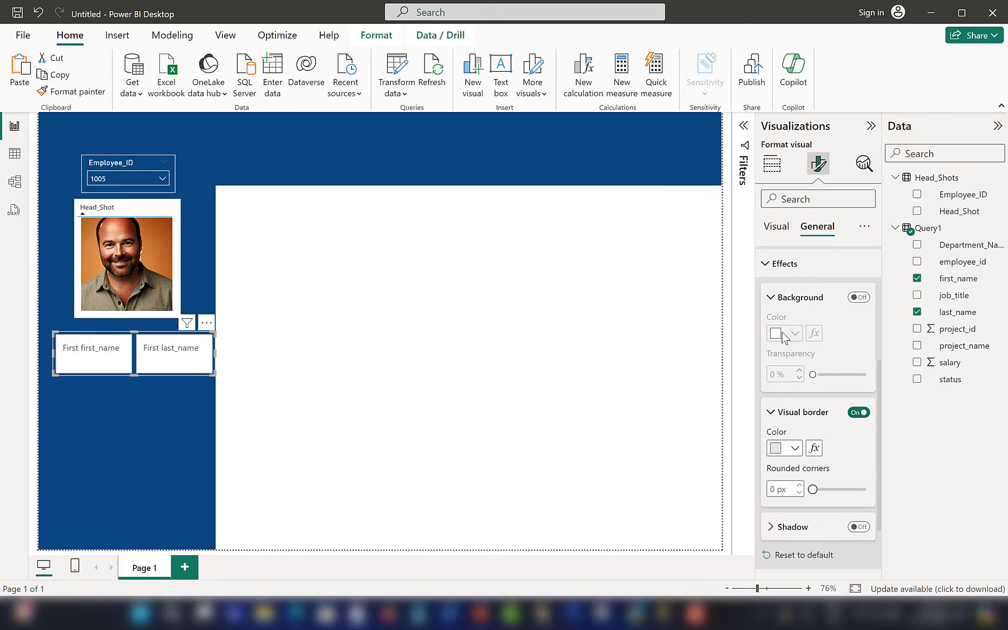
pyautogui.click(857, 298)
pyautogui.click(858, 297)
pyautogui.scroll(3, 775, 347)
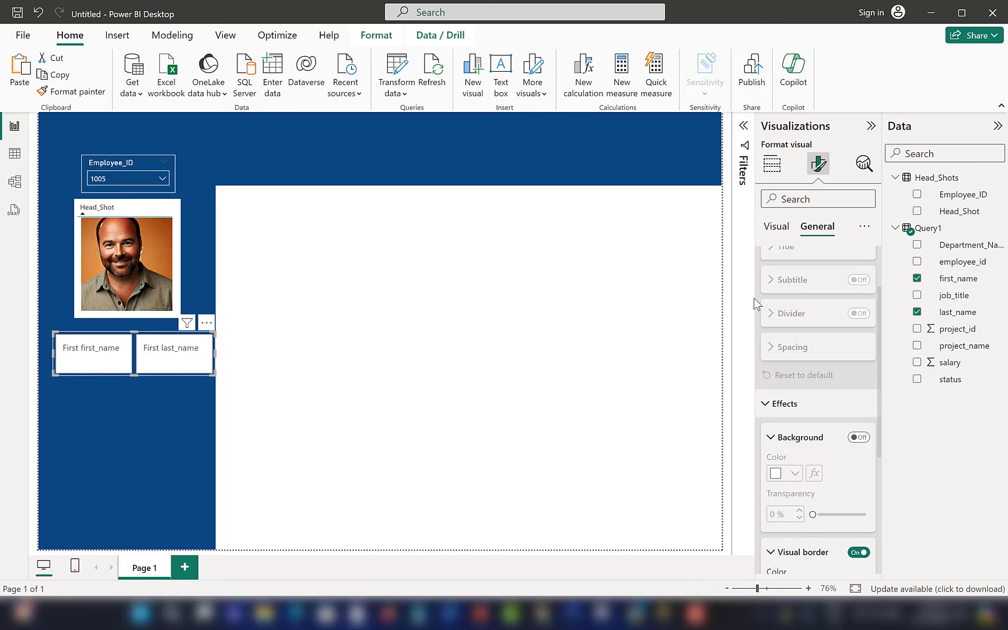
pyautogui.click(776, 405)
# Set the color of the labels above the card's callout values to white
pyautogui.click(775, 229)
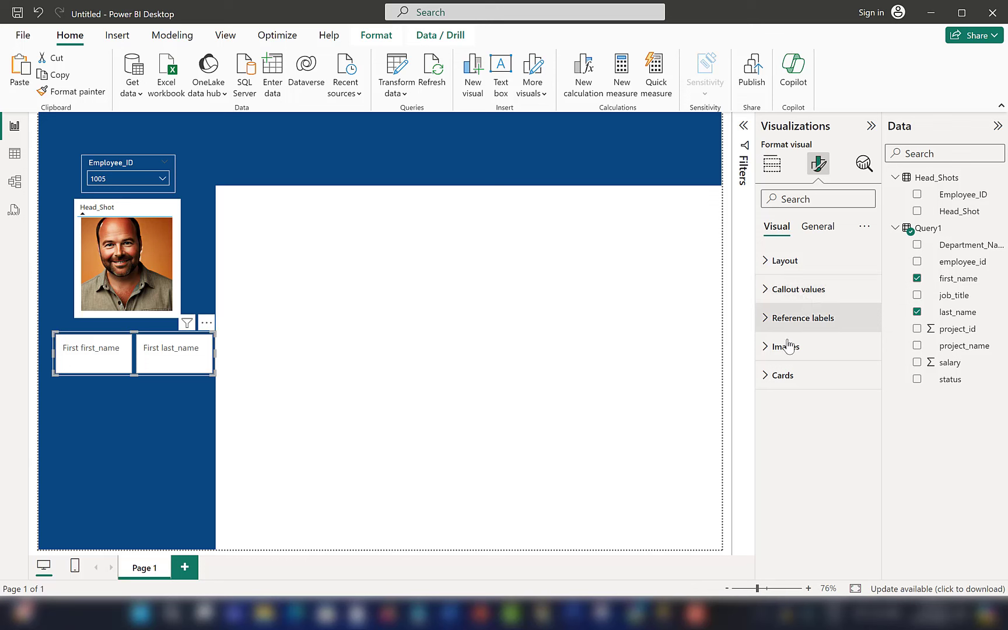
pyautogui.click(807, 295)
pyautogui.scroll(-5, 831, 408)
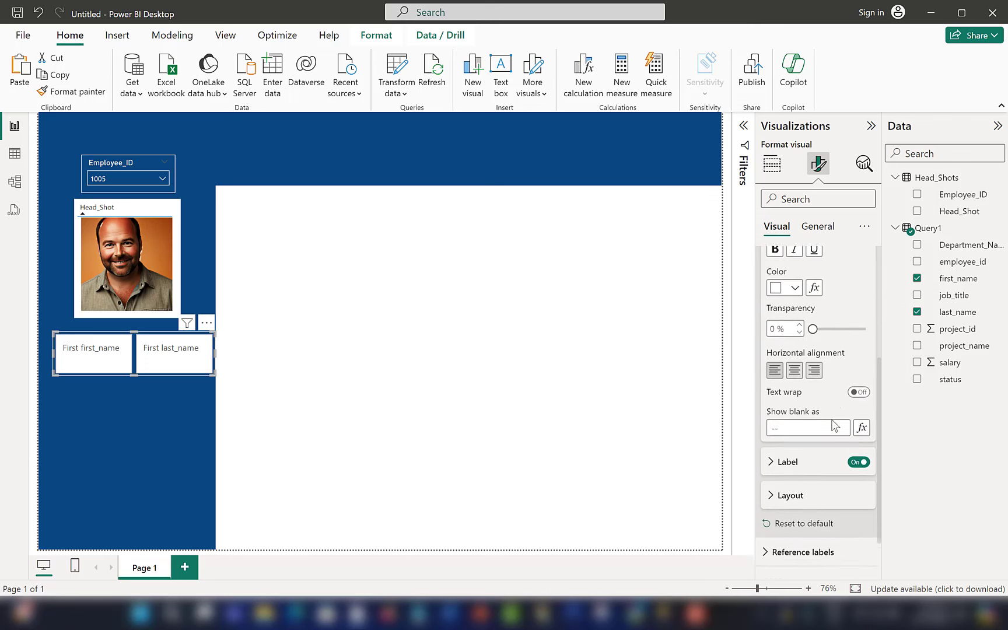
pyautogui.click(822, 418)
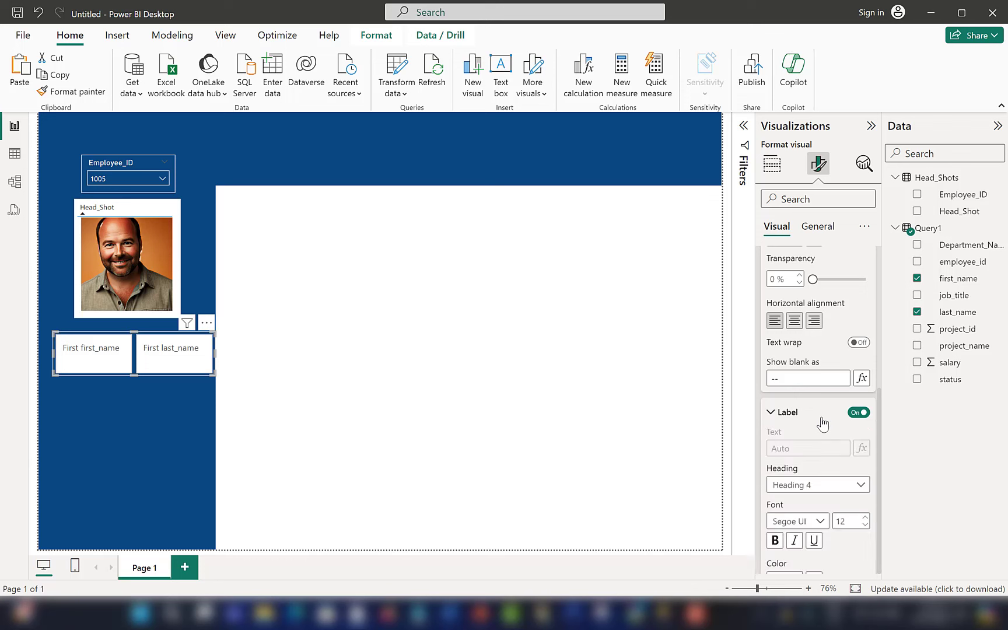
pyautogui.scroll(-3, 801, 443)
pyautogui.click(795, 440)
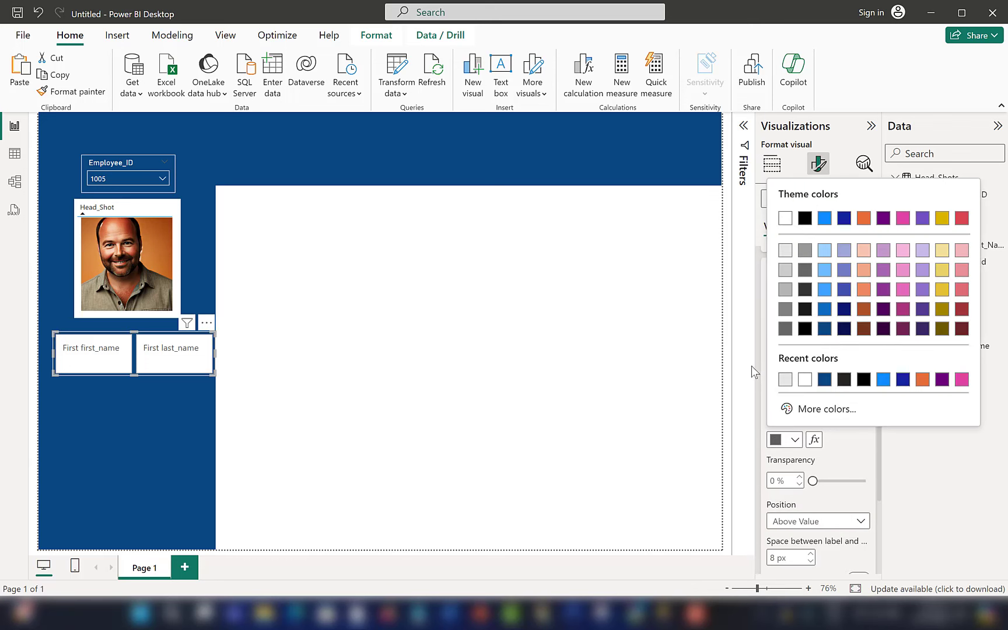
pyautogui.click(786, 219)
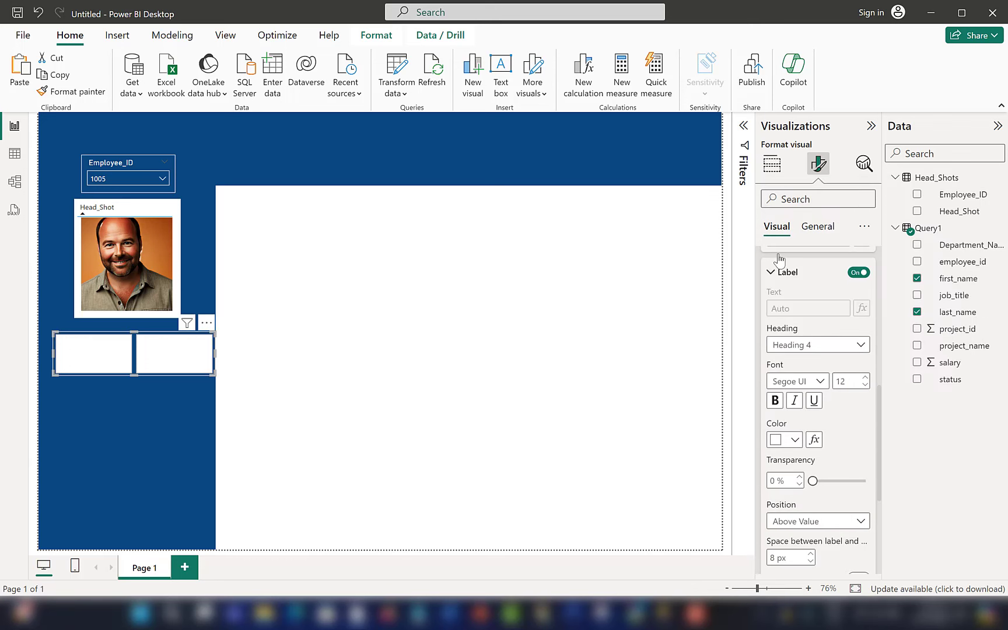
# Turn off the background of the individual cards for all series in the name card visual
pyautogui.scroll(-4, 793, 443)
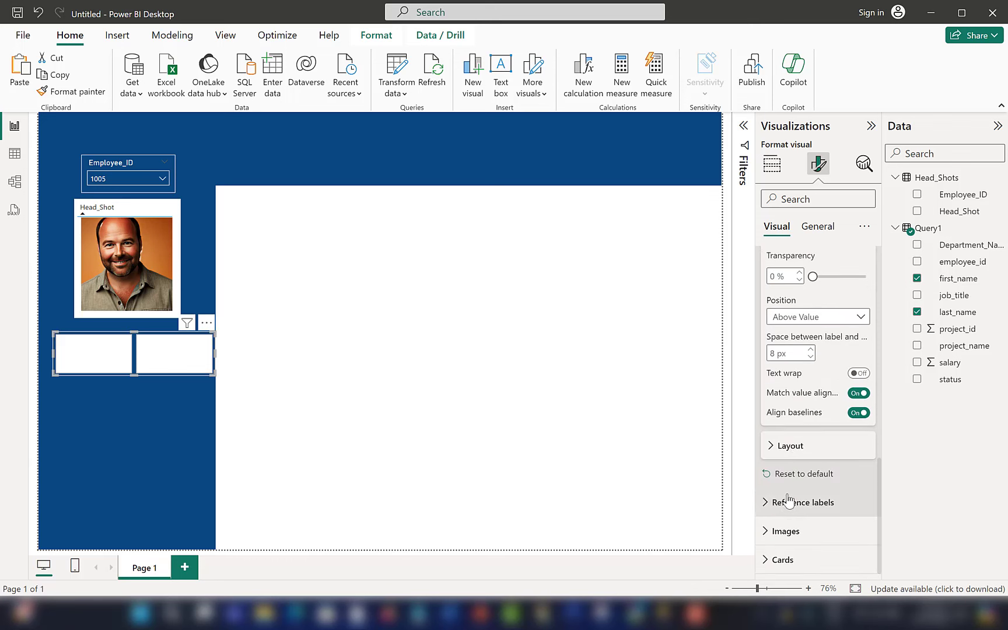
pyautogui.click(779, 446)
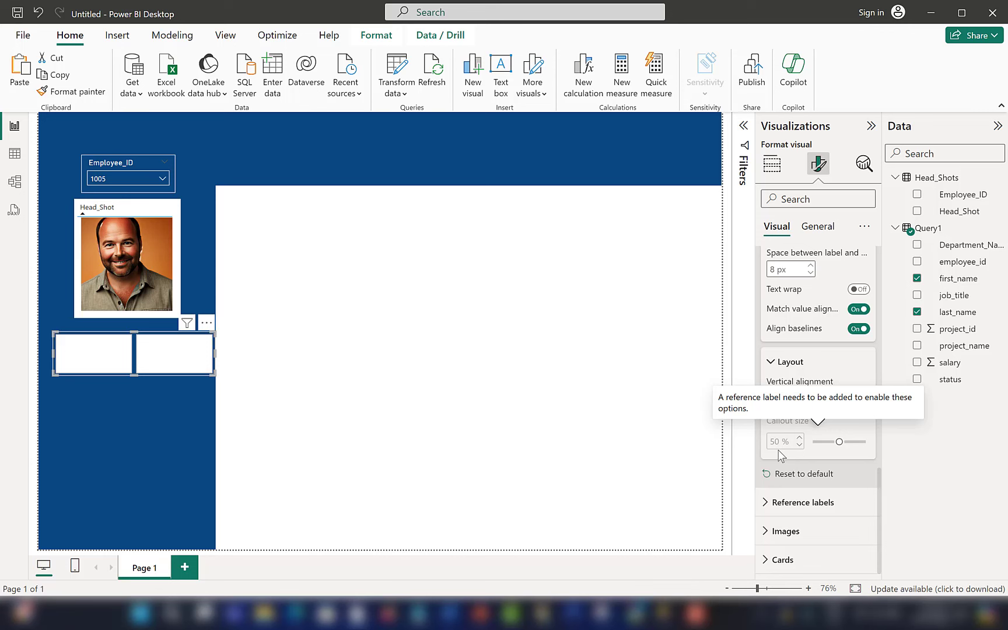
pyautogui.scroll(5, 782, 453)
pyautogui.scroll(-5, 776, 443)
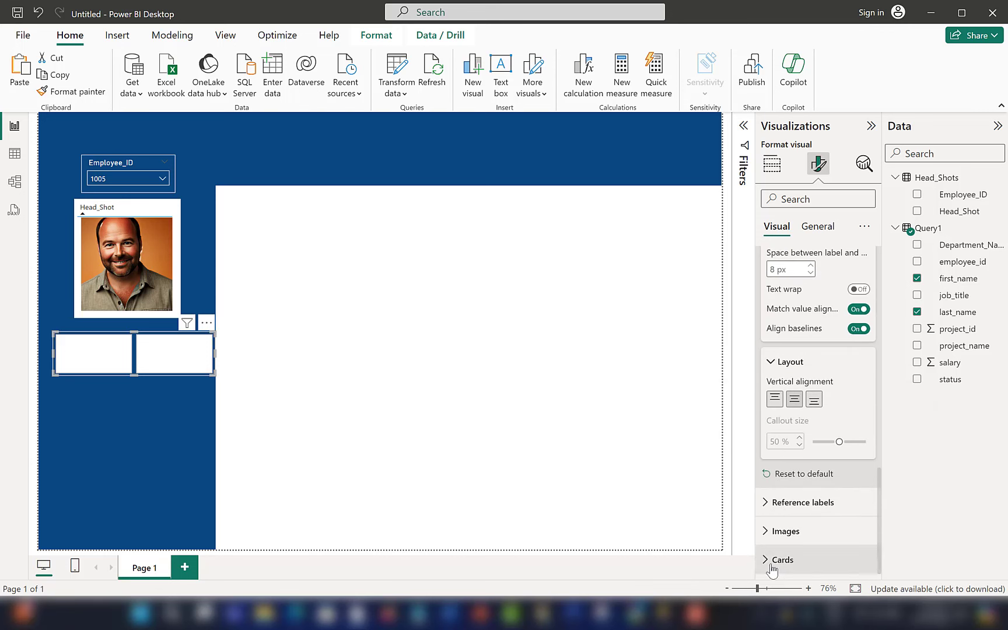
pyautogui.click(772, 560)
pyautogui.scroll(-3, 779, 484)
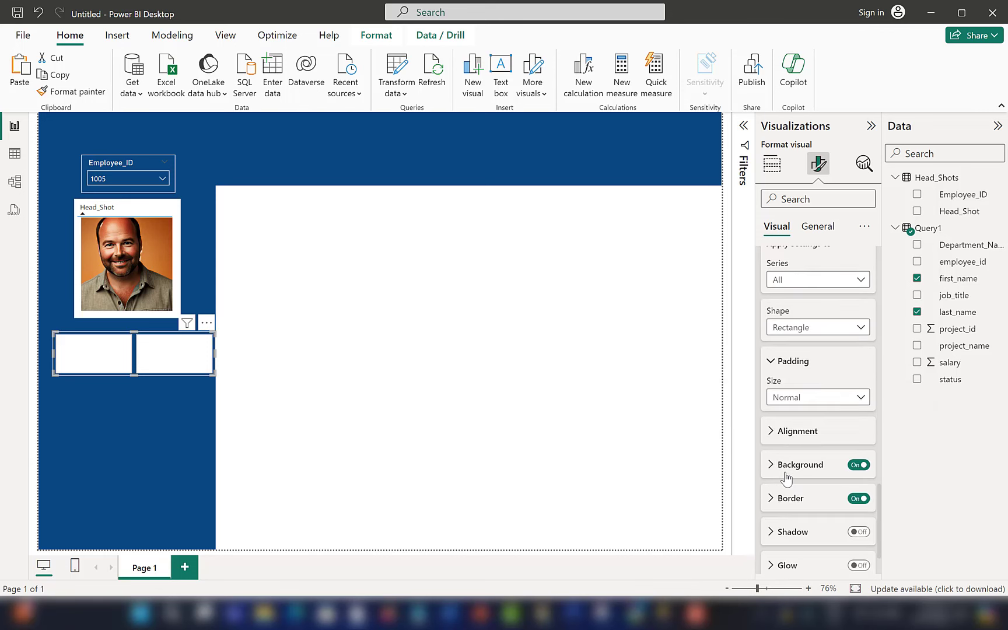
pyautogui.scroll(-1, 782, 419)
pyautogui.scroll(5, 777, 434)
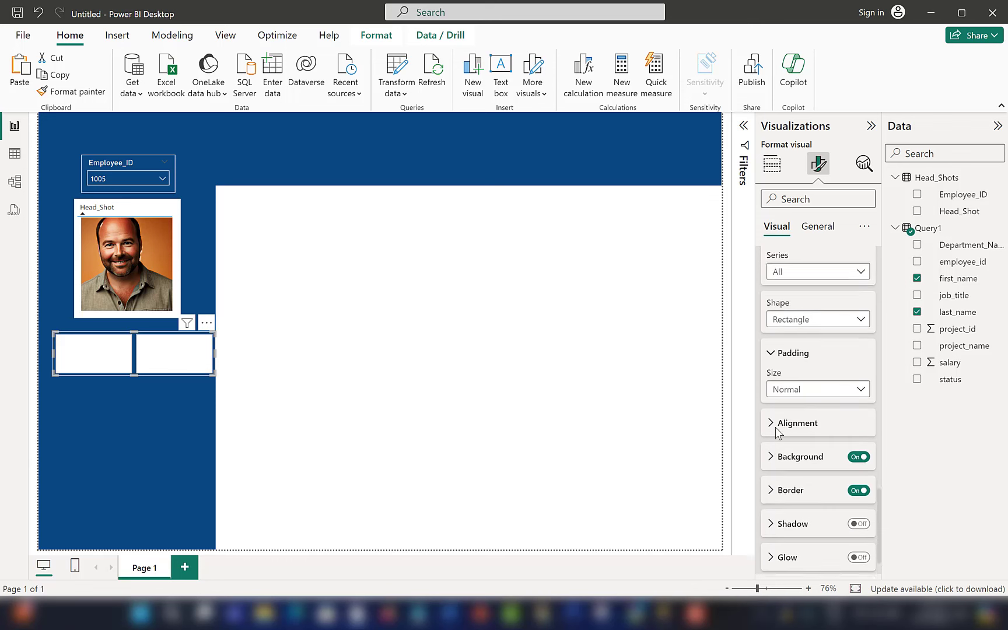
pyautogui.scroll(-5, 777, 425)
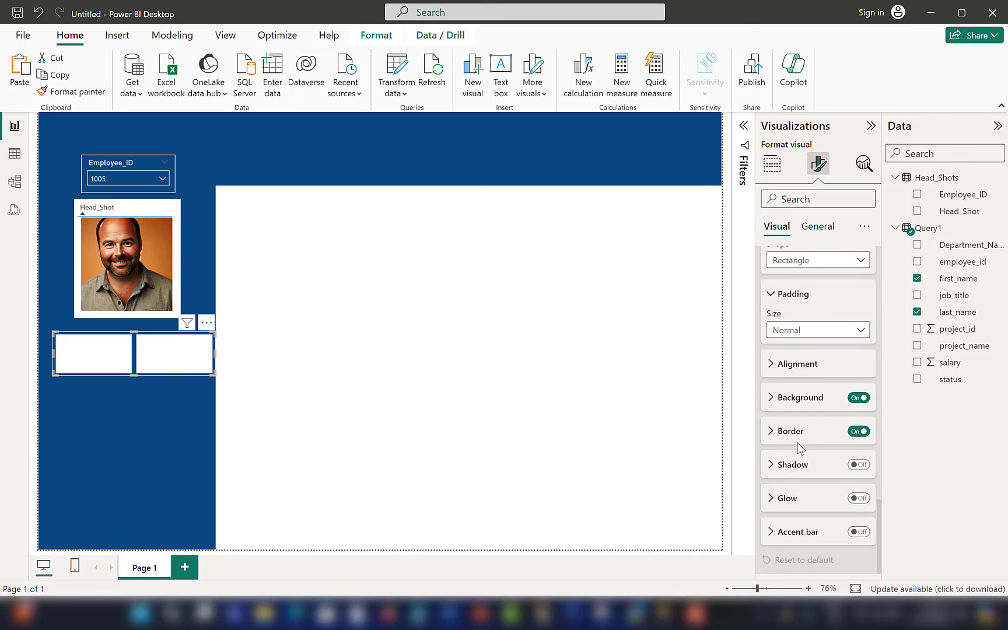
pyautogui.click(859, 397)
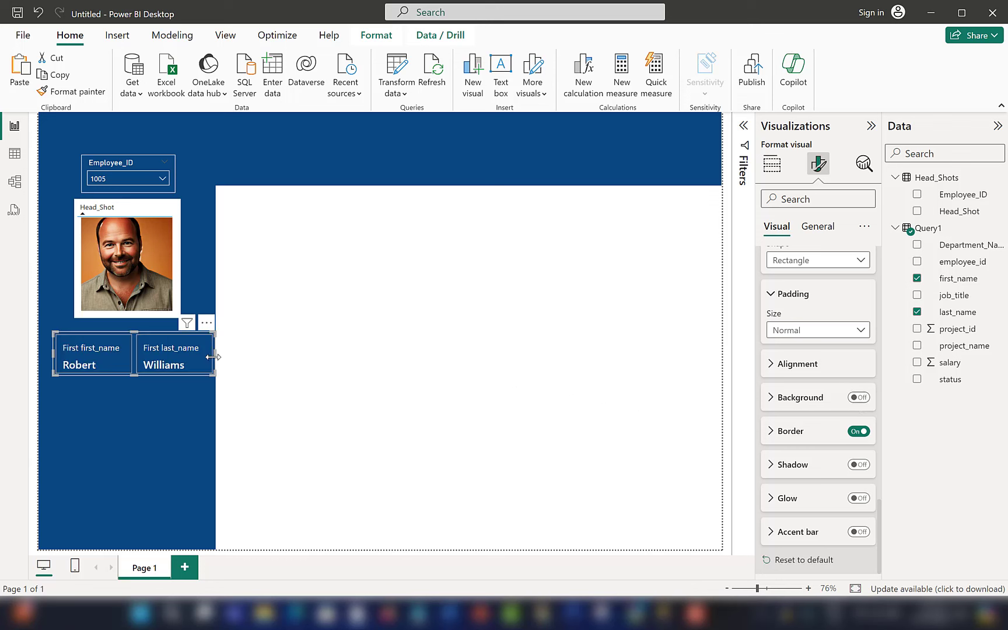
# Narrow the name card slightly and shift it toward the outer edge of the blue side panel
pyautogui.moveTo(213, 356); pyautogui.dragTo(203, 358)
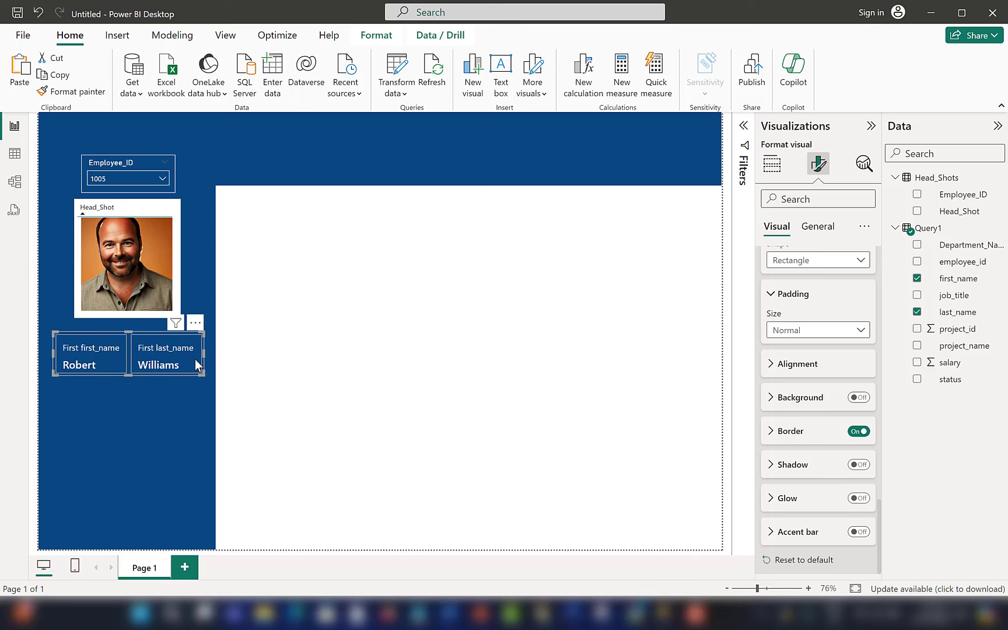
pyautogui.moveTo(196, 359); pyautogui.dragTo(189, 367)
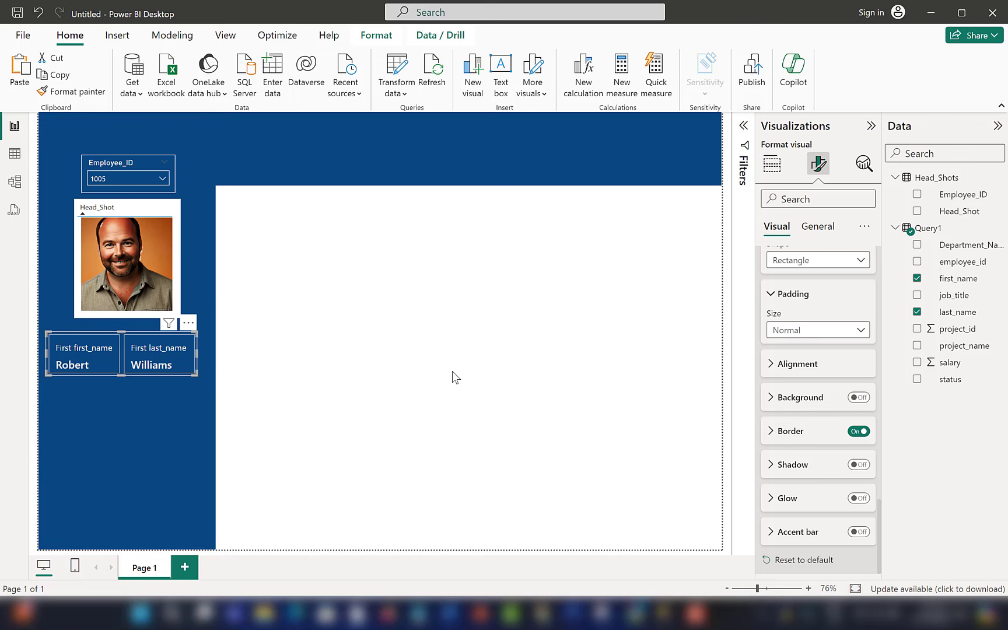
# Rename the card's two fields to First Name and Family Name
pyautogui.click(764, 176)
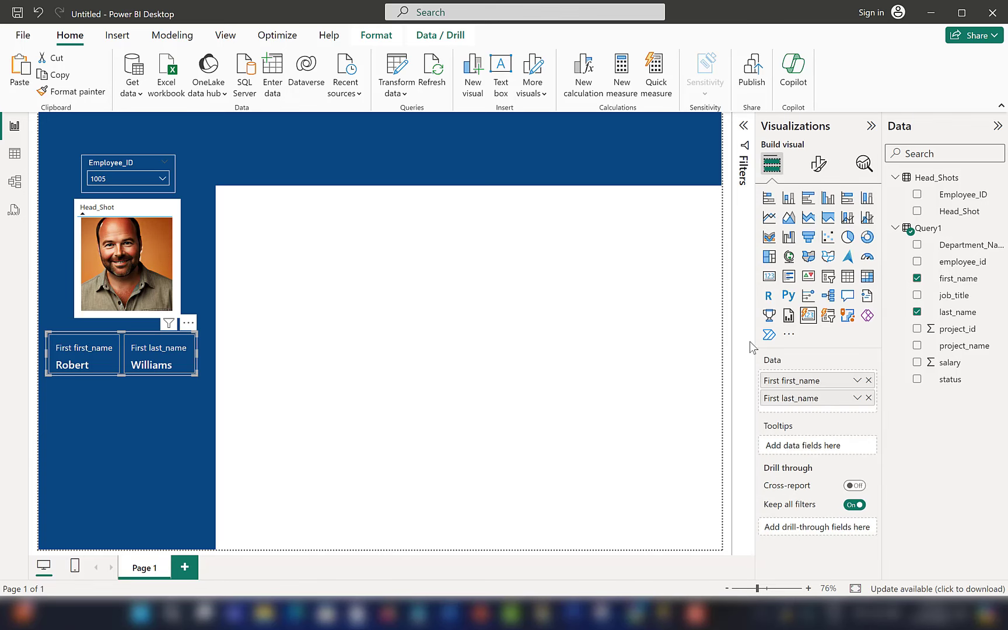
pyautogui.doubleClick(783, 383)
pyautogui.hotkey('ctrl', 'a')
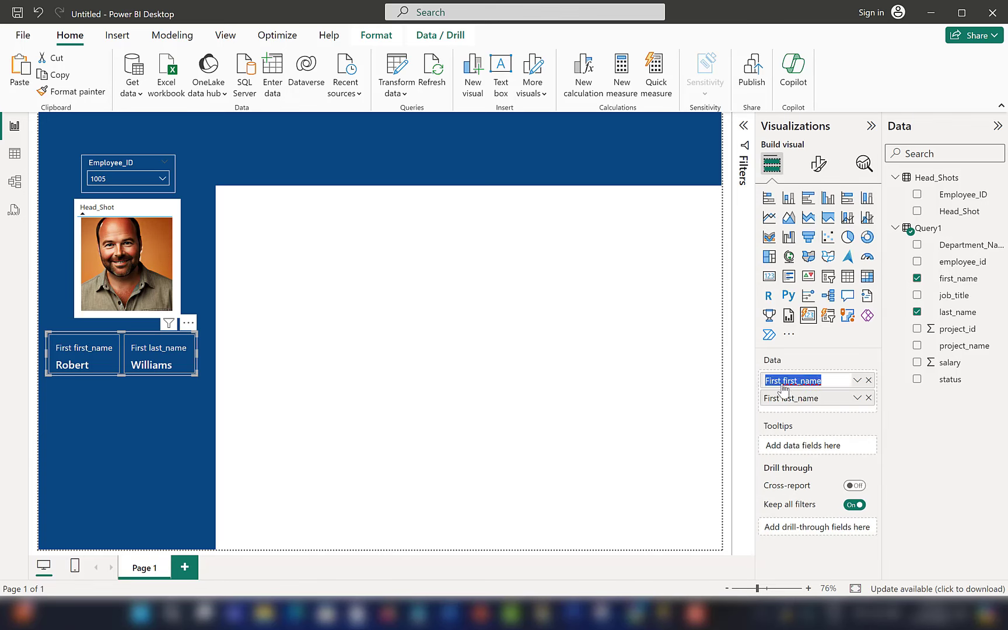
pyautogui.write('First Name')
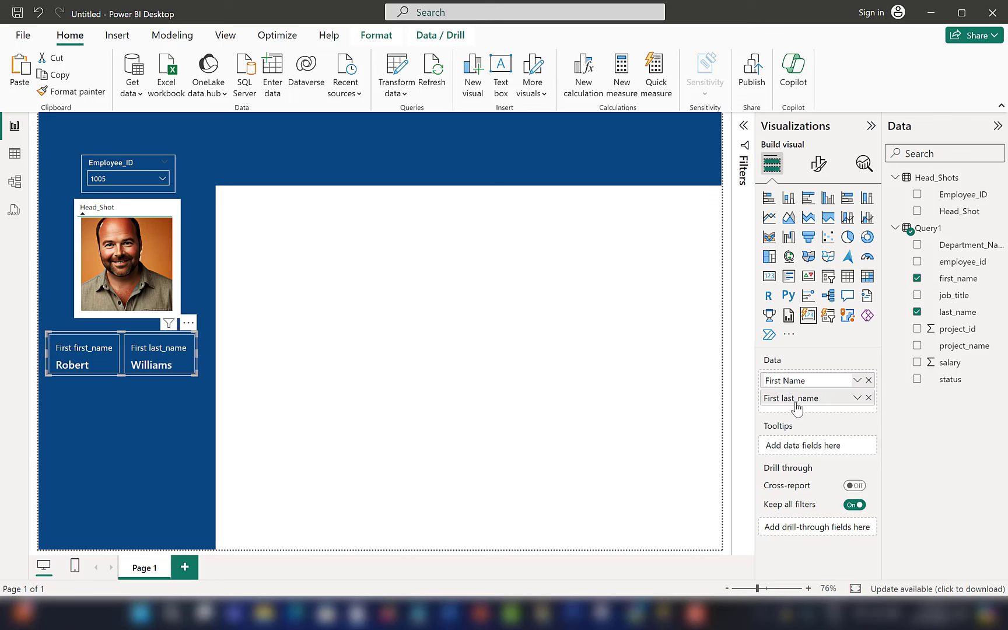
pyautogui.doubleClick(795, 400)
pyautogui.write('Fam')
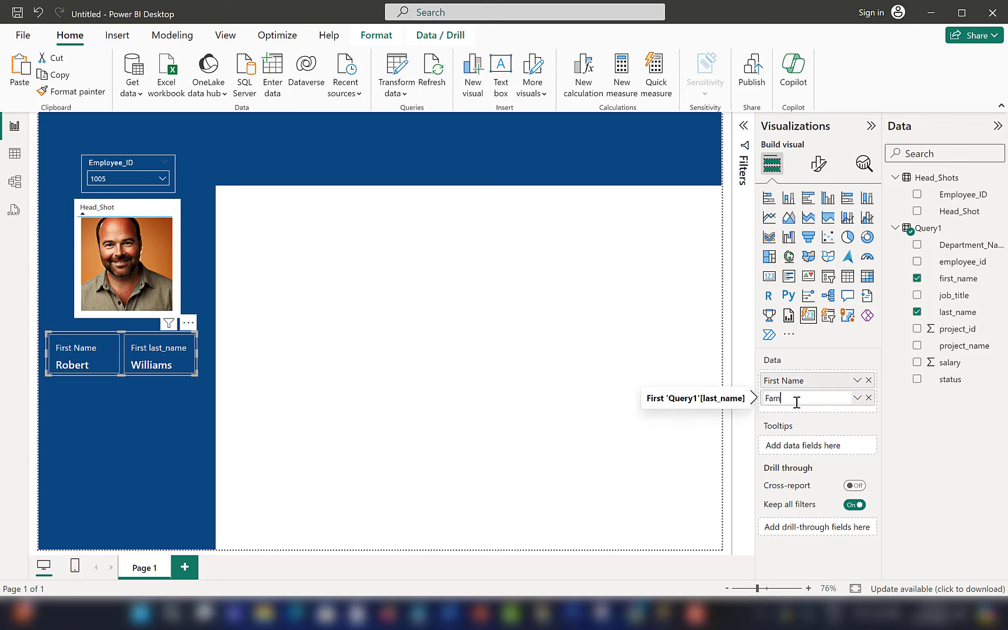
pyautogui.write('ily Name')
pyautogui.press('Return')
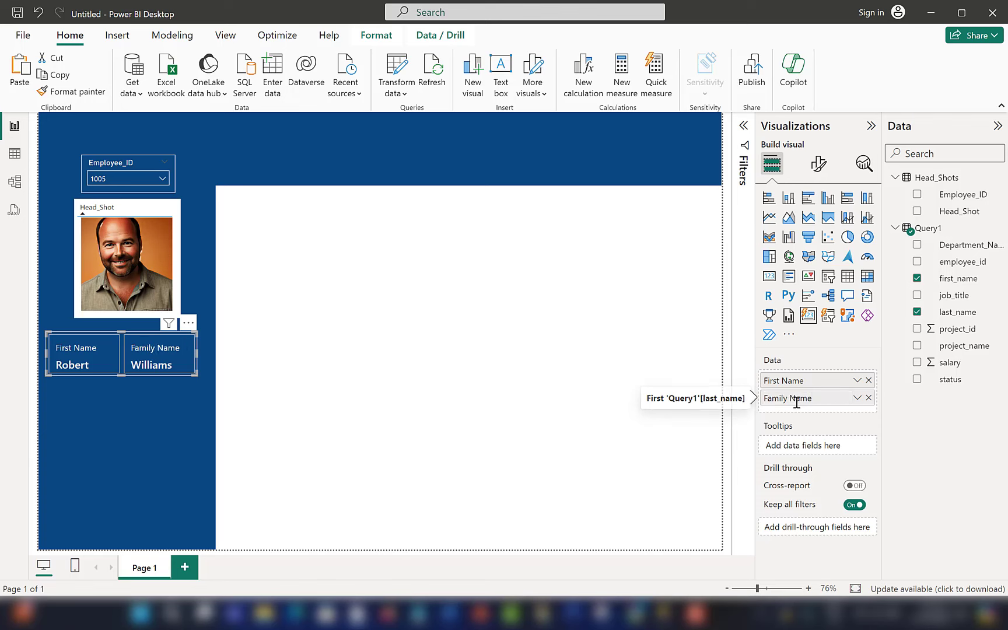
# Nudge the name card sideways so it sits centered beneath the headshot
pyautogui.click(125, 425)
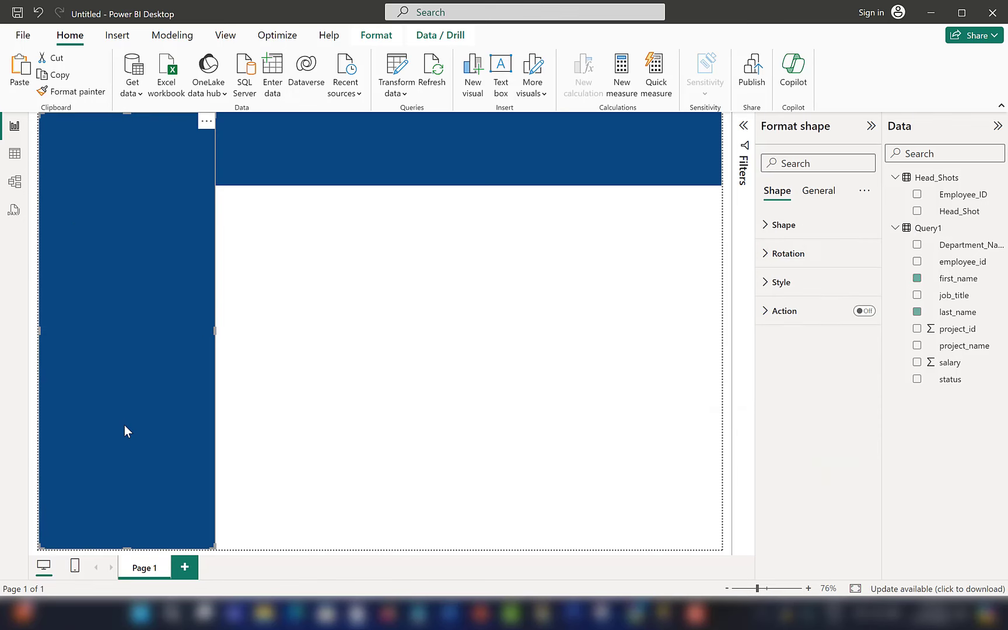
pyautogui.click(252, 326)
pyautogui.moveTo(162, 337); pyautogui.dragTo(173, 343)
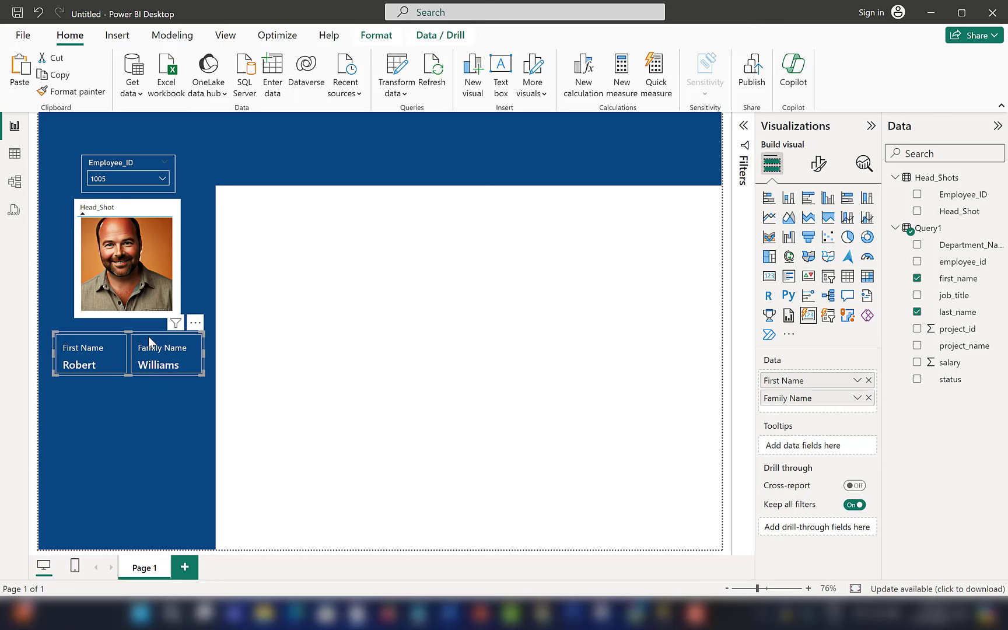
# Paste two copies of the name card and stack them beneath the original in the blue side panel
pyautogui.hotkey('ctrl', 'v')
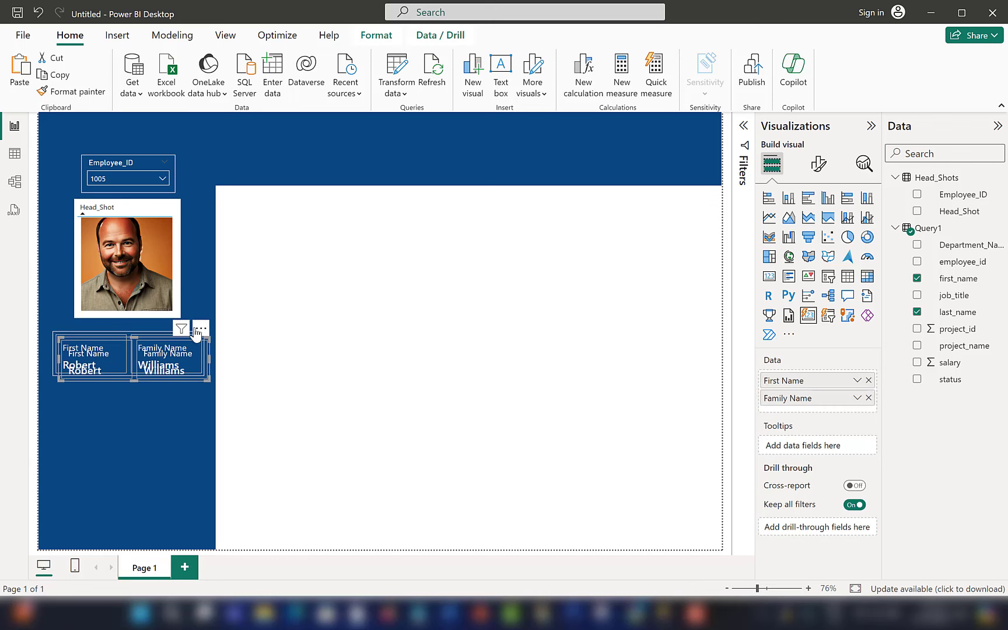
pyautogui.moveTo(195, 336); pyautogui.dragTo(194, 434)
pyautogui.hotkey('ctrl', 'v')
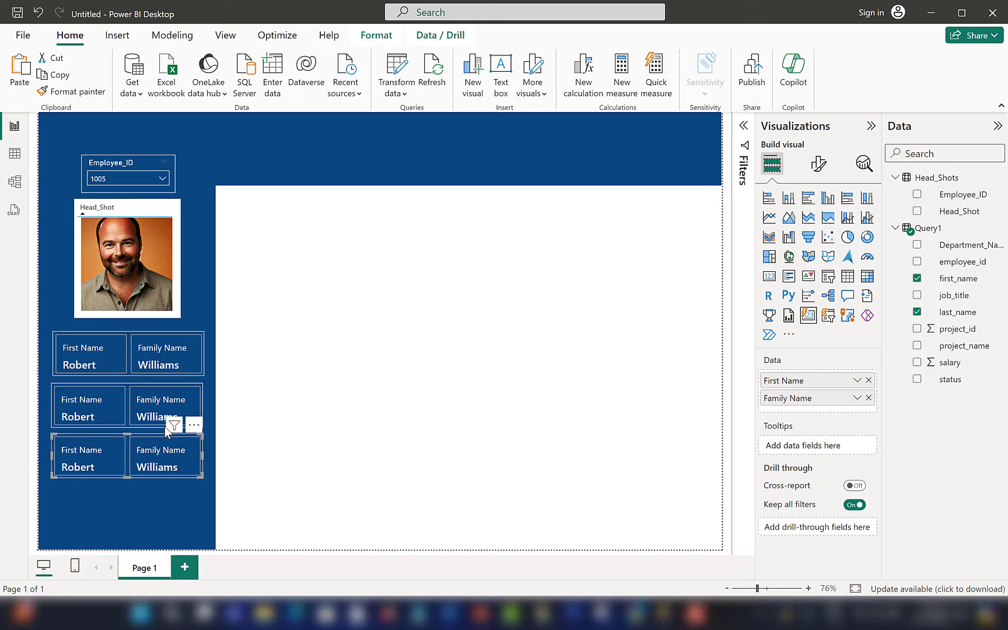
# Paste a copy of the blue side panel shape onto the page and clear the selection
pyautogui.click(155, 433)
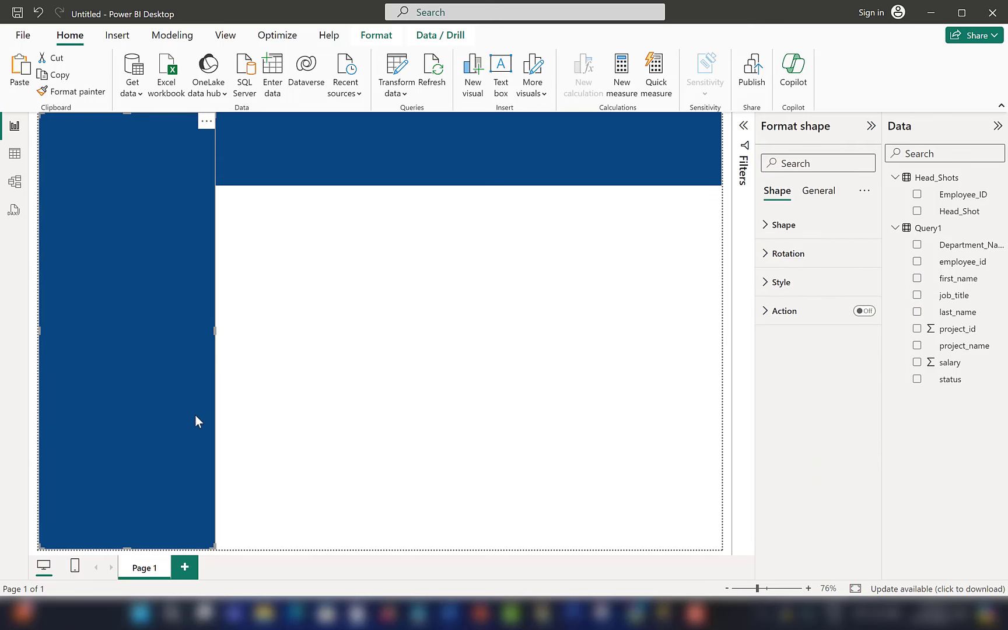
pyautogui.hotkey('ctrl', 'v')
pyautogui.click(250, 378)
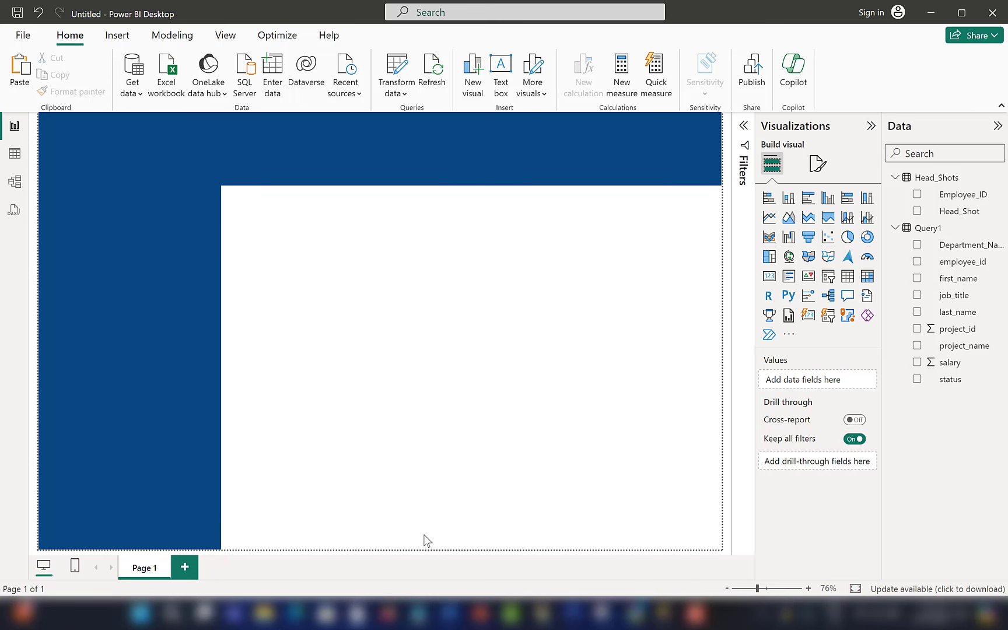
# Send the pasted blue side panel shape to the back so it sits behind the slicer, headshot and cards
pyautogui.click(163, 225)
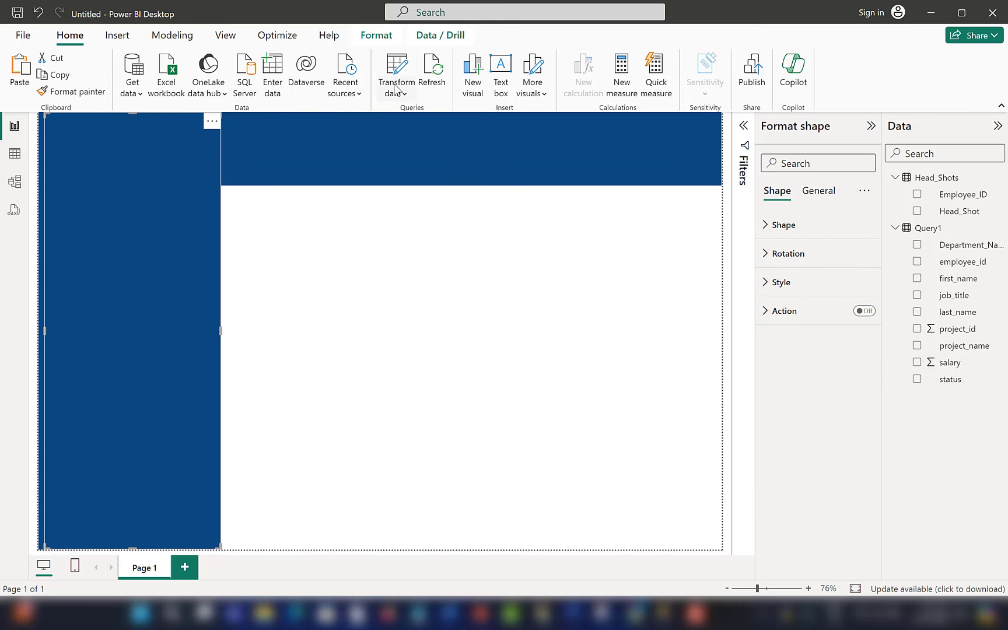
pyautogui.click(374, 33)
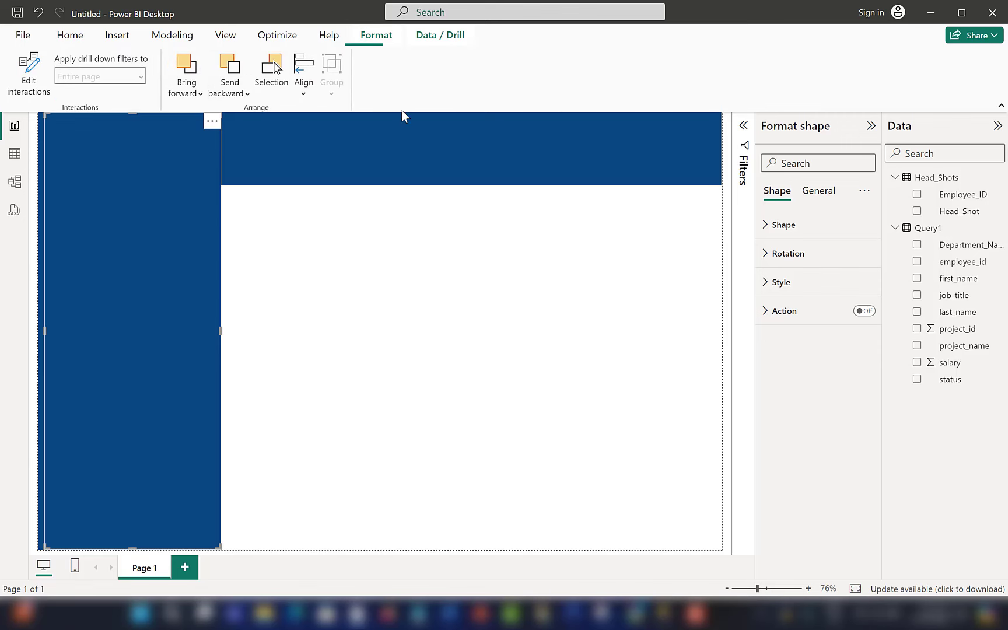
pyautogui.click(246, 93)
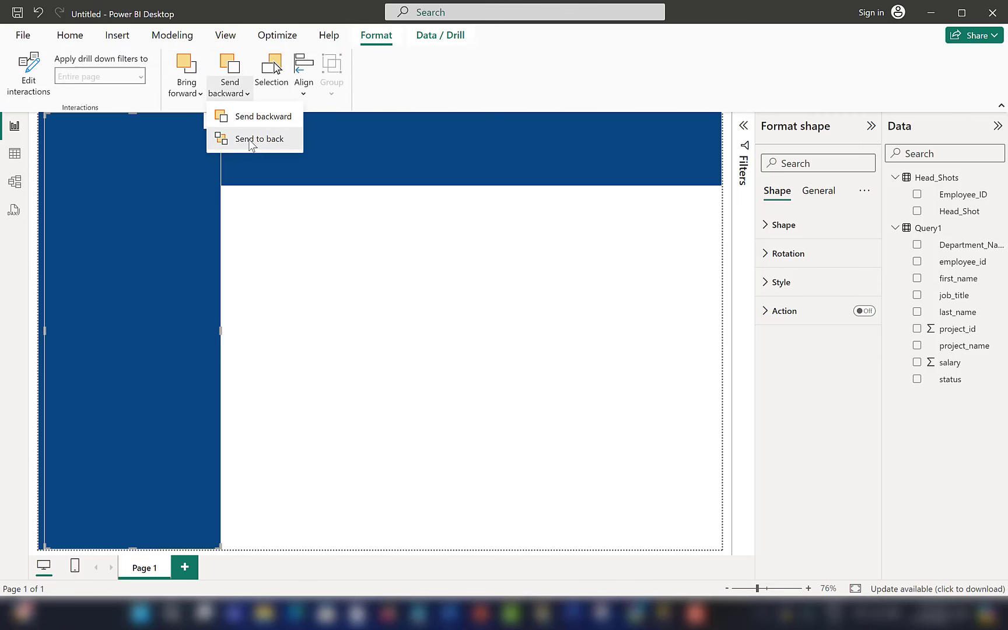
pyautogui.click(251, 140)
pyautogui.click(276, 284)
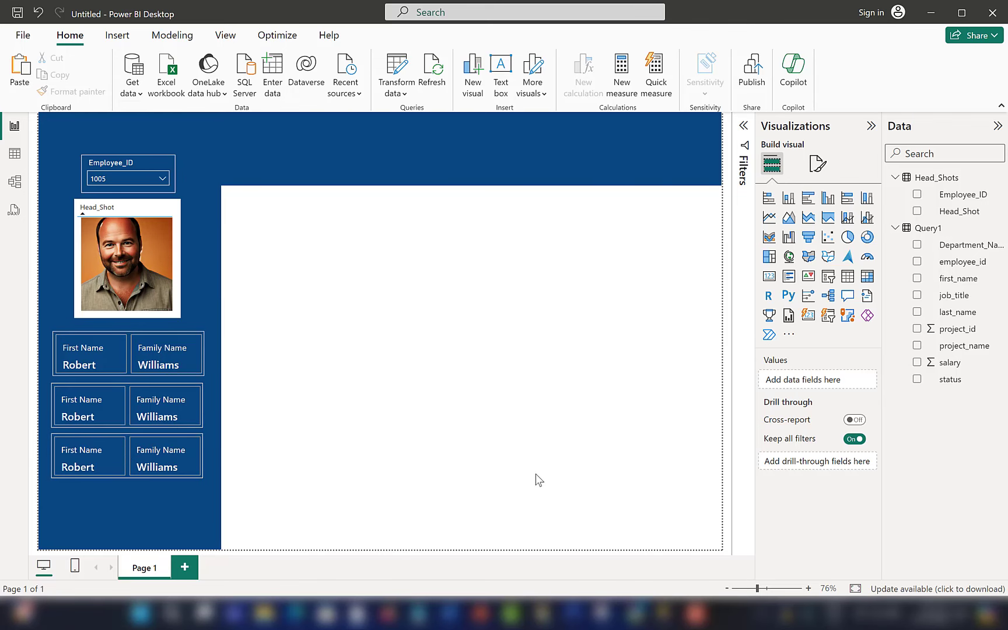
# Paste another copy of the name card and align it beneath the lowest card in the blue side panel
pyautogui.click(176, 471)
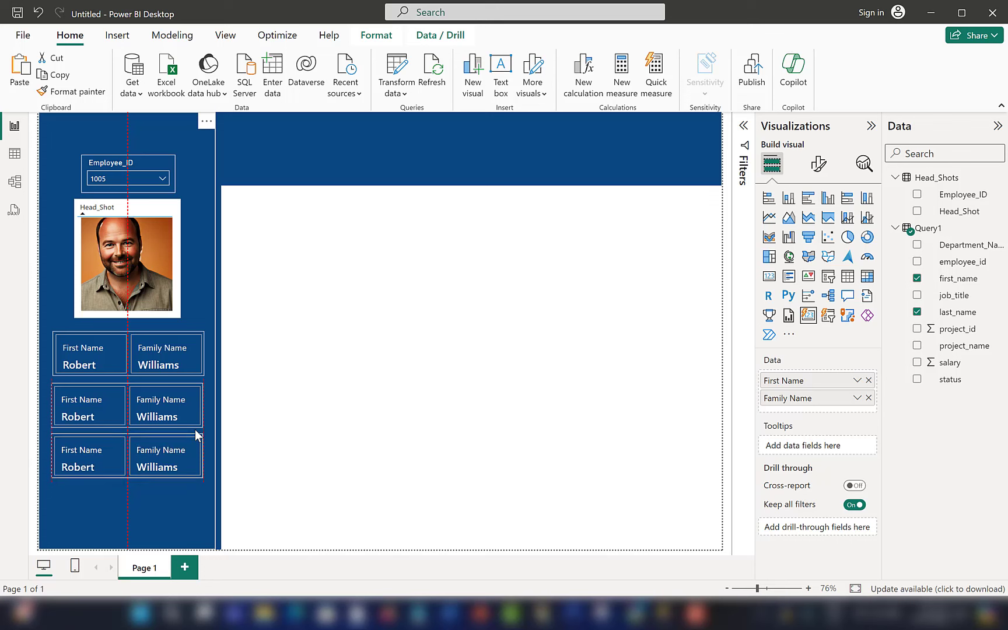
pyautogui.hotkey('ctrl', 'v')
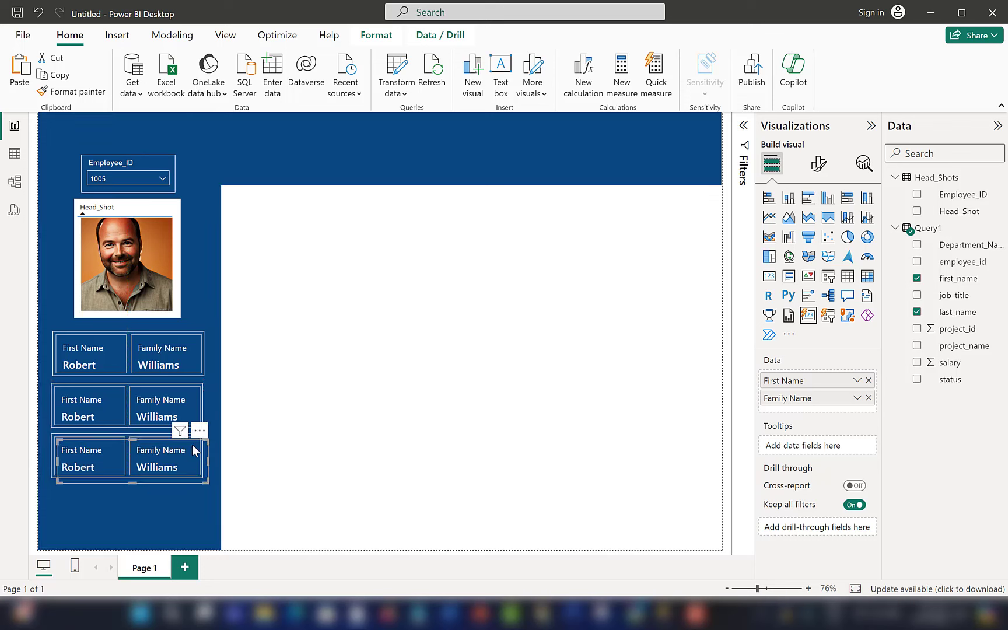
pyautogui.moveTo(197, 438); pyautogui.dragTo(192, 479)
pyautogui.click(292, 326)
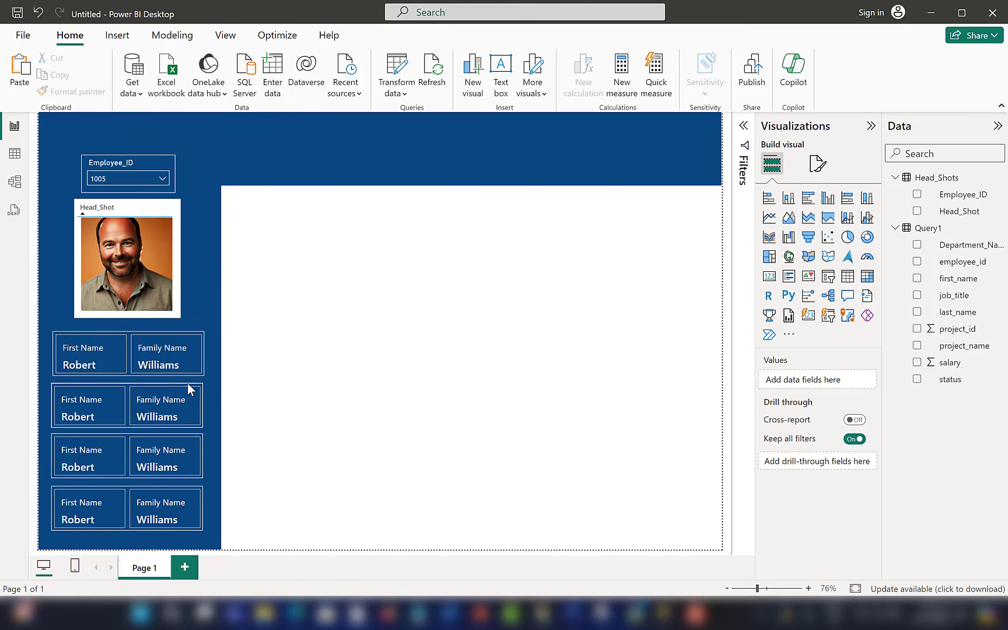
# Replace the second card's name fields with job_title and rename the field Job Title
pyautogui.click(156, 388)
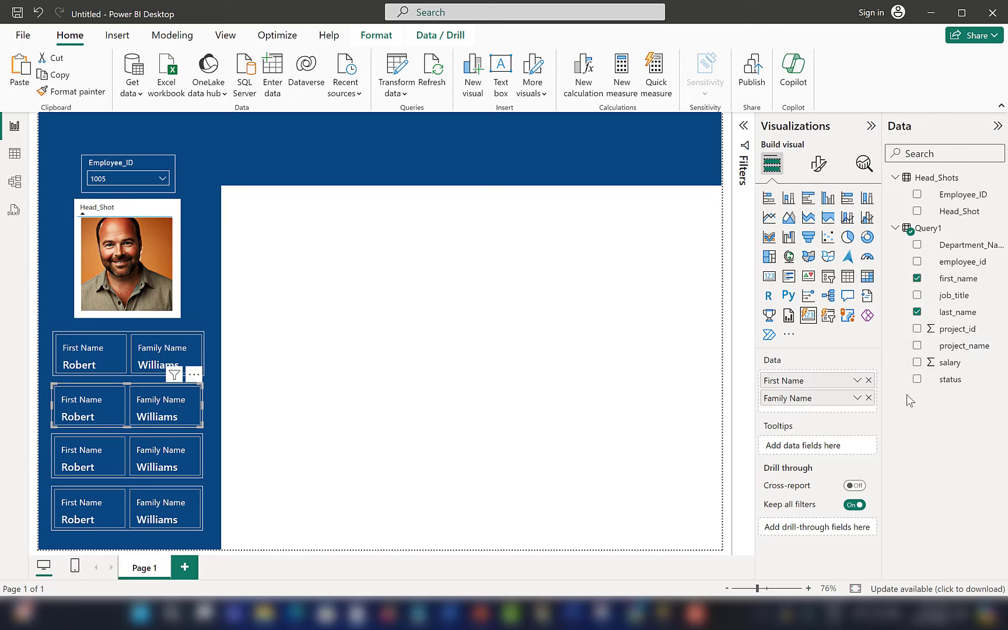
pyautogui.click(869, 399)
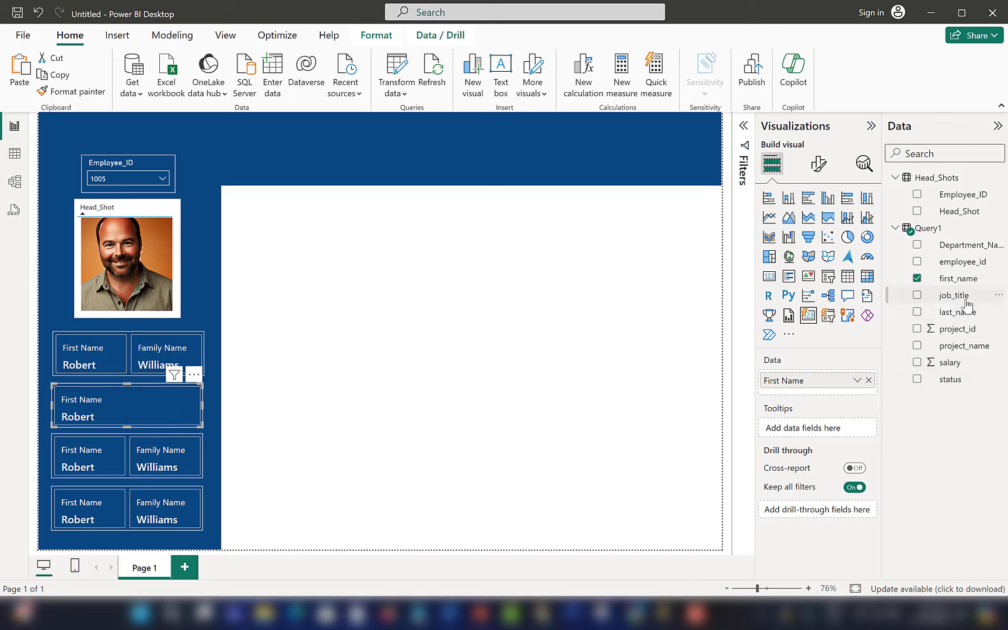
pyautogui.moveTo(960, 297); pyautogui.dragTo(840, 392)
pyautogui.click(868, 380)
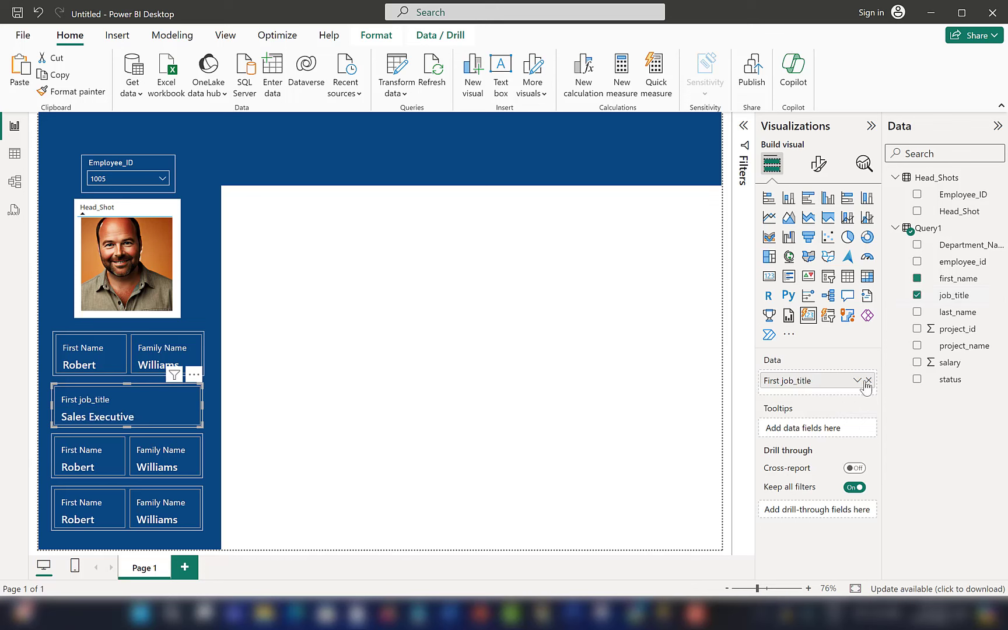
pyautogui.doubleClick(810, 385)
pyautogui.doubleClick(810, 385)
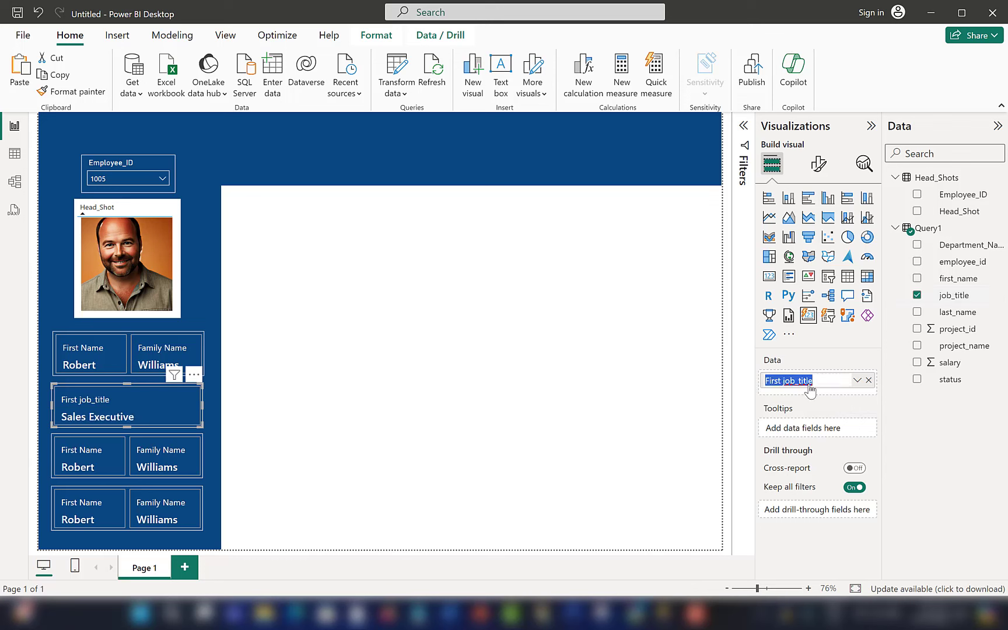
pyautogui.write('Job Title')
pyautogui.press('Return')
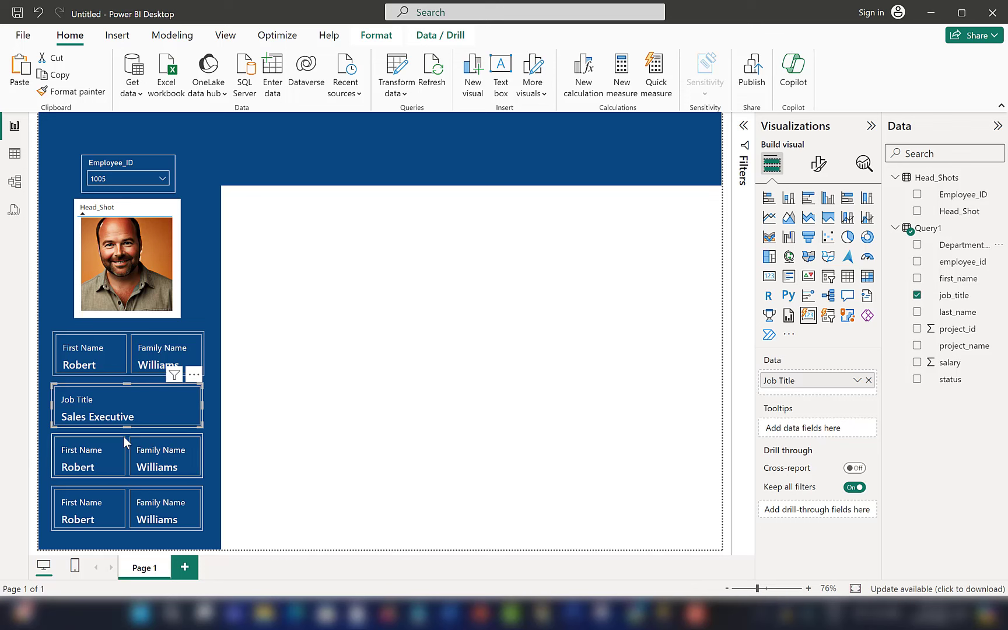
# Replace the third card's name fields with Department_Name and rename the field Department Name
pyautogui.click(158, 441)
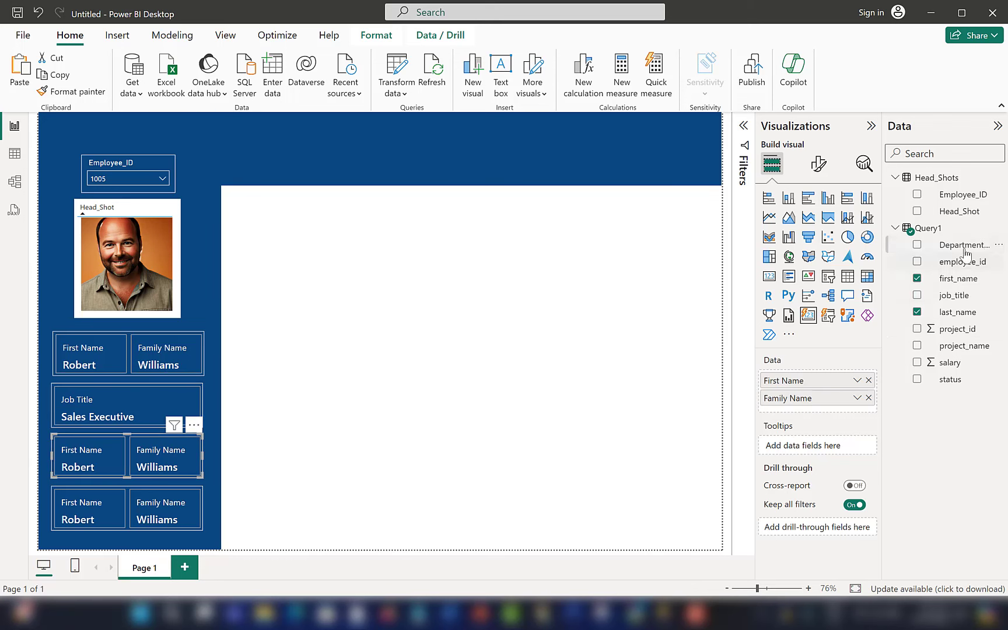
pyautogui.moveTo(965, 252); pyautogui.dragTo(852, 415)
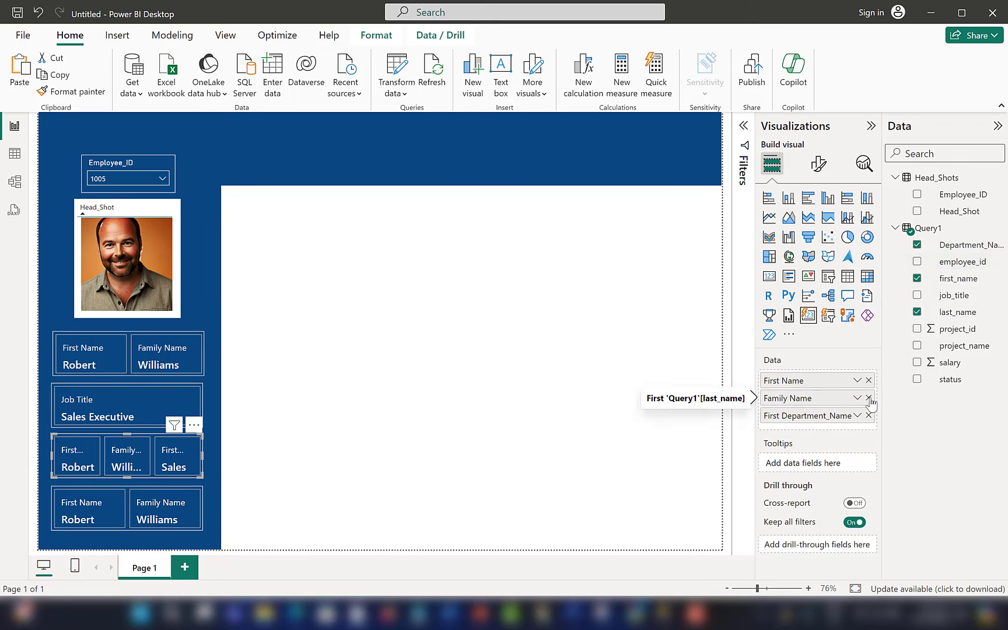
pyautogui.click(868, 398)
pyautogui.click(869, 380)
pyautogui.doubleClick(816, 382)
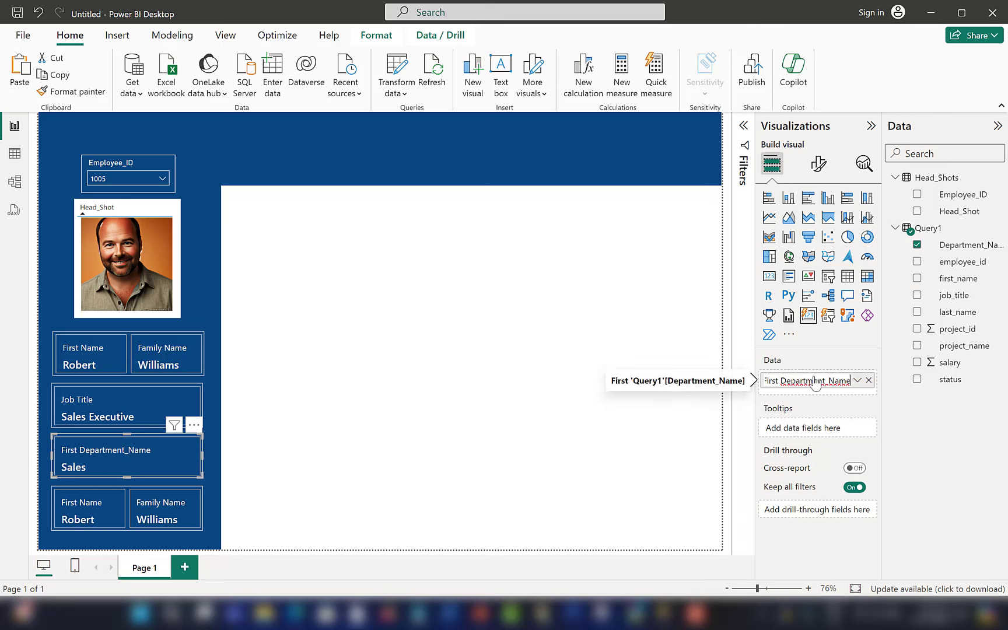
pyautogui.hotkey('ctrl', 'a')
pyautogui.write('Depa')
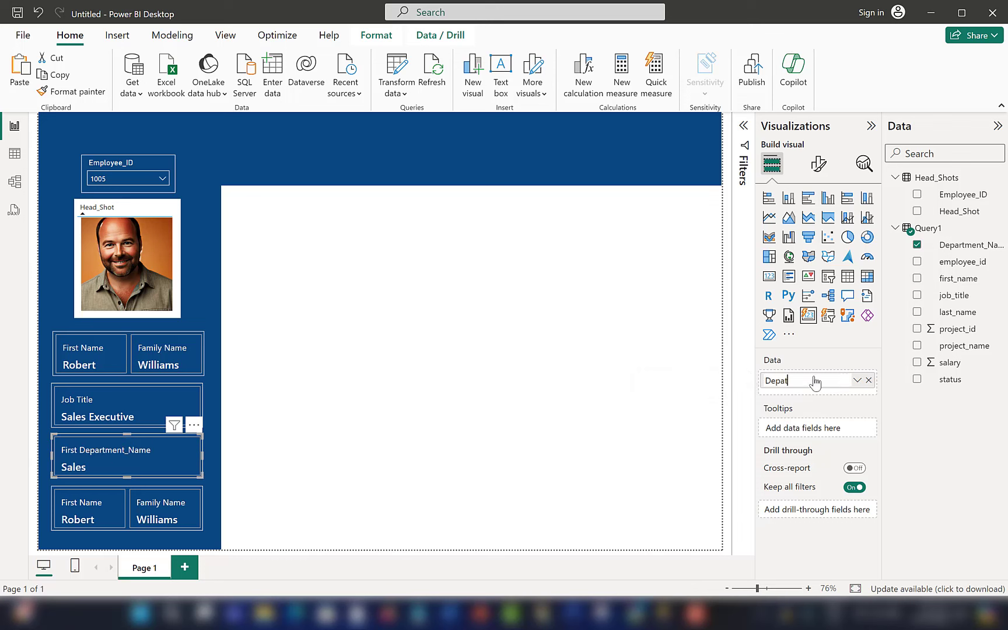
pyautogui.write('tment Name')
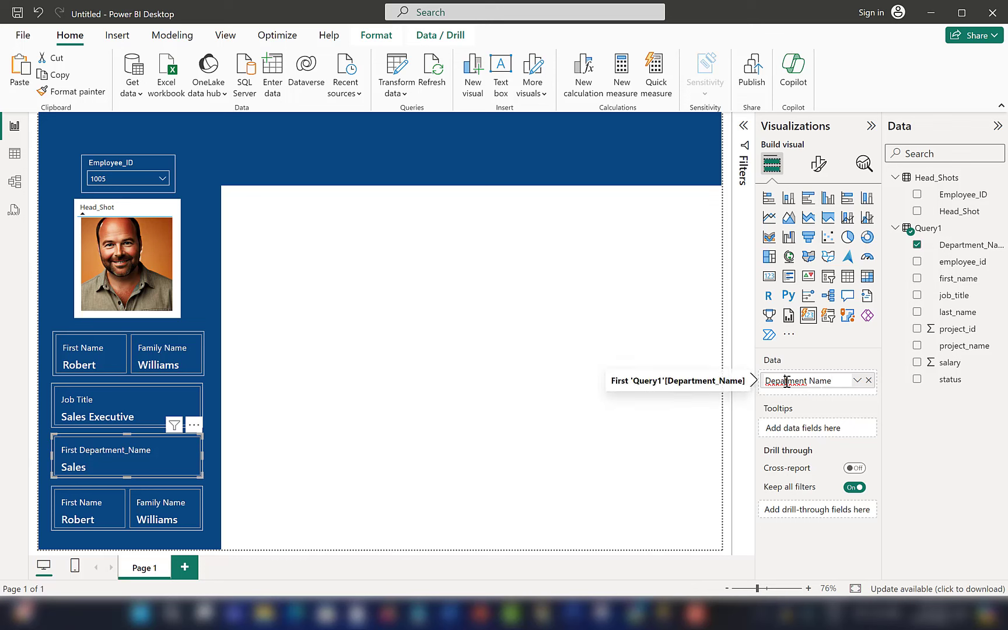
pyautogui.write('r')
pyautogui.click(923, 426)
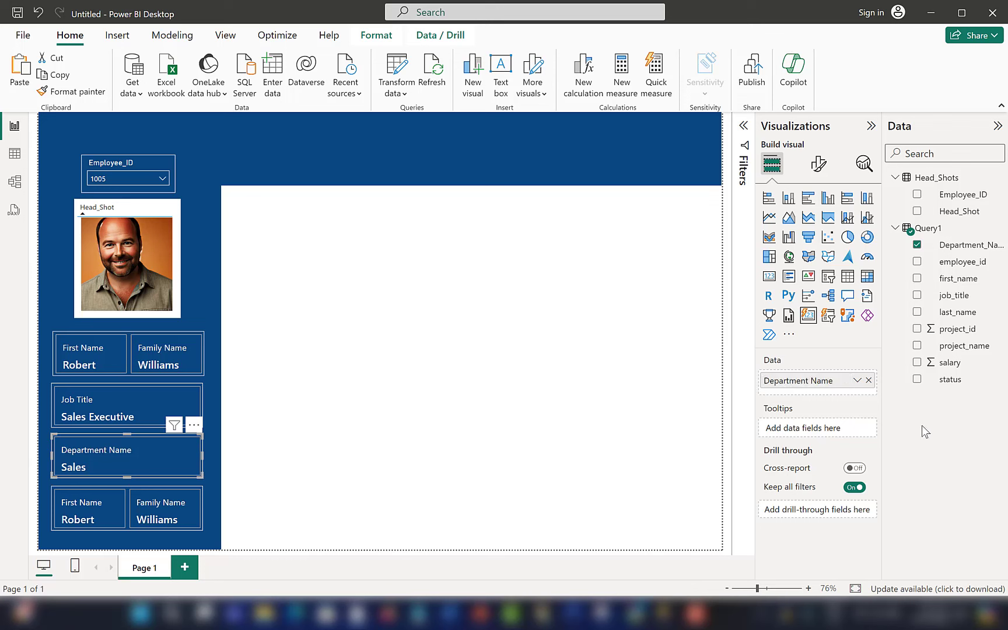
# Replace the first and last name fields of the bottom card with the salary field
pyautogui.click(126, 499)
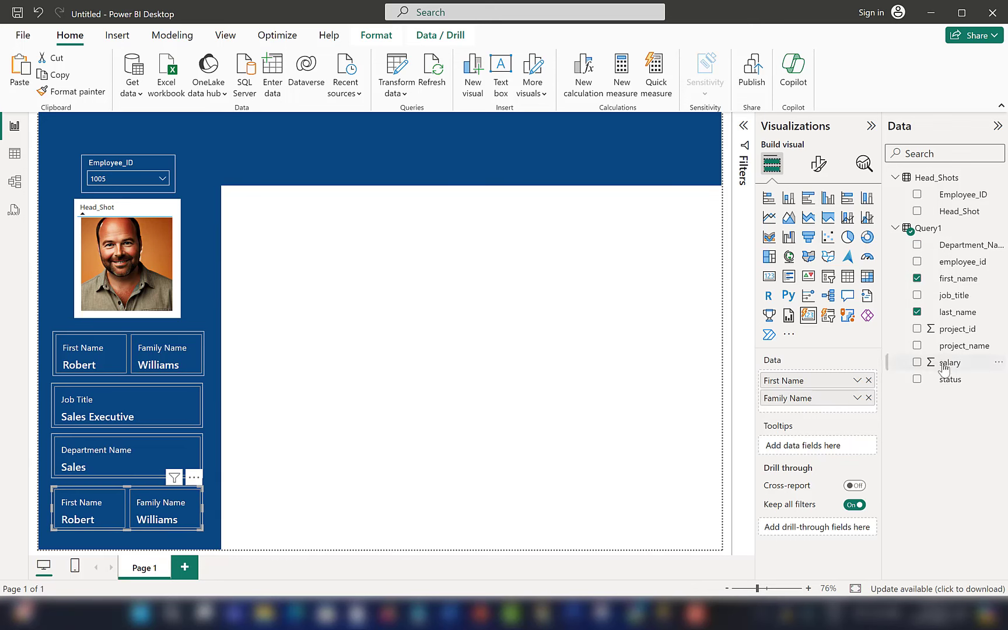
pyautogui.moveTo(946, 362); pyautogui.dragTo(837, 408)
pyautogui.click(868, 398)
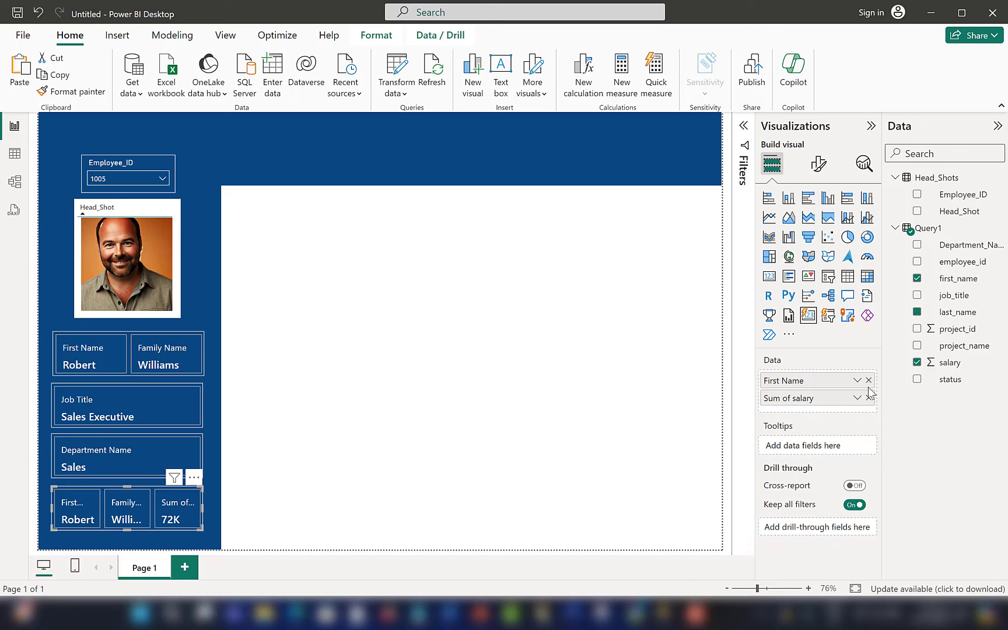
pyautogui.click(868, 381)
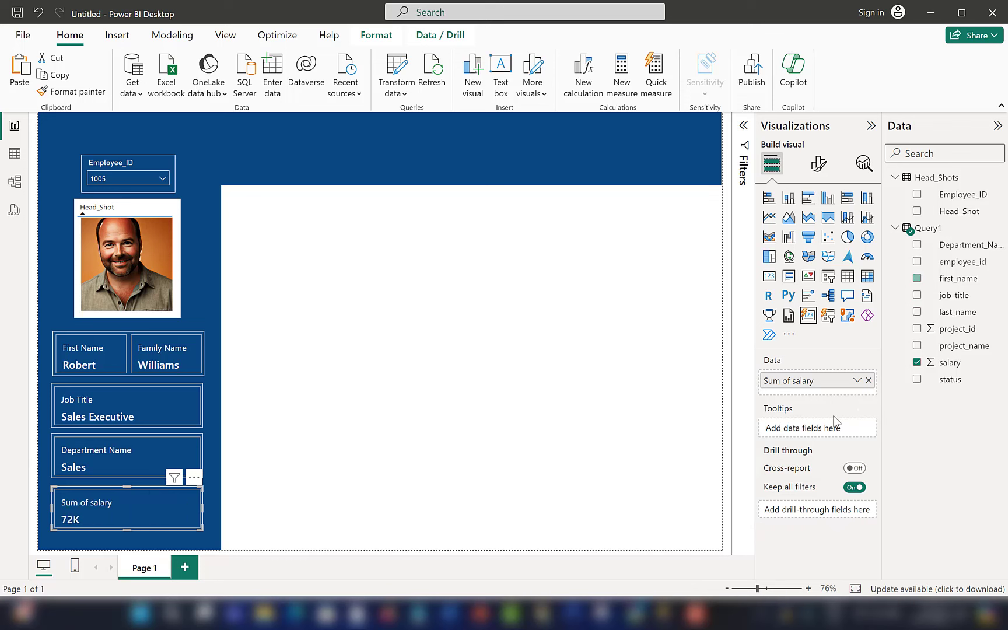
# Rename the bottom card's salary field to Compensation and format the salary column as dollar currency
pyautogui.doubleClick(784, 385)
pyautogui.write('Compen')
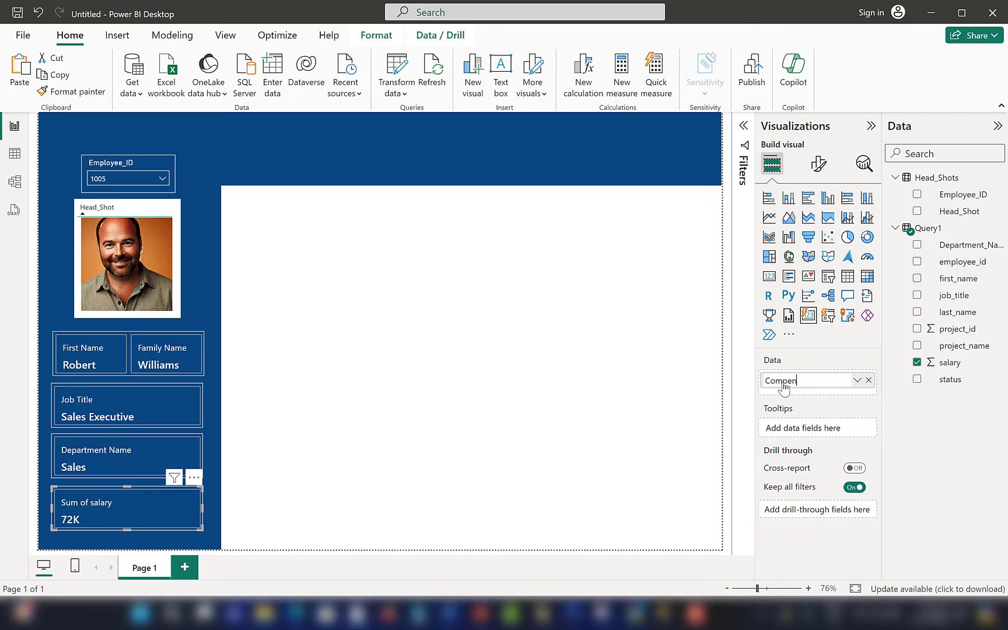
pyautogui.write('sation')
pyautogui.press('Return')
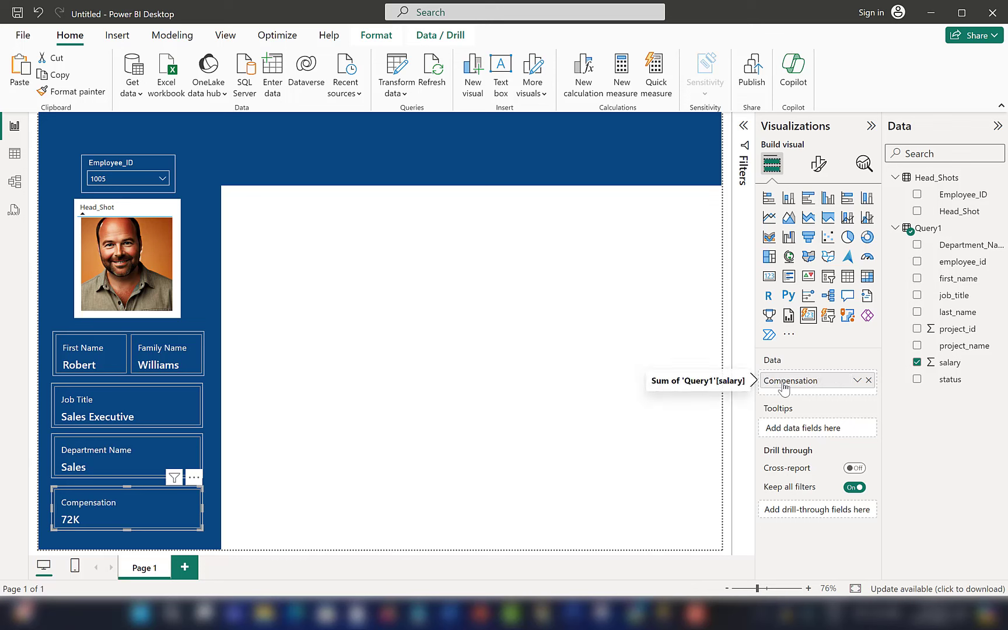
pyautogui.click(951, 363)
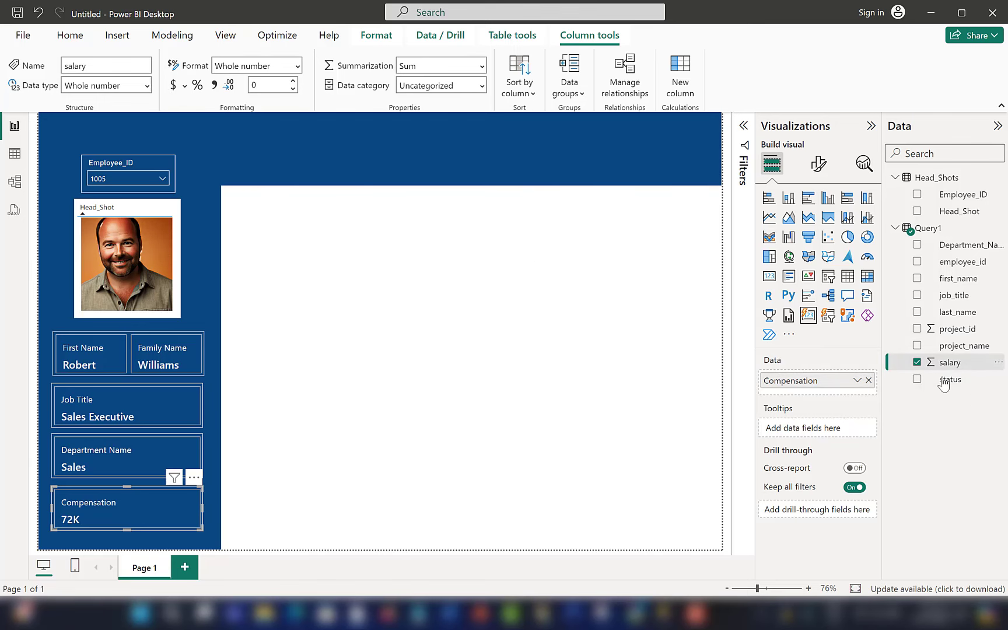
pyautogui.click(173, 91)
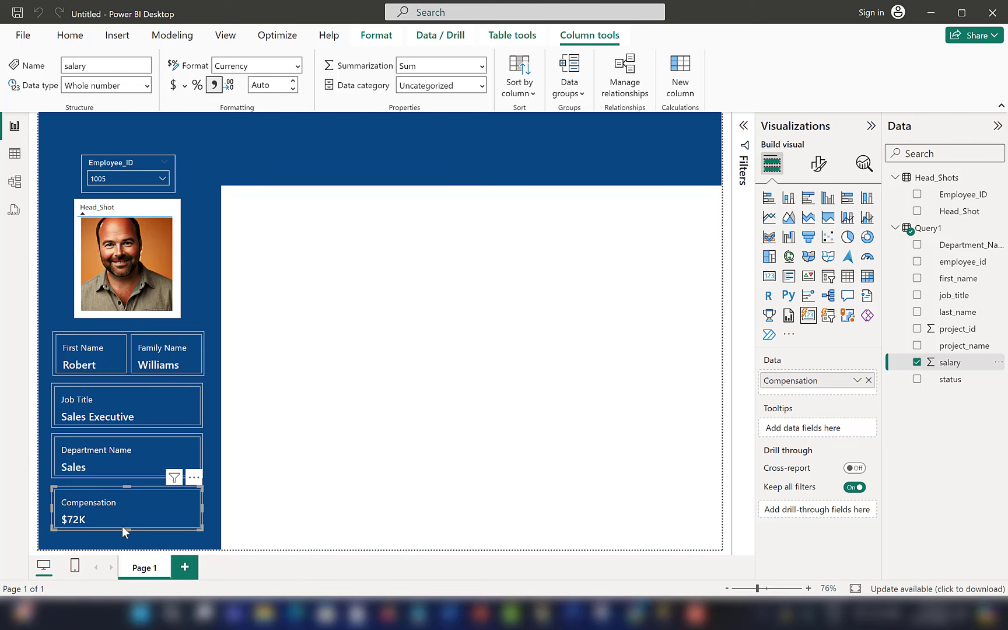
# Widen the Employee_ID slicer on both sides to roughly the cards' width and lower its upper edge slightly
pyautogui.click(84, 177)
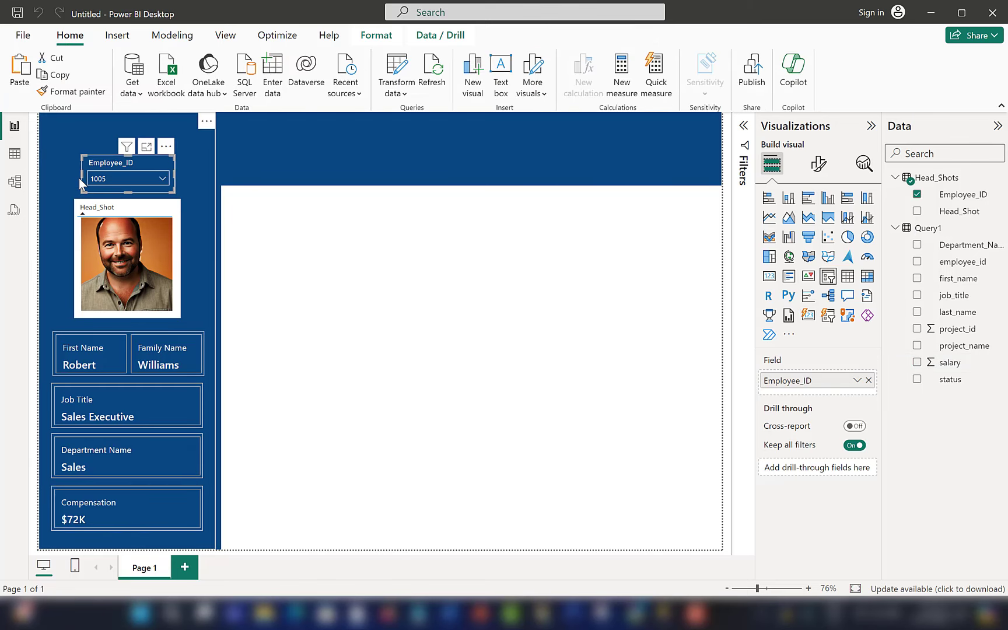
pyautogui.moveTo(80, 174); pyautogui.dragTo(59, 174)
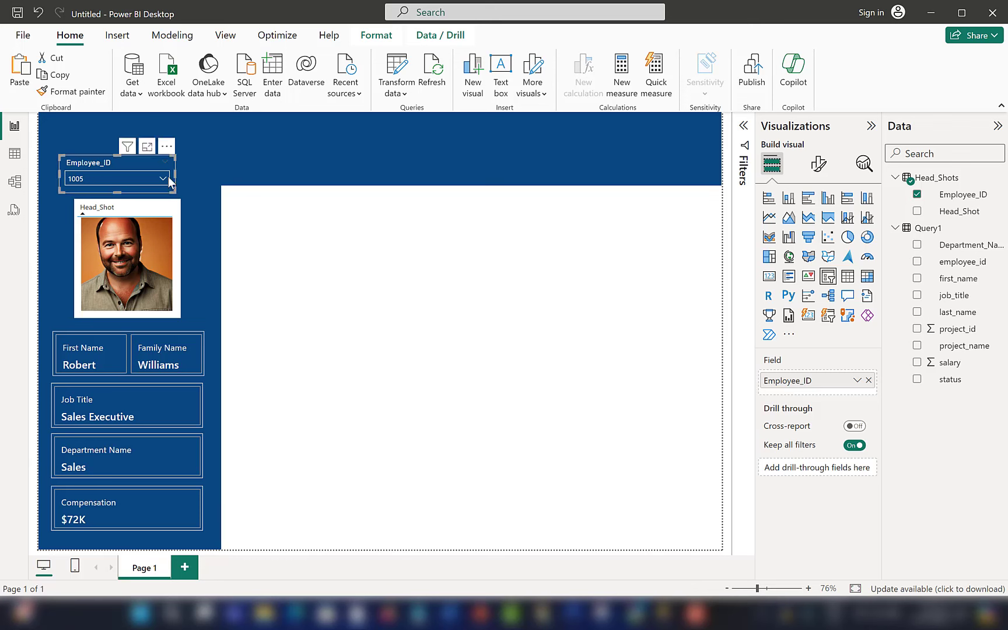
pyautogui.moveTo(175, 174); pyautogui.dragTo(203, 174)
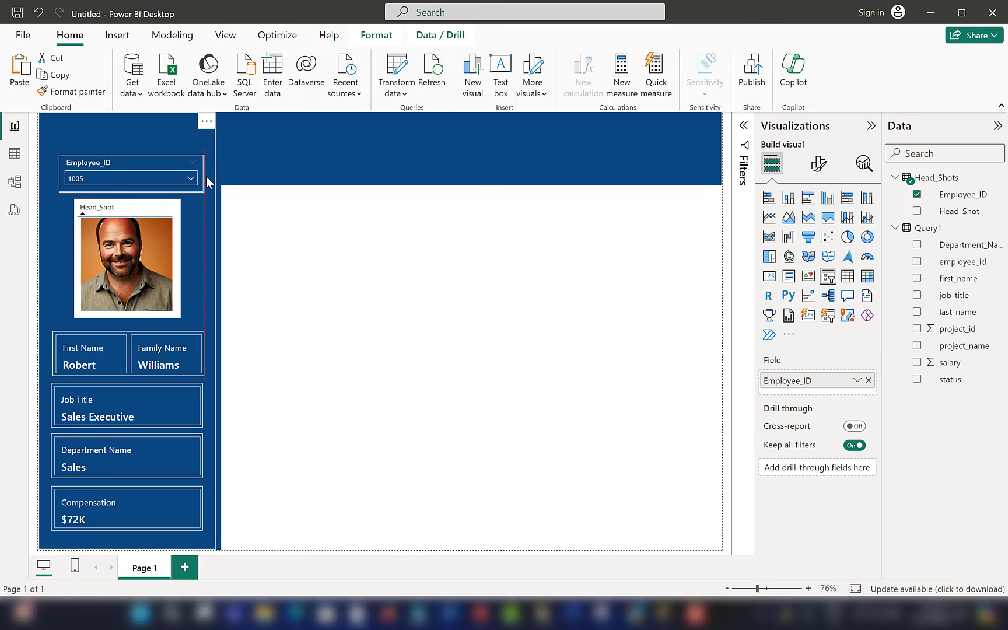
pyautogui.moveTo(130, 158); pyautogui.dragTo(131, 162)
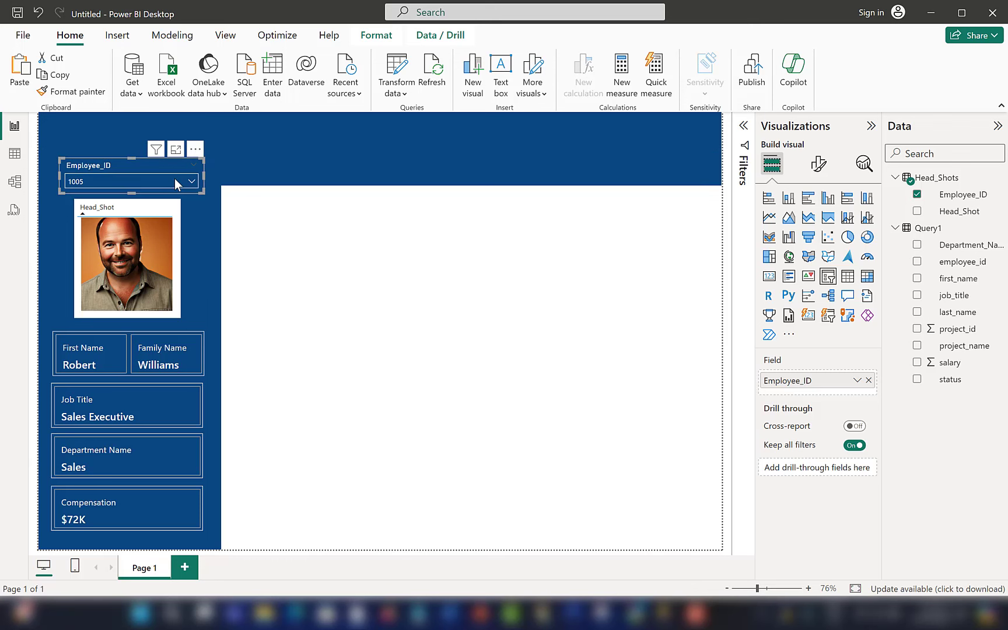
# Test the Employee_ID slicer by selecting the third, fifth, sixth and first employees in turn
pyautogui.click(157, 181)
pyautogui.click(94, 232)
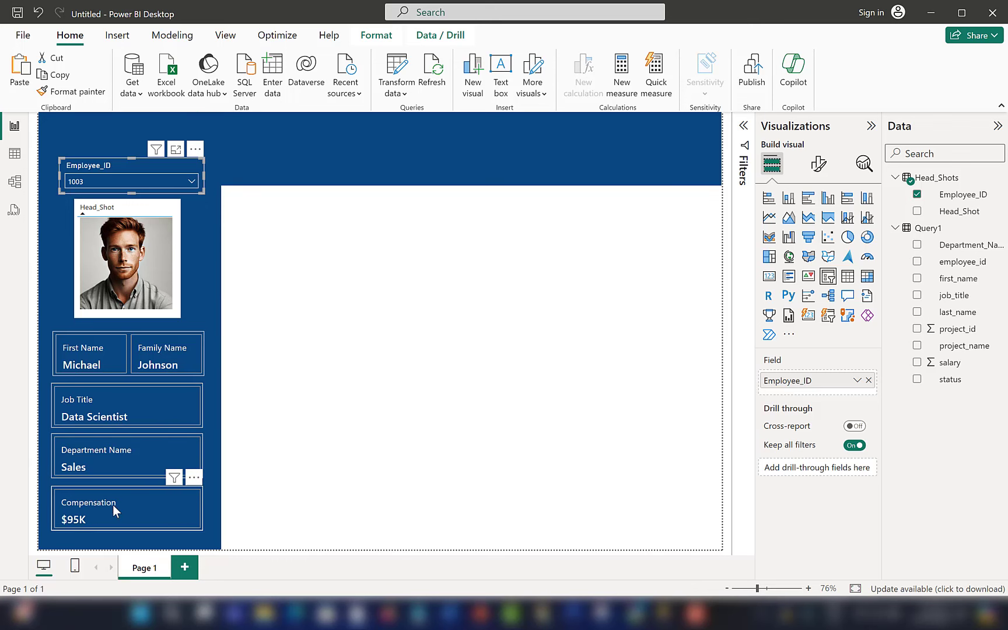
pyautogui.click(125, 183)
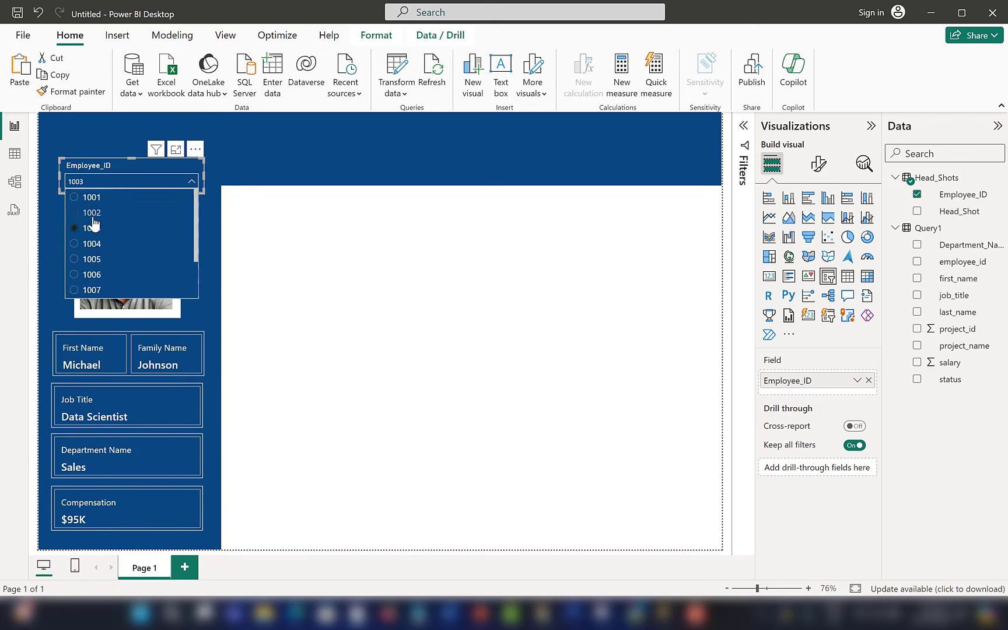
pyautogui.click(85, 259)
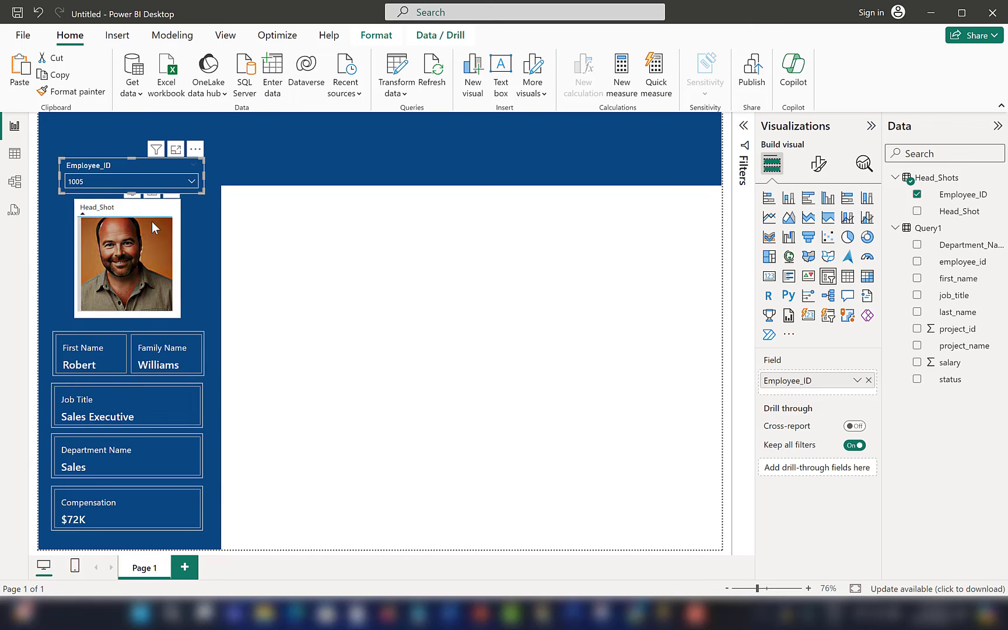
pyautogui.click(130, 182)
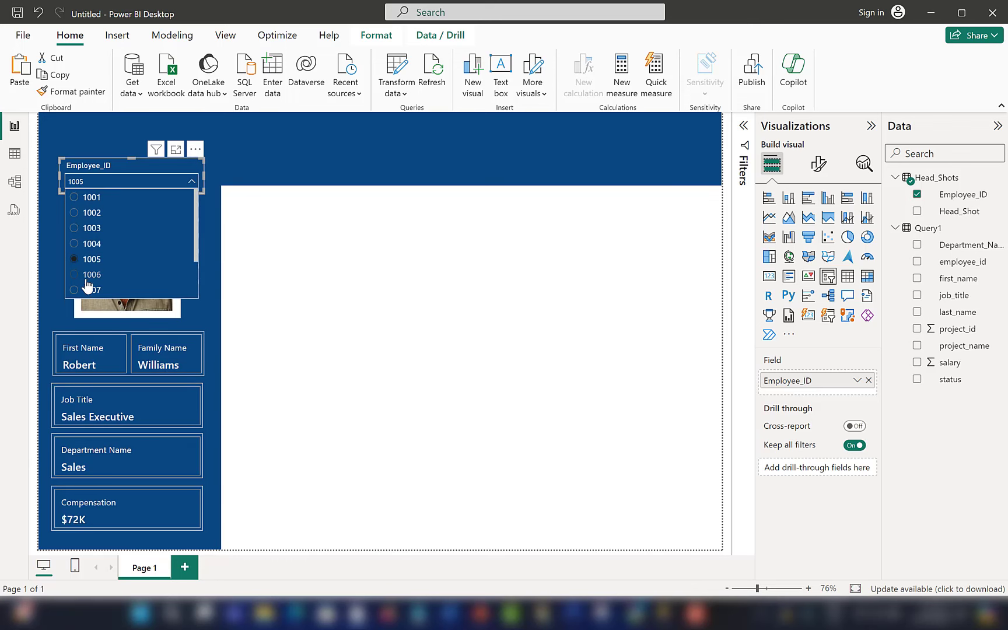
pyautogui.click(88, 274)
pyautogui.click(137, 182)
pyautogui.click(88, 198)
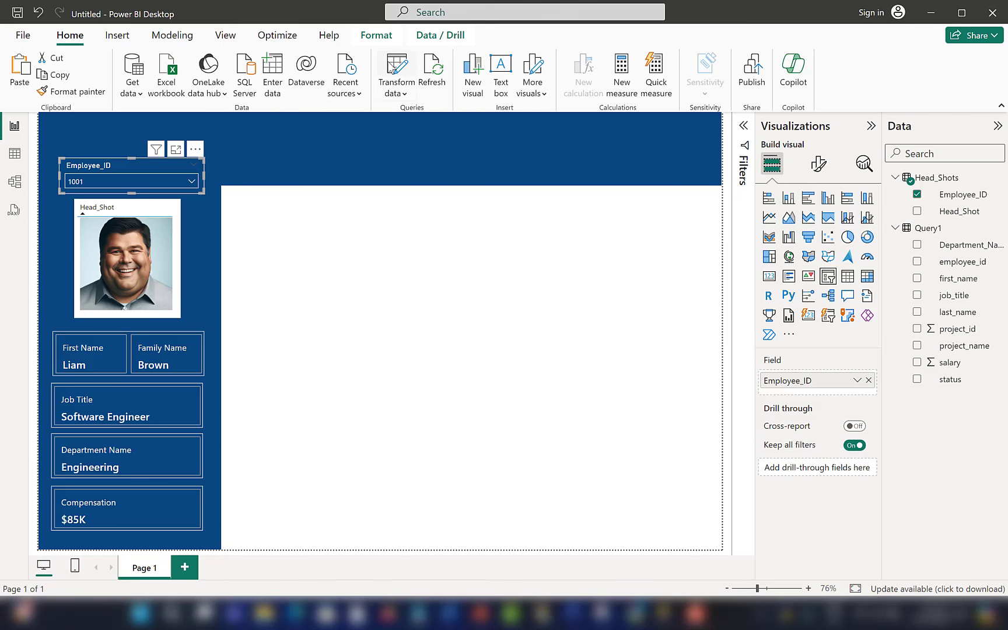
# Open the Power Query Editor and examine Query1's columns from employee_id through status
pyautogui.click(396, 69)
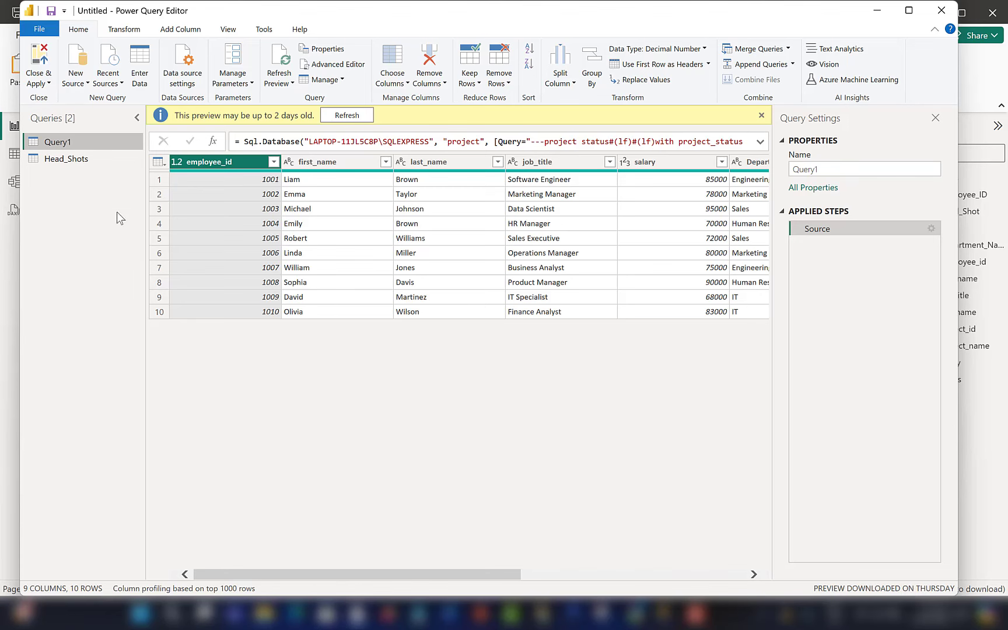
pyautogui.moveTo(376, 577)
pyautogui.mouseDown()
pyautogui.moveTo(635, 578)
pyautogui.moveTo(395, 578)
pyautogui.mouseUp()
pyautogui.hscroll(-2, 279, 543)
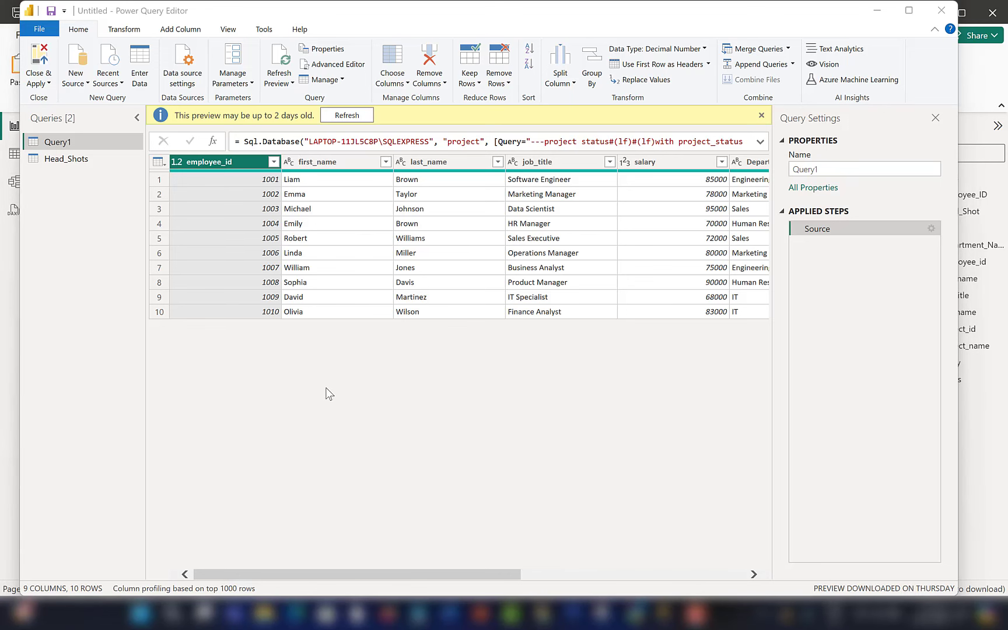
pyautogui.click(312, 316)
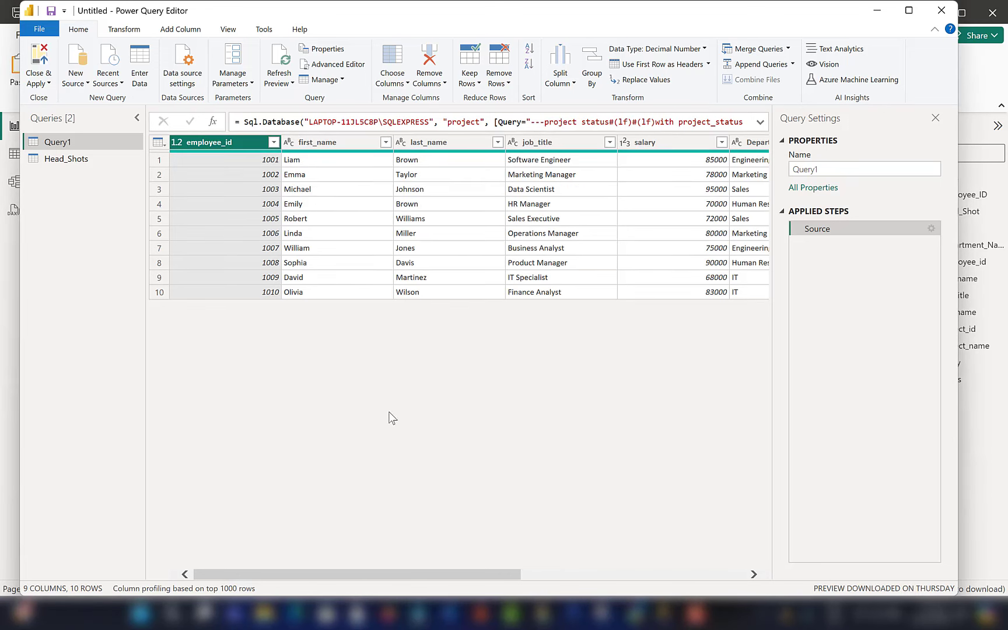
pyautogui.moveTo(407, 582); pyautogui.dragTo(502, 567)
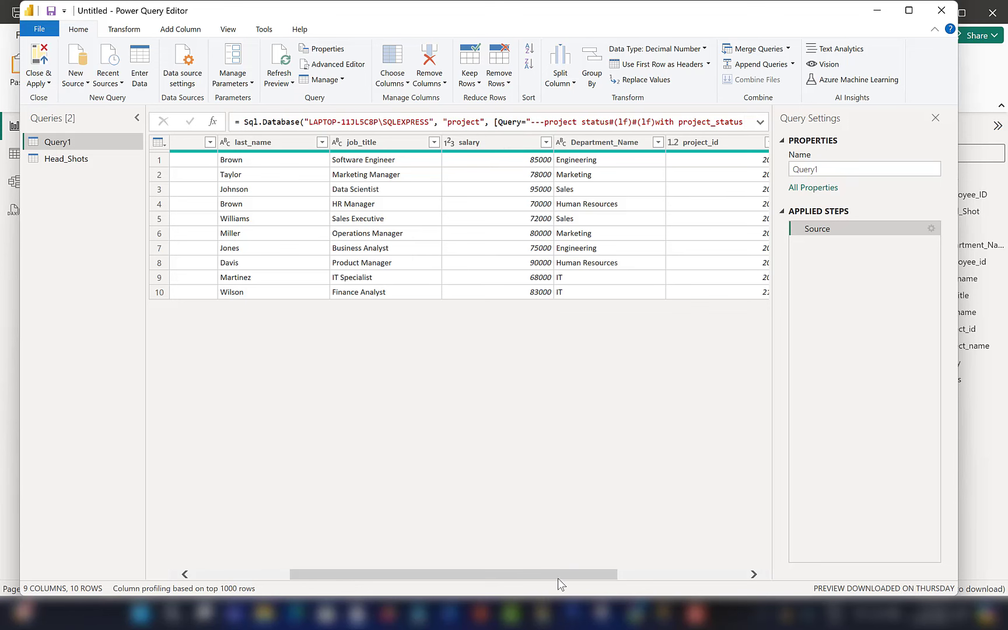
pyautogui.moveTo(560, 574)
pyautogui.mouseDown()
pyautogui.moveTo(607, 574)
pyautogui.moveTo(484, 575)
pyautogui.moveTo(554, 573)
pyautogui.mouseUp()
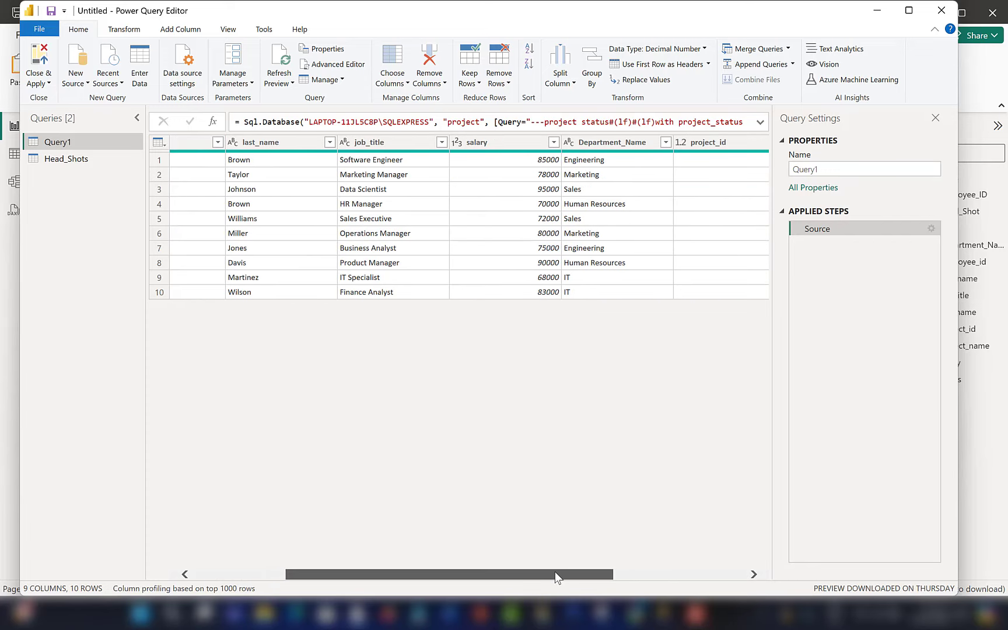
pyautogui.moveTo(554, 575); pyautogui.dragTo(445, 575)
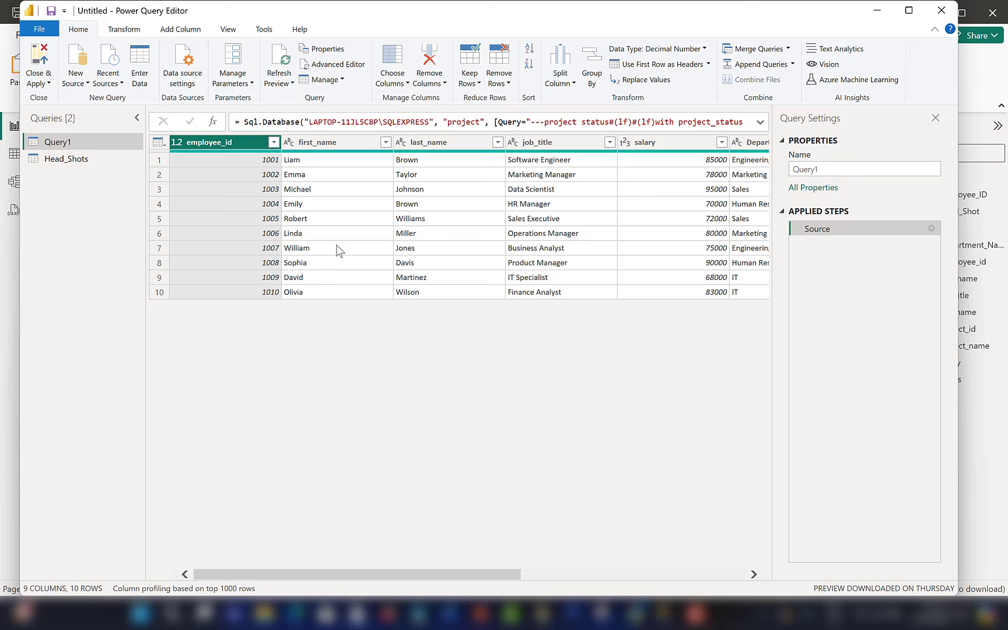
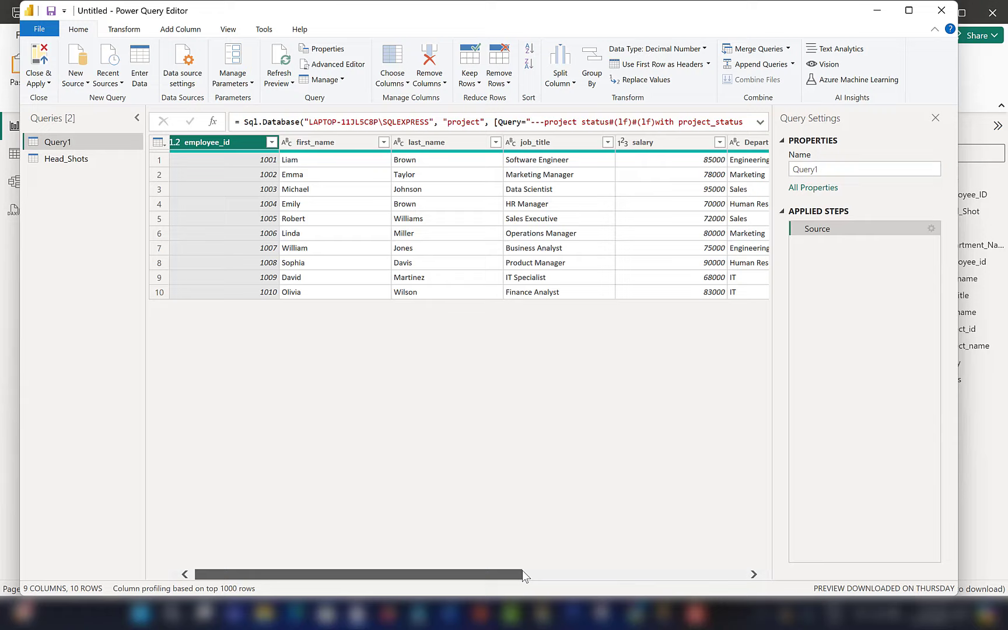
pyautogui.moveTo(522, 575); pyautogui.dragTo(361, 571)
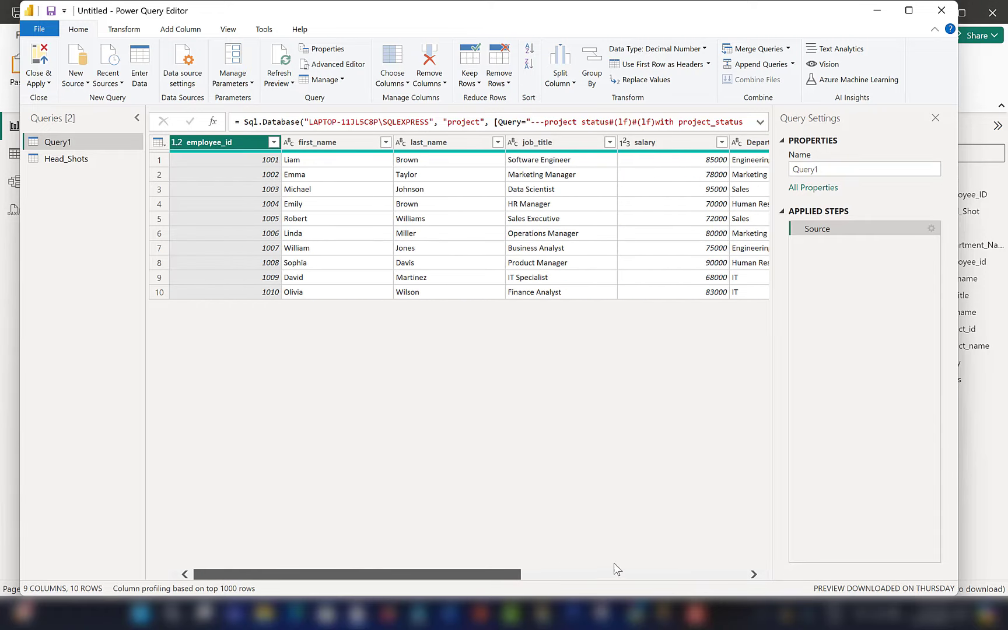
pyautogui.moveTo(614, 569); pyautogui.dragTo(502, 553)
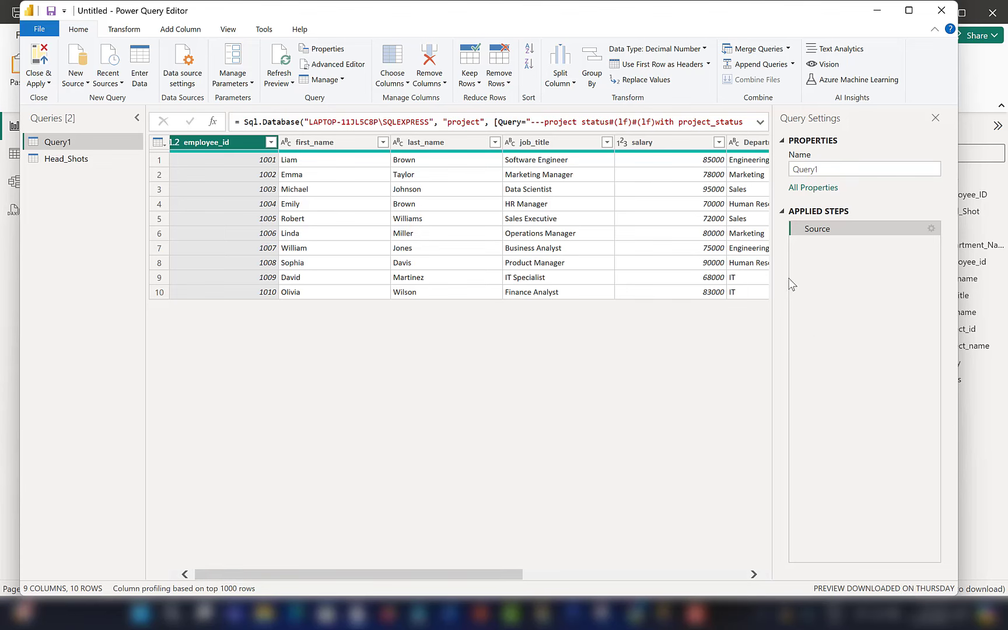
pyautogui.moveTo(513, 573); pyautogui.dragTo(944, 555)
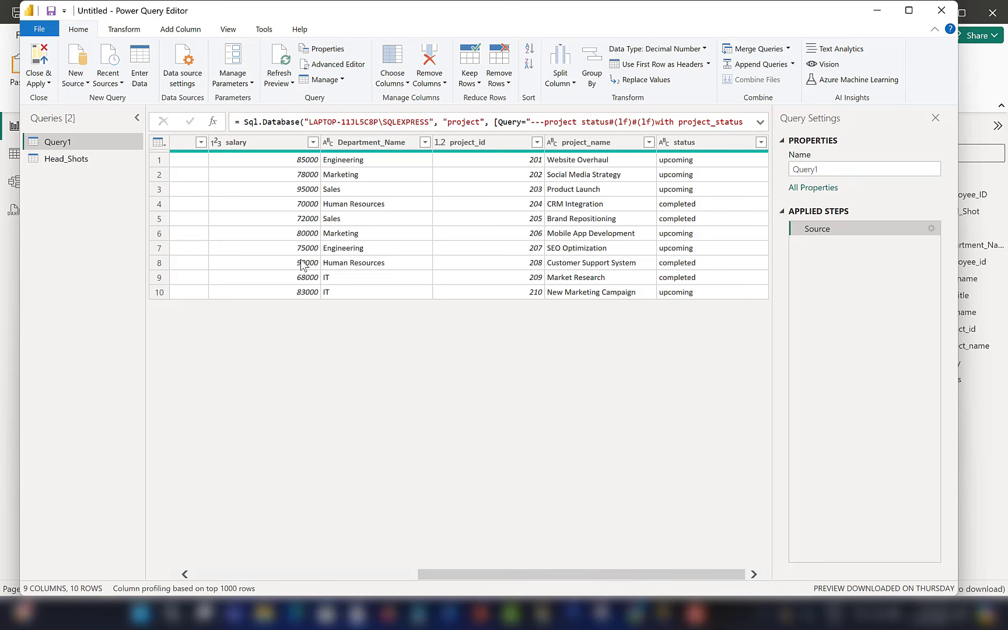
# Create a new query that references Query1
pyautogui.rightClick(72, 143)
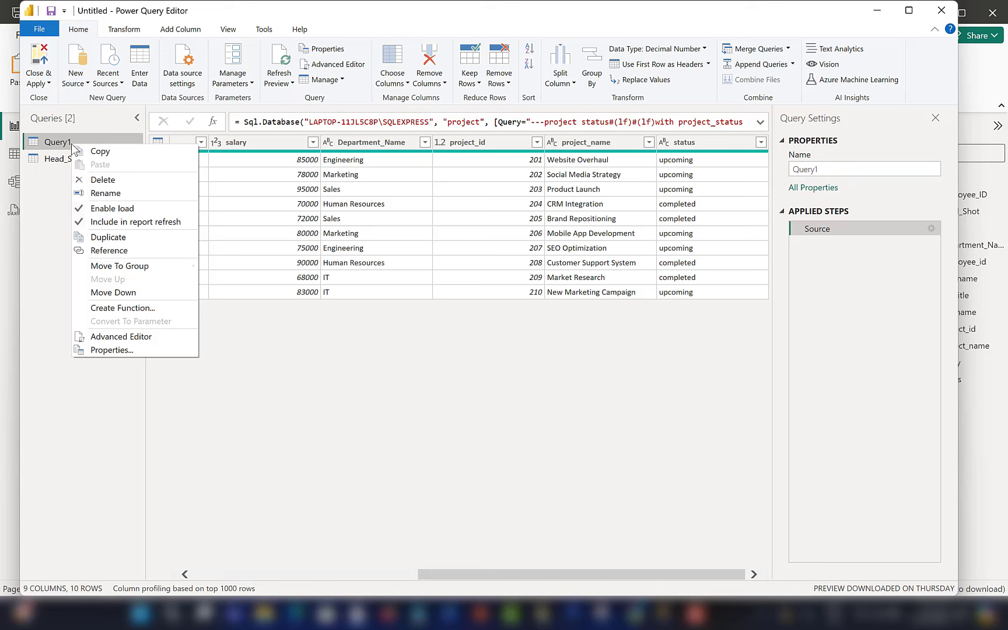
pyautogui.click(116, 251)
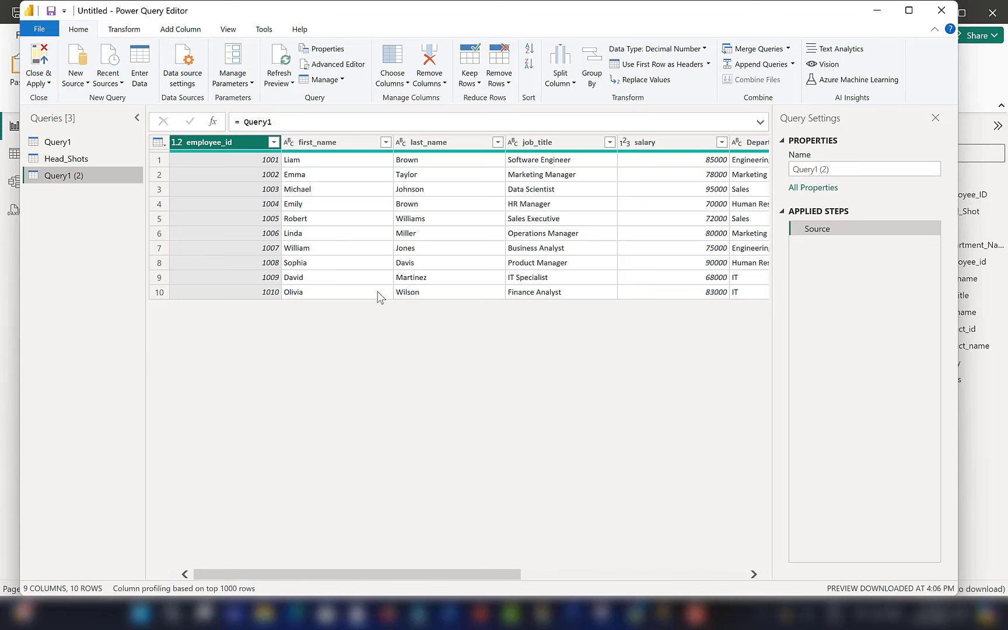
pyautogui.click(124, 29)
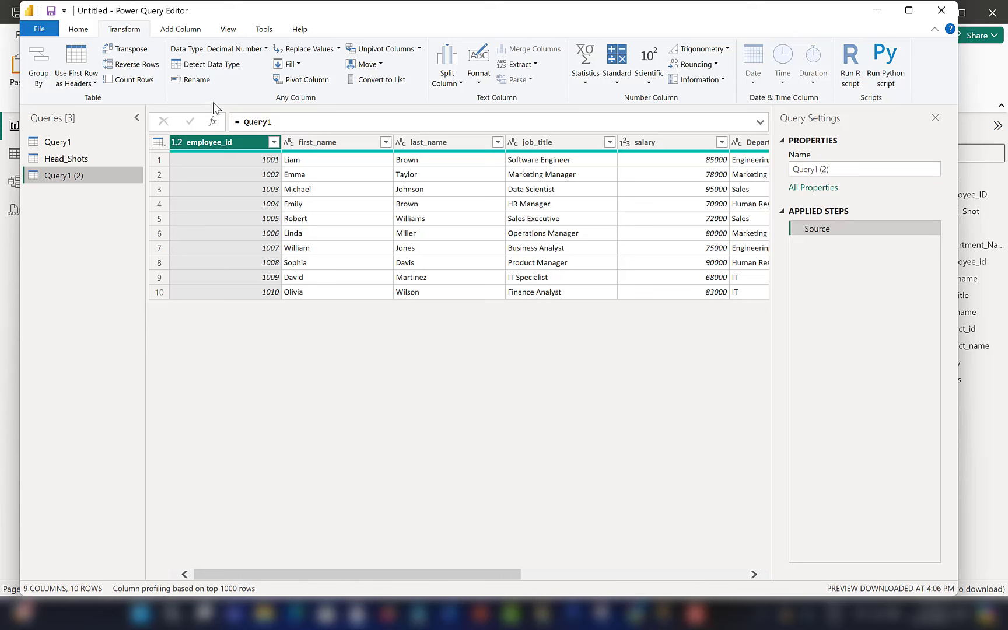
pyautogui.click(38, 64)
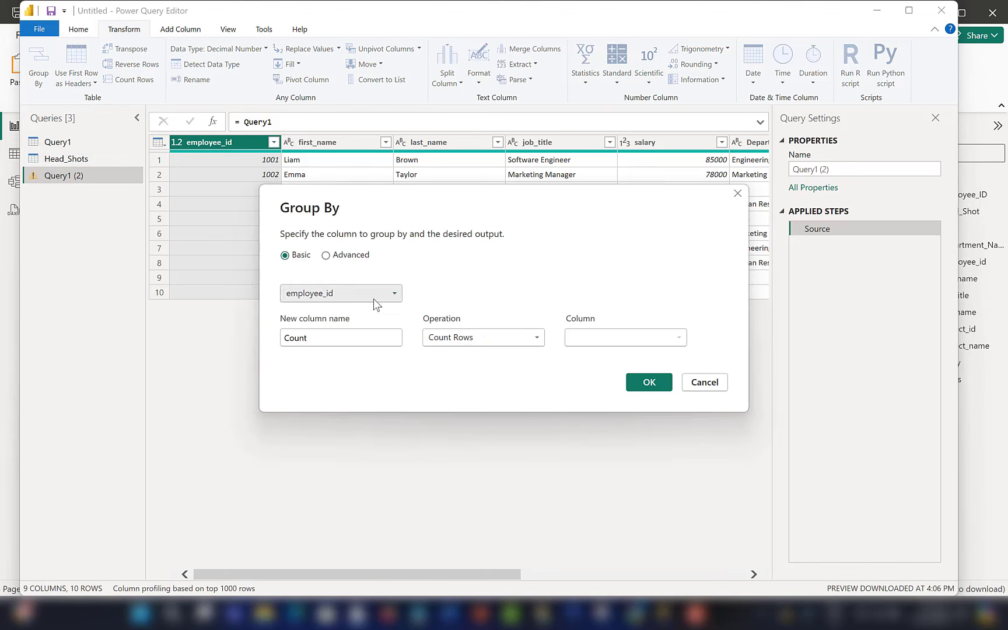
pyautogui.click(347, 294)
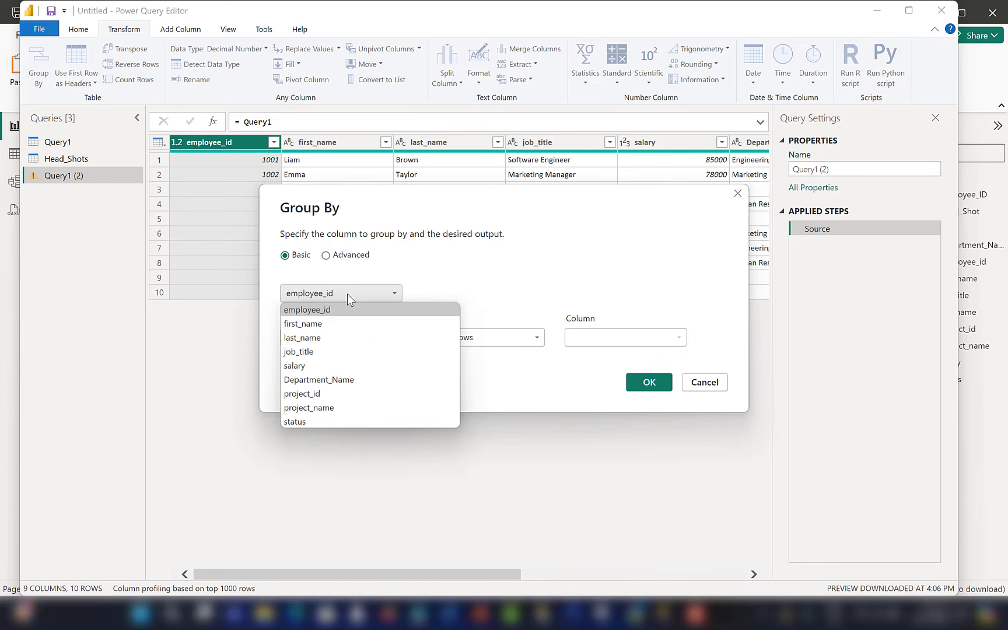
pyautogui.click(347, 380)
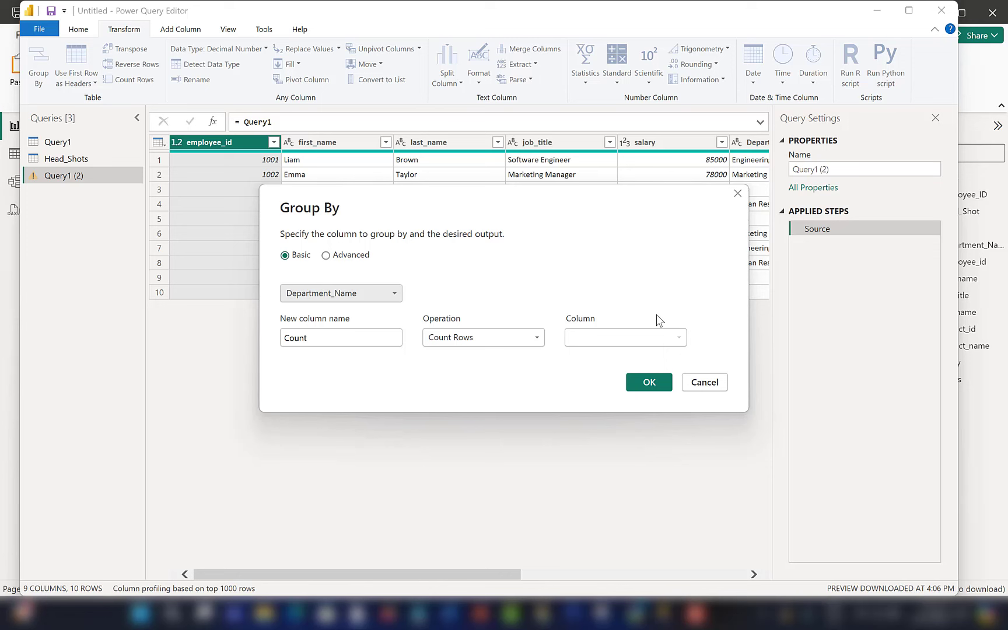
pyautogui.click(500, 342)
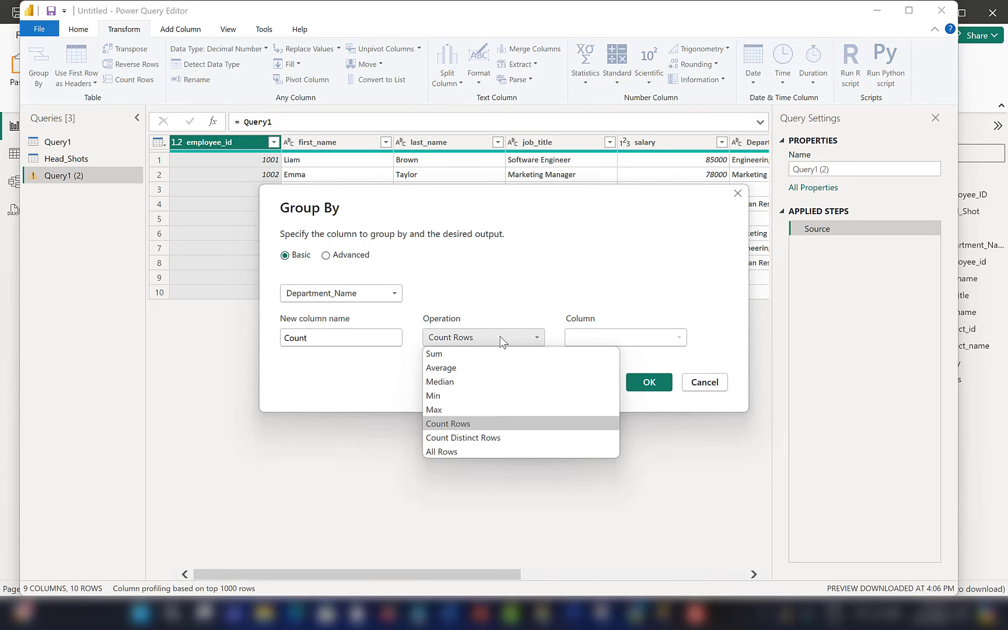
pyautogui.click(610, 341)
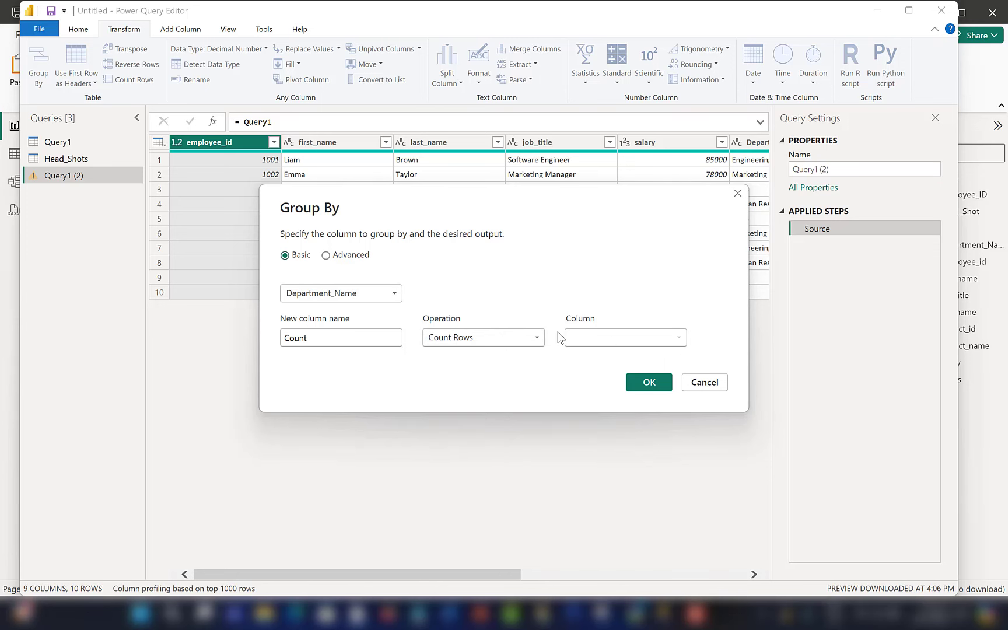
pyautogui.moveTo(281, 340); pyautogui.dragTo(308, 343)
pyautogui.write('S')
pyautogui.write('D')
pyautogui.press('BackSpace')
pyautogui.write('Department Budget')
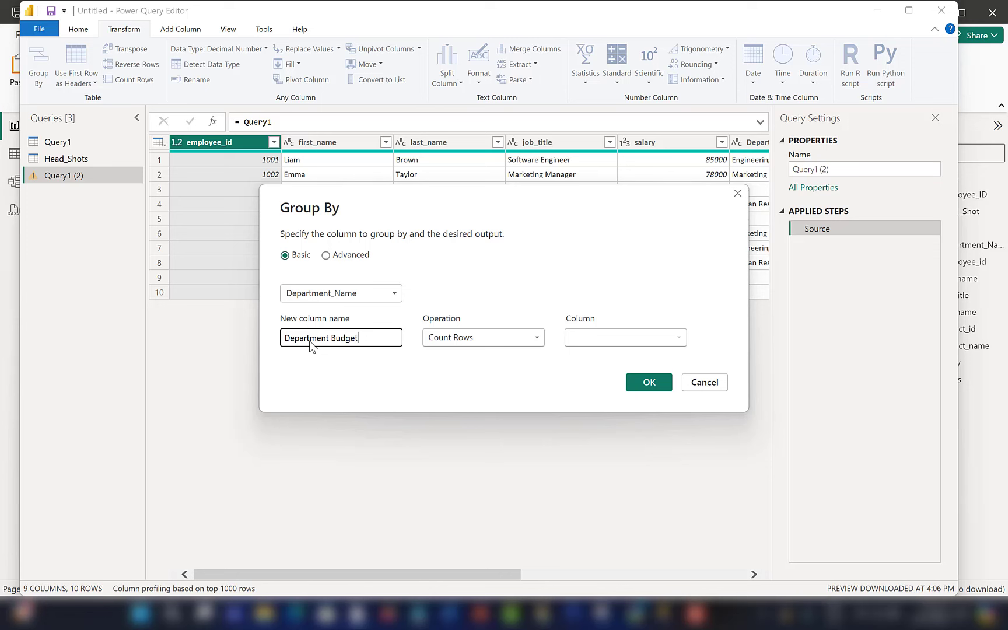
pyautogui.click(618, 341)
pyautogui.click(530, 340)
pyautogui.click(513, 353)
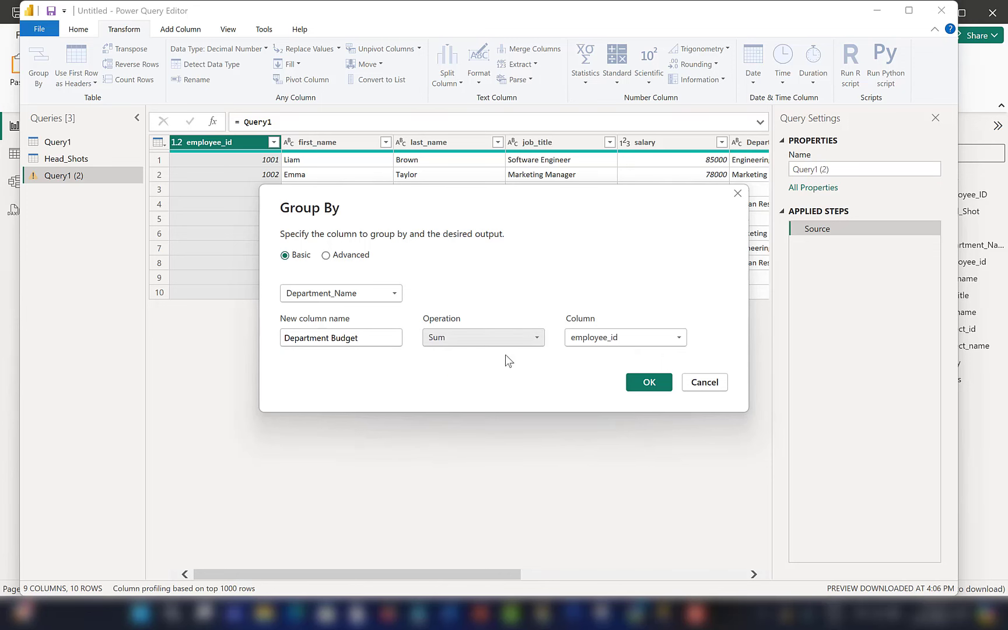
pyautogui.click(615, 342)
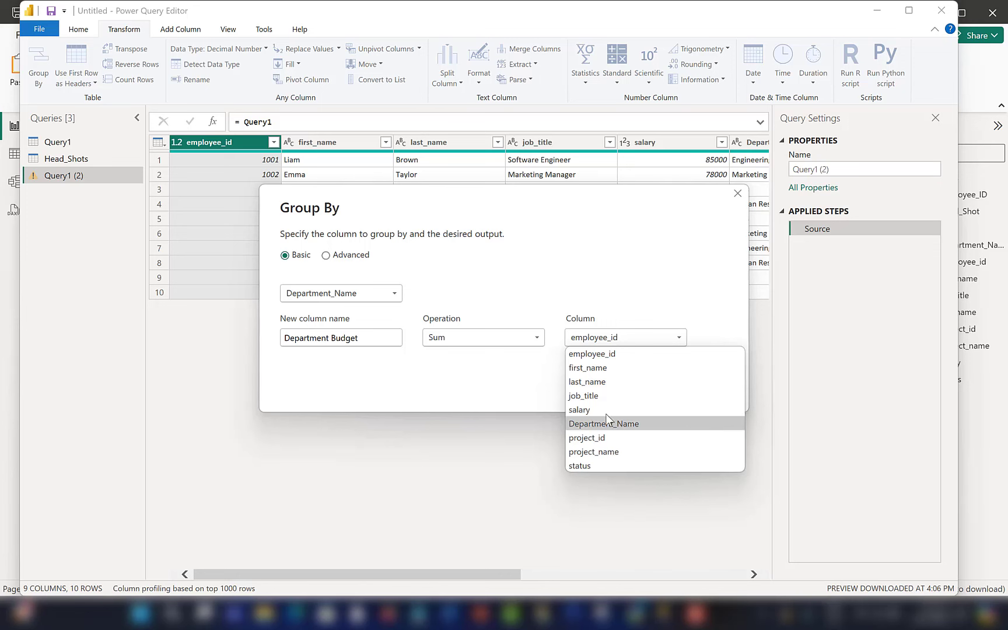
pyautogui.click(493, 419)
pyautogui.click(704, 383)
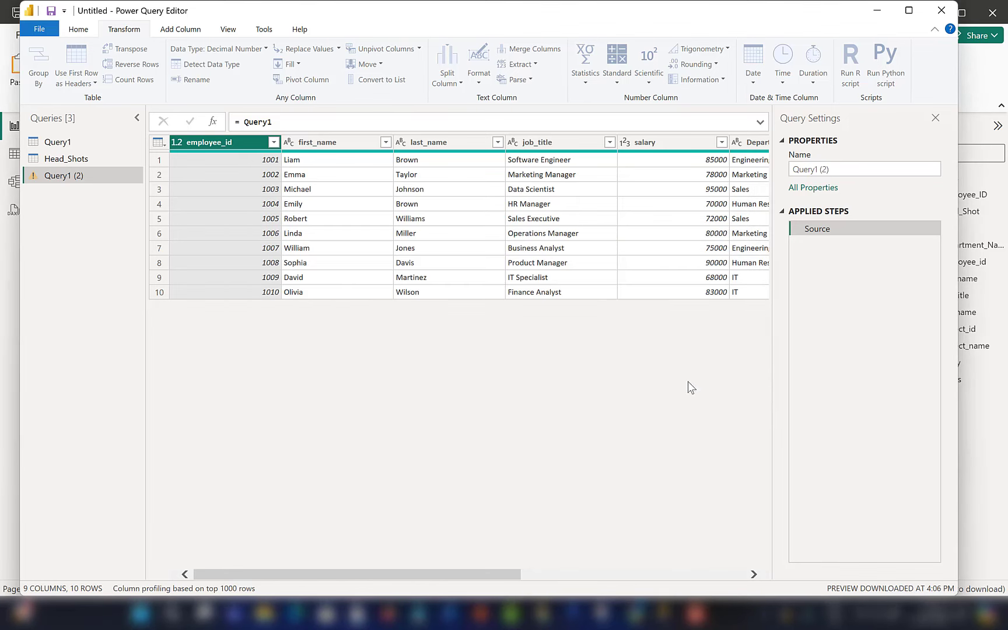
# Add d.Department_Budget to the select list of Query1's source SQL statement, directly after d.Department_Name, and apply the change
pyautogui.click(58, 143)
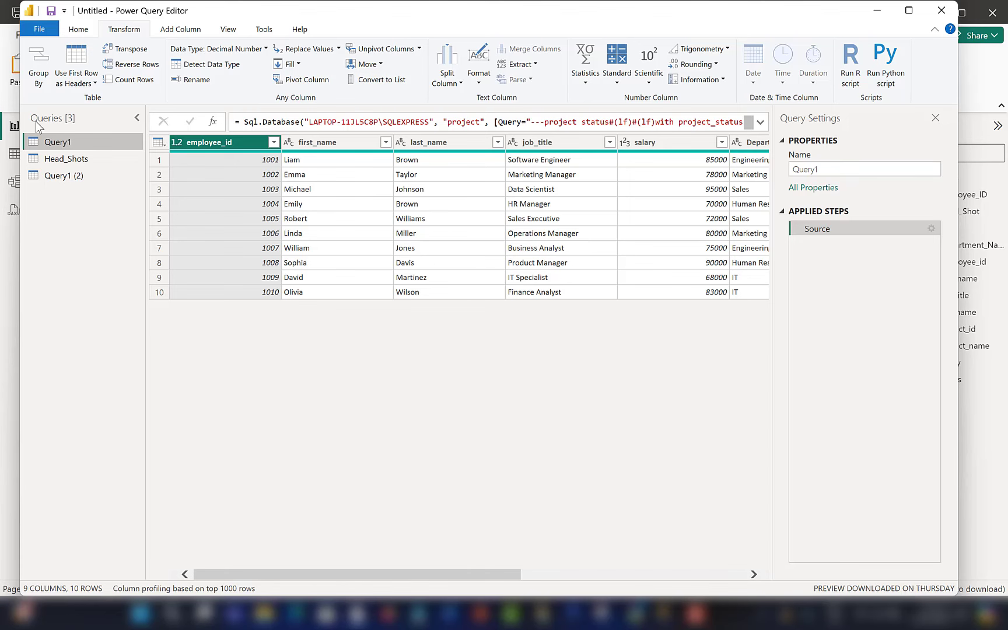
pyautogui.click(932, 229)
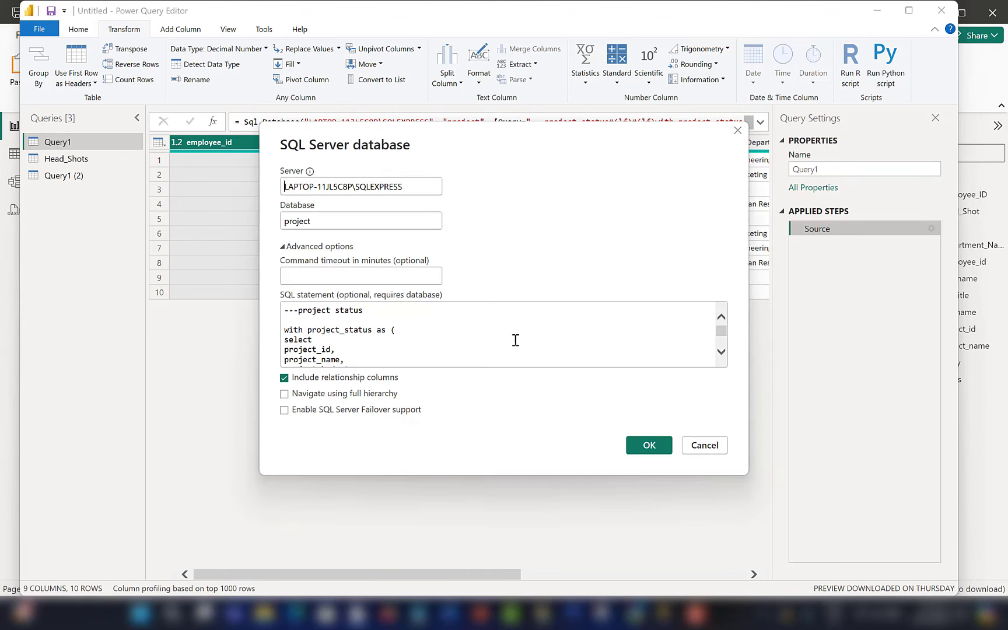
pyautogui.scroll(-3, 459, 324)
pyautogui.scroll(-5, 459, 326)
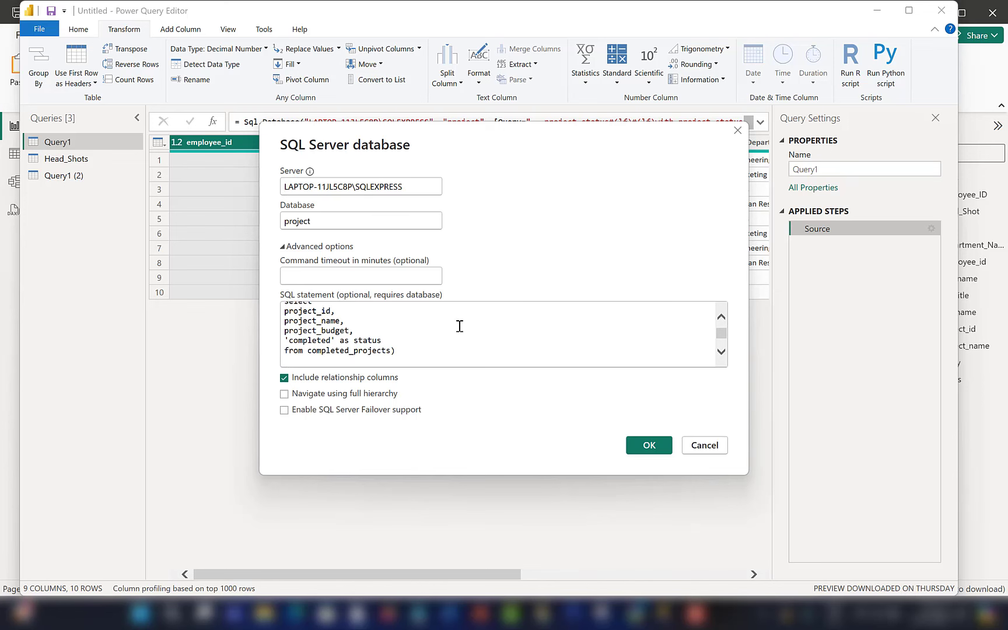
pyautogui.scroll(-5, 459, 330)
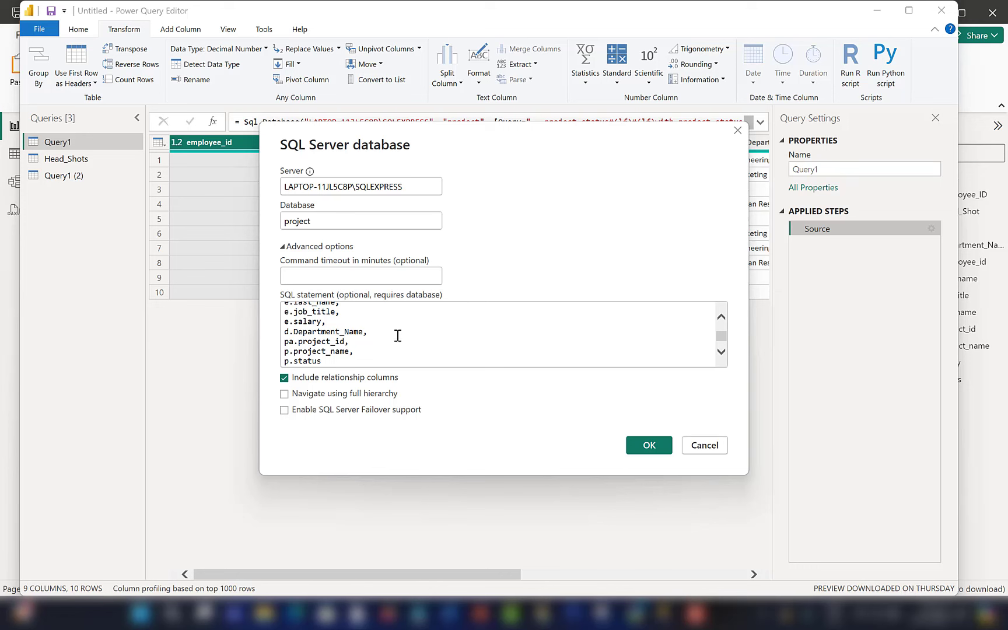
pyautogui.press('Return')
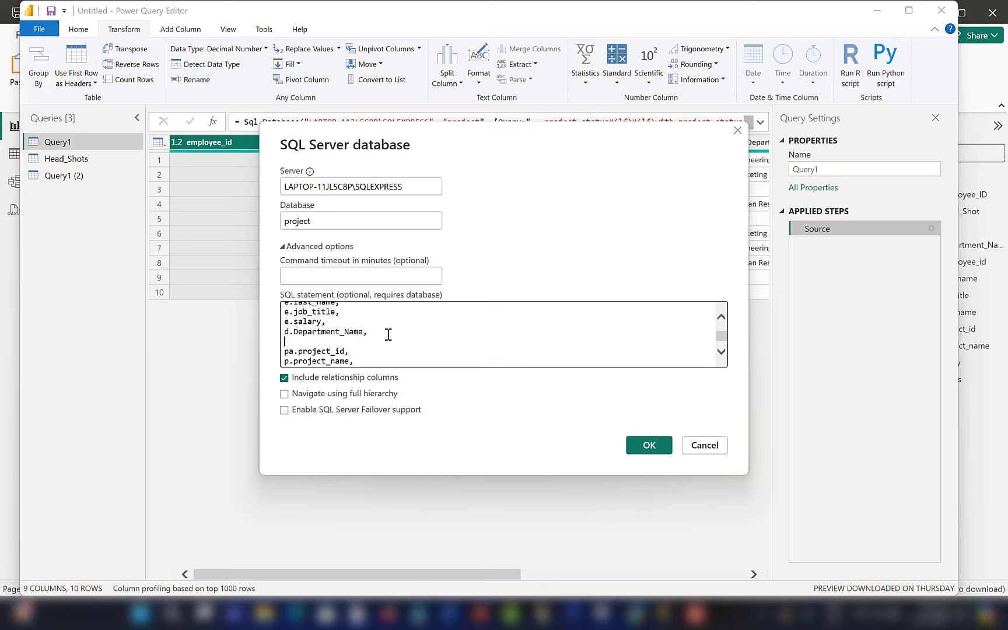
pyautogui.write('d.B')
pyautogui.press('BackSpace')
pyautogui.write('bu')
pyautogui.press('BackSpace')
pyautogui.press('BackSpace')
pyautogui.write('Department_Budget,')
pyautogui.click(642, 444)
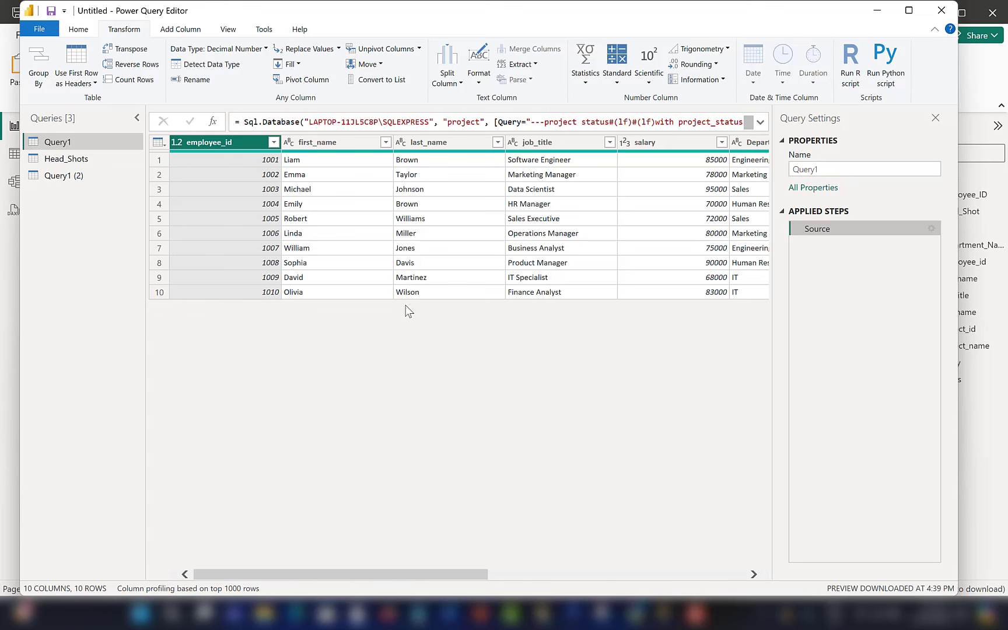
# Check the Department_Budget column in Query1 and in the referencing query Query1 (2)
pyautogui.hscroll(1, 470, 578)
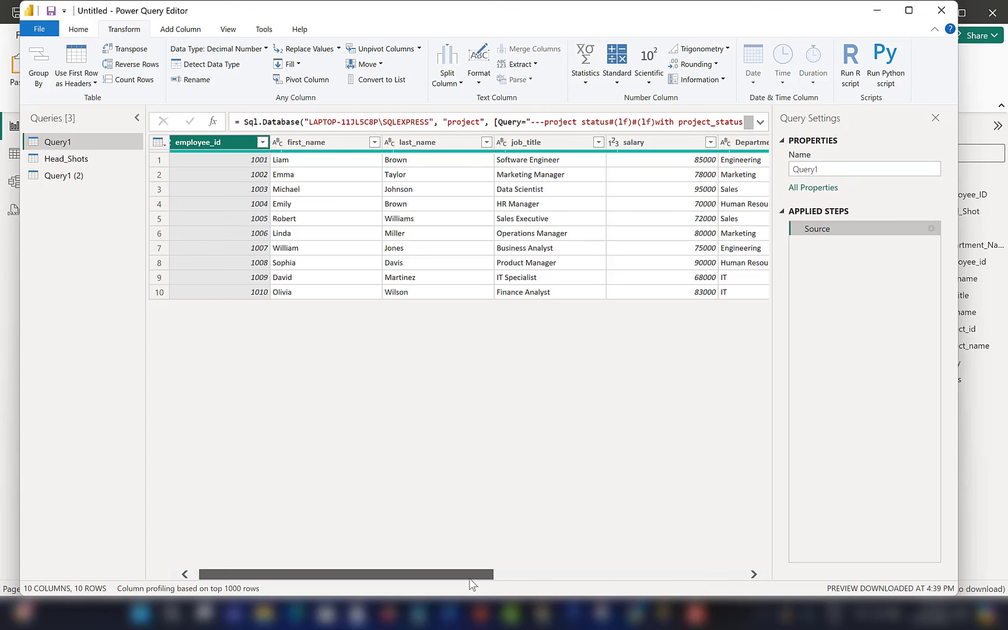
pyautogui.moveTo(470, 578); pyautogui.dragTo(717, 556)
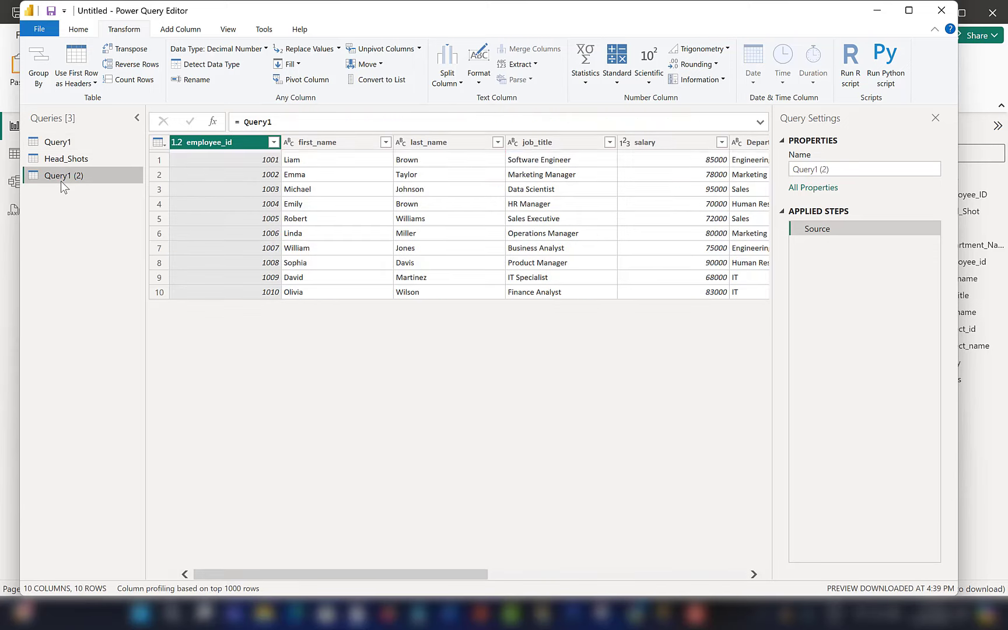
pyautogui.moveTo(459, 576); pyautogui.dragTo(712, 561)
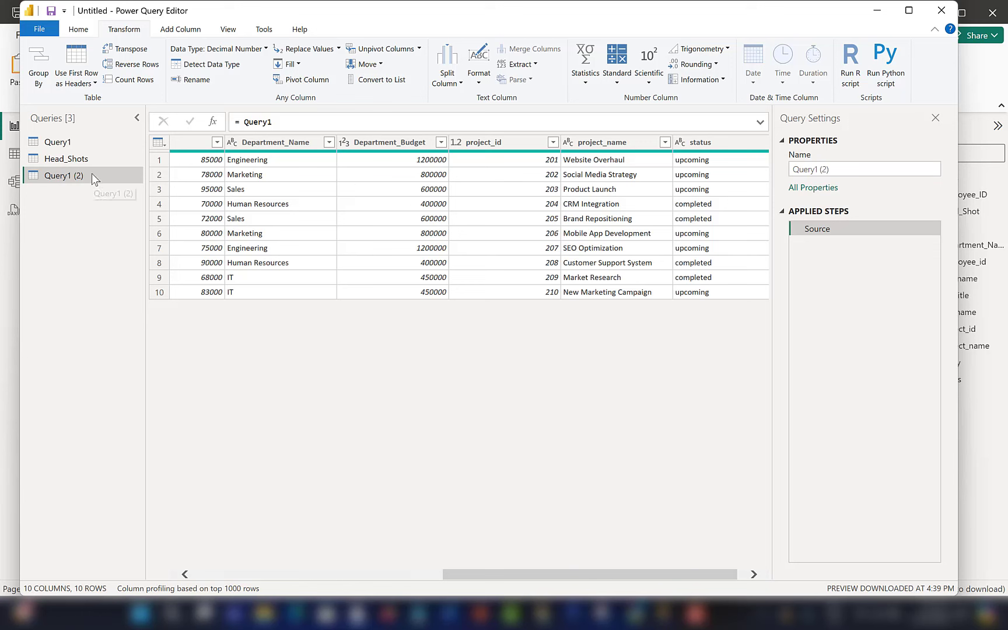
# Start grouping Query1 (2) by employee_id with a Budget column that sums Department_Budget
pyautogui.click(39, 64)
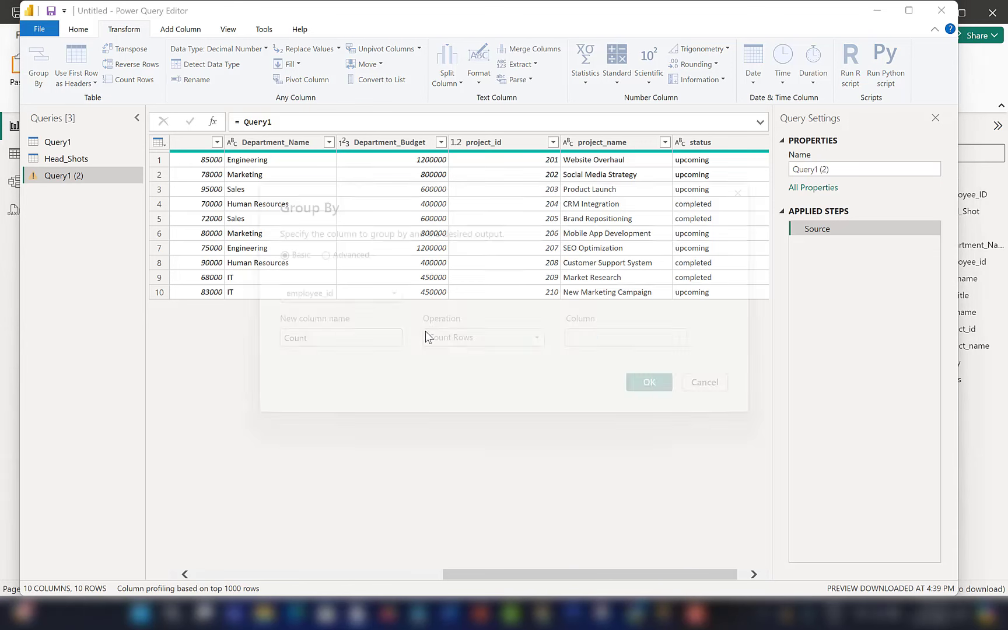
pyautogui.click(396, 339)
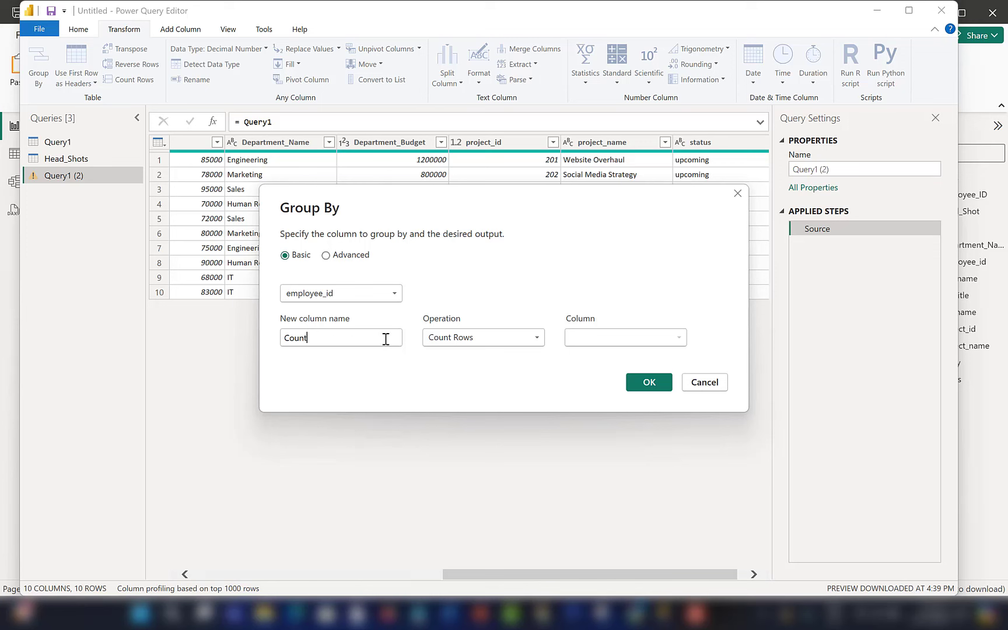
pyautogui.press('BackSpace')
pyautogui.press('BackSpace')
pyautogui.press('BackSpace')
pyautogui.write('Budget')
pyautogui.click(504, 337)
pyautogui.click(481, 357)
pyautogui.click(604, 342)
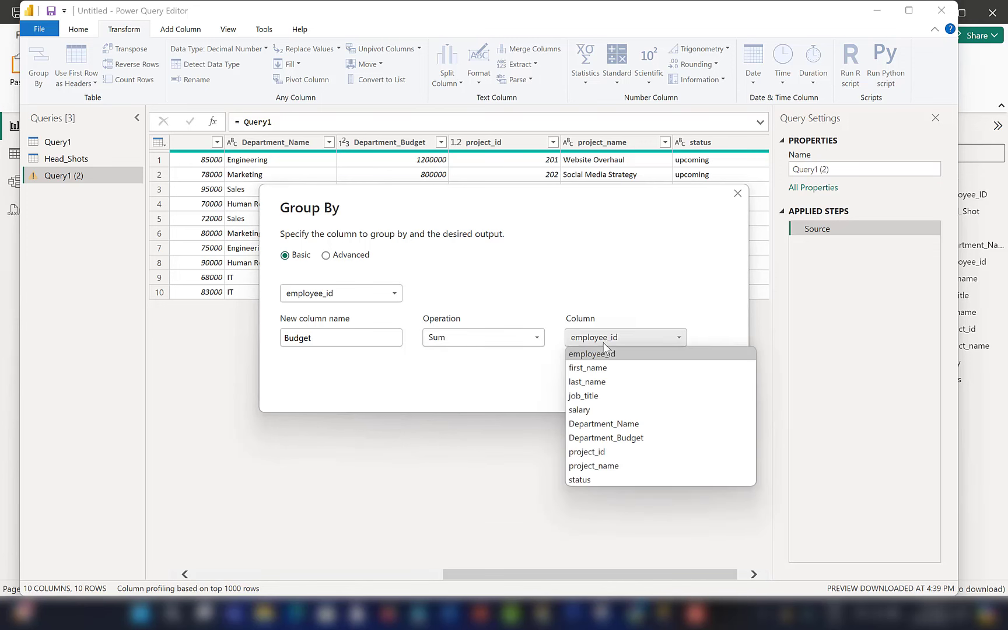
pyautogui.click(610, 438)
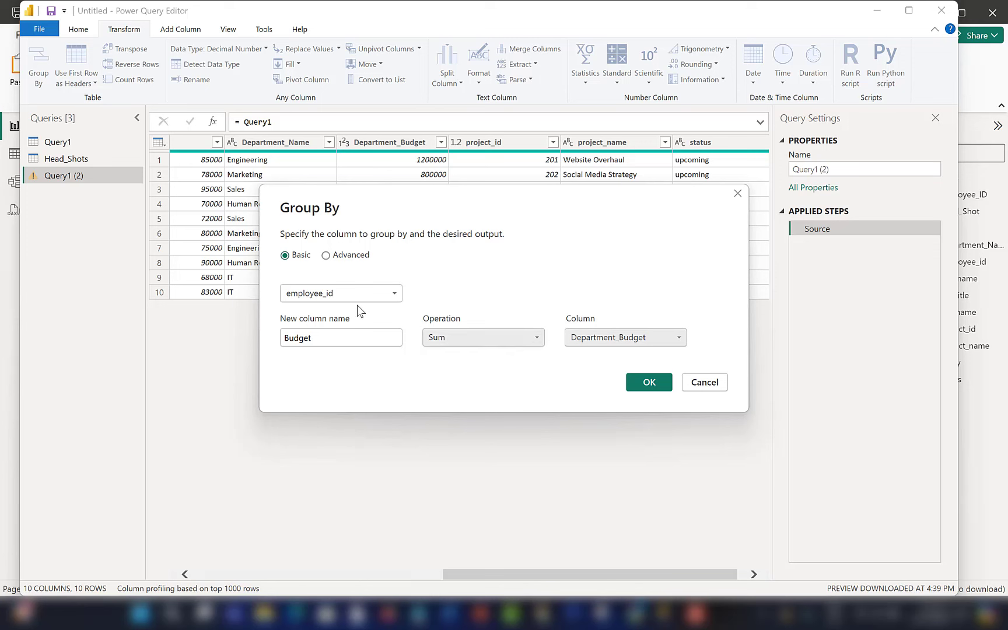
# Switch the grouping to Advanced and add a Salary Cost aggregation that sums salary
pyautogui.click(326, 255)
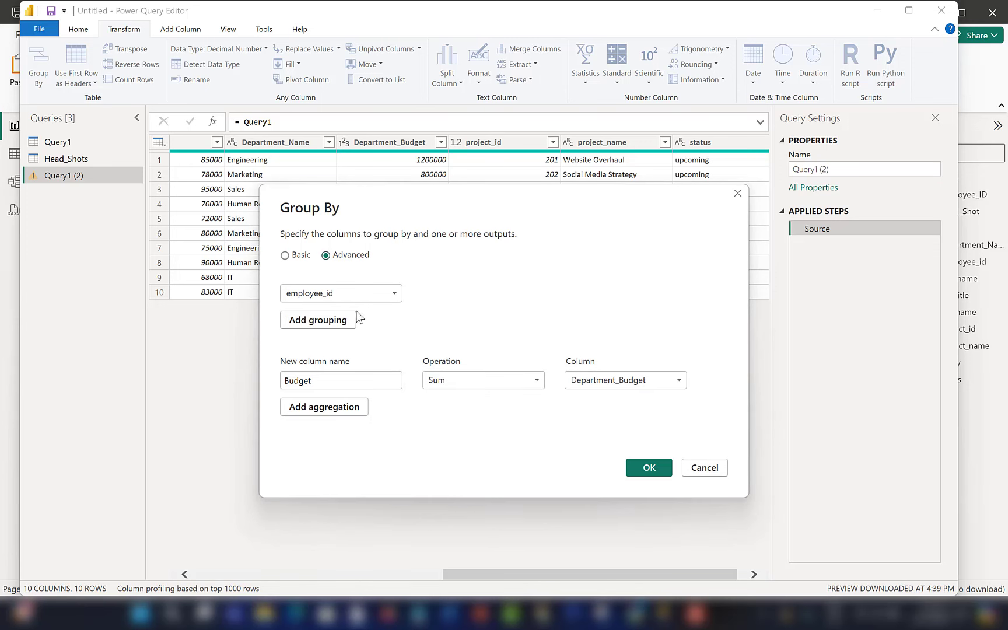
pyautogui.click(346, 409)
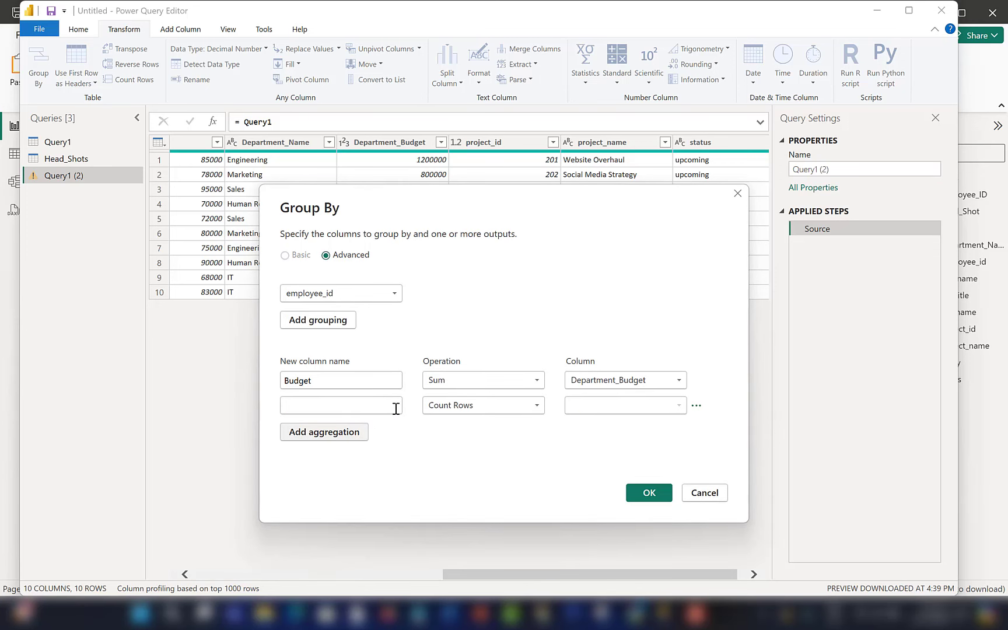
pyautogui.click(384, 405)
pyautogui.click(385, 403)
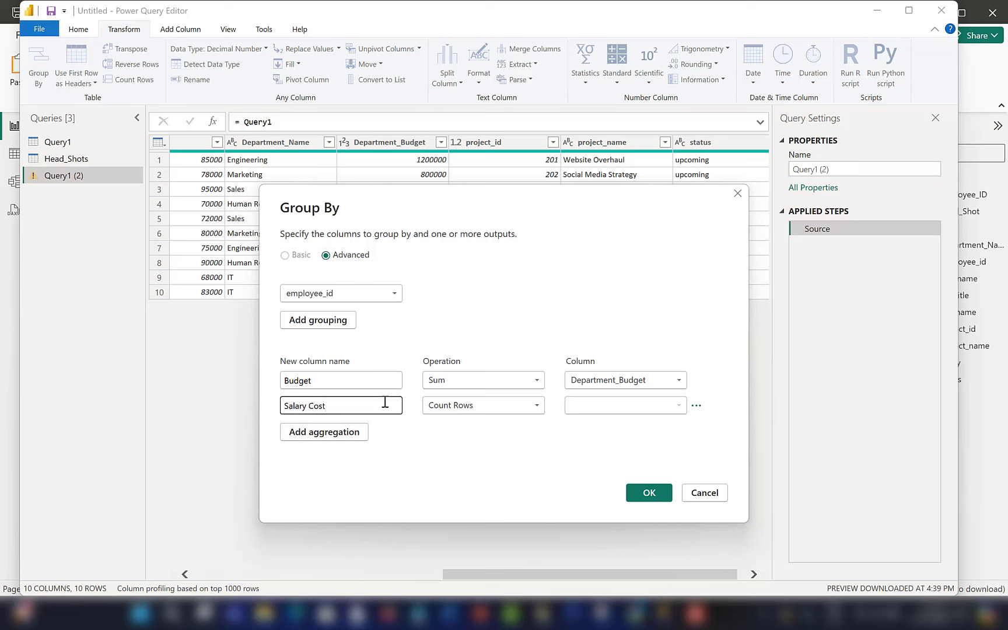
pyautogui.click(477, 405)
pyautogui.click(467, 419)
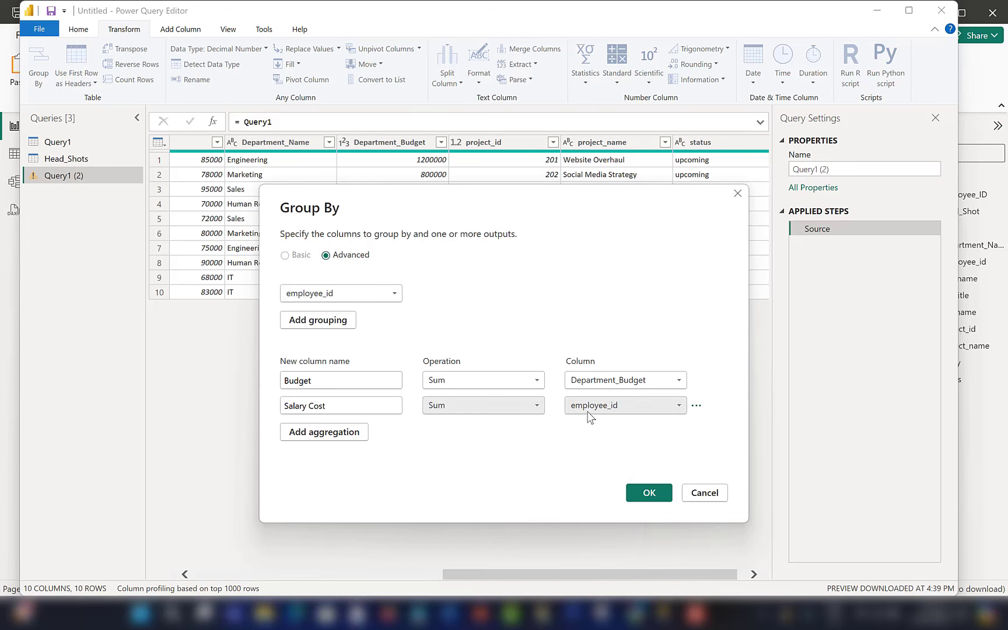
pyautogui.click(598, 411)
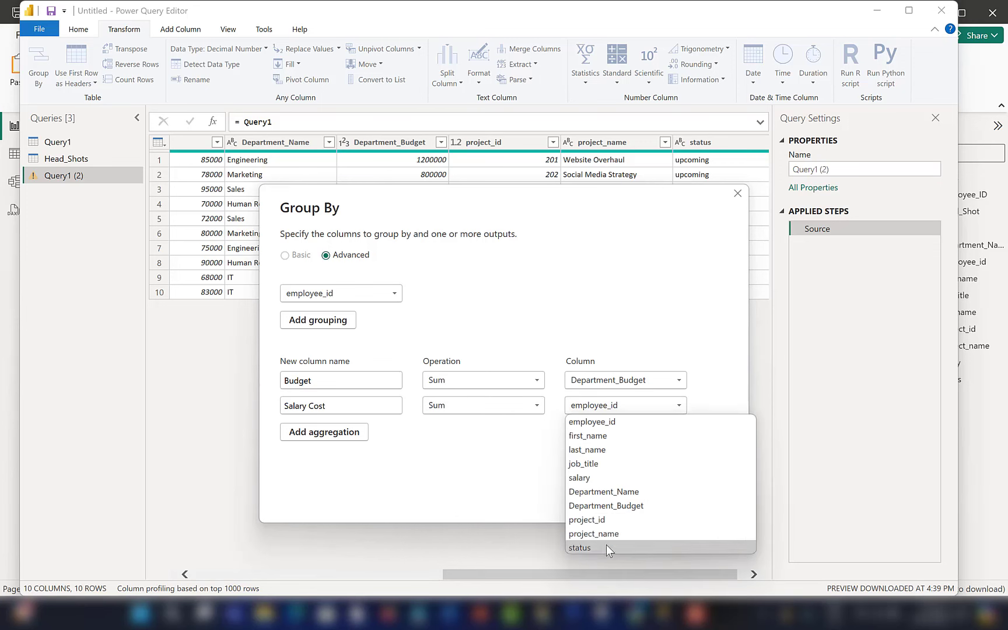
pyautogui.click(610, 478)
pyautogui.click(350, 433)
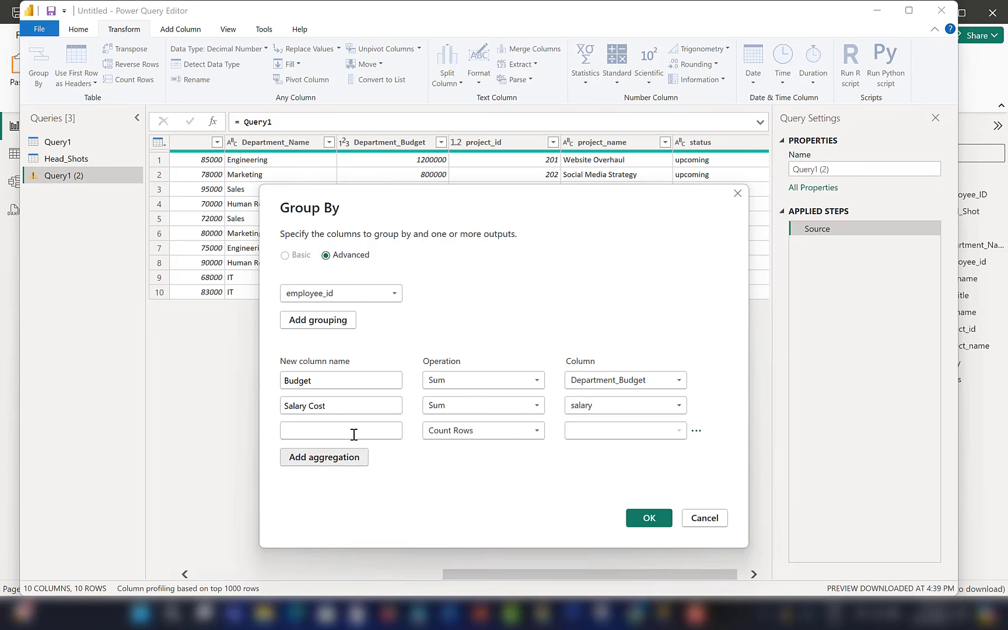
pyautogui.click(378, 433)
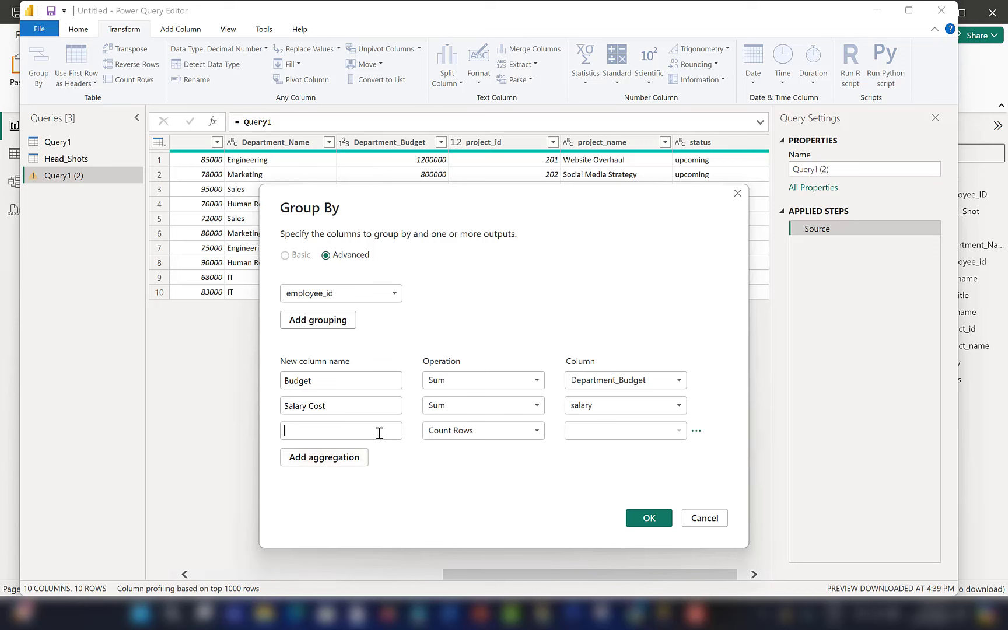
pyautogui.click(379, 433)
pyautogui.write('Project Cost')
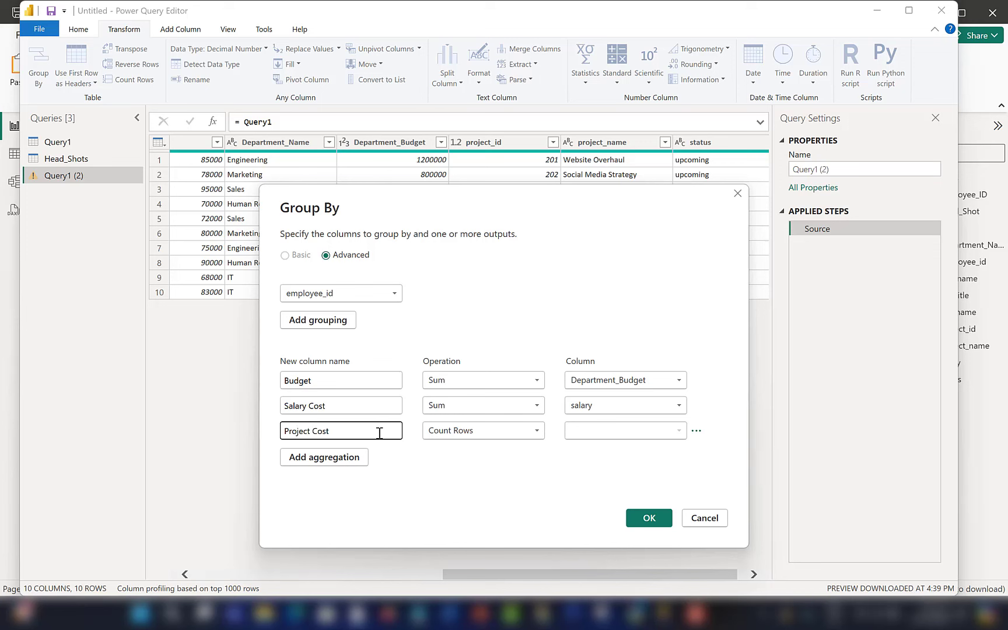
pyautogui.click(461, 431)
pyautogui.click(460, 447)
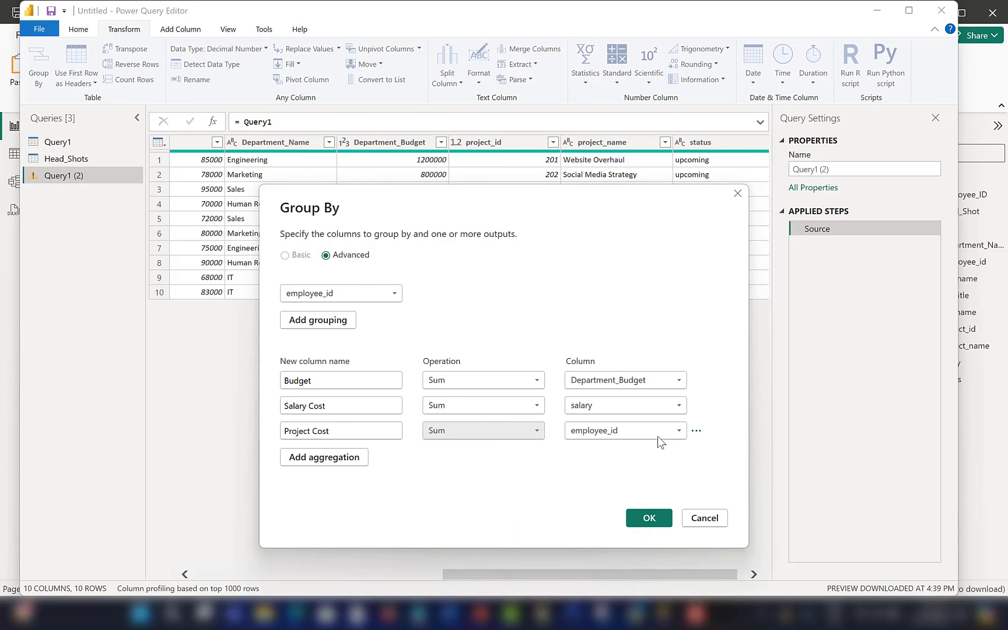
pyautogui.click(651, 432)
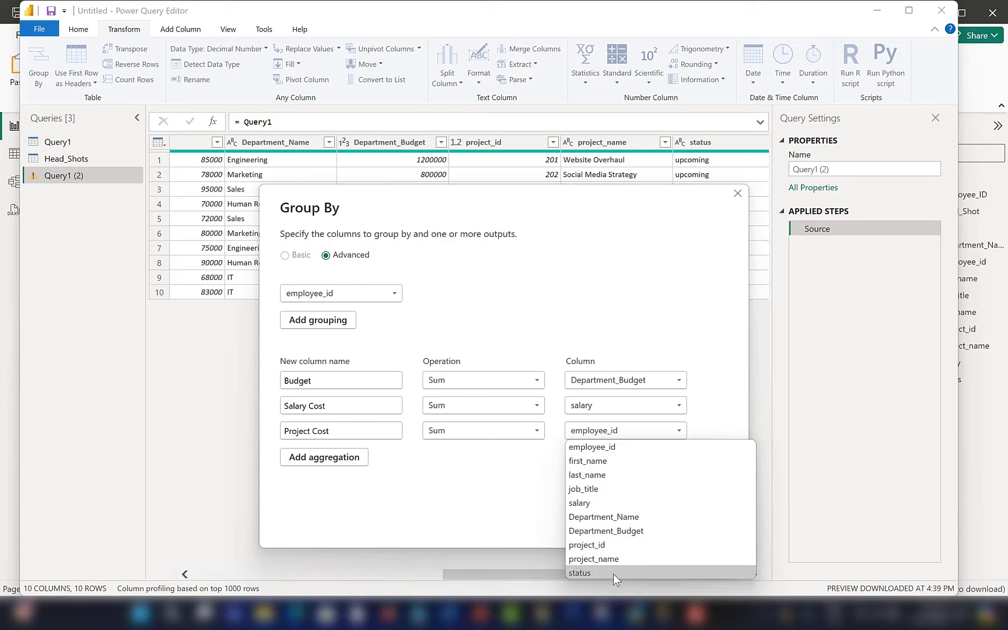
pyautogui.click(565, 472)
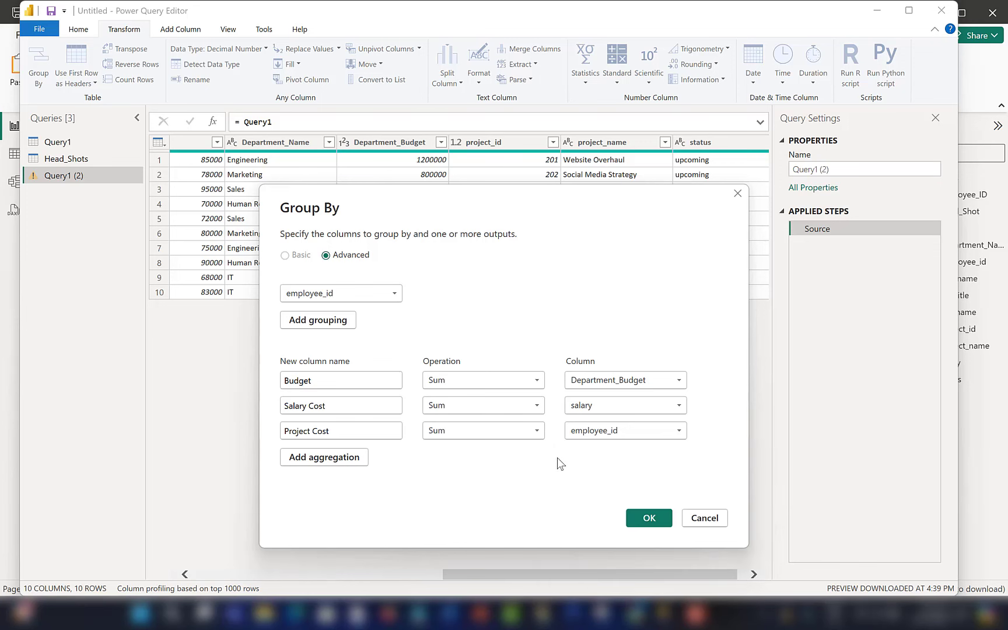
pyautogui.click(696, 432)
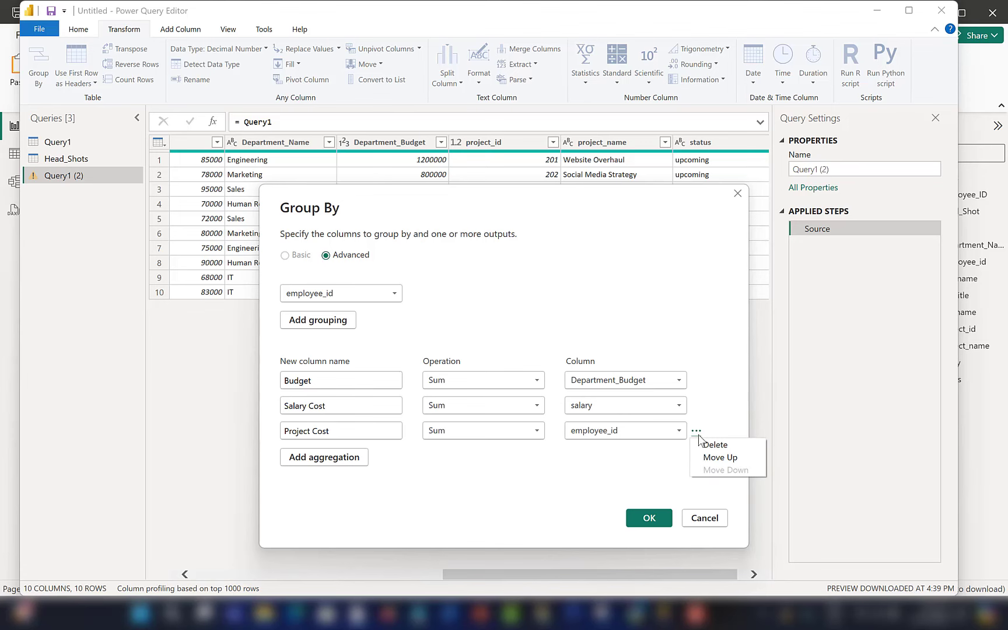
pyautogui.click(715, 446)
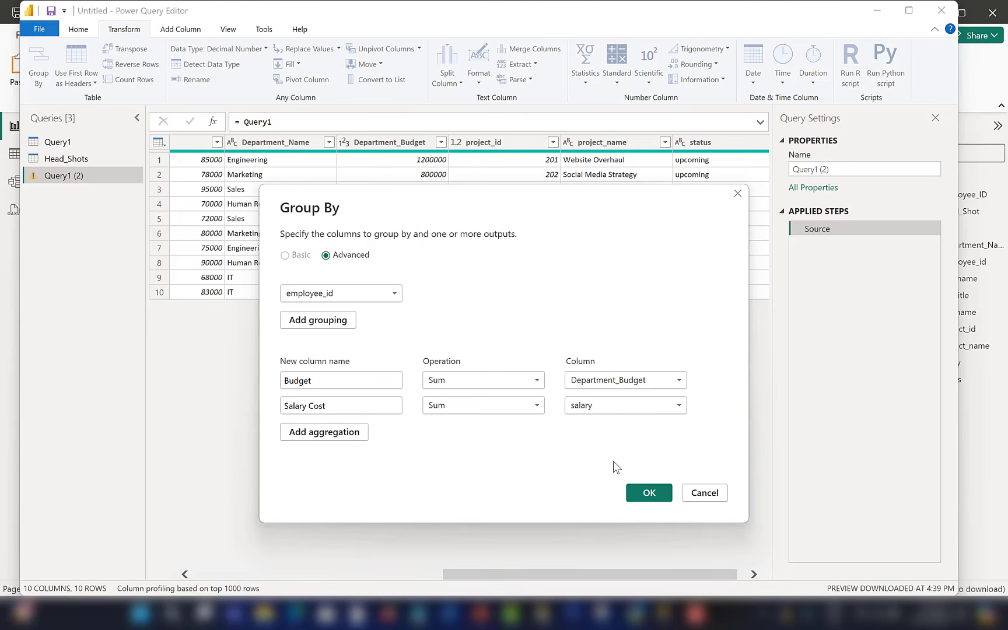
# Apply the employee_id grouping with the Budget and Salary Cost sums to Query1 (2)
pyautogui.click(641, 493)
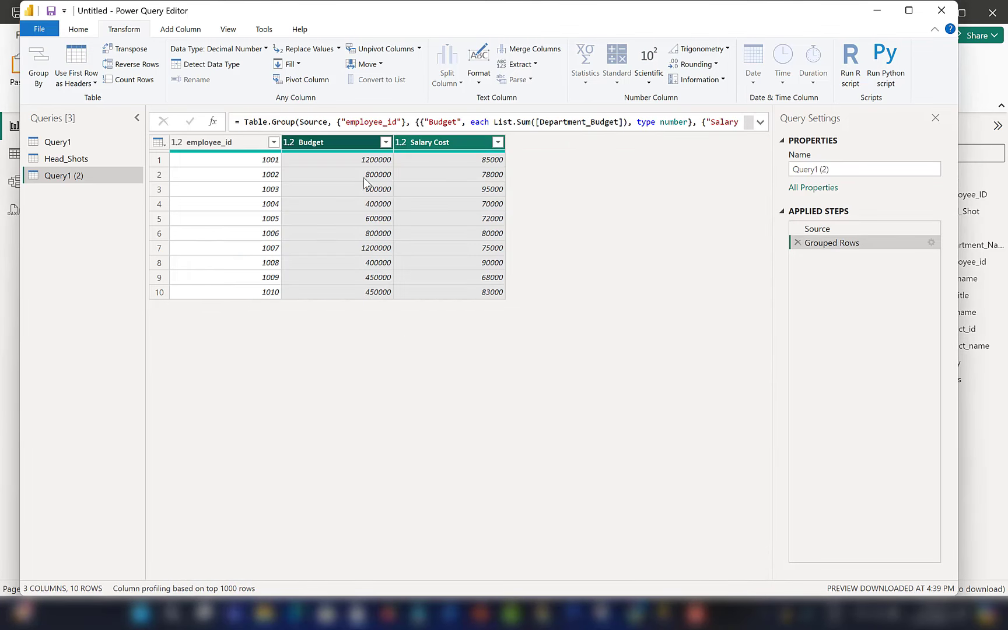
# Add p.project_budget to the select list of Query1's source SQL statement, directly after p.project_name, and check the project_budget column
pyautogui.click(57, 142)
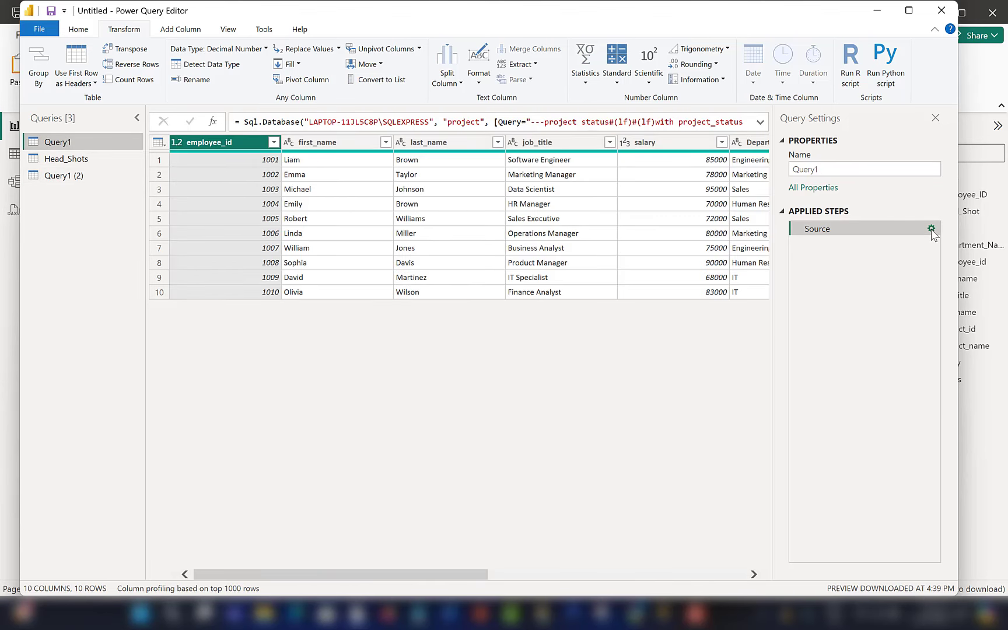
pyautogui.click(931, 229)
pyautogui.scroll(-1, 396, 345)
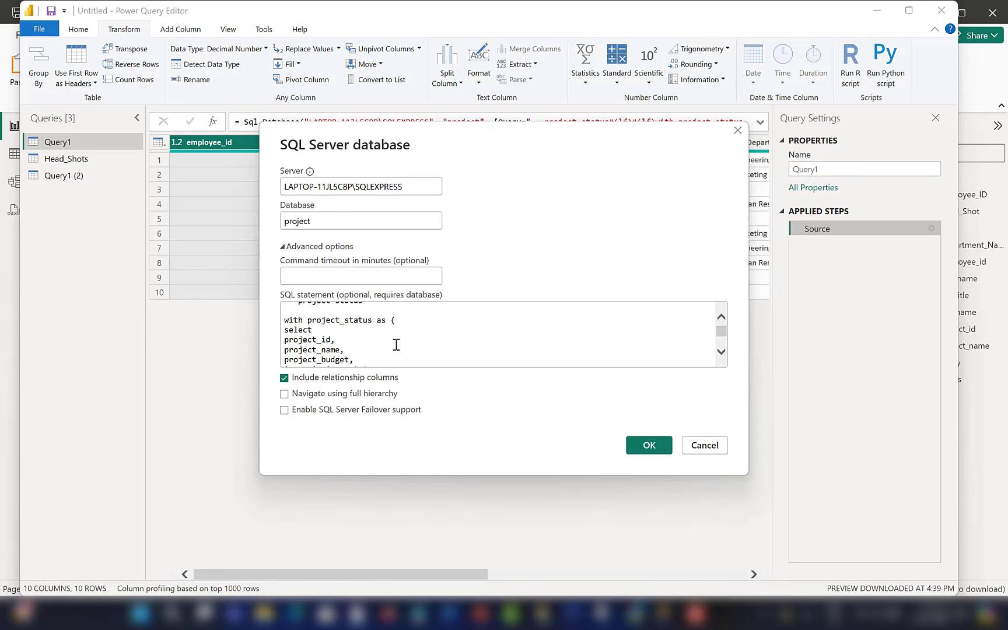
pyautogui.scroll(-4, 396, 345)
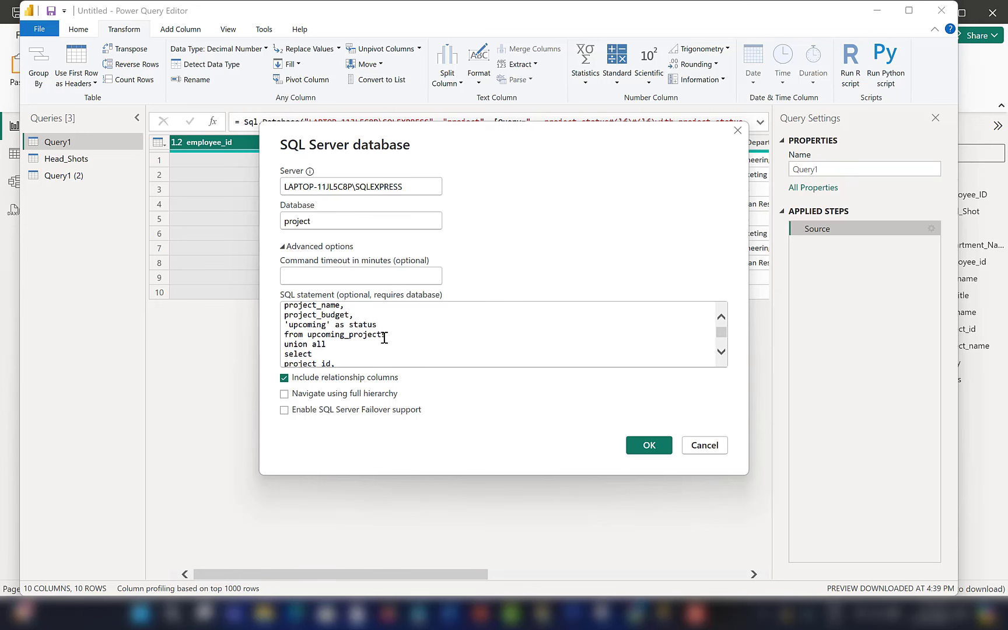
pyautogui.scroll(-5, 385, 338)
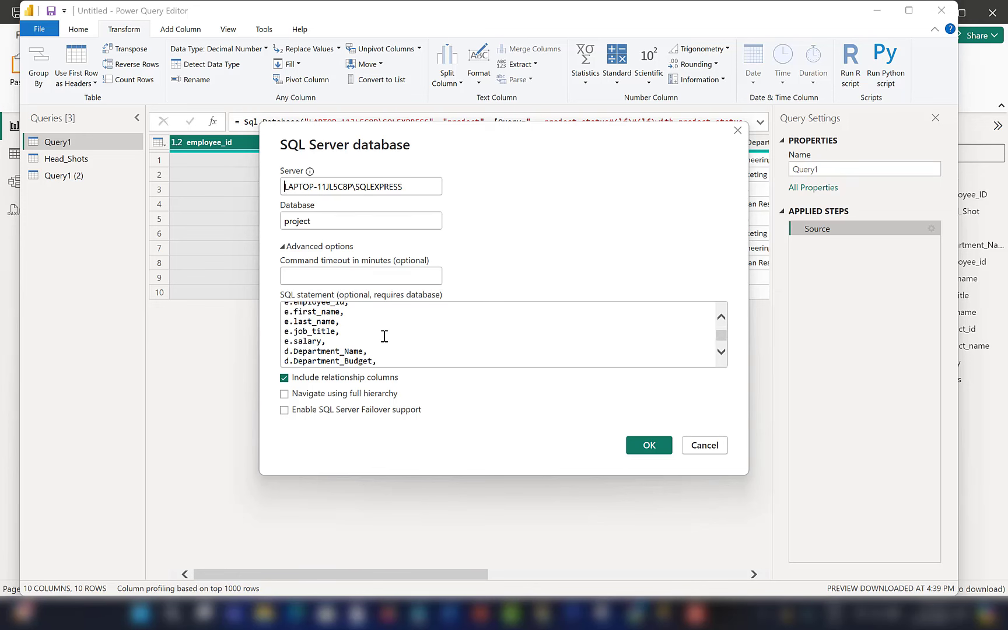
pyautogui.scroll(-3, 385, 337)
pyautogui.scroll(-1, 380, 343)
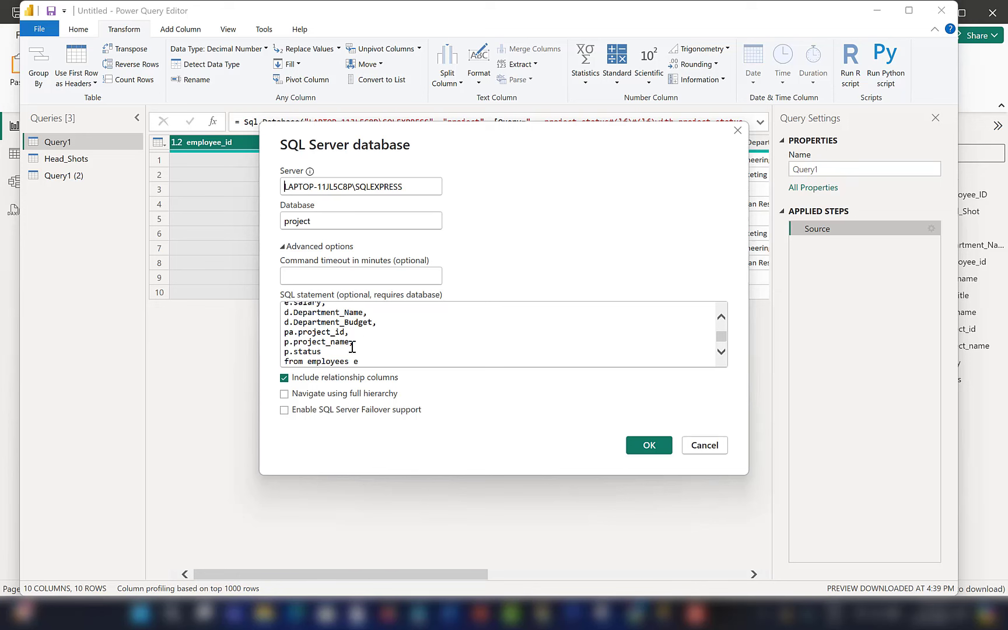
pyautogui.click(354, 342)
pyautogui.write(',')
pyautogui.press('Return')
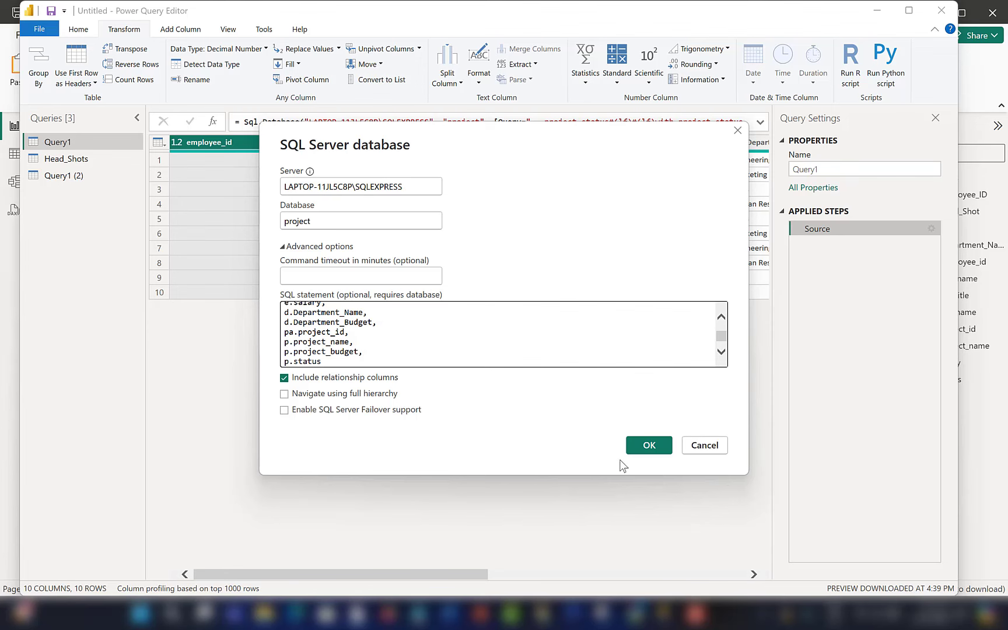
pyautogui.click(637, 445)
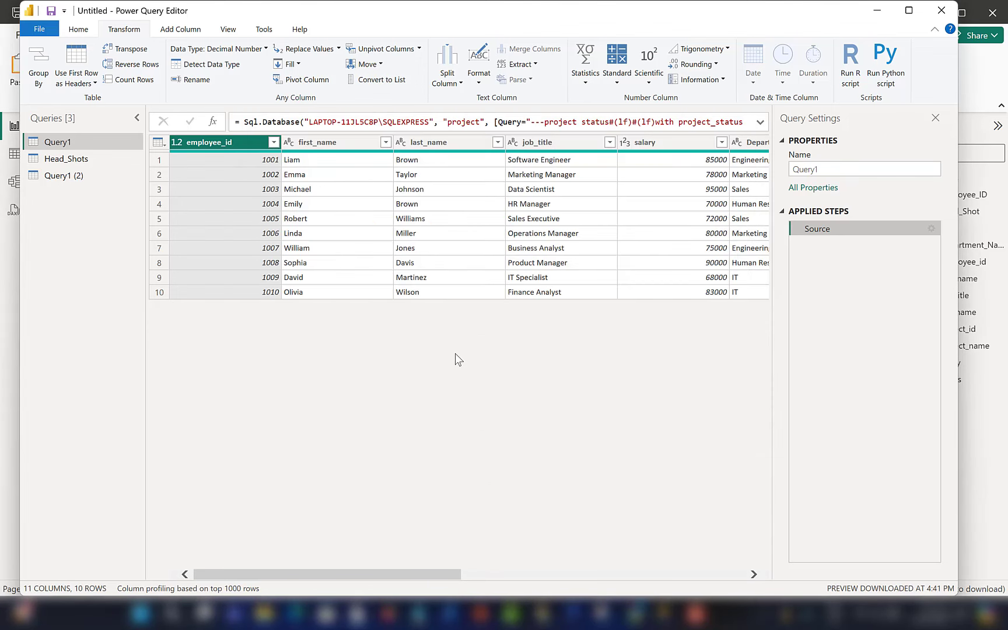
pyautogui.moveTo(421, 577); pyautogui.dragTo(698, 581)
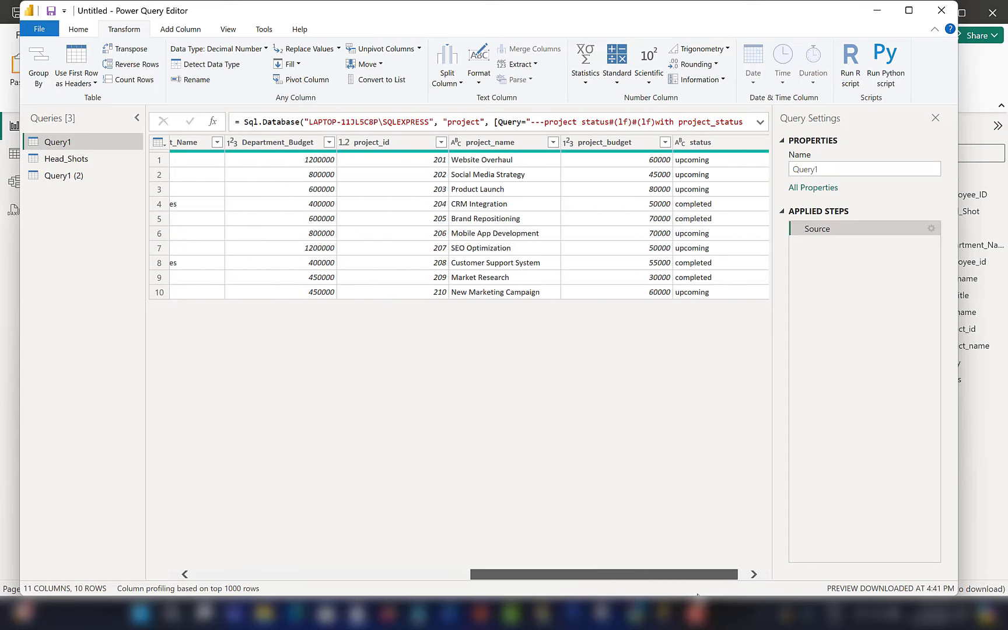
# Edit the Grouped Rows step of Query1 (2) to add a Project Cost aggregation that sums project_budget, and select the employee_id column
pyautogui.click(54, 177)
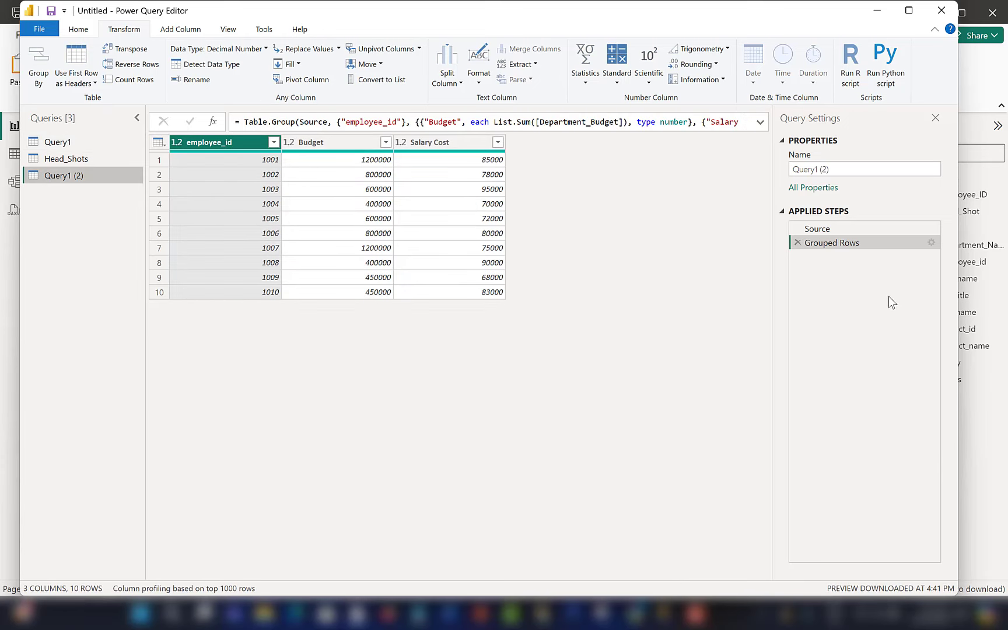
pyautogui.click(932, 243)
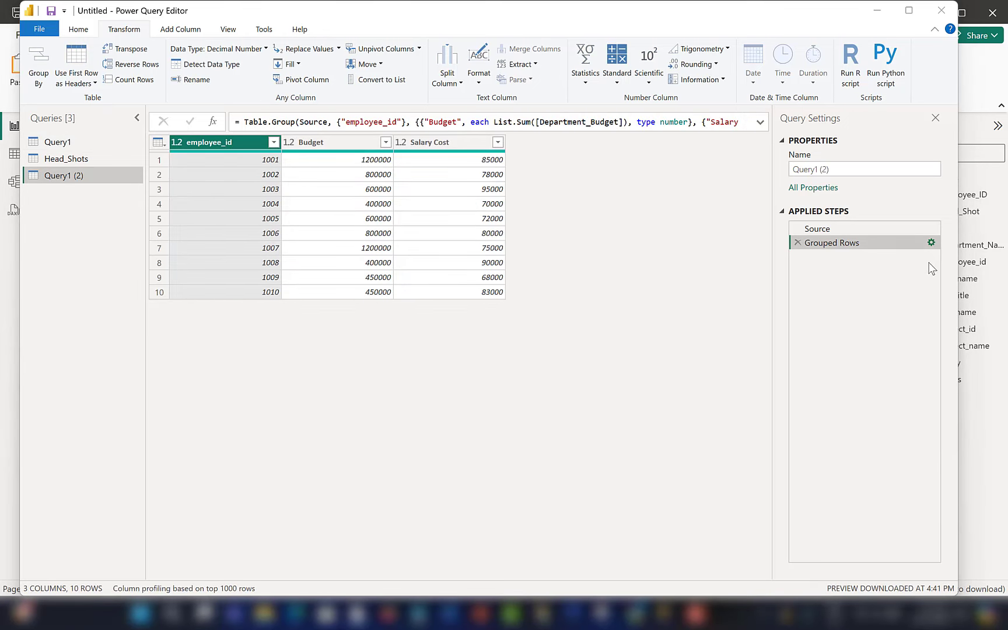
pyautogui.click(316, 380)
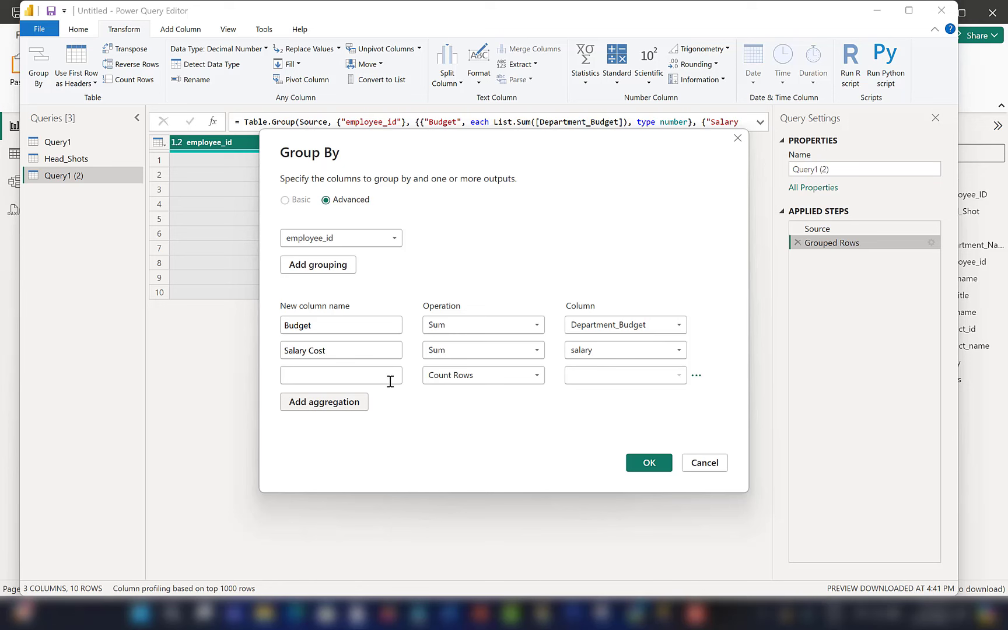
pyautogui.write('Project Cost')
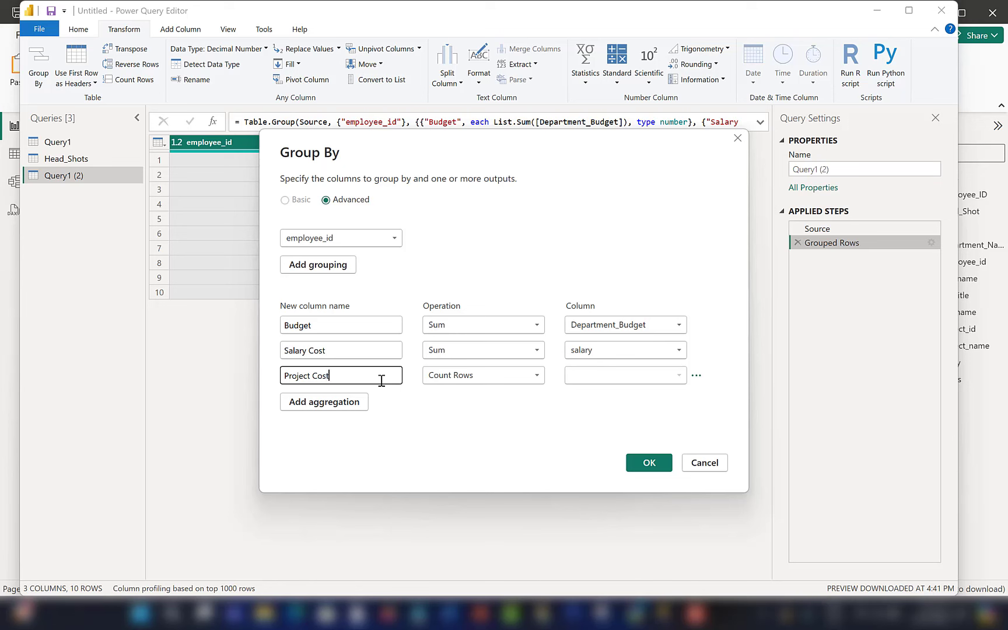
pyautogui.click(458, 375)
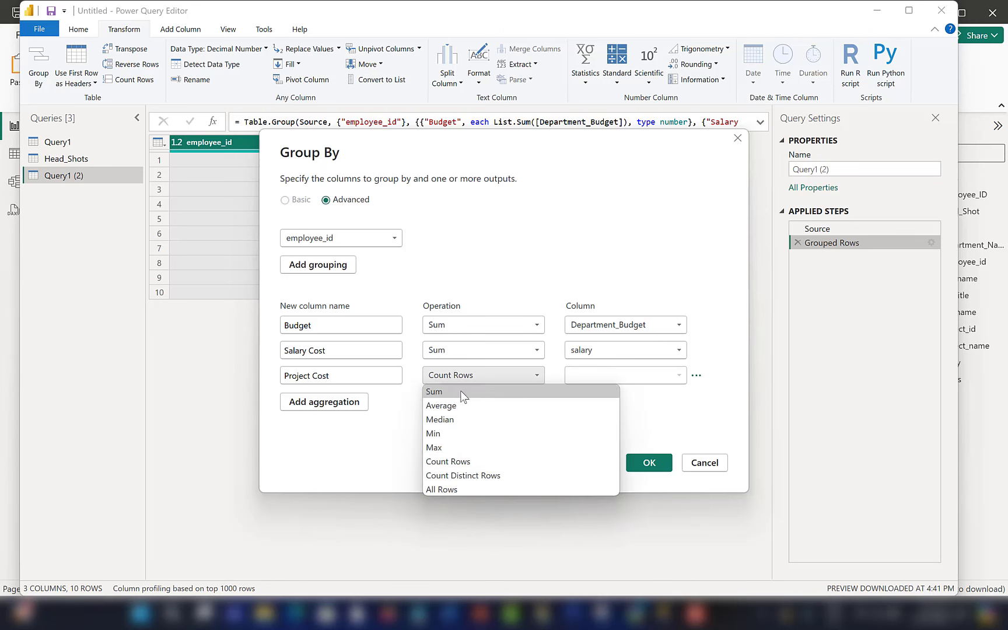
pyautogui.click(444, 392)
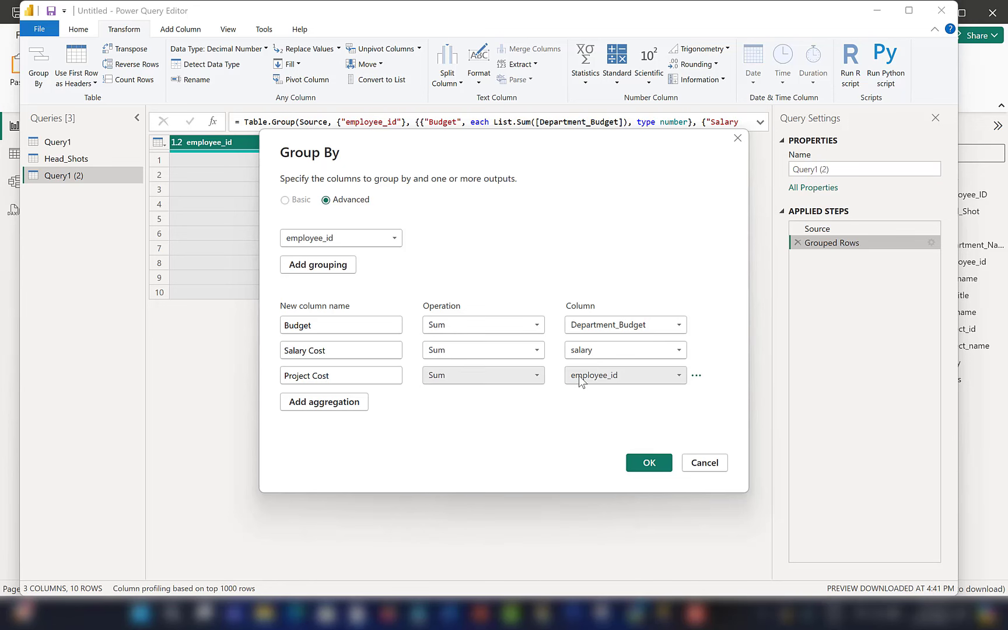
pyautogui.click(601, 376)
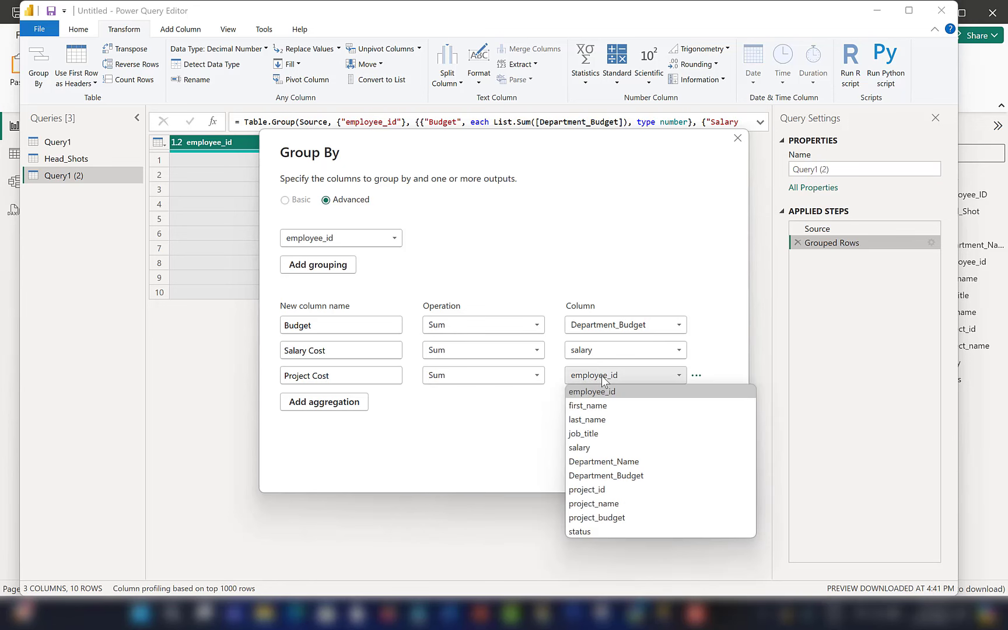
pyautogui.click(639, 518)
pyautogui.click(647, 467)
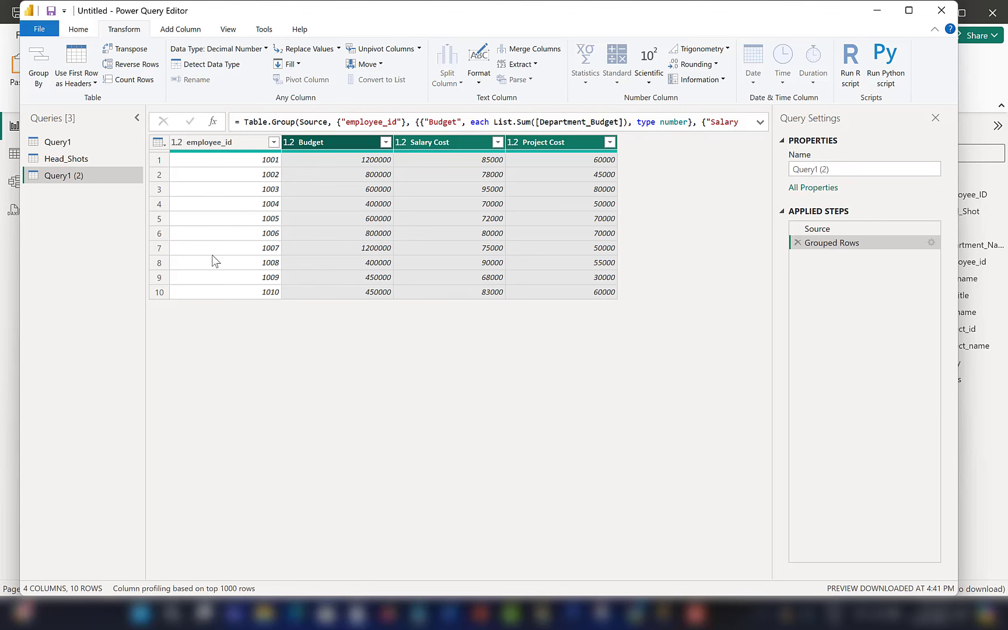
pyautogui.click(227, 142)
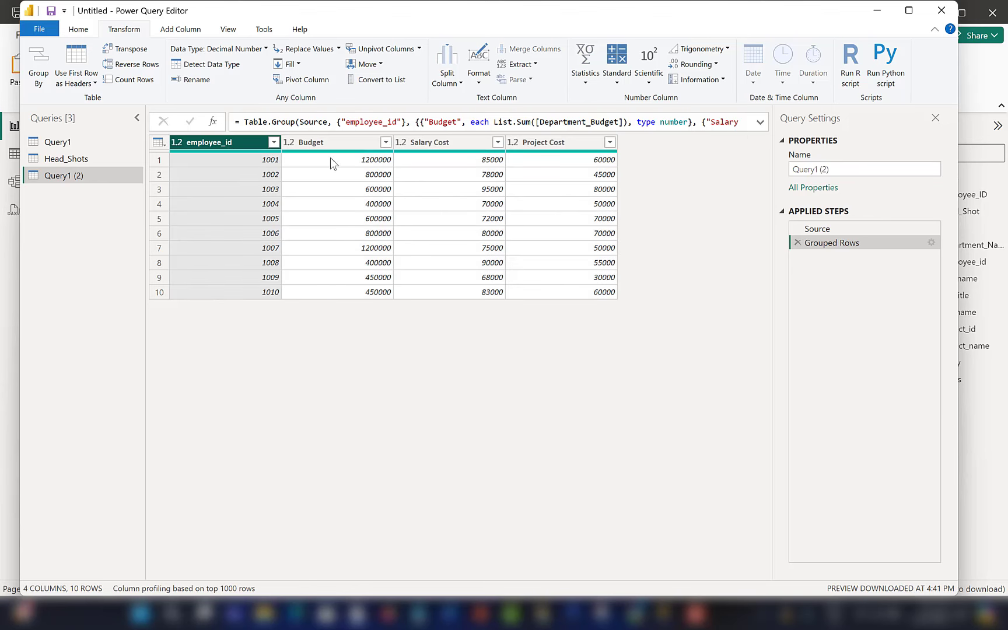
# Edit the Grouped Rows step of Query1 (2) to group by Department_Name instead of employee_id
pyautogui.click(931, 242)
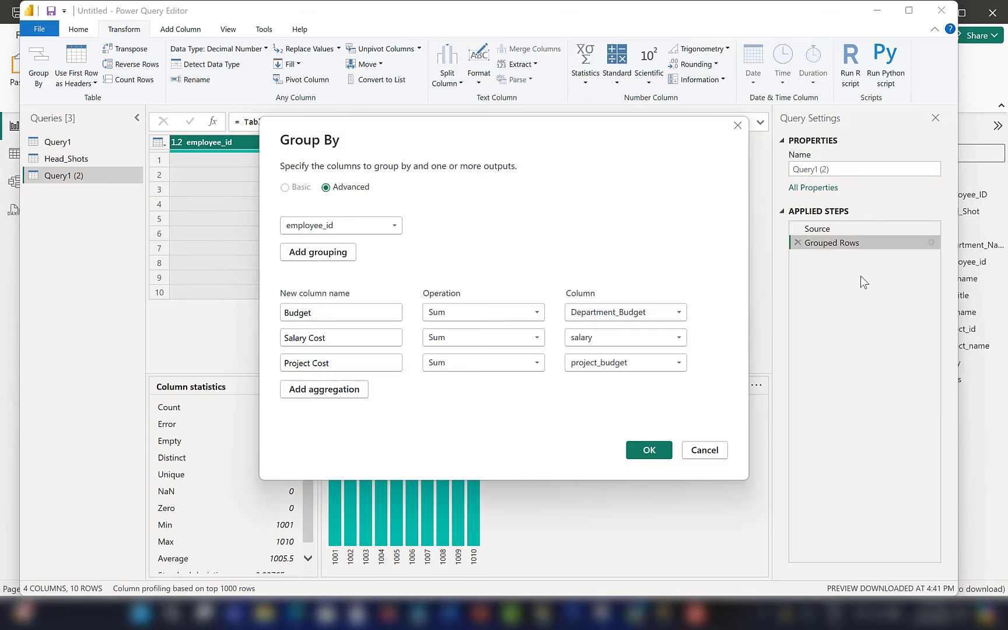
pyautogui.click(344, 229)
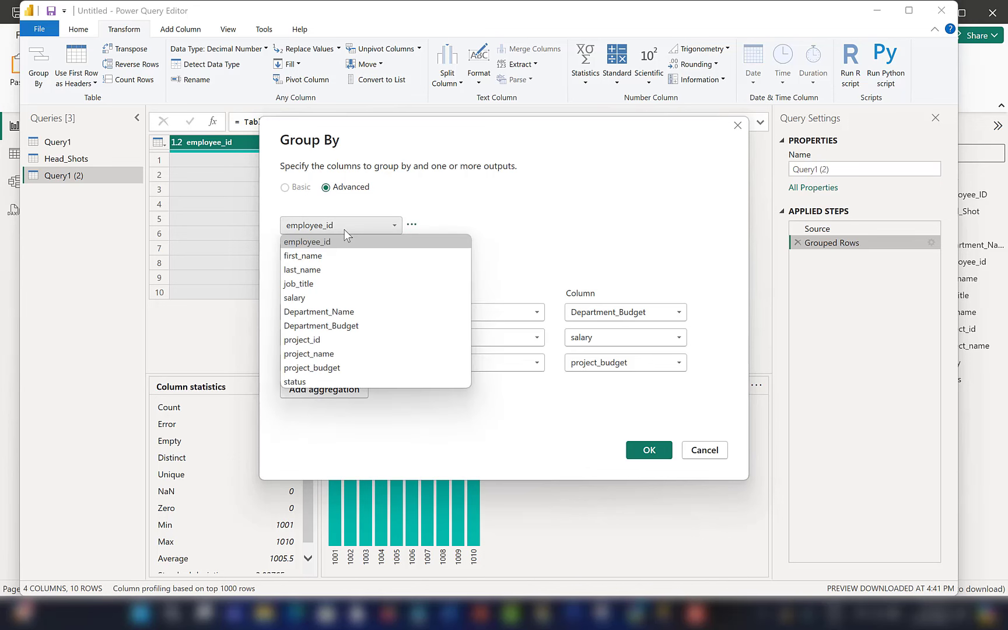
pyautogui.click(334, 310)
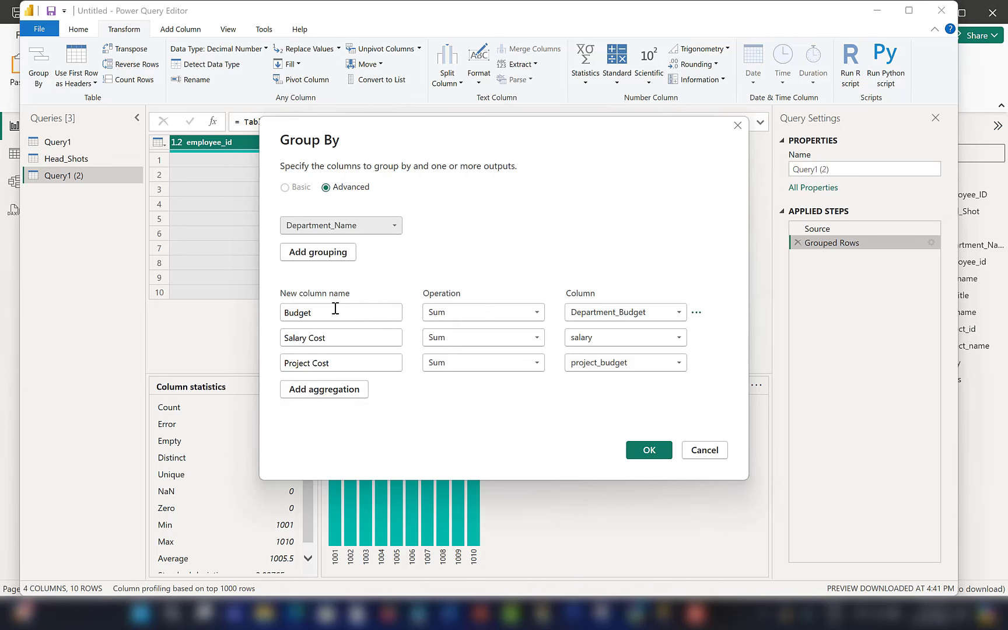
pyautogui.click(636, 450)
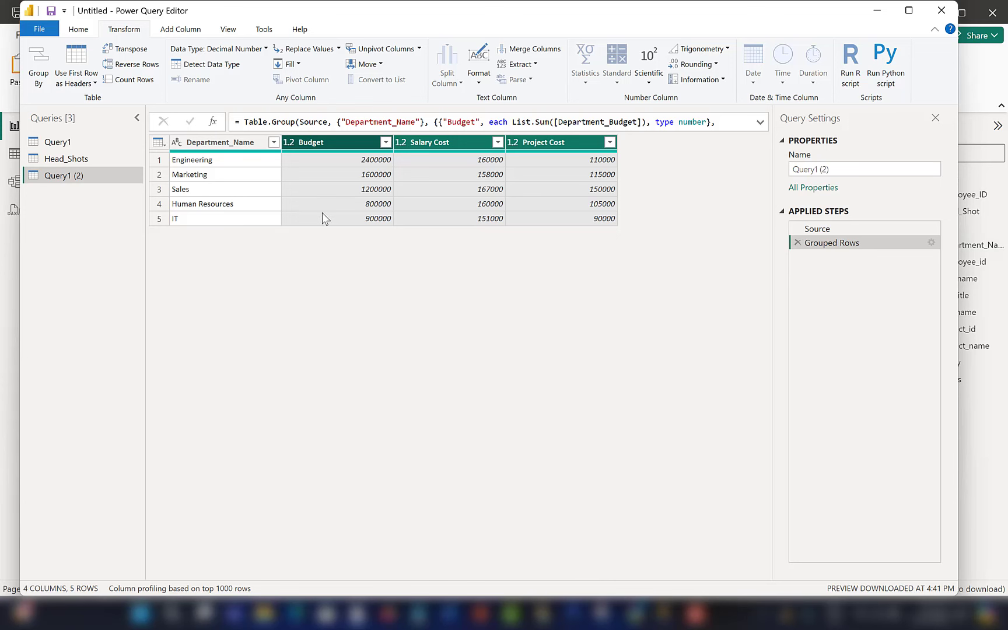
pyautogui.click(932, 242)
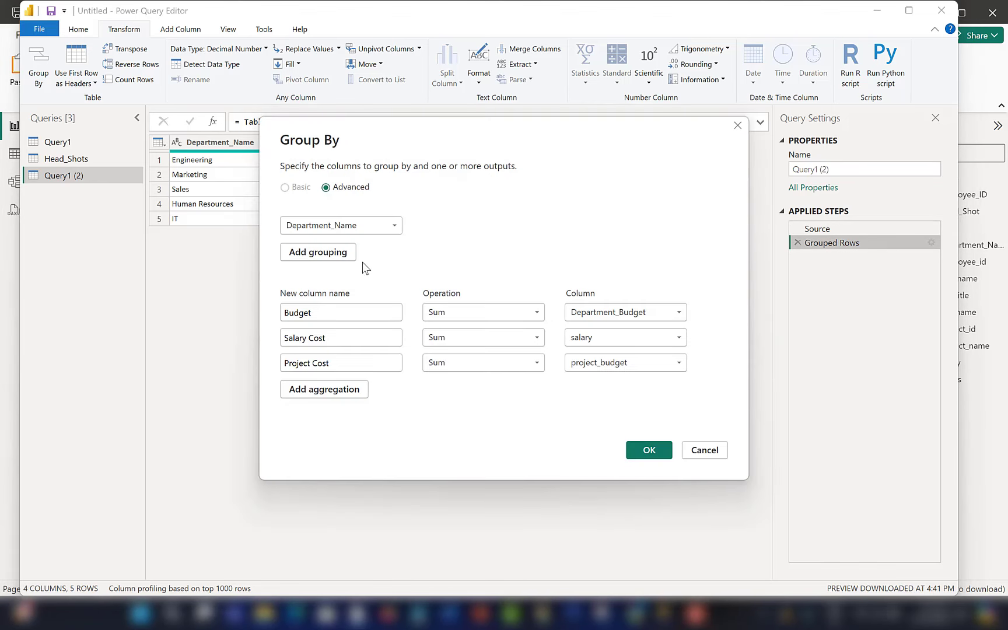
pyautogui.click(349, 256)
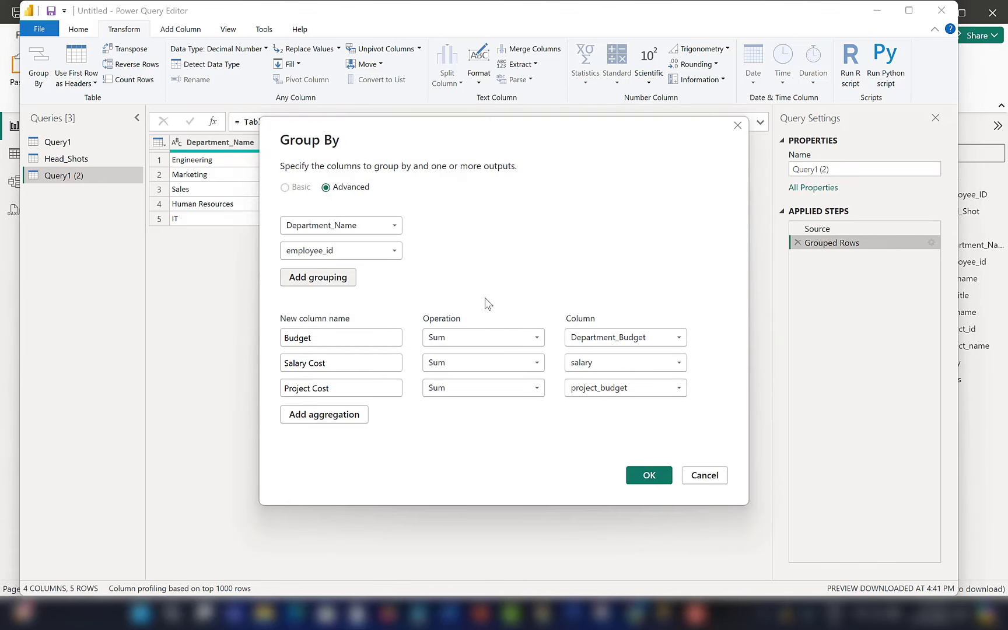
pyautogui.click(370, 257)
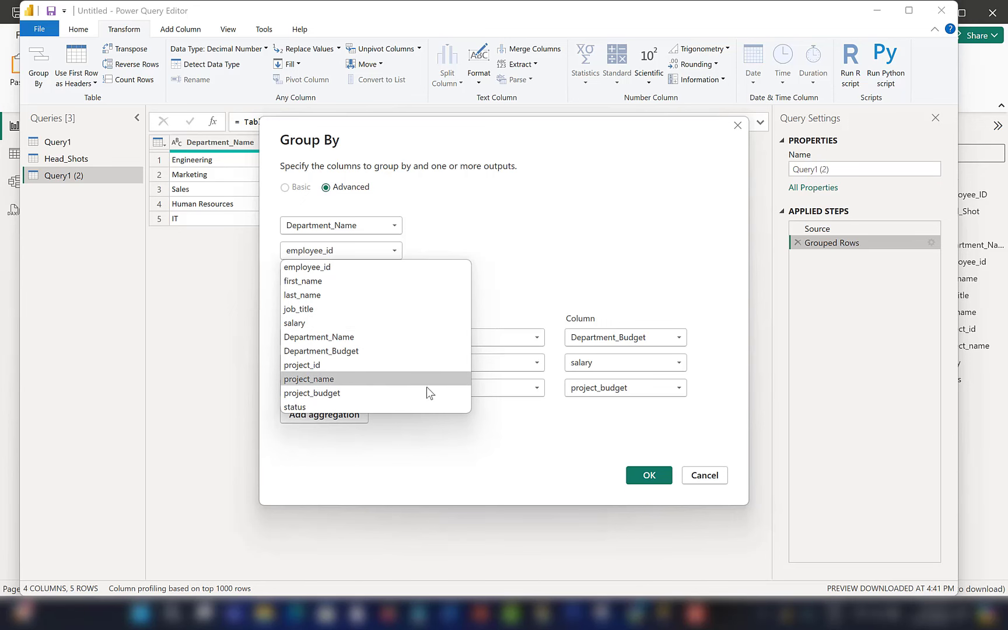
pyautogui.click(706, 476)
# Add d.Department_Goals to the select list of Query1's source SQL statement, directly after d.Department_Budget
pyautogui.click(57, 142)
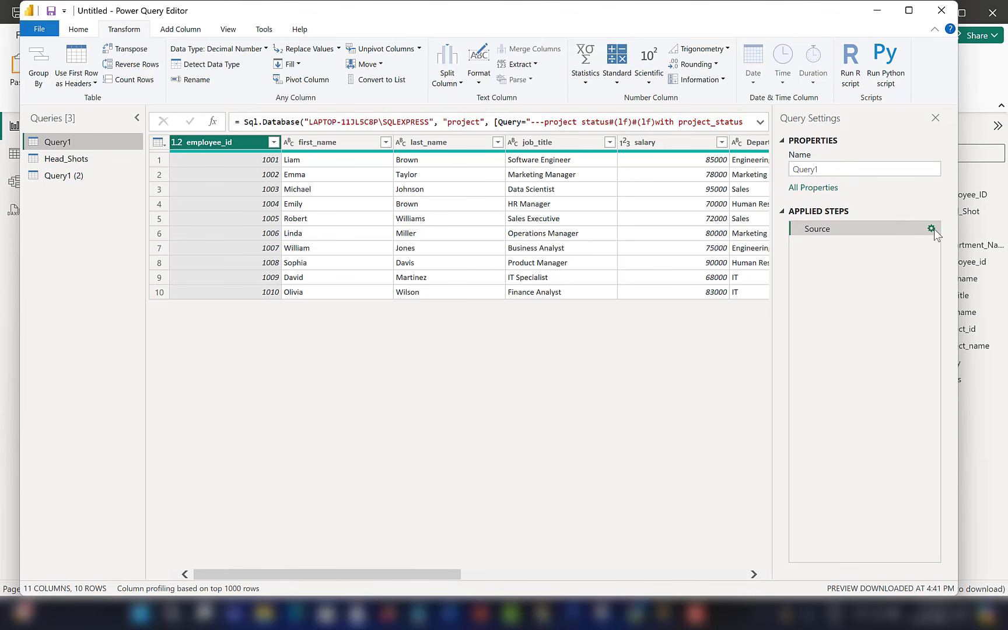
pyautogui.click(932, 228)
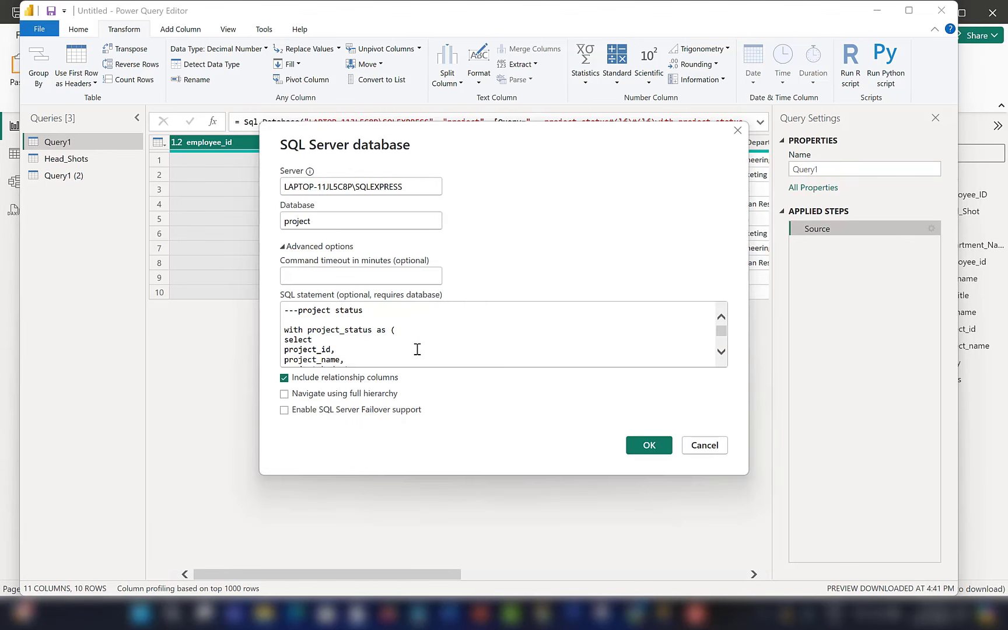
pyautogui.scroll(-6, 418, 349)
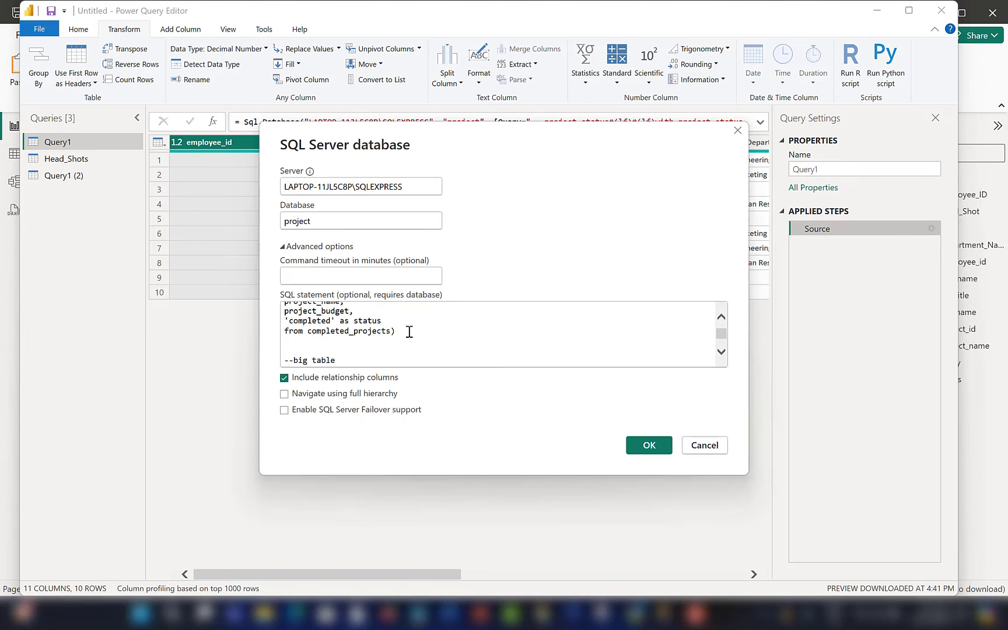
pyautogui.scroll(-6, 410, 332)
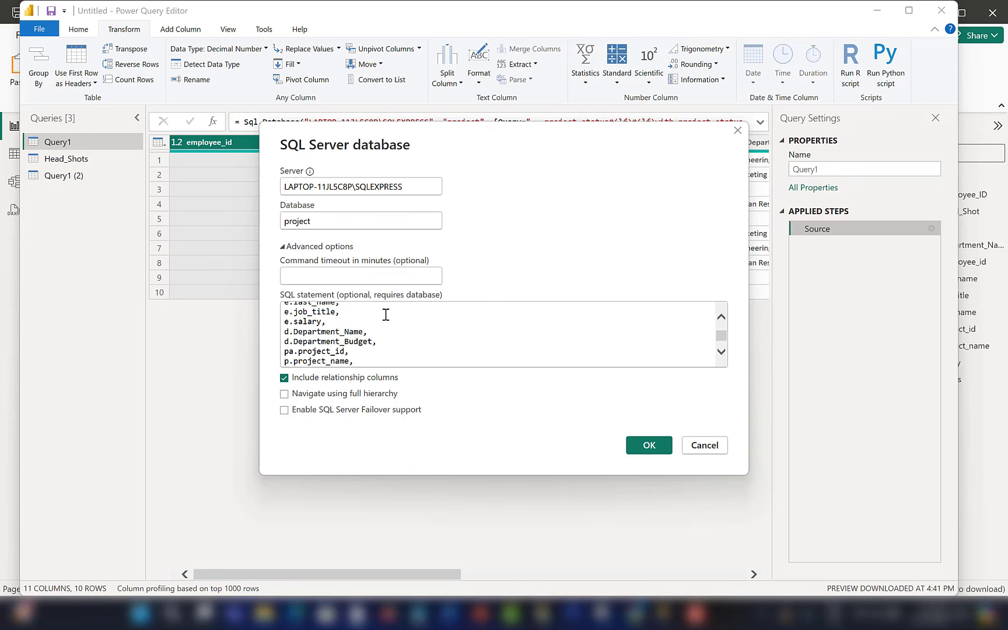
pyautogui.press('Return')
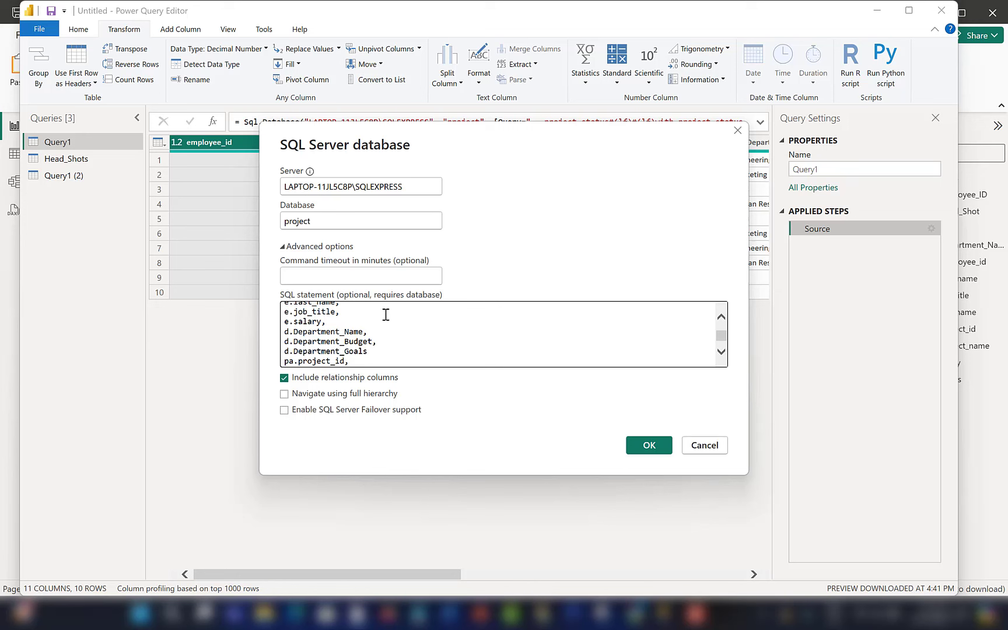
pyautogui.click(637, 445)
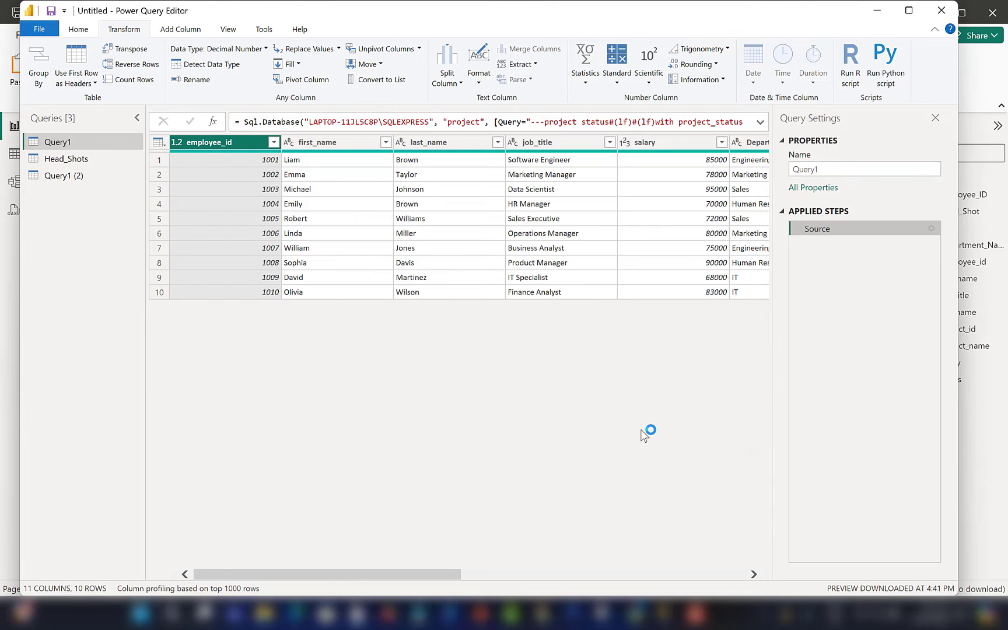
# Add Department_Goals as a second grouping column in the Grouped Rows step of Query1 (2)
pyautogui.click(83, 173)
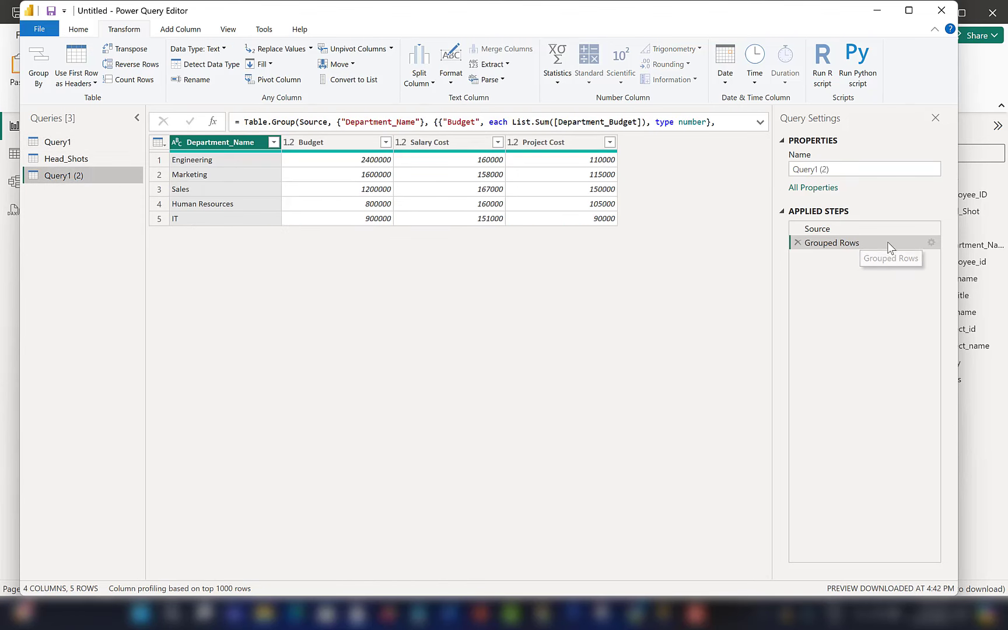
pyautogui.click(931, 242)
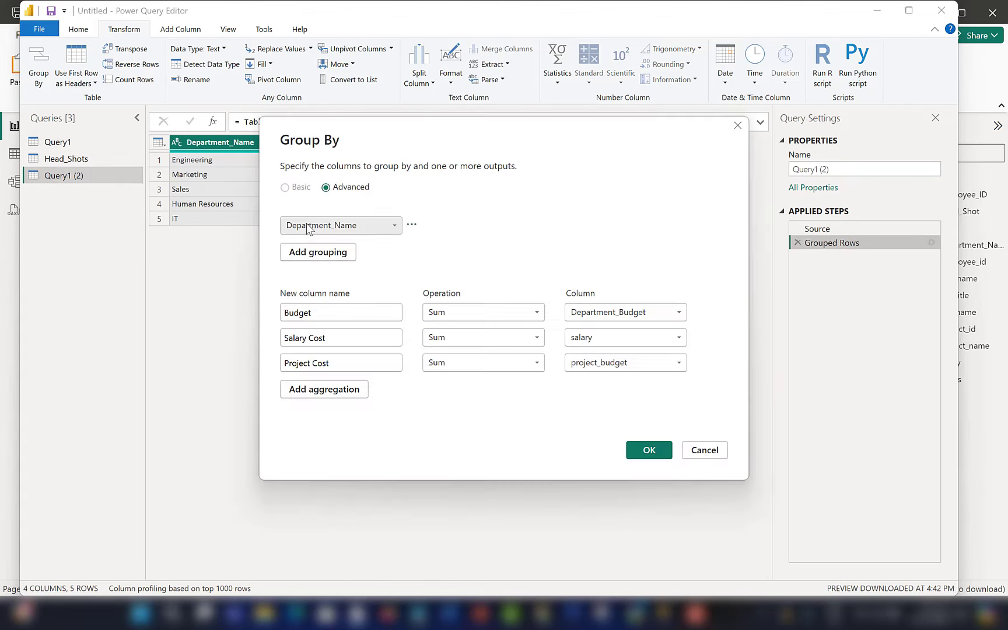
pyautogui.click(322, 256)
pyautogui.click(352, 250)
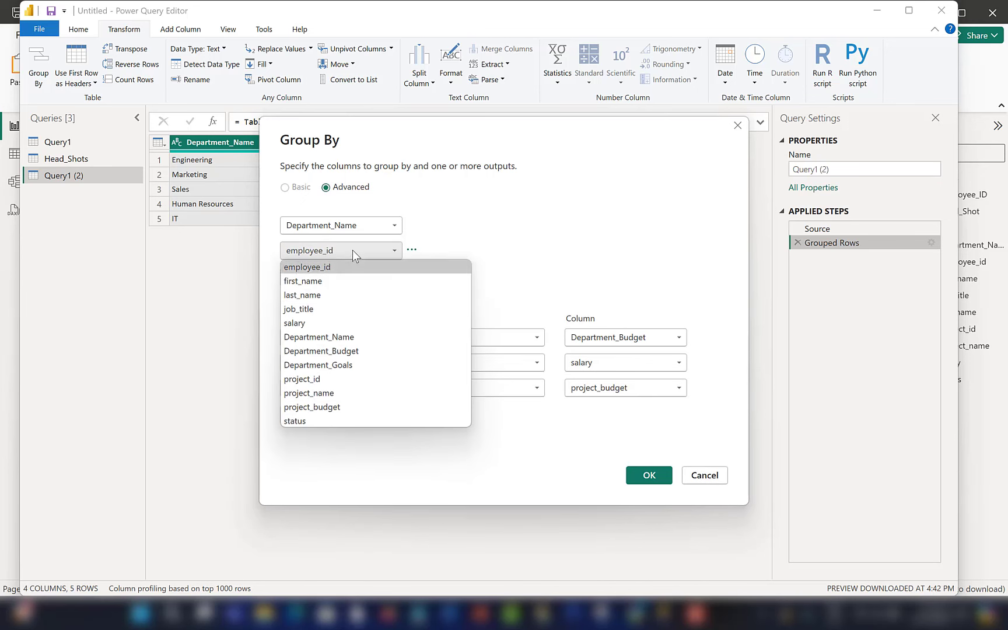
pyautogui.click(345, 365)
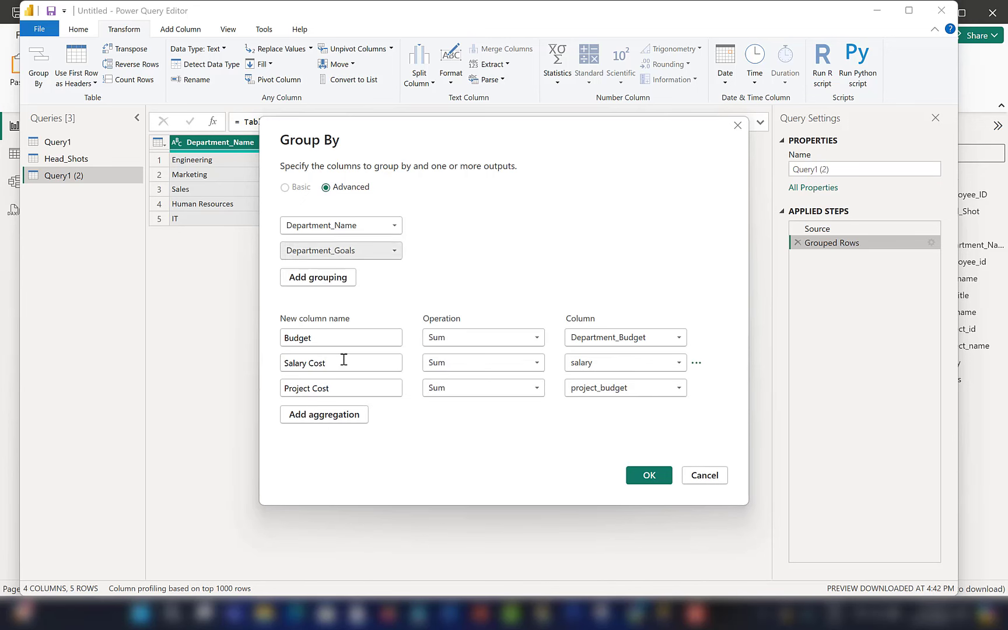
pyautogui.click(637, 480)
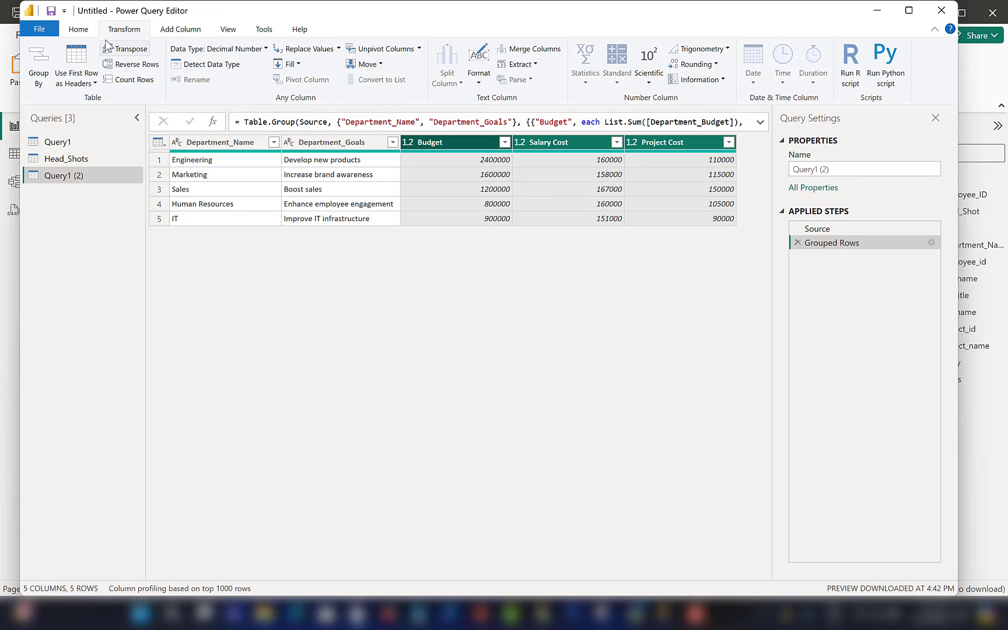
# Start a custom column in Query1 (2) with the formula [Budget]*.5 -([Salary Cost]*2 + [Project Cost])
pyautogui.click(77, 31)
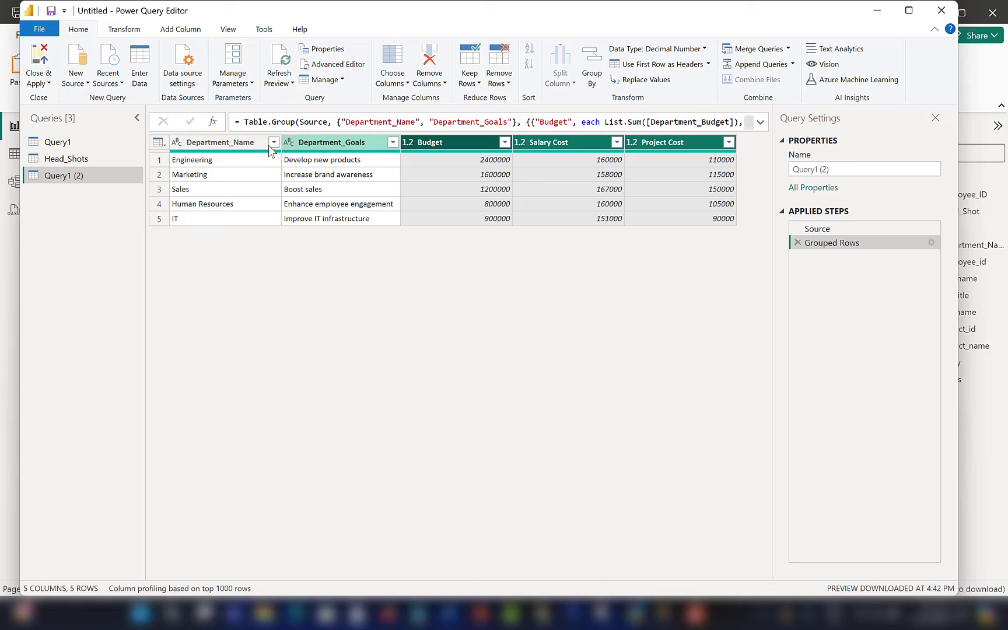
pyautogui.click(176, 30)
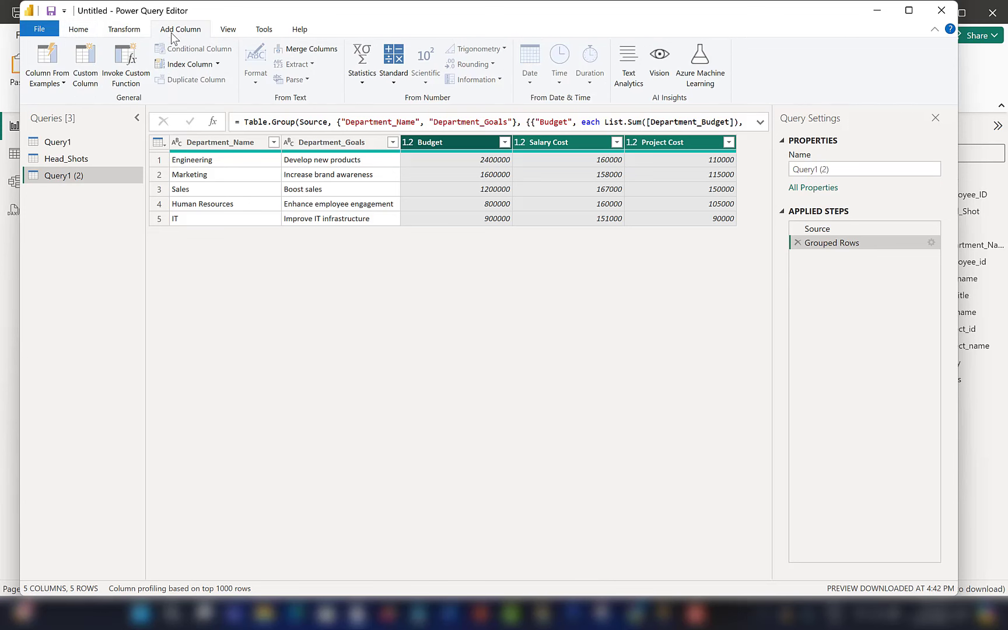
pyautogui.click(83, 63)
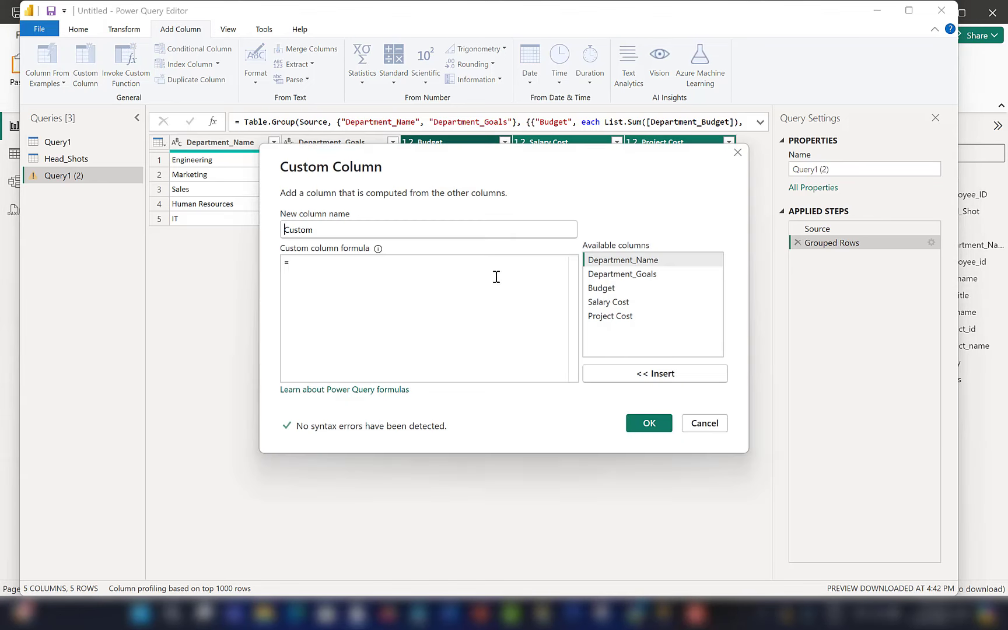
pyautogui.doubleClick(607, 290)
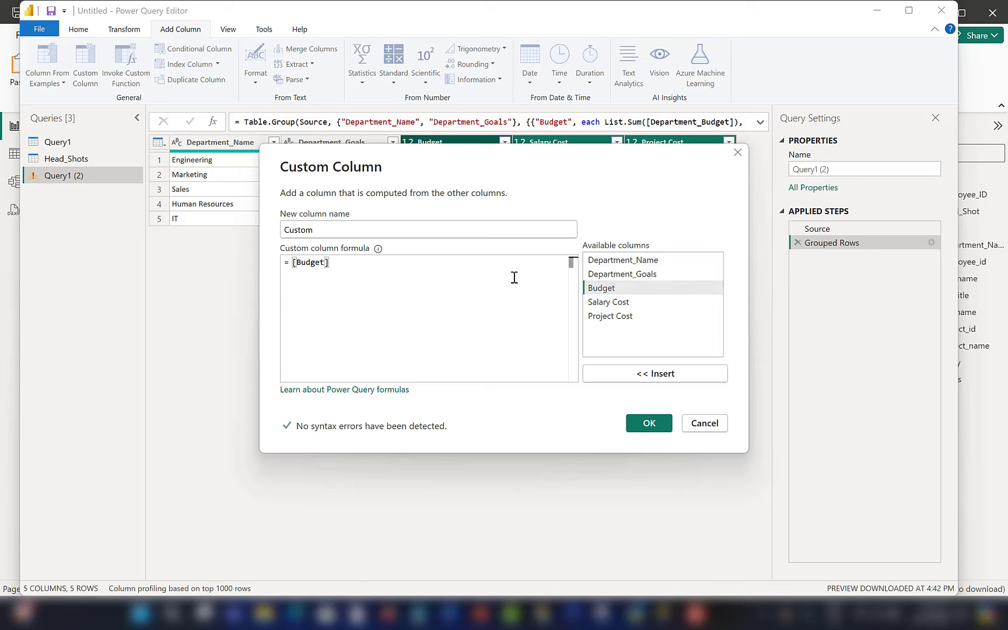
pyautogui.write('*.5 -')
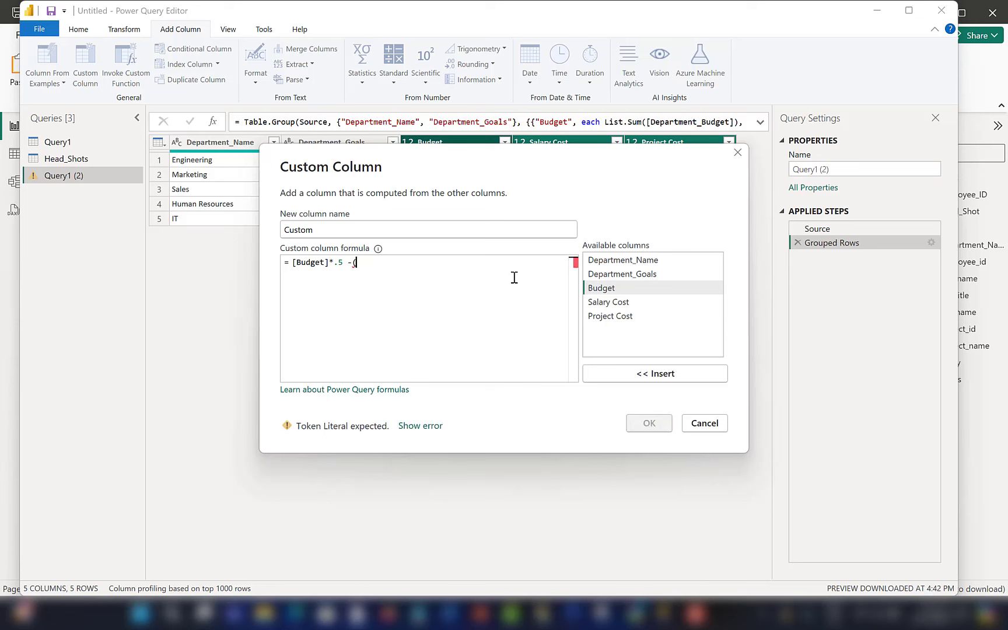
pyautogui.write('(salary')
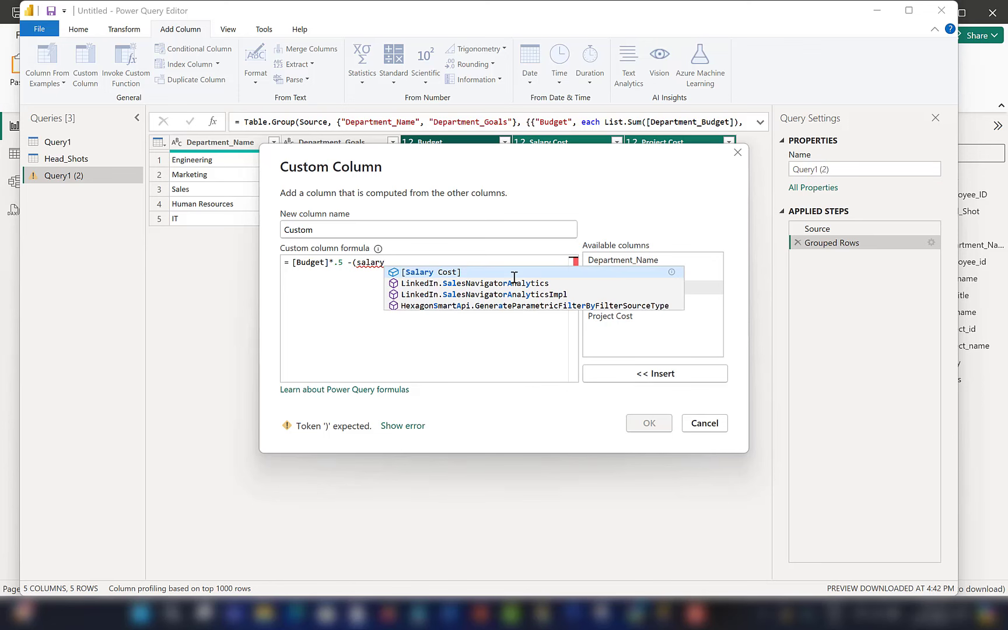
pyautogui.click(464, 273)
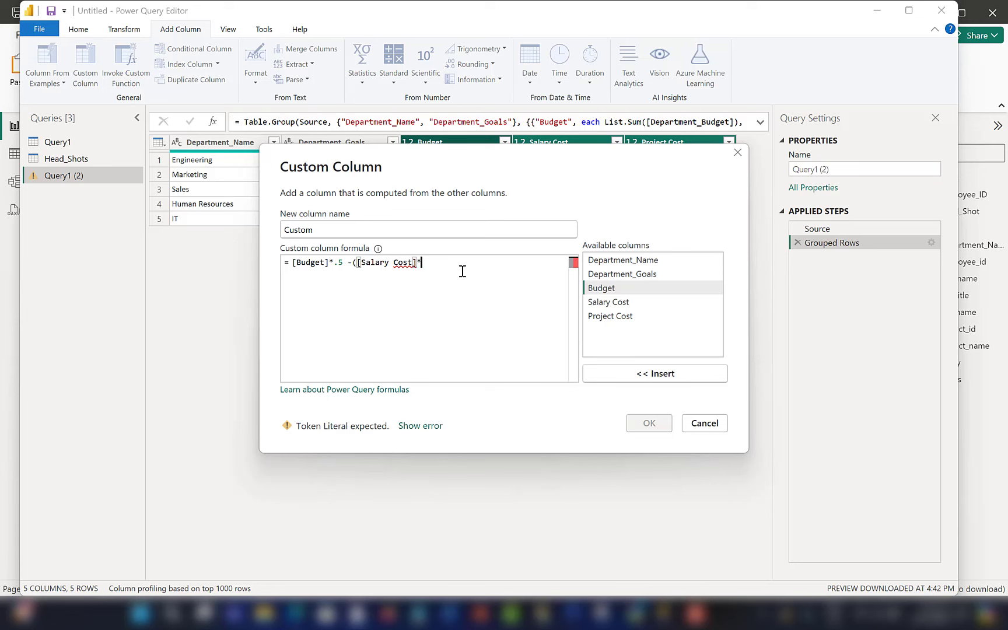
pyautogui.write('*2')
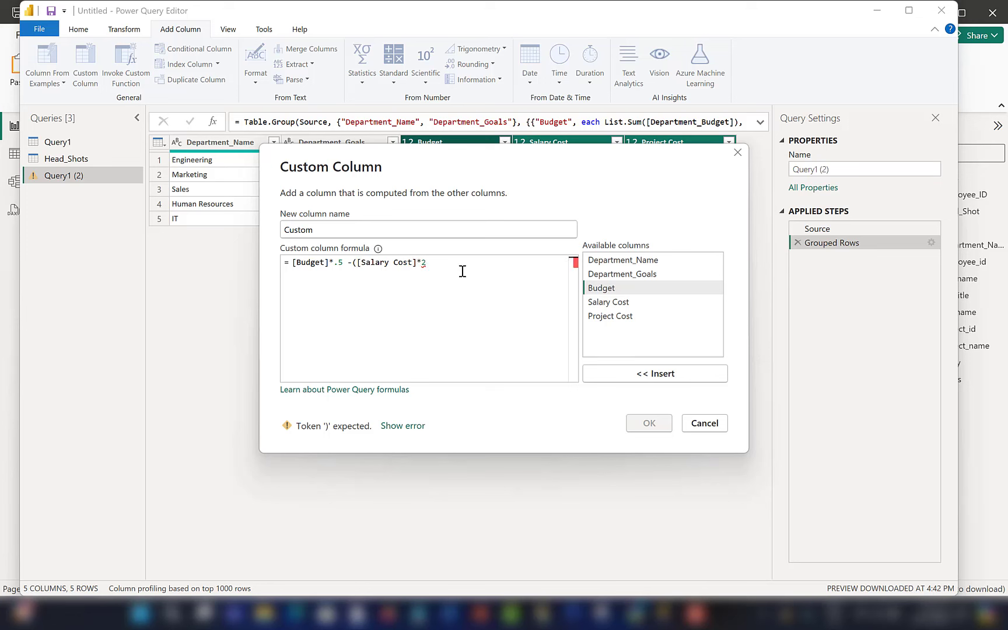
pyautogui.write(' +')
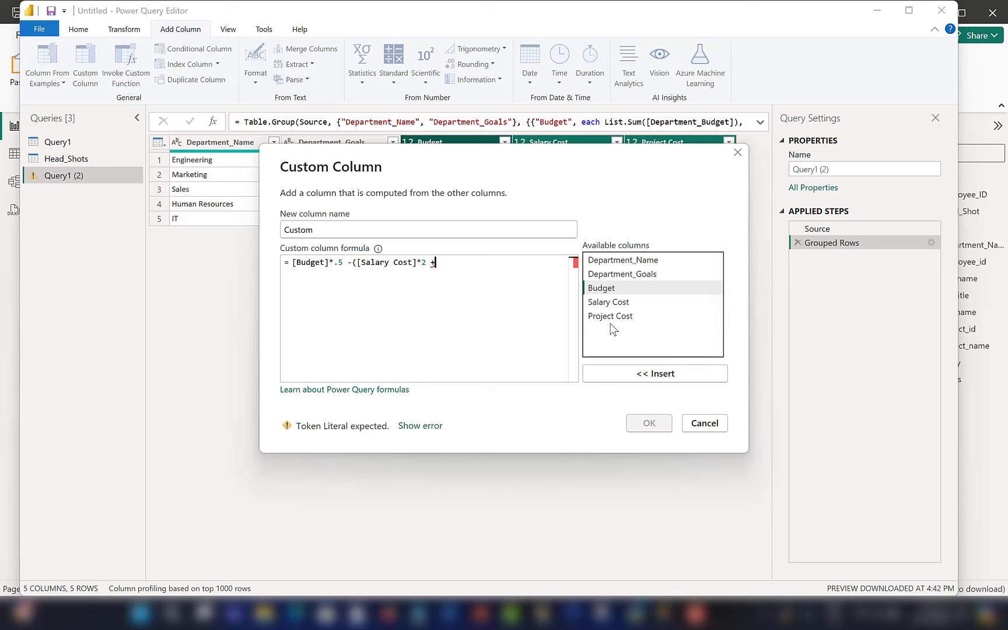
pyautogui.write(' Project')
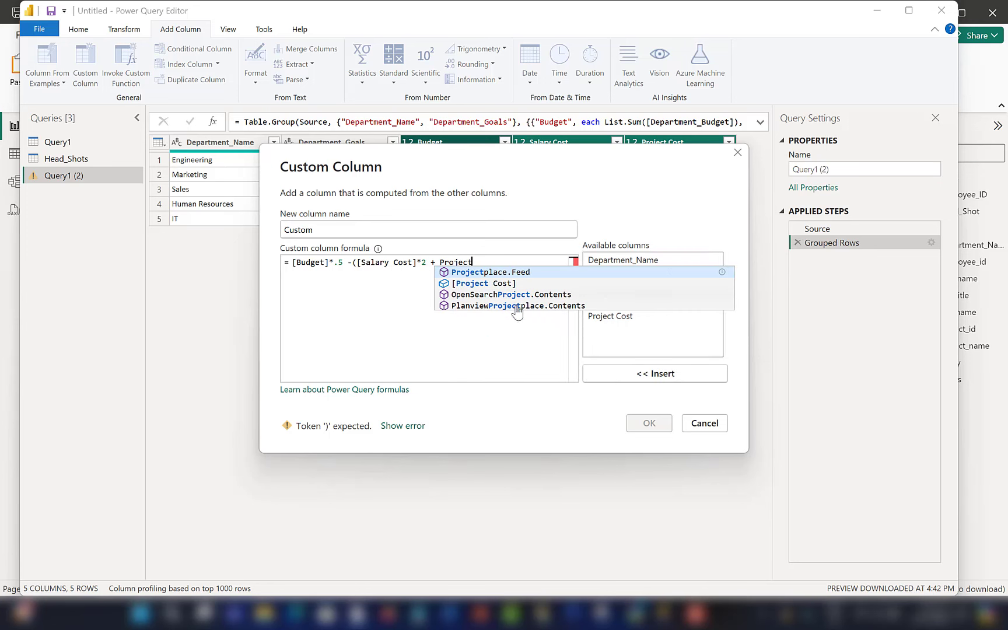
pyautogui.click(506, 284)
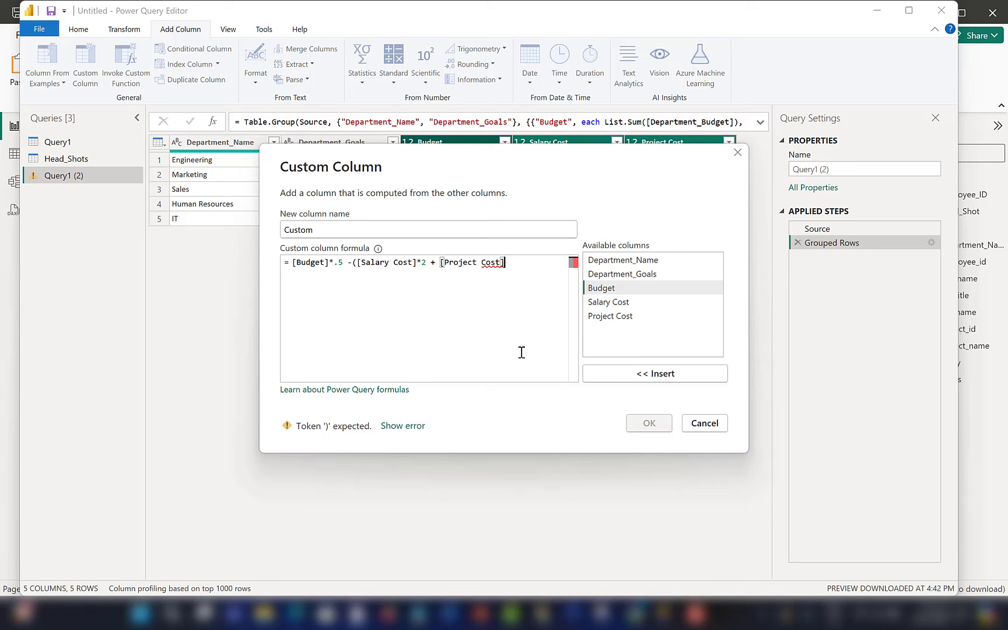
pyautogui.write(')')
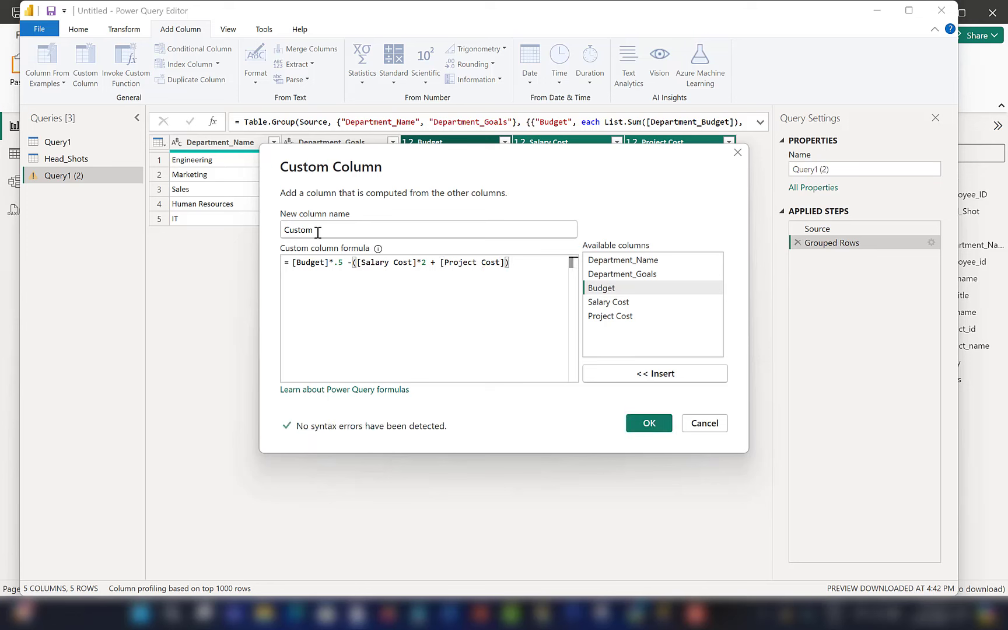
# Name the custom column Captial and add it to Query1 (2)
pyautogui.moveTo(318, 229); pyautogui.dragTo(283, 231)
pyautogui.write('Captial')
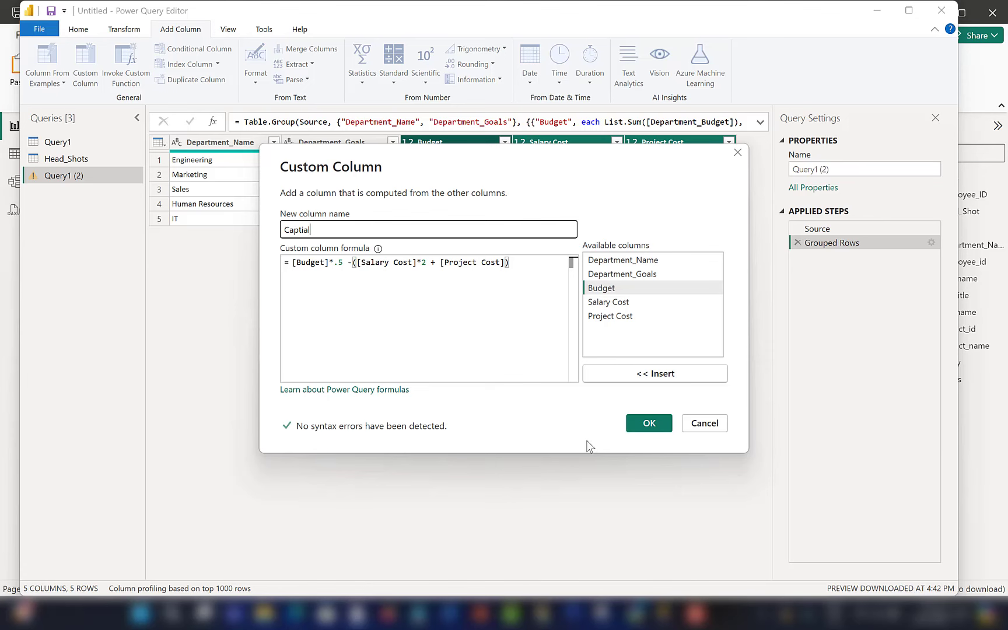
pyautogui.click(646, 423)
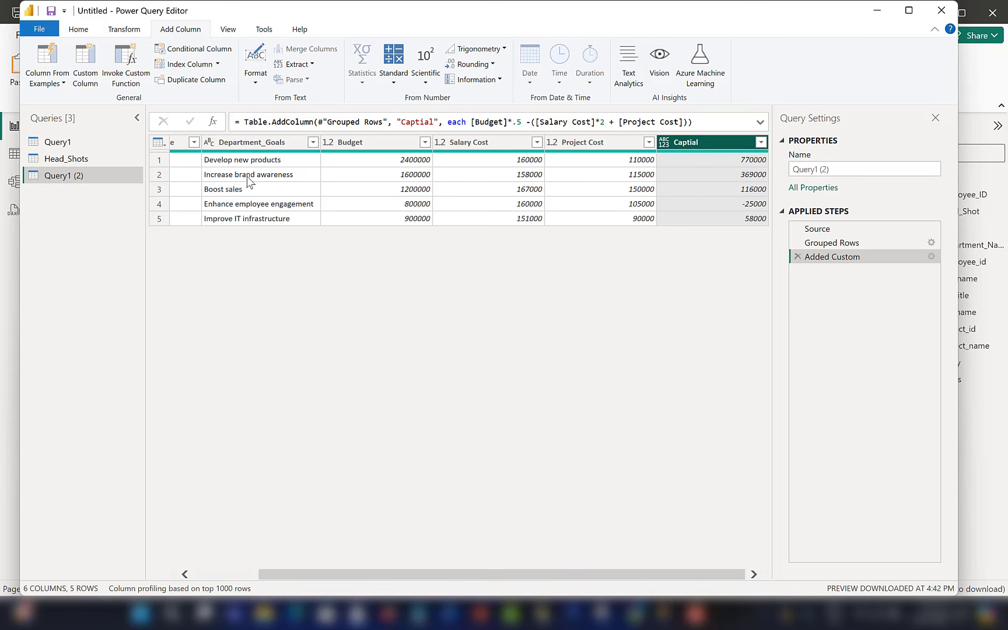
# Change the Captial column's data type to Fixed decimal number
pyautogui.moveTo(535, 574); pyautogui.dragTo(641, 539)
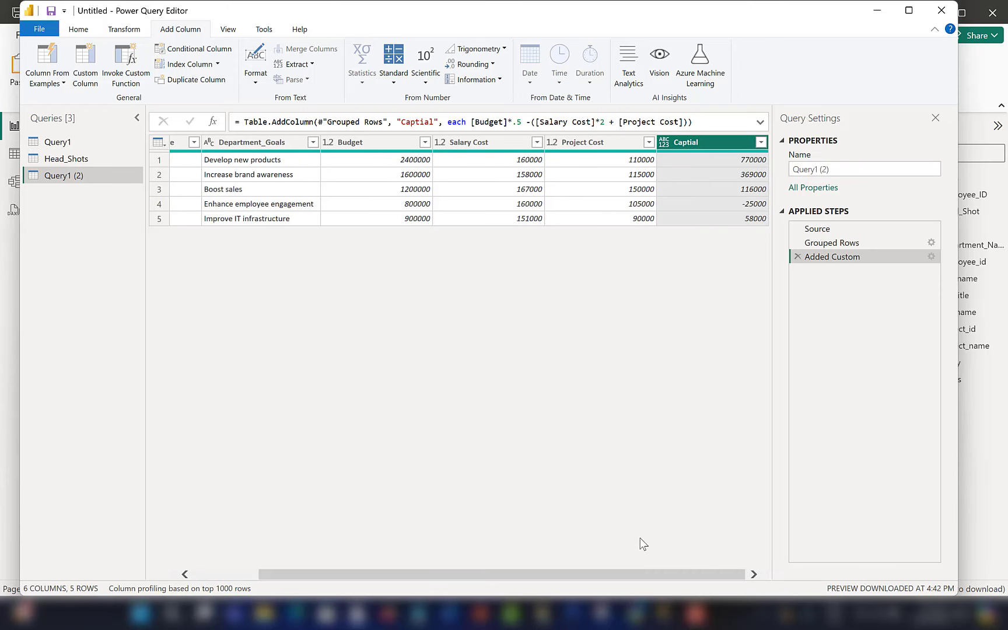
pyautogui.click(665, 142)
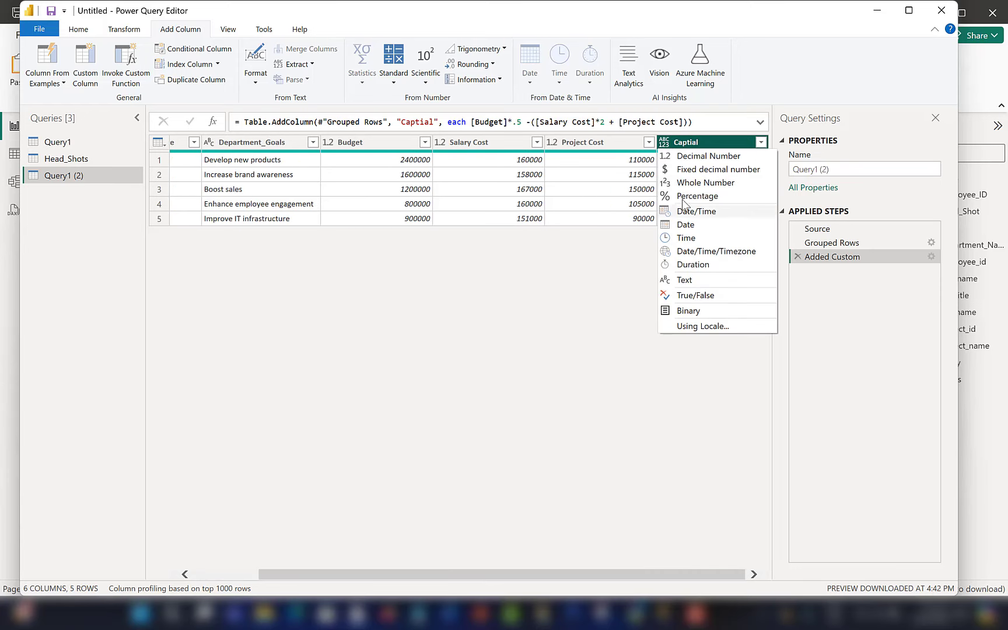
pyautogui.click(680, 170)
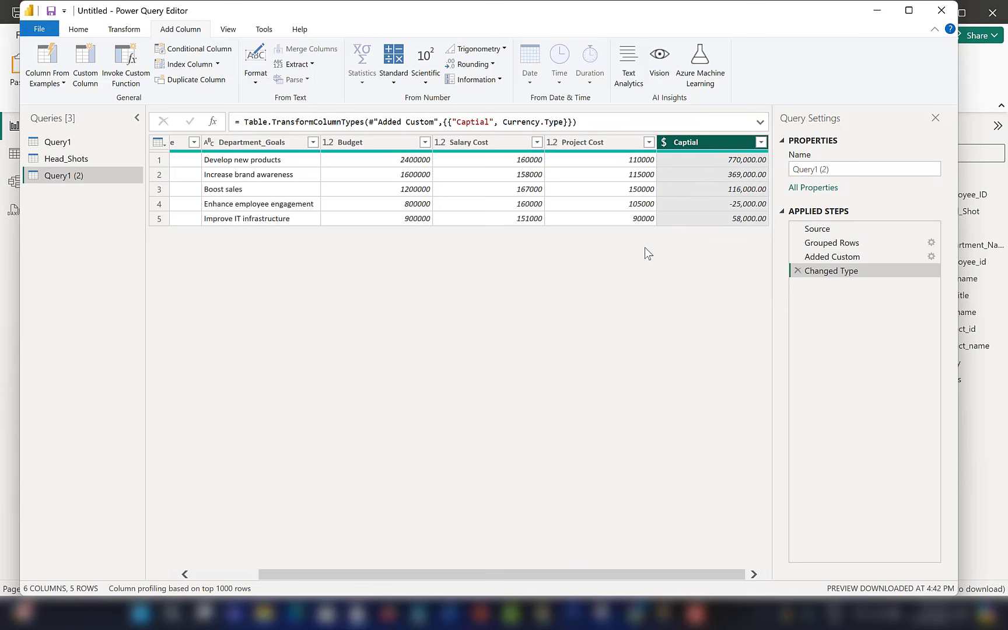
# Change the data type of the Project Cost, Salary Cost and Budget columns to Fixed decimal number
pyautogui.click(553, 145)
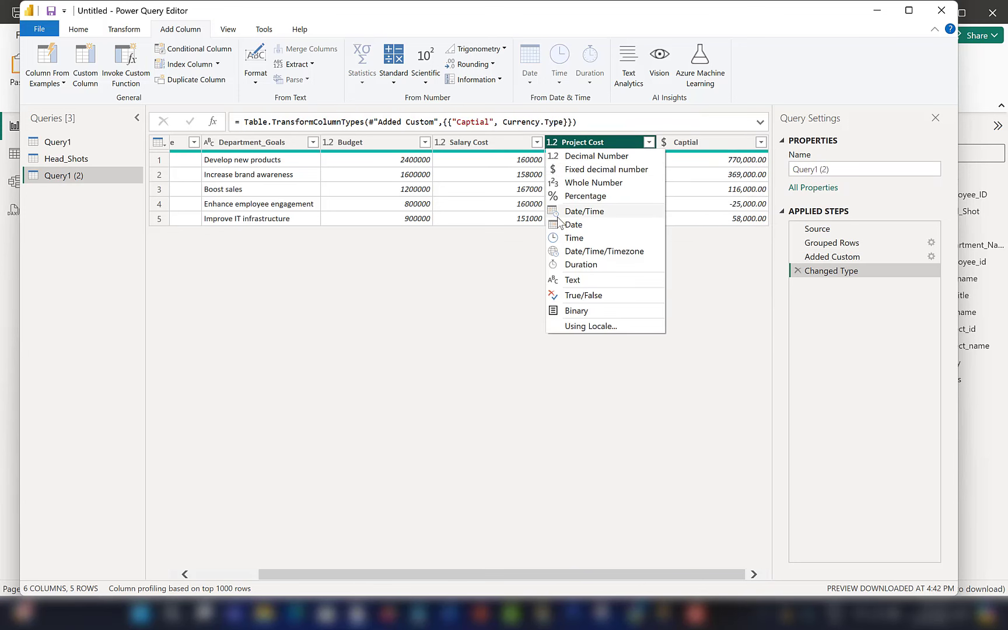
pyautogui.press('Escape')
pyautogui.click(442, 142)
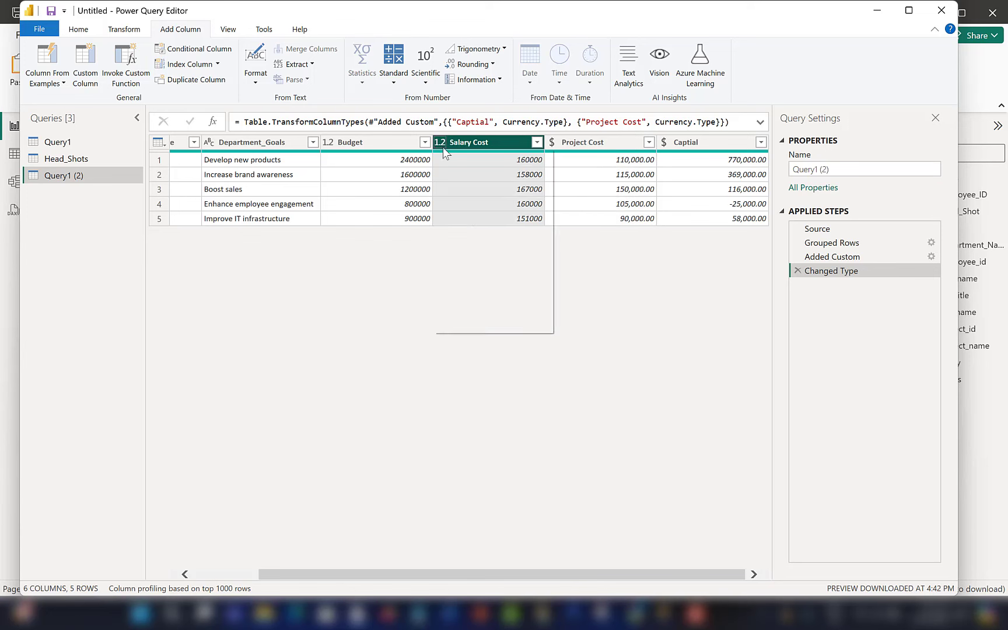
pyautogui.click(445, 169)
pyautogui.click(328, 143)
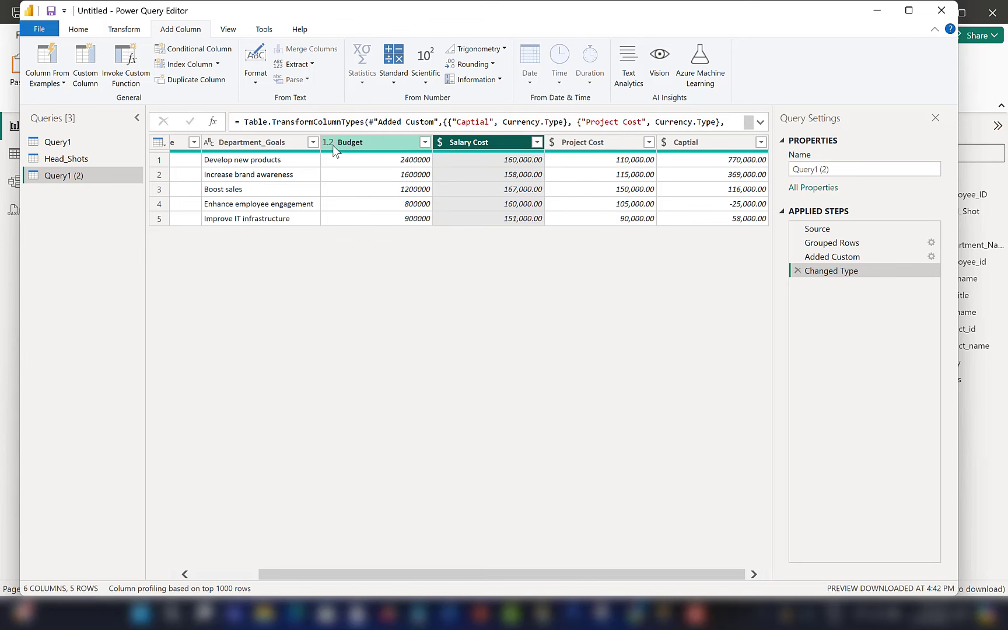
pyautogui.click(333, 170)
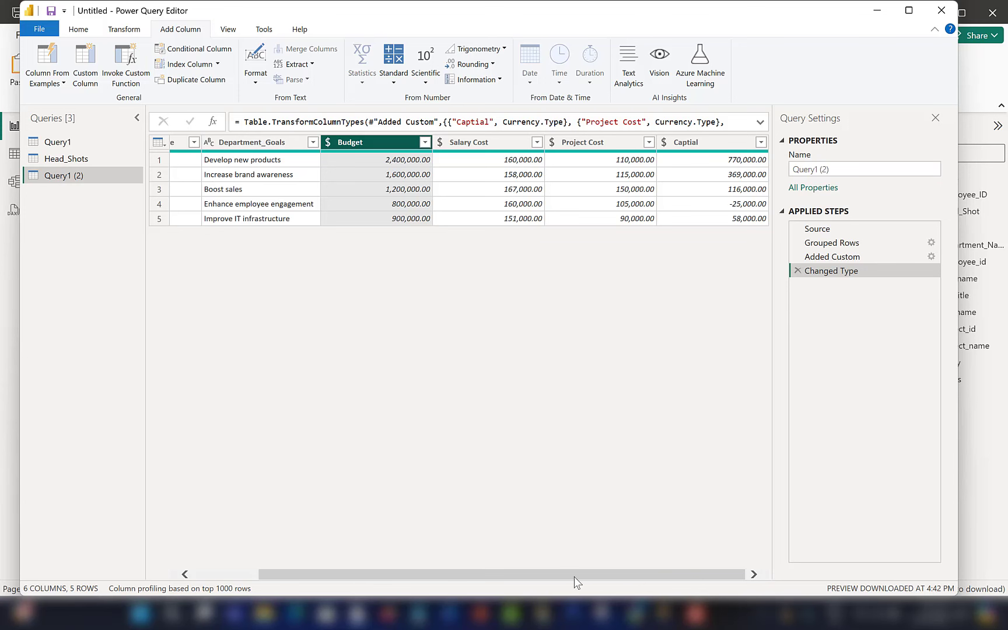
# Rename the query Query1 (2) as Cost
pyautogui.moveTo(561, 576); pyautogui.dragTo(422, 565)
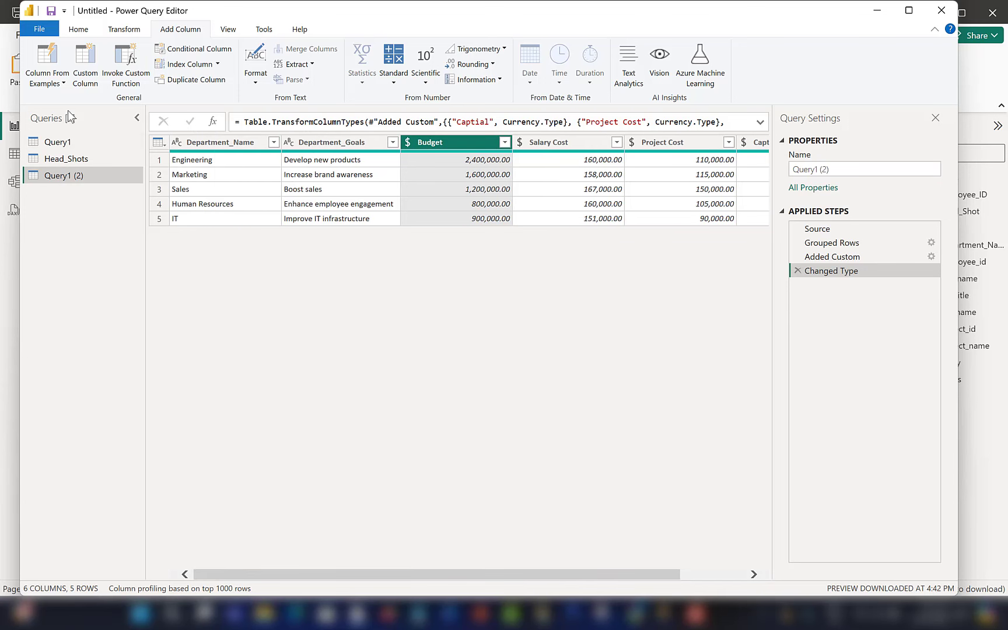
pyautogui.rightClick(52, 184)
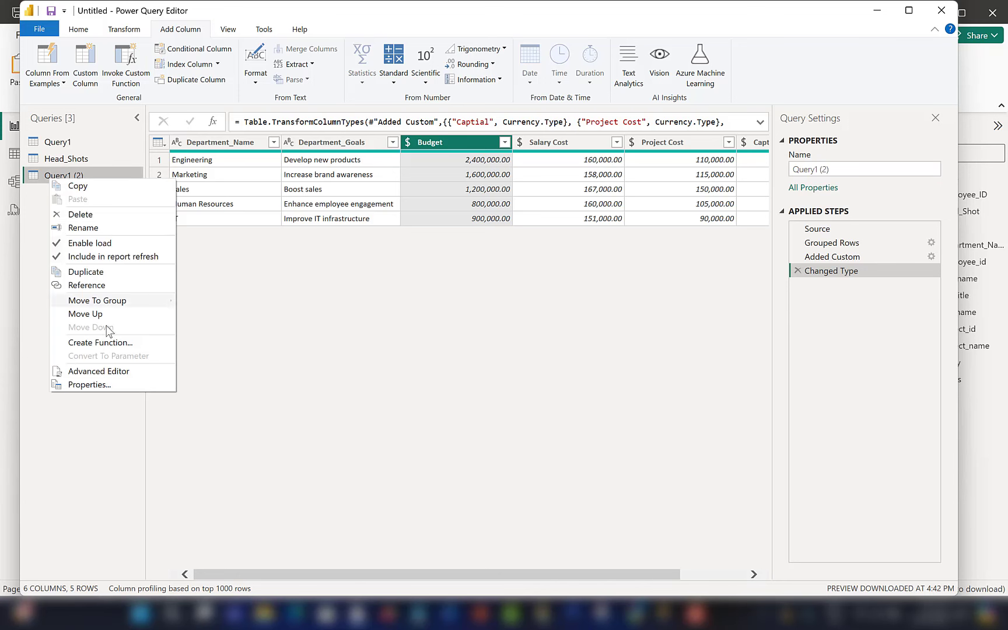
pyautogui.click(78, 231)
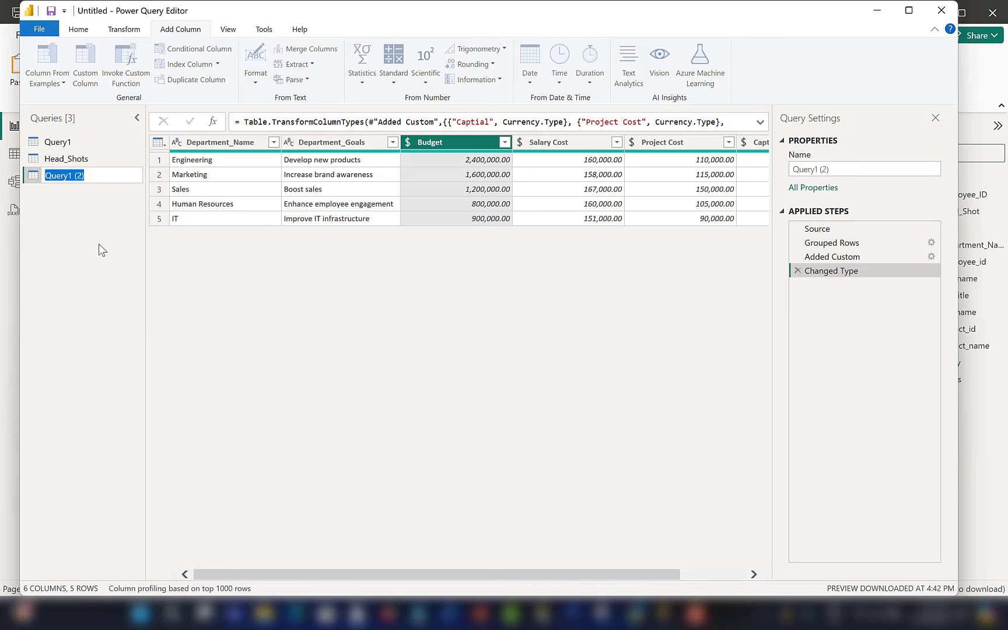
pyautogui.write('Cost')
pyautogui.press('Return')
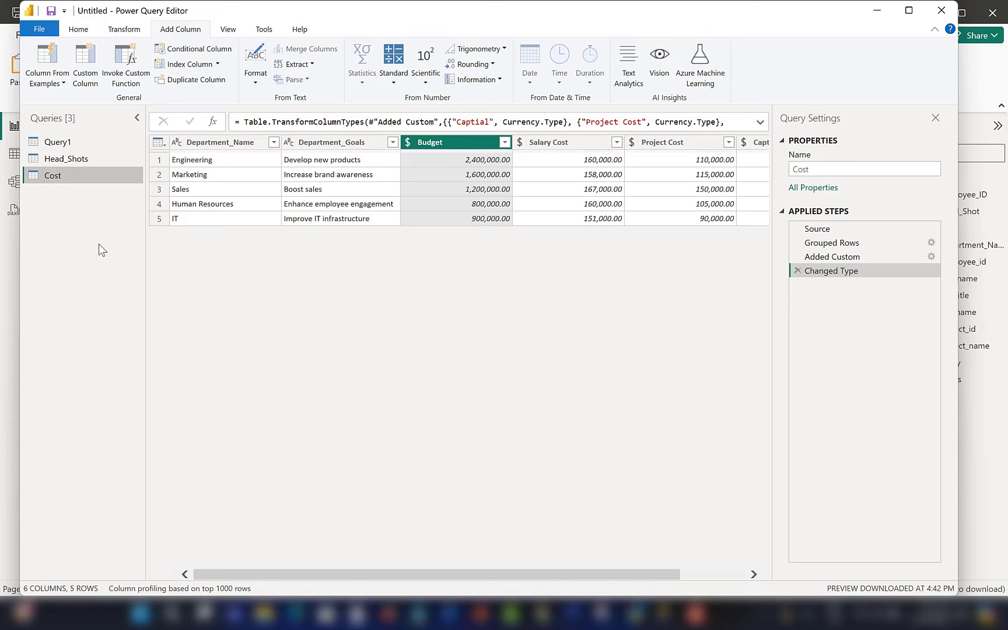
# Close the query editor and apply the pending query changes to the report
pyautogui.click(76, 29)
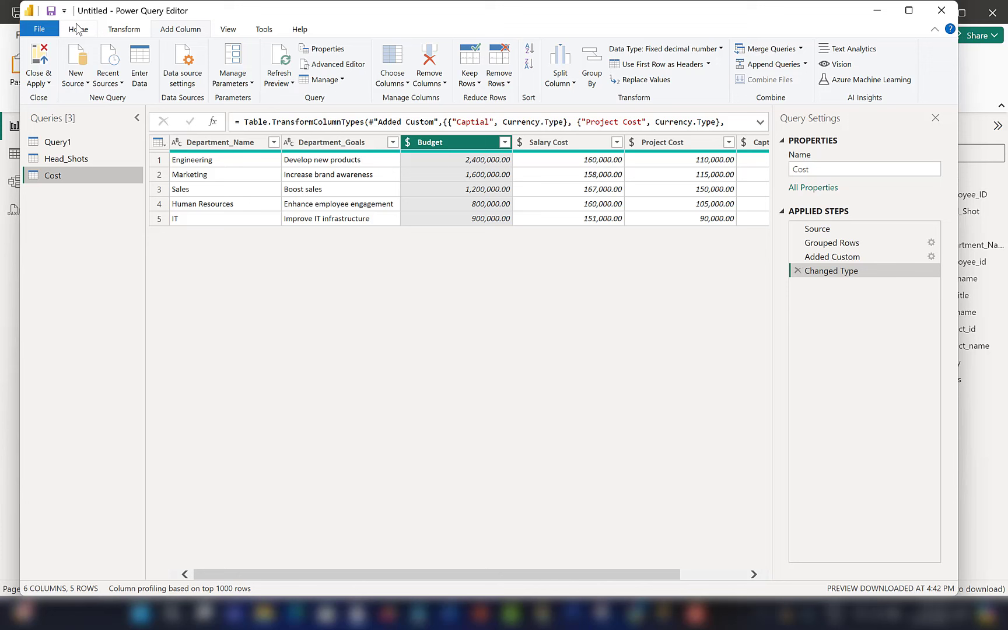
pyautogui.click(49, 84)
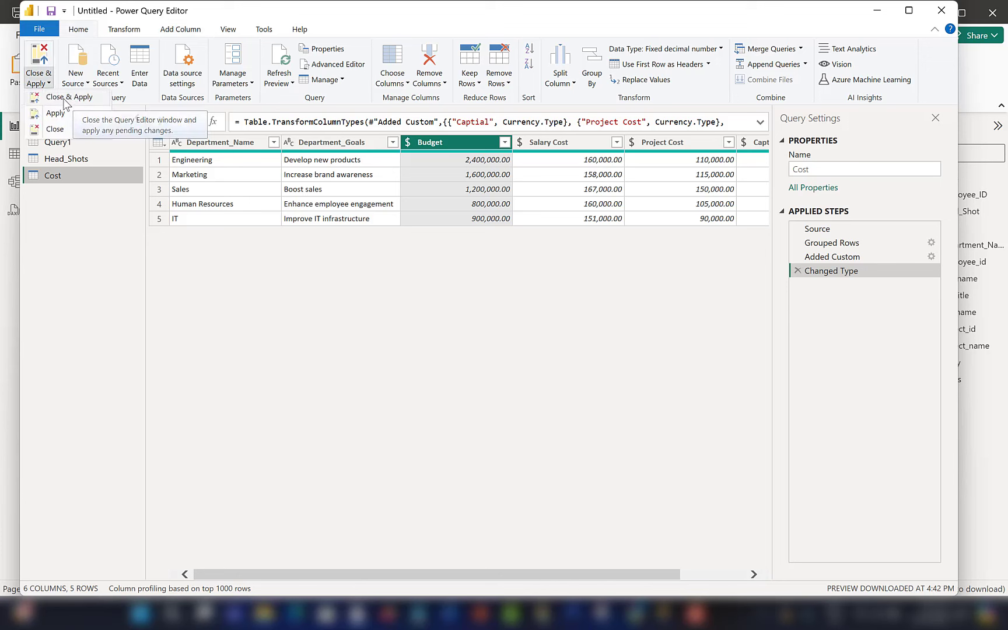
pyautogui.click(65, 98)
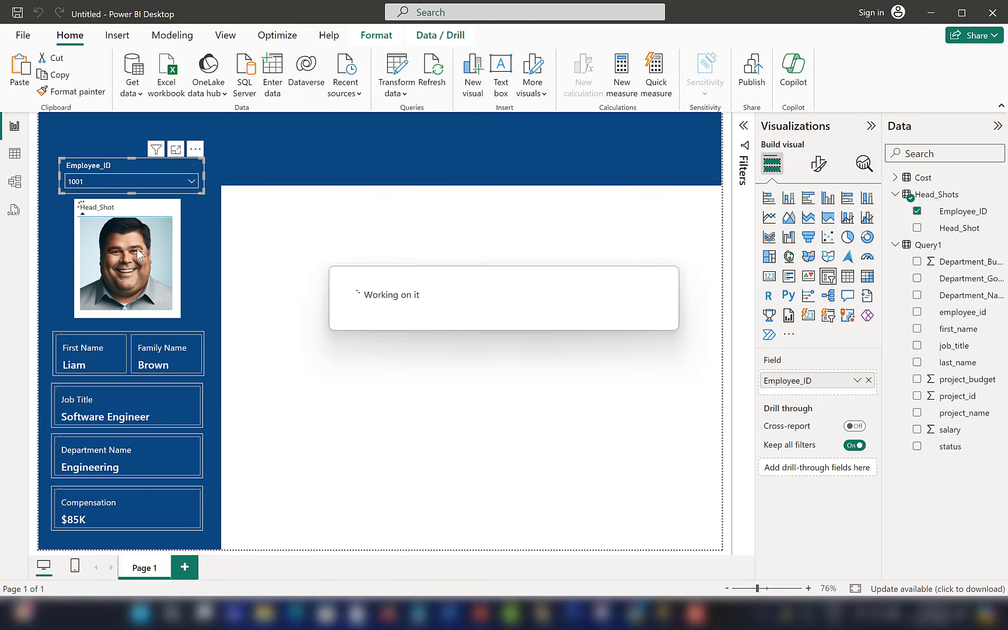
# Delete the Department_Name relationship between the Query1 and Cost tables in the data model, with the Cost table placed beside Query1
pyautogui.click(15, 182)
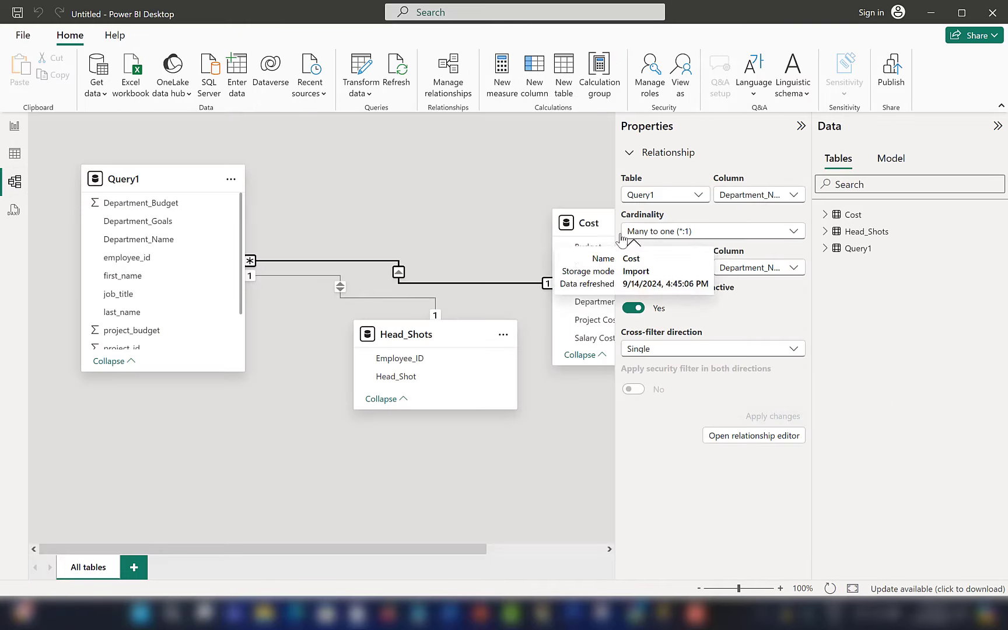
pyautogui.moveTo(561, 211); pyautogui.dragTo(430, 167)
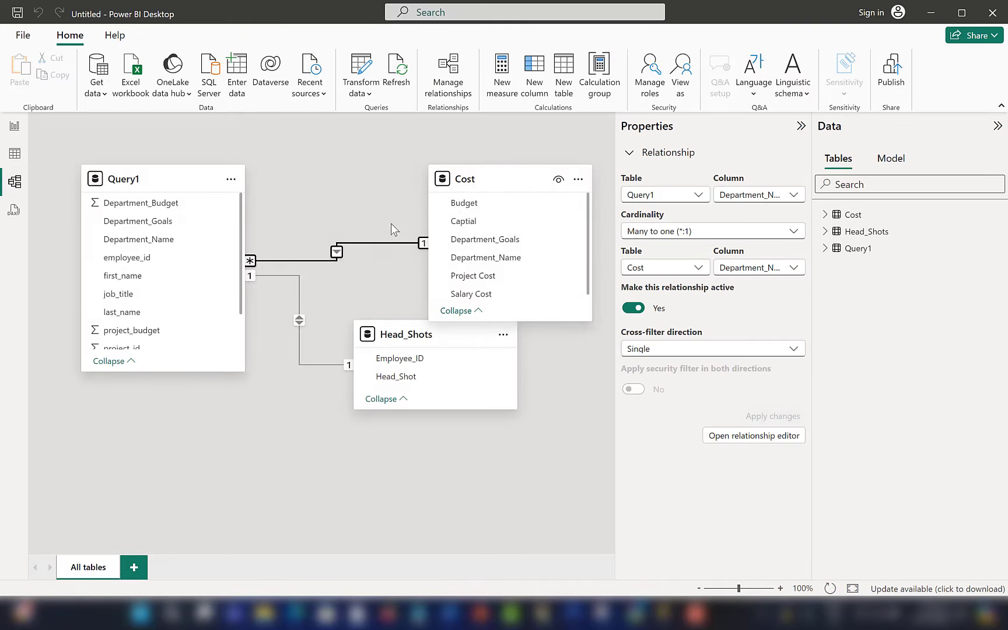
pyautogui.rightClick(348, 243)
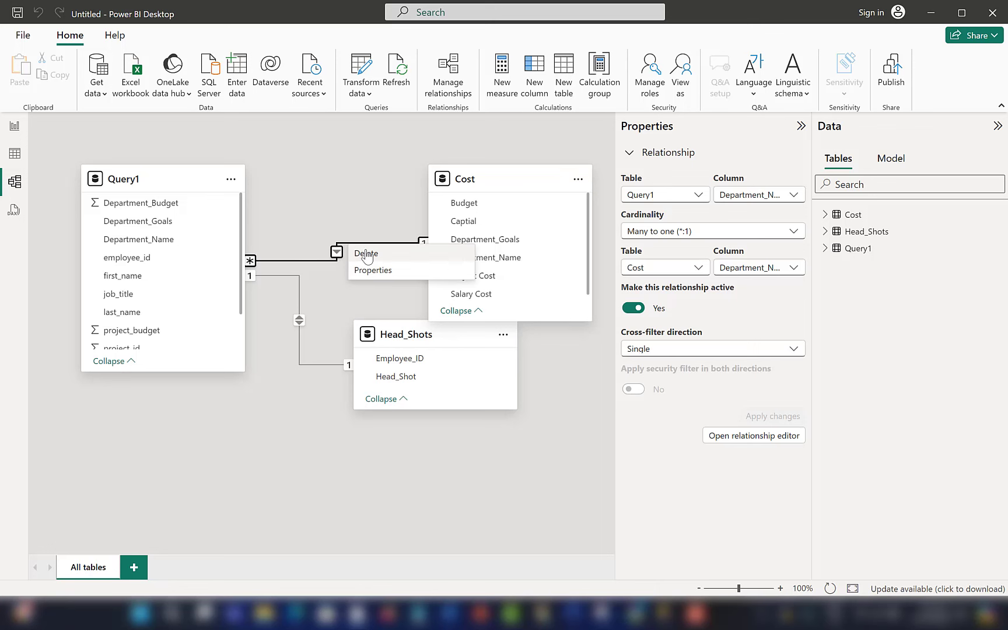
pyautogui.click(365, 251)
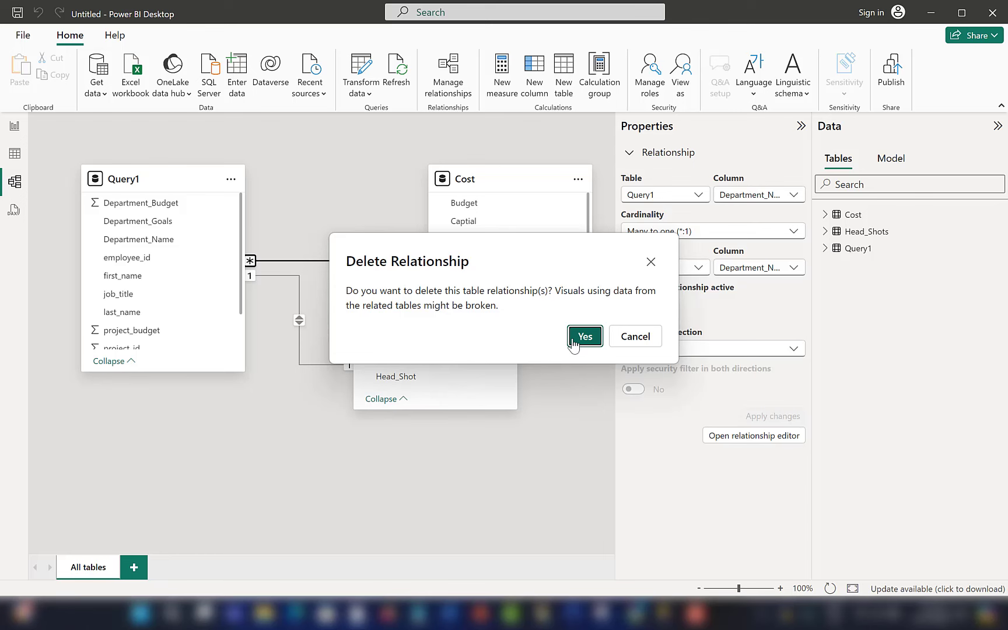
pyautogui.click(573, 341)
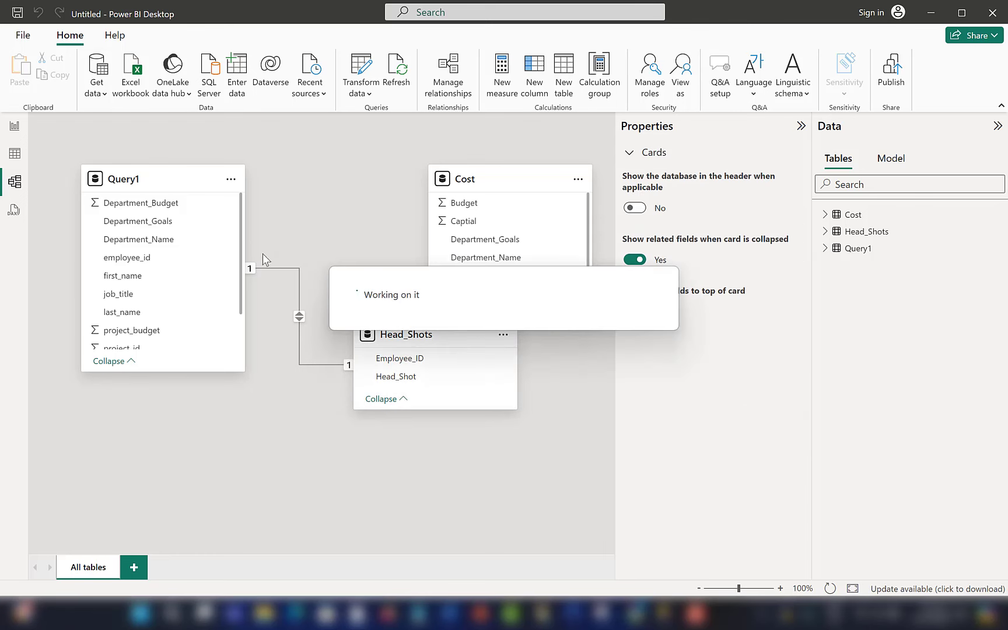
# Add a card visual showing Captial from the Cost table to the report page and shrink it into the white area's upper-left corner
pyautogui.click(14, 126)
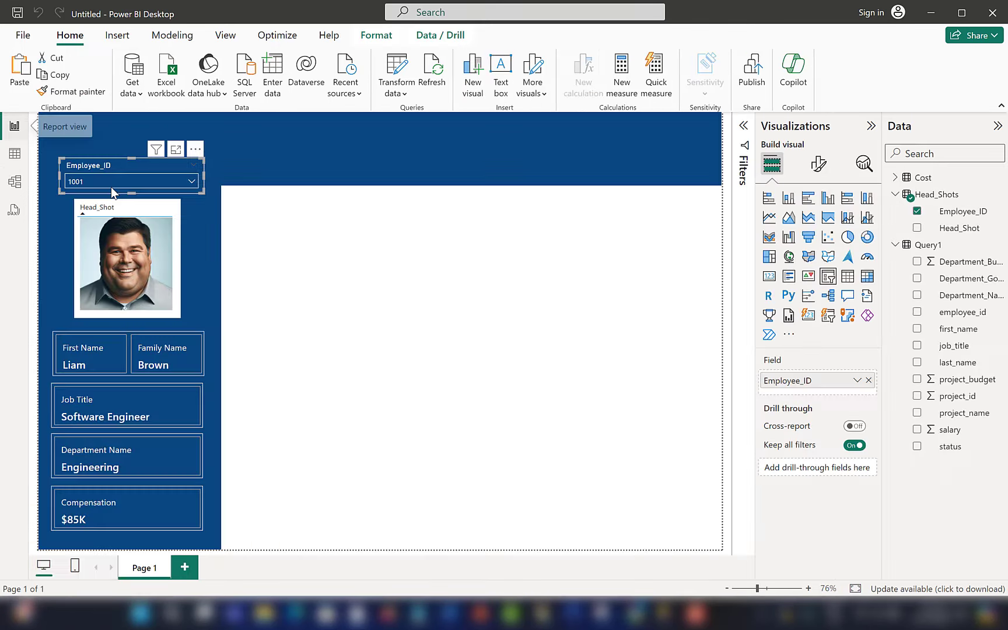
pyautogui.click(345, 308)
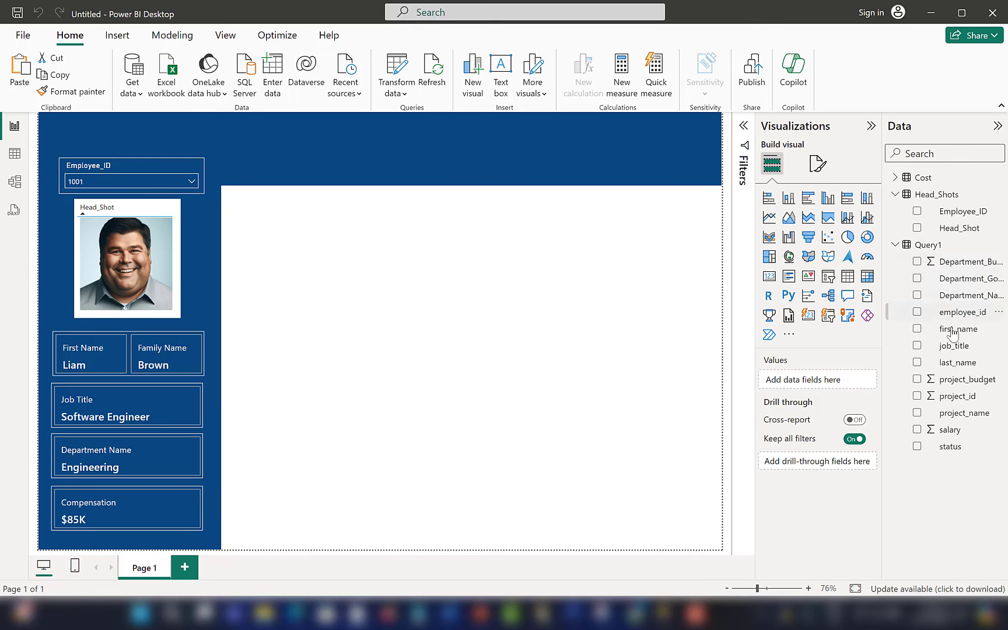
pyautogui.click(895, 194)
pyautogui.click(893, 212)
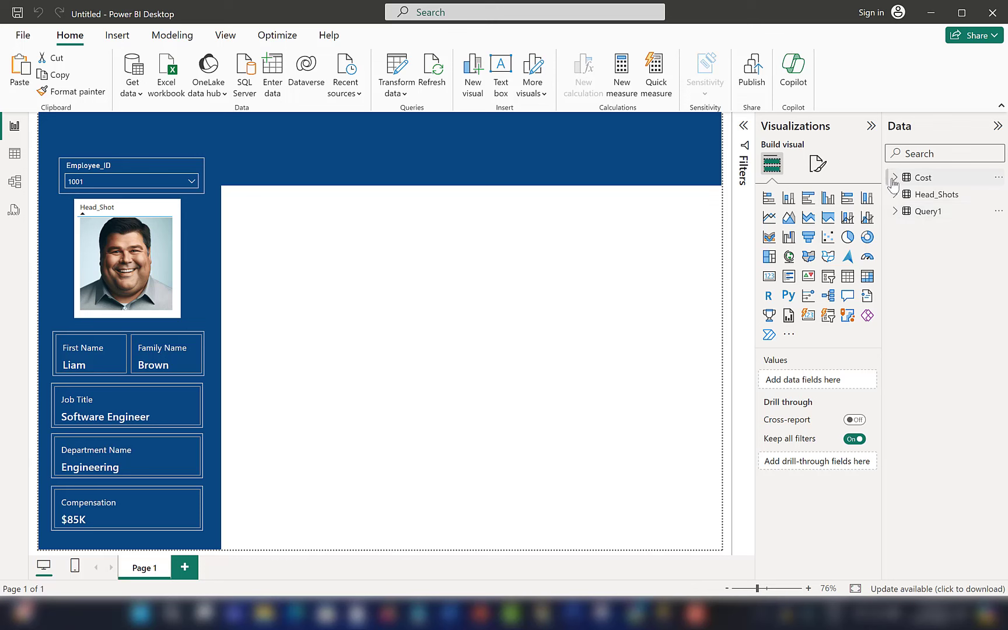
pyautogui.click(896, 177)
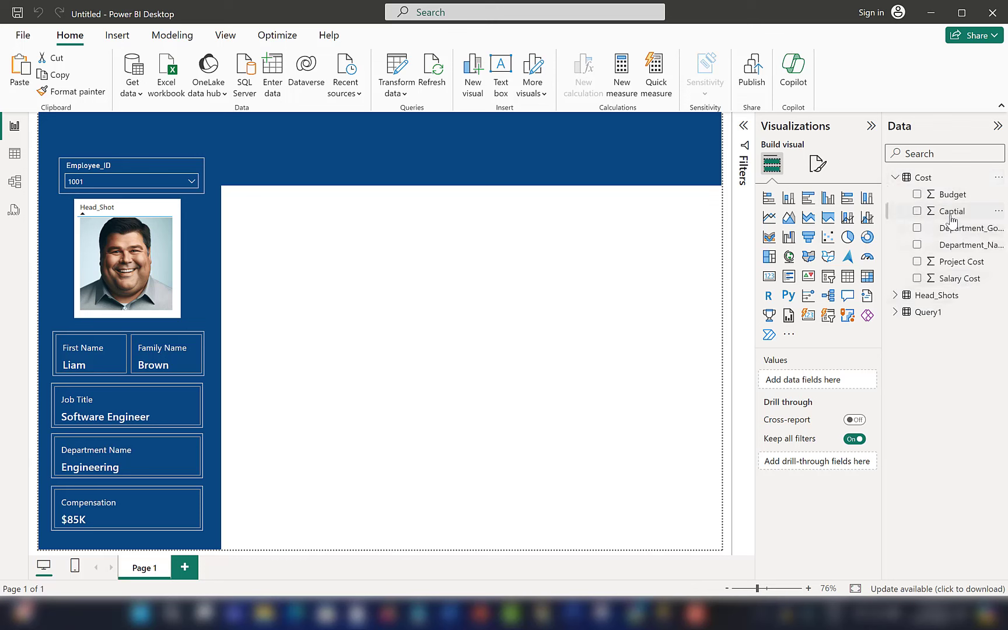
pyautogui.moveTo(952, 219); pyautogui.dragTo(349, 237)
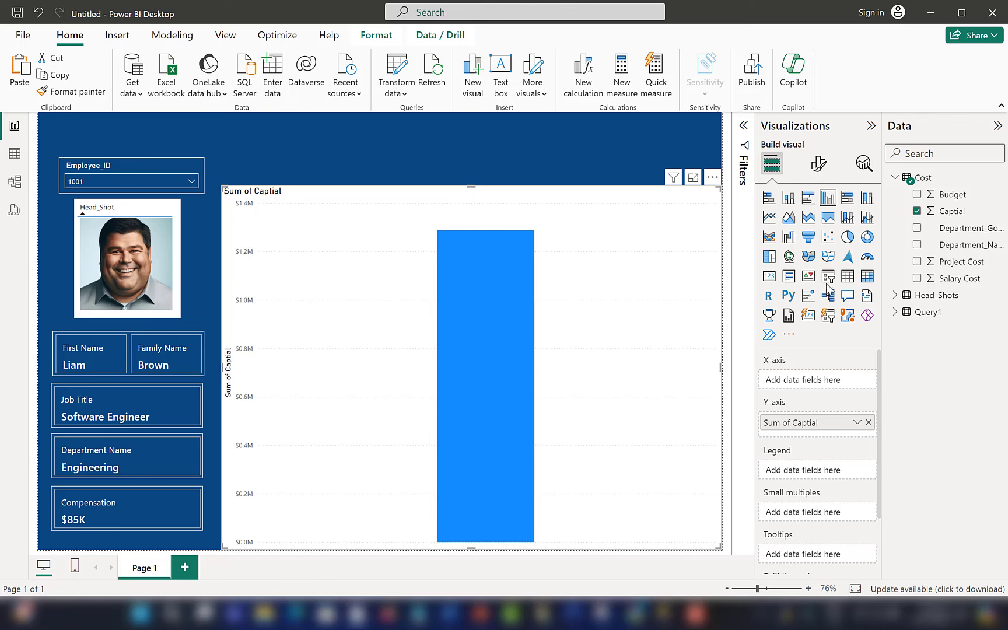
pyautogui.click(770, 276)
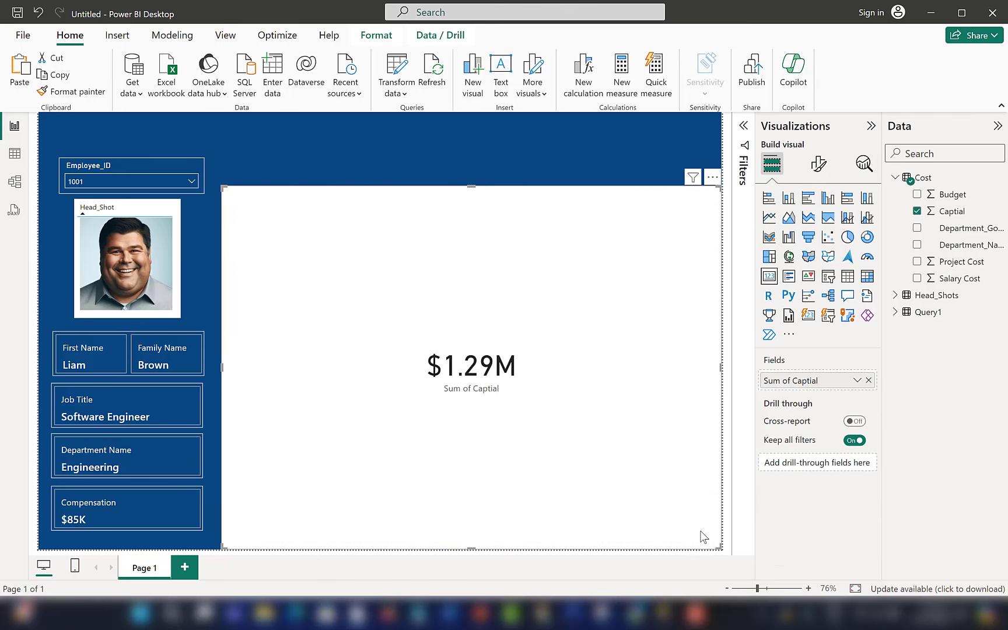
pyautogui.moveTo(715, 543); pyautogui.dragTo(373, 264)
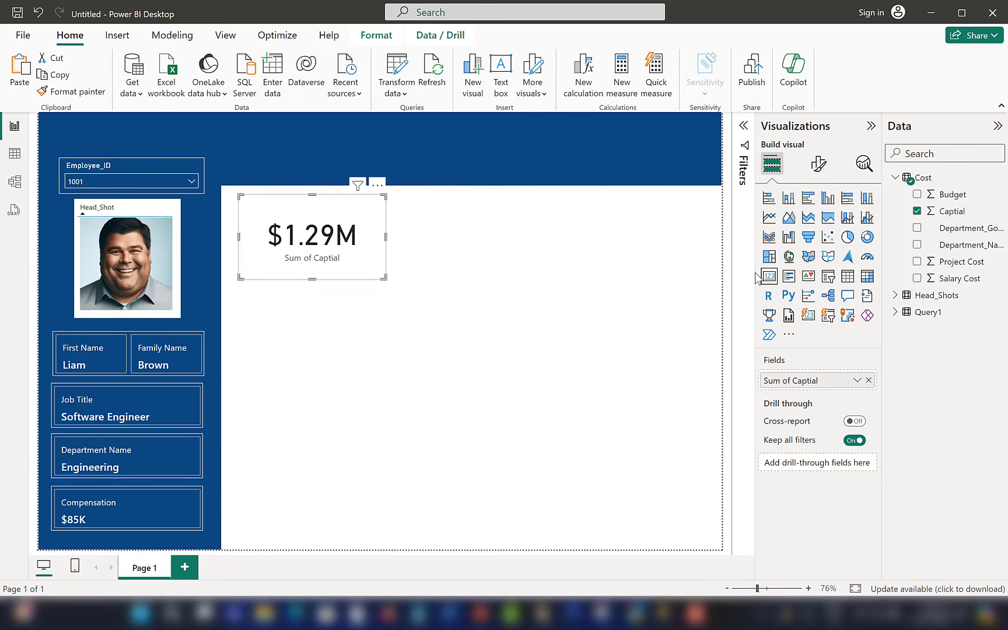
# Set the callout value font size of the Captial card to 20
pyautogui.click(817, 164)
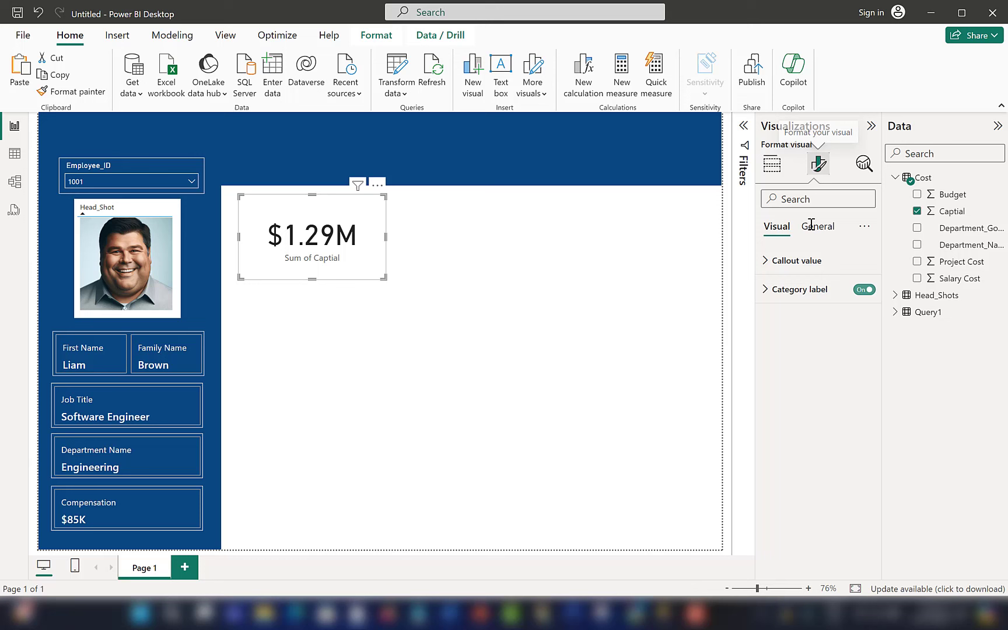
pyautogui.click(795, 261)
pyautogui.doubleClick(848, 310)
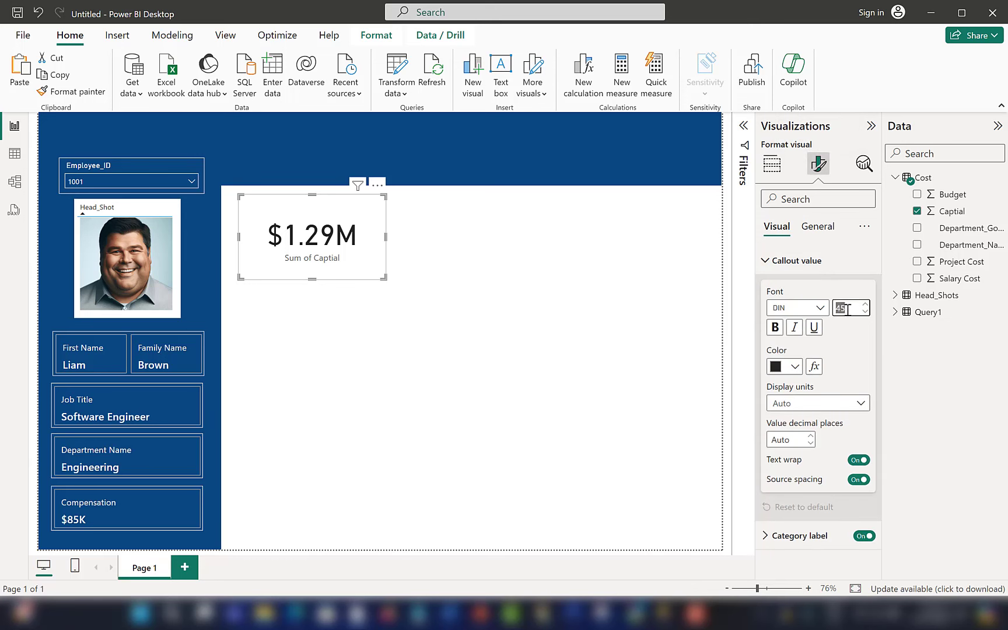
pyautogui.write('25')
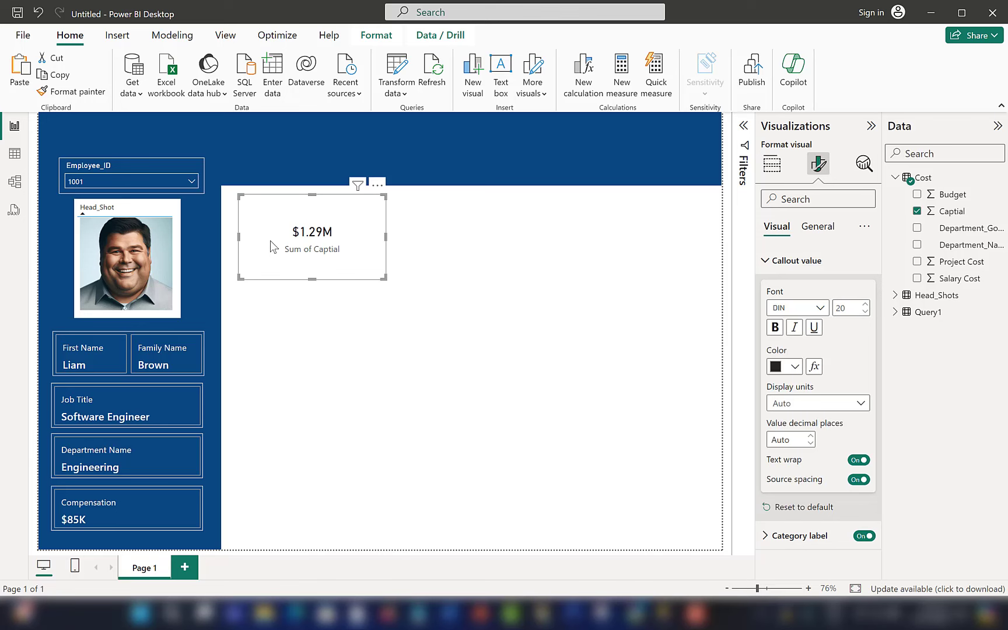
# Rename the card's Sum of Captial field to Capital for this visual
pyautogui.click(772, 165)
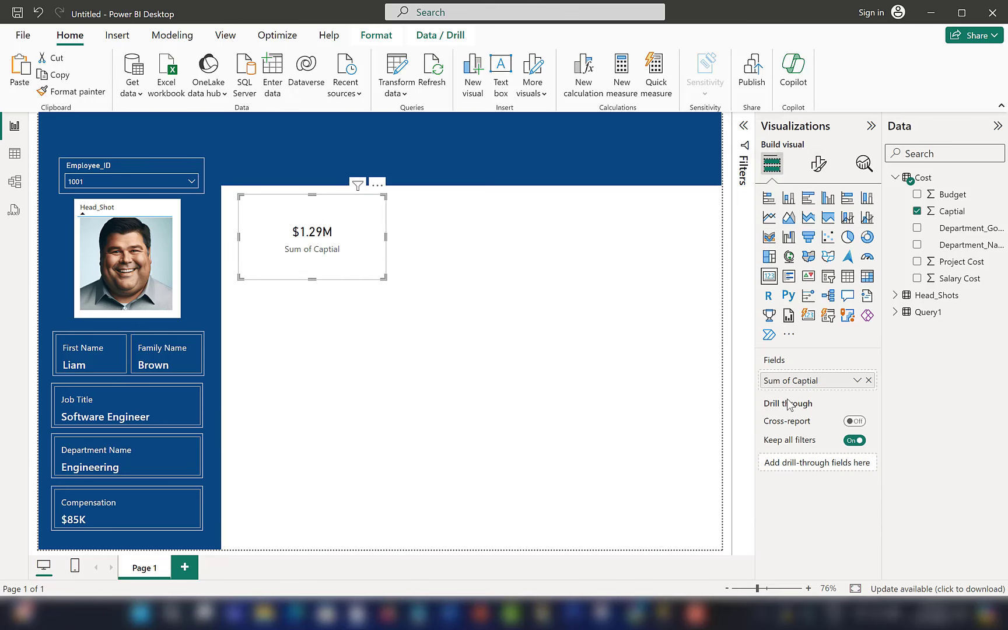
pyautogui.doubleClick(793, 382)
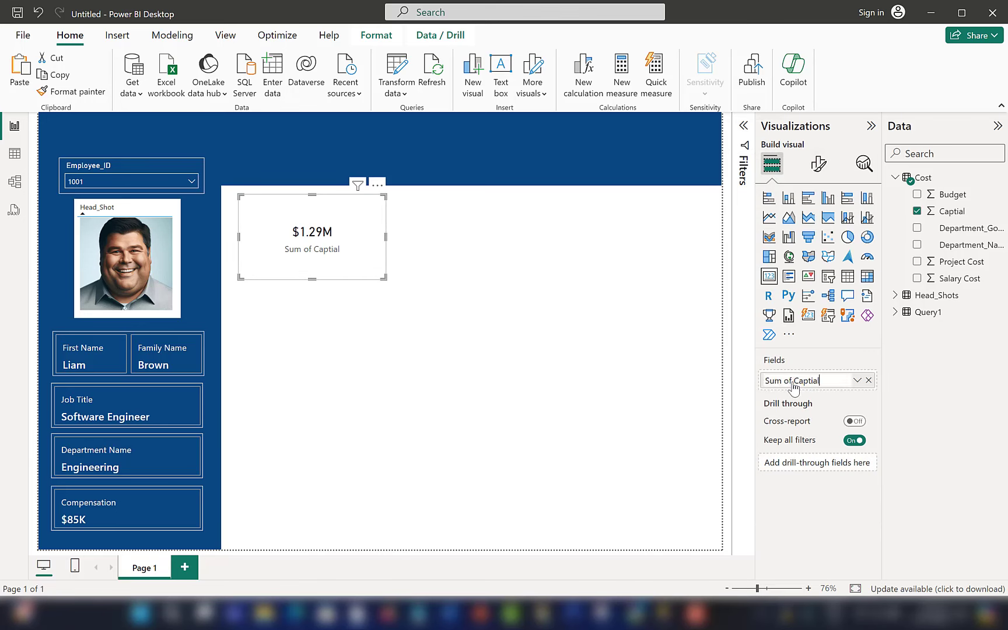
pyautogui.hotkey('ctrl', 'a')
pyautogui.write('Capital')
pyautogui.press('Return')
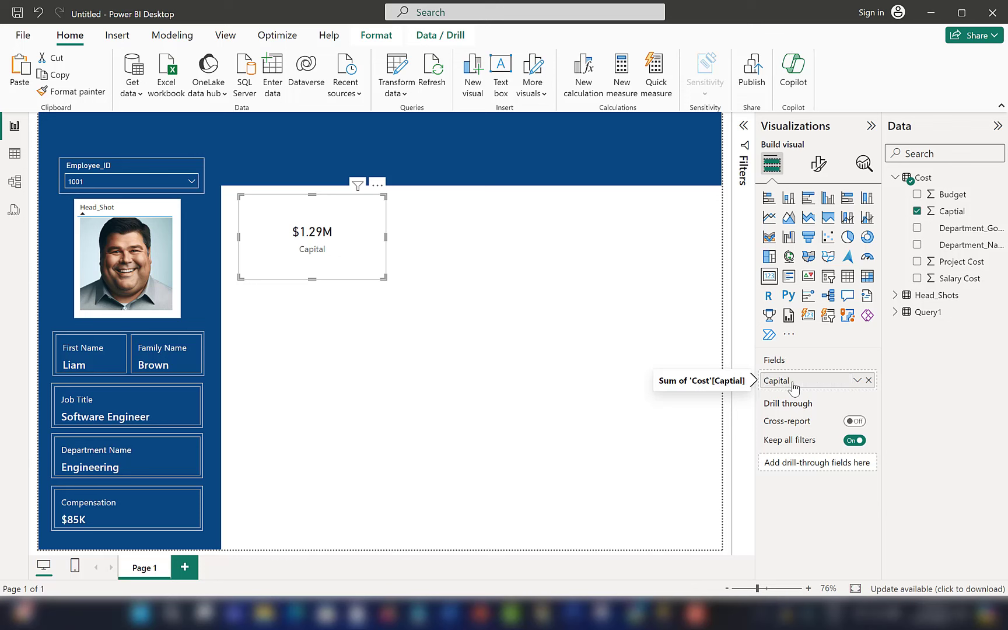
# Reduce the Capital card to a more compact frame near the upper-left corner of the white area
pyautogui.moveTo(350, 279); pyautogui.dragTo(344, 279)
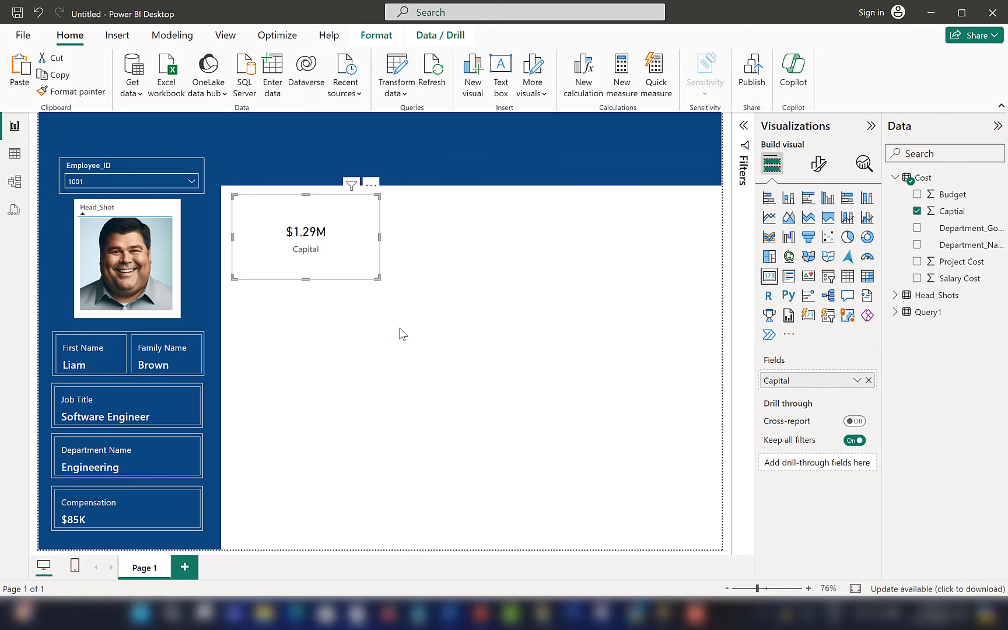
pyautogui.click(517, 300)
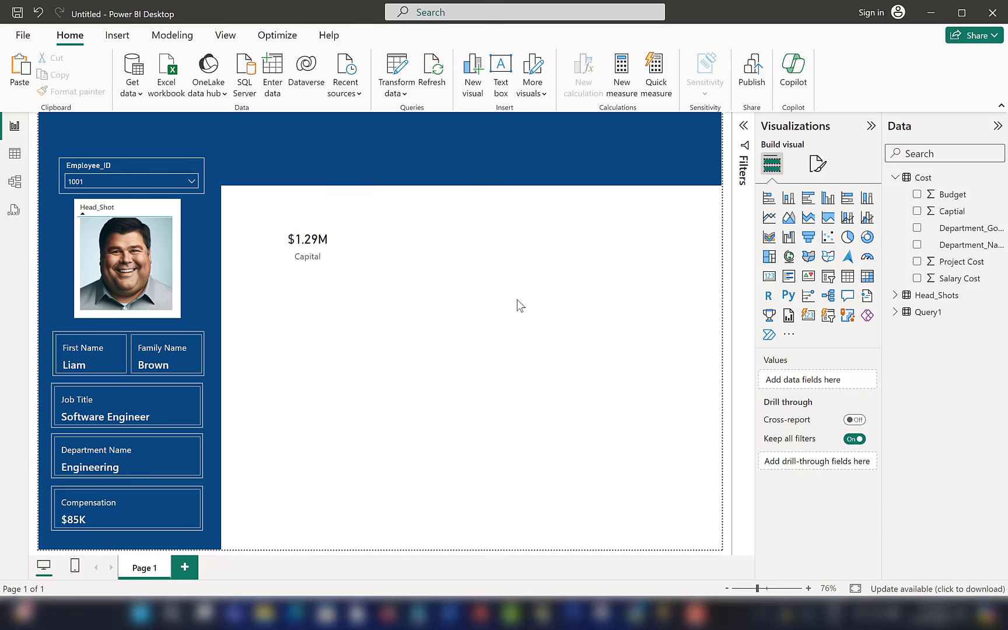
pyautogui.click(283, 242)
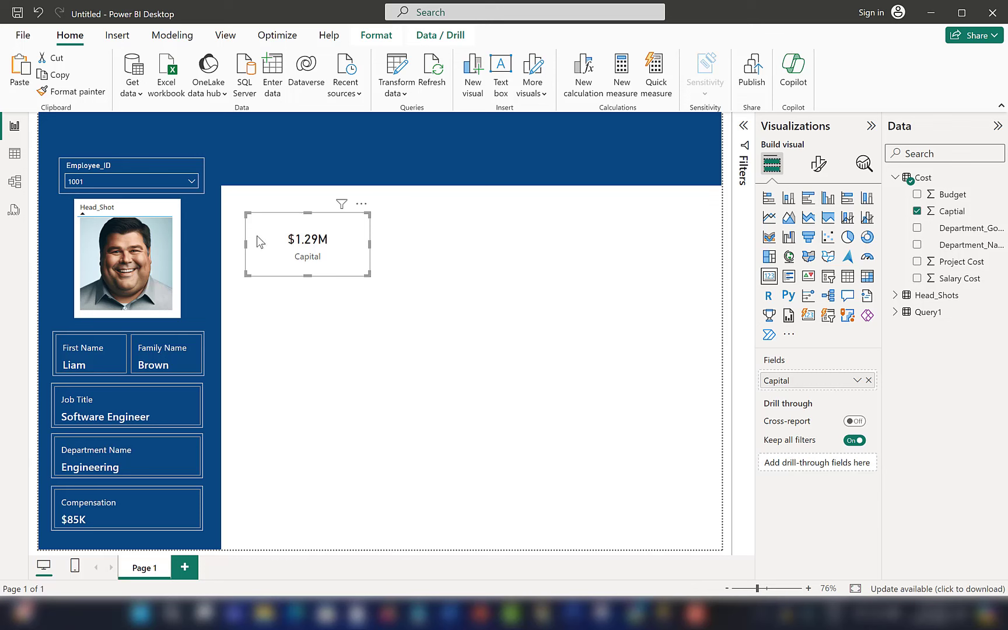
pyautogui.moveTo(245, 216); pyautogui.dragTo(257, 219)
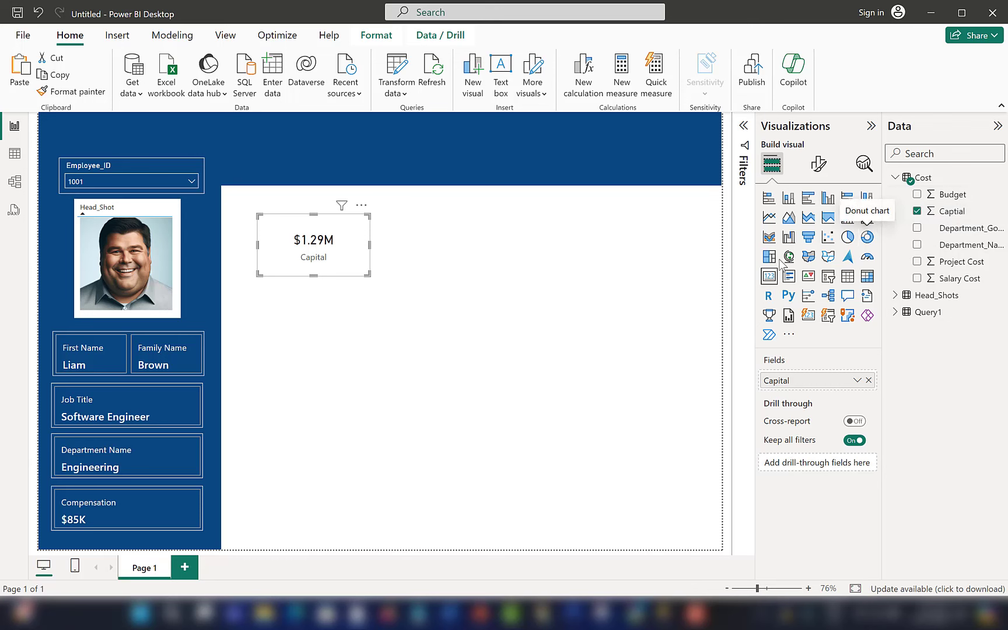
pyautogui.click(868, 237)
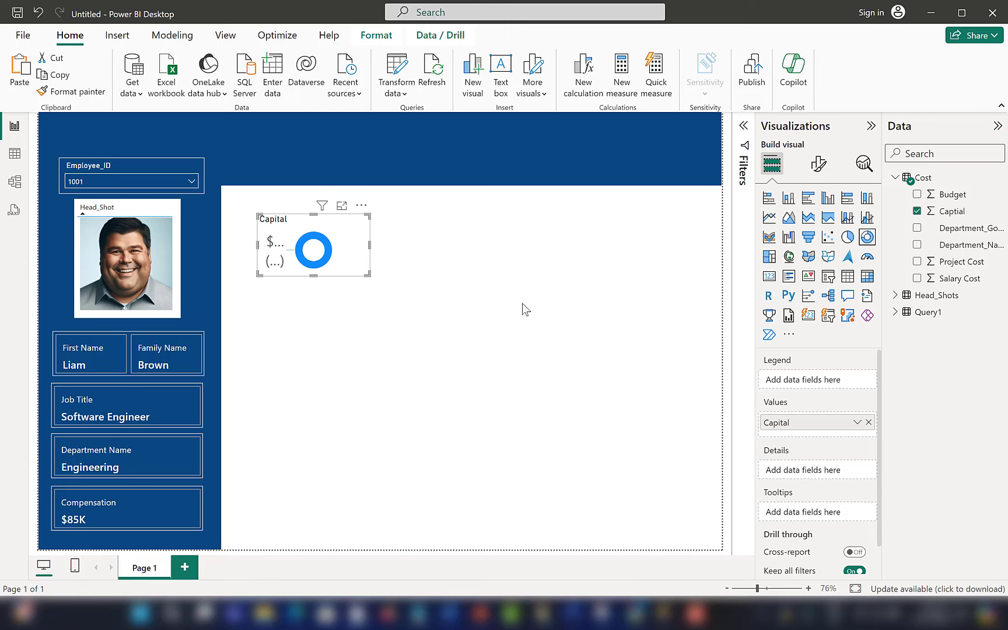
pyautogui.hotkey('ctrl', 'z')
pyautogui.click(588, 305)
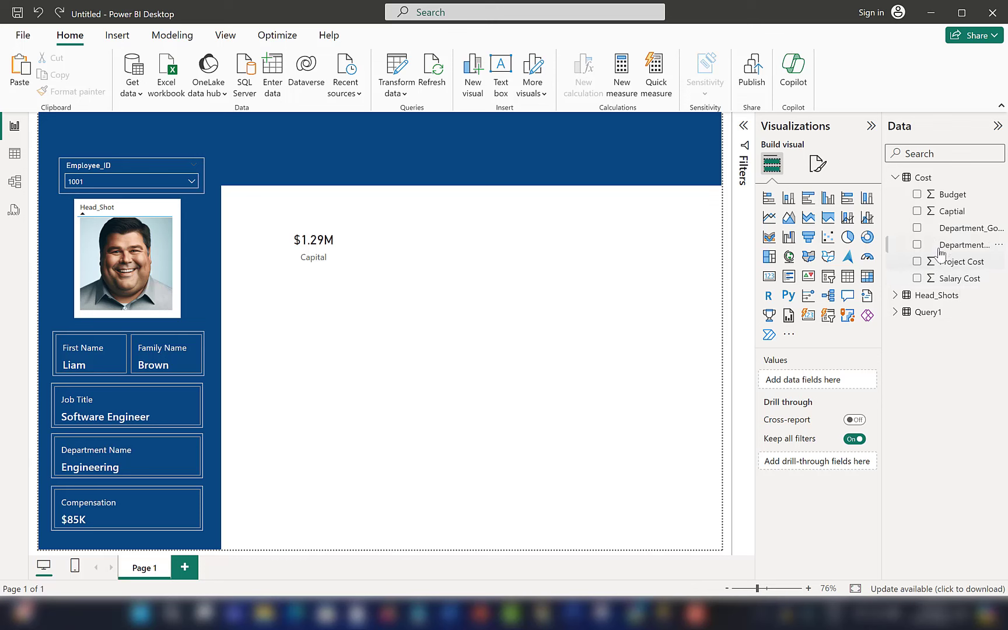
# Build a donut chart of Project Cost by Department_Name below the Capital card, enlarge it widthwise, and turn off its legend
pyautogui.click(917, 245)
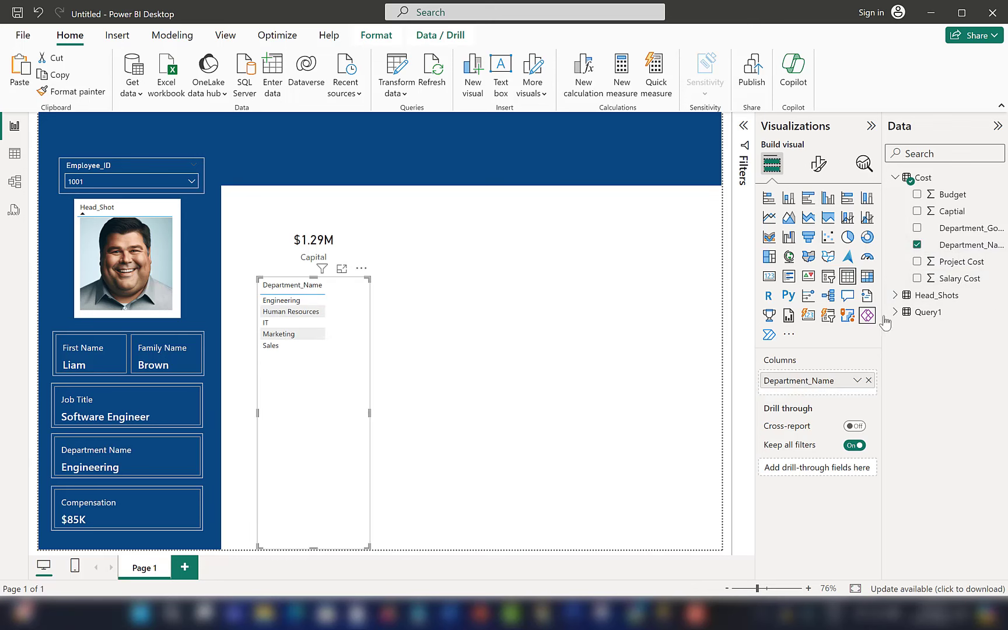
pyautogui.click(917, 262)
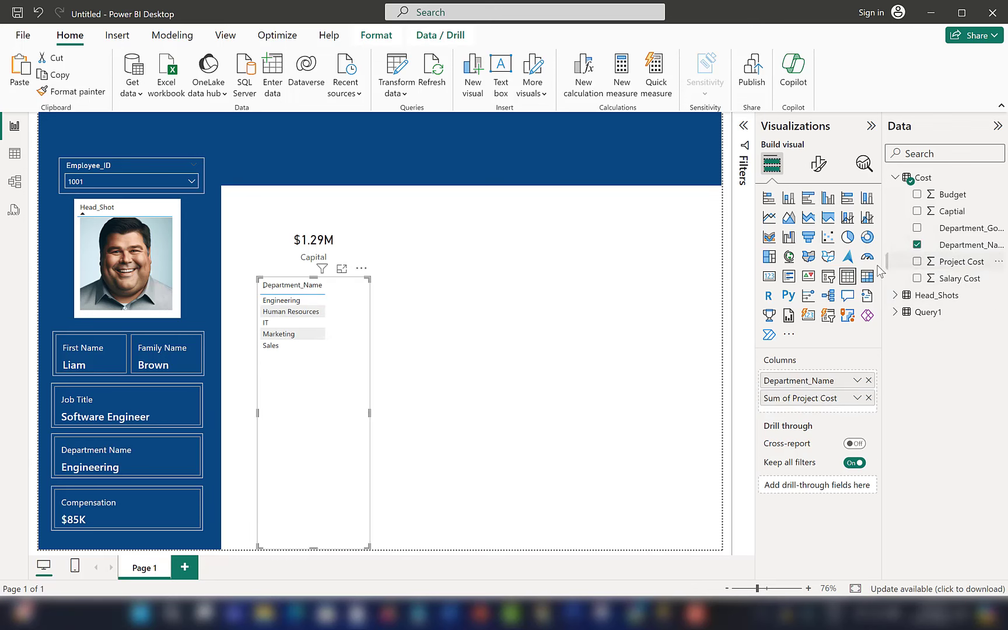
pyautogui.moveTo(368, 548); pyautogui.dragTo(449, 373)
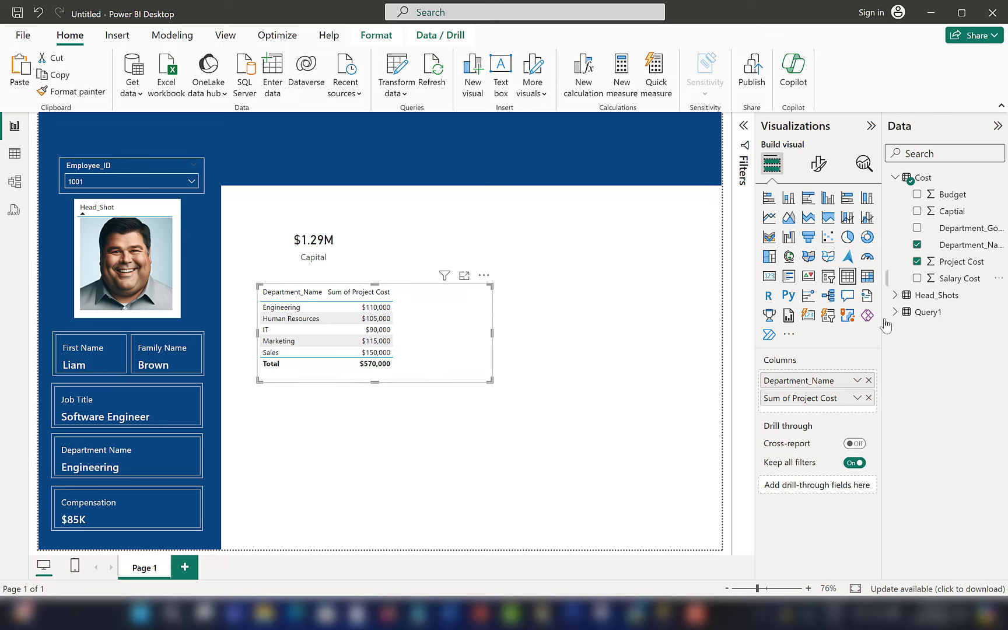
pyautogui.click(872, 239)
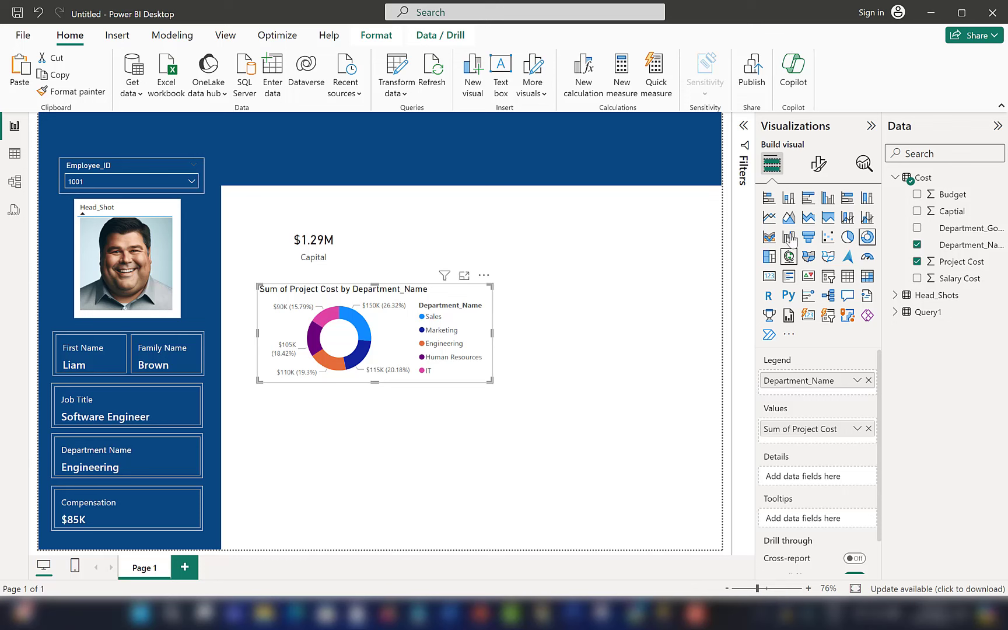
pyautogui.click(818, 166)
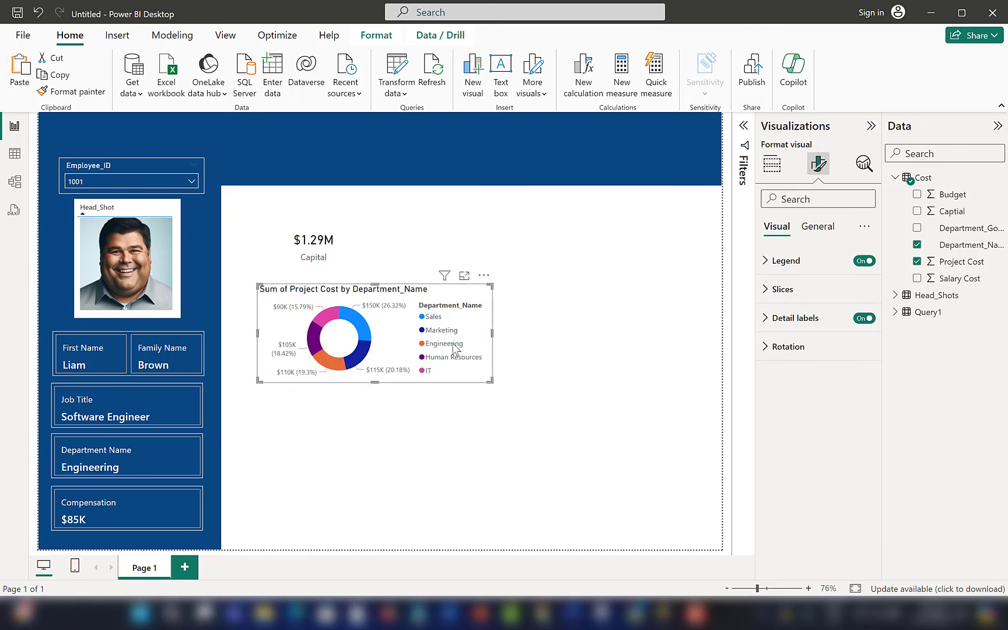
pyautogui.click(864, 261)
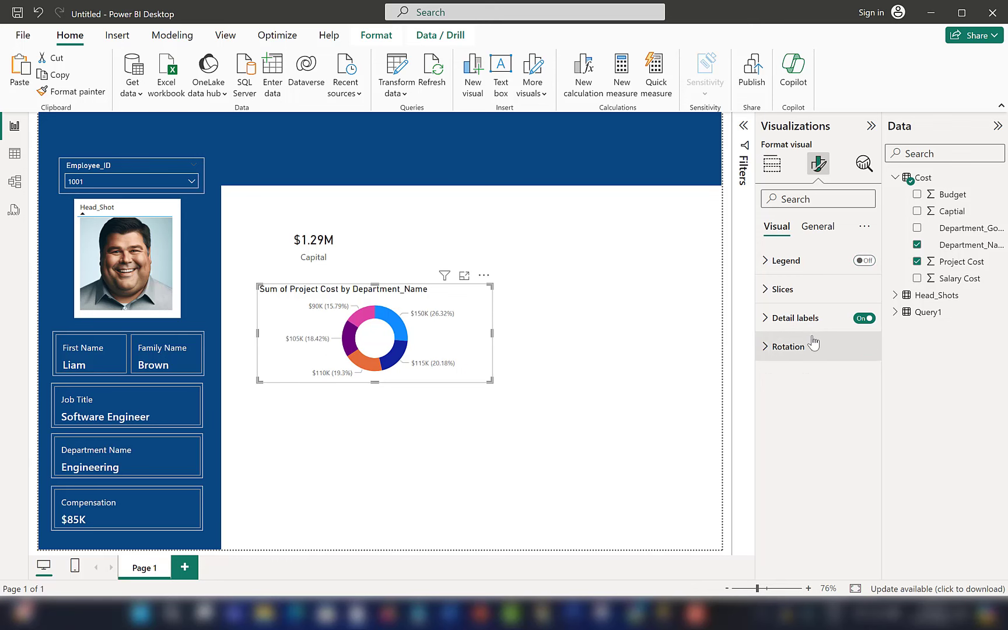
# Recolour the donut slices: Engineering to Theme color 1, 20% lighter (#41a4ff), Human Resources to light blue, and IT to grey
pyautogui.click(814, 289)
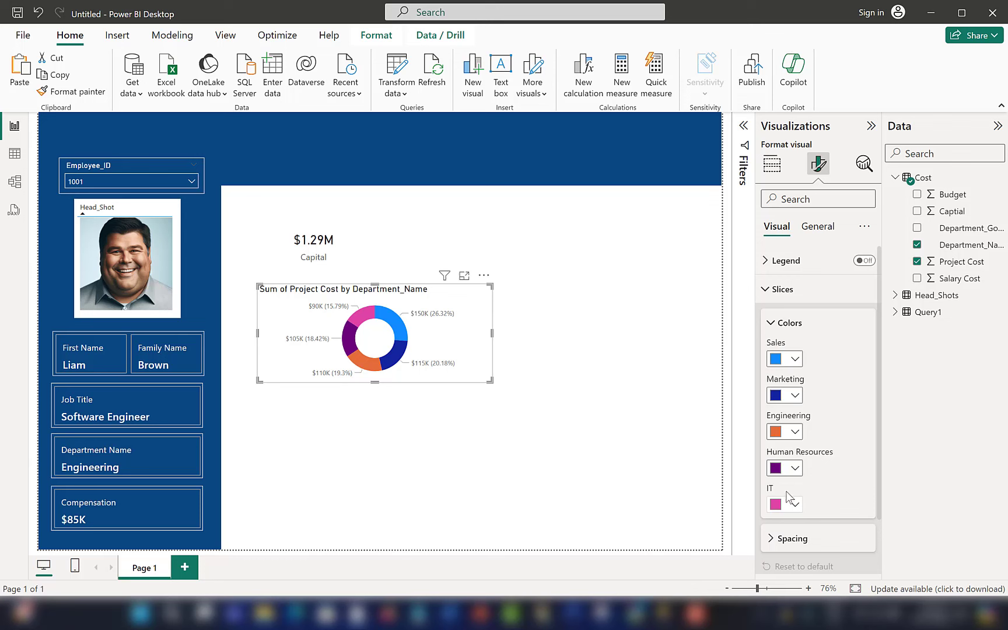
pyautogui.click(794, 432)
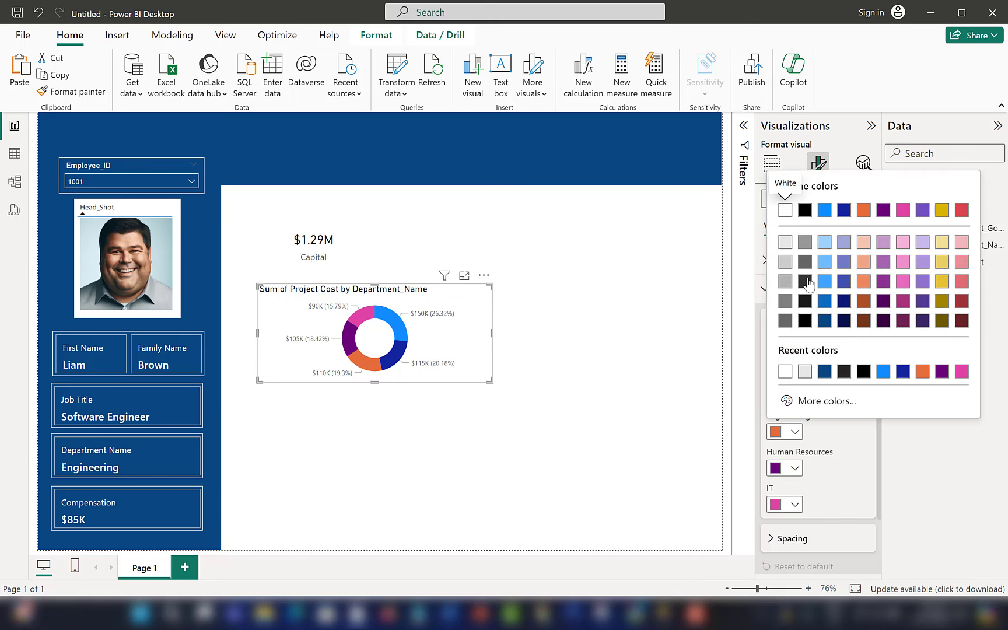
pyautogui.click(824, 241)
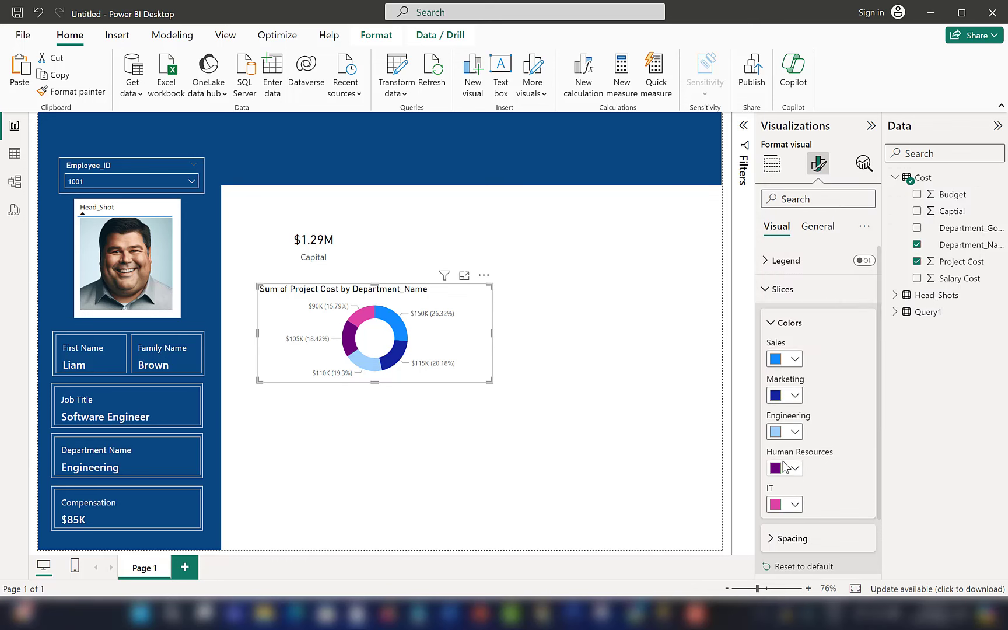
pyautogui.click(795, 505)
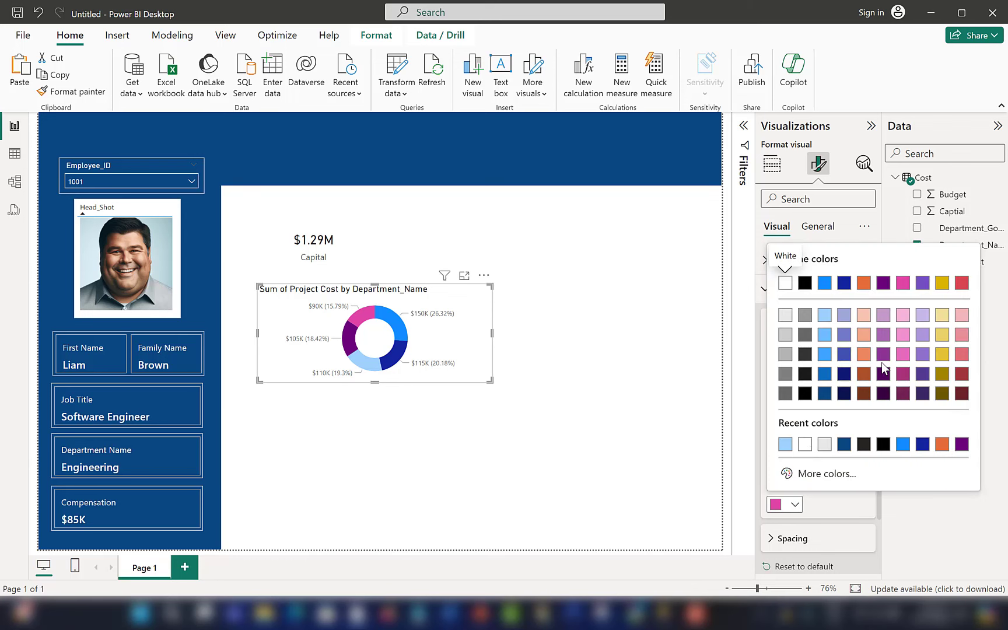
pyautogui.click(786, 355)
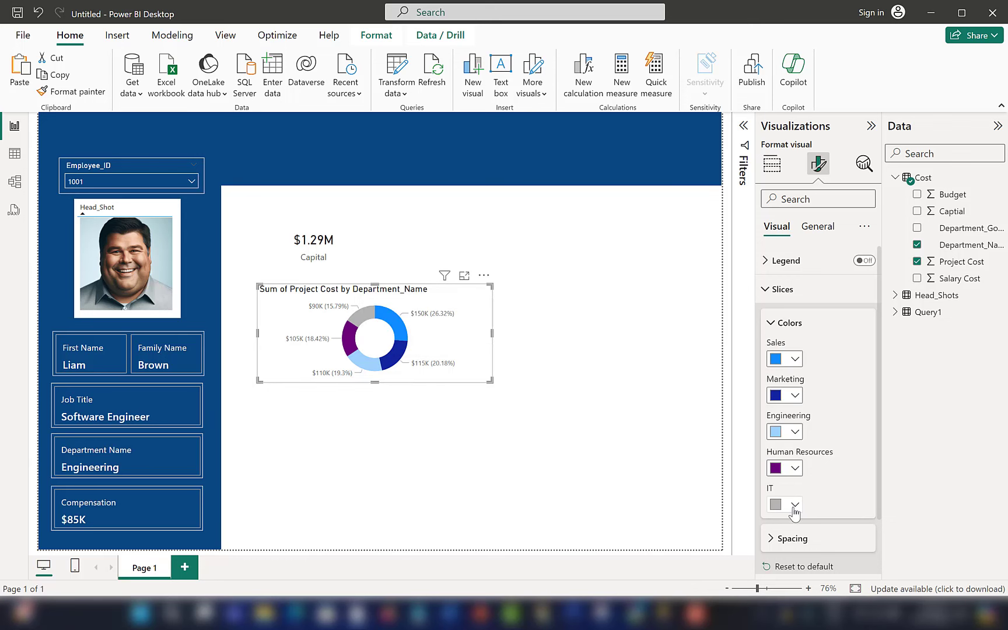
pyautogui.click(795, 468)
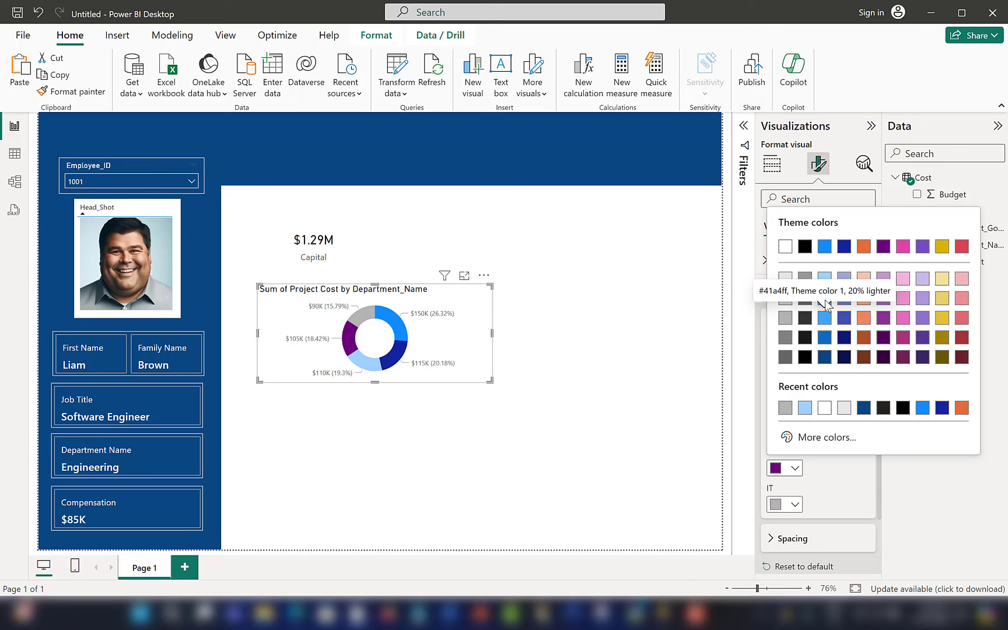
pyautogui.click(829, 280)
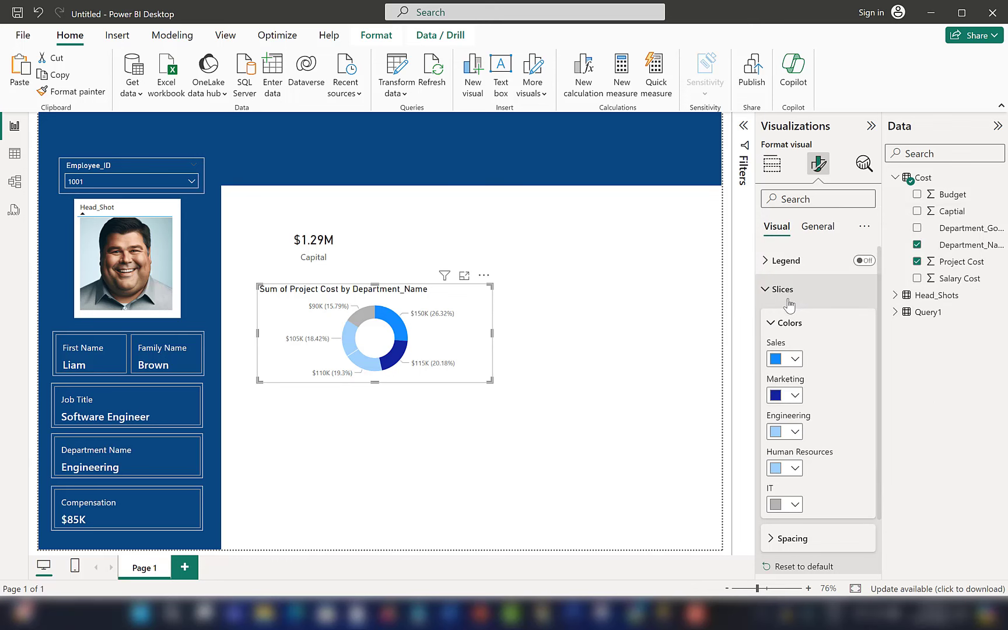
pyautogui.click(795, 432)
pyautogui.click(825, 282)
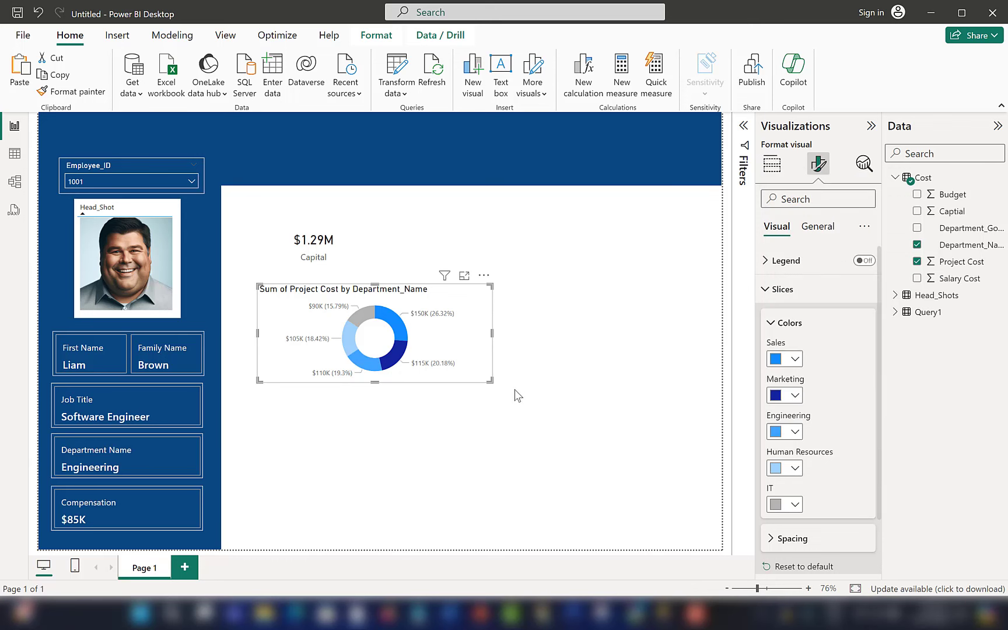
pyautogui.click(818, 227)
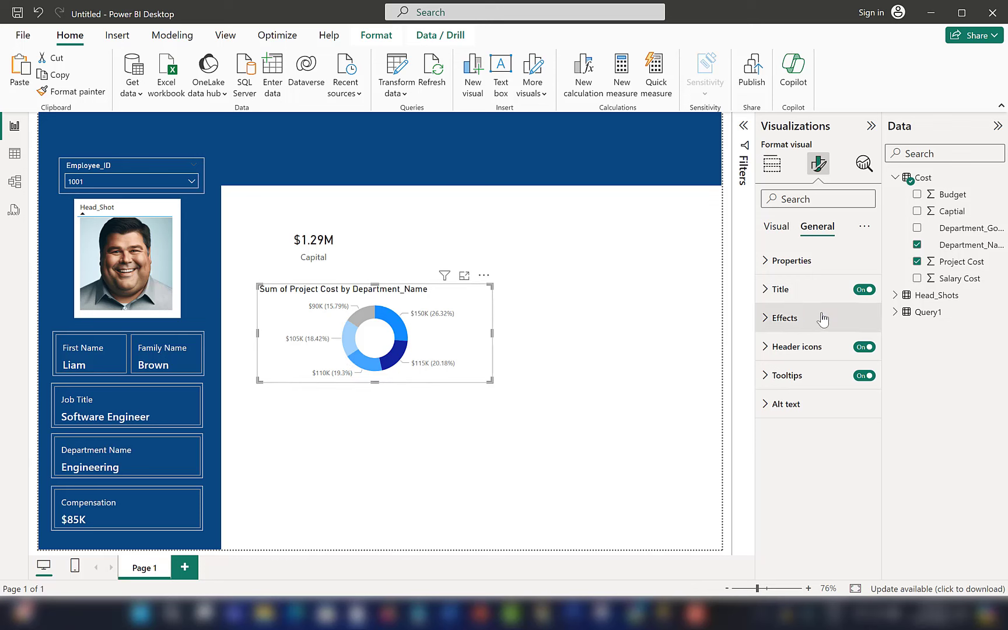
pyautogui.click(780, 233)
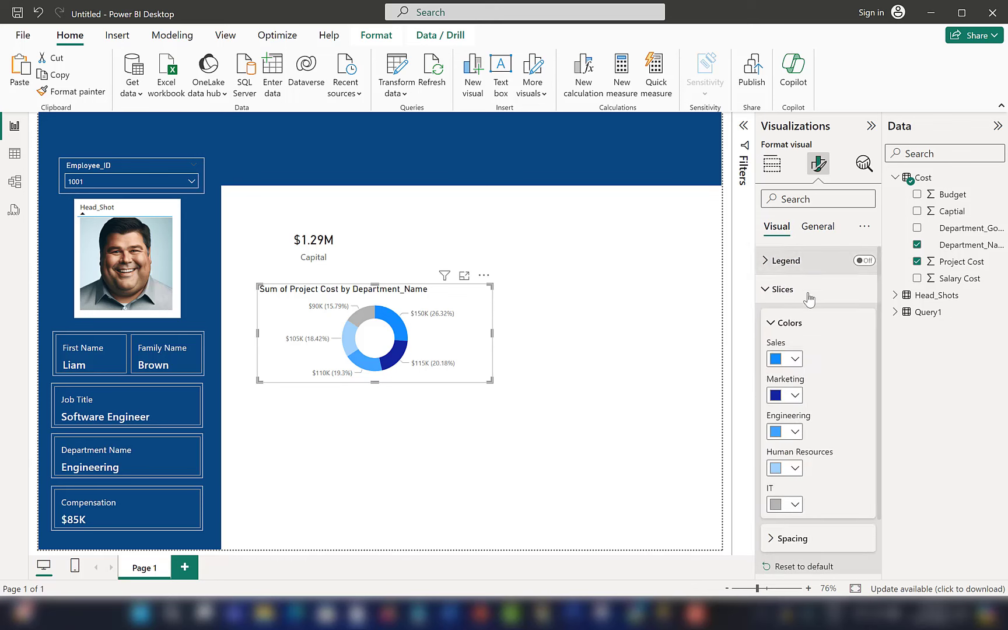
pyautogui.click(767, 295)
pyautogui.click(766, 296)
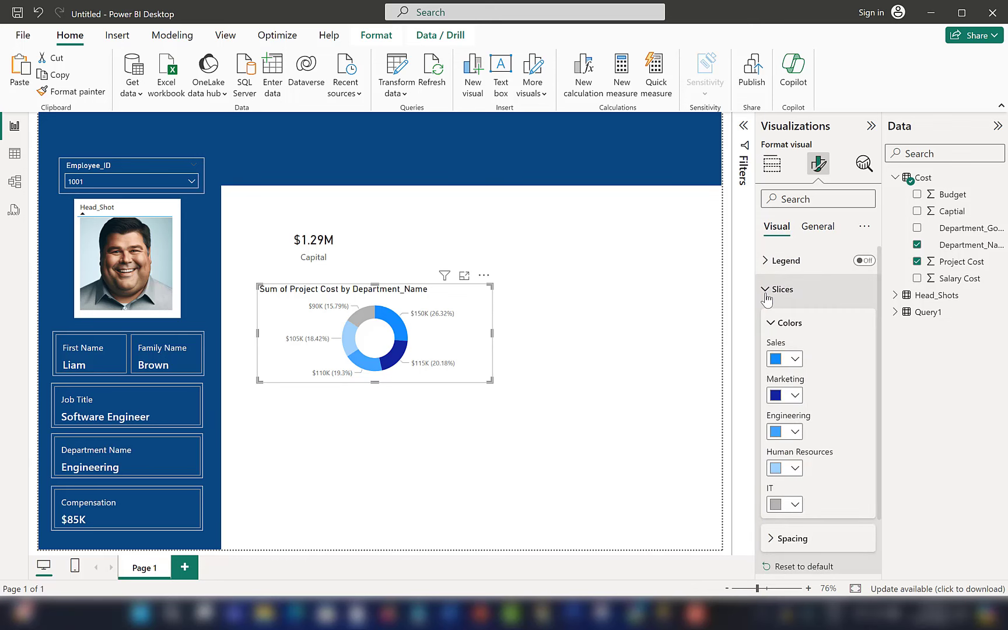
pyautogui.click(766, 295)
pyautogui.click(766, 294)
# Thin the donut ring by setting the slices' inner radius to 84 %
pyautogui.scroll(-2, 816, 429)
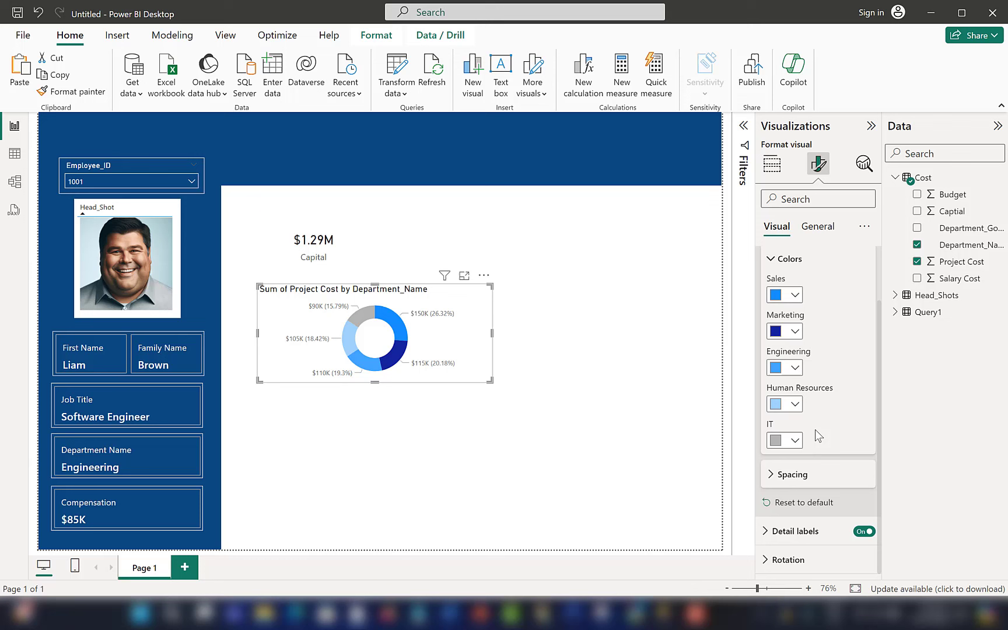
pyautogui.click(792, 474)
pyautogui.scroll(-1, 819, 461)
pyautogui.moveTo(845, 472); pyautogui.dragTo(857, 471)
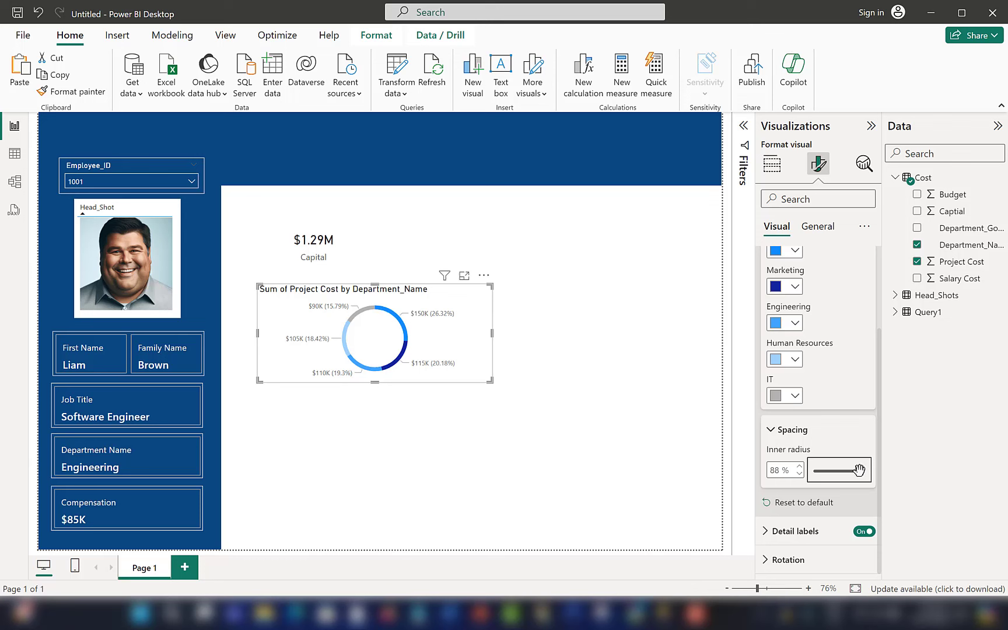
pyautogui.moveTo(860, 477); pyautogui.dragTo(859, 474)
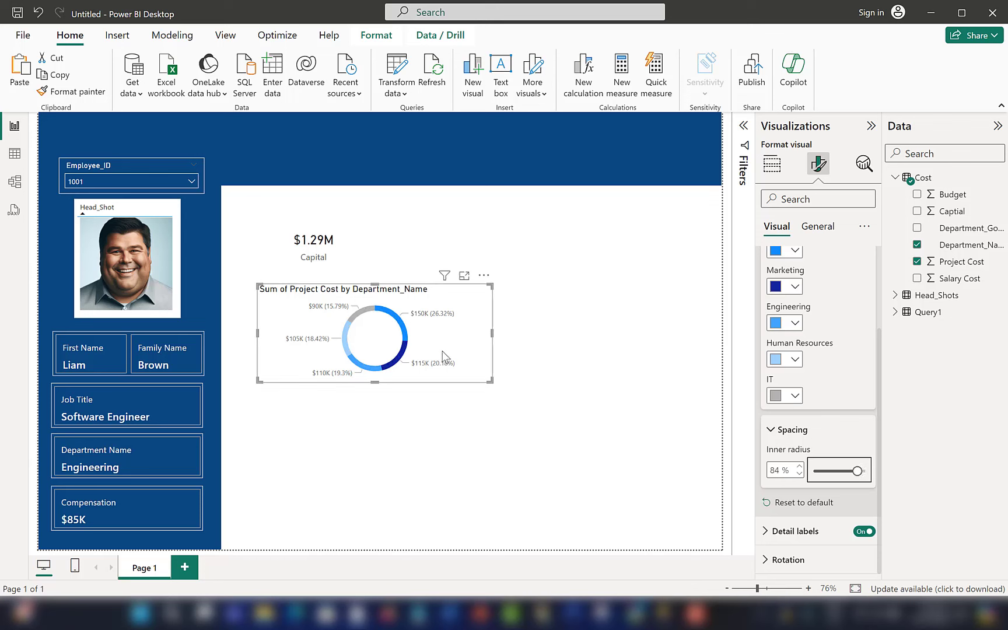
# Shift the donut chart slightly up beneath the Capital card and turn off its background
pyautogui.moveTo(446, 330); pyautogui.dragTo(466, 336)
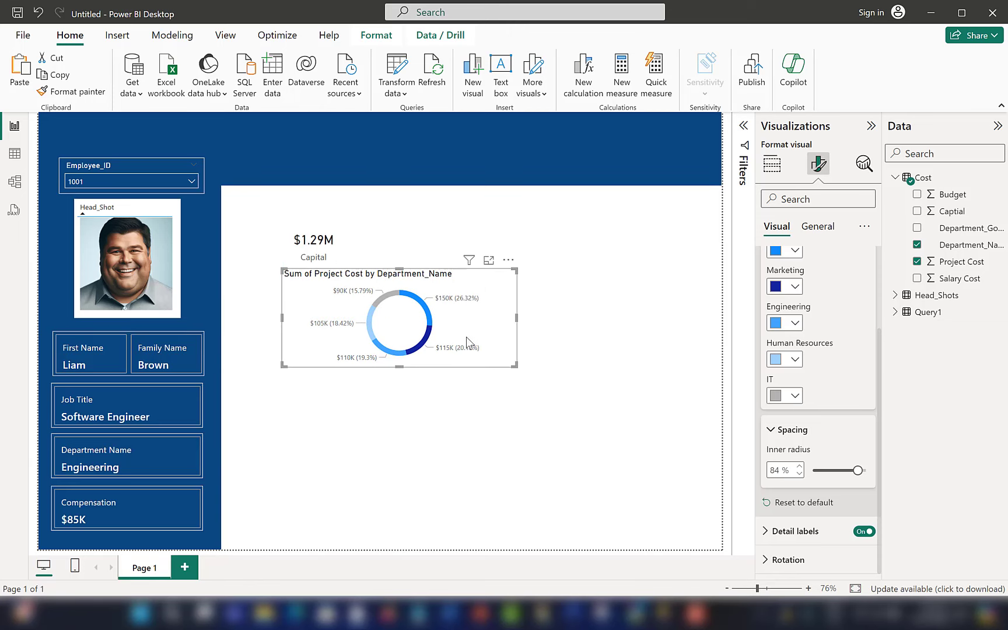
pyautogui.scroll(5, 822, 533)
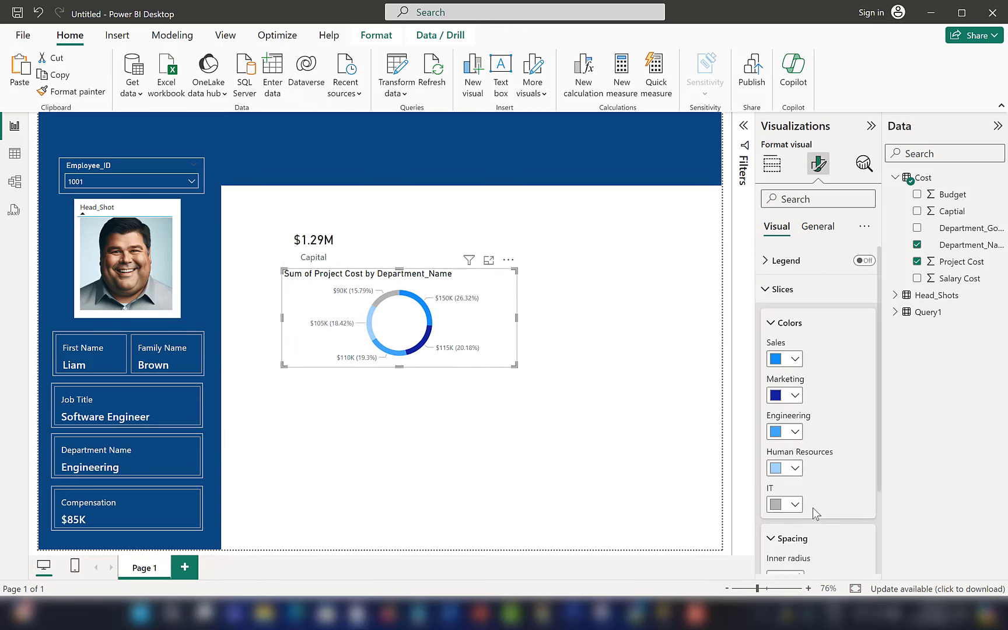
pyautogui.click(772, 290)
pyautogui.click(817, 227)
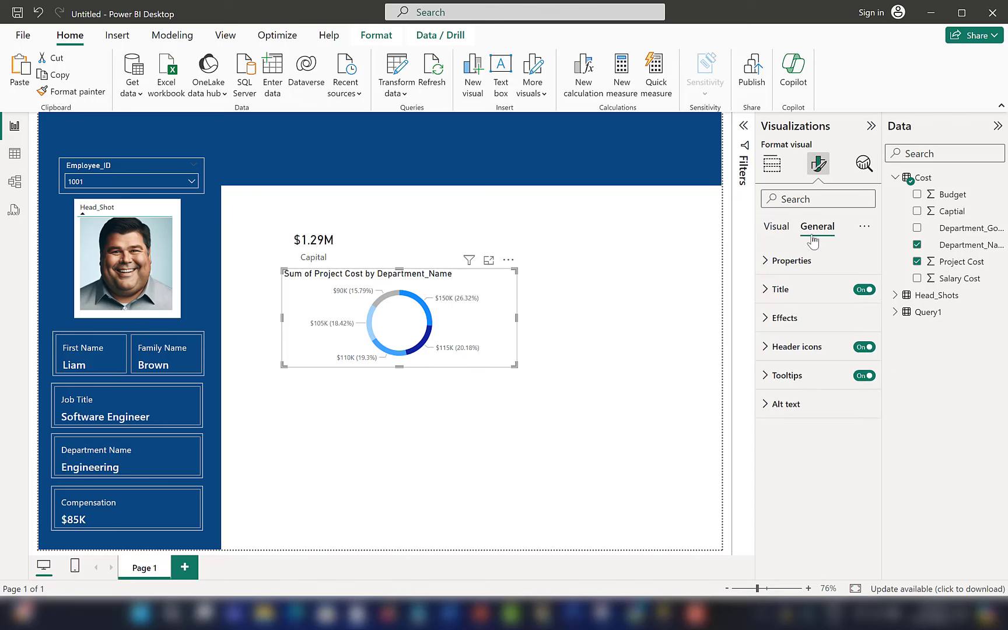
pyautogui.click(787, 318)
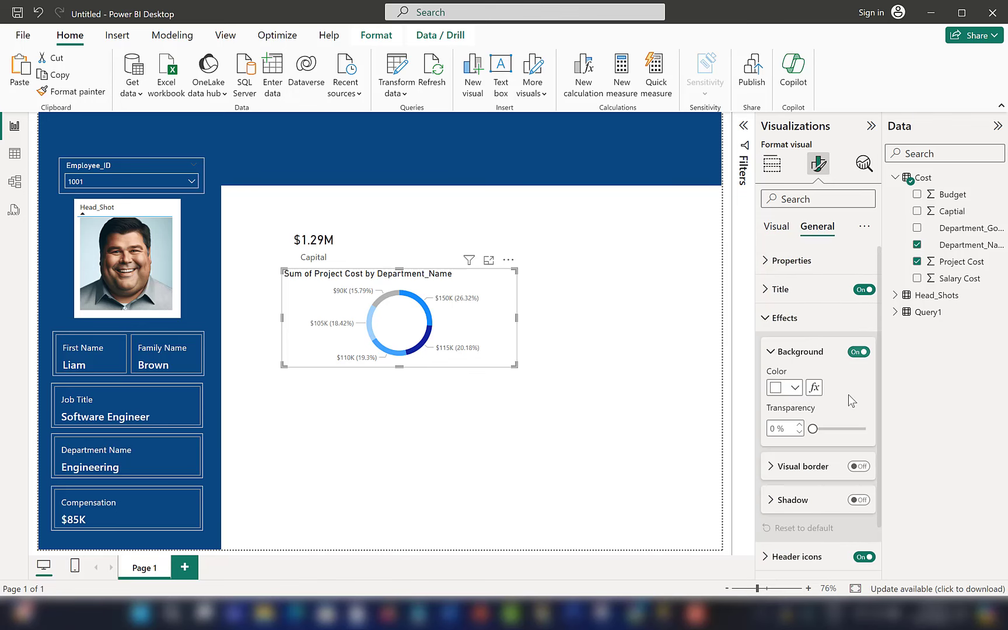
pyautogui.click(859, 352)
# Resize the donut chart and arrange it with the Capital card on the white area so the card sits centred inside the ring
pyautogui.moveTo(505, 346); pyautogui.dragTo(406, 298)
pyautogui.click(453, 350)
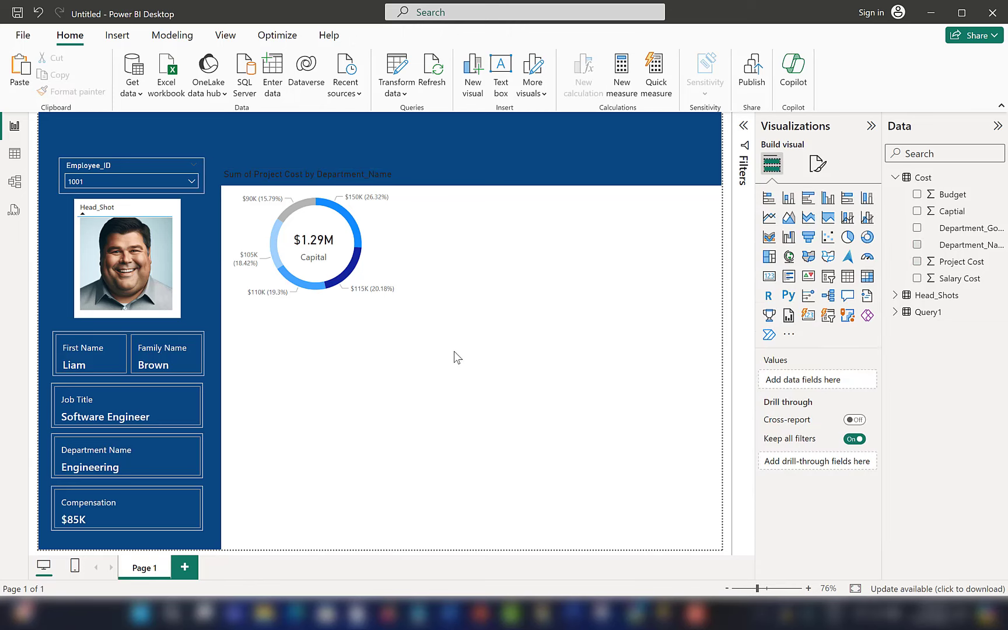
pyautogui.moveTo(367, 282)
pyautogui.mouseDown()
pyautogui.moveTo(369, 310)
pyautogui.moveTo(368, 297)
pyautogui.mouseUp()
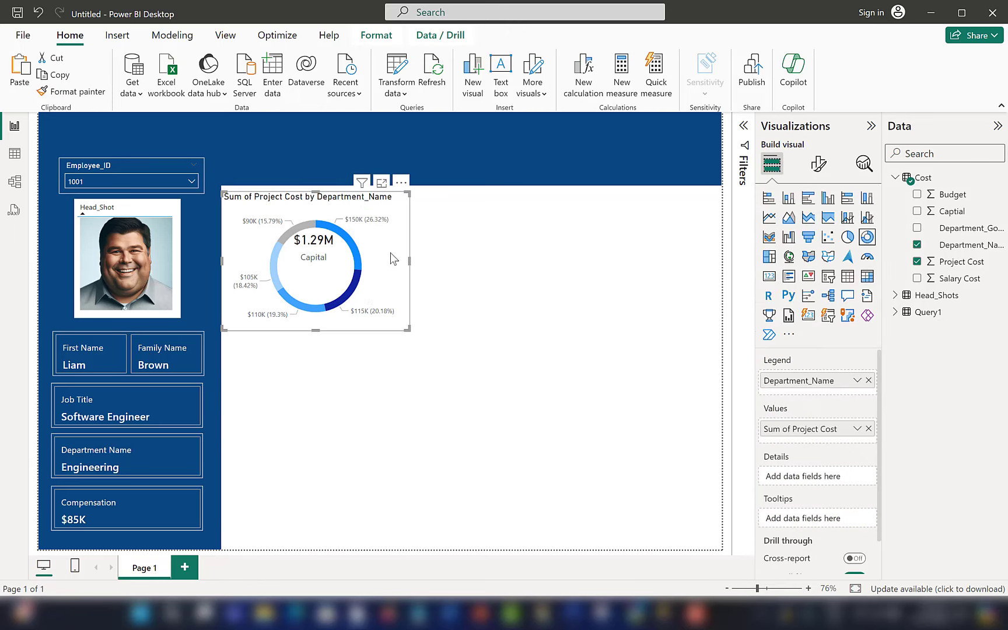
pyautogui.moveTo(394, 259); pyautogui.dragTo(405, 311)
pyautogui.moveTo(330, 248); pyautogui.dragTo(330, 283)
pyautogui.moveTo(331, 334); pyautogui.dragTo(312, 295)
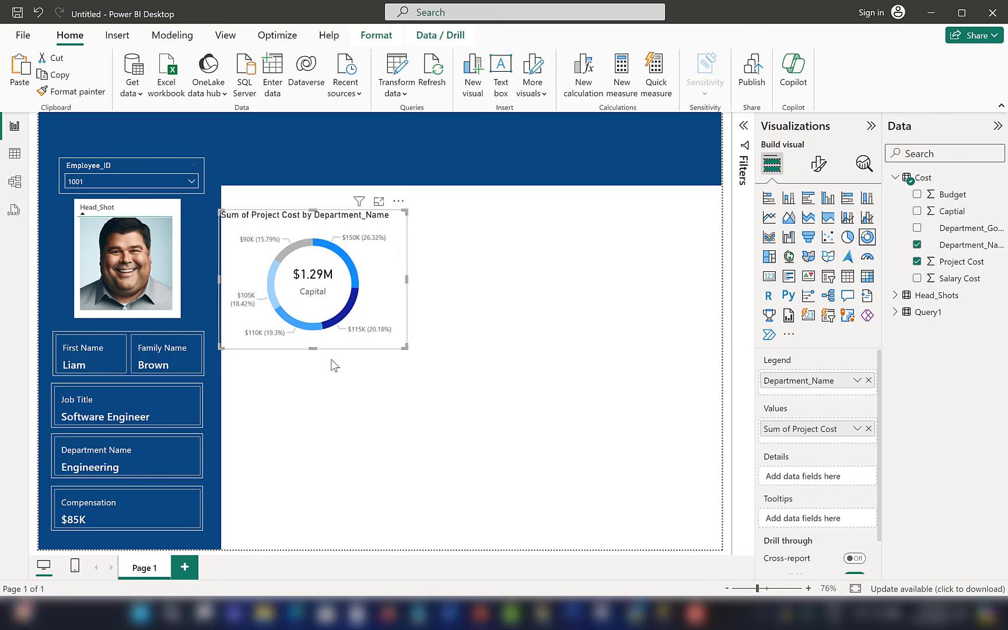
# Send the donut chart to the back, behind the Capital card
pyautogui.click(333, 383)
pyautogui.click(318, 344)
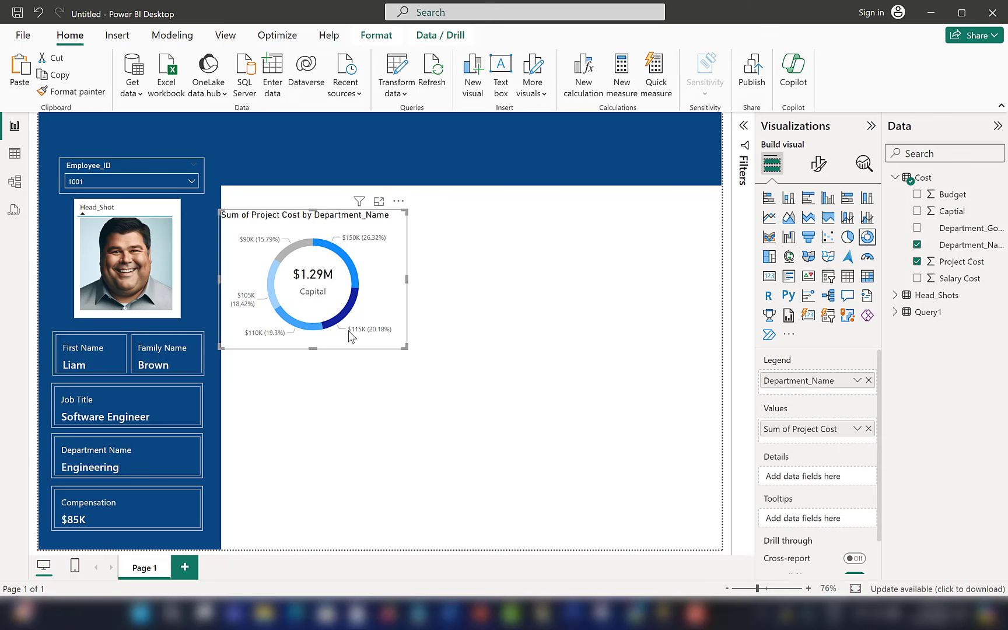
pyautogui.click(377, 35)
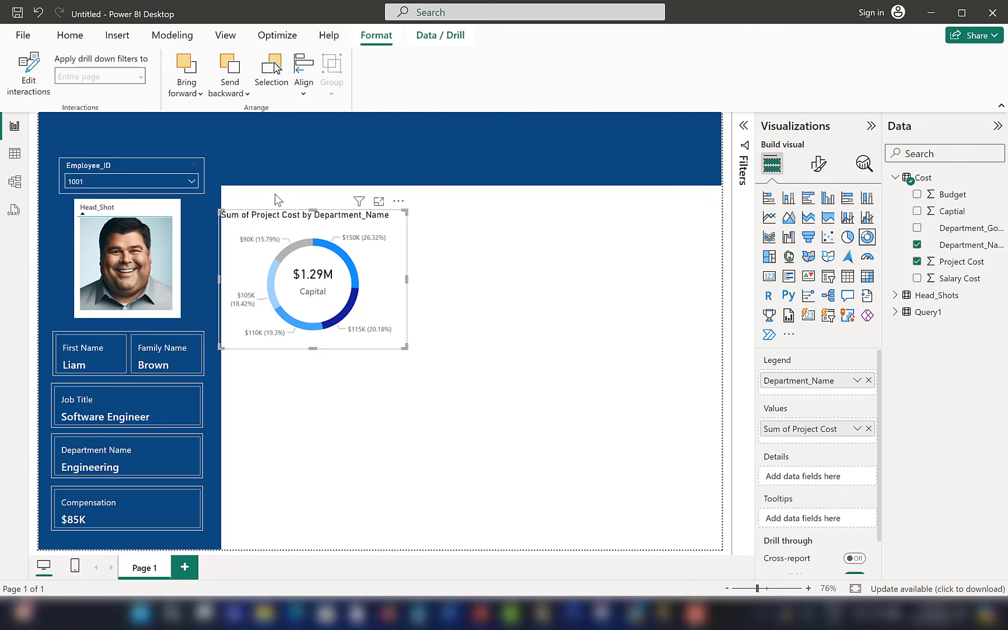
pyautogui.click(191, 95)
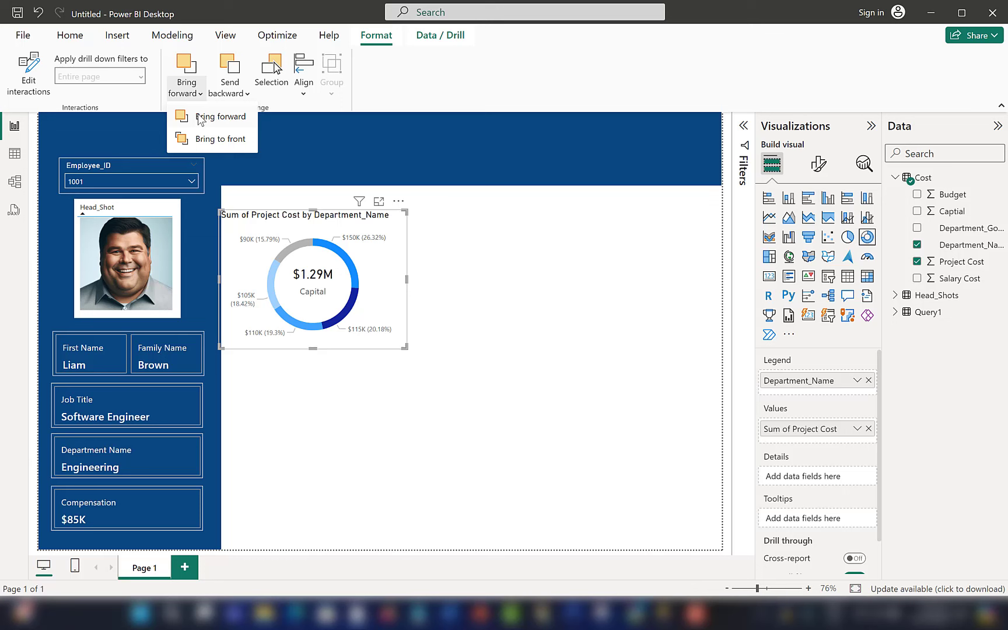
pyautogui.click(226, 89)
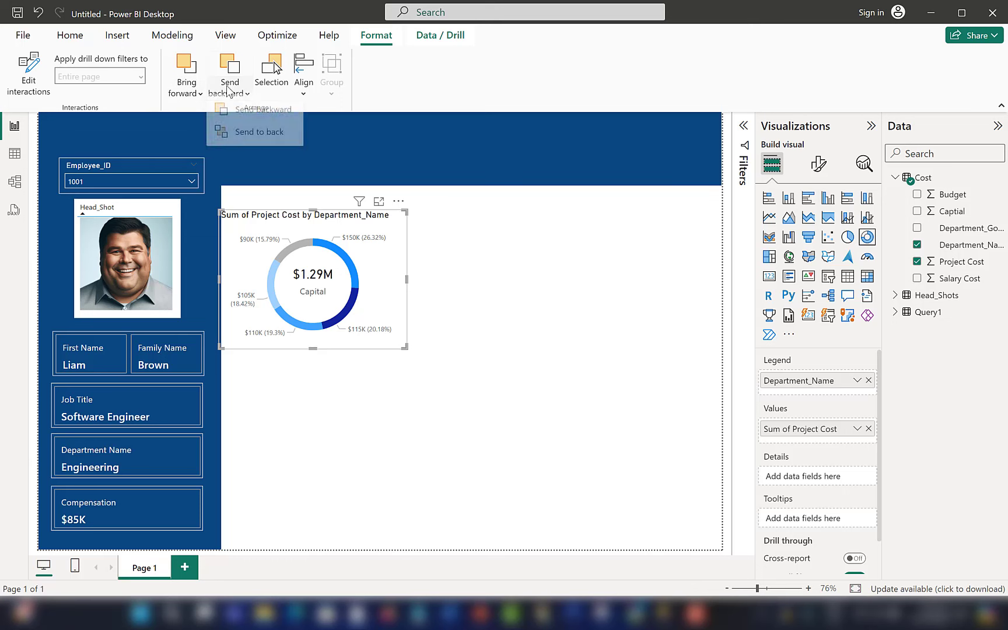
pyautogui.click(229, 91)
pyautogui.click(248, 139)
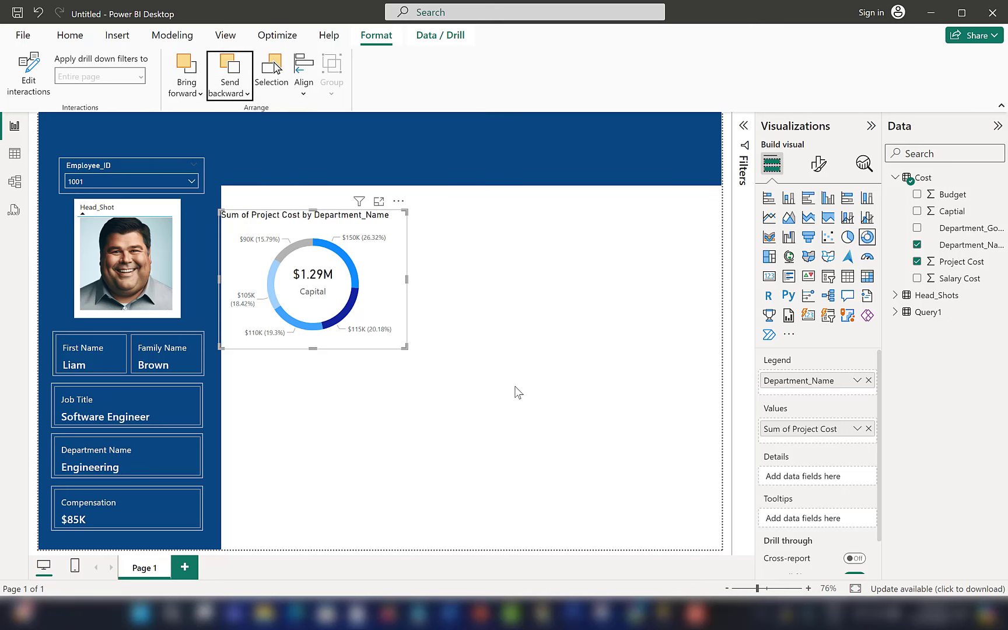
pyautogui.click(449, 365)
# Turn off the Capital card's background and move the card slightly down to centre its text inside the donut ring
pyautogui.click(342, 309)
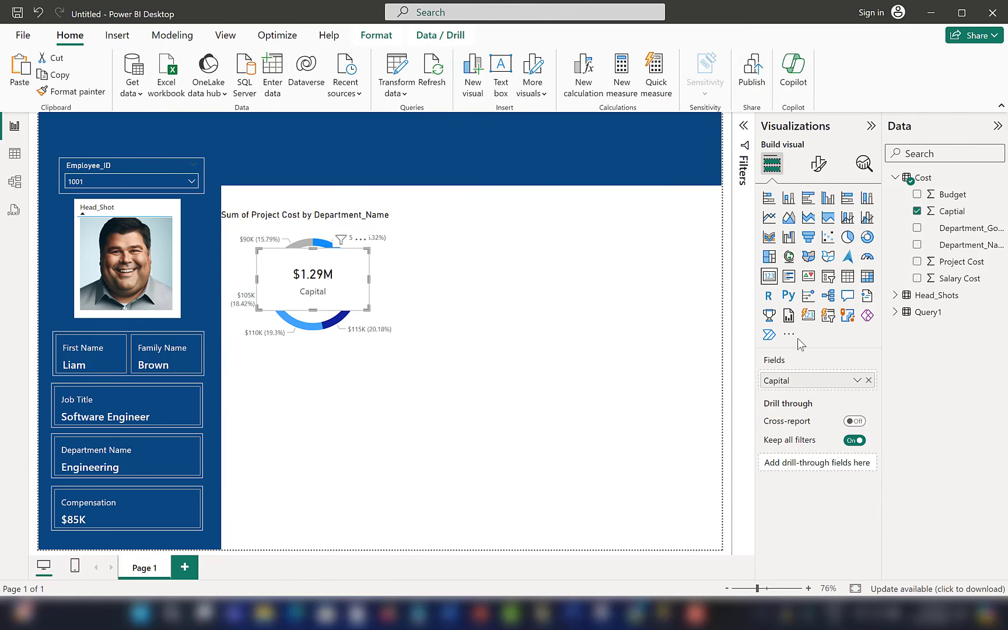
pyautogui.click(818, 163)
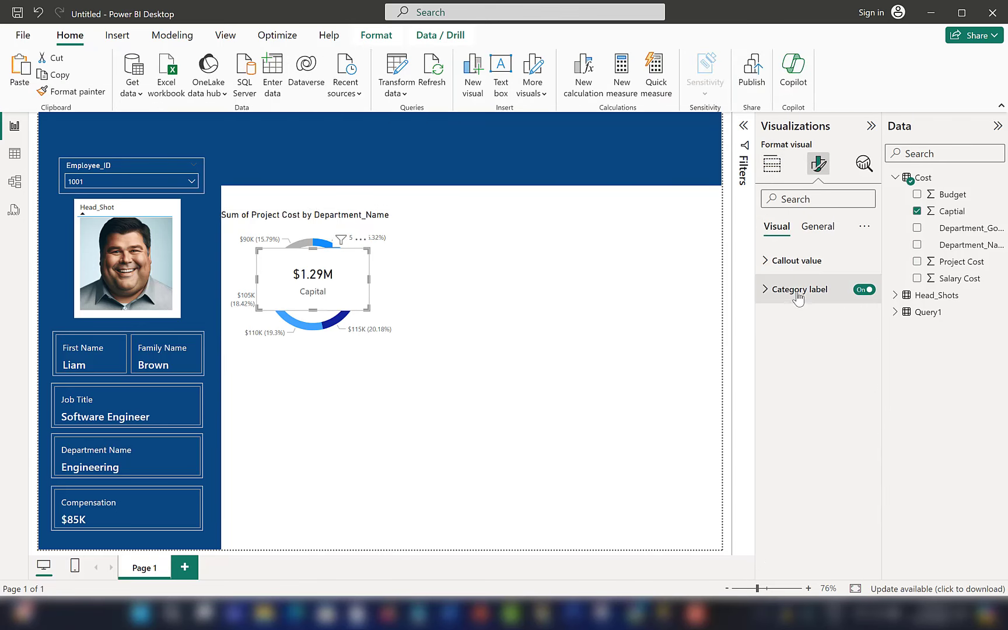
pyautogui.click(817, 227)
pyautogui.click(834, 318)
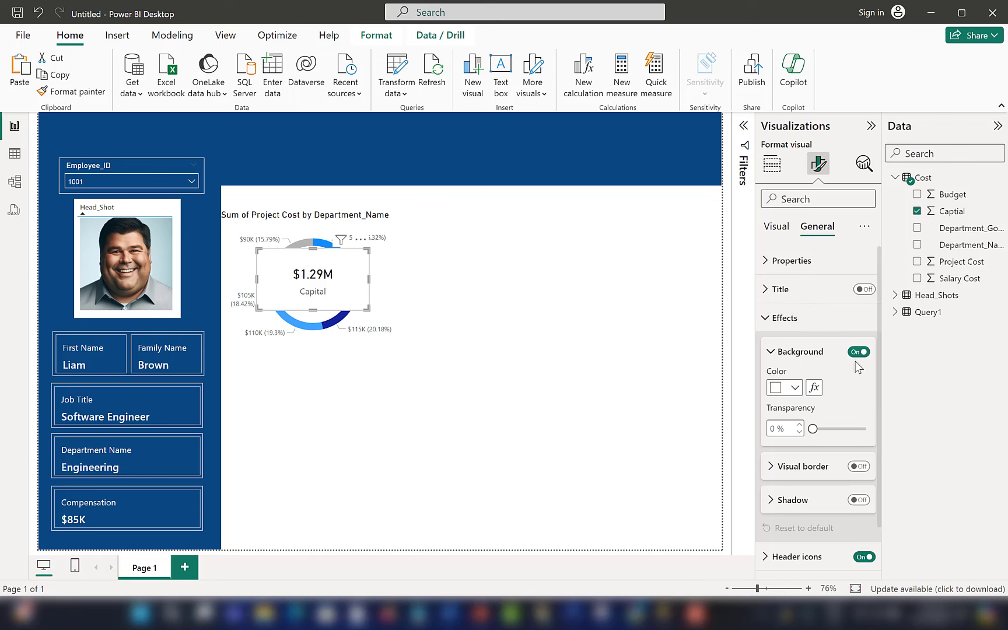
pyautogui.click(858, 351)
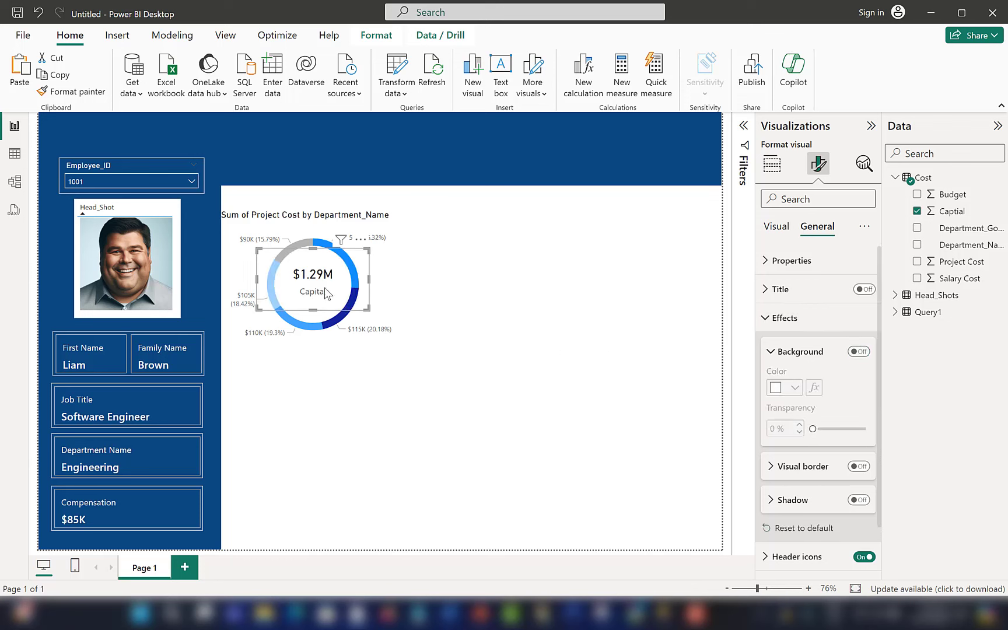
pyautogui.moveTo(329, 300); pyautogui.dragTo(329, 301)
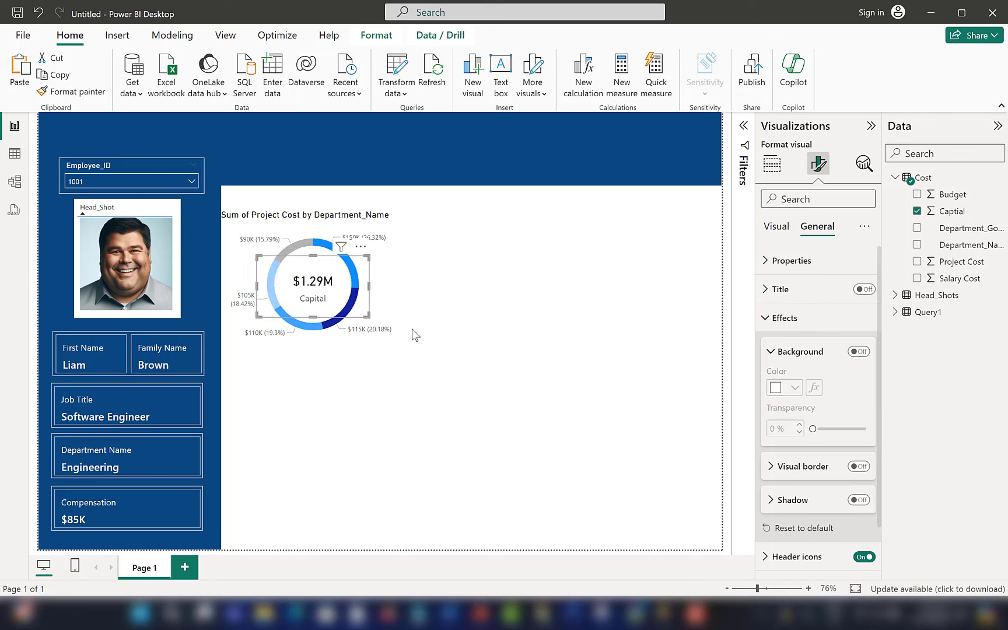
pyautogui.click(405, 390)
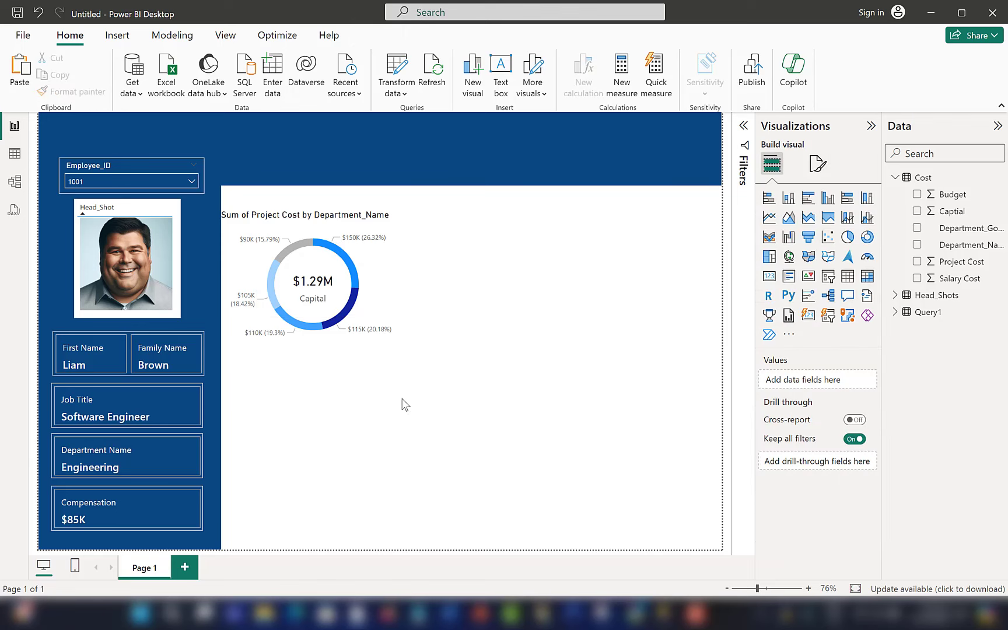
# Change the donut chart's title text to "Project Distribution"
pyautogui.click(315, 231)
pyautogui.click(818, 163)
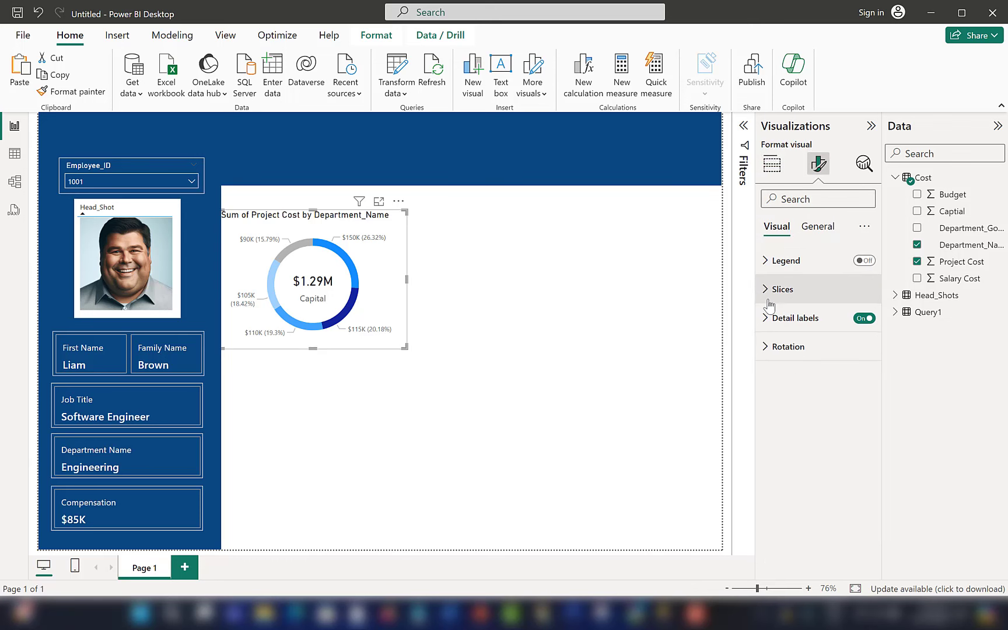
pyautogui.click(814, 227)
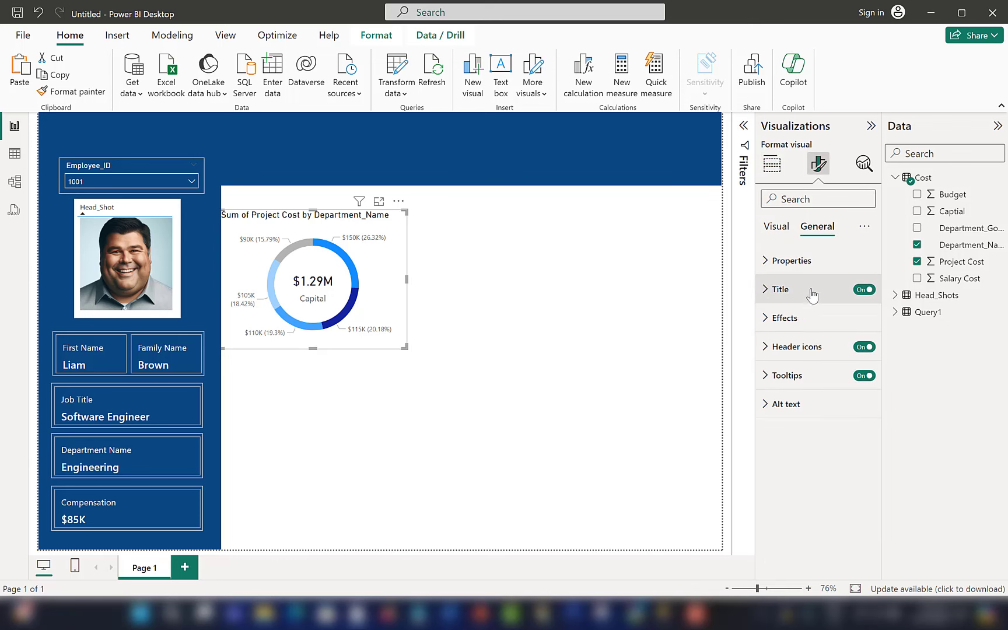
pyautogui.click(806, 292)
pyautogui.tripleClick(801, 360)
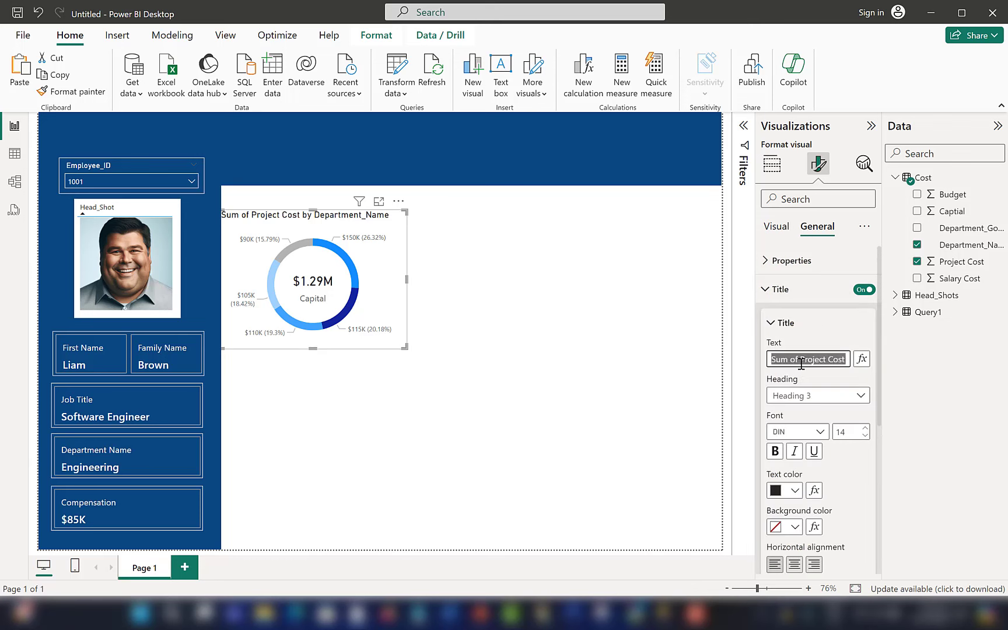
pyautogui.write('Project Distribution')
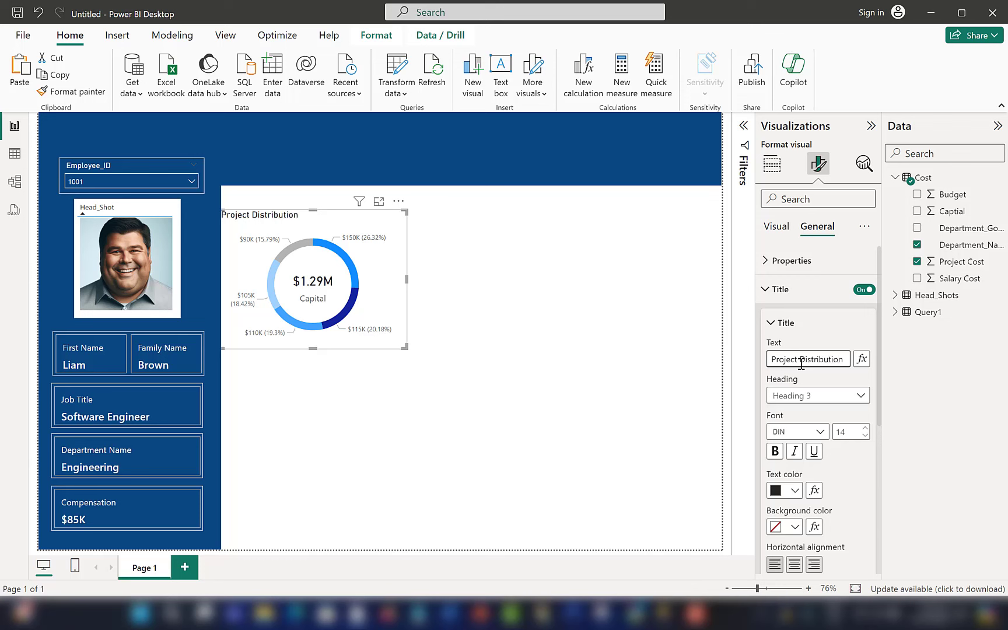
# Set the donut chart title to a bold Segoe UI font at size 11
pyautogui.click(796, 433)
pyautogui.scroll(-5, 800, 362)
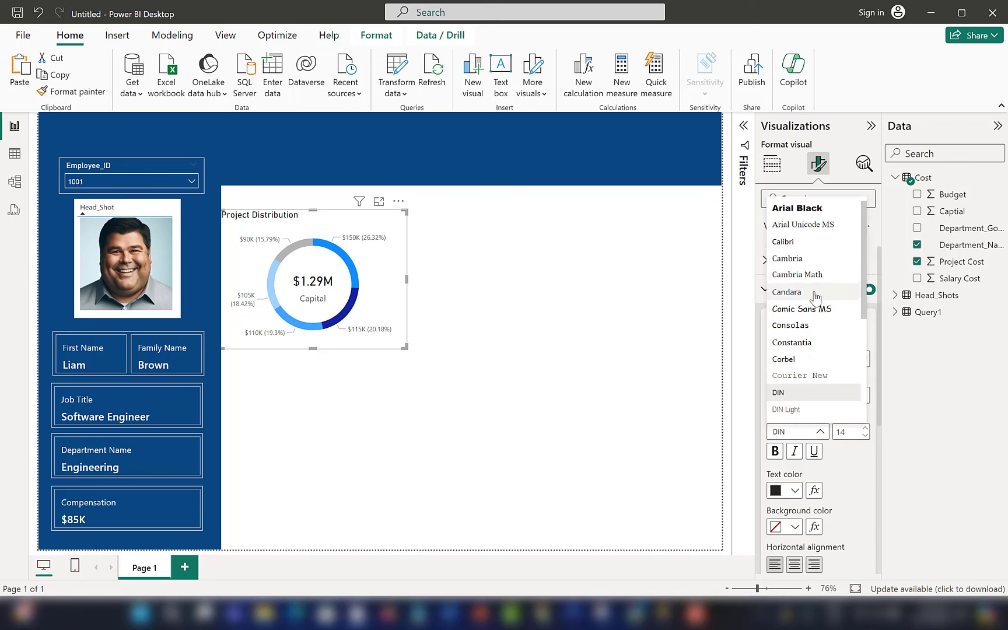
pyautogui.click(815, 325)
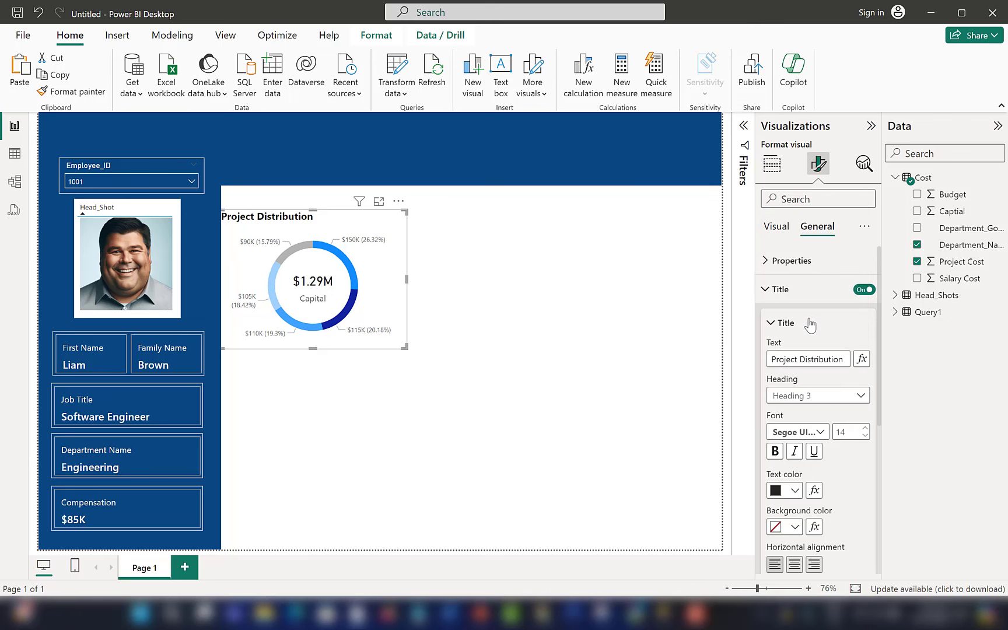
pyautogui.click(865, 438)
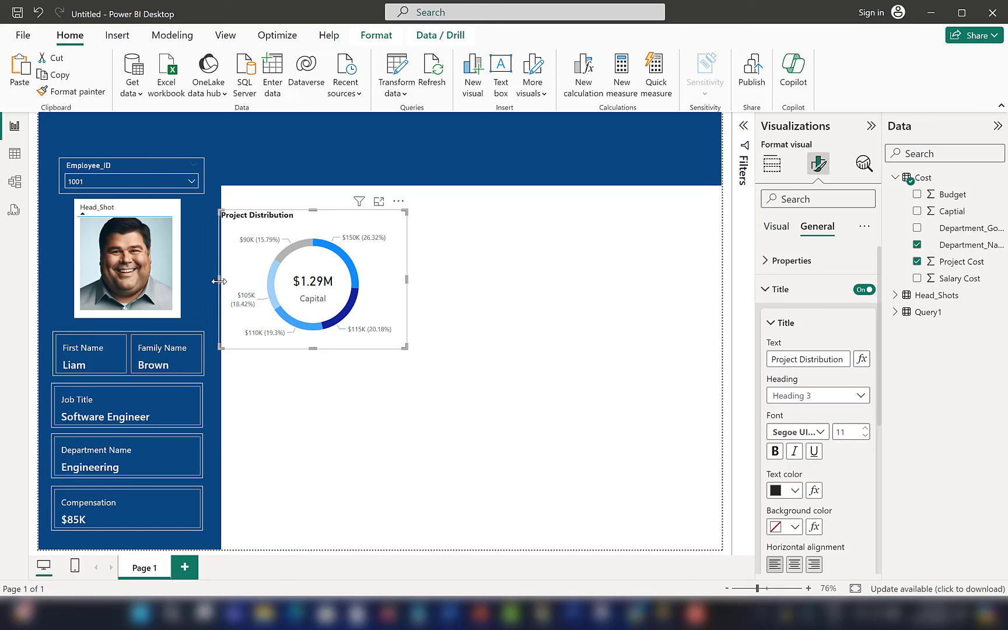
# Narrow the donut chart from its left edge and shift the Capital card right to recentre it inside the ring
pyautogui.moveTo(224, 283); pyautogui.dragTo(231, 281)
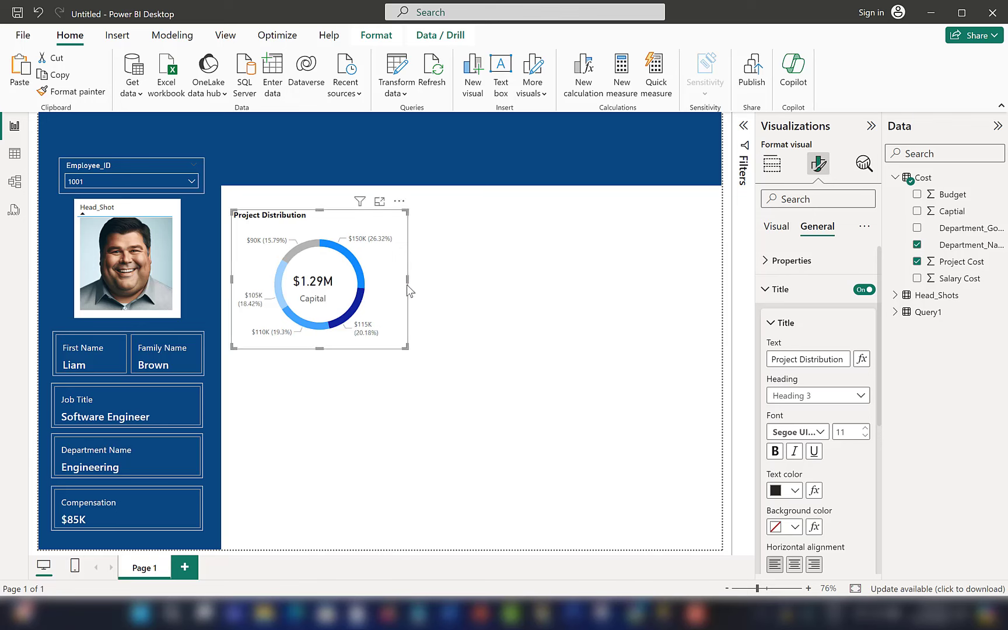
pyautogui.click(312, 289)
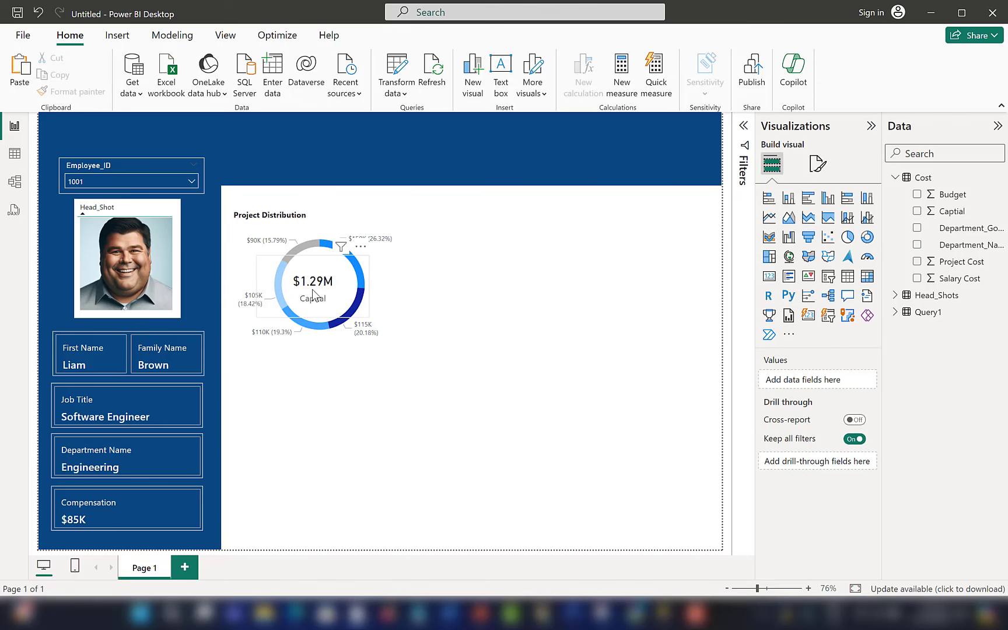
pyautogui.moveTo(313, 289); pyautogui.dragTo(321, 292)
pyautogui.click(431, 279)
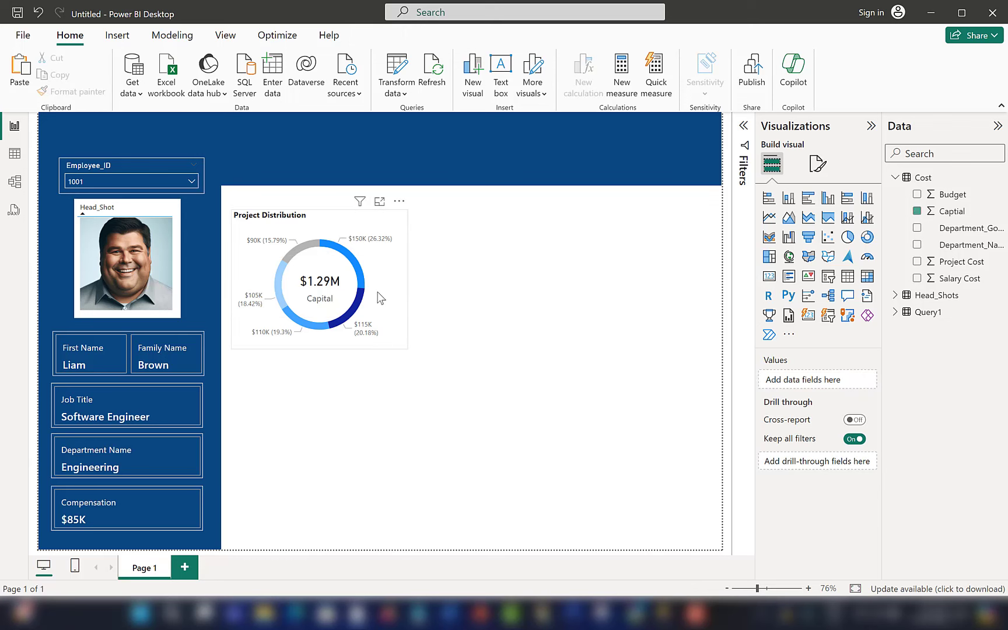
# Move the donut chart slightly up on the white area and realign the Capital card at the centre of the ring
pyautogui.click(321, 289)
pyautogui.keyDown('ctrl'); pyautogui.click(290, 244); pyautogui.keyUp('ctrl')
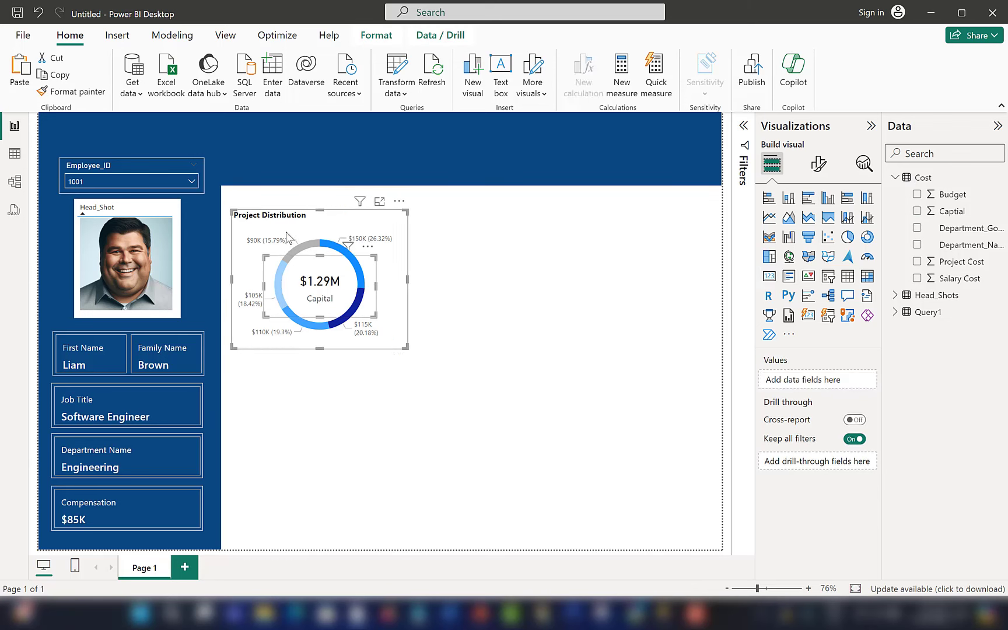
pyautogui.click(286, 228)
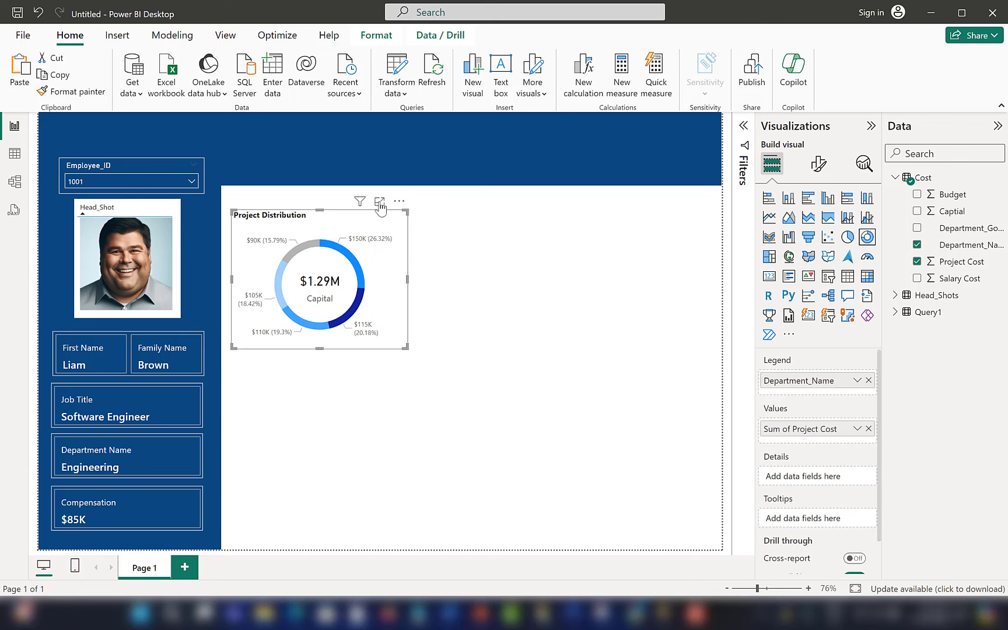
pyautogui.moveTo(393, 207); pyautogui.dragTo(392, 193)
pyautogui.moveTo(390, 201); pyautogui.dragTo(391, 200)
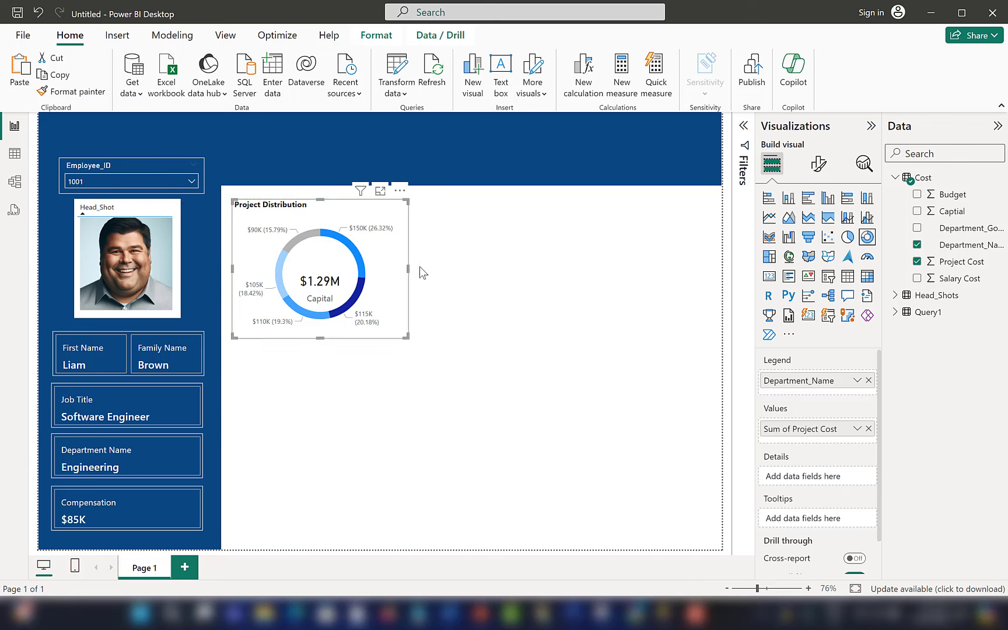
pyautogui.click(430, 318)
pyautogui.moveTo(329, 283); pyautogui.dragTo(334, 285)
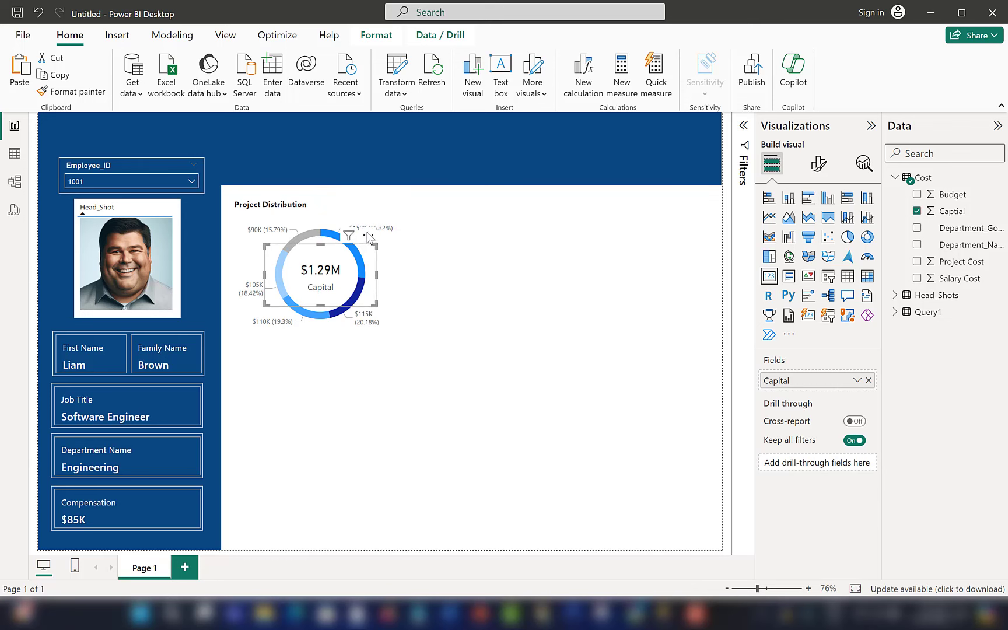
pyautogui.click(471, 279)
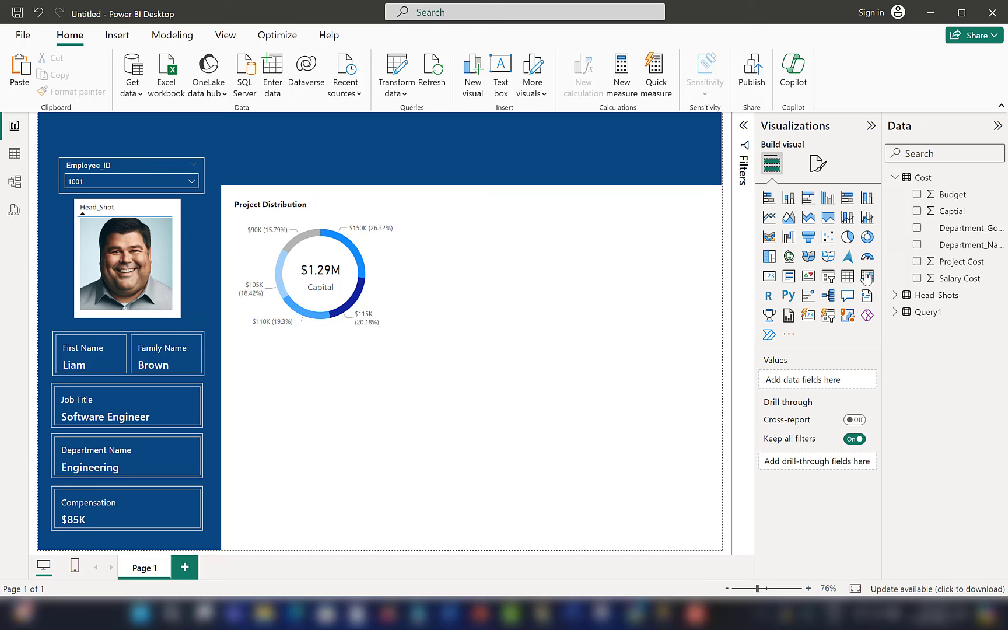
# Add a table visual with the Cost fields Department_Goals, Department_Name, Project Cost, Salary Cost, Budget and Captial
pyautogui.click(917, 229)
pyautogui.click(917, 246)
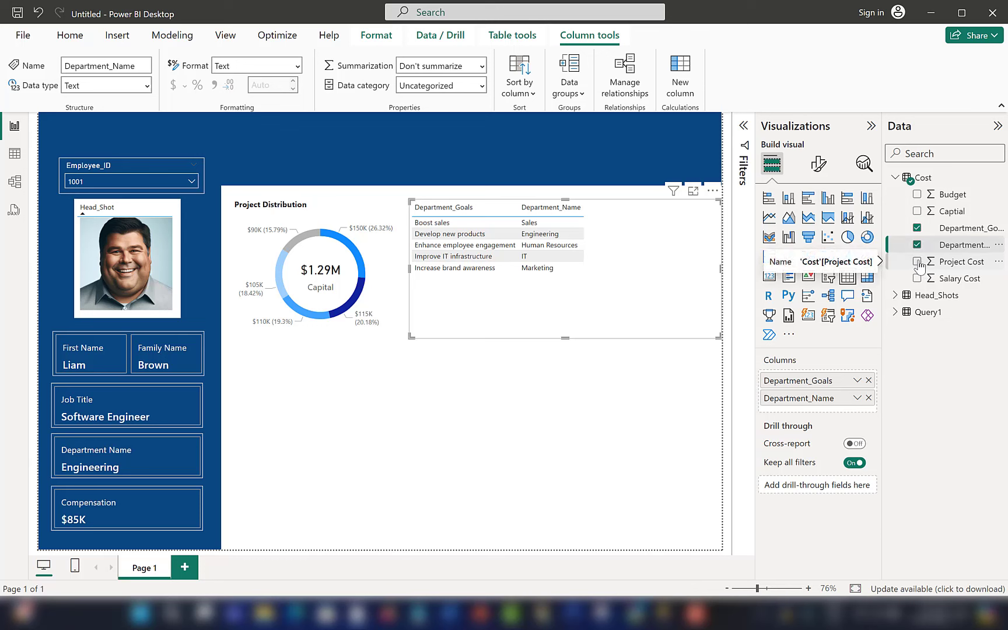
pyautogui.click(918, 262)
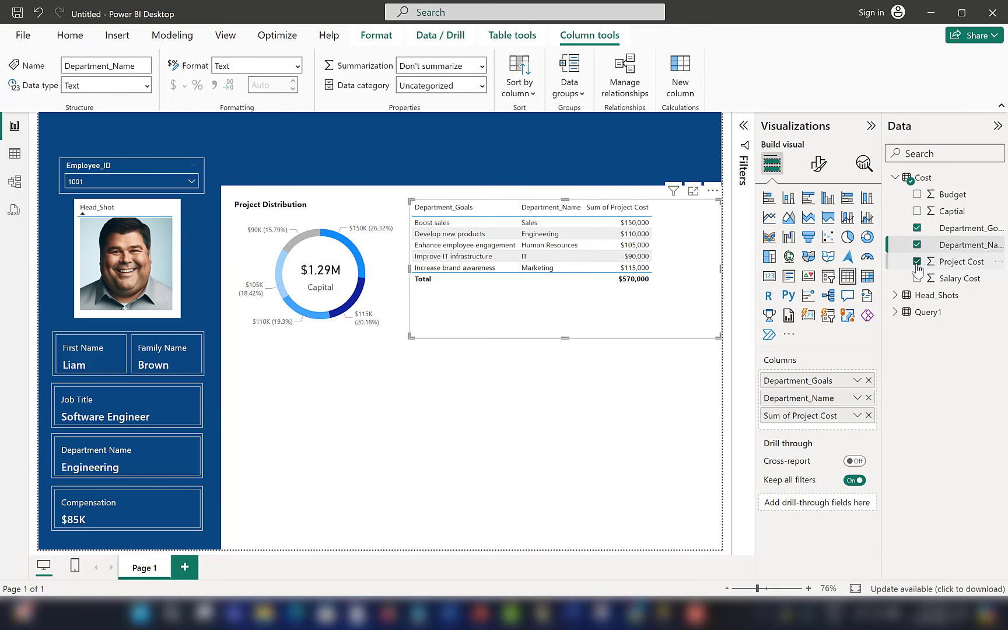
pyautogui.click(917, 279)
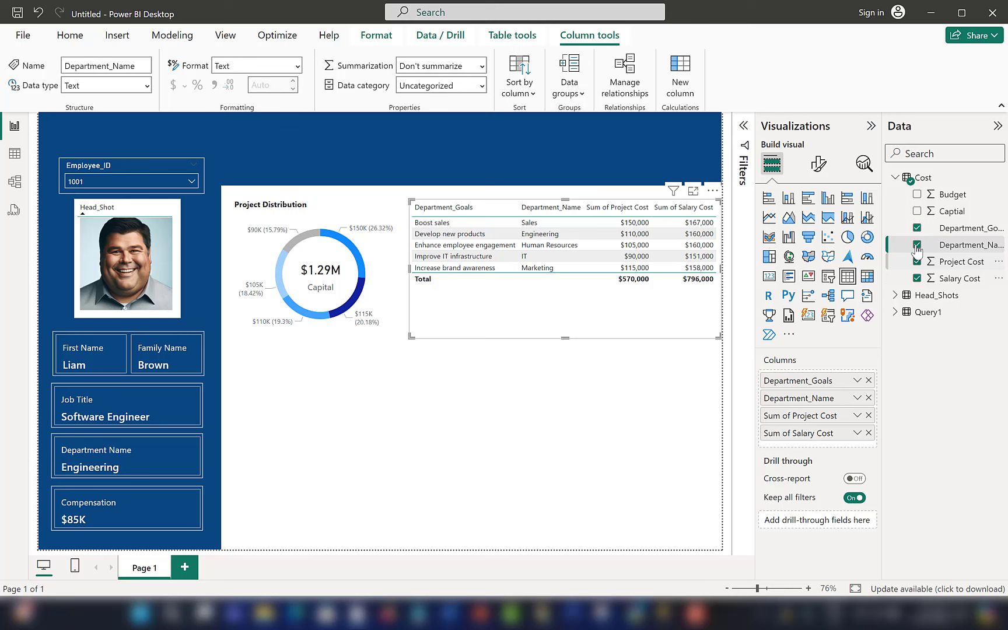
pyautogui.click(917, 195)
pyautogui.click(918, 211)
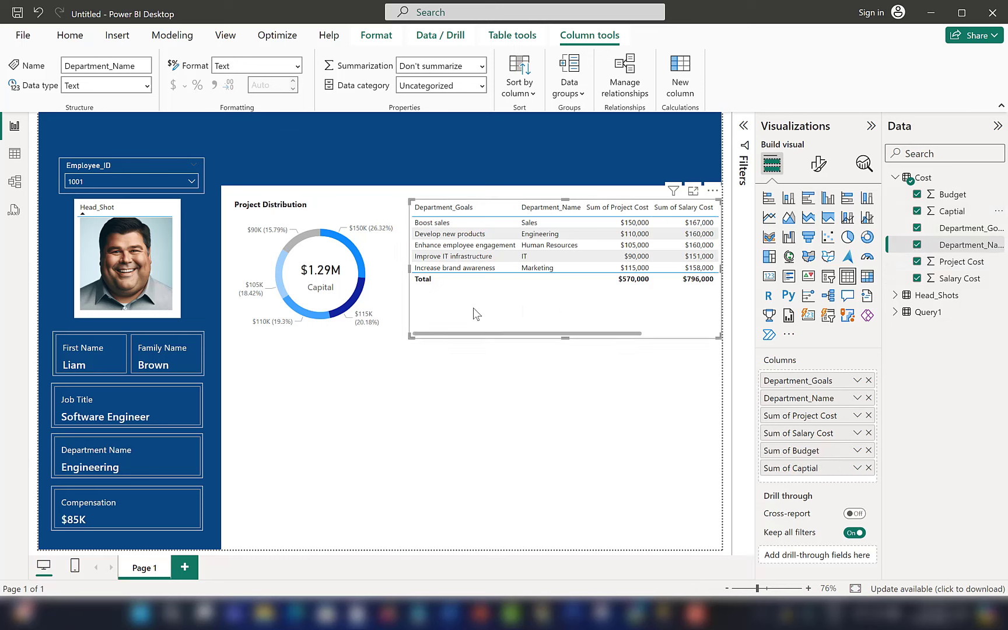
# Place the cost table beneath the donut chart and resize it so all six columns fit within the white area
pyautogui.moveTo(473, 310); pyautogui.dragTo(331, 452)
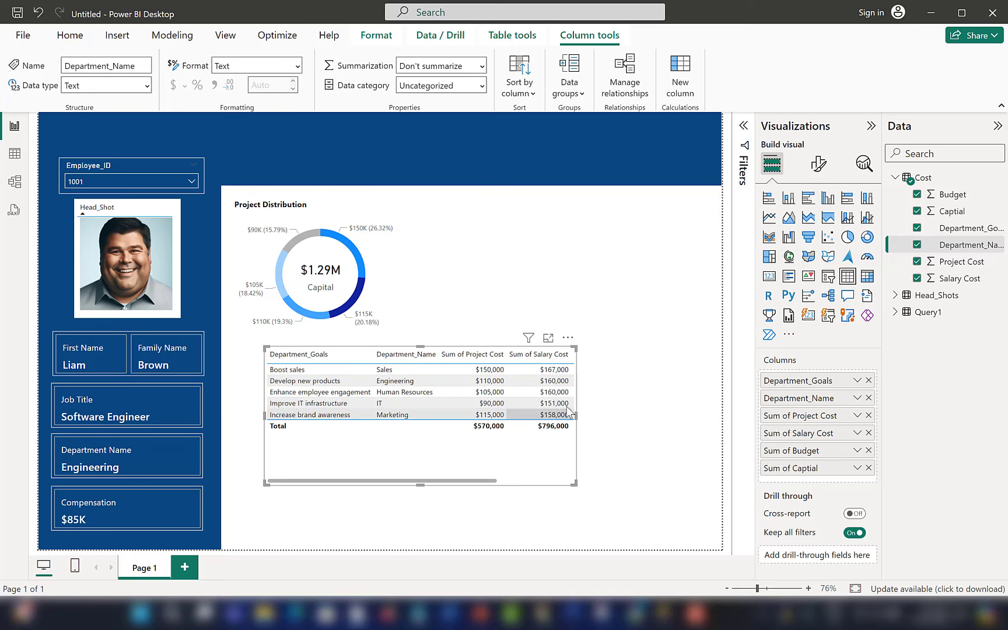
pyautogui.moveTo(574, 482); pyautogui.dragTo(722, 439)
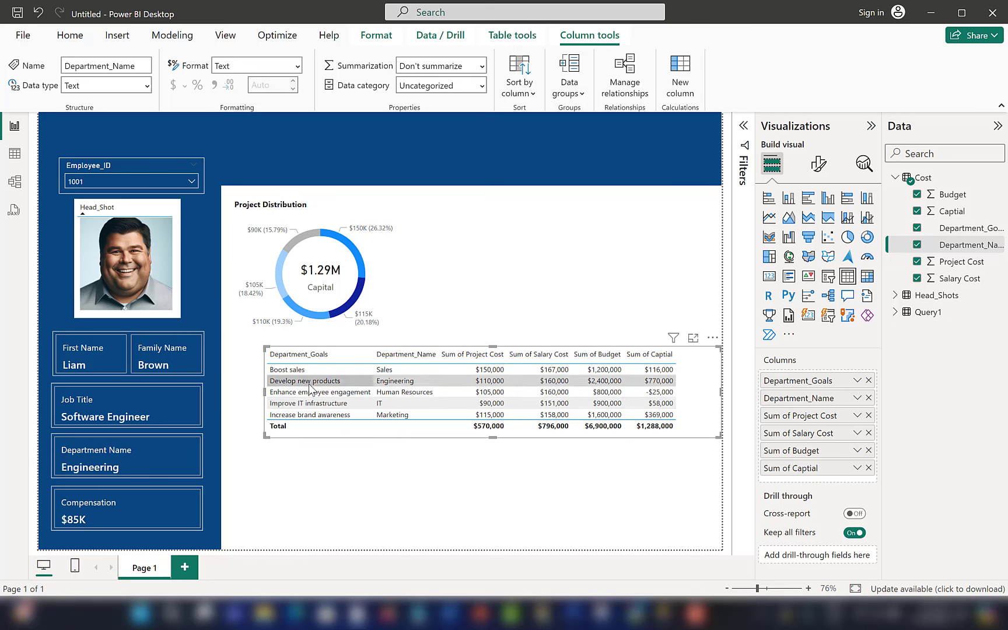
pyautogui.moveTo(263, 391); pyautogui.dragTo(243, 392)
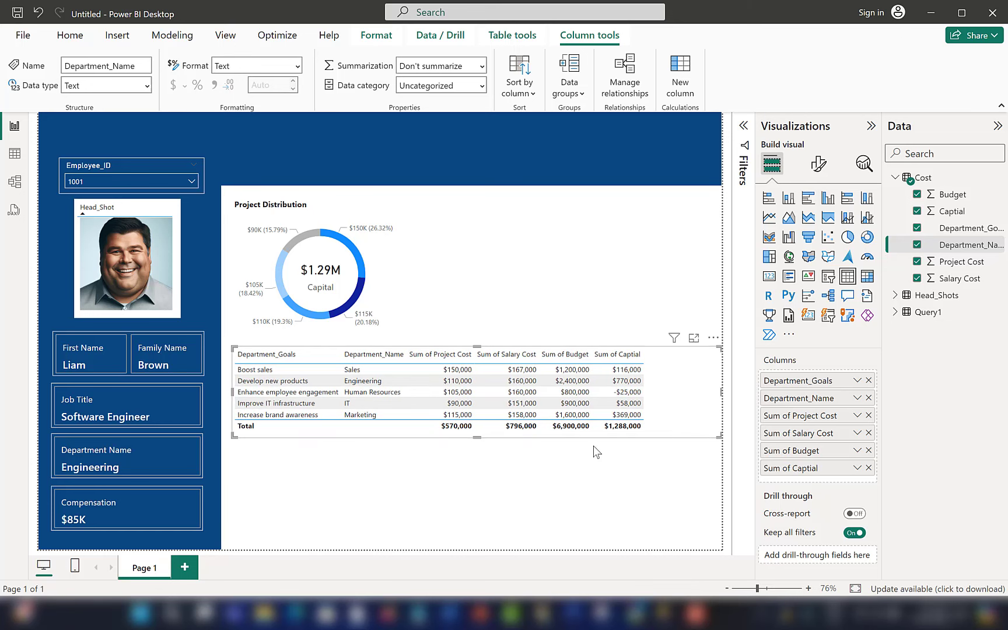
pyautogui.moveTo(681, 371)
pyautogui.mouseDown()
pyautogui.moveTo(681, 361)
pyautogui.moveTo(675, 385)
pyautogui.mouseUp()
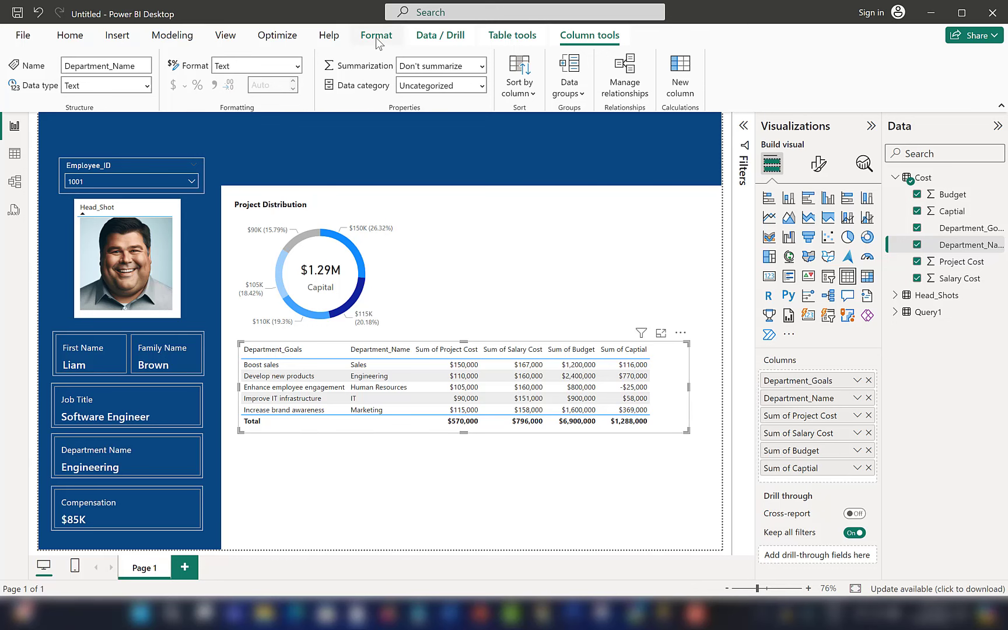
# Open the Cost query in Power Query Editor and start a custom column with the formula [Budget]*.5
pyautogui.click(71, 36)
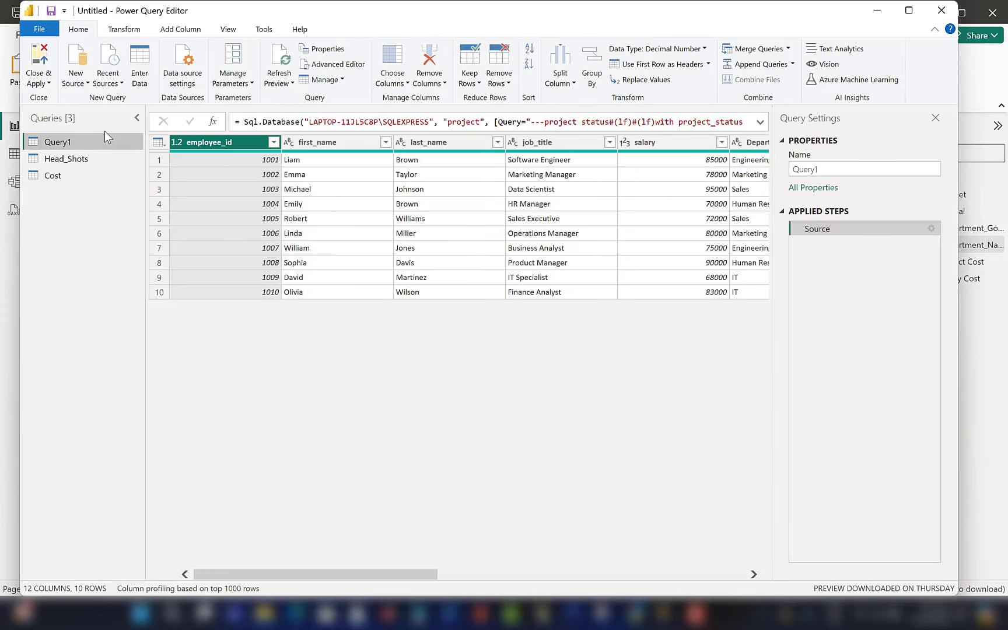
pyautogui.click(80, 175)
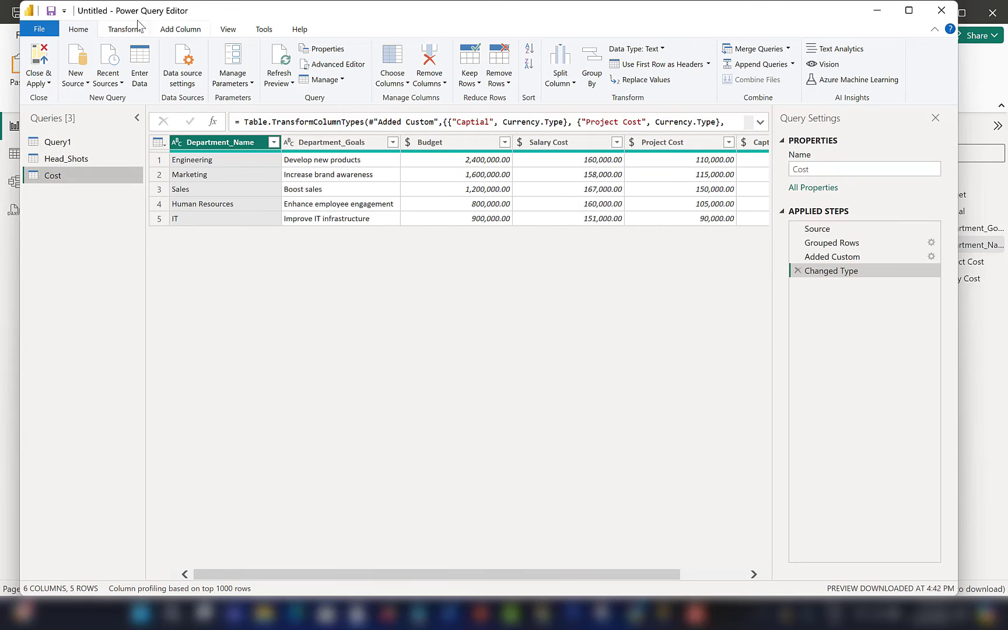
pyautogui.click(168, 30)
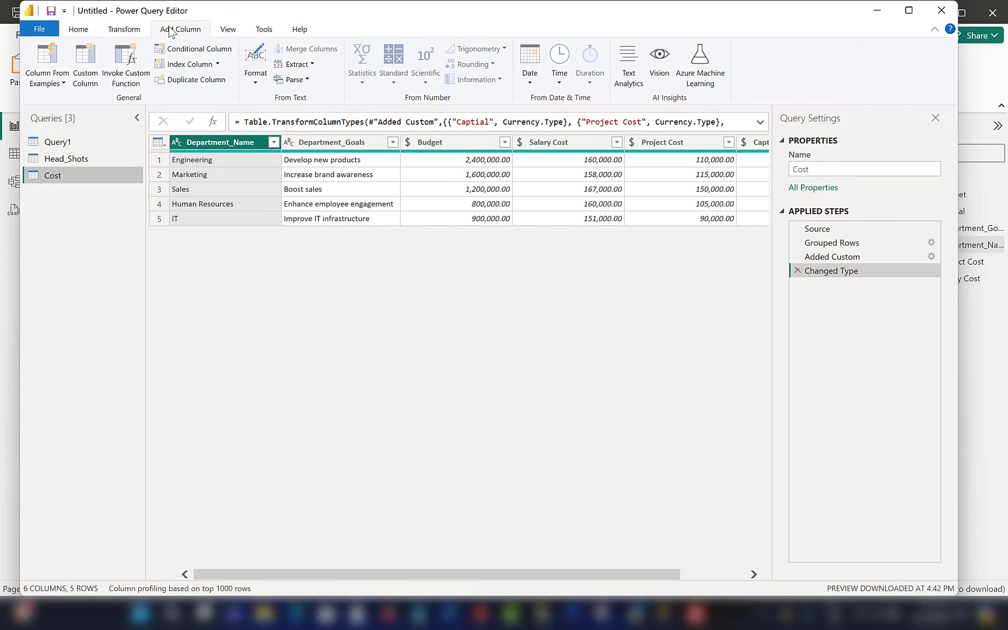
pyautogui.click(83, 57)
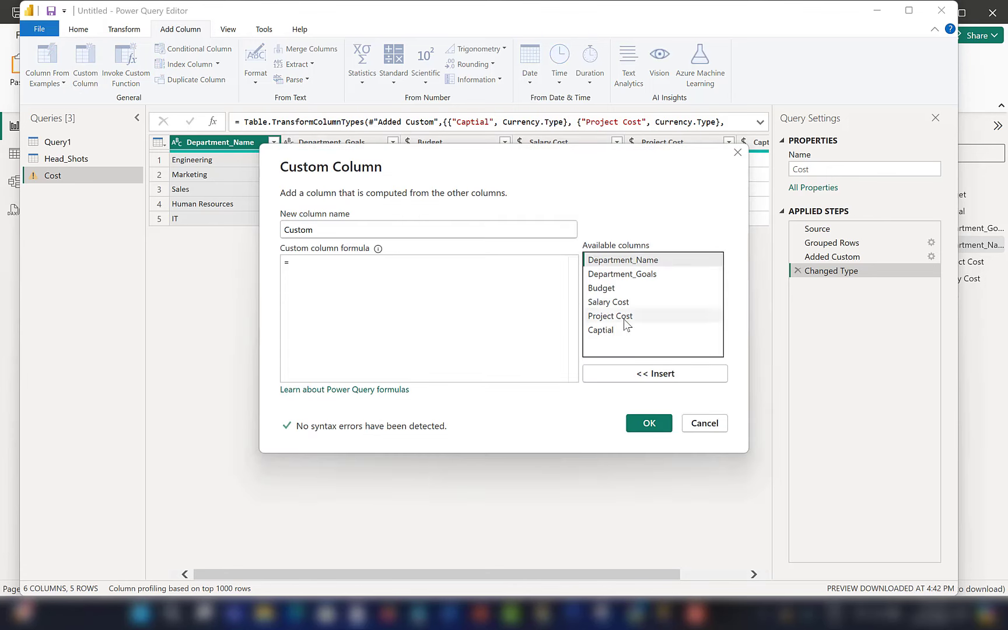
pyautogui.doubleClick(614, 288)
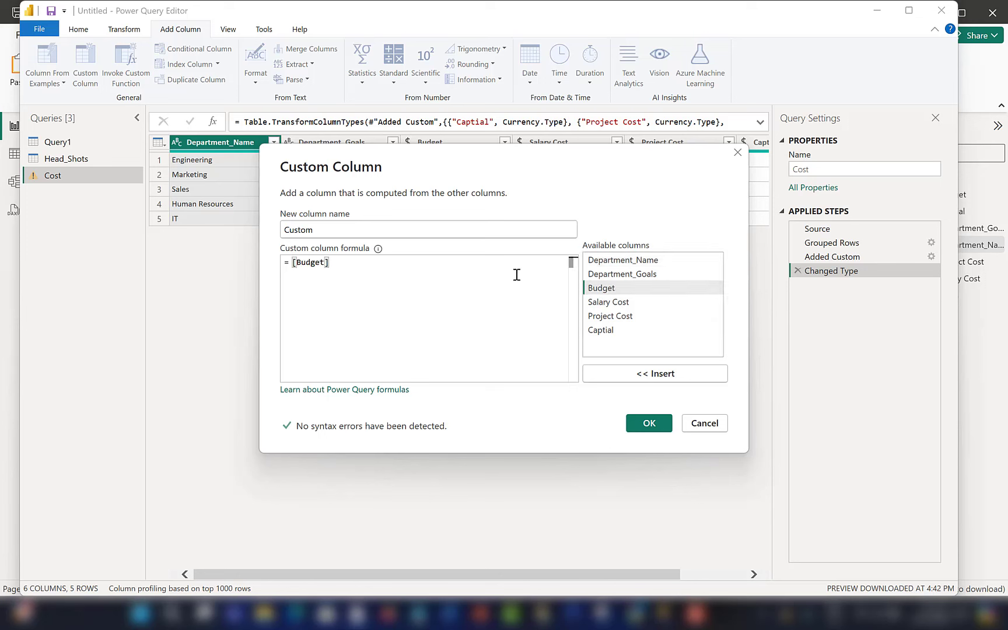
pyautogui.write('*.5')
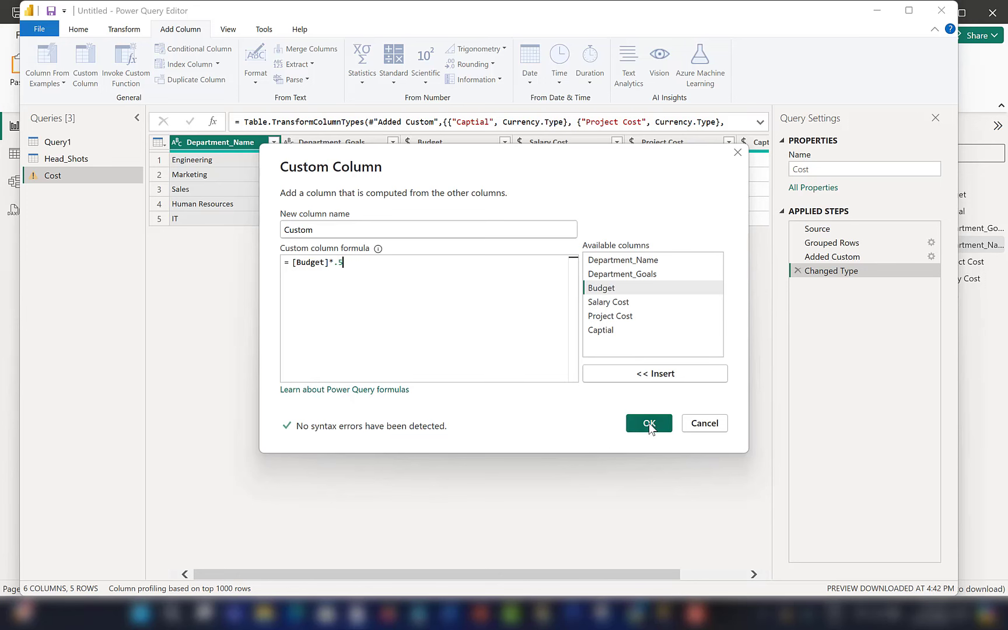
# Name the custom column "2-year Budget" and create it in the Cost query
pyautogui.moveTo(338, 230); pyautogui.dragTo(282, 232)
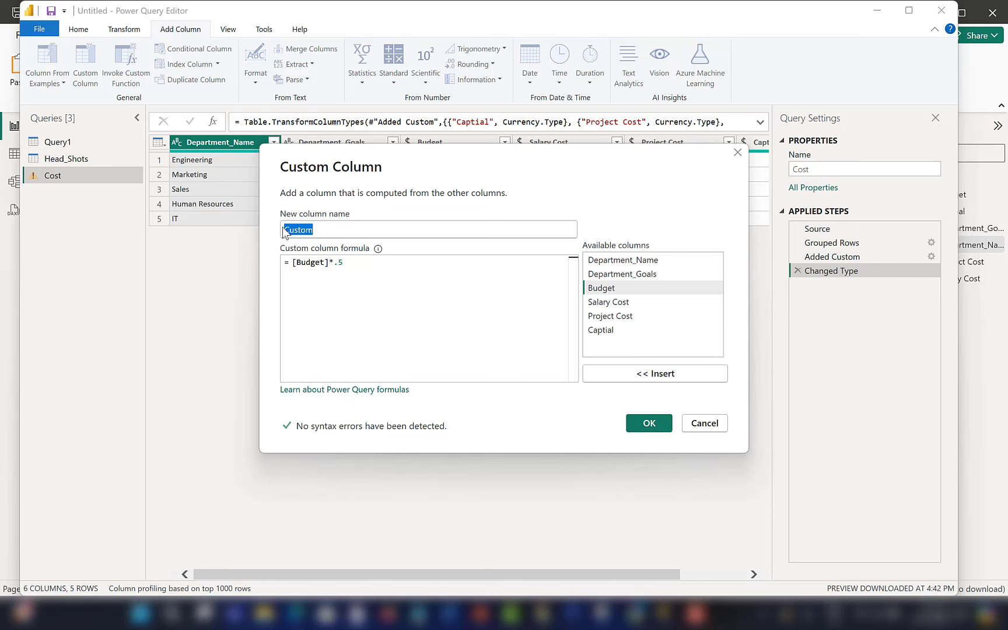
pyautogui.press('BackSpace')
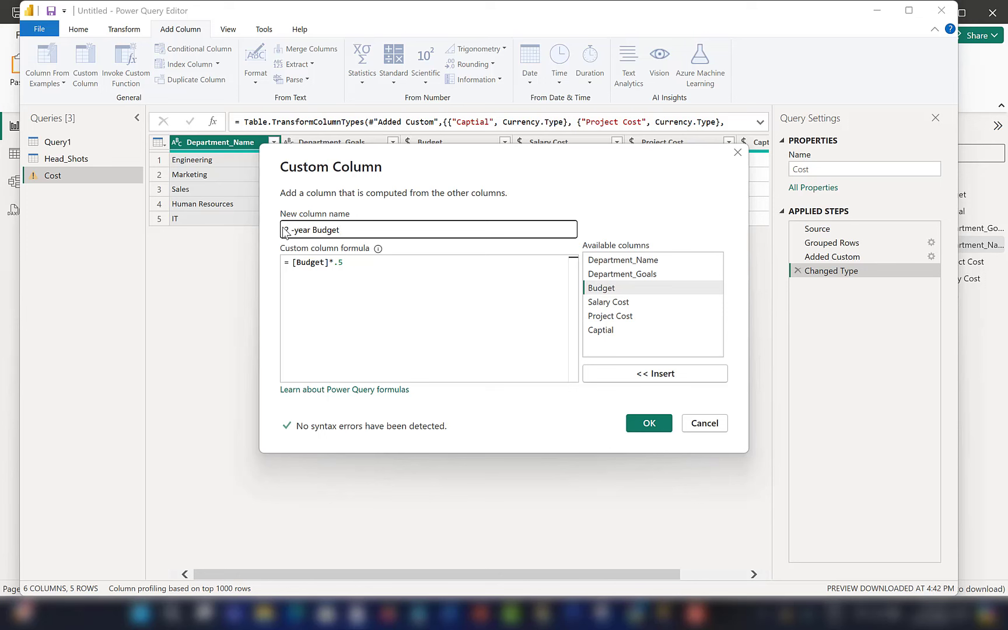
pyautogui.click(288, 231)
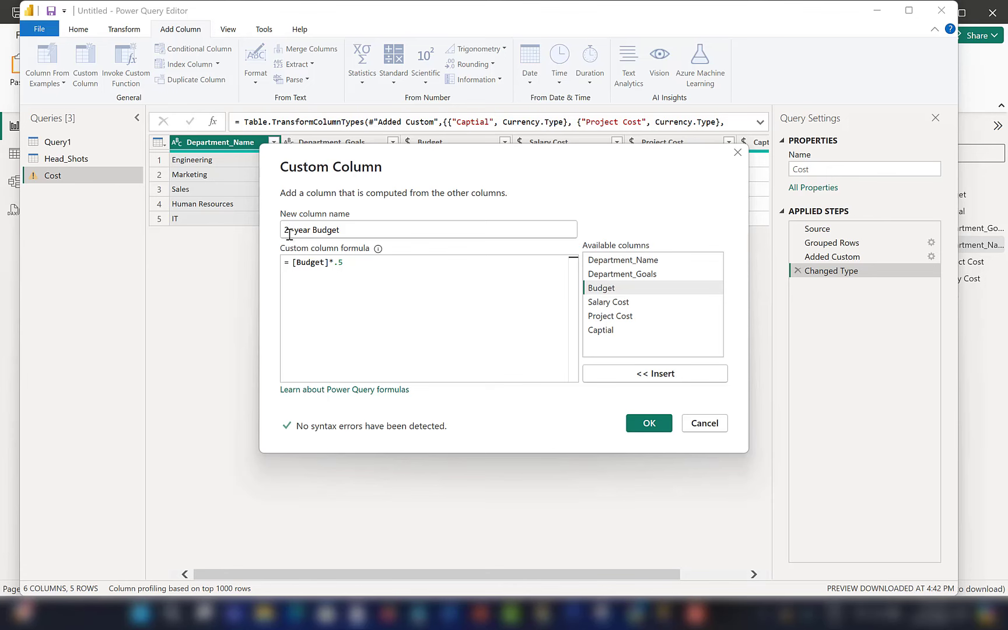
pyautogui.write('-')
pyautogui.press('Left')
pyautogui.press('BackSpace')
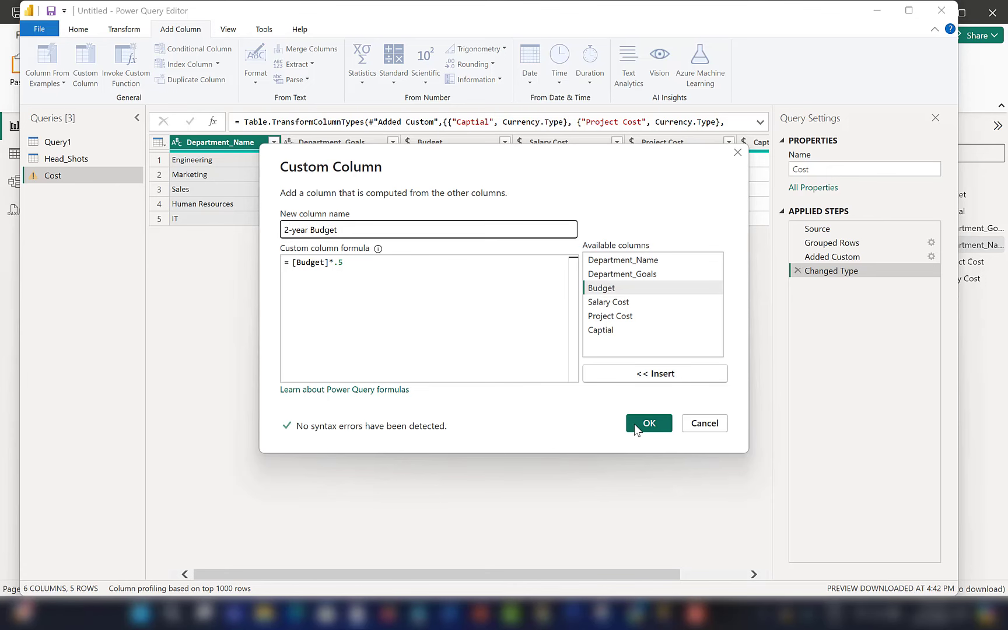
pyautogui.click(649, 421)
# Close Power Query Editor and apply the query changes to the report
pyautogui.click(68, 143)
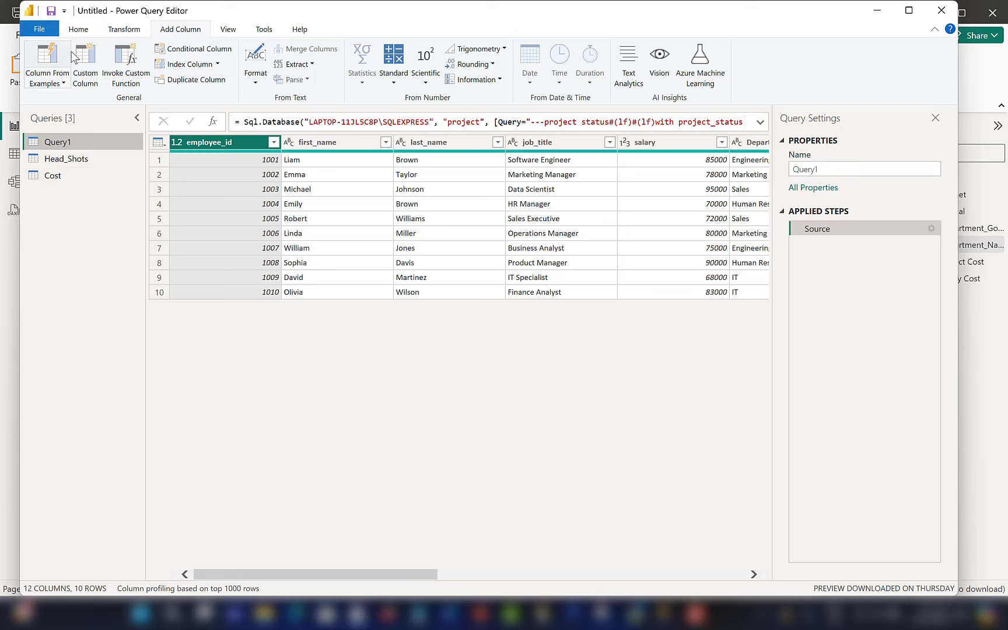
pyautogui.click(78, 29)
pyautogui.click(49, 84)
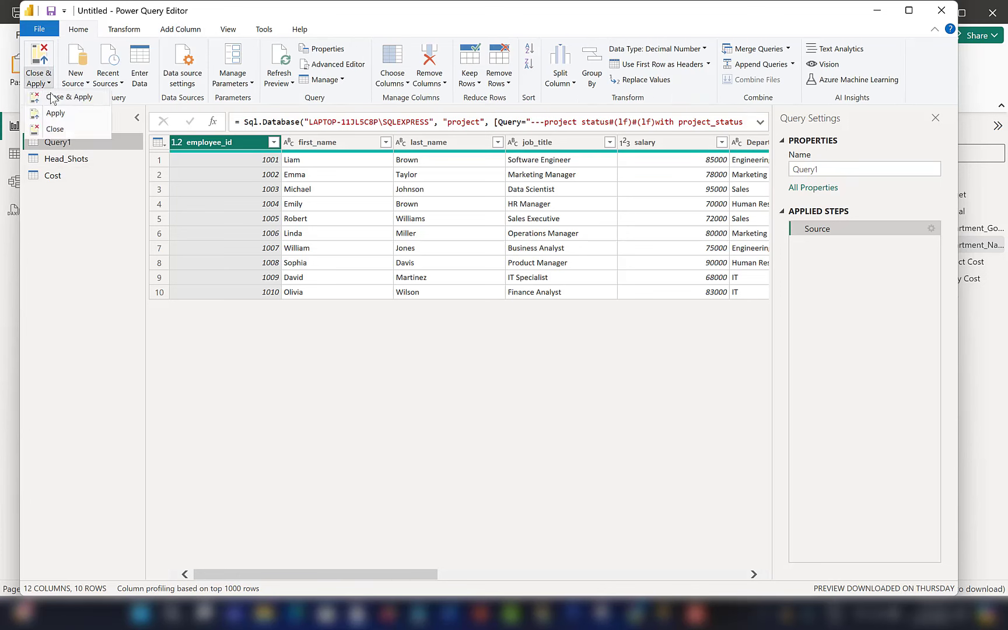
pyautogui.click(65, 97)
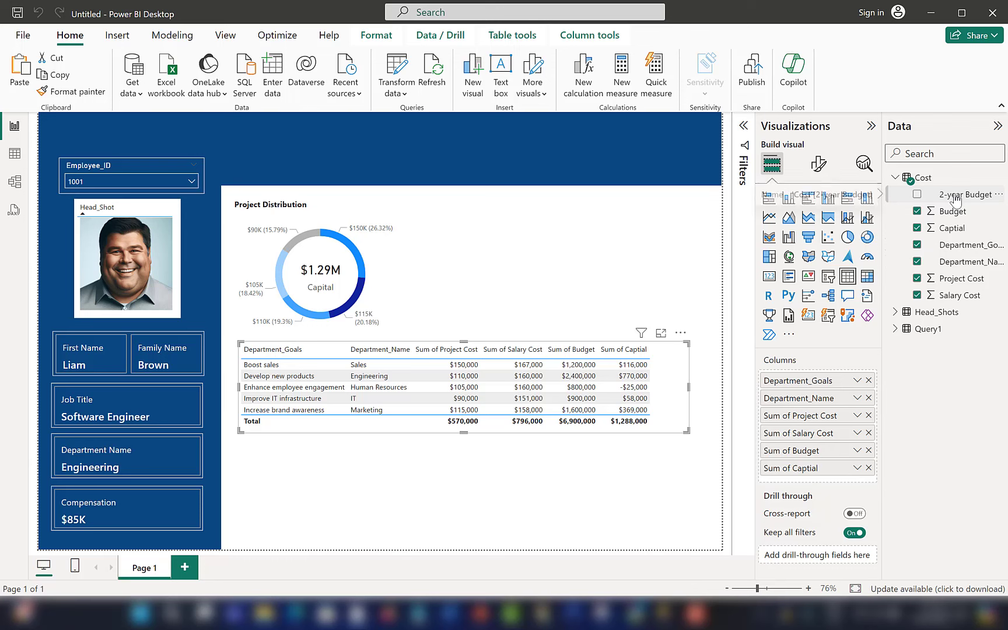
# Replace Sum of Budget in the cost table with the 2-year Budget field, placed before Sum of Captial
pyautogui.moveTo(956, 200); pyautogui.dragTo(808, 461)
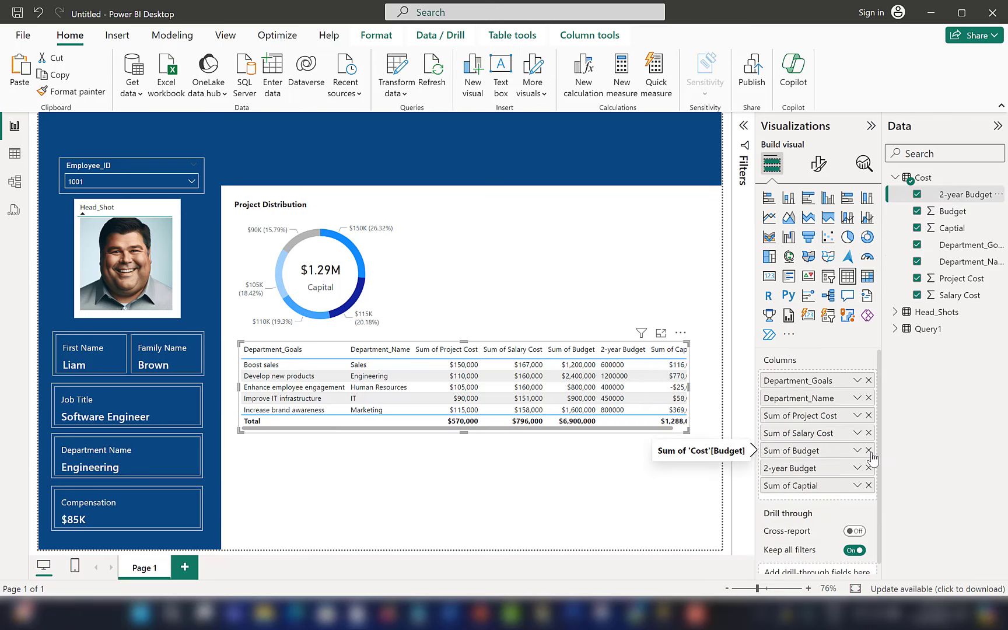
pyautogui.click(870, 451)
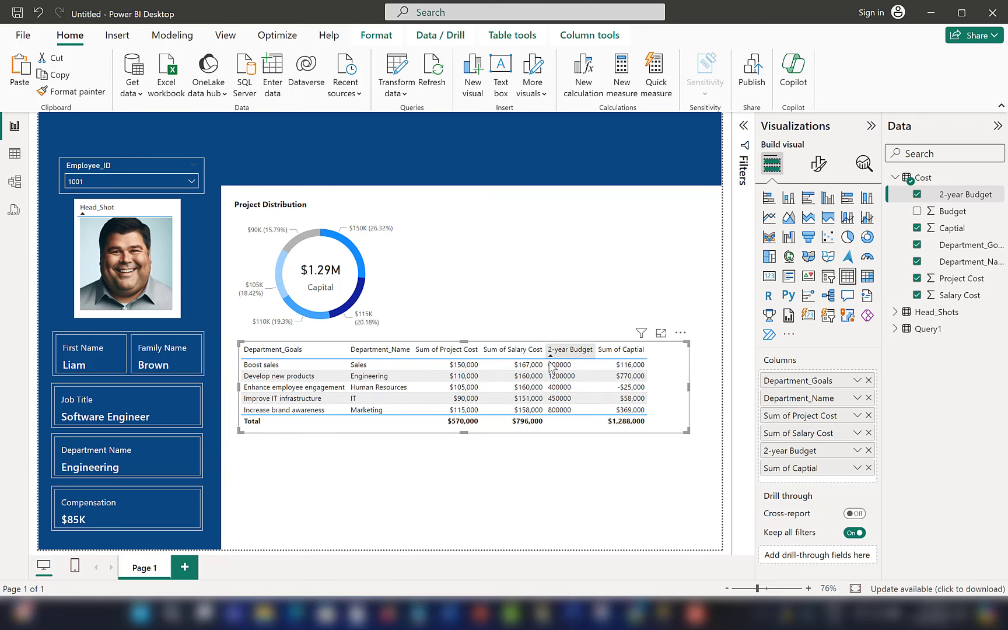
# Set the cost table's style preset to None
pyautogui.click(819, 168)
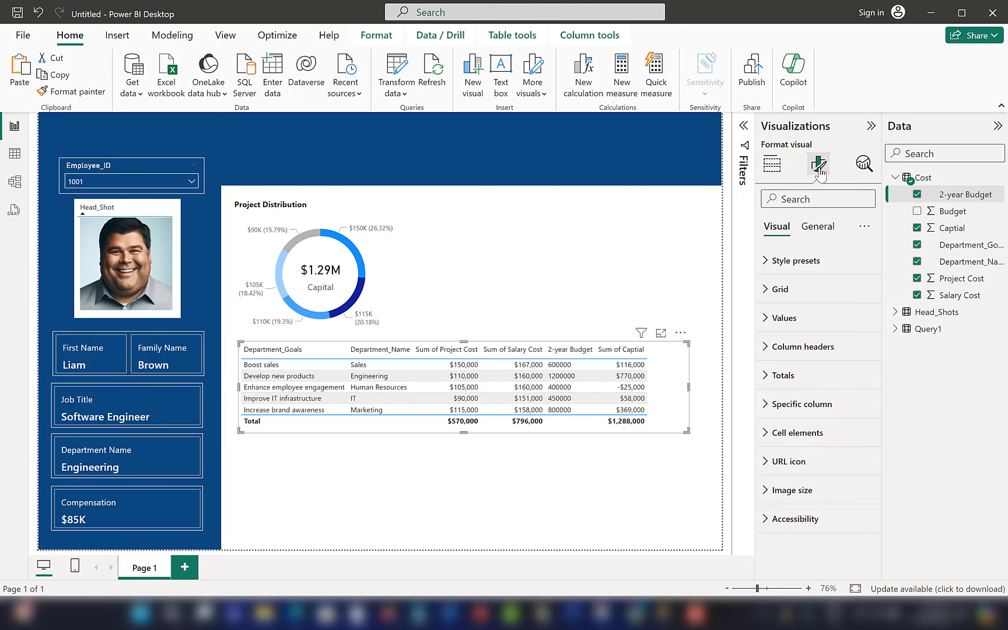
pyautogui.click(780, 268)
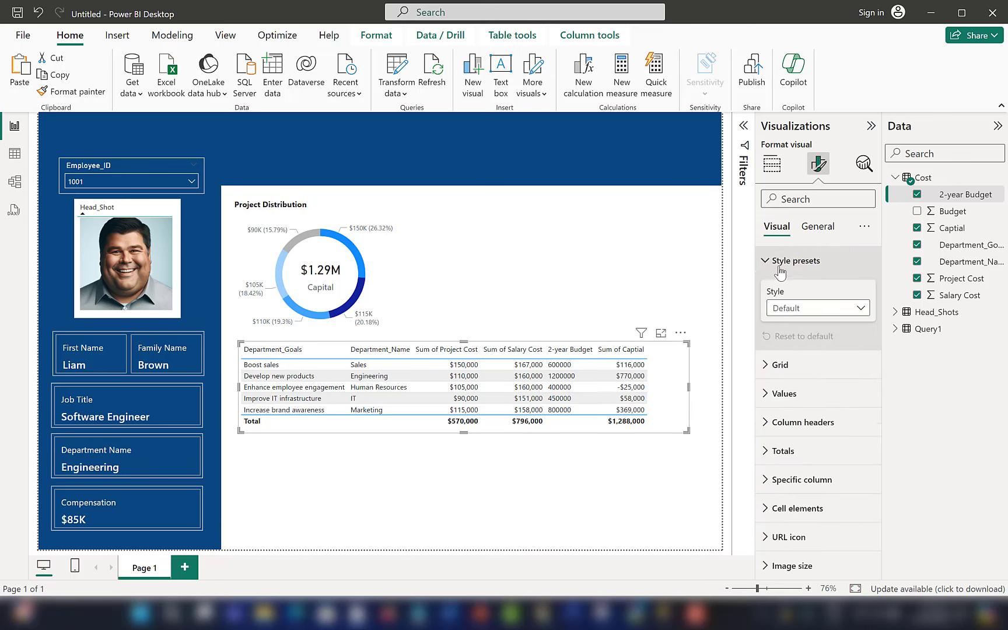
pyautogui.click(816, 309)
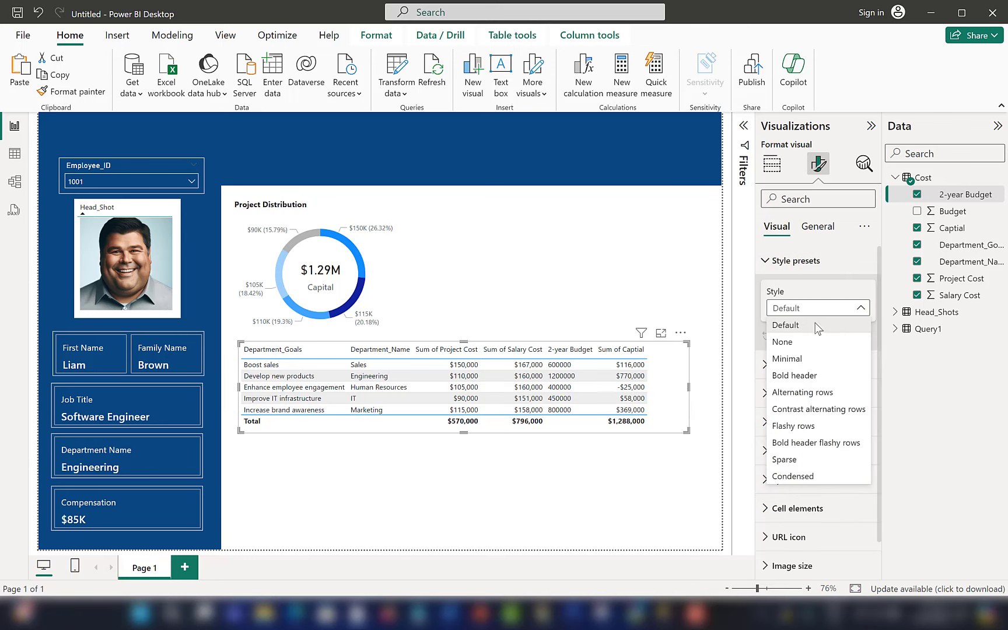
pyautogui.click(816, 343)
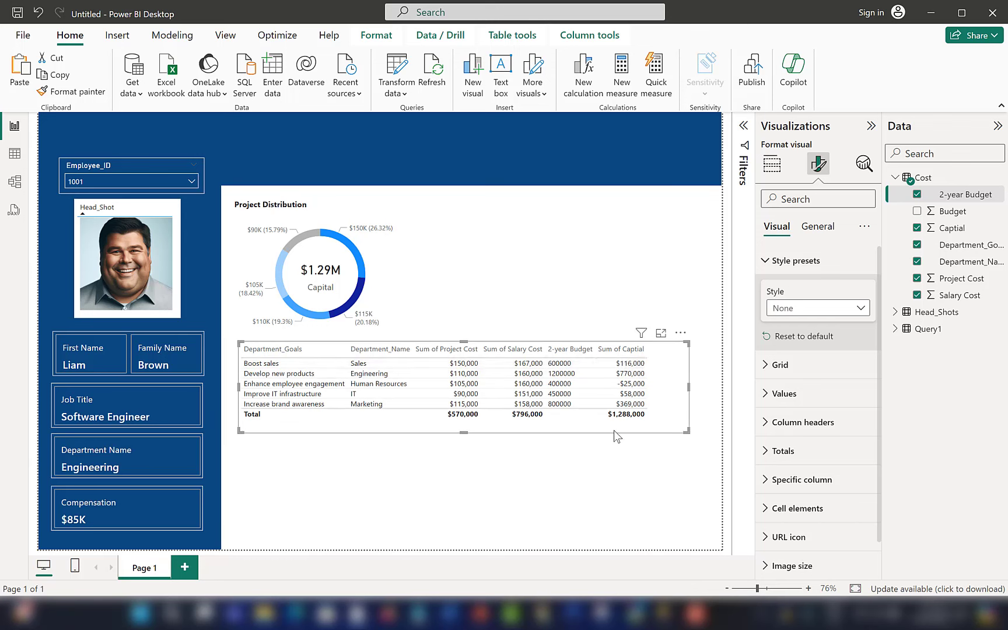
# Rename the cost table's Sum of Captial column to "Capital" for this visual
pyautogui.click(772, 164)
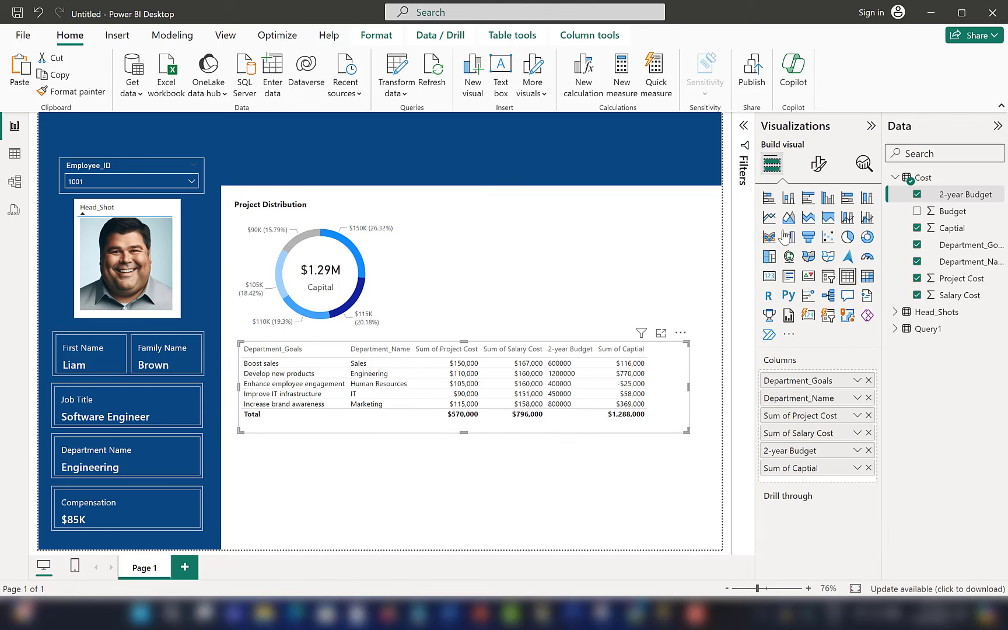
pyautogui.doubleClick(793, 468)
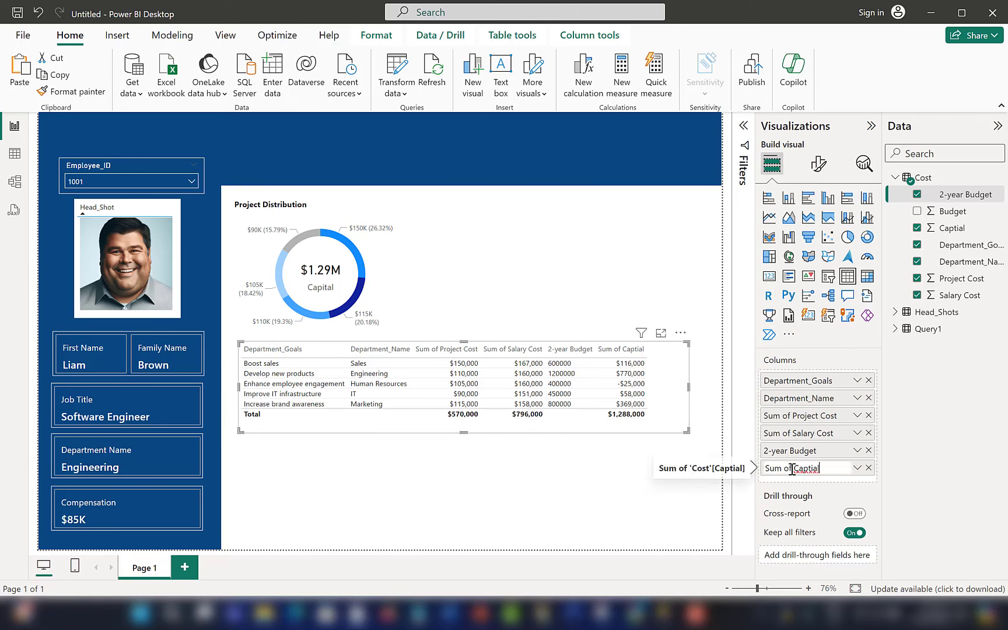
pyautogui.hotkey('ctrl', 'a')
pyautogui.write('C')
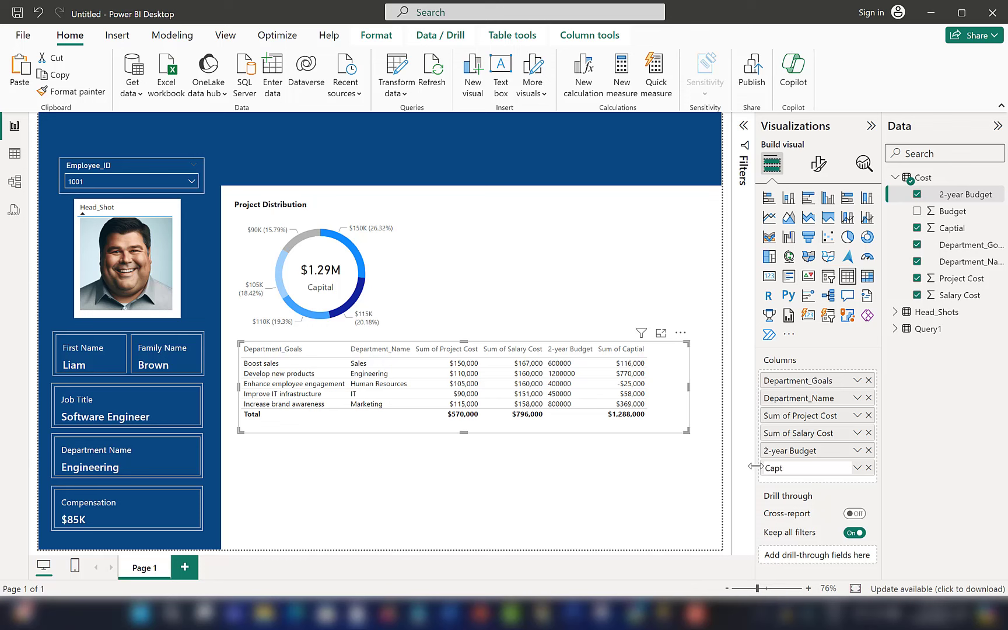
pyautogui.press('Return')
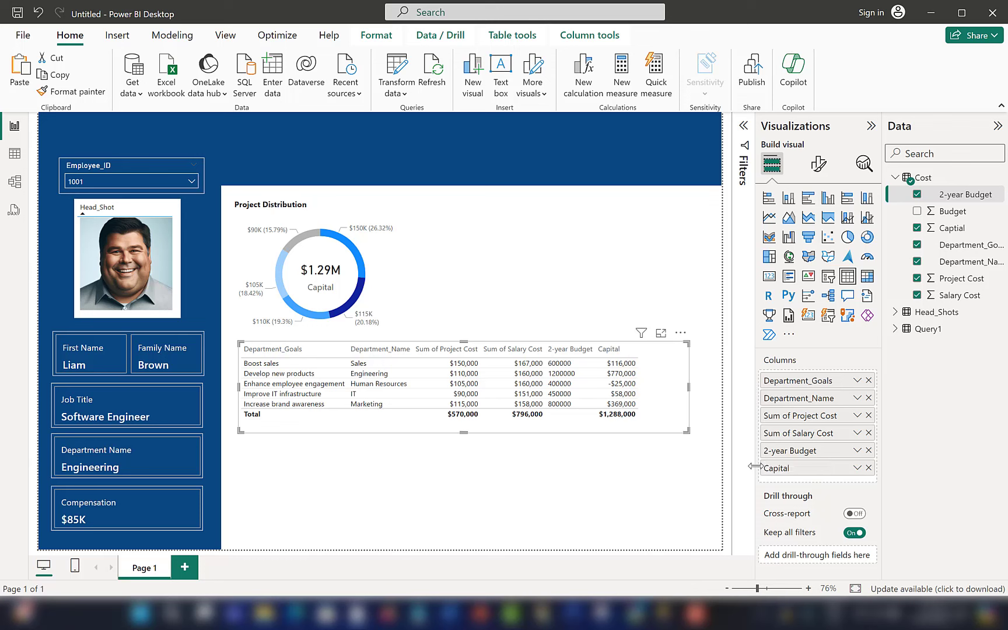
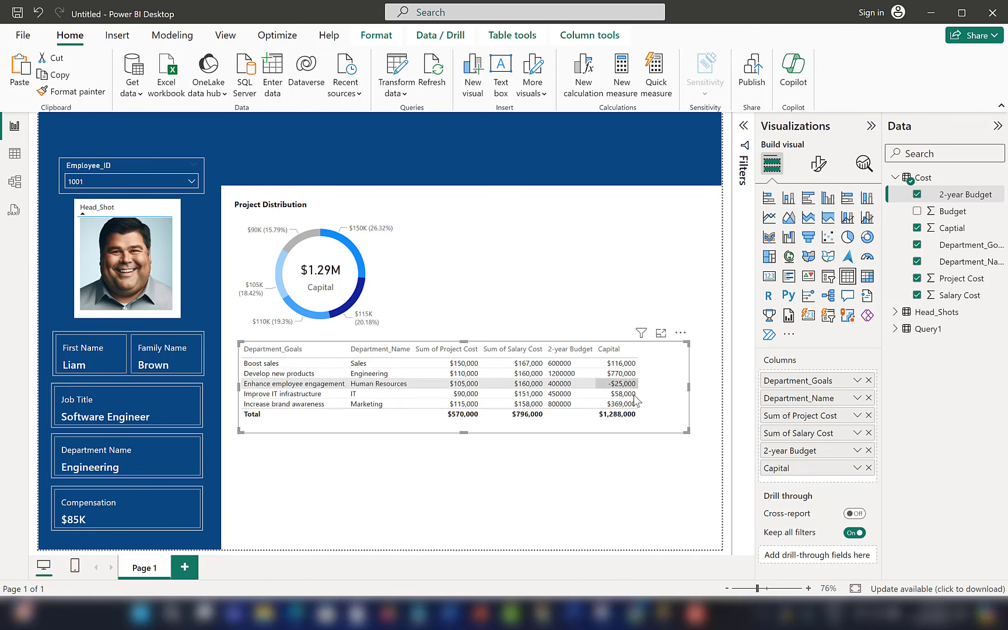
# Turn on conditional background color for the Capital series in the cost table's cell elements
pyautogui.click(821, 167)
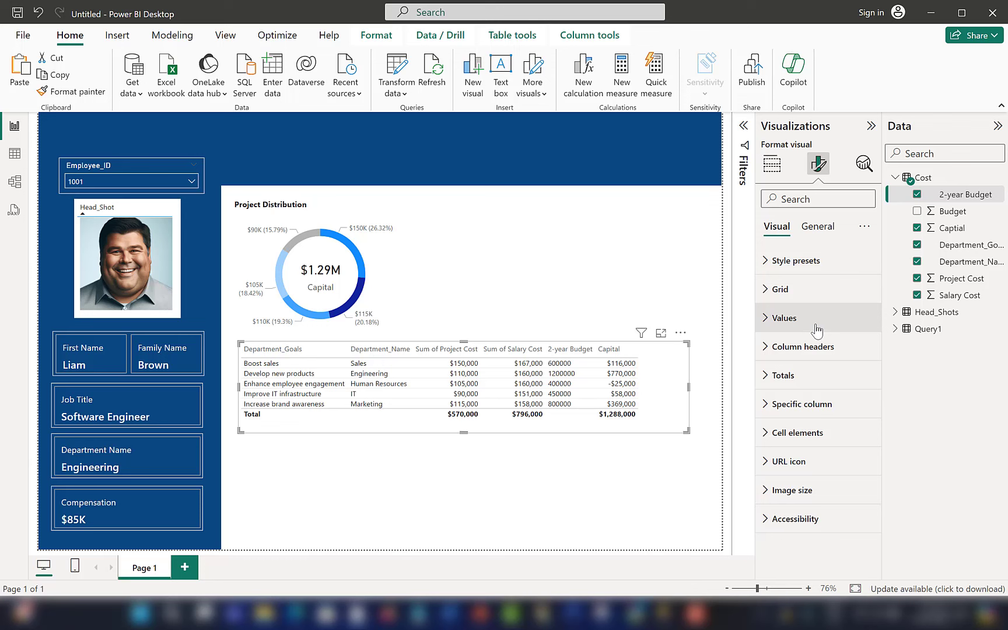
pyautogui.click(823, 438)
pyautogui.scroll(-4, 833, 402)
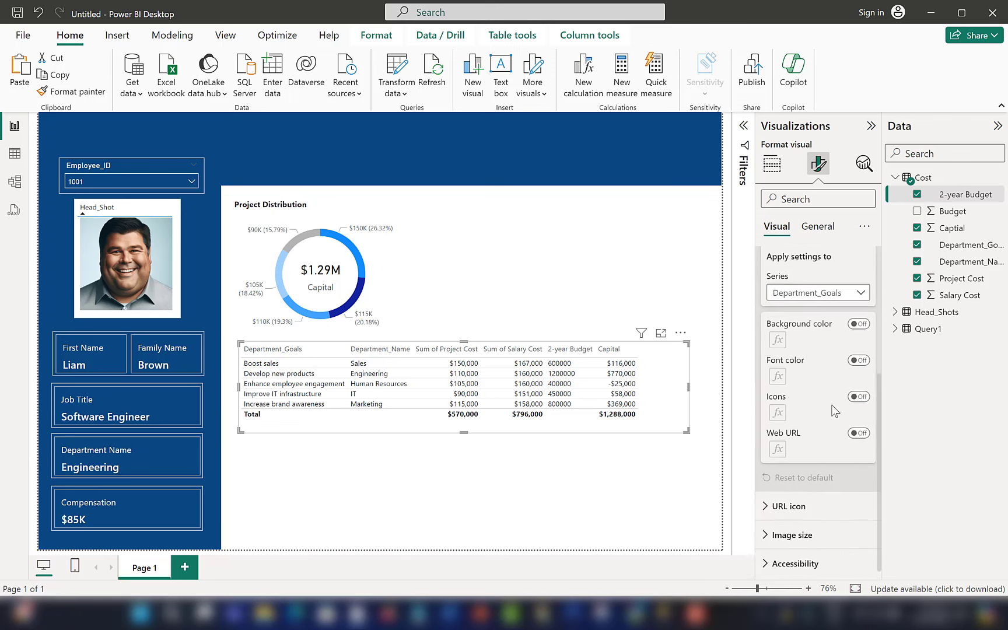
pyautogui.click(788, 296)
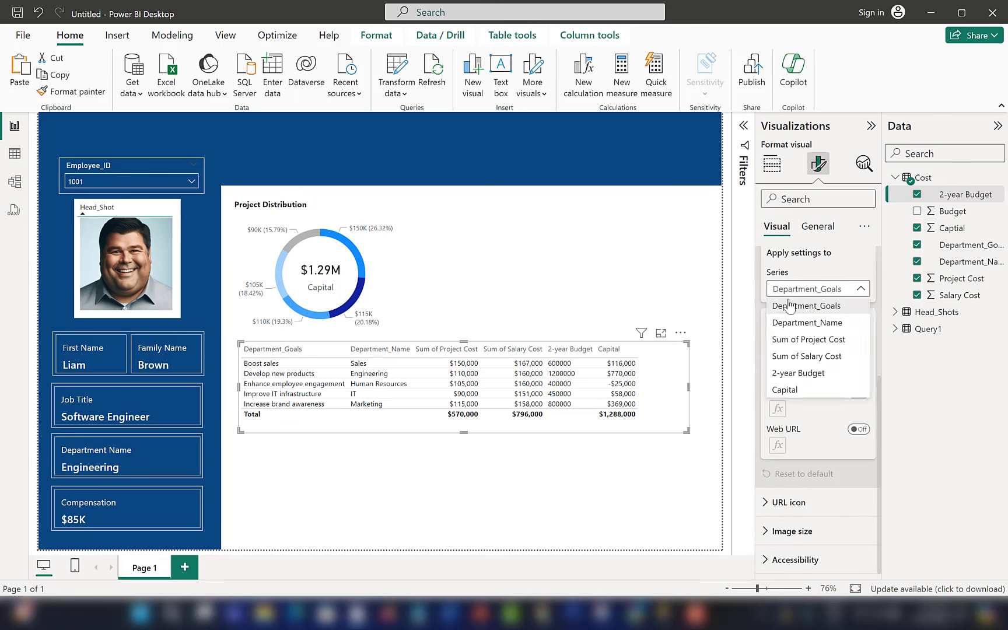
pyautogui.click(820, 390)
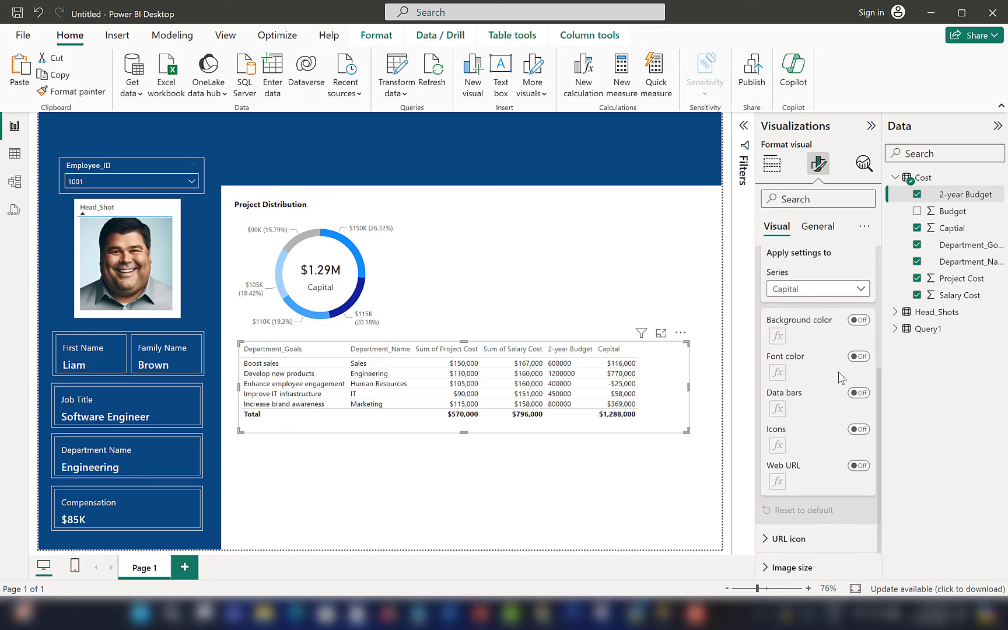
pyautogui.click(859, 320)
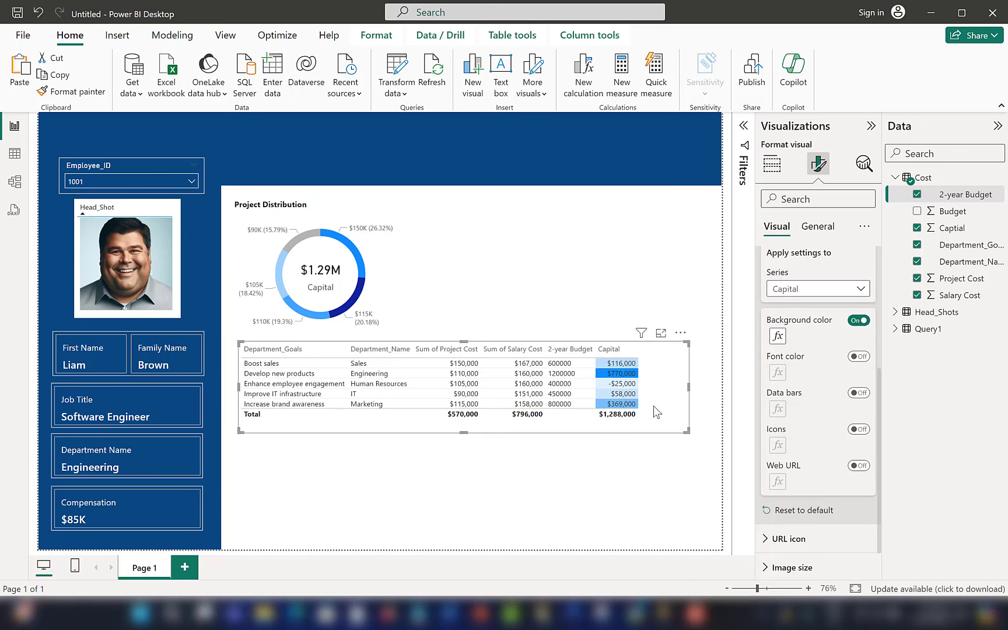
# Switch the Capital background color to the Rules format style, giving the first rule a numeric upper limit and a dark blue color
pyautogui.click(779, 337)
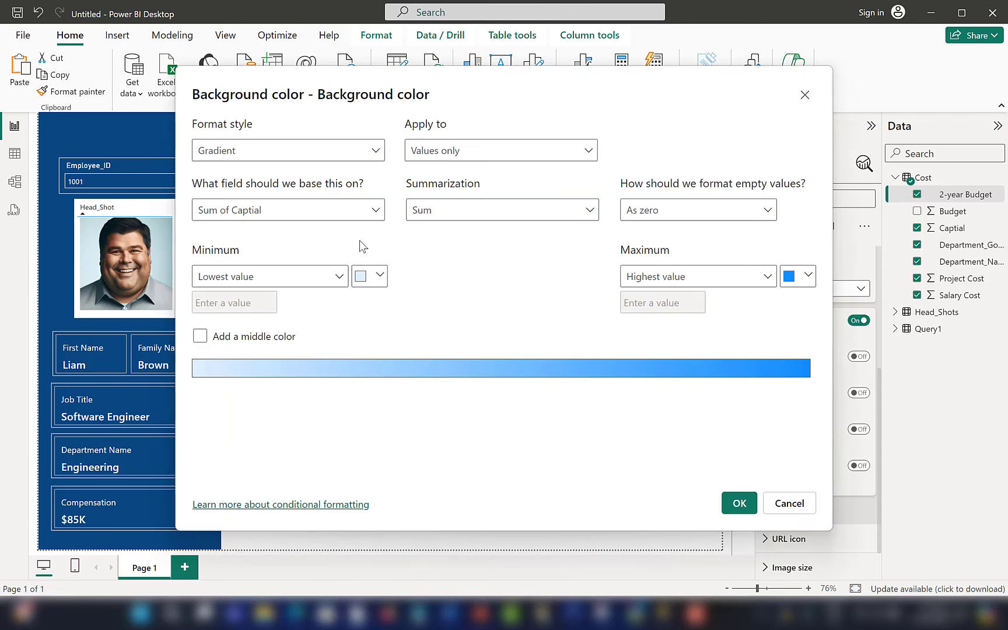
pyautogui.click(353, 156)
pyautogui.click(272, 197)
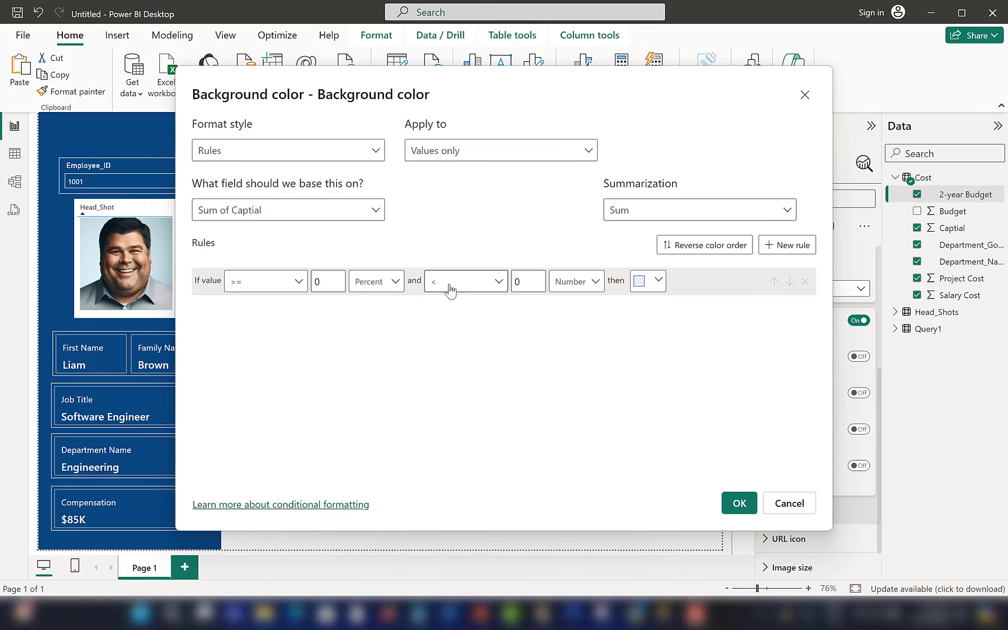
pyautogui.click(518, 282)
pyautogui.write('0000')
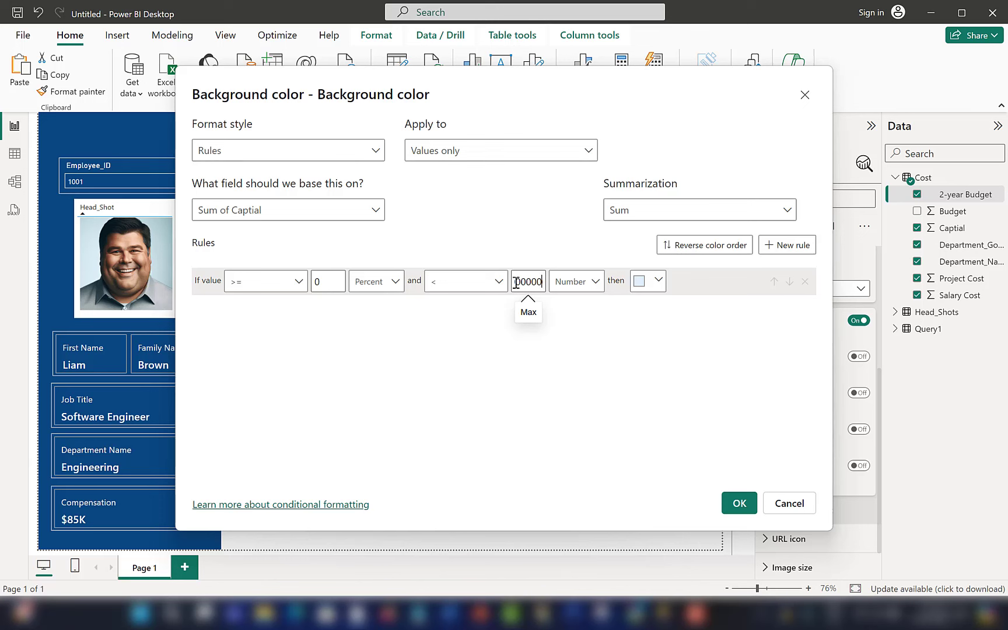
pyautogui.click(643, 287)
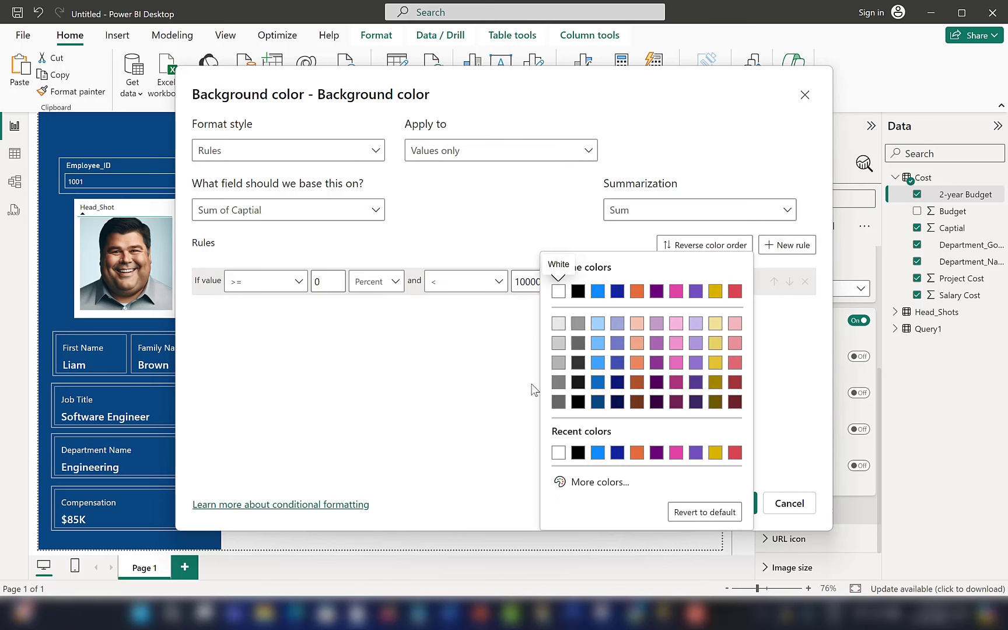
pyautogui.click(598, 403)
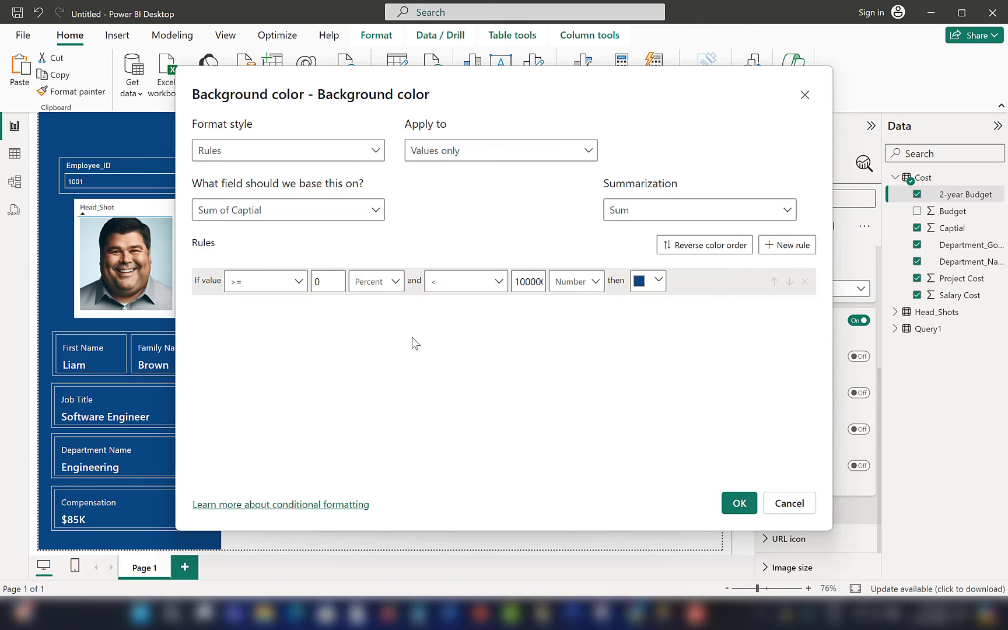
# Add a second background color rule for Capital with a large negative lower limit and an upper limit of 0
pyautogui.click(769, 246)
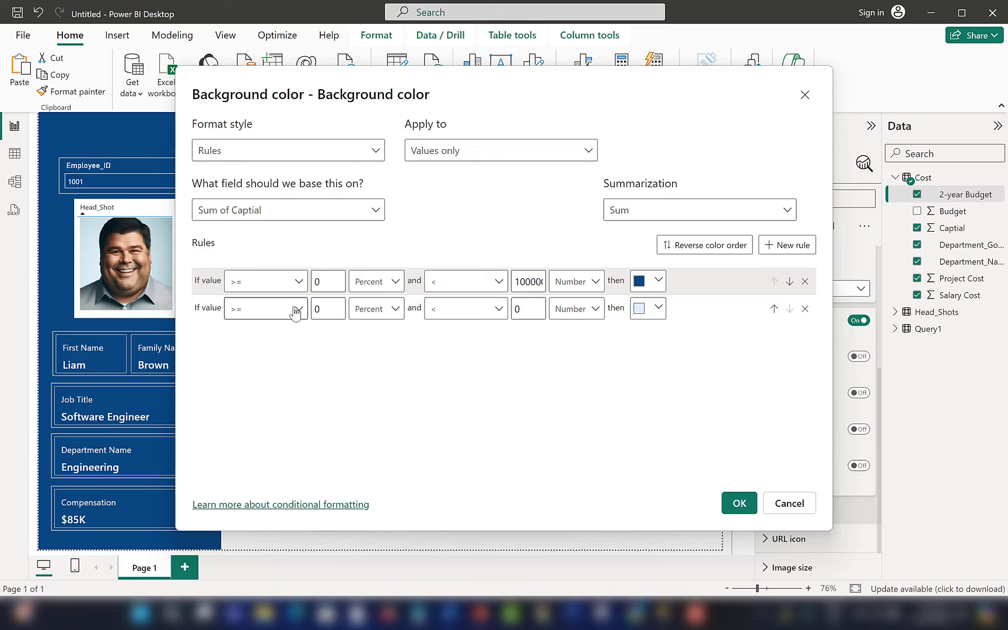
pyautogui.doubleClick(319, 308)
pyautogui.write('1')
pyautogui.press('BackSpace')
pyautogui.write('-')
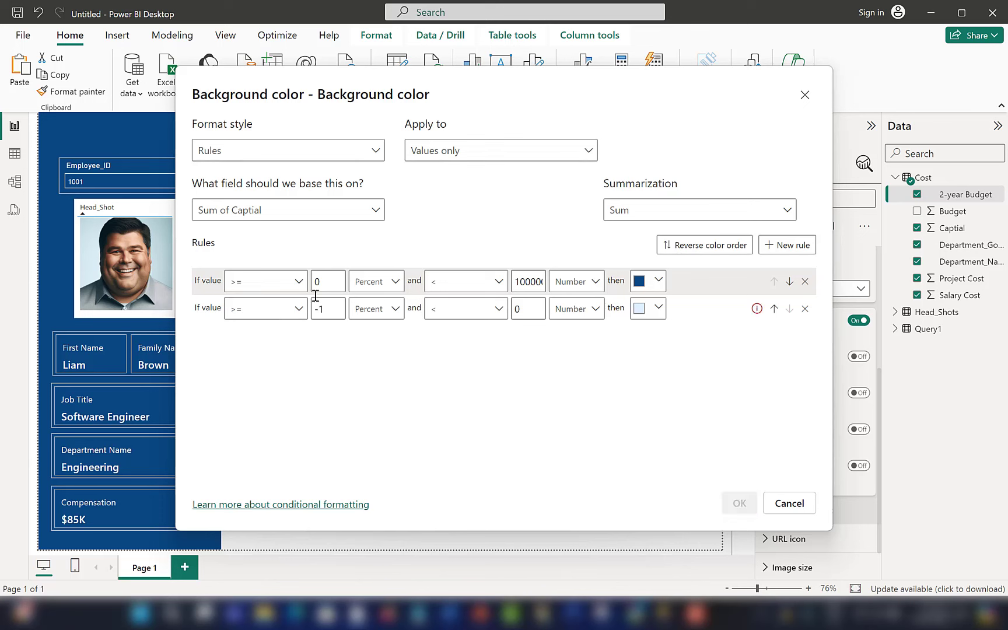
pyautogui.write('1-0')
pyautogui.write('00000')
# Switch the lower-limit unit of both Capital background rules to Number
pyautogui.click(362, 351)
pyautogui.click(390, 290)
pyautogui.click(373, 304)
pyautogui.click(382, 308)
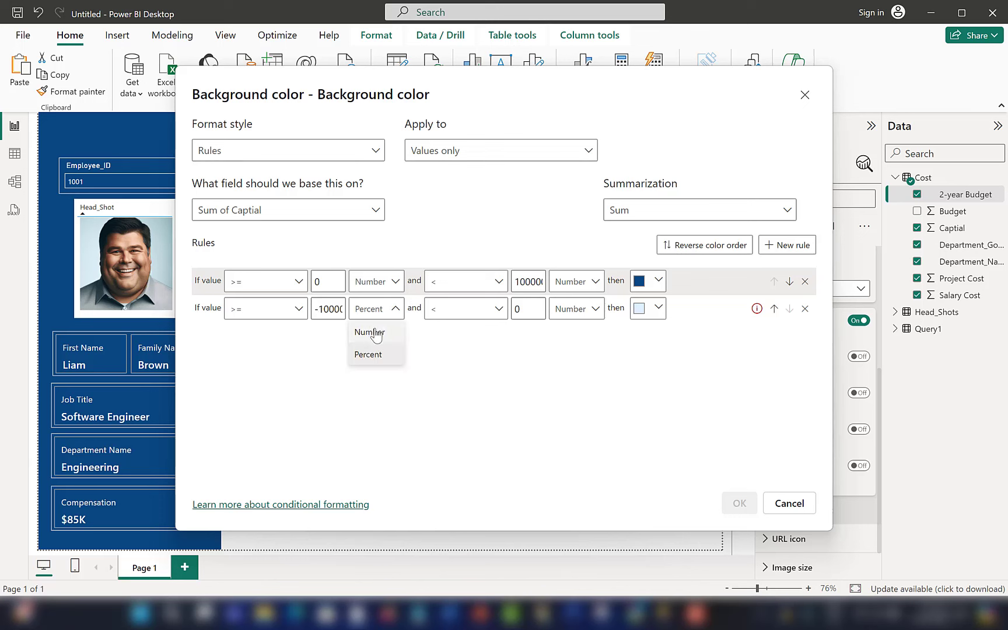
pyautogui.click(379, 331)
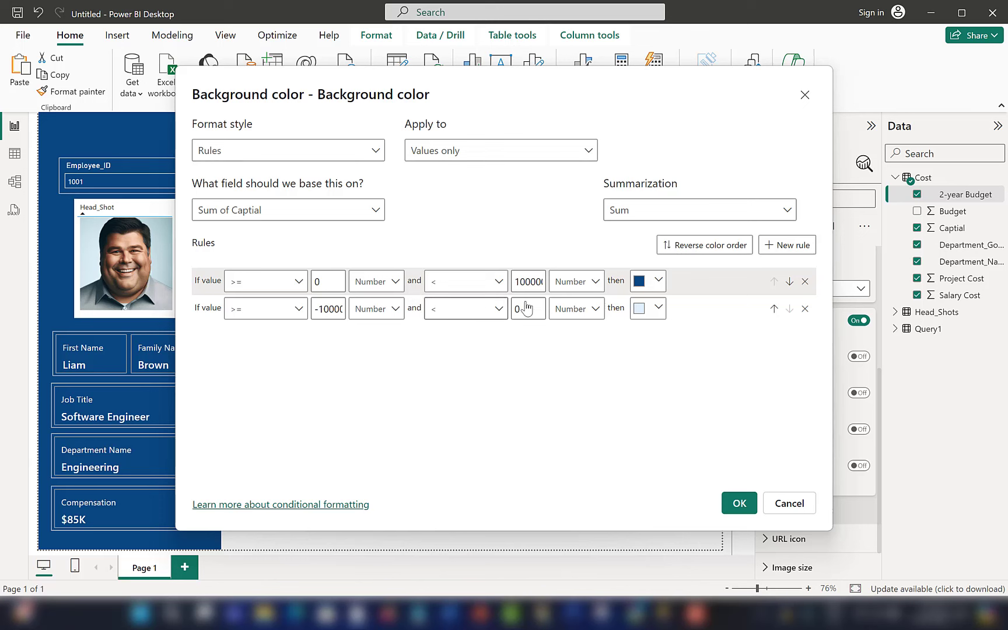
# Color the negative-value rule red and apply the Capital background color rules
pyautogui.click(649, 314)
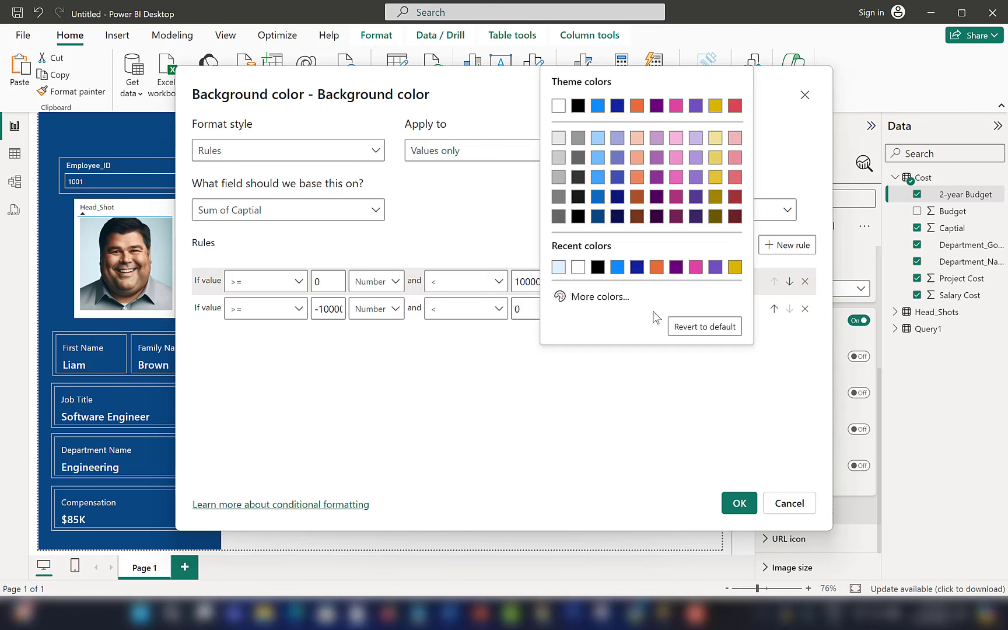
pyautogui.click(735, 107)
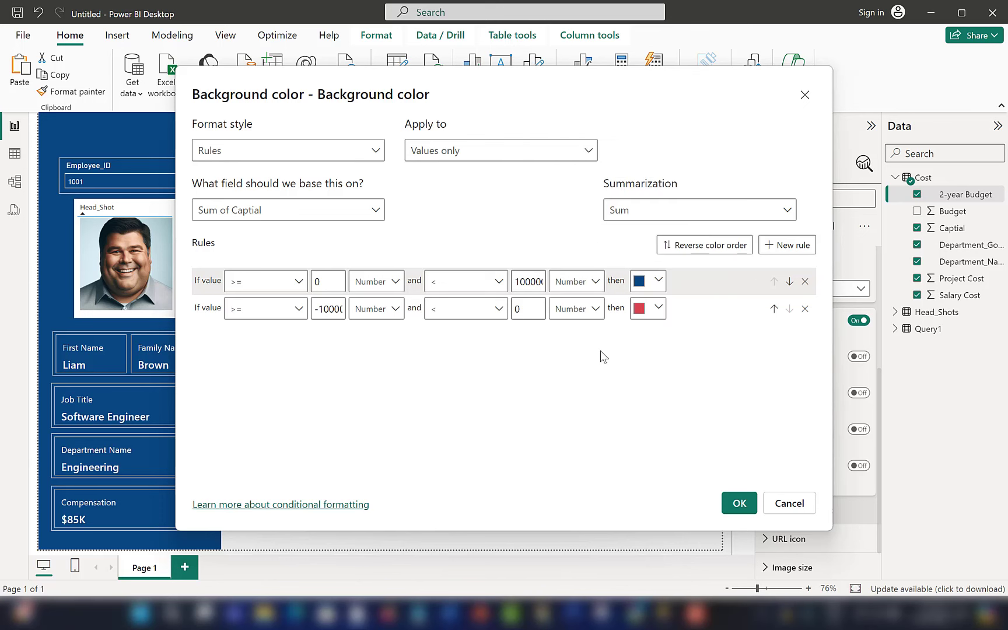
pyautogui.click(739, 508)
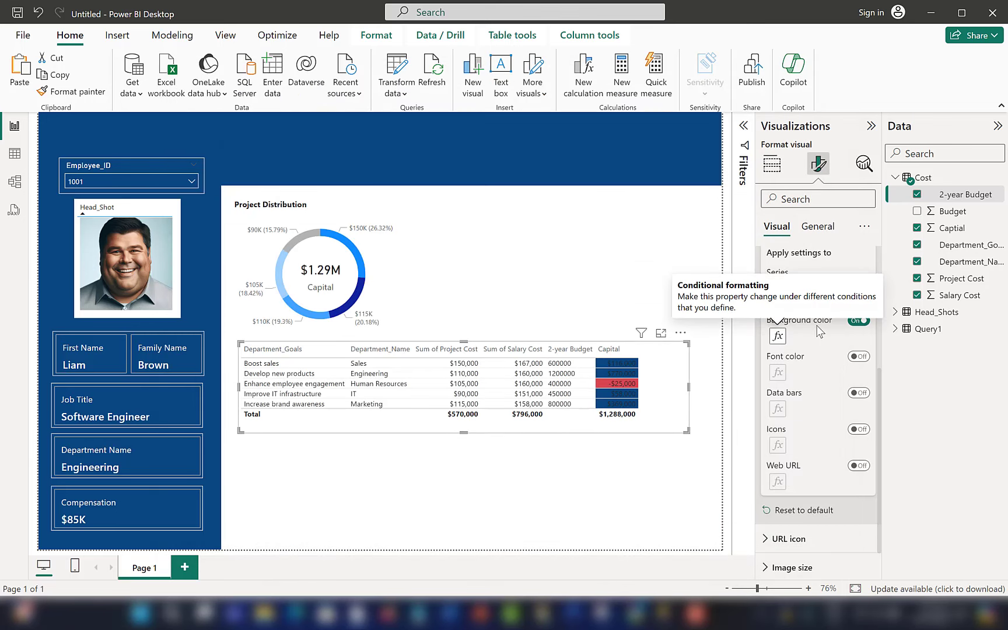
# Turn on conditional font color for Capital and make both the minimum and maximum gradient colors white
pyautogui.click(858, 356)
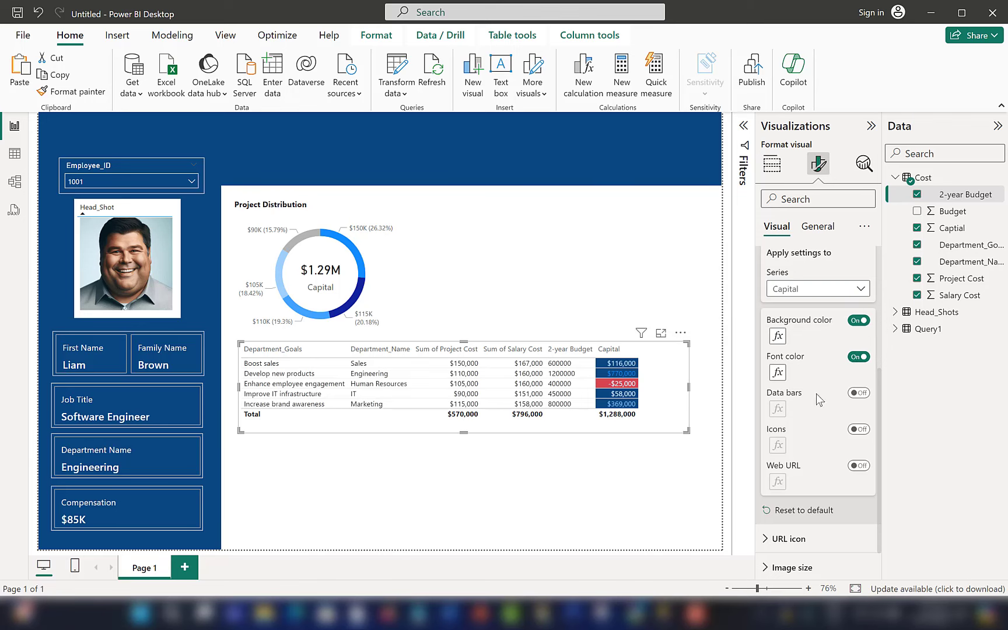
pyautogui.click(778, 373)
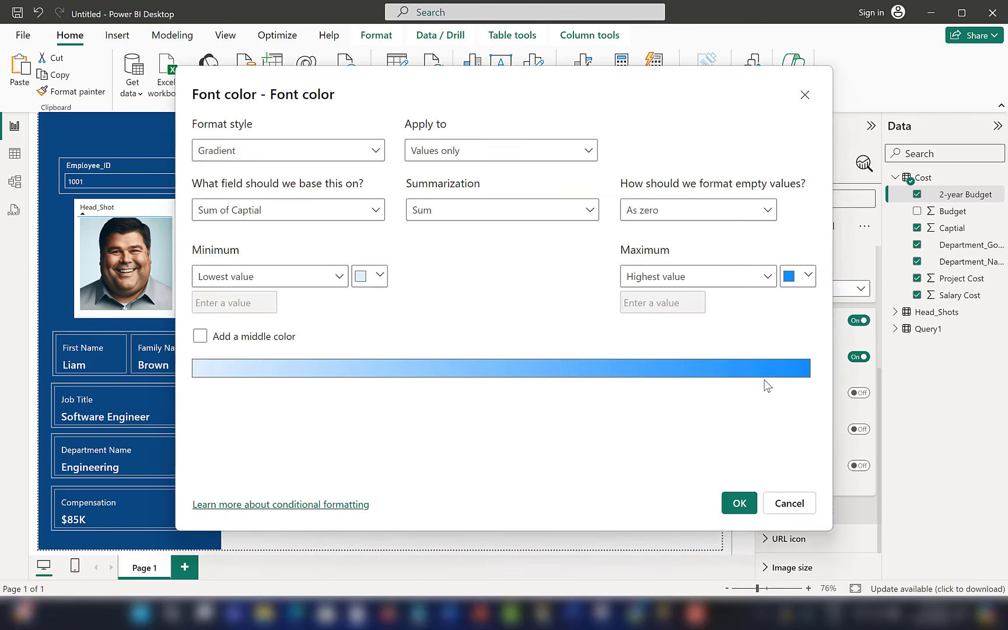
pyautogui.click(808, 276)
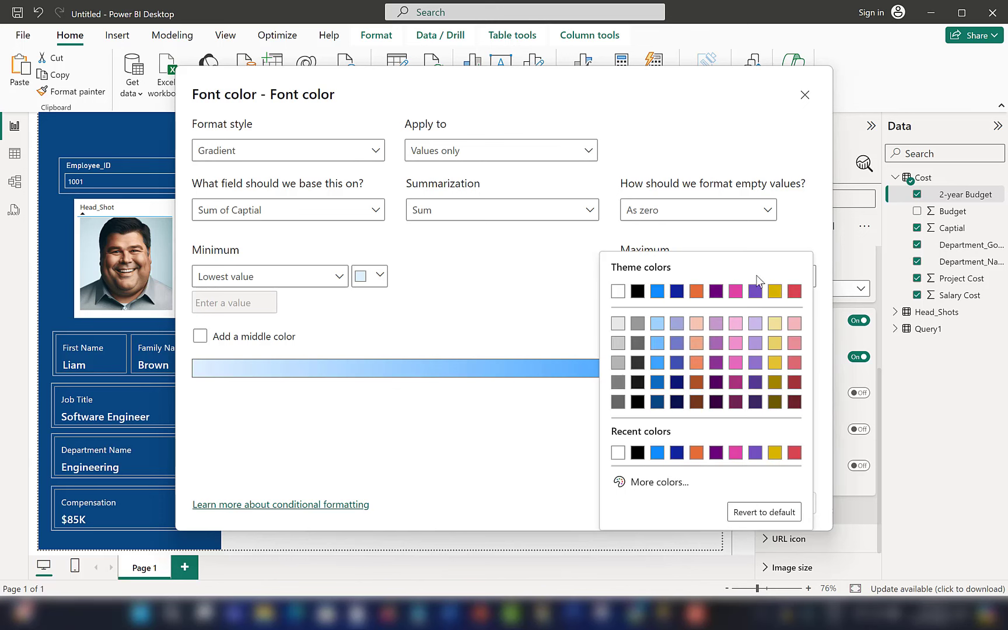
pyautogui.click(615, 289)
pyautogui.click(383, 276)
pyautogui.click(370, 291)
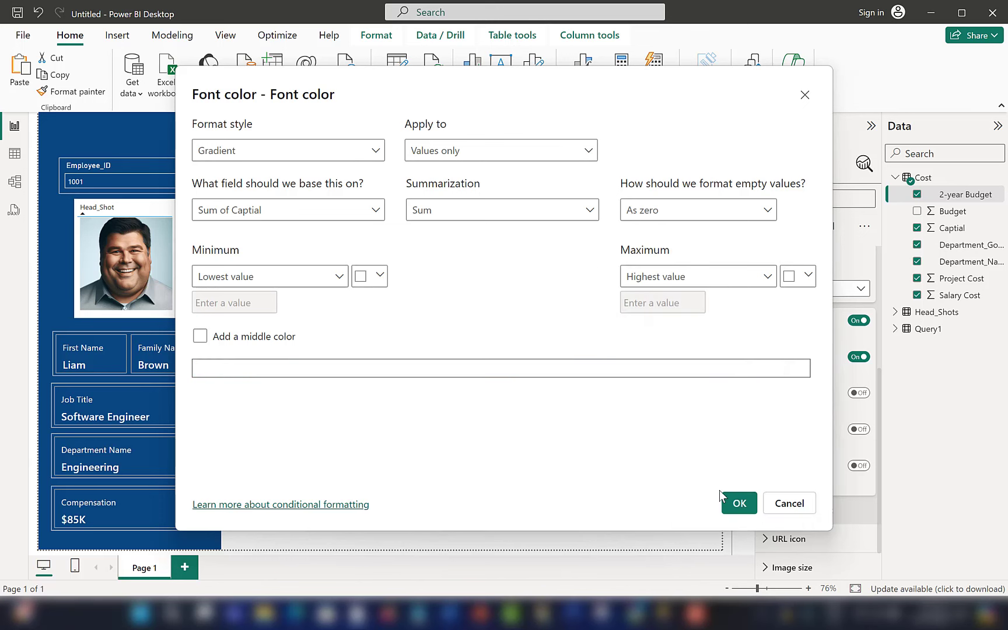
pyautogui.click(738, 503)
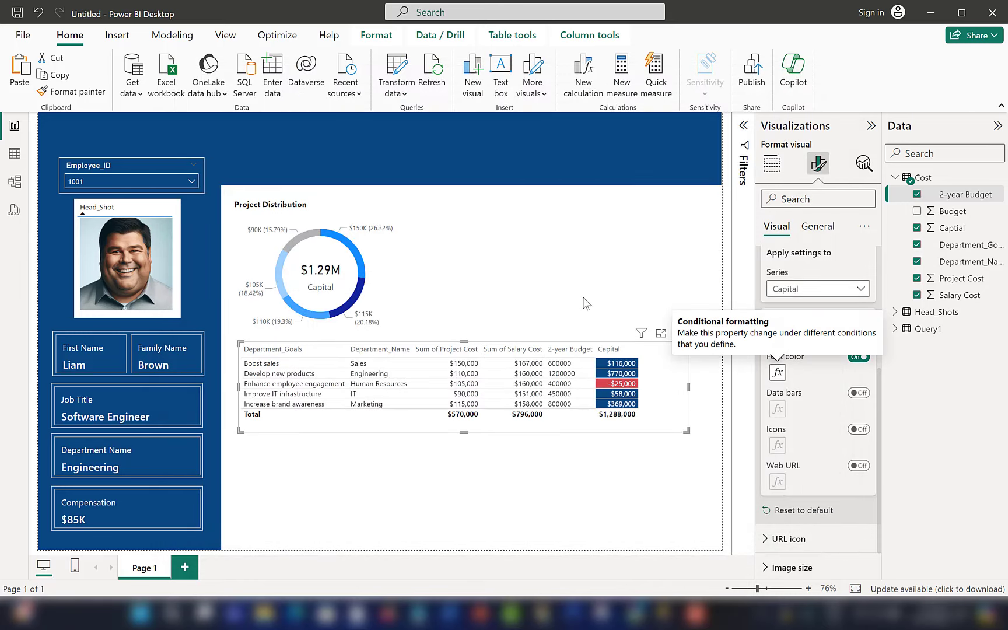
# Move the cost table slightly to the right on the report page
pyautogui.click(575, 323)
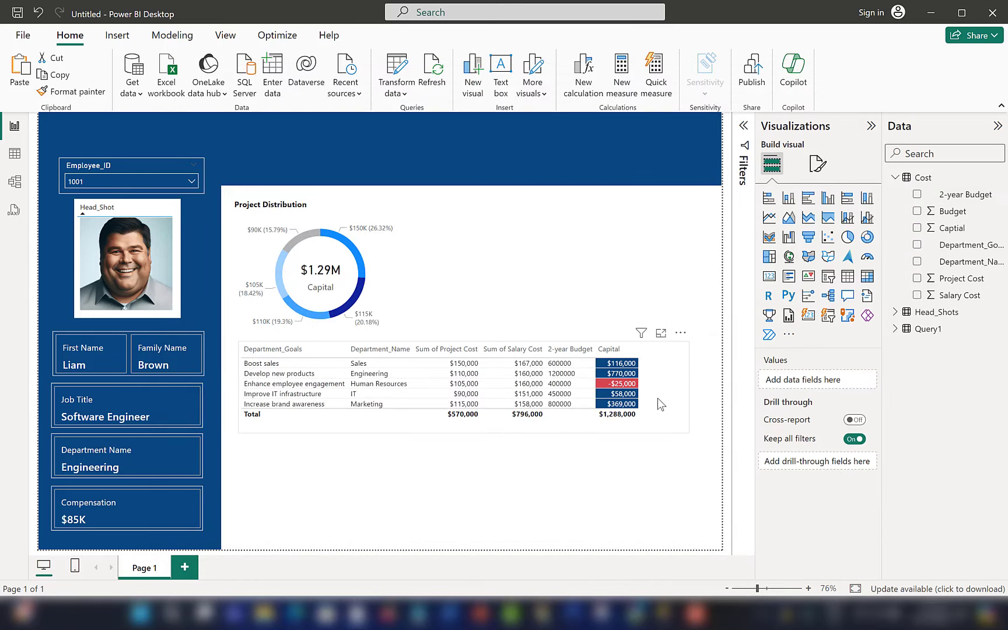
pyautogui.moveTo(658, 404); pyautogui.dragTo(673, 396)
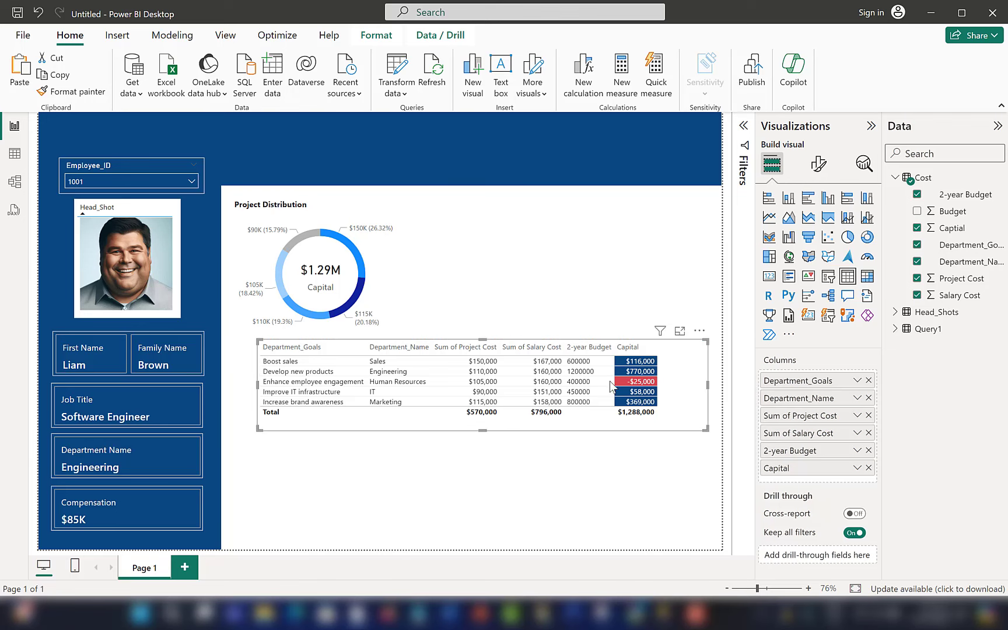
pyautogui.click(255, 422)
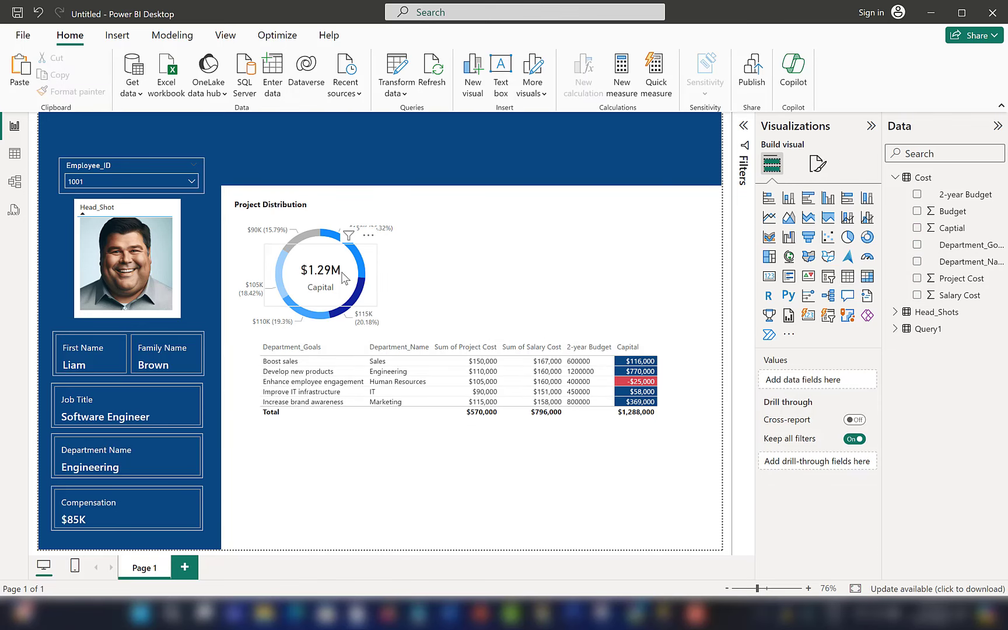
# Move the project donut chart and its central Capital card together, up and slightly left
pyautogui.click(344, 278)
pyautogui.click(369, 319)
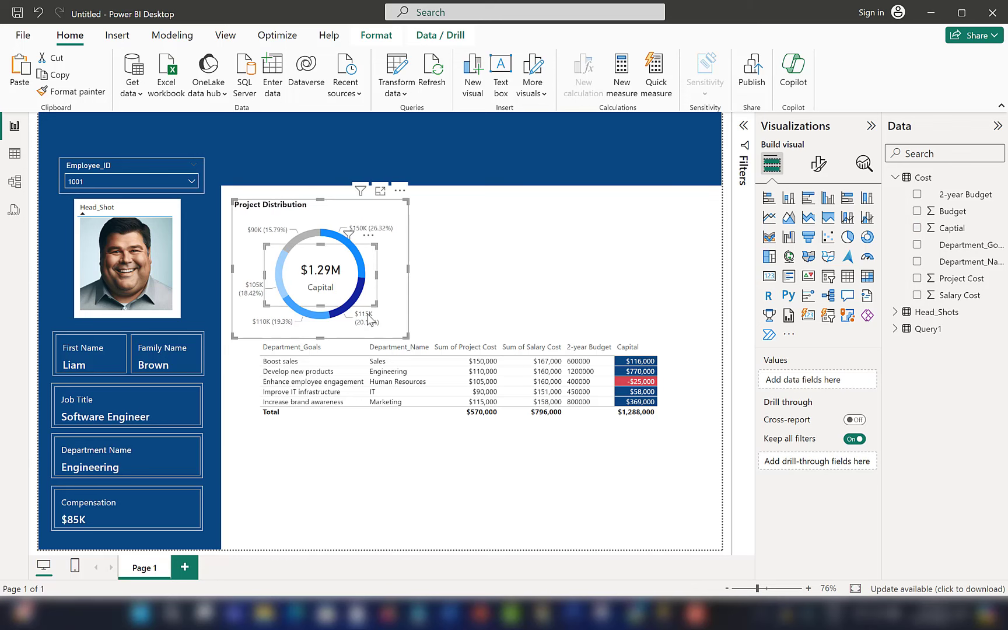
pyautogui.moveTo(365, 310); pyautogui.dragTo(362, 303)
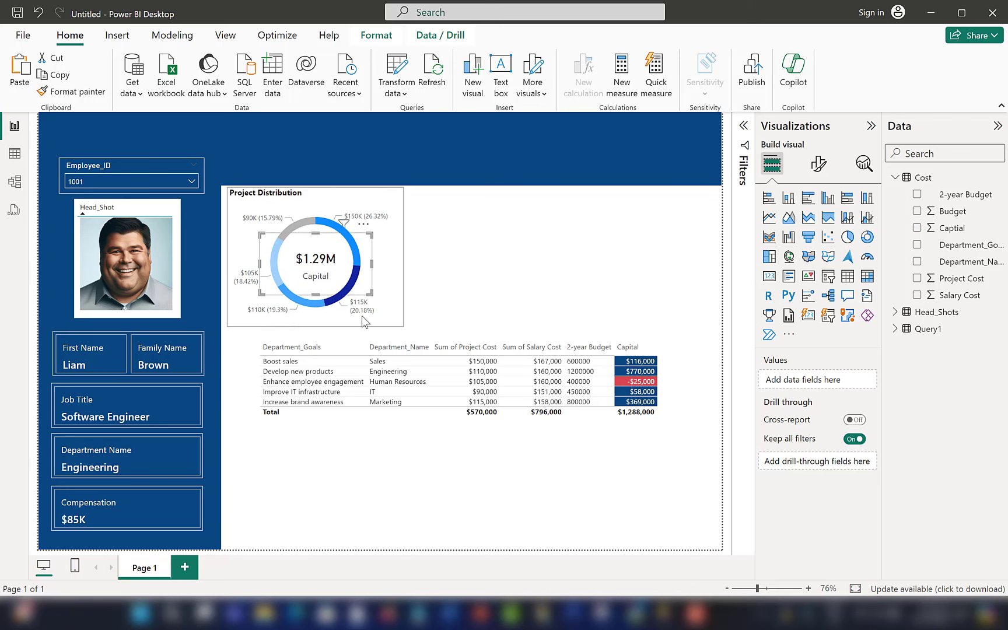
pyautogui.click(365, 322)
pyautogui.click(318, 465)
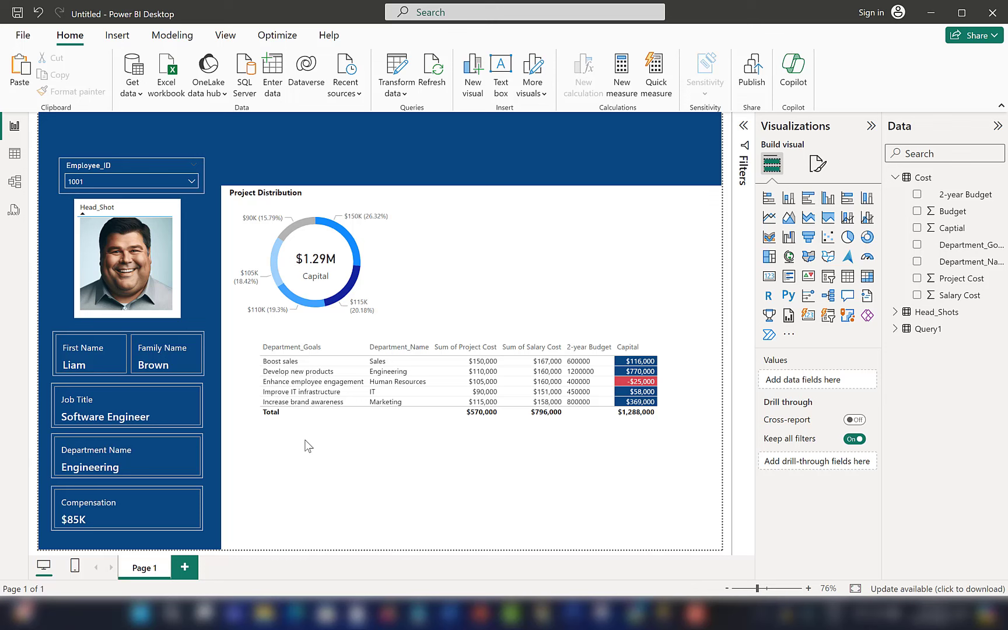
# Widen the cost table by extending its left edge toward the blue sidebar
pyautogui.click(272, 395)
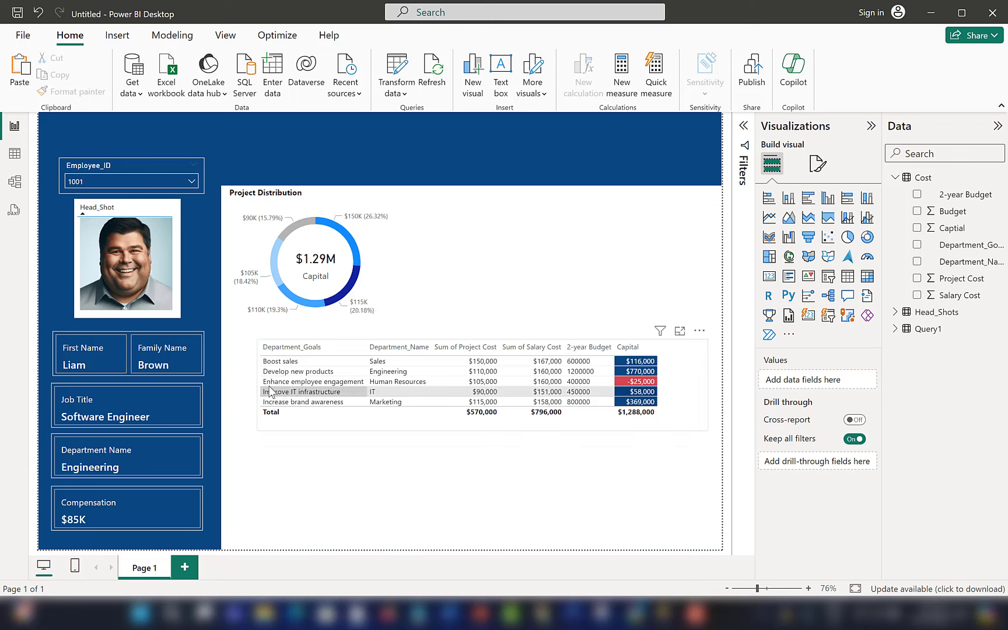
pyautogui.moveTo(256, 381); pyautogui.dragTo(245, 386)
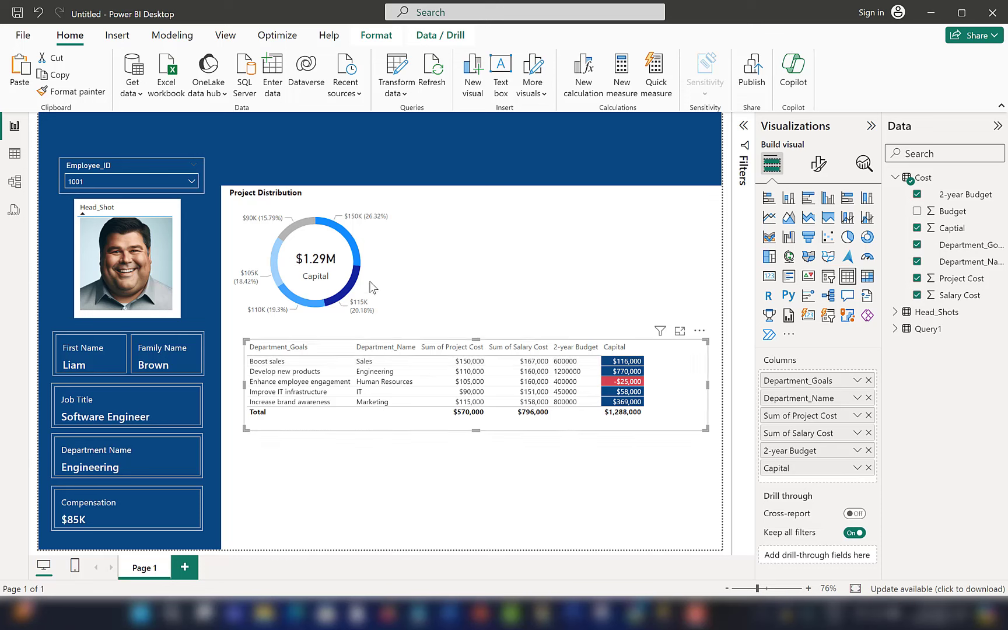
# Duplicate the donut chart together with its Capital card and place the copies beside the original, above the table
pyautogui.click(304, 260)
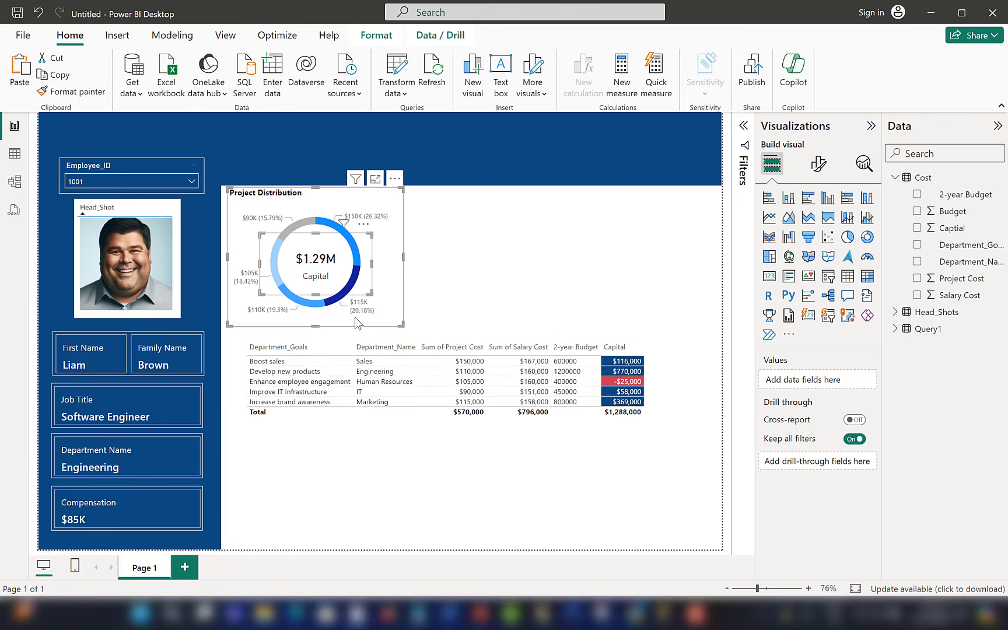
pyautogui.hotkey('ctrl', 'c')
pyautogui.hotkey('ctrl', 'v')
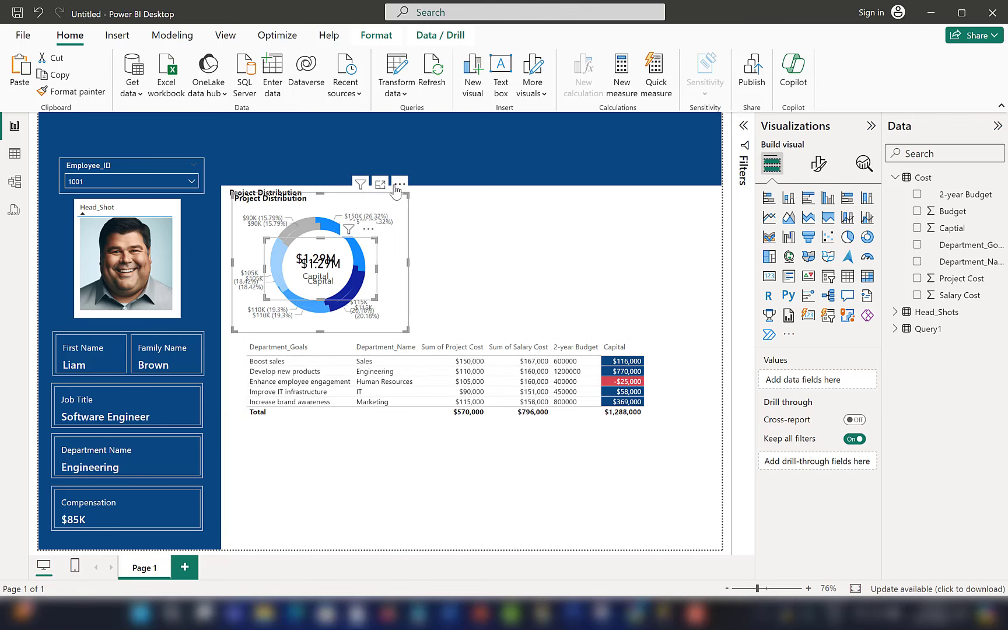
pyautogui.moveTo(392, 188); pyautogui.dragTo(564, 186)
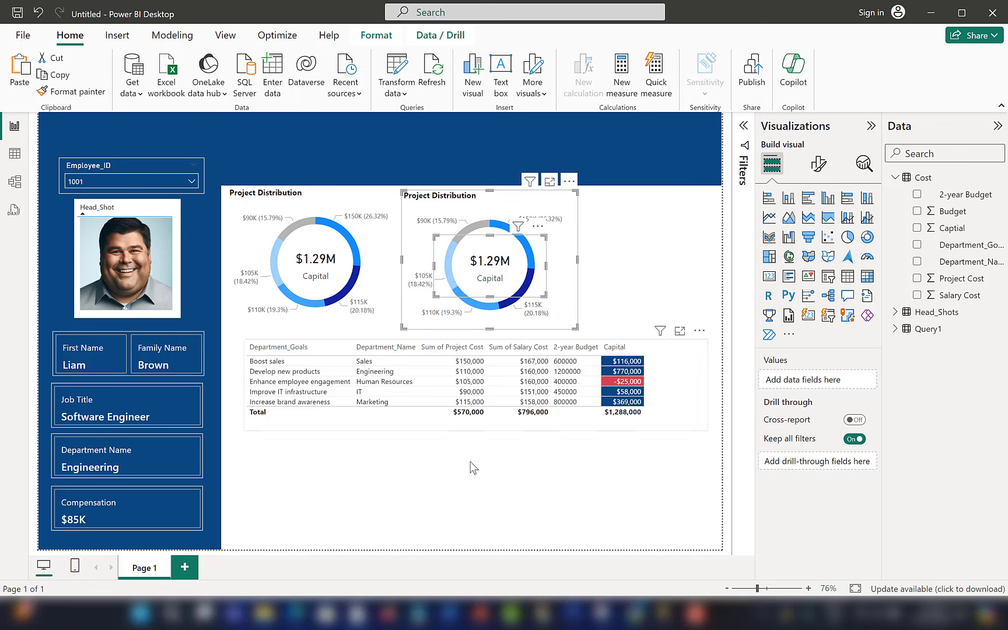
pyautogui.click(464, 512)
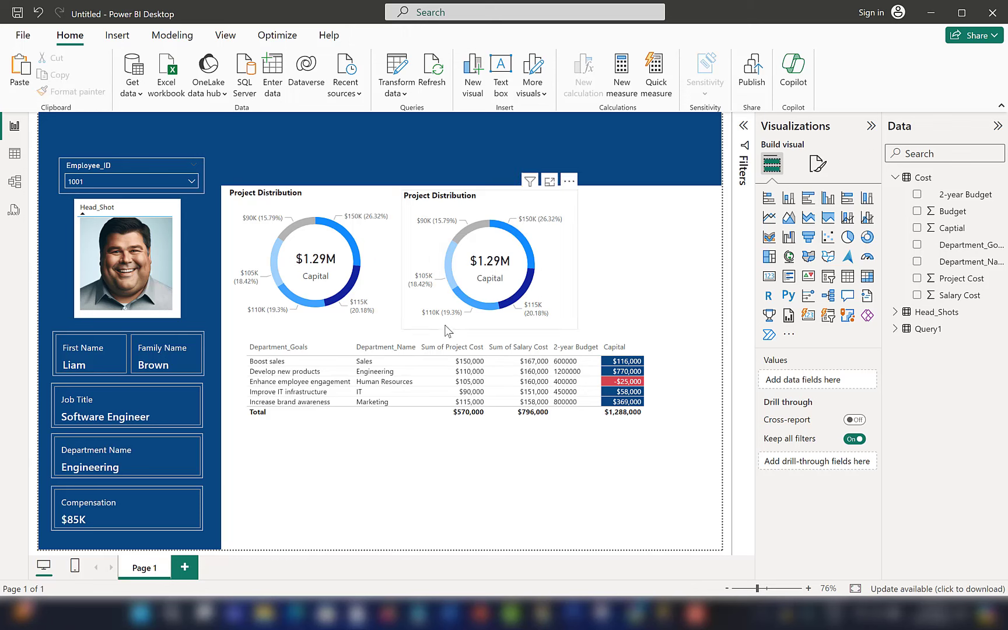
# Give the copied donut chart Query1's Department_Name as legend and project_budget as values
pyautogui.click(505, 271)
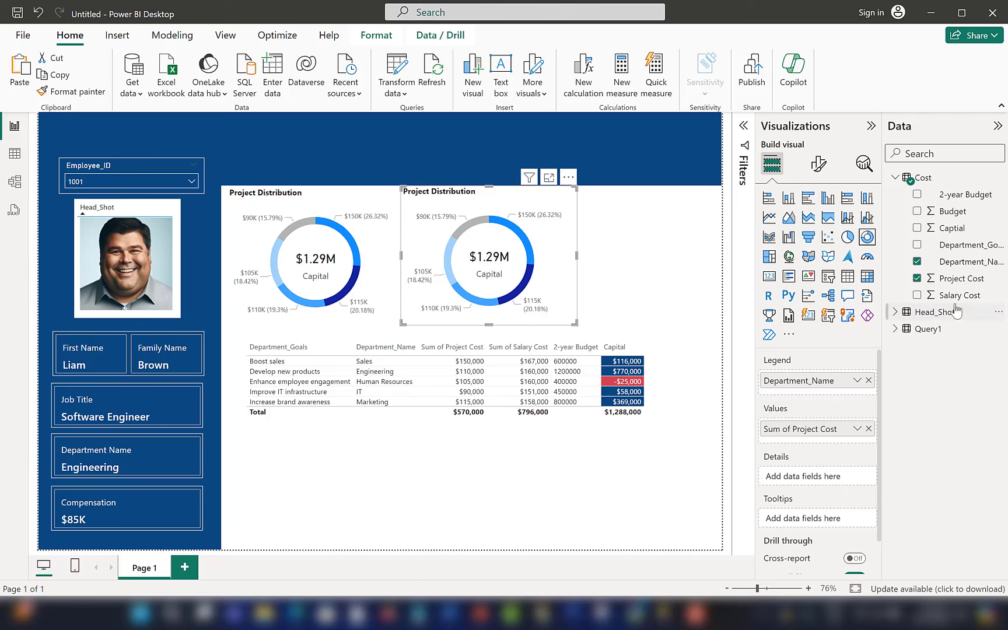
pyautogui.click(896, 329)
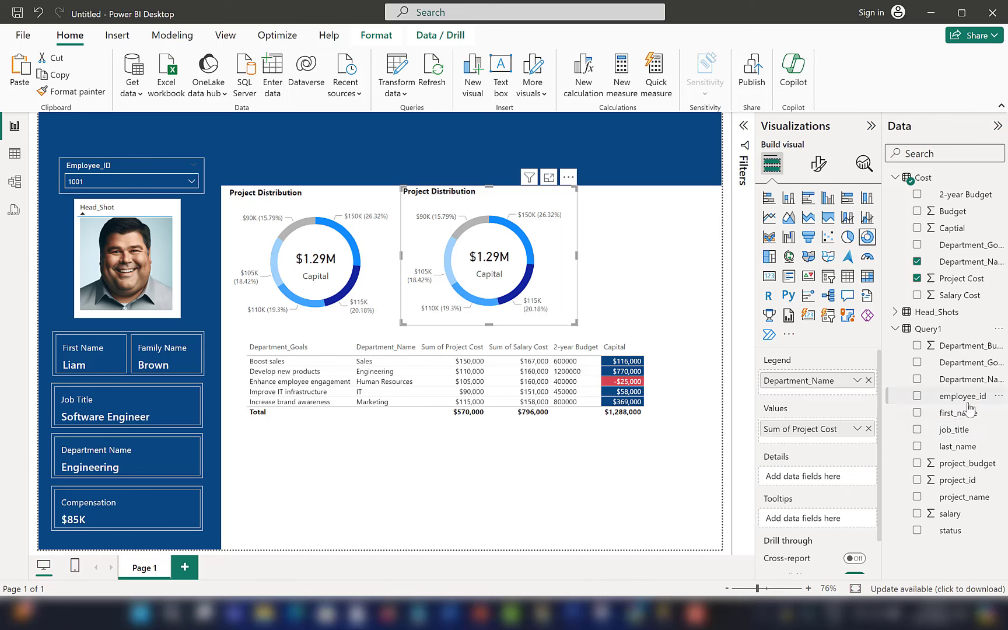
pyautogui.moveTo(978, 380); pyautogui.dragTo(840, 382)
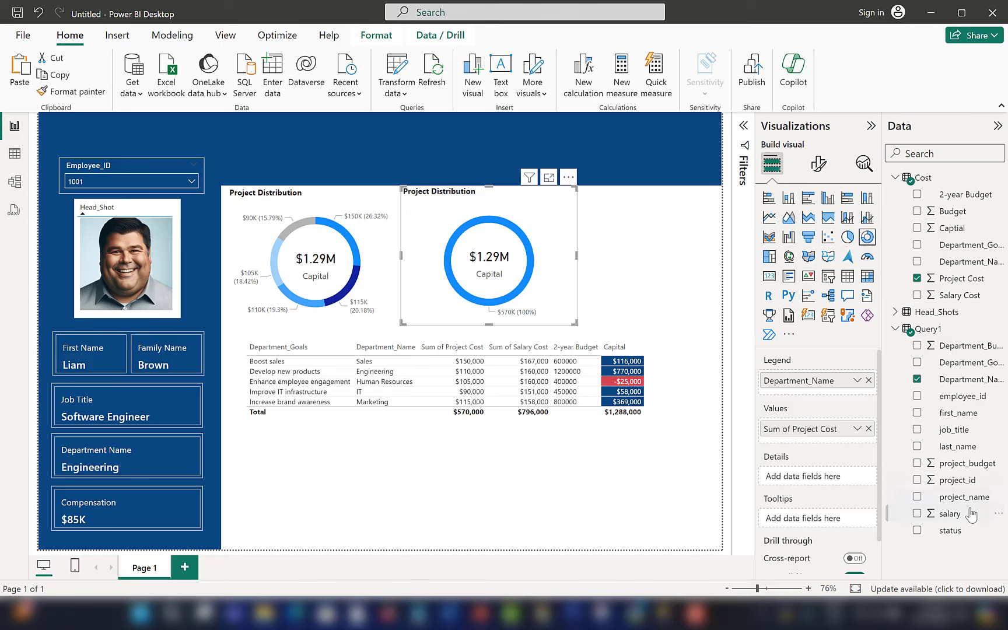
pyautogui.moveTo(965, 464); pyautogui.dragTo(811, 431)
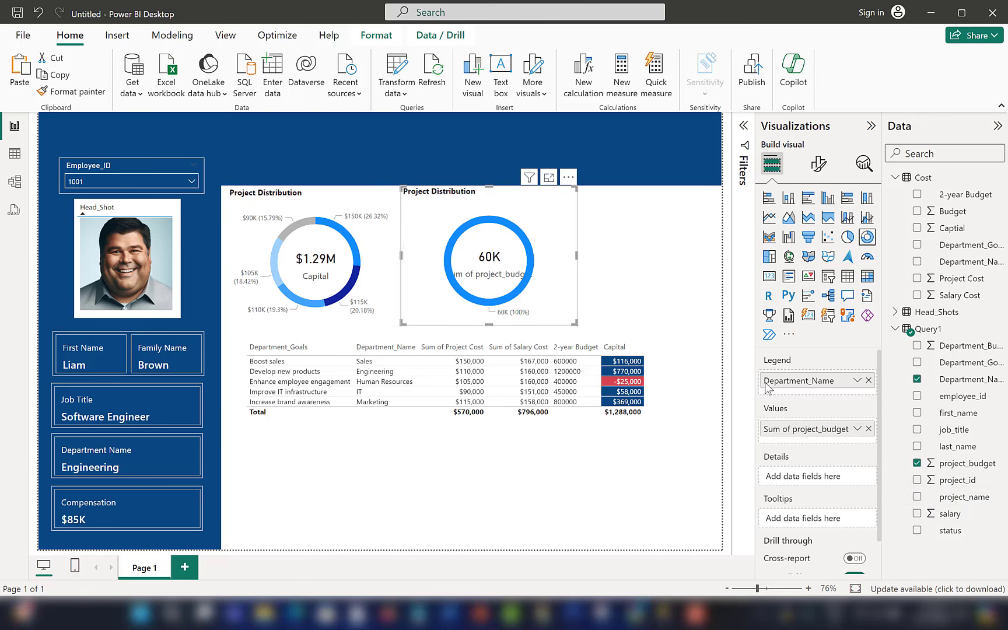
# Stop the Employee_ID slicer from filtering the project_budget card inside the copied donut through Edit interactions
pyautogui.click(104, 168)
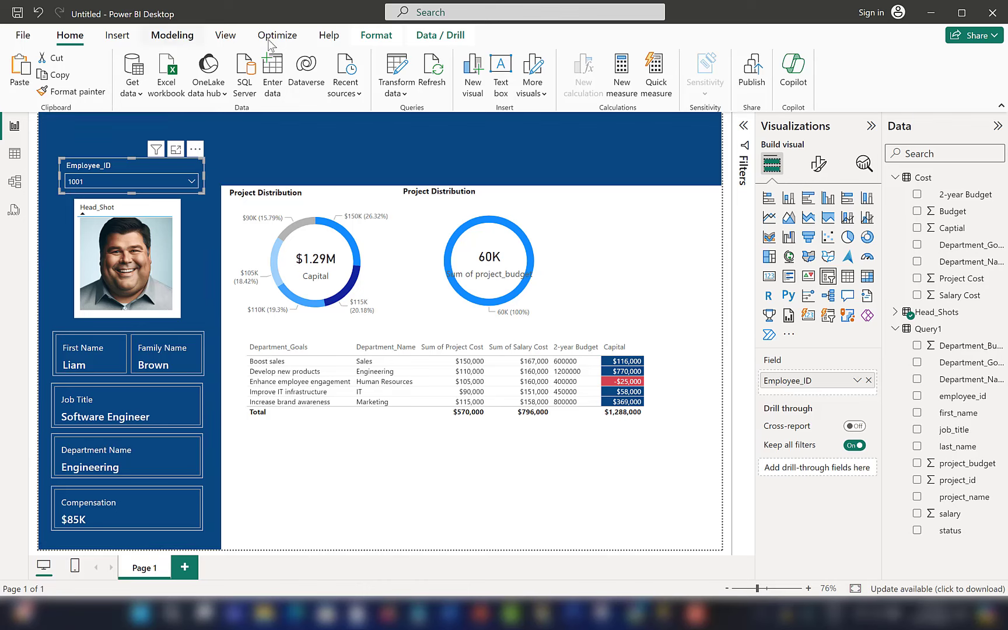
pyautogui.click(369, 38)
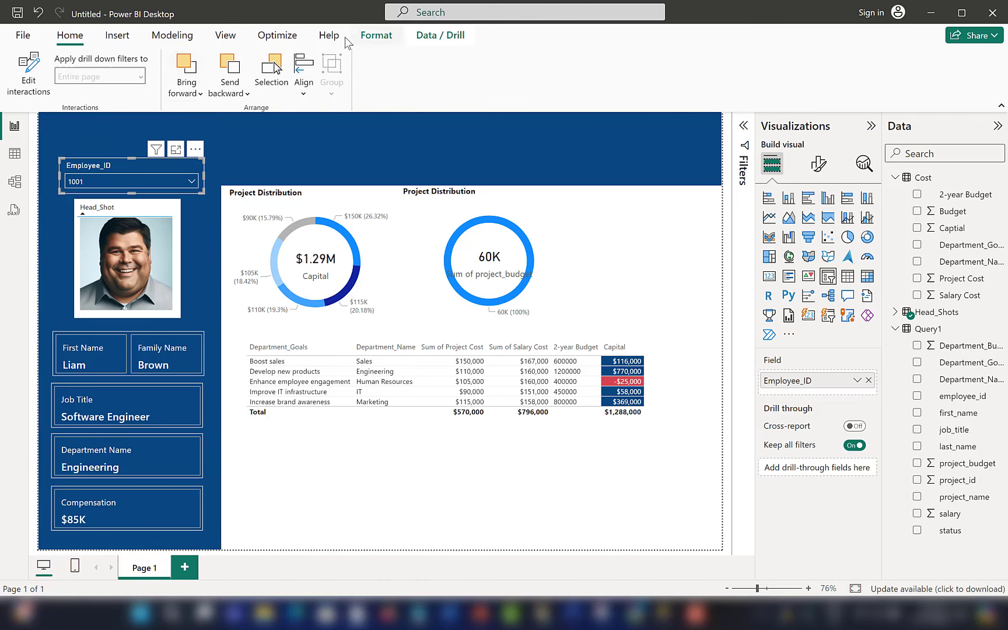
pyautogui.click(29, 70)
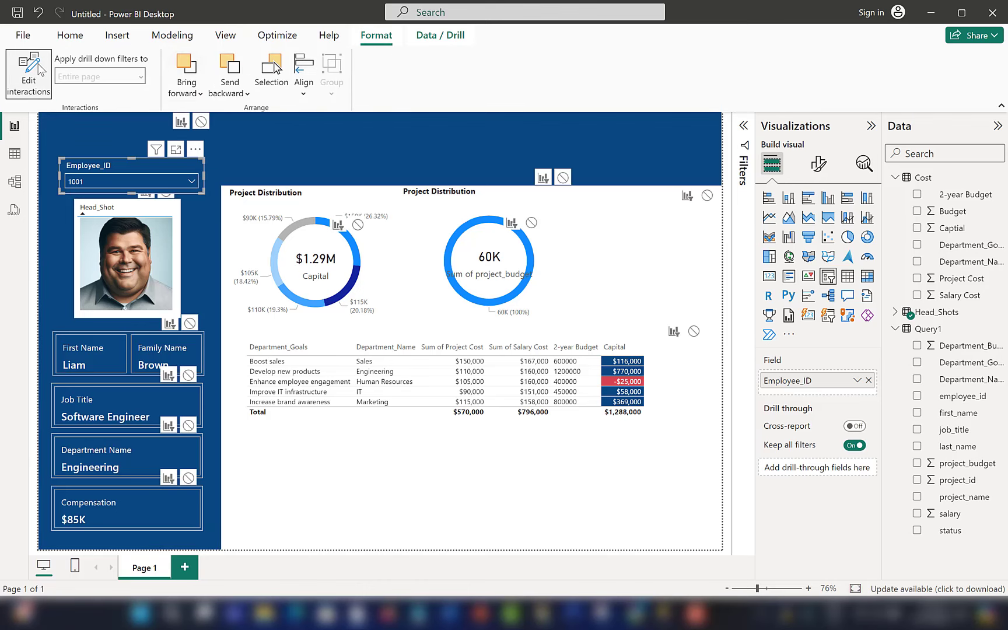
pyautogui.click(532, 223)
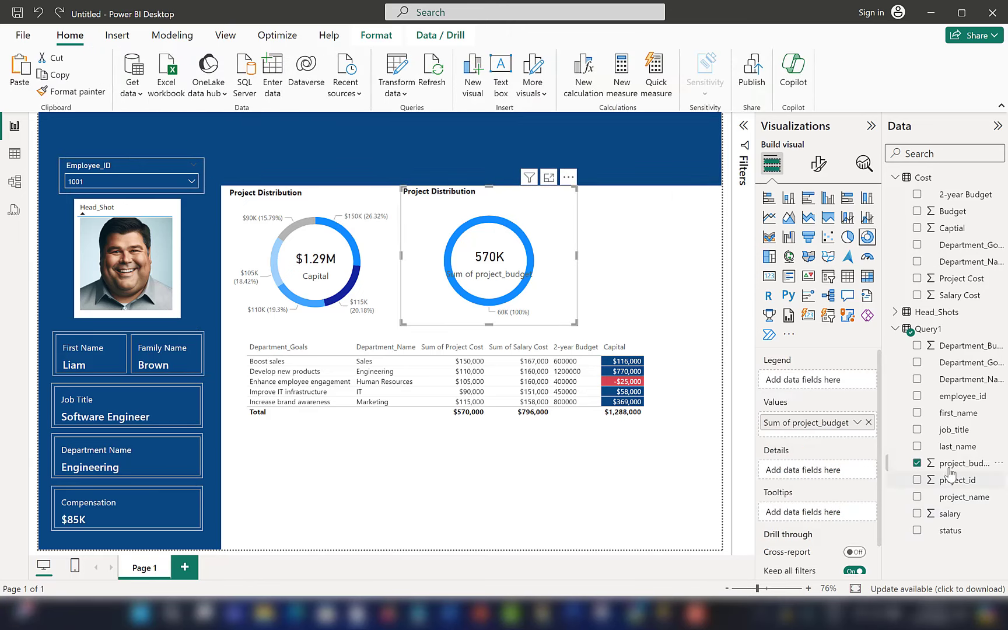
# Set status as the legend of the second donut chart and turn on Edit interactions
pyautogui.moveTo(934, 539); pyautogui.dragTo(826, 392)
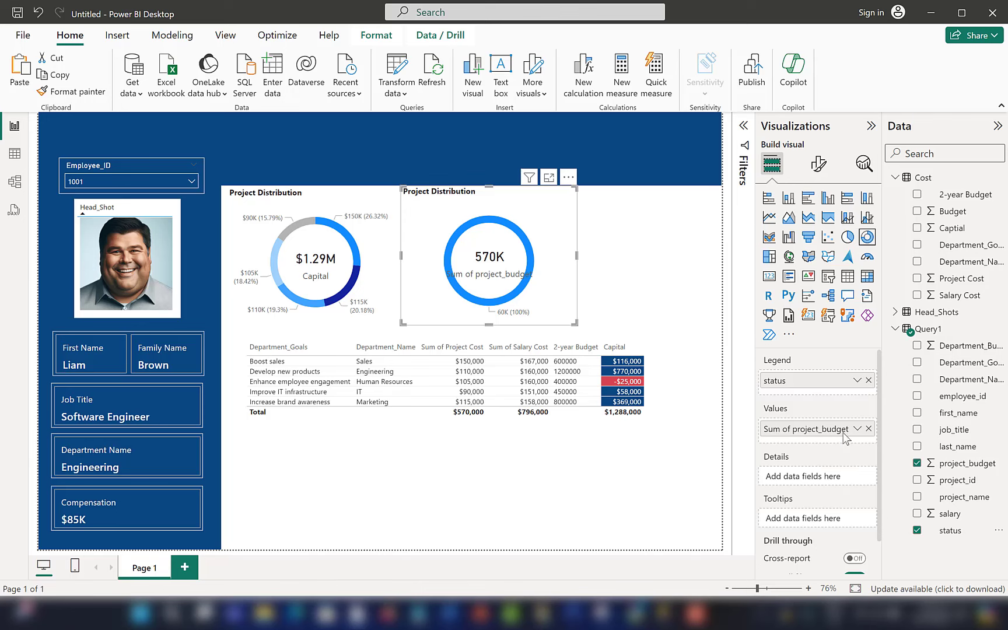
pyautogui.click(371, 36)
pyautogui.click(28, 73)
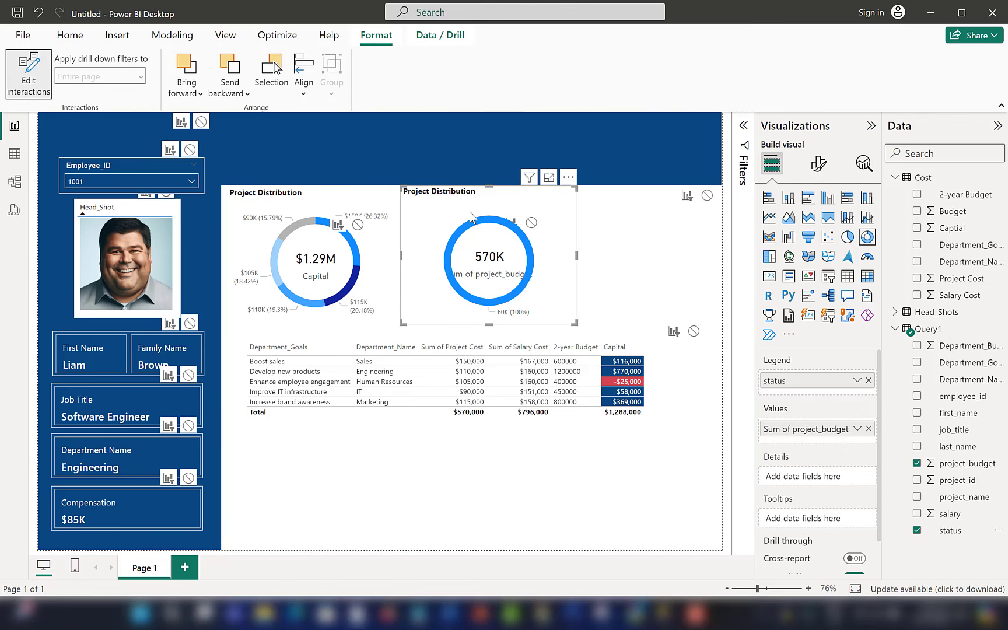
pyautogui.click(614, 245)
pyautogui.click(559, 275)
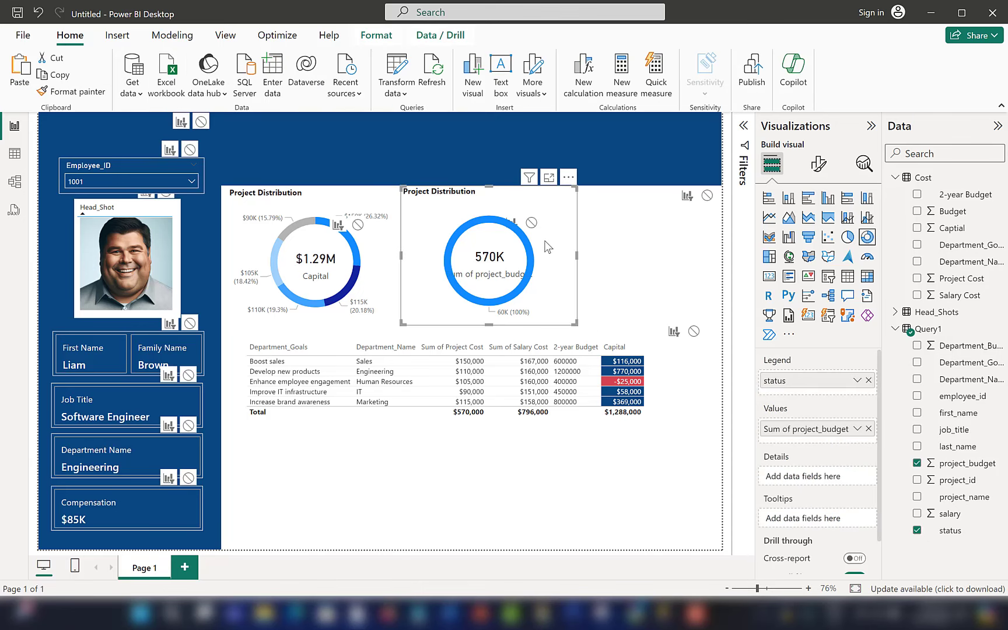
# Move the second donut off its card, stop the Employee_ID slicer from filtering it, and return it beside the first donut
pyautogui.moveTo(533, 229); pyautogui.dragTo(647, 255)
pyautogui.moveTo(676, 218); pyautogui.dragTo(602, 237)
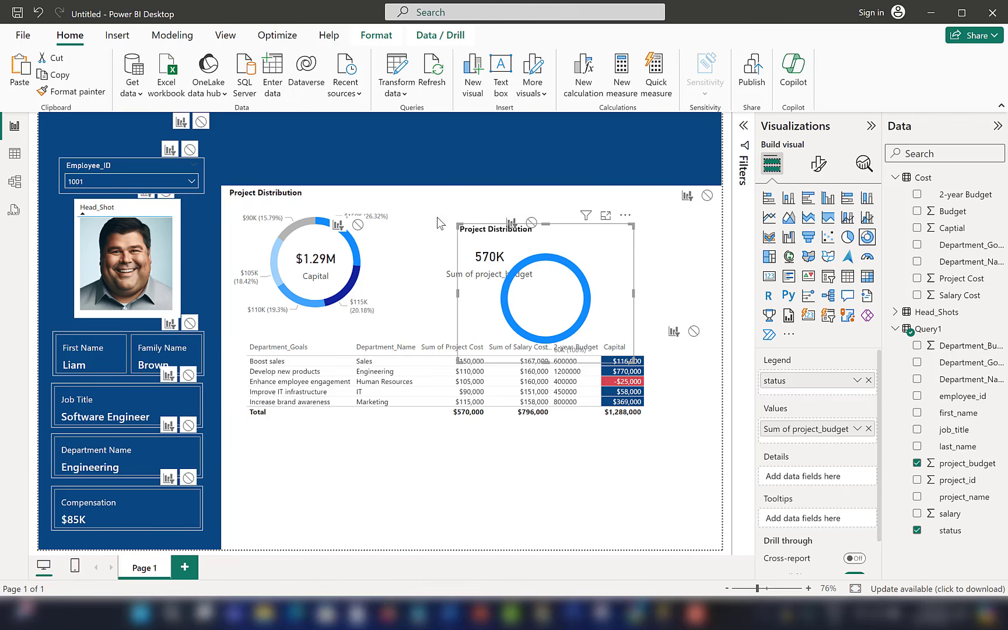
pyautogui.click(150, 162)
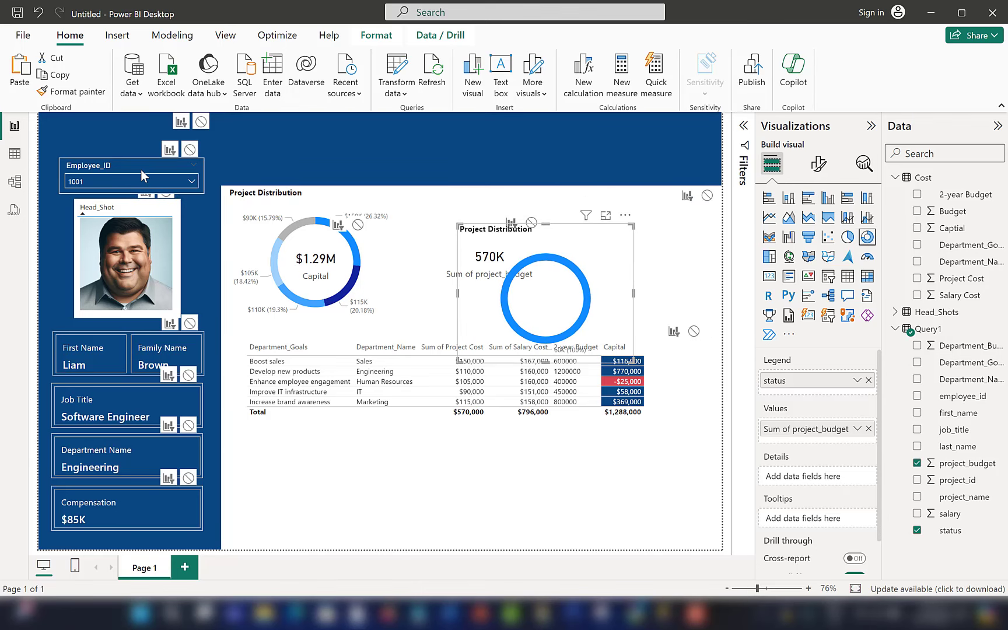
pyautogui.click(612, 299)
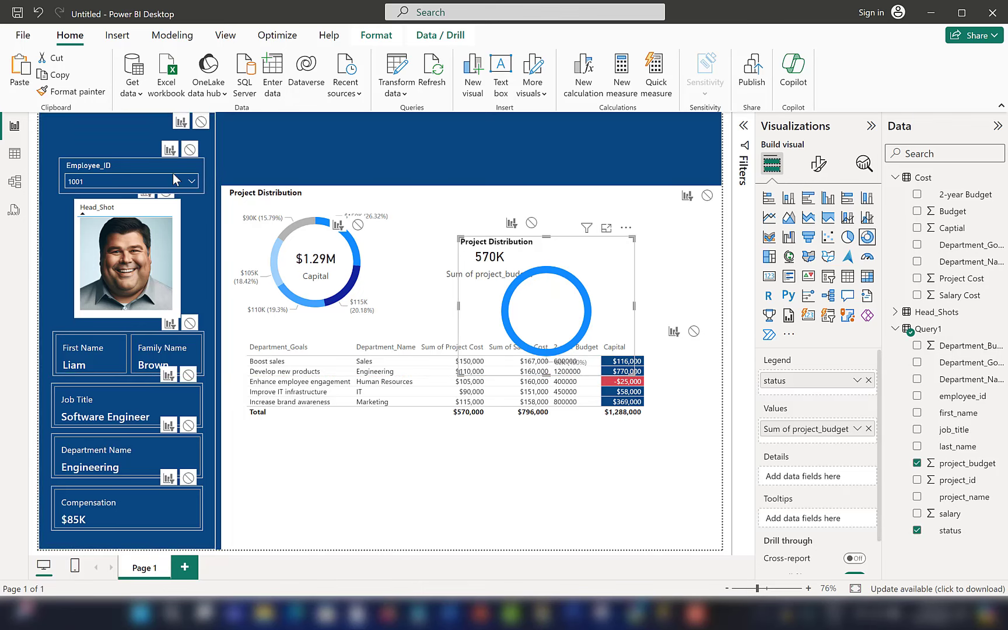
pyautogui.click(131, 164)
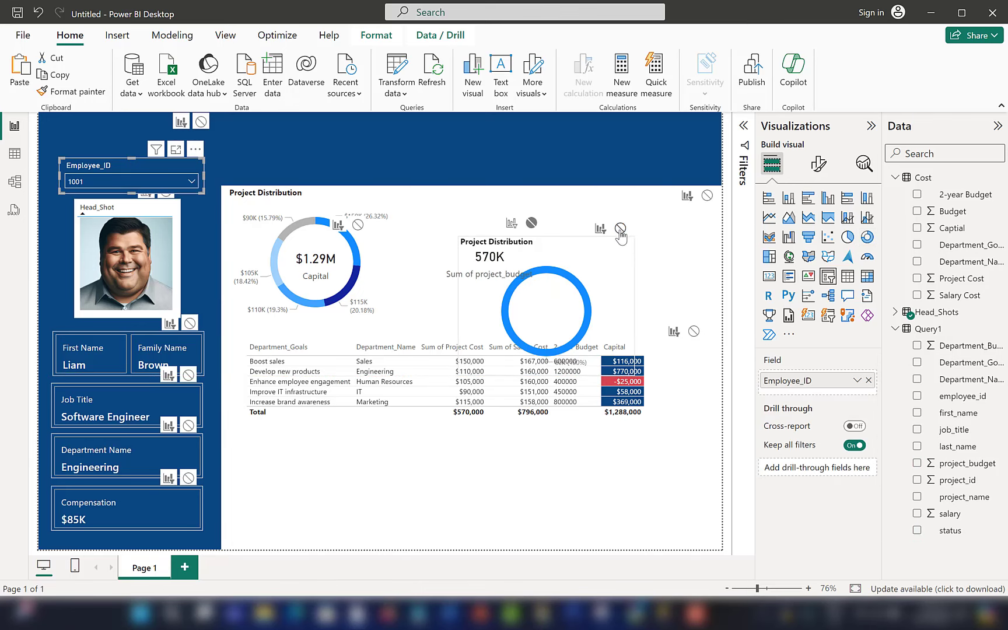
pyautogui.moveTo(605, 289); pyautogui.dragTo(552, 241)
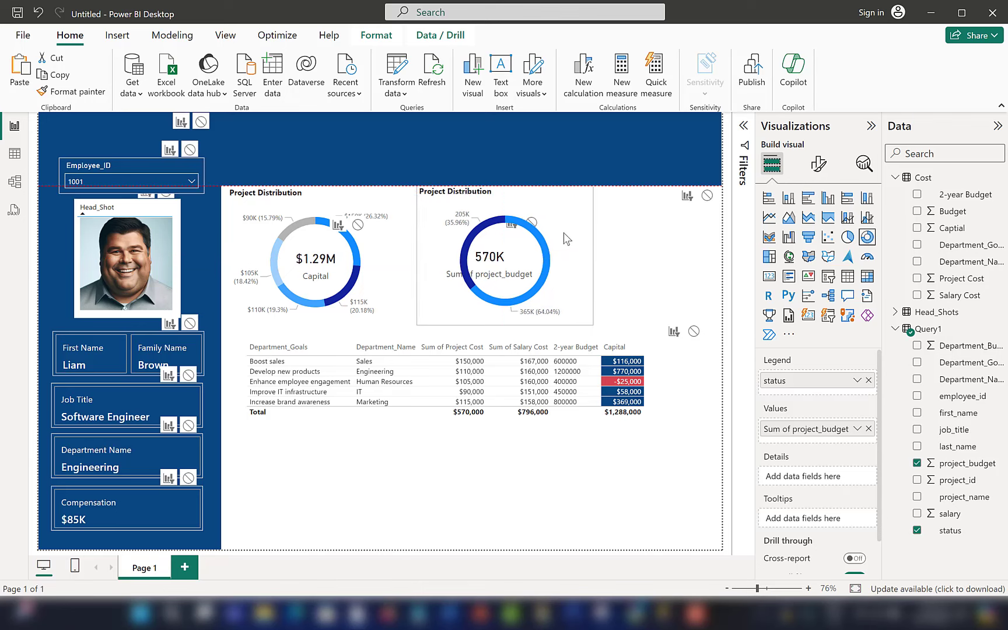
# Rename the project_budget field of the second donut's card to Project Budget
pyautogui.click(499, 277)
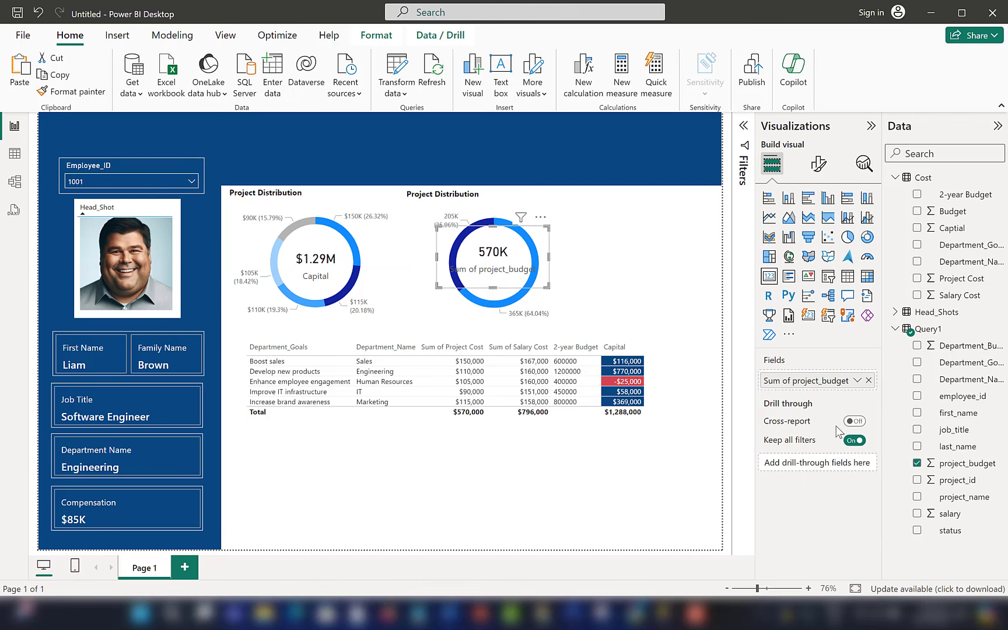
pyautogui.doubleClick(804, 382)
pyautogui.hotkey('ctrl', 'a')
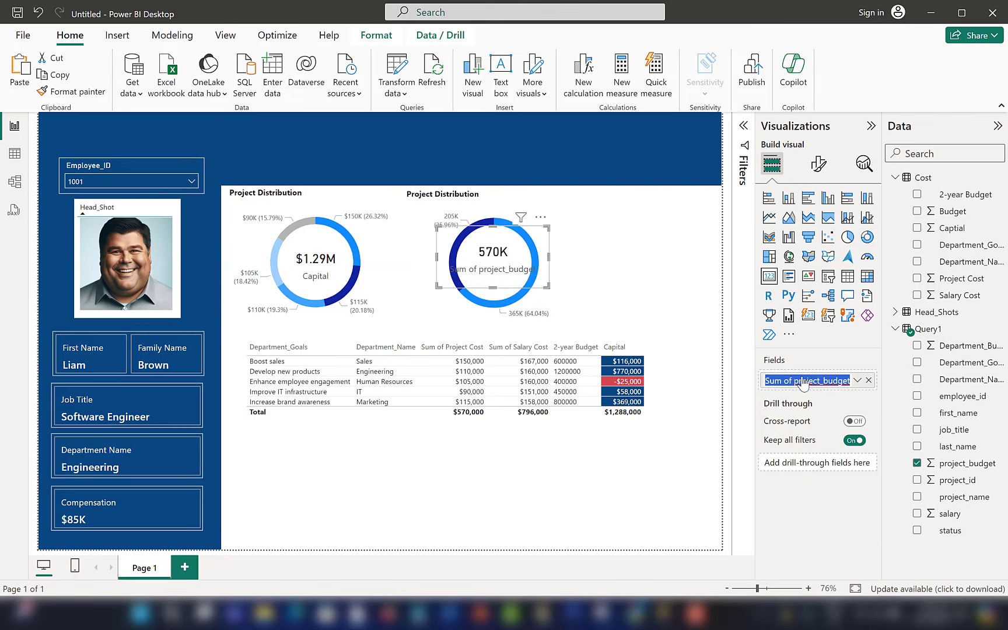
pyautogui.write('Projec')
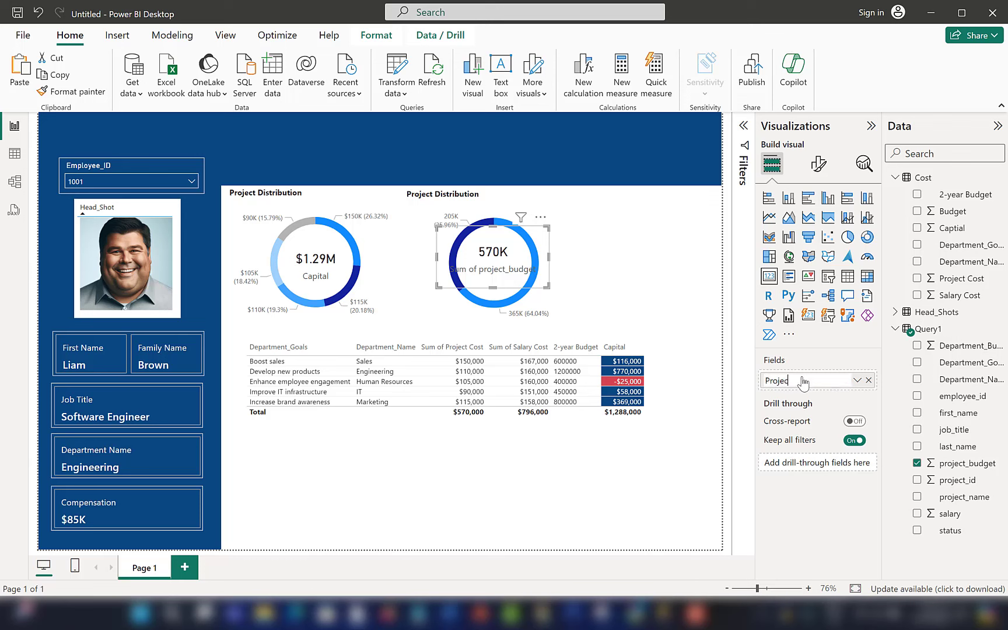
pyautogui.write('t Budget')
pyautogui.press('Return')
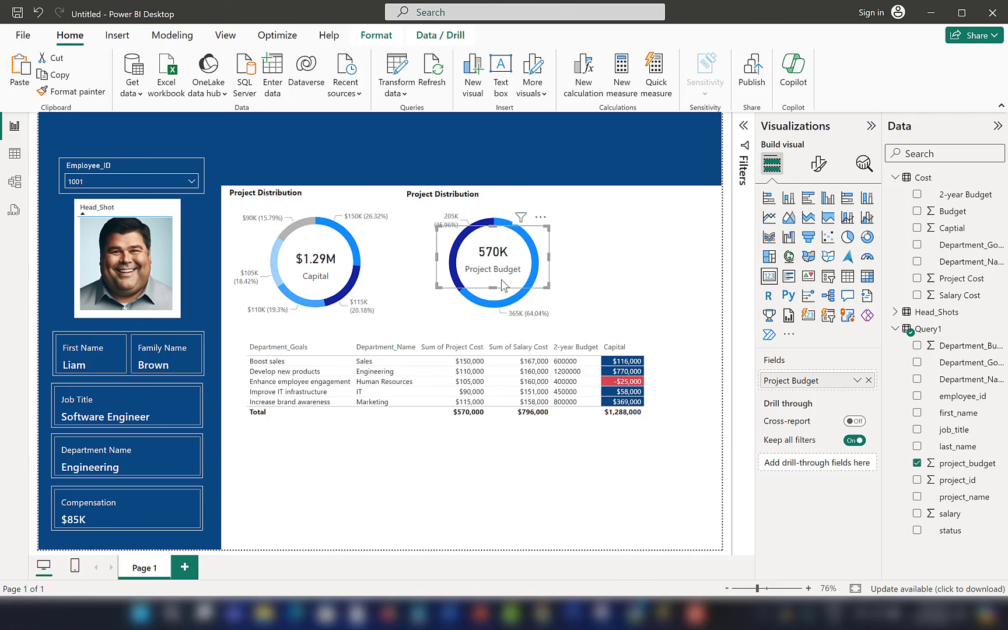
# Color the upcoming slice of the second donut chart medium gray
pyautogui.click(500, 308)
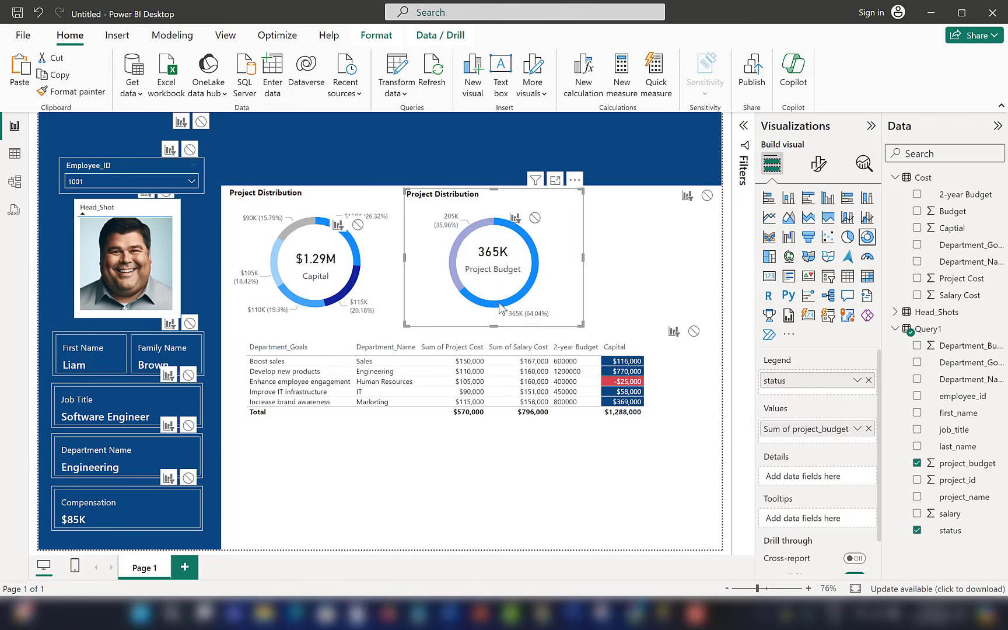
pyautogui.click(500, 308)
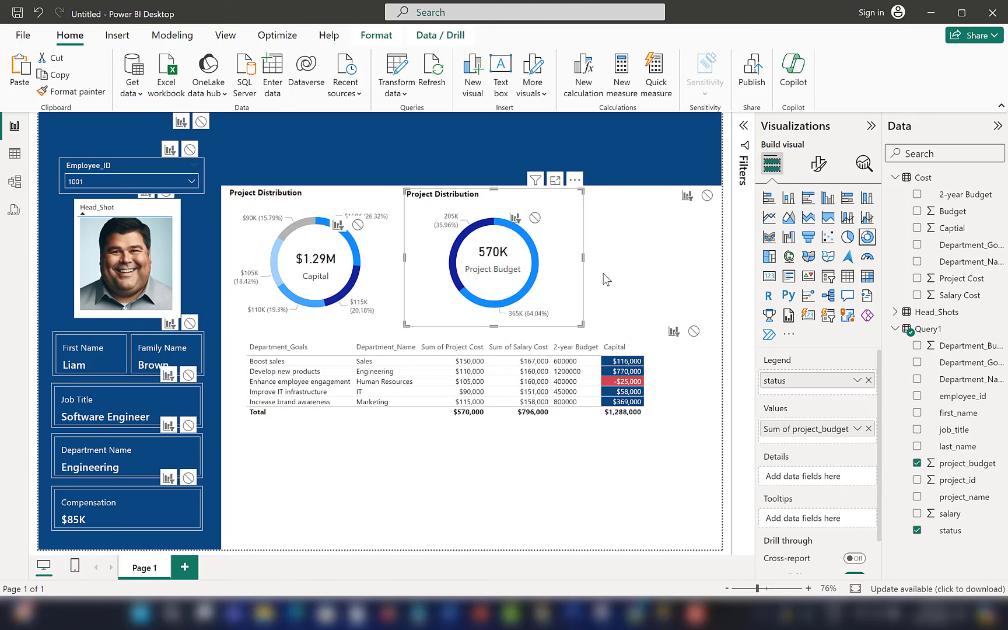
pyautogui.click(819, 164)
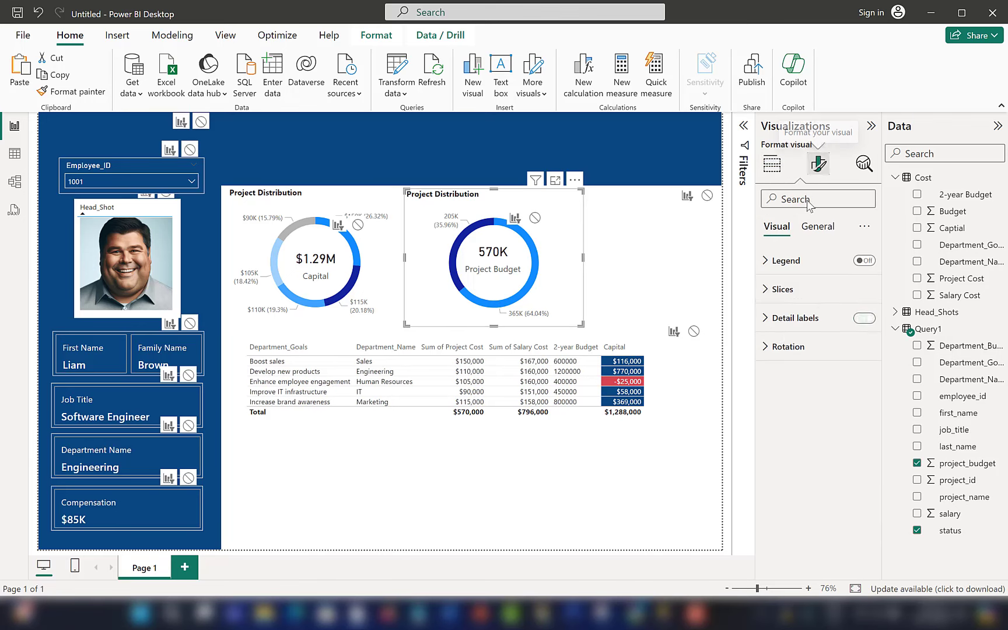
pyautogui.click(783, 289)
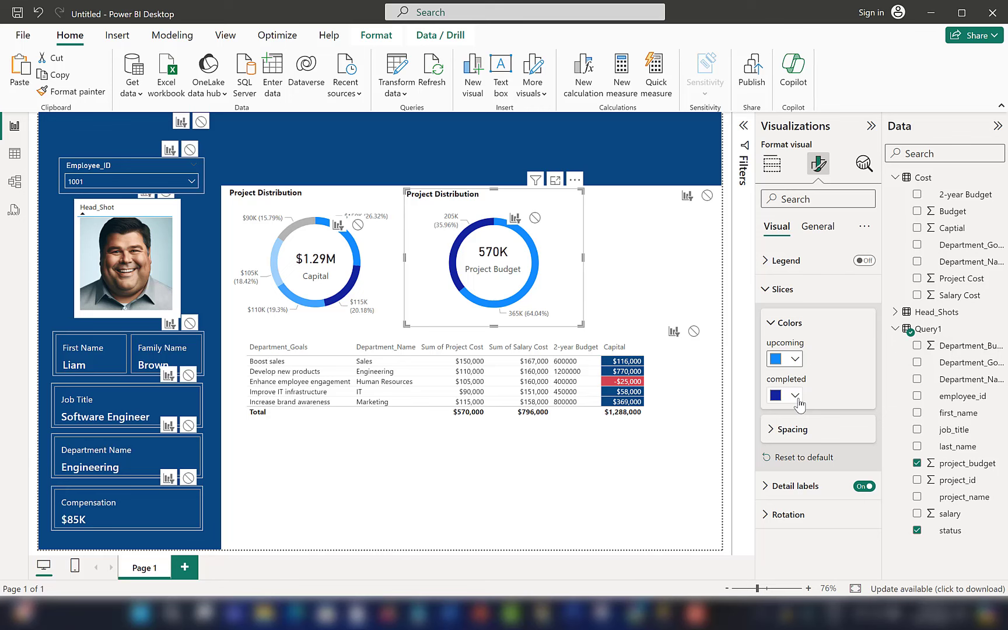
pyautogui.click(796, 360)
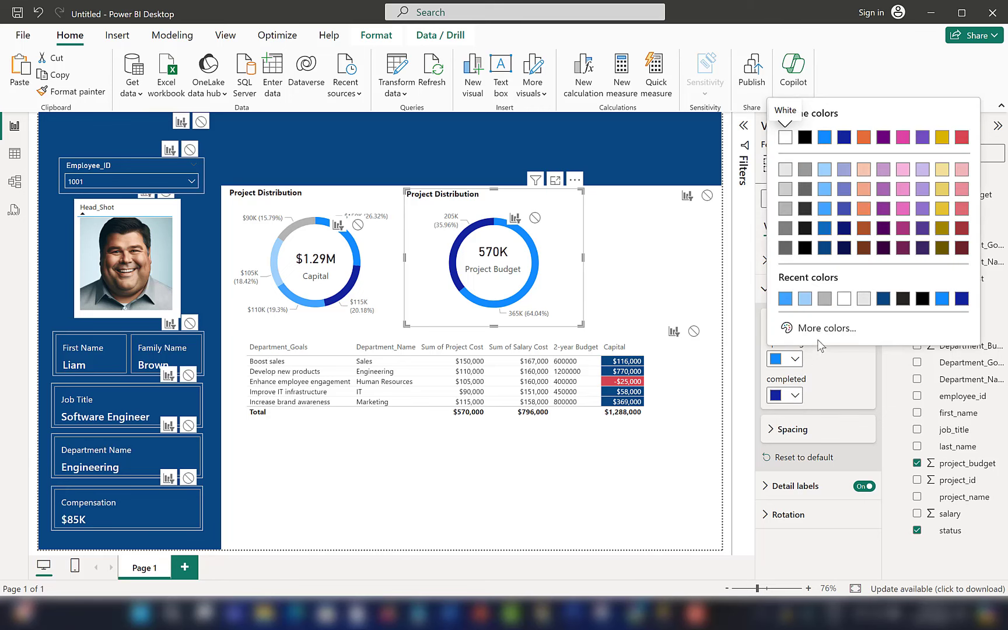
pyautogui.click(863, 299)
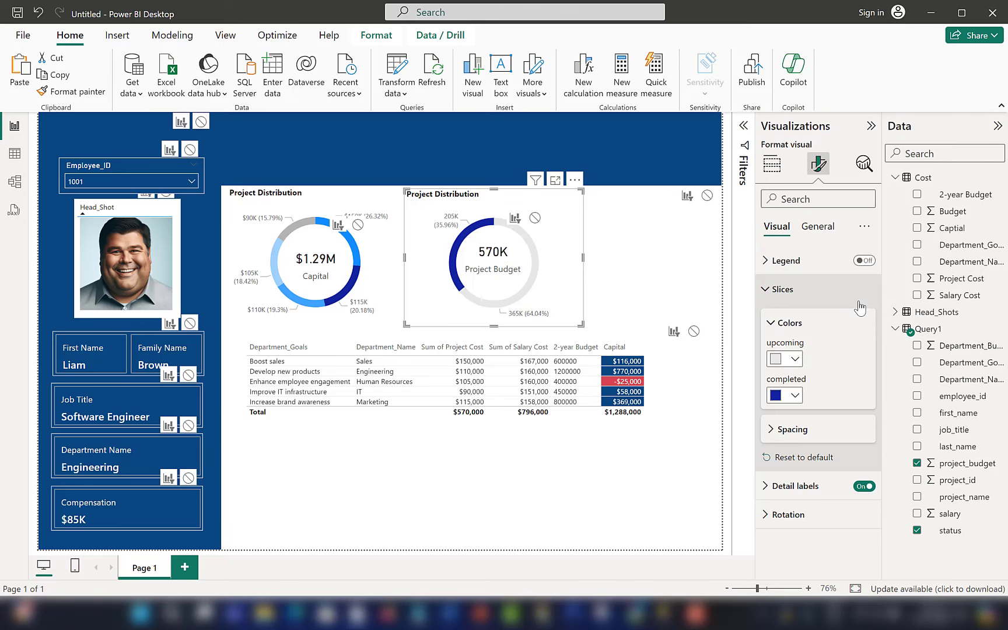
pyautogui.click(796, 359)
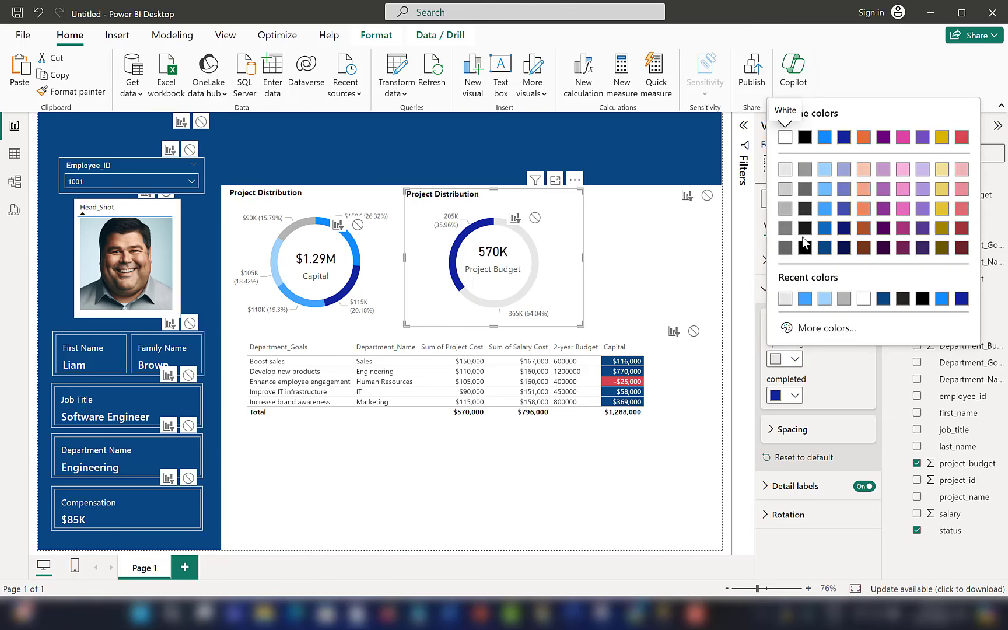
pyautogui.click(786, 209)
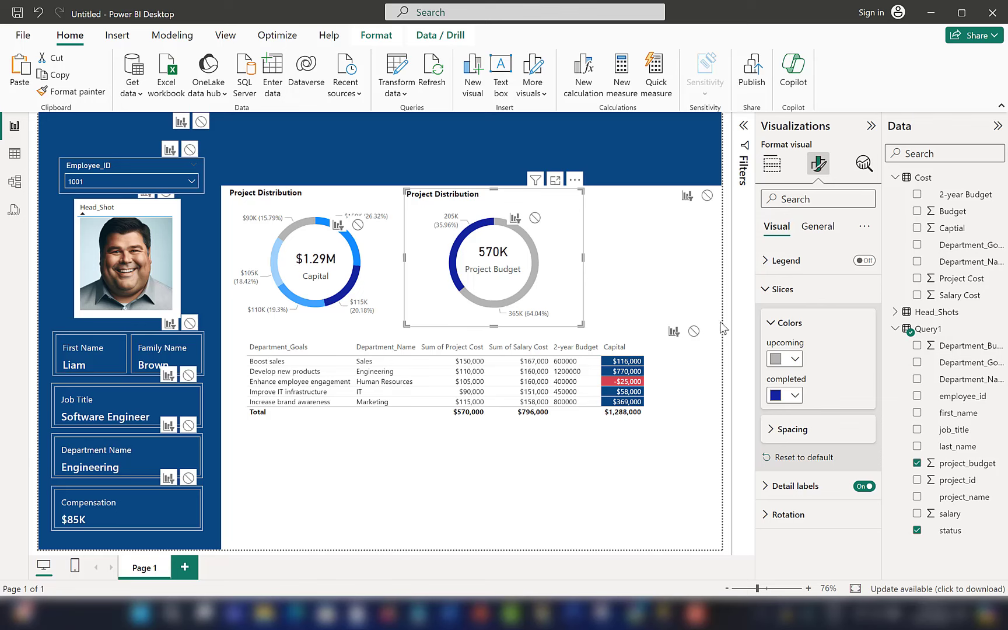
pyautogui.click(454, 505)
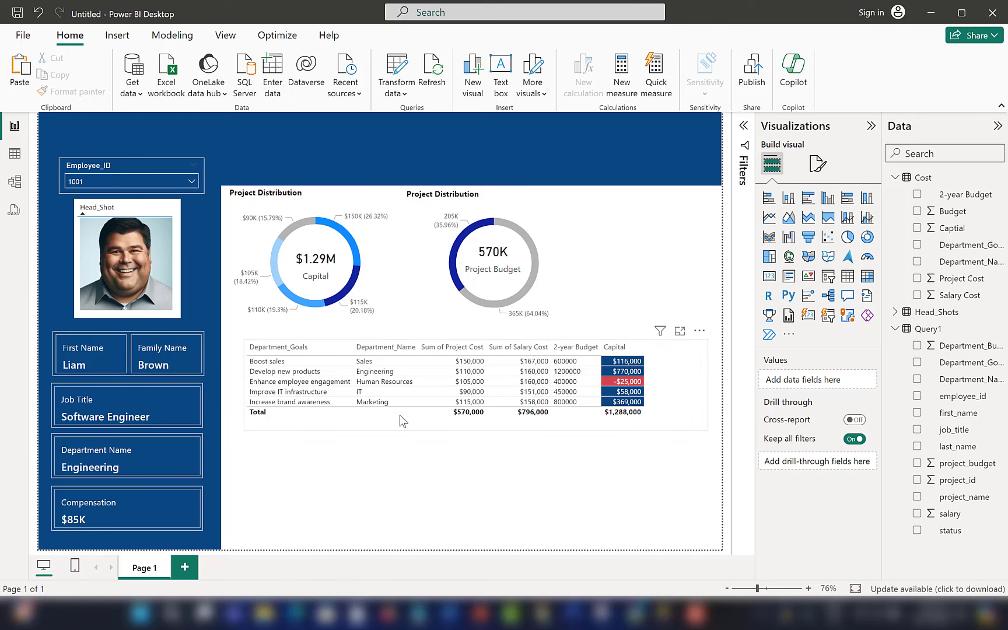
# Format Query1's project_budget column as dollar currency
pyautogui.click(499, 270)
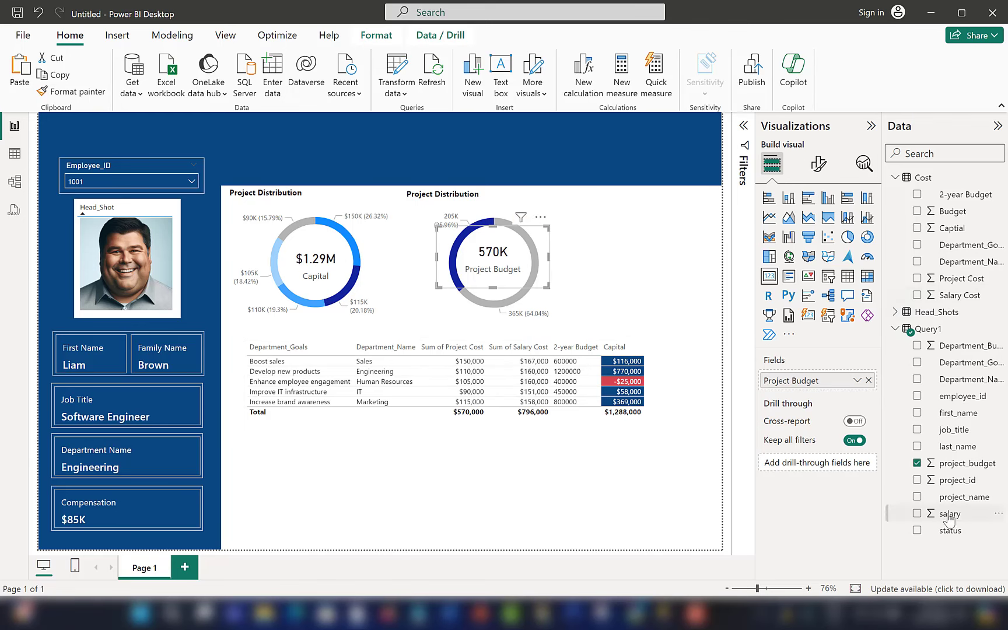
pyautogui.click(948, 467)
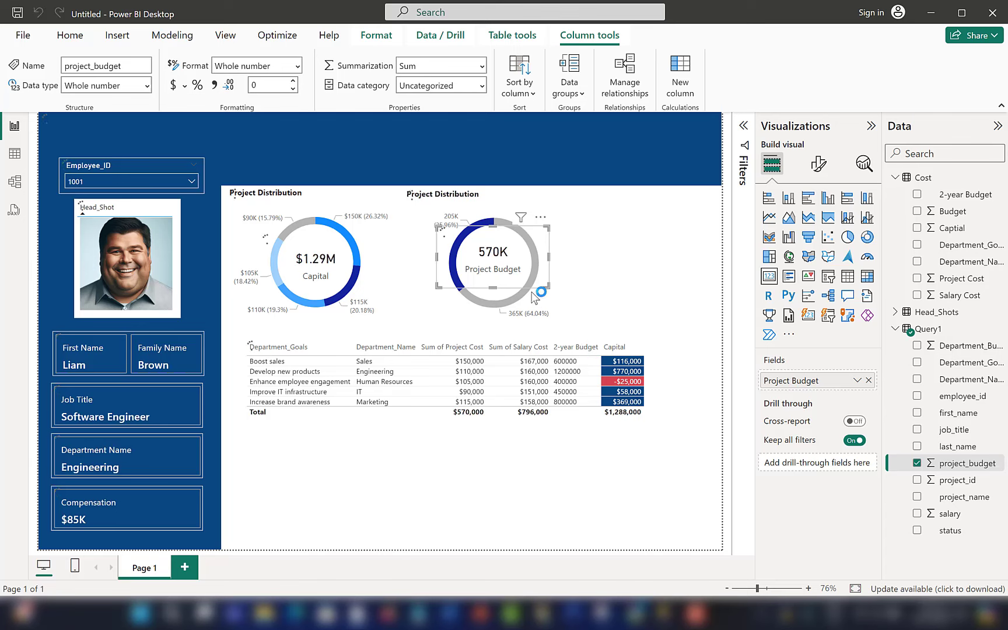
pyautogui.click(501, 500)
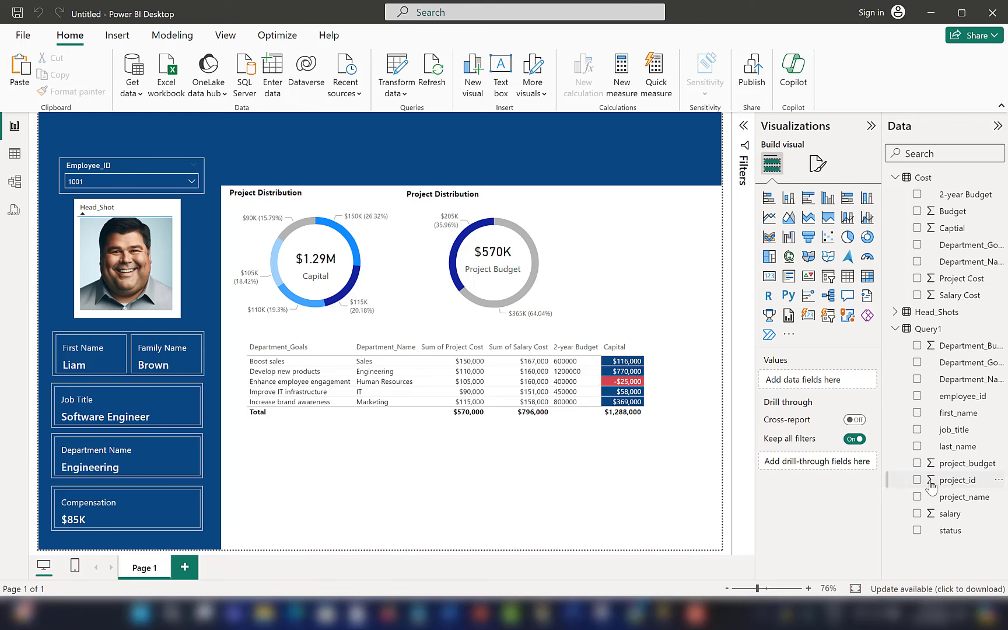
# Add a clustered bar chart of project_budget by project_name and stop the Employee_ID slicer from filtering it
pyautogui.click(808, 198)
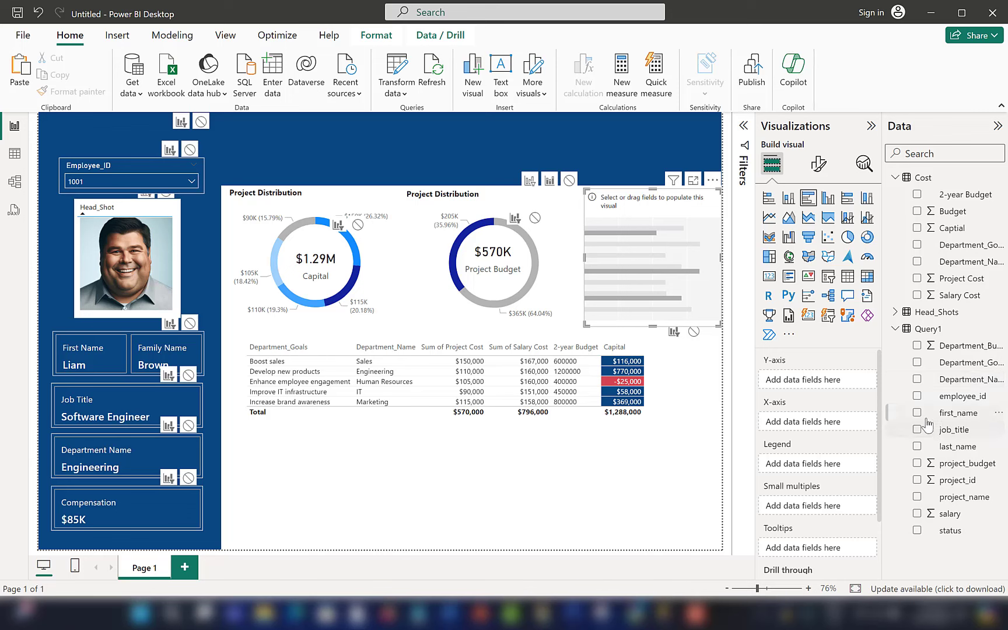
pyautogui.click(918, 498)
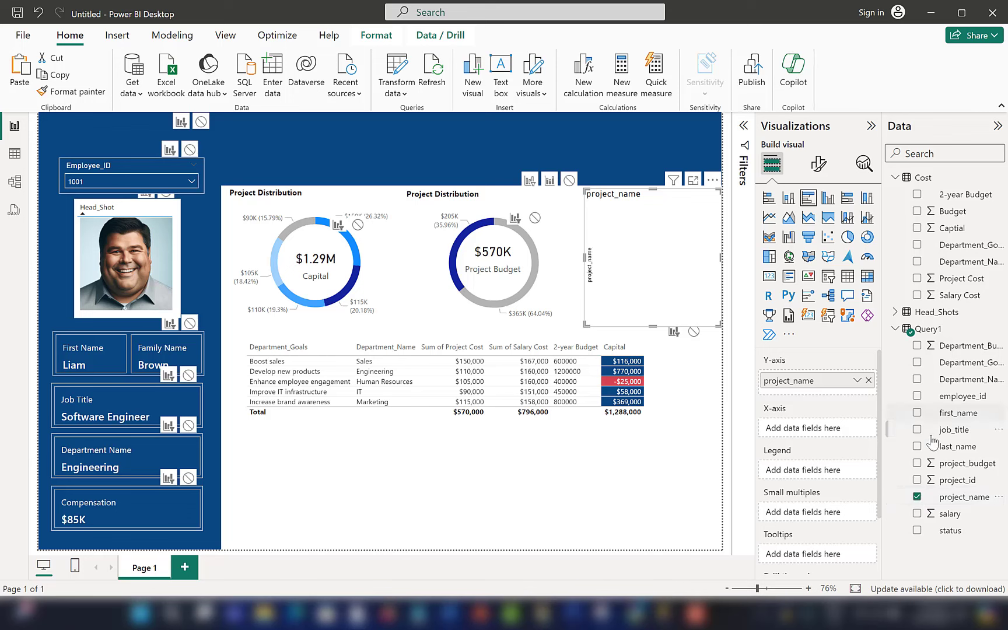
pyautogui.click(918, 464)
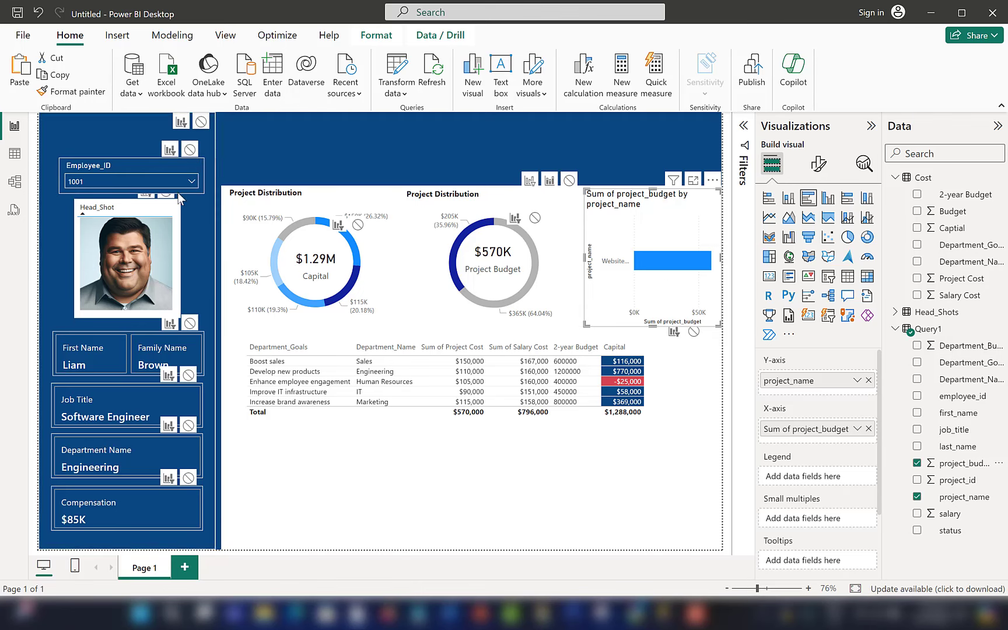
pyautogui.click(100, 172)
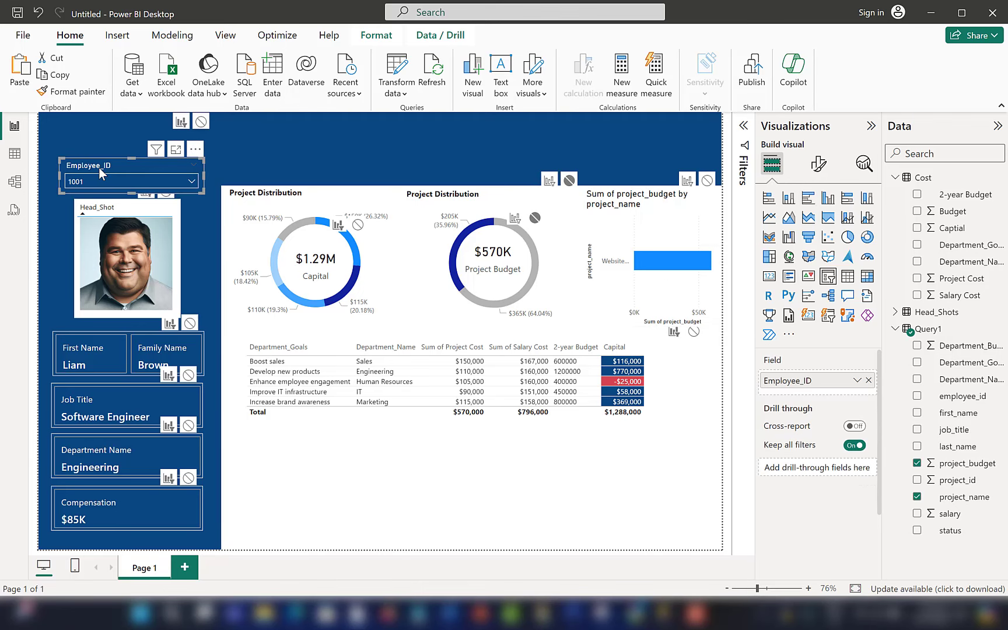
pyautogui.click(706, 182)
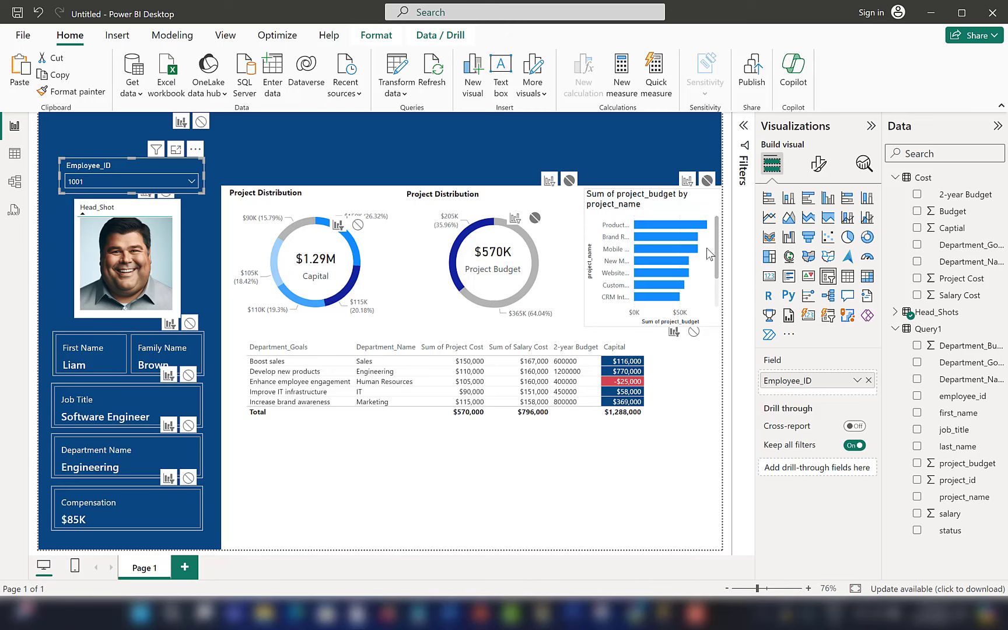
# Place the bar chart at a larger size below the cost table and shift the table upward toward the donuts
pyautogui.moveTo(706, 281); pyautogui.dragTo(374, 496)
pyautogui.moveTo(372, 412); pyautogui.dragTo(394, 426)
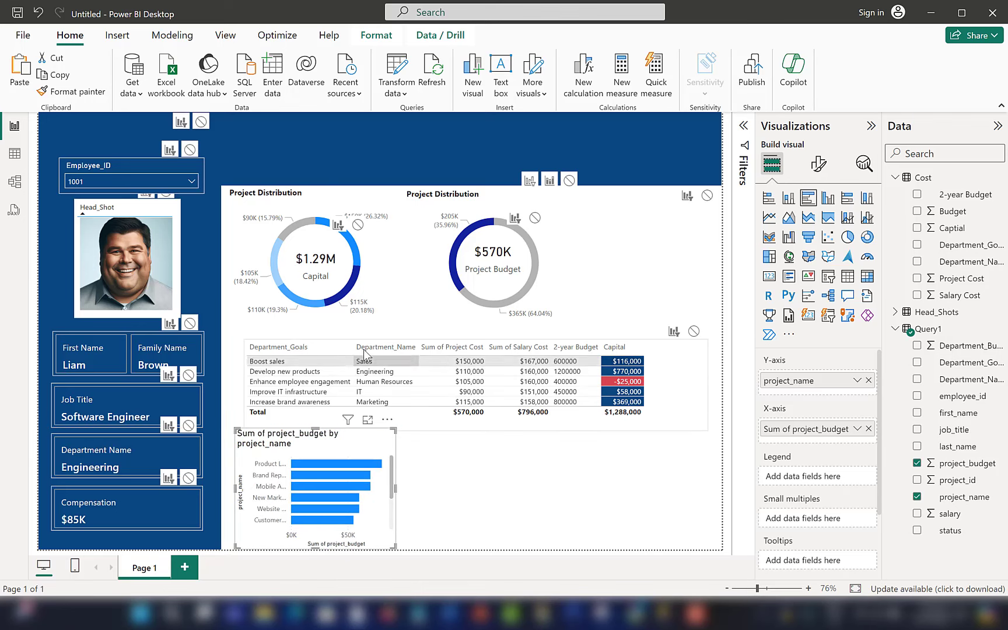
pyautogui.click(675, 351)
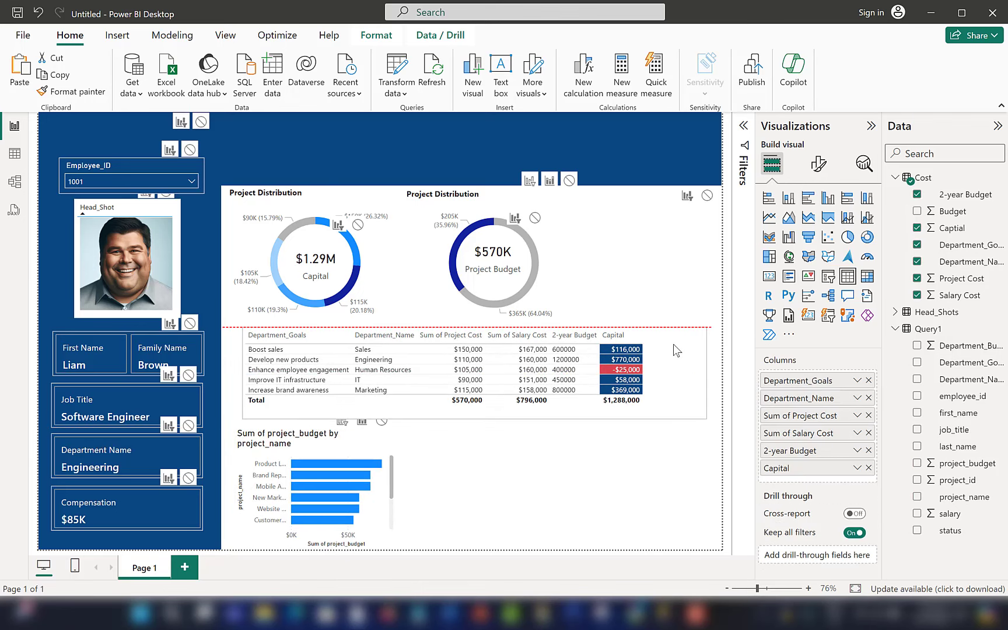
pyautogui.moveTo(673, 342); pyautogui.dragTo(664, 352)
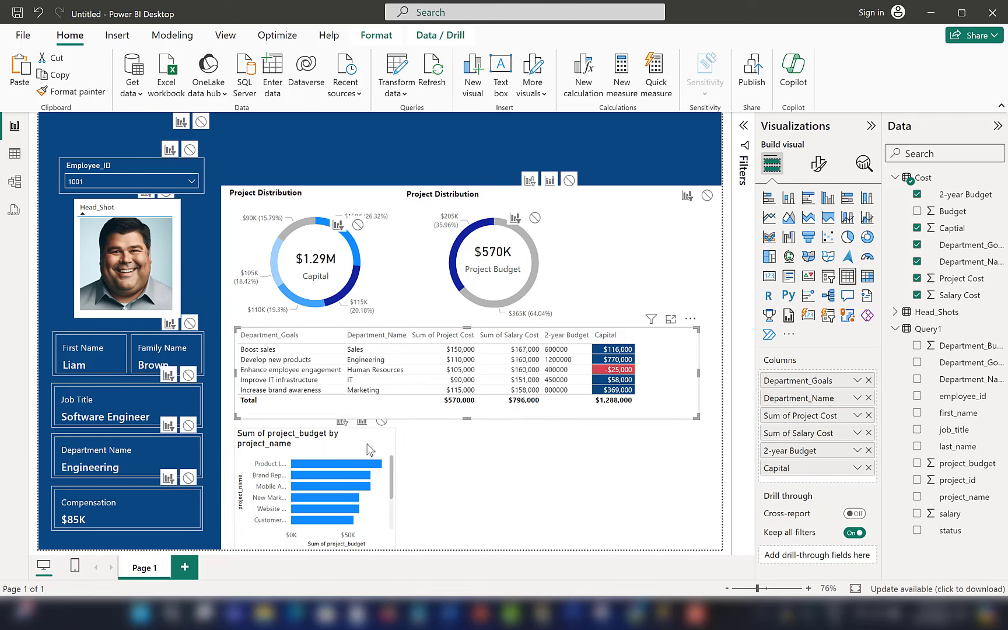
# Enlarge the bar chart upward to the cost table and widen it to the right
pyautogui.click(393, 441)
pyautogui.moveTo(393, 430); pyautogui.dragTo(429, 419)
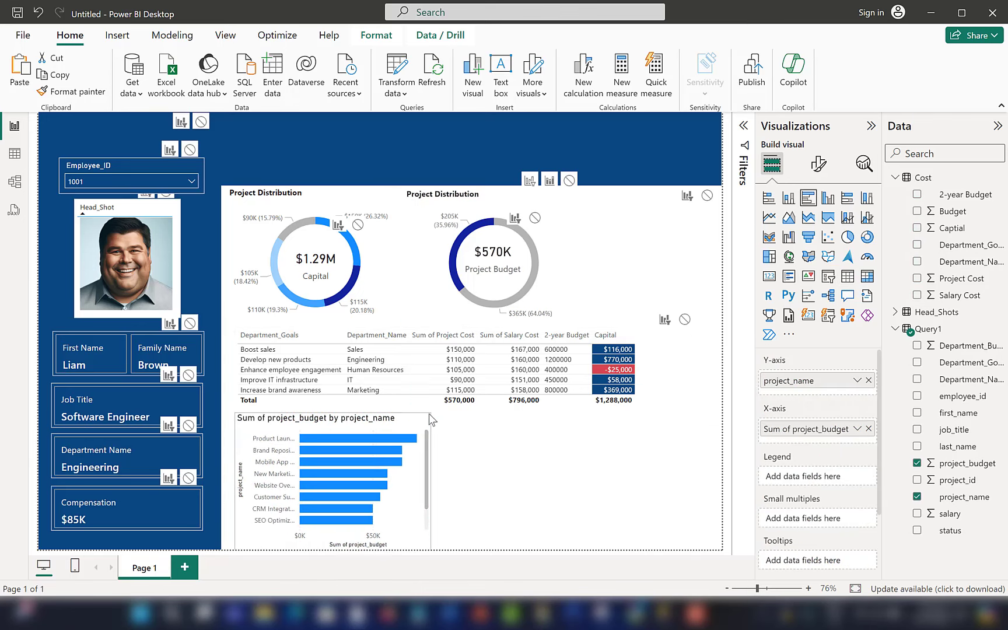
pyautogui.moveTo(236, 482); pyautogui.dragTo(221, 481)
pyautogui.moveTo(432, 414); pyautogui.dragTo(411, 438)
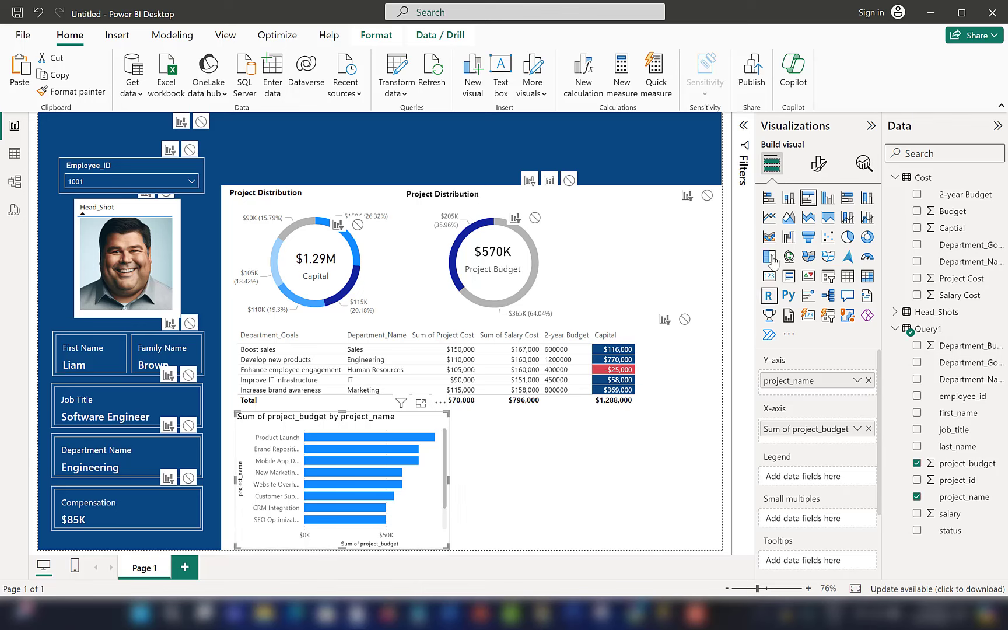
# Set conditional formatting for the project budget chart's bar color to the Gradient style
pyautogui.click(819, 163)
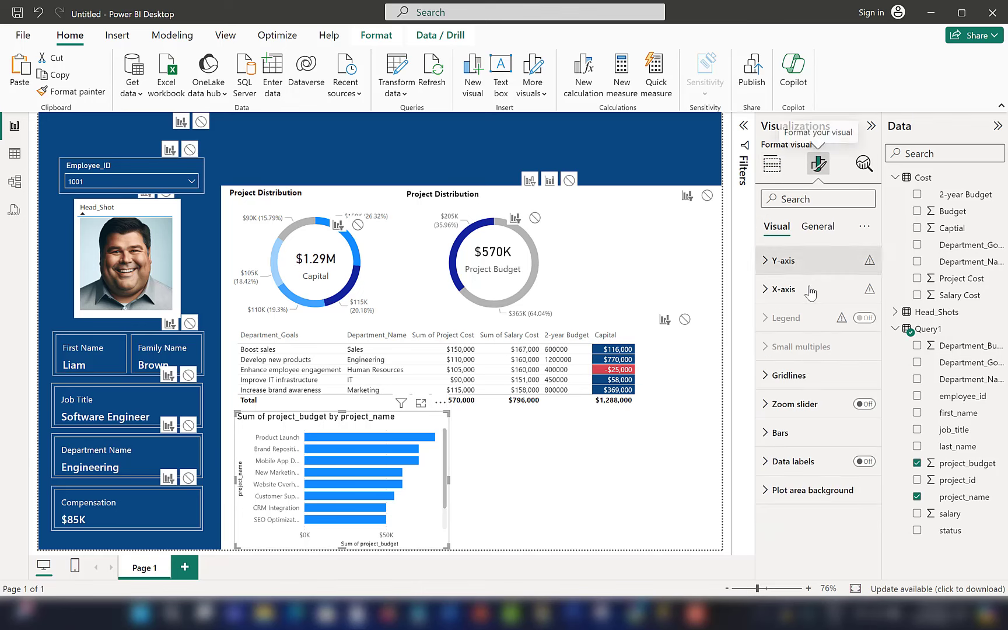
pyautogui.click(817, 226)
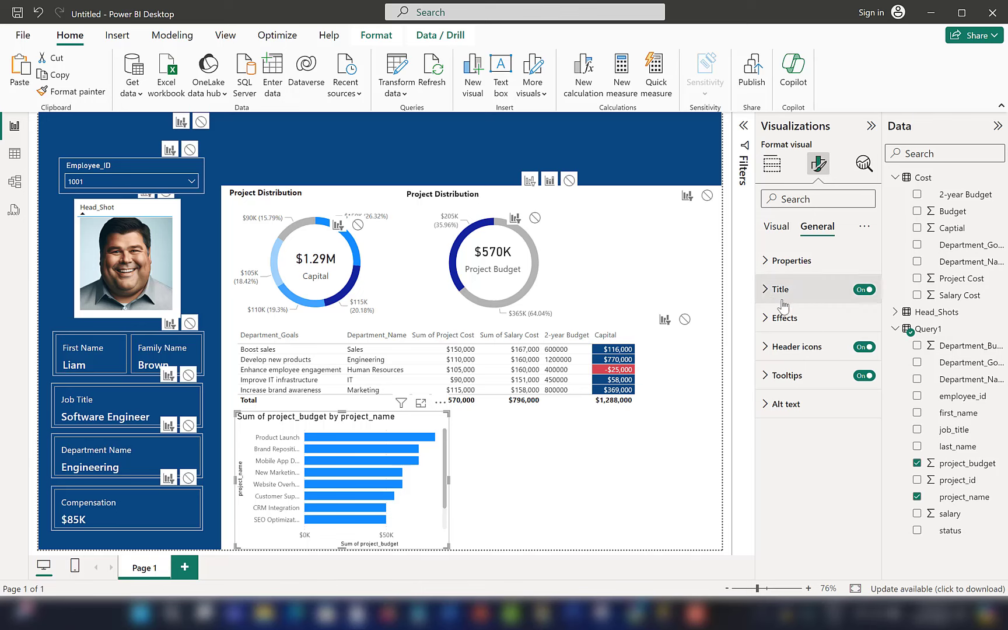
pyautogui.click(785, 318)
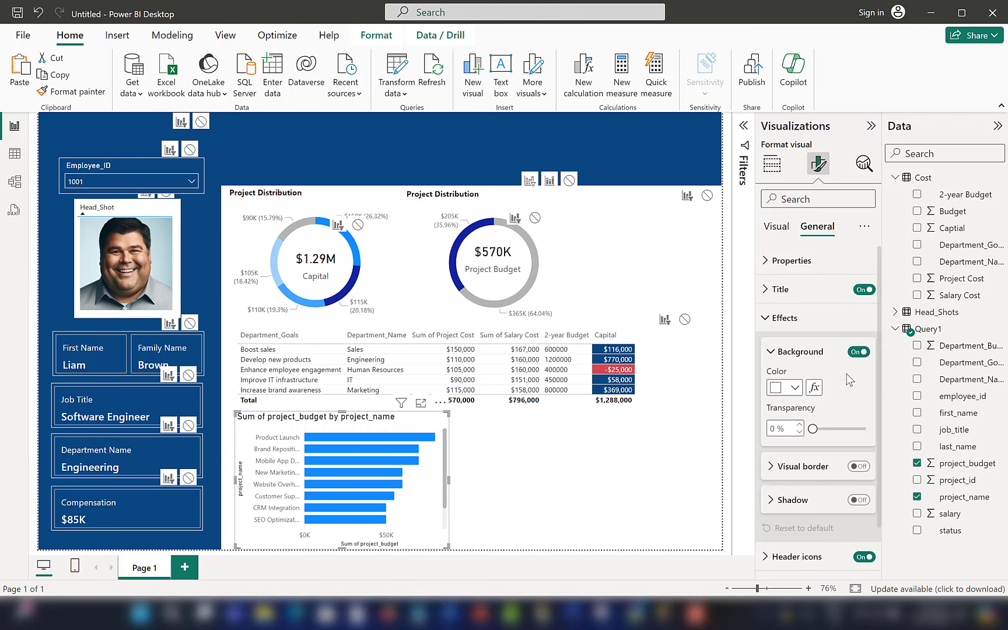
pyautogui.click(769, 318)
pyautogui.click(779, 228)
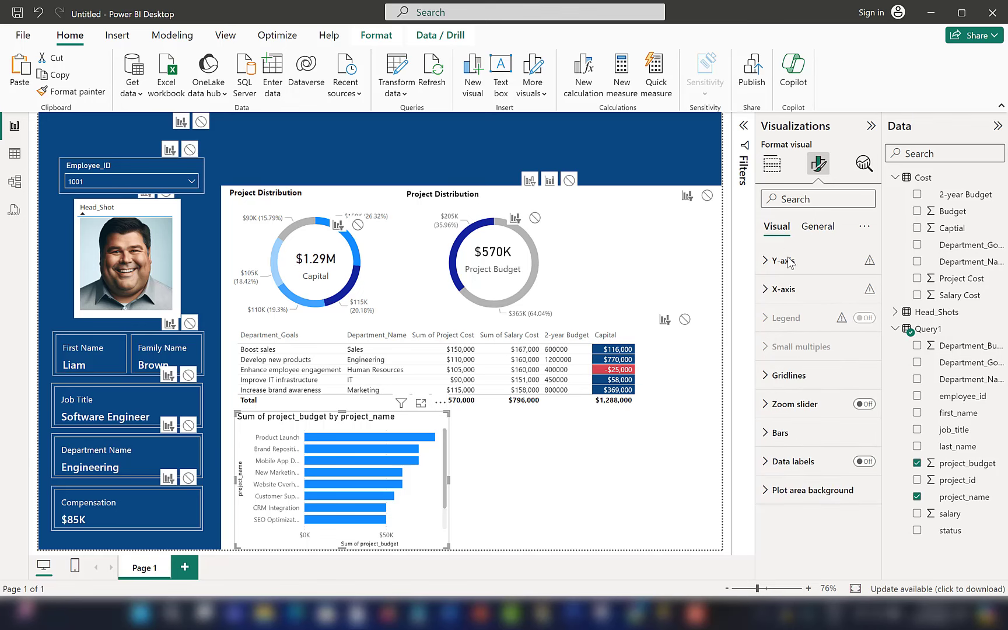
pyautogui.click(817, 435)
pyautogui.scroll(-3, 816, 441)
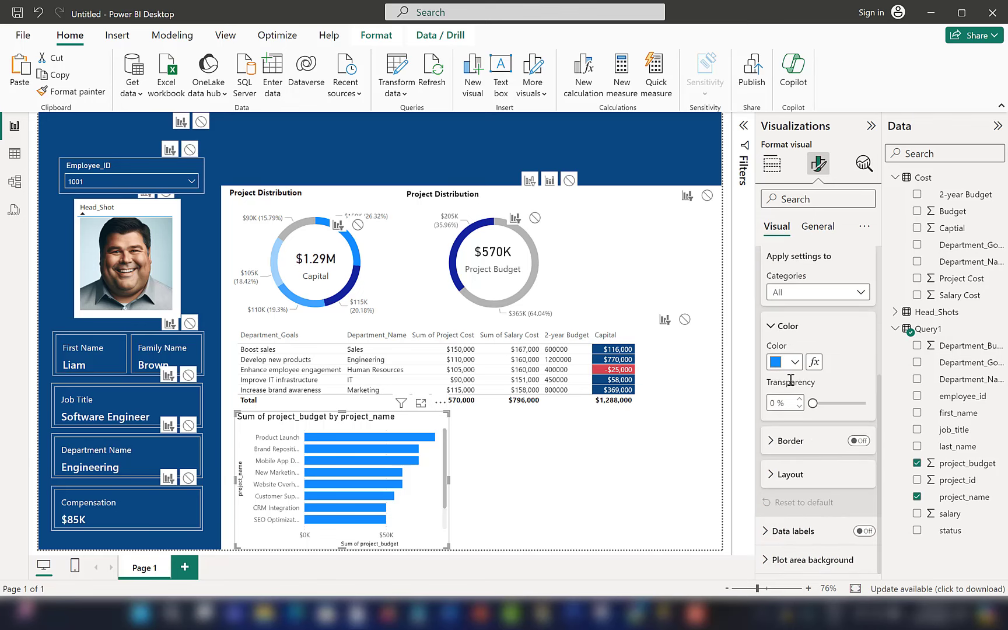
pyautogui.click(788, 362)
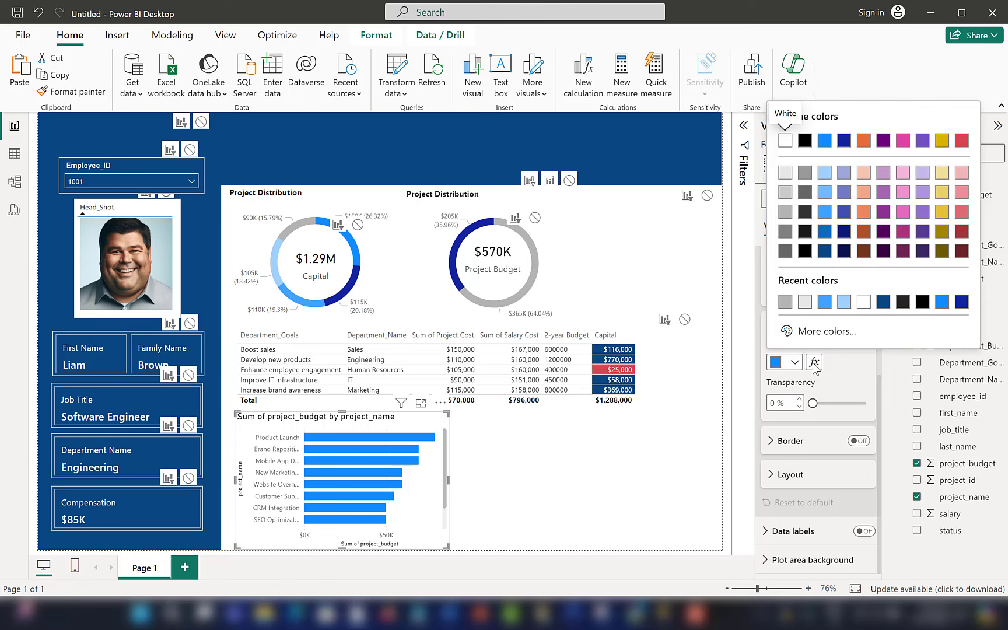
pyautogui.click(815, 363)
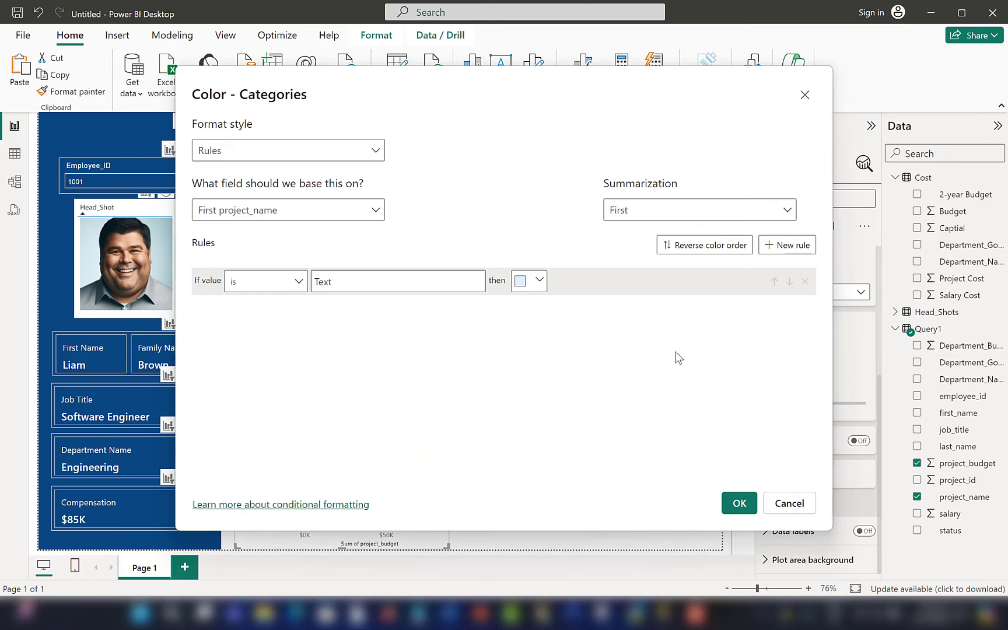
pyautogui.click(325, 150)
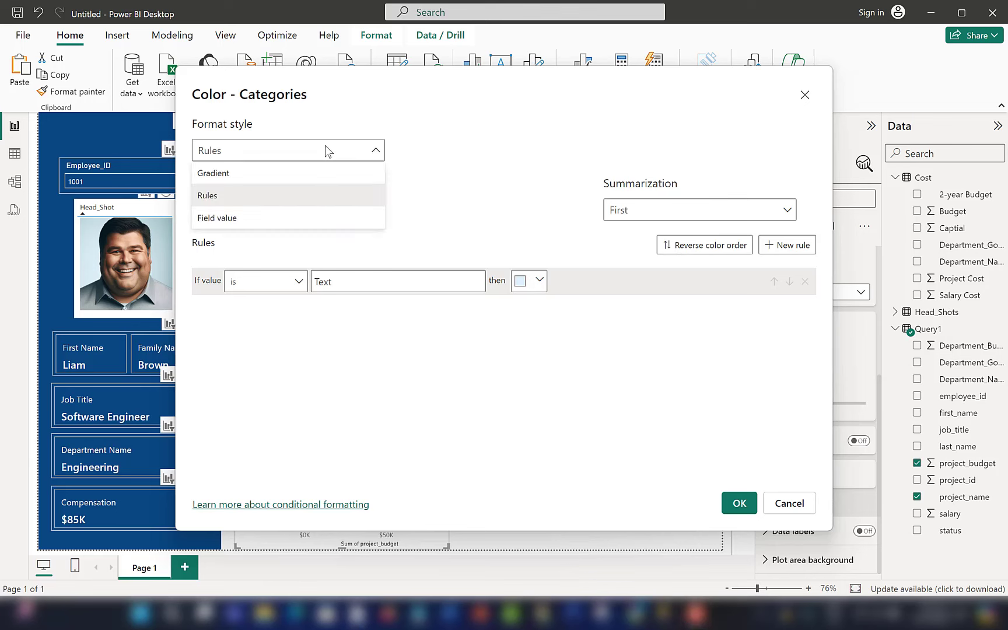
pyautogui.click(213, 173)
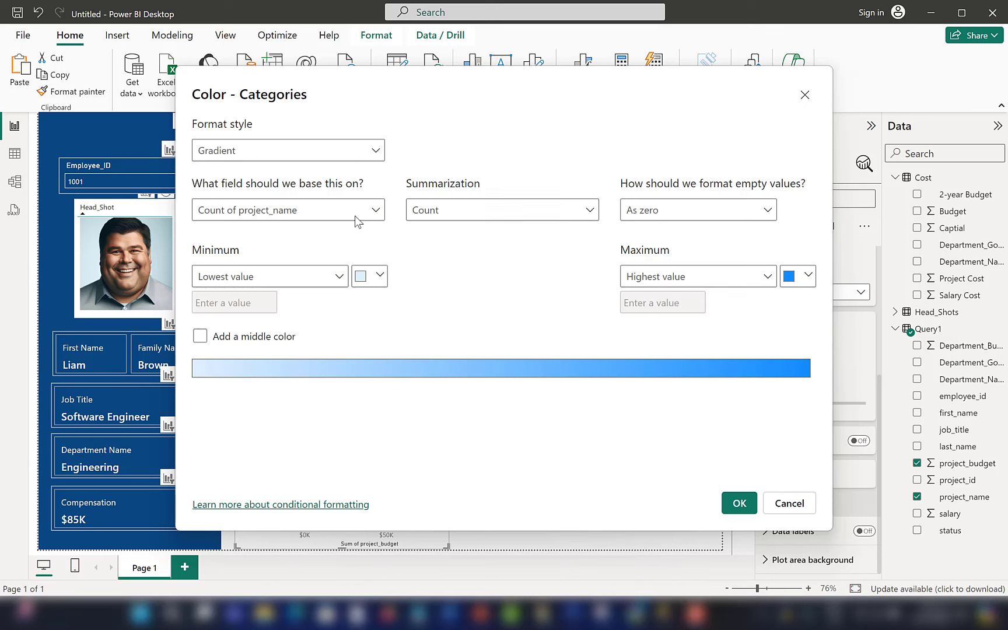
# Base the bar color gradient on the sum of Query1's project_budget field
pyautogui.click(336, 211)
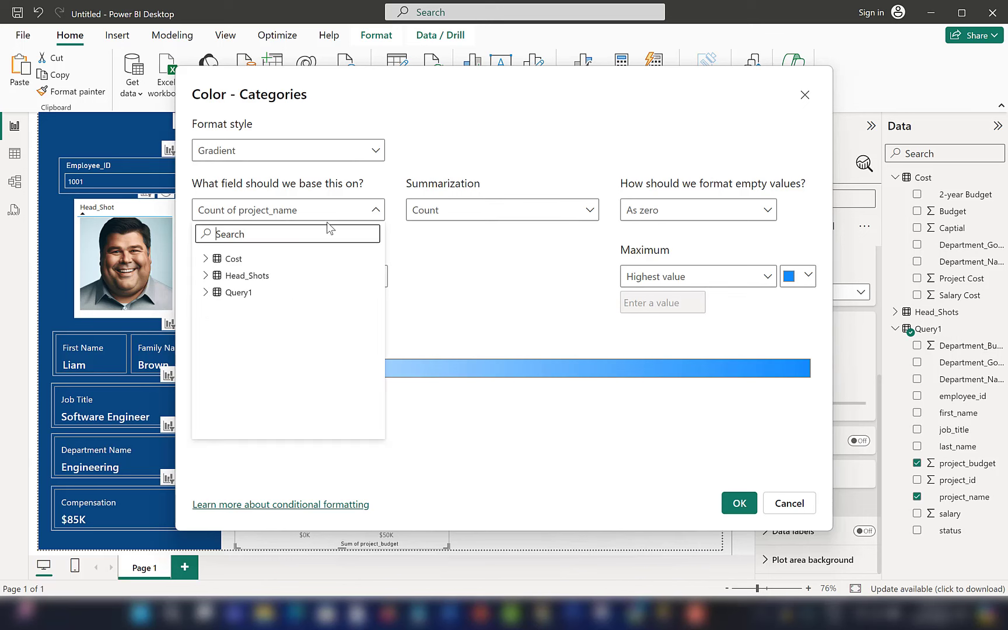
pyautogui.click(210, 293)
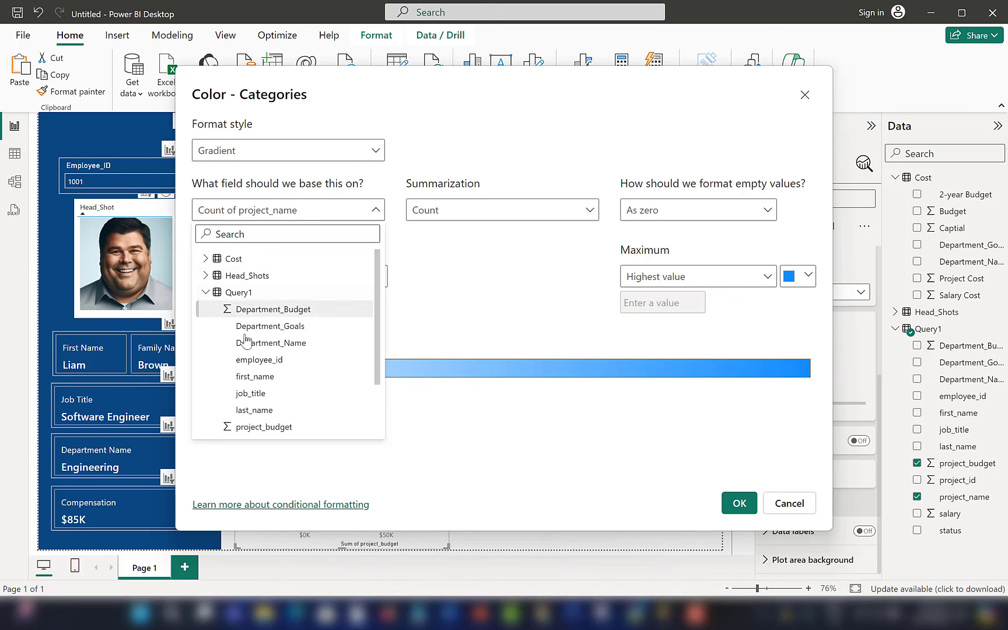
pyautogui.scroll(-2, 263, 379)
pyautogui.click(269, 357)
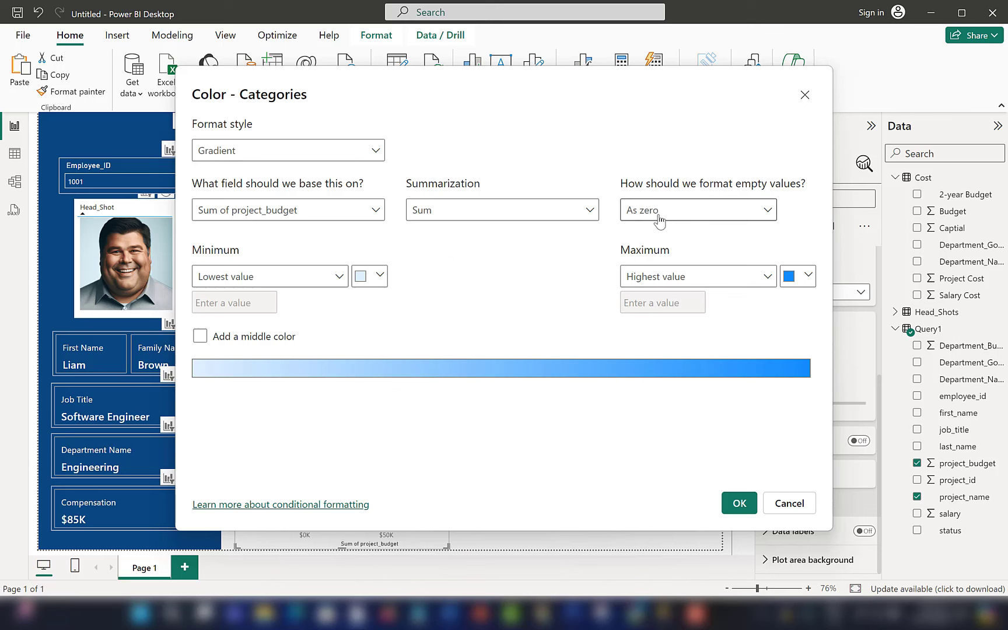
# Set the gradient's highest-value color to dark blue and apply it to the bars
pyautogui.click(379, 275)
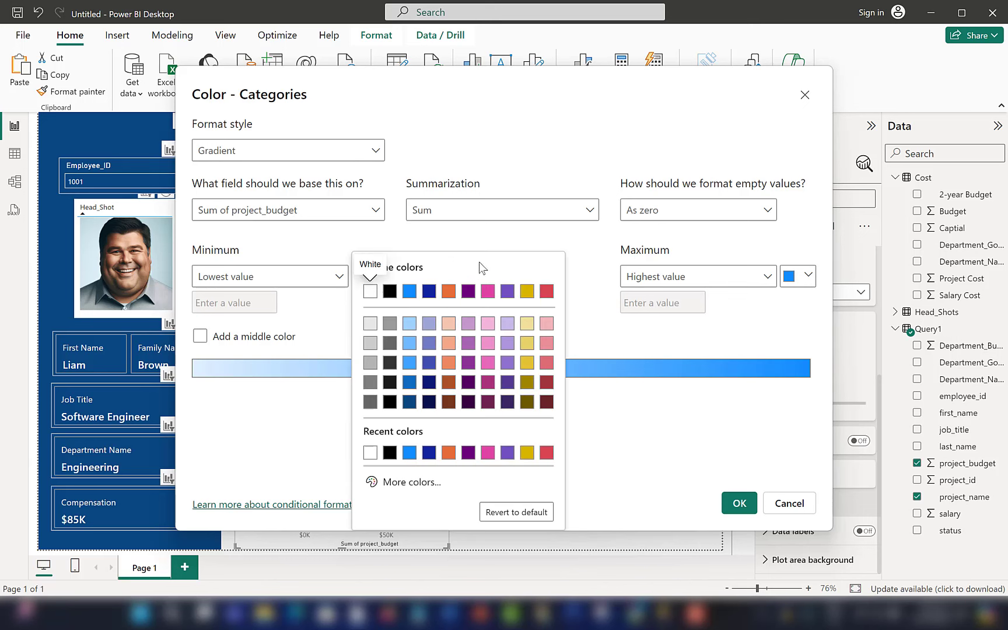
pyautogui.click(369, 292)
pyautogui.click(801, 279)
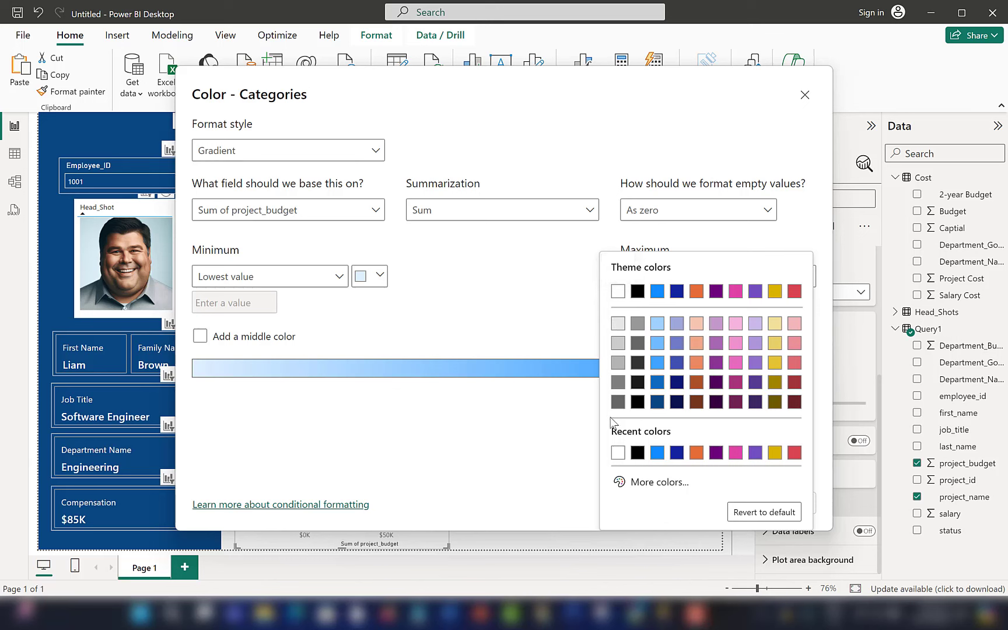
pyautogui.click(656, 403)
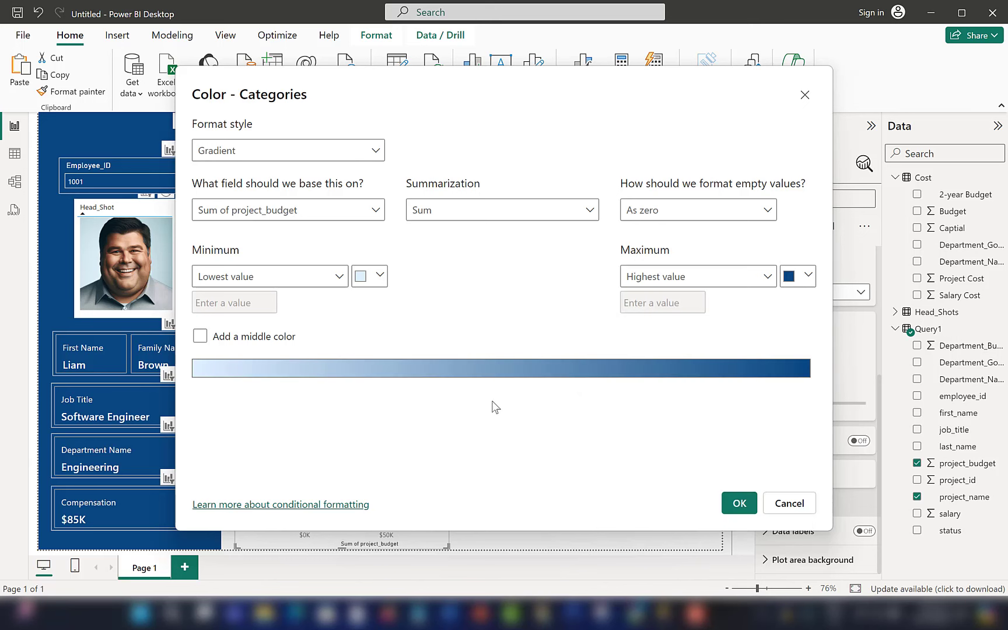
pyautogui.click(739, 503)
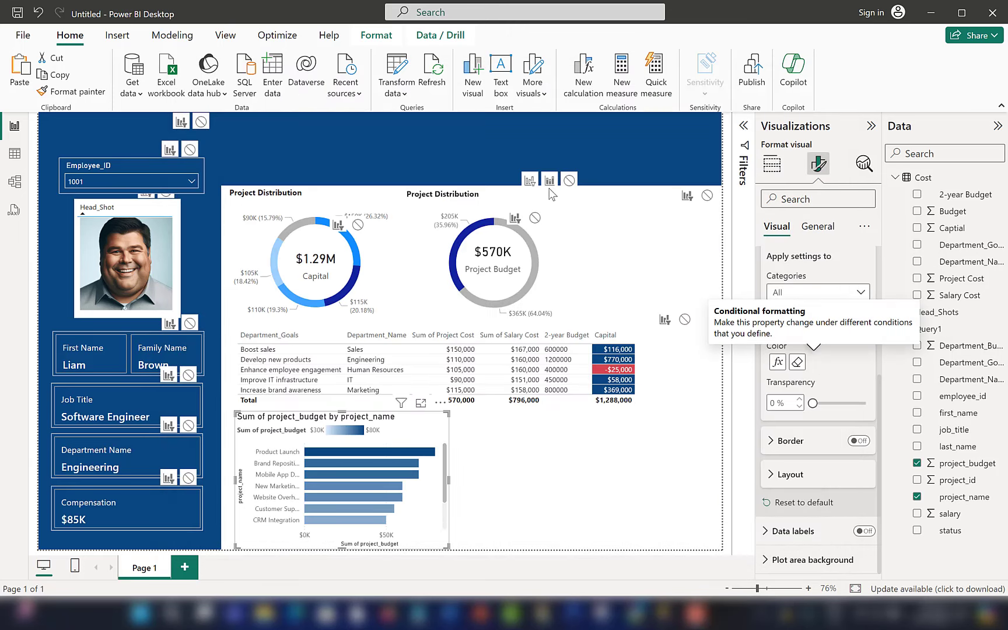
pyautogui.click(471, 118)
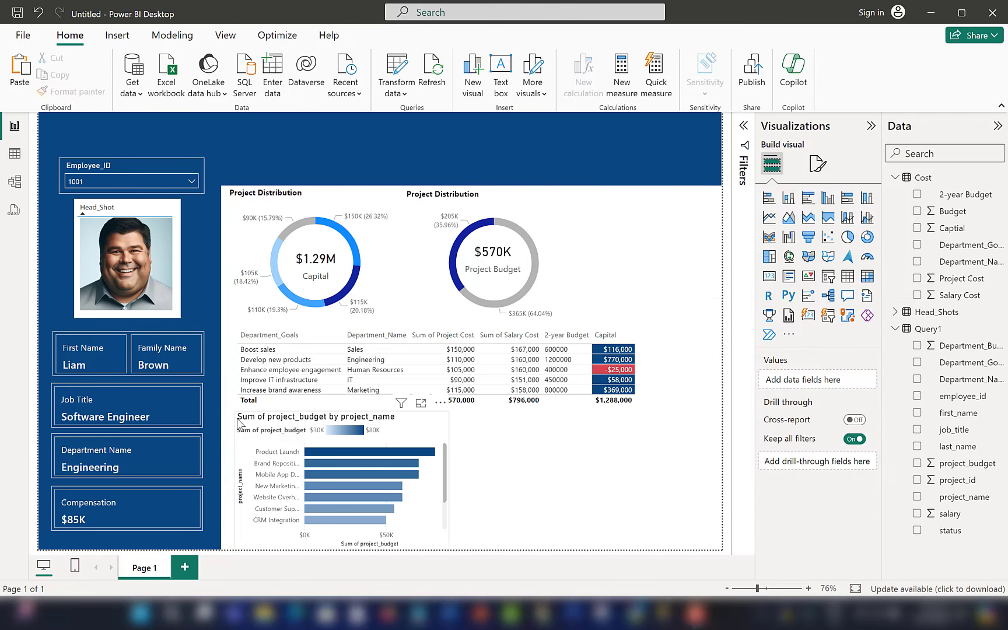
# Change the project budget bar chart's title text to "Project Bugets"
pyautogui.click(264, 436)
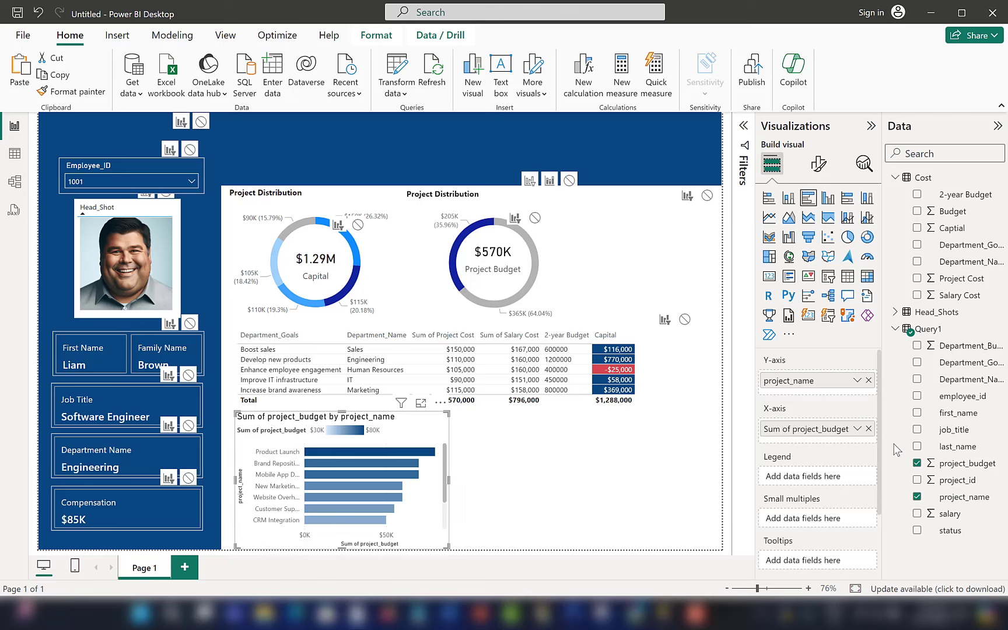
pyautogui.click(818, 164)
pyautogui.click(817, 226)
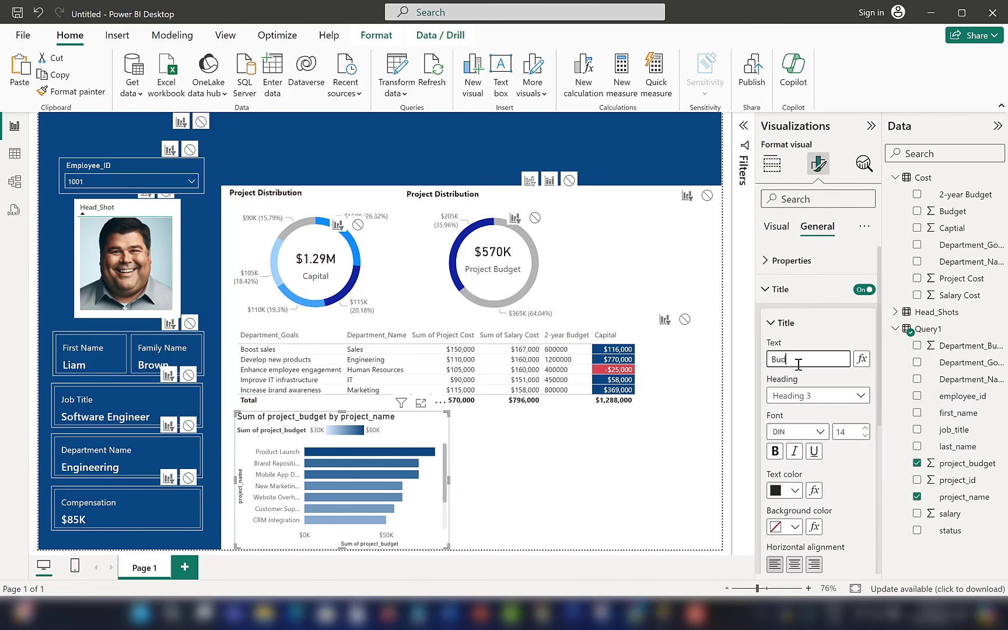
pyautogui.click(799, 364)
pyautogui.write('Bud')
pyautogui.press('BackSpace')
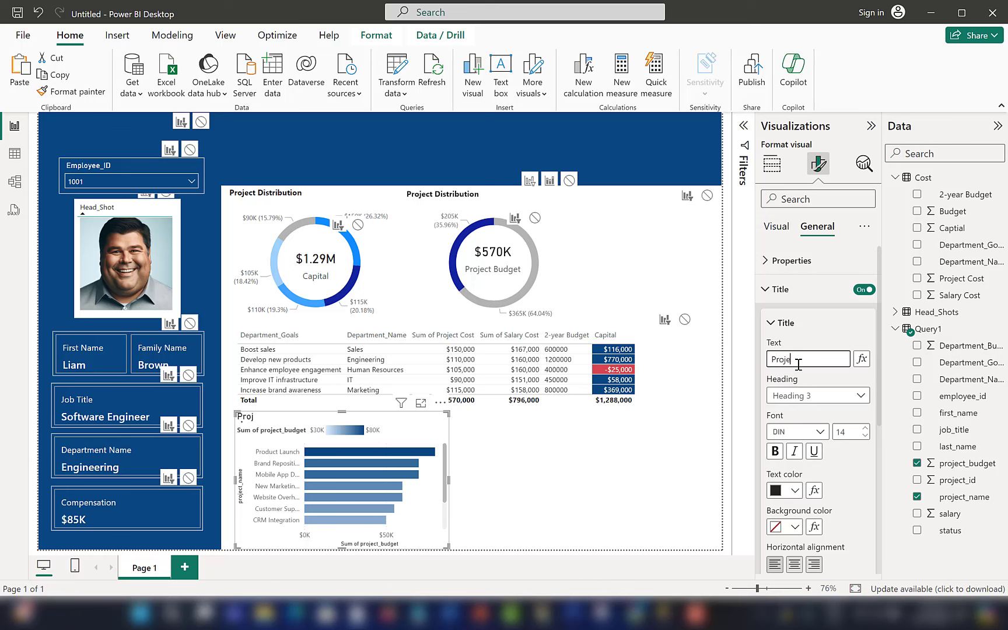
pyautogui.write('gets')
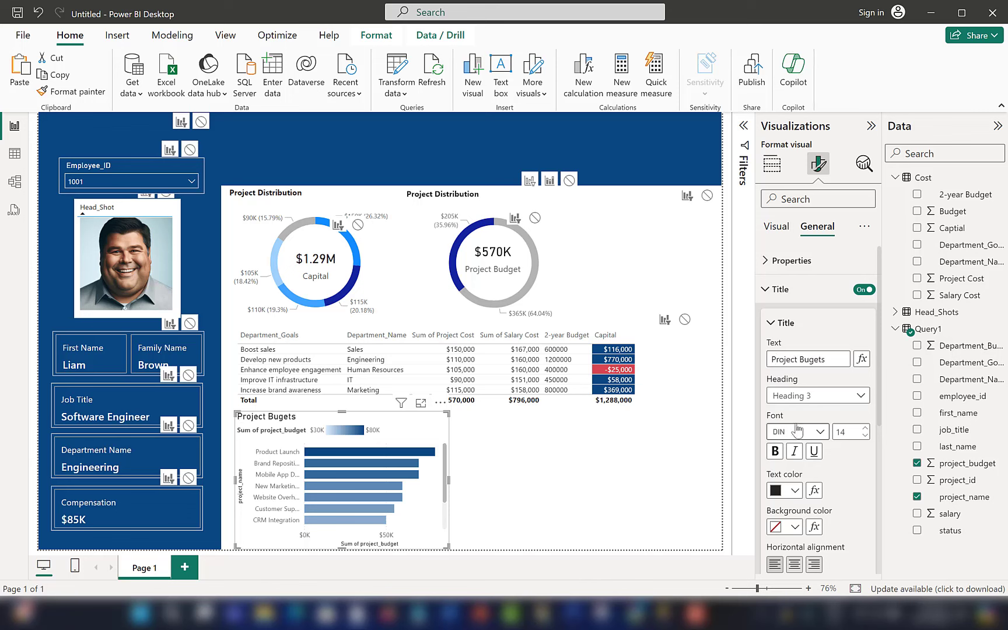
# Change the bar chart title's font to a Segoe UI typeface at size 11
pyautogui.click(798, 432)
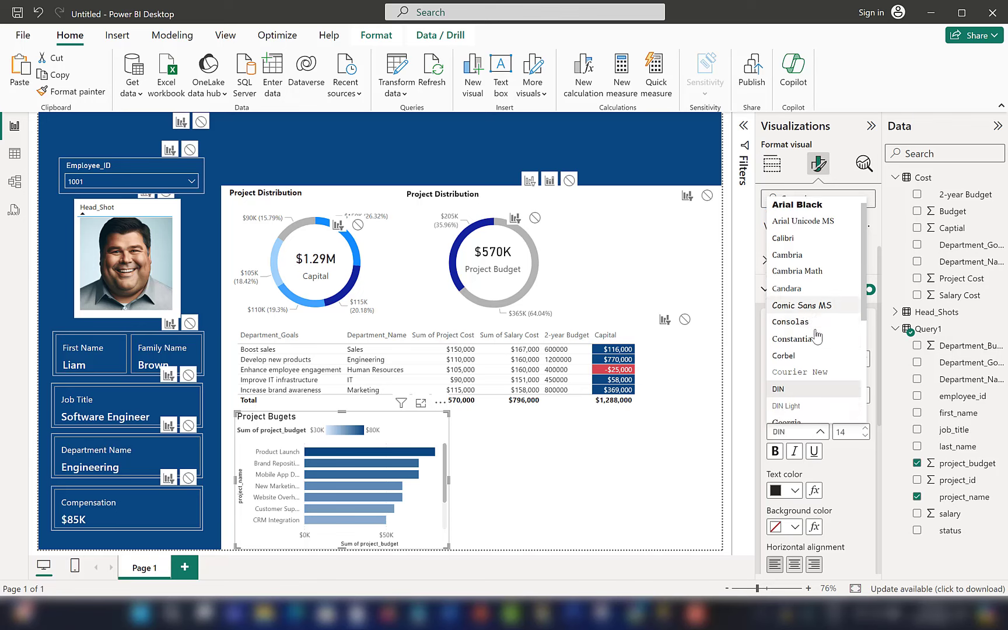
pyautogui.scroll(-3, 811, 362)
pyautogui.click(811, 368)
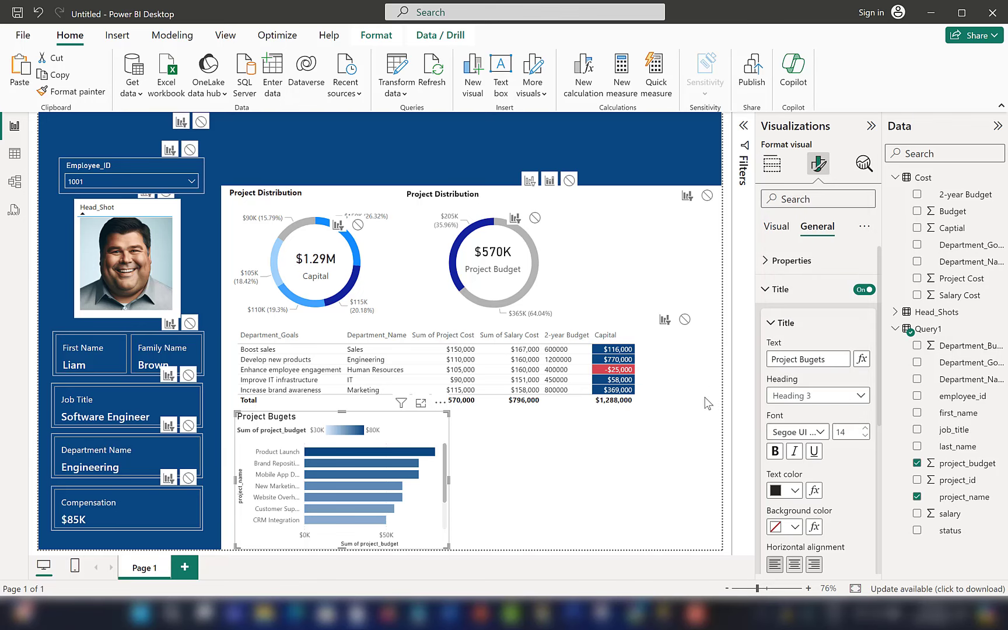
pyautogui.click(865, 438)
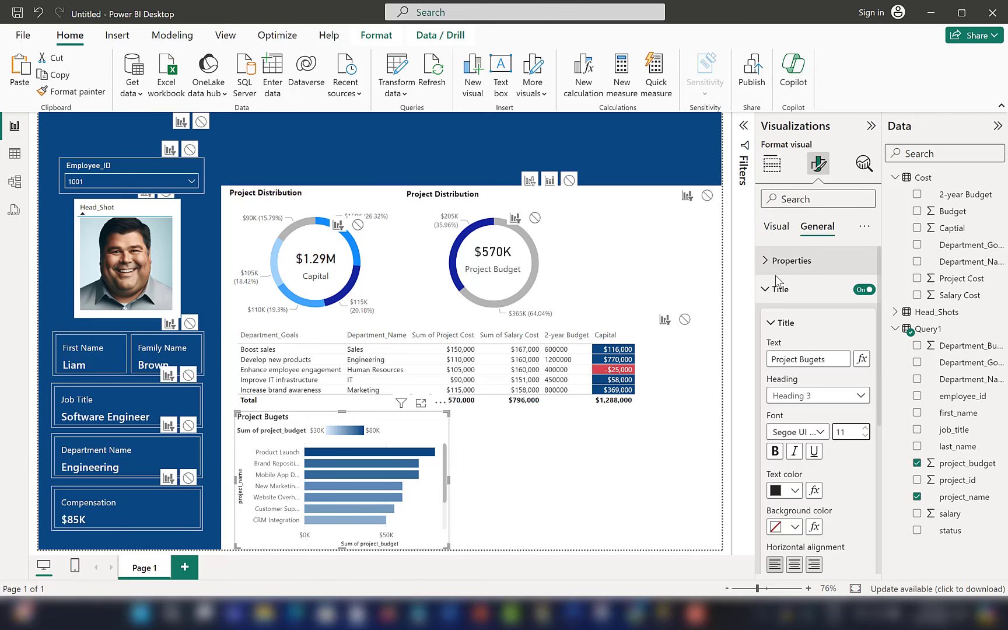
# Turn on data labels for the project budget bar chart
pyautogui.click(769, 290)
pyautogui.click(791, 317)
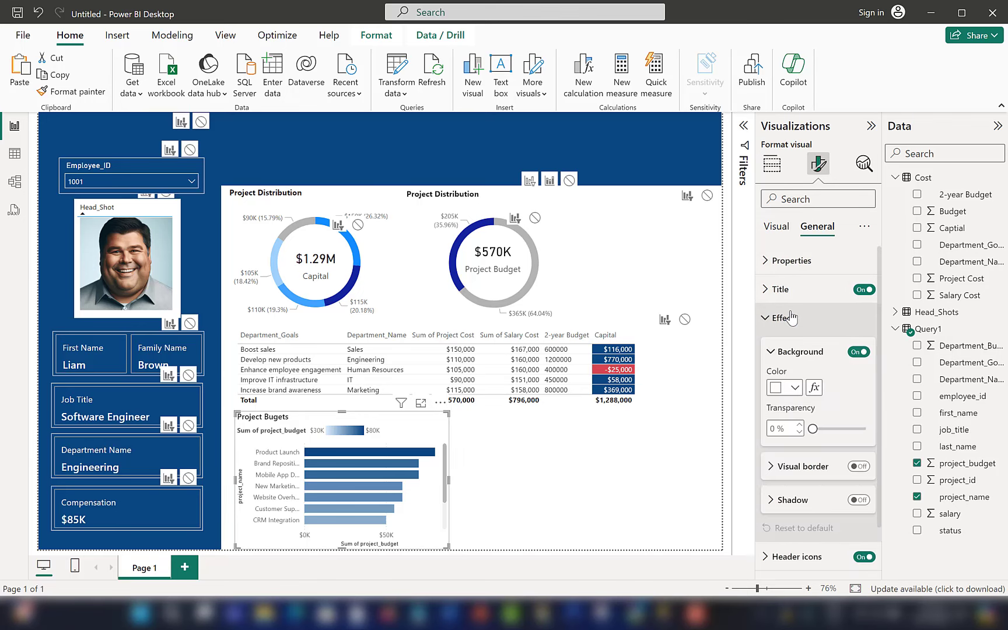
pyautogui.click(791, 317)
pyautogui.click(777, 227)
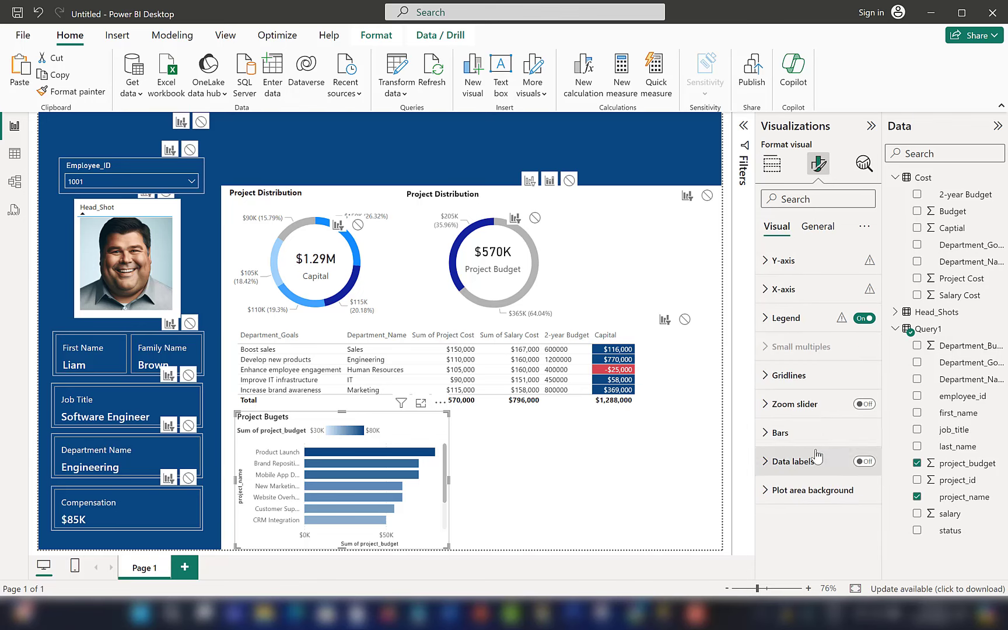
pyautogui.click(864, 462)
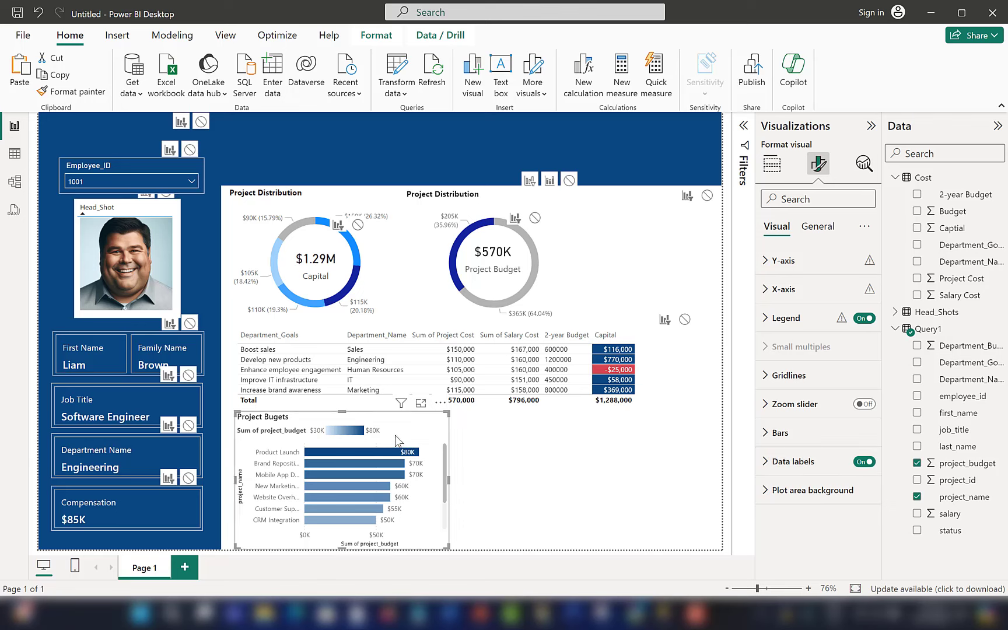
pyautogui.click(585, 458)
# Duplicate the project budget bar chart and place the copy to the right of the original
pyautogui.click(425, 441)
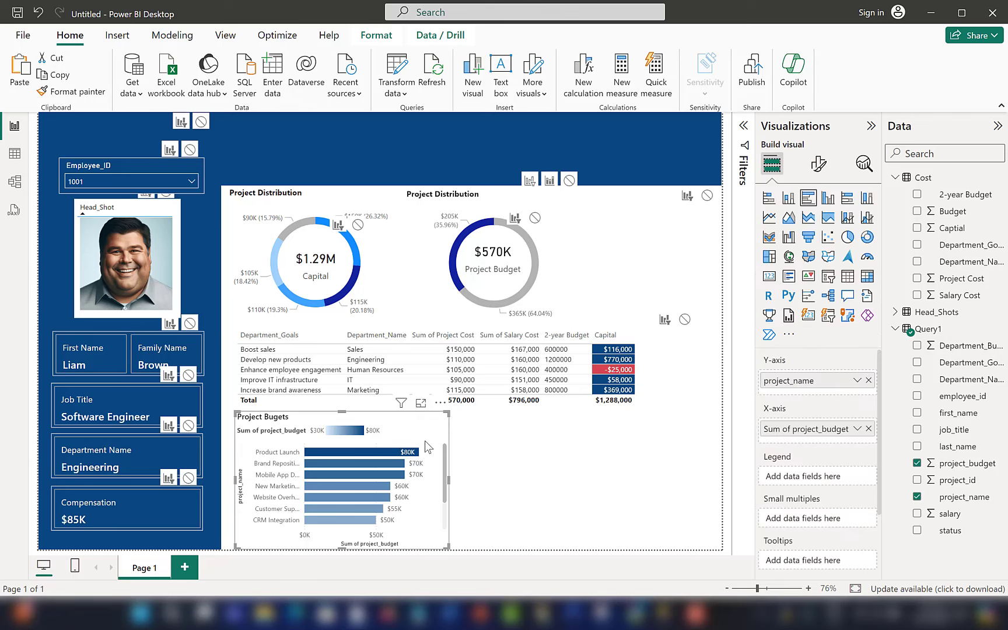
pyautogui.hotkey('ctrl', 'c')
pyautogui.hotkey('ctrl', 'v')
pyautogui.moveTo(452, 410); pyautogui.dragTo(691, 428)
# Stop the Employee_ID slicer from filtering the copied bar chart
pyautogui.click(593, 484)
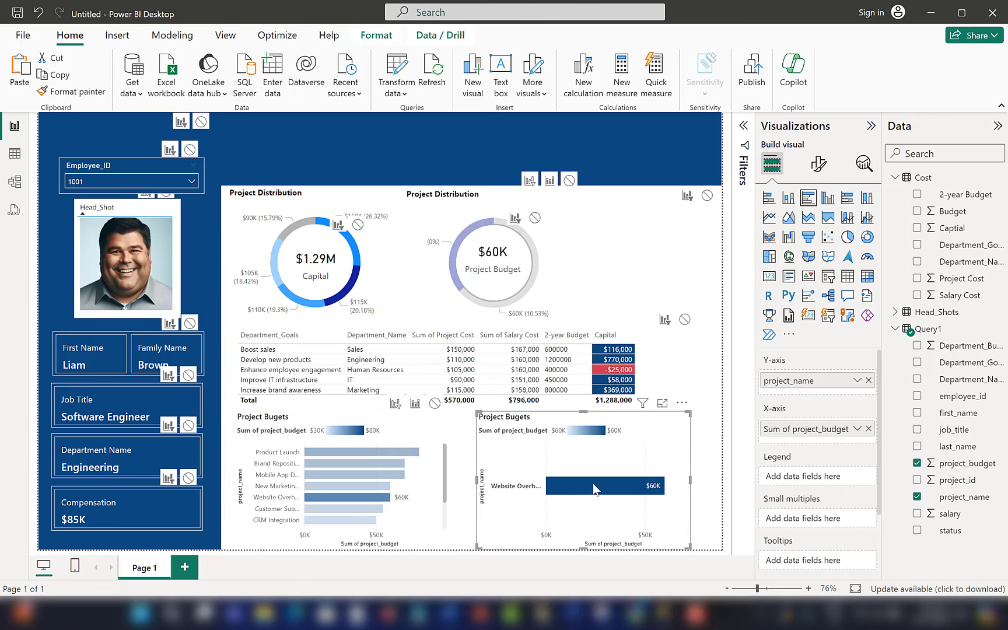
pyautogui.click(593, 483)
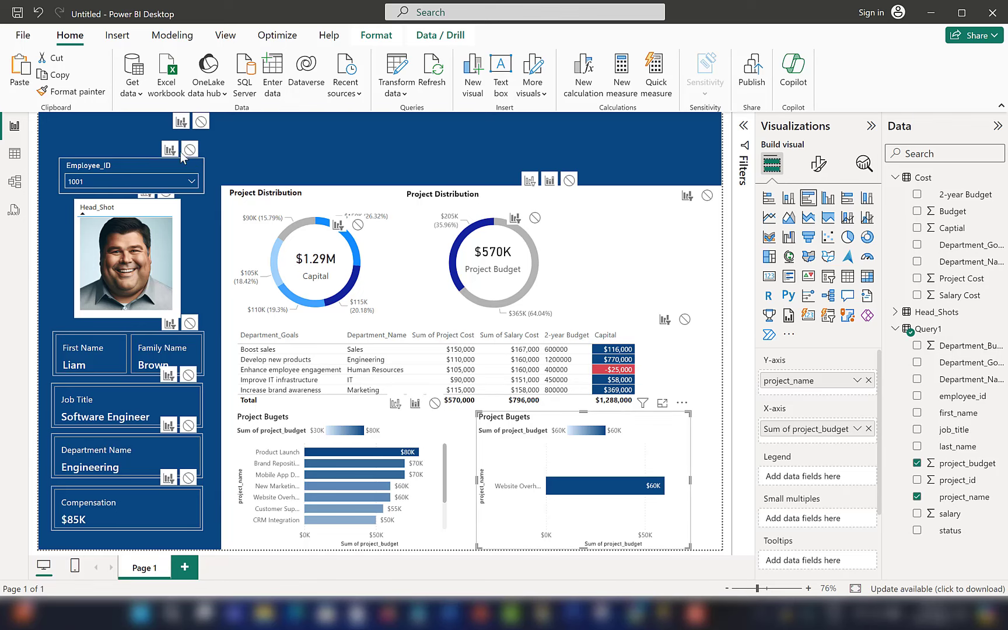
pyautogui.click(142, 163)
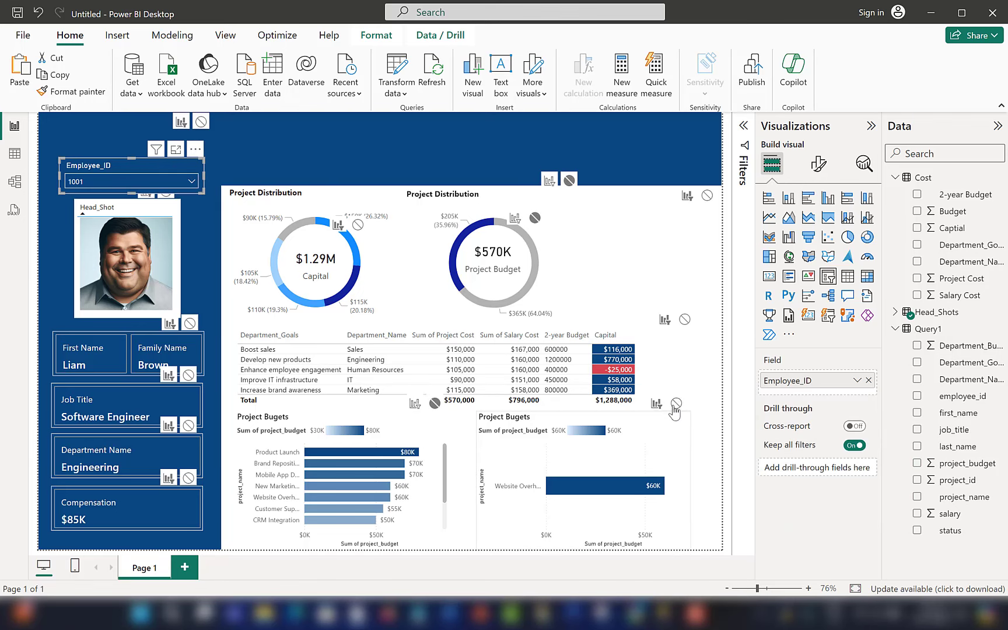
pyautogui.click(676, 404)
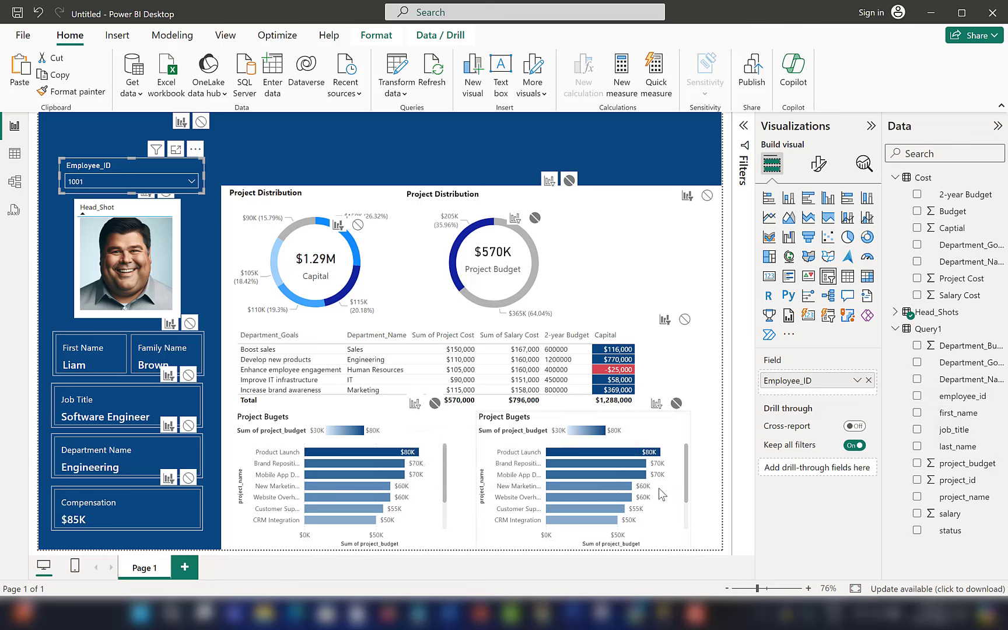
# Replace project_name with Department_Name on the copied chart's Y-axis and lower the chart's top edge slightly
pyautogui.click(670, 502)
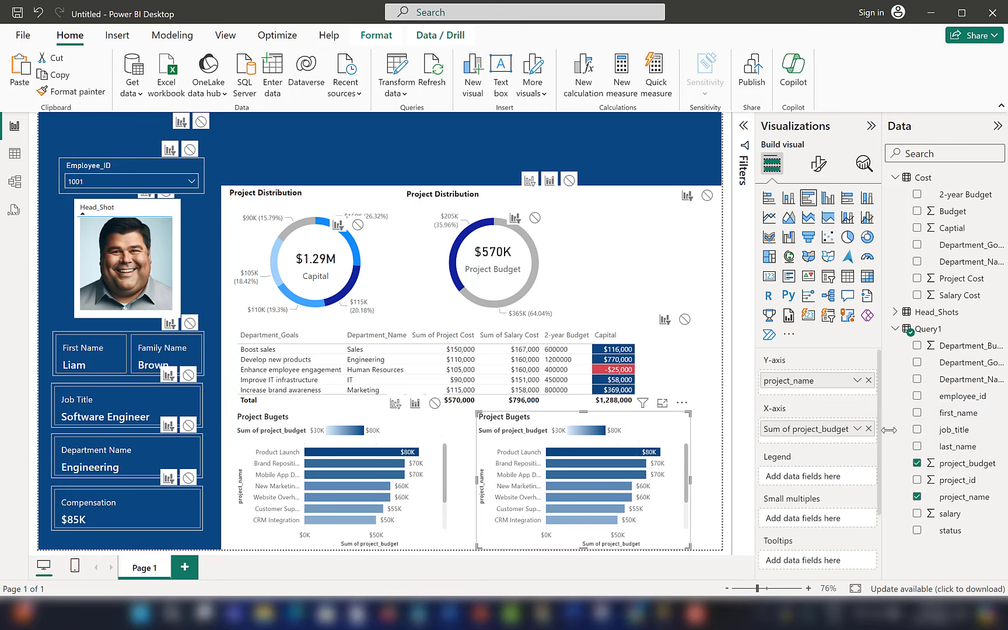
pyautogui.moveTo(959, 386); pyautogui.dragTo(867, 393)
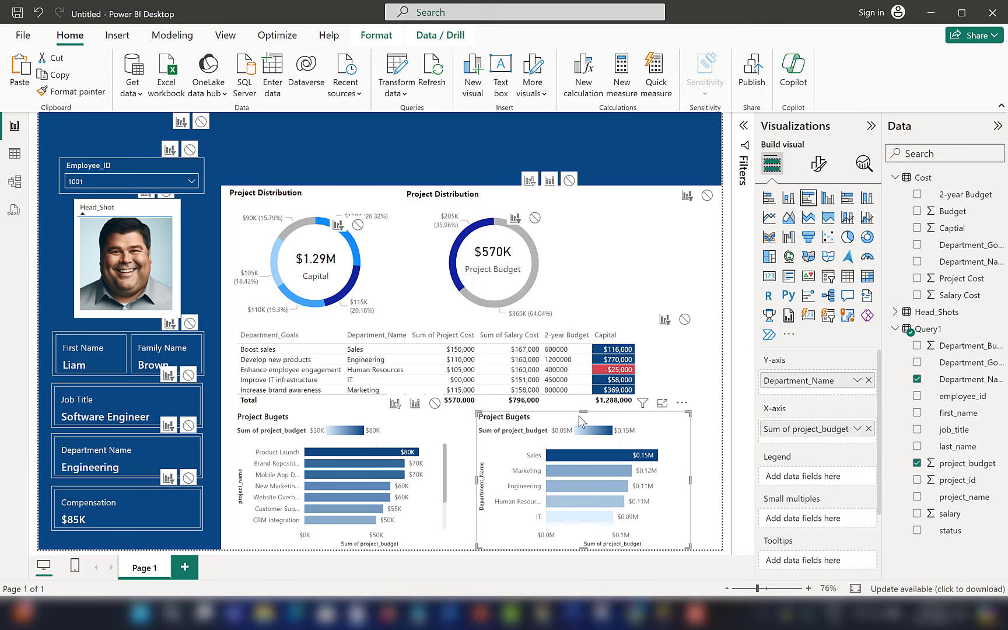
pyautogui.moveTo(582, 420); pyautogui.dragTo(582, 424)
# Turn off the X-axis values and title on the department budget bar chart, keeping the chart in its place below the cost table
pyautogui.click(819, 164)
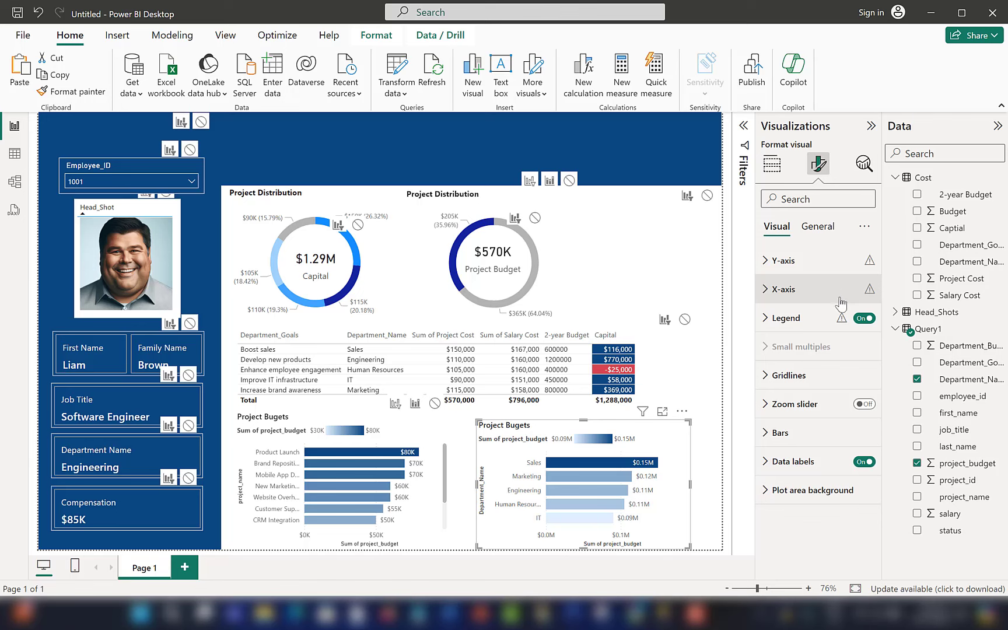
pyautogui.click(769, 296)
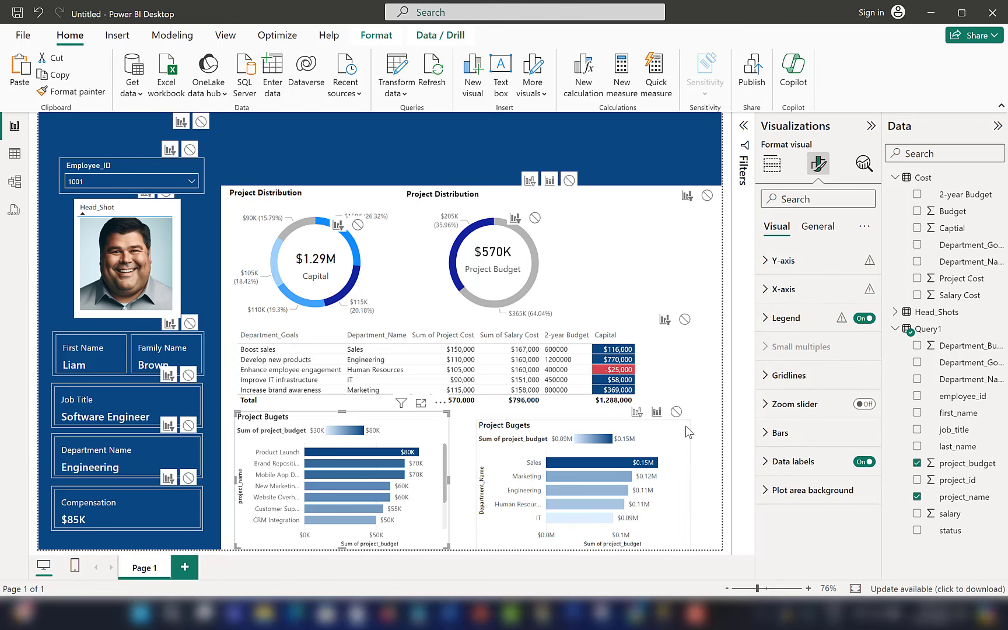
pyautogui.click(686, 437)
pyautogui.moveTo(691, 419); pyautogui.dragTo(712, 351)
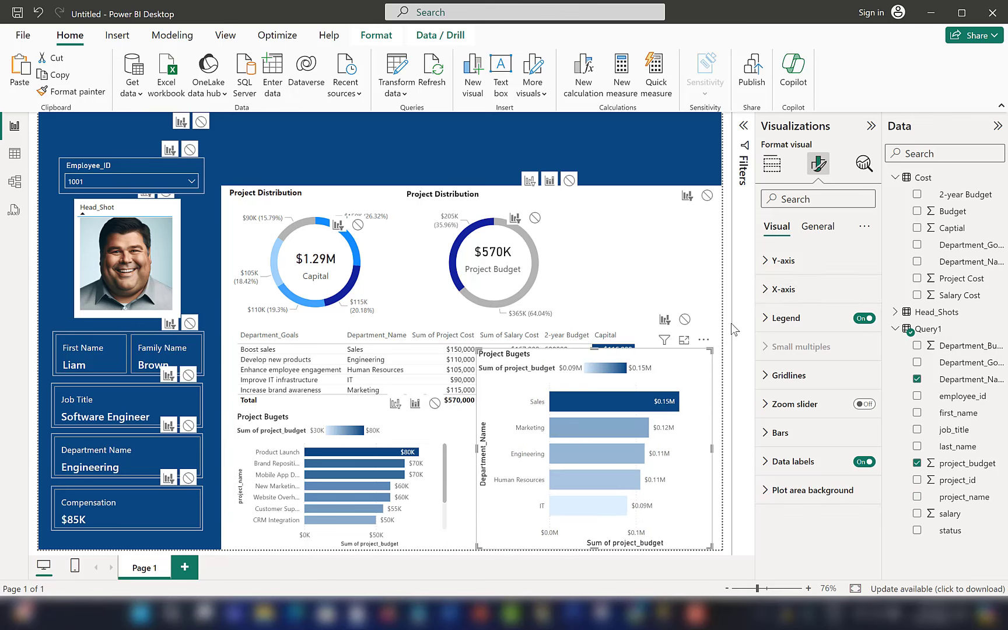
pyautogui.click(765, 291)
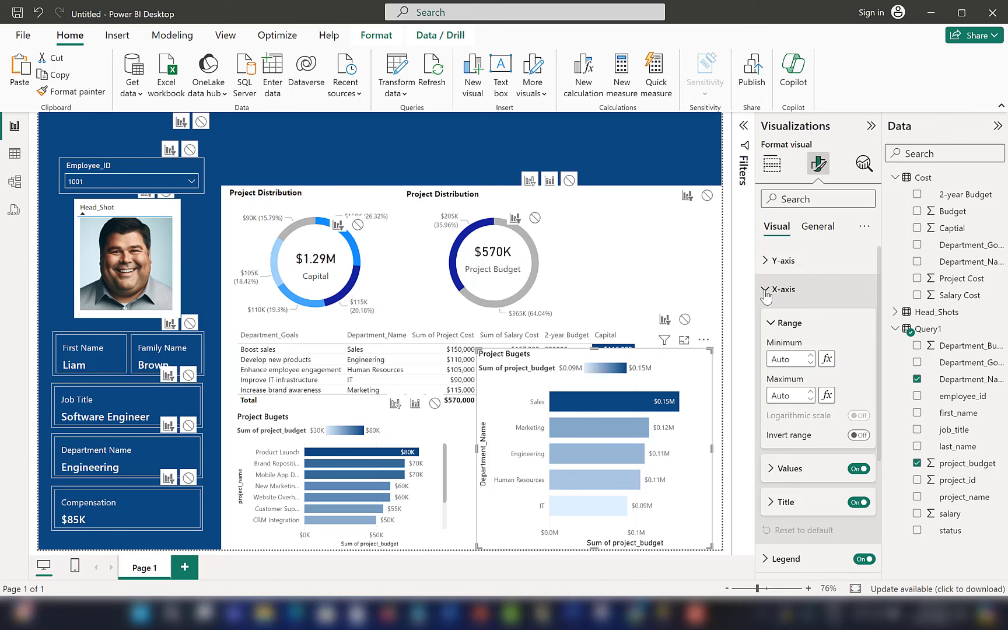
pyautogui.click(766, 291)
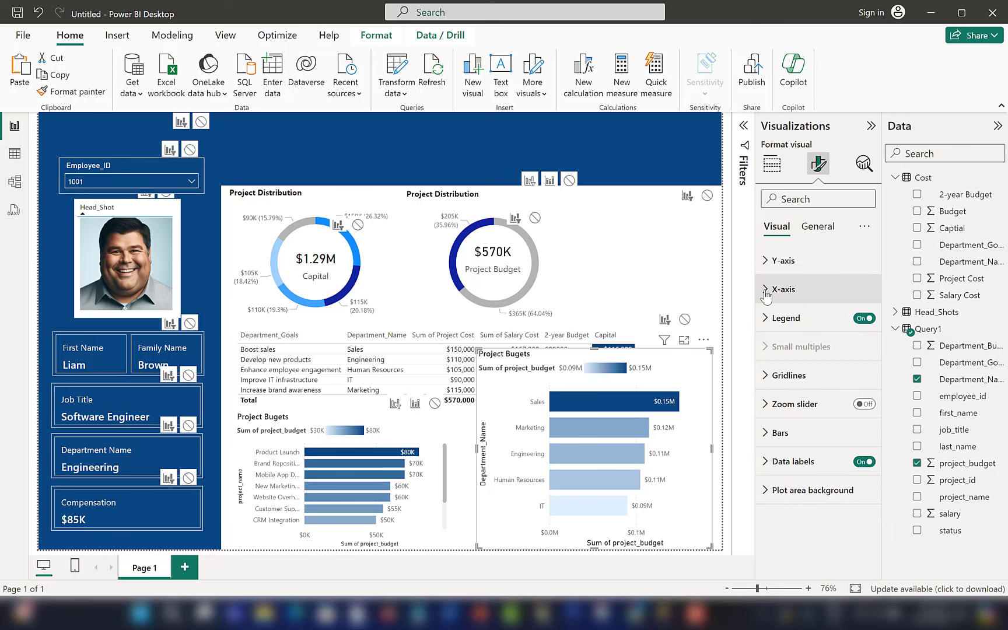
pyautogui.click(766, 290)
pyautogui.click(859, 470)
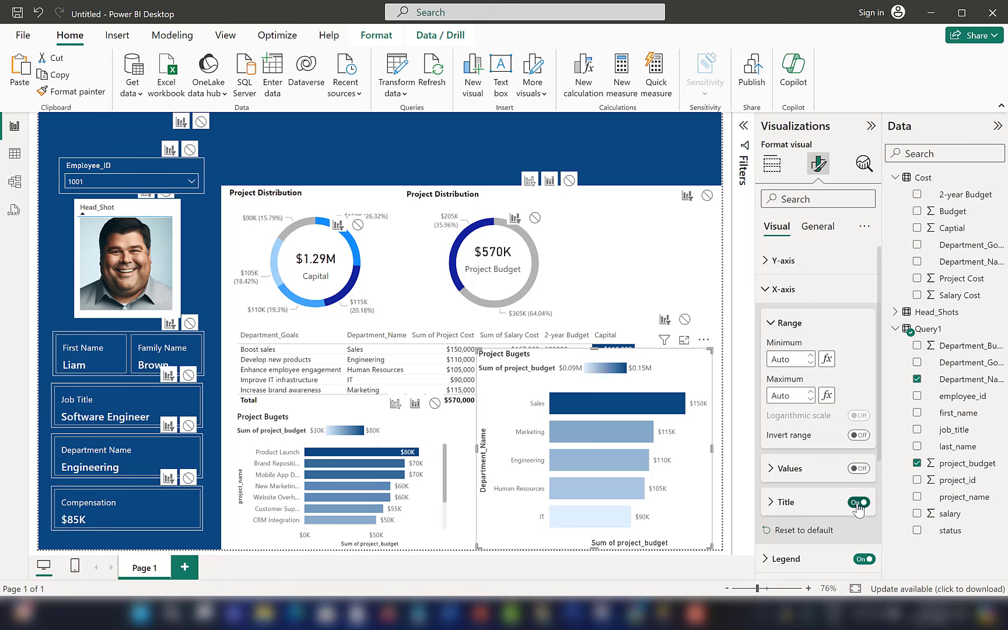
pyautogui.click(858, 503)
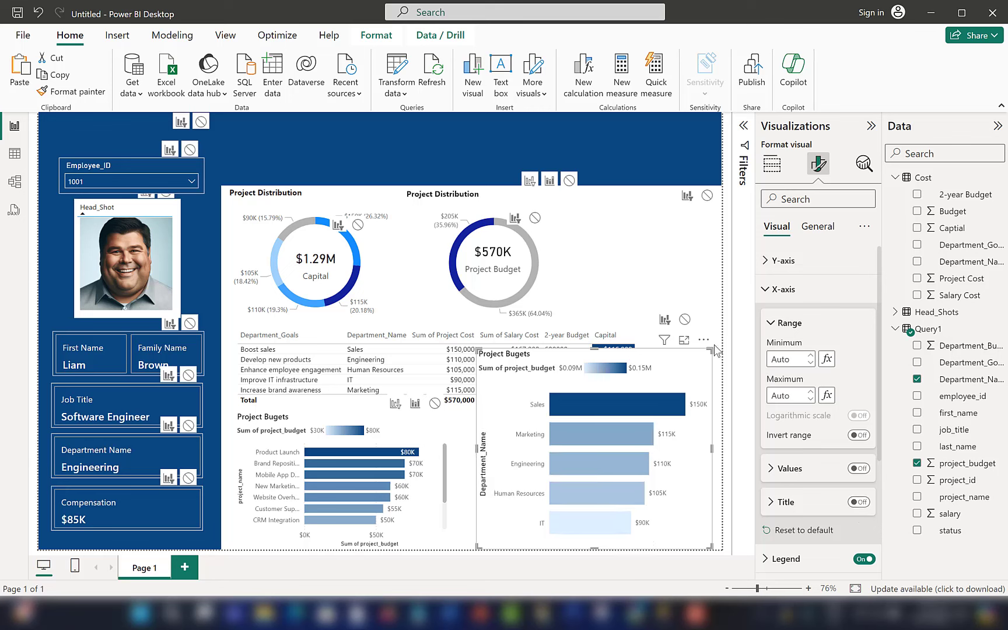
pyautogui.moveTo(709, 352); pyautogui.dragTo(702, 422)
# Turn off the X-axis values and title on the project budget bar chart
pyautogui.click(441, 445)
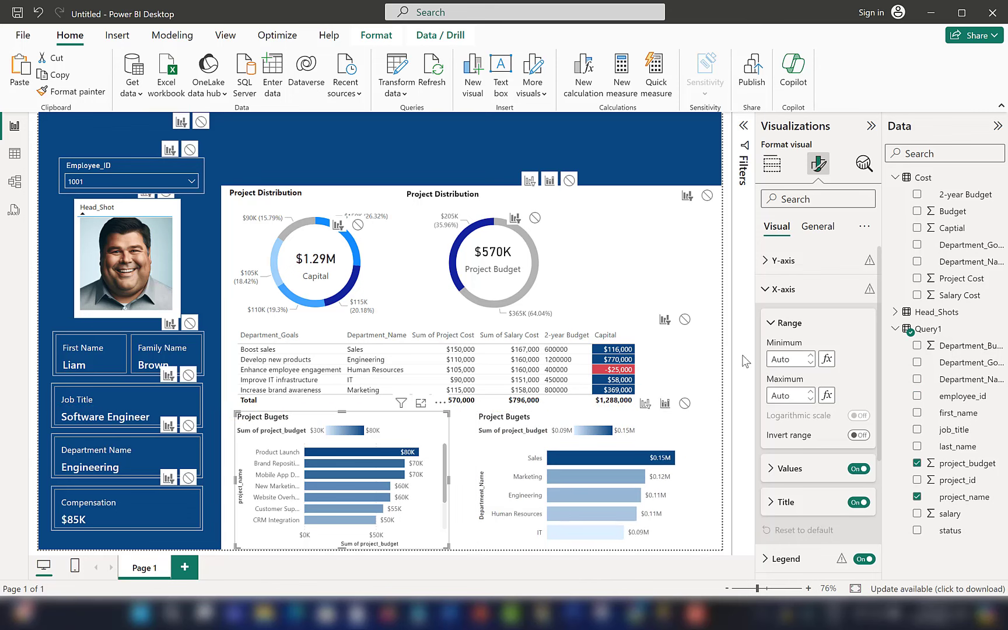
pyautogui.click(855, 470)
pyautogui.click(858, 503)
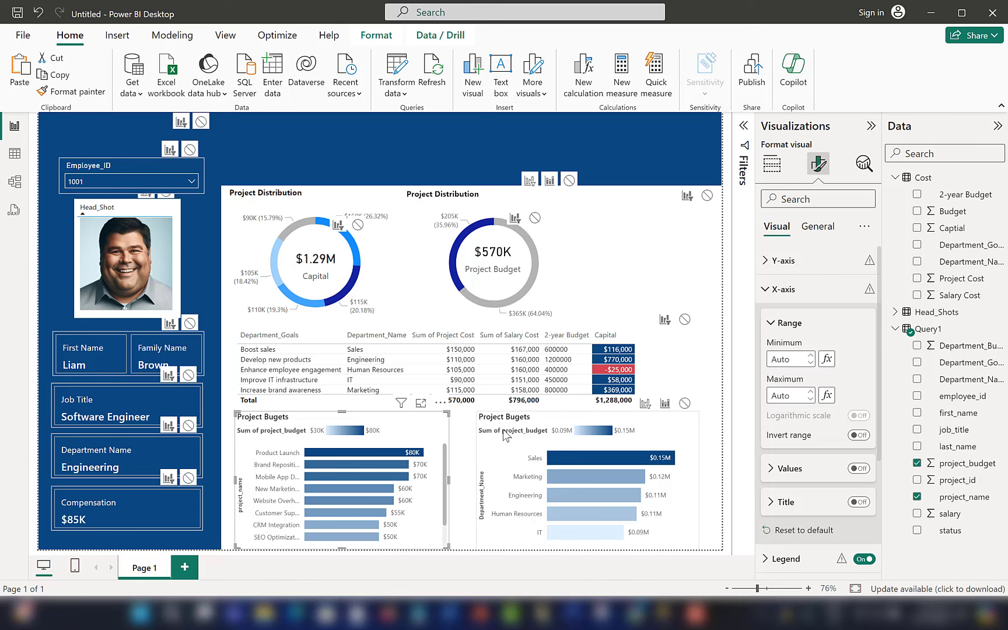
# Shift the department budget chart slightly left and change its title to "Project Bugets by Department"
pyautogui.moveTo(493, 435); pyautogui.dragTo(493, 435)
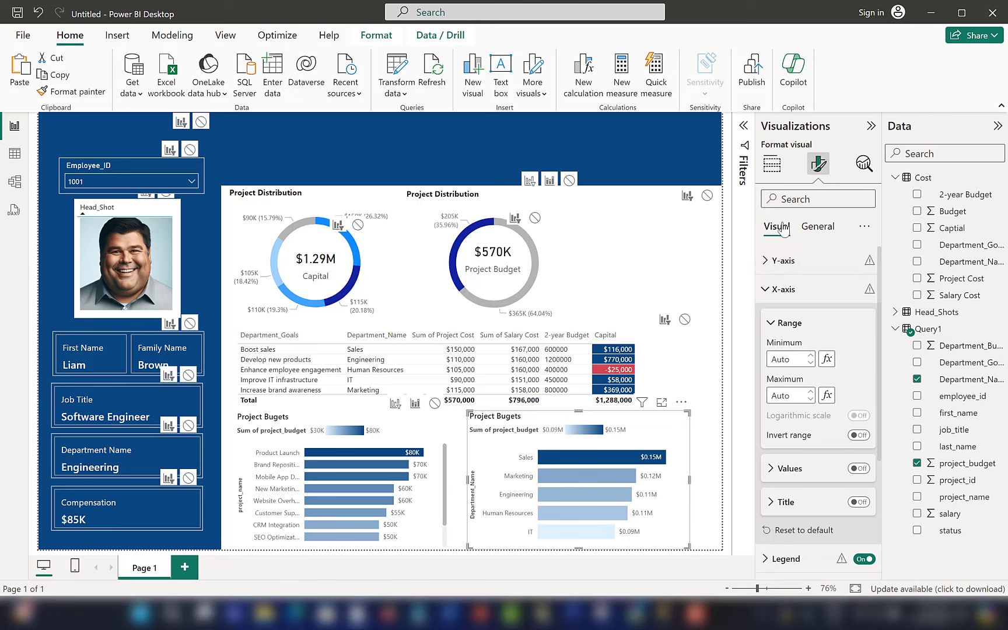
pyautogui.click(811, 232)
pyautogui.click(781, 289)
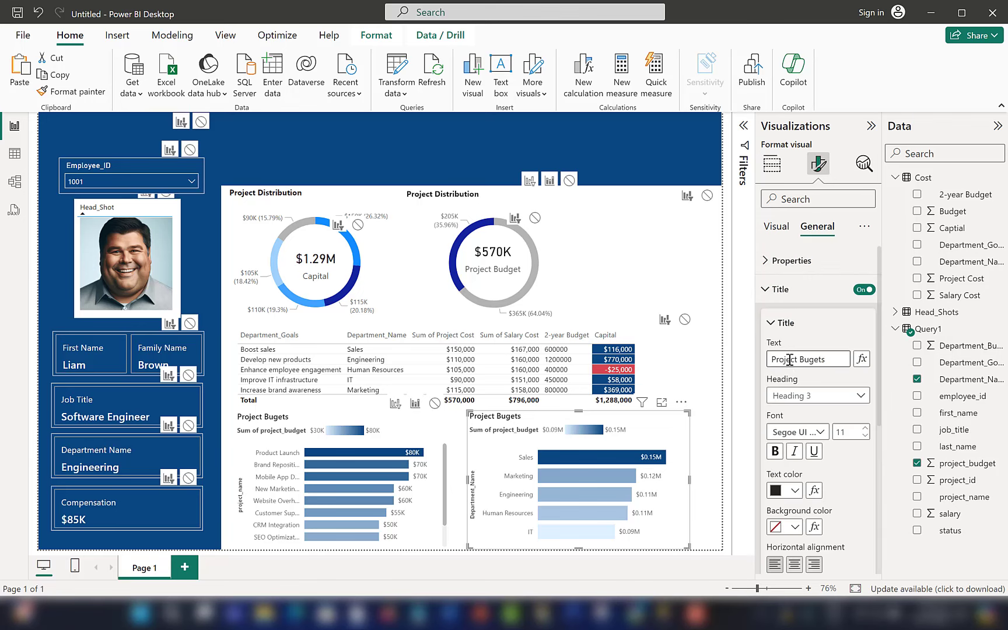
pyautogui.click(831, 360)
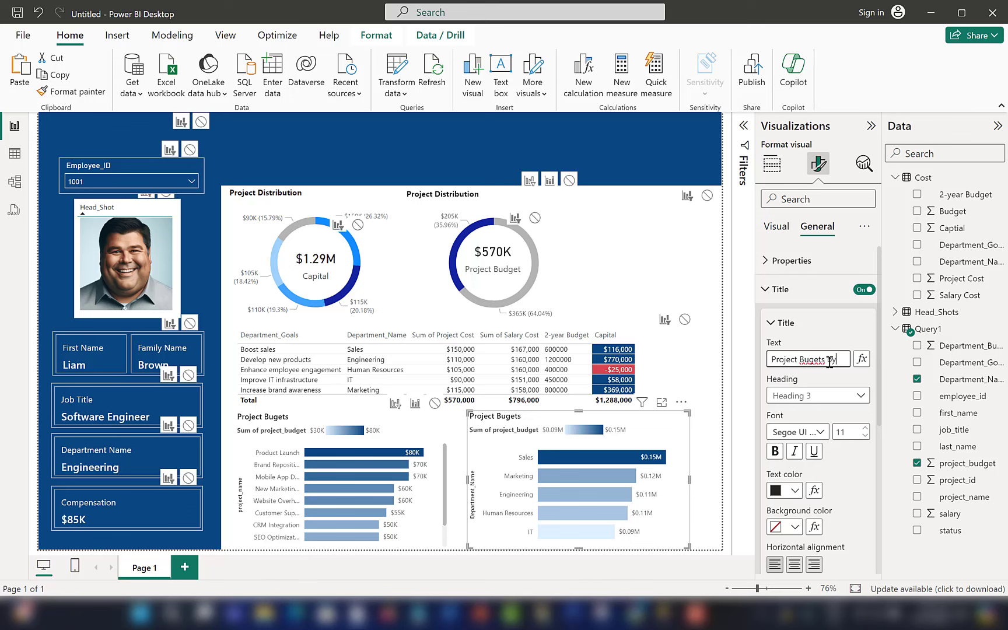
pyautogui.write('by Department')
pyautogui.click(604, 249)
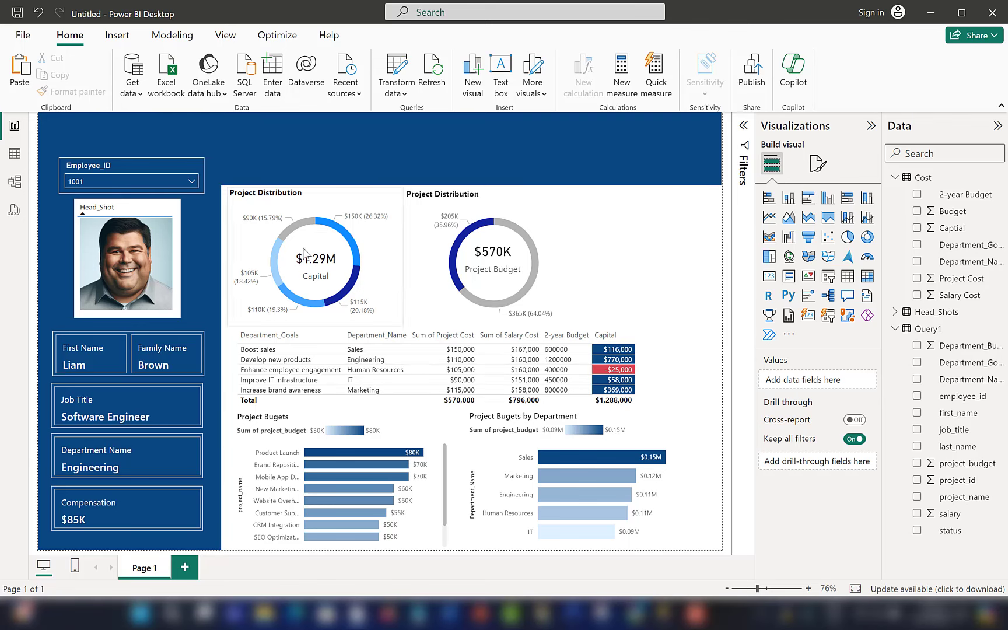
# Insert a line shape on the report page
pyautogui.click(117, 36)
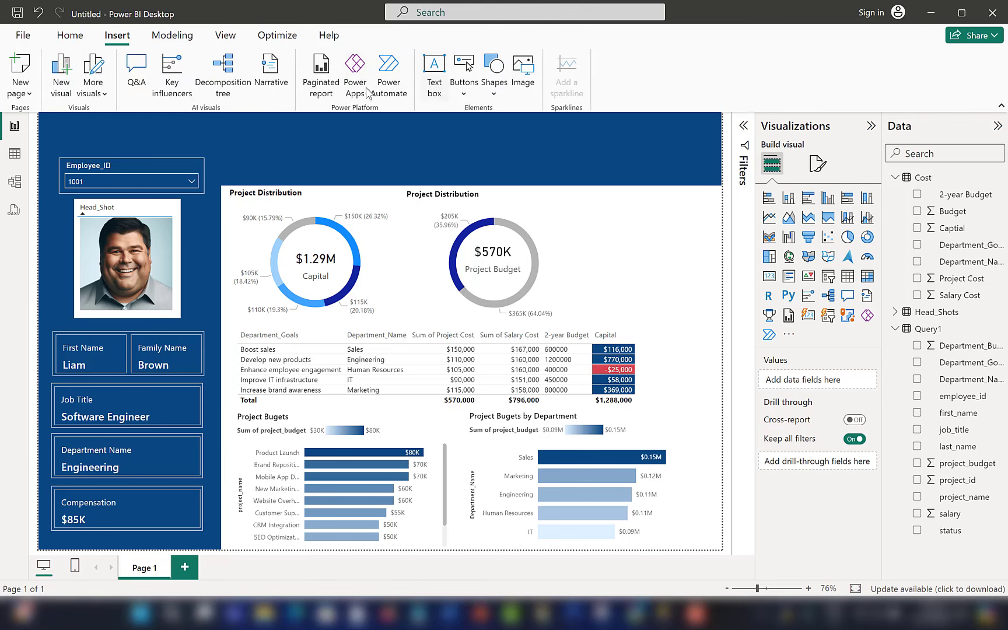
pyautogui.click(497, 93)
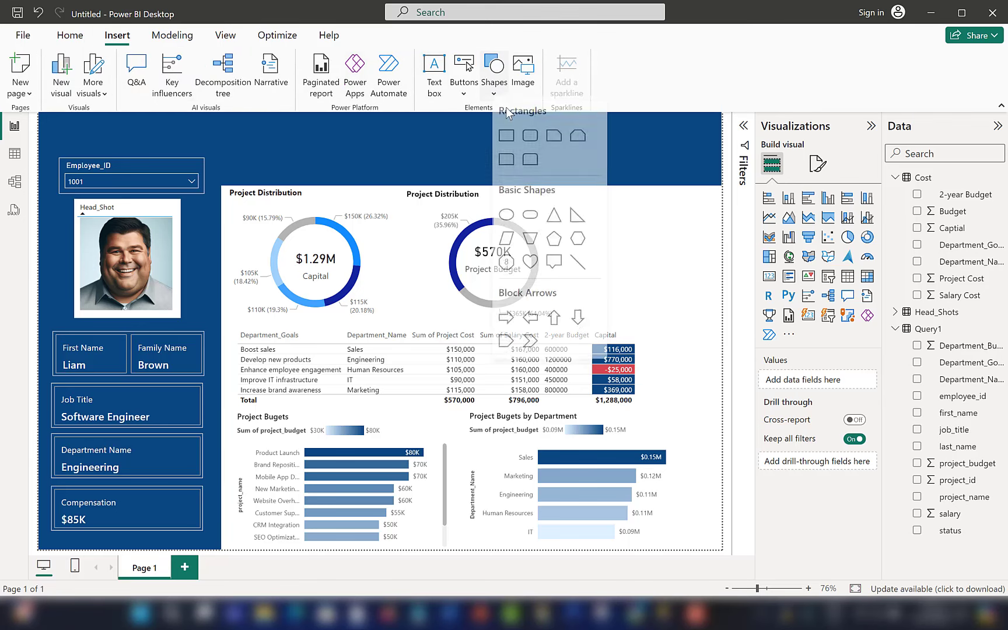
pyautogui.click(586, 279)
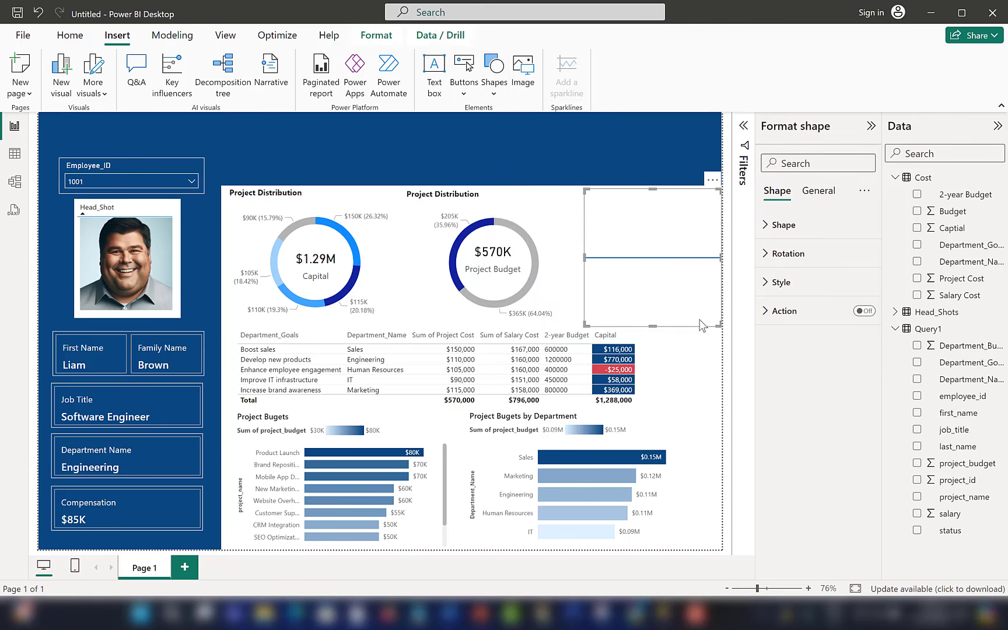
# Set the line's fill and border colors to gray
pyautogui.click(786, 283)
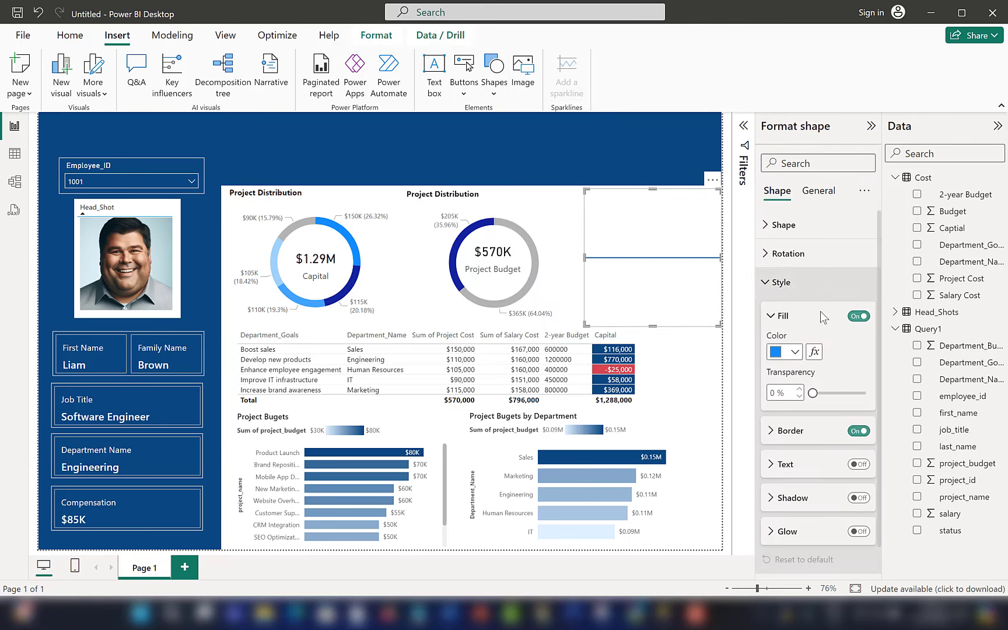
pyautogui.click(794, 353)
pyautogui.click(786, 203)
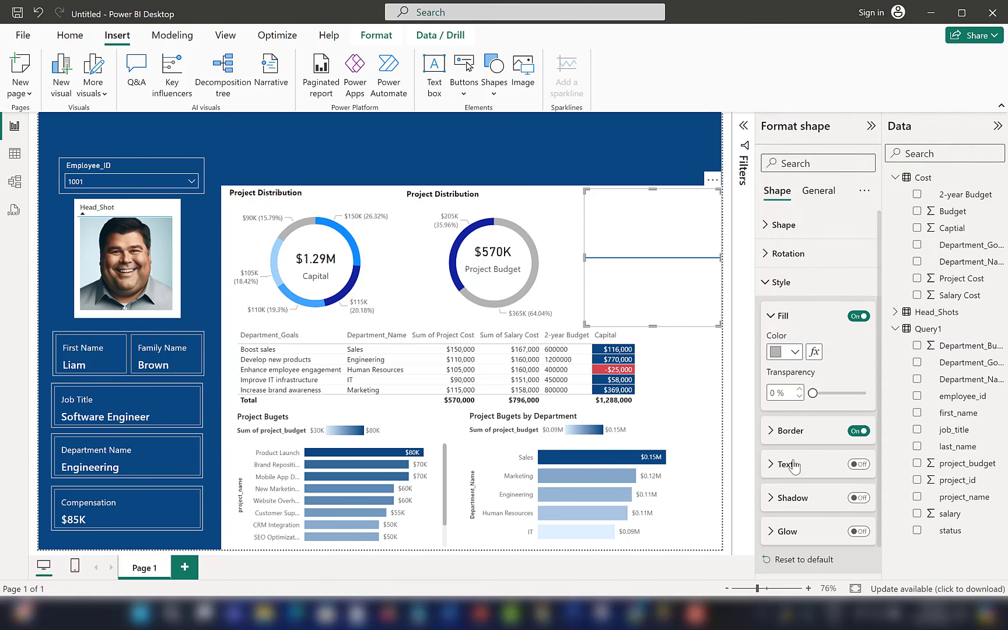
pyautogui.click(809, 438)
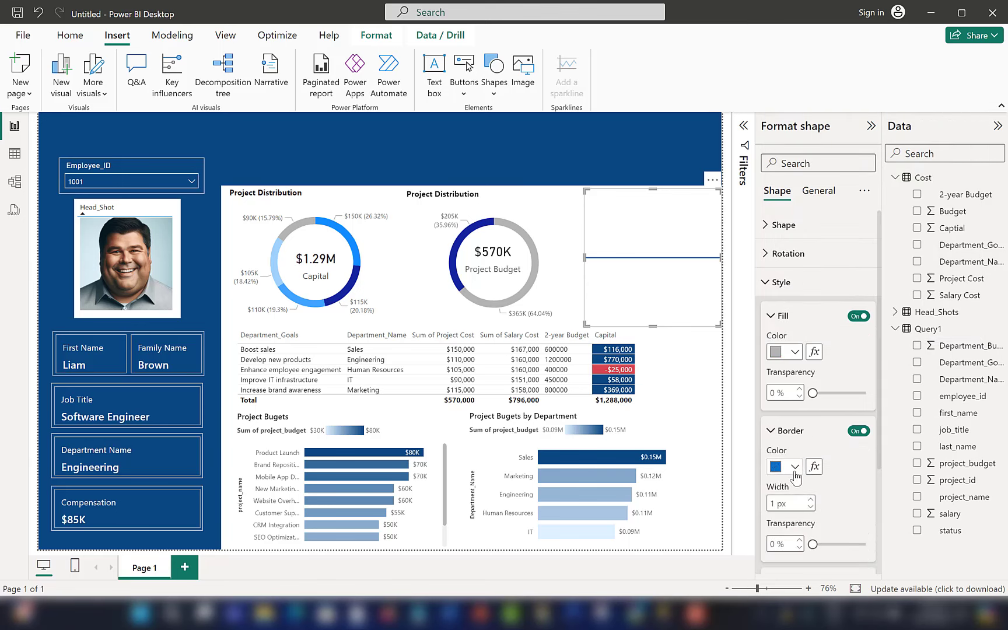
pyautogui.click(793, 466)
pyautogui.click(785, 316)
# Flatten the line and stretch it across the white area as a horizontal divider between the donut charts and the cost table
pyautogui.moveTo(721, 328); pyautogui.dragTo(336, 329)
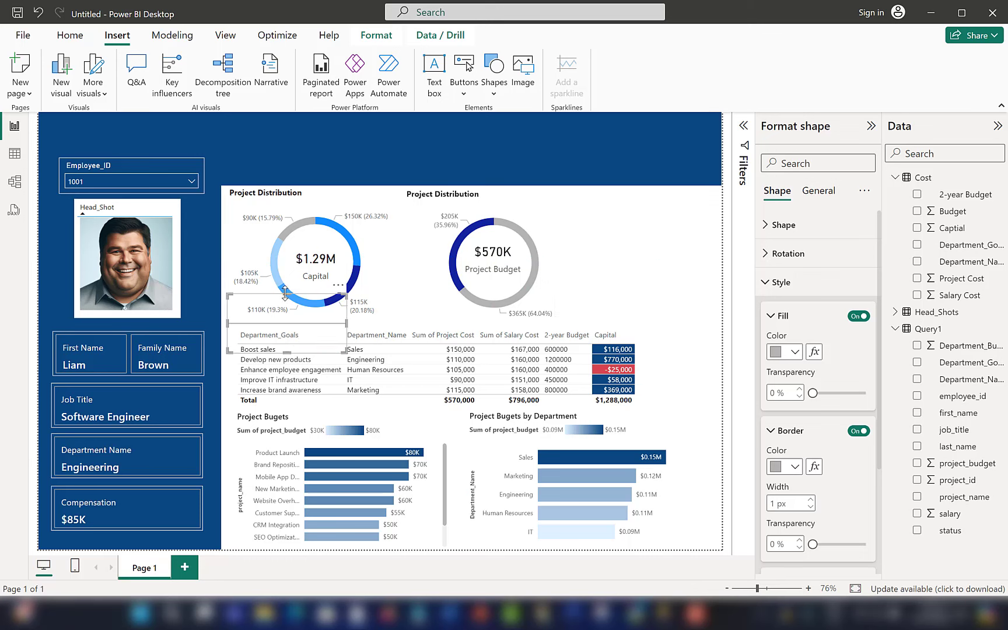
pyautogui.moveTo(274, 296); pyautogui.dragTo(279, 340)
pyautogui.moveTo(340, 341); pyautogui.dragTo(713, 341)
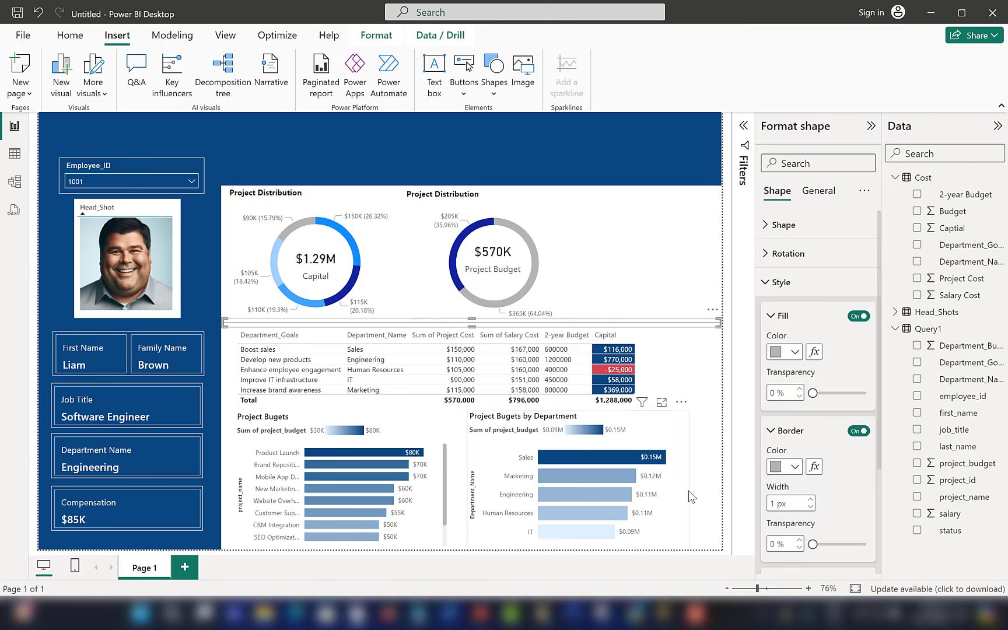
pyautogui.click(689, 490)
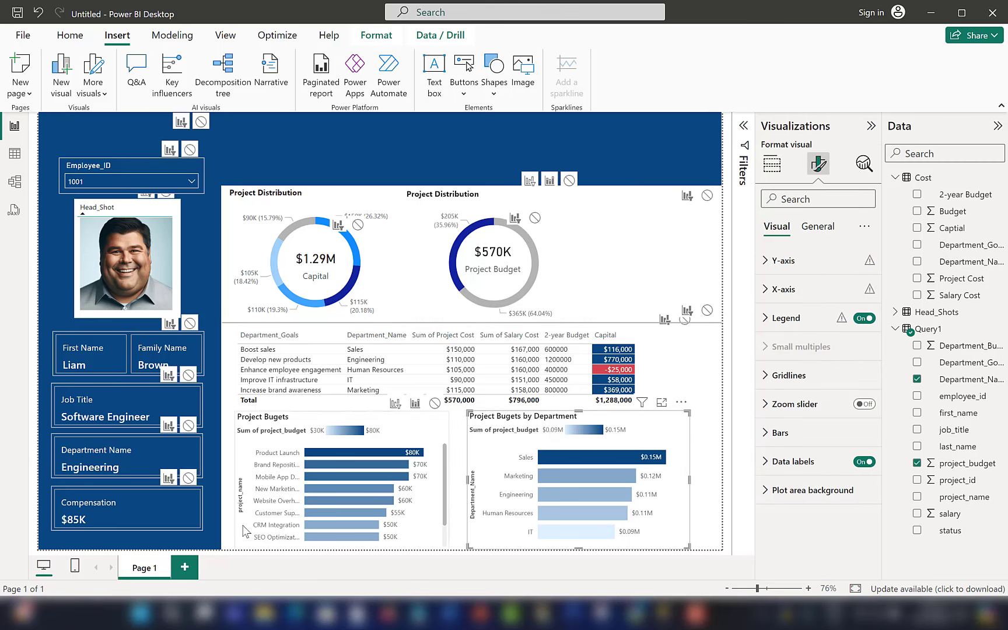
# Lower the top edges of both budget bar charts slightly to leave a gap beneath the cost table
pyautogui.click(629, 318)
pyautogui.click(663, 318)
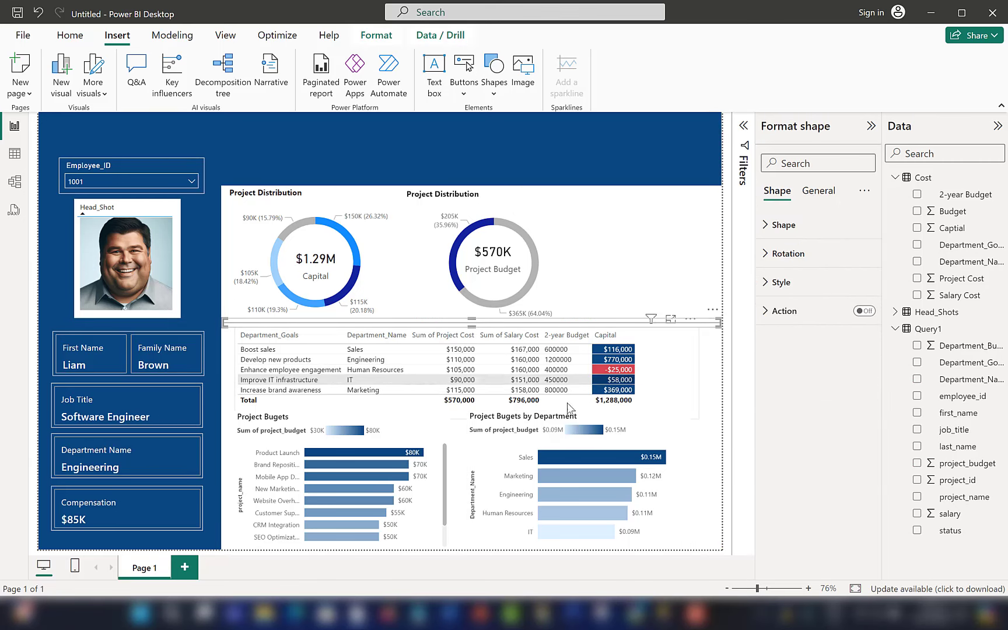
pyautogui.click(339, 415)
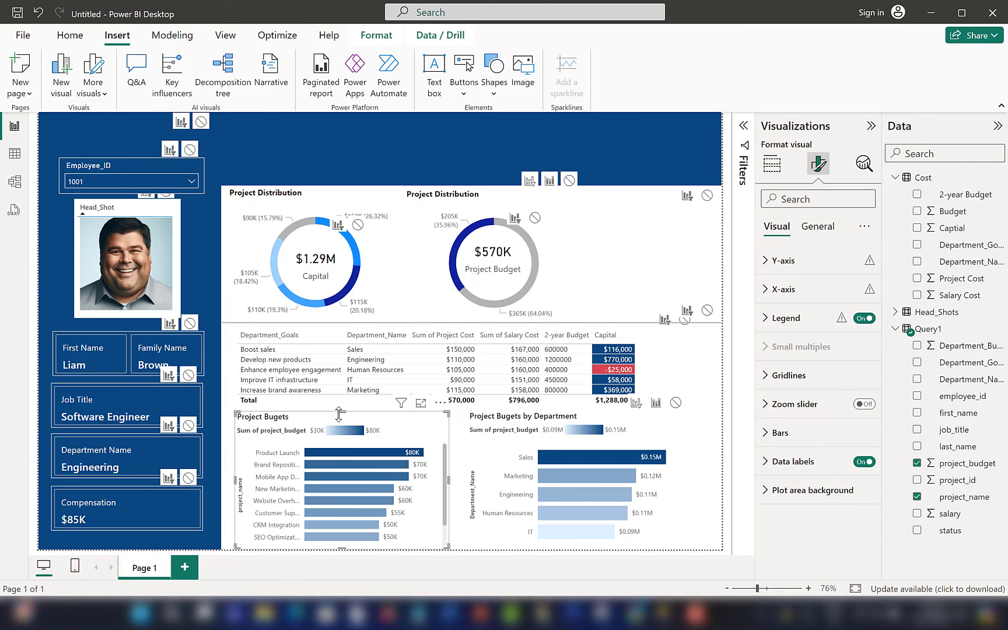
pyautogui.moveTo(339, 416); pyautogui.dragTo(339, 424)
pyautogui.click(569, 419)
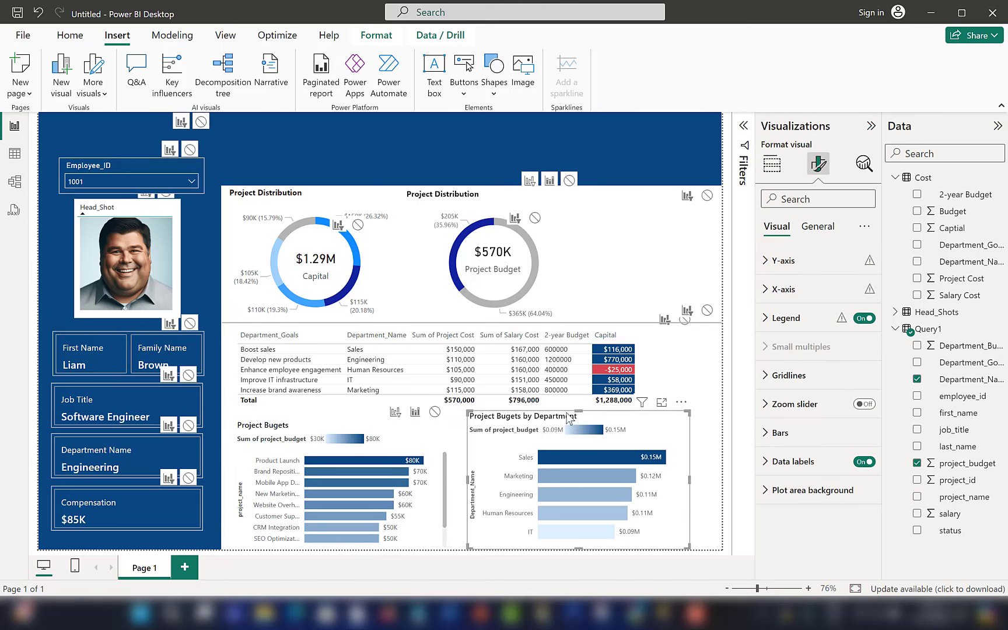
pyautogui.moveTo(578, 411); pyautogui.dragTo(578, 420)
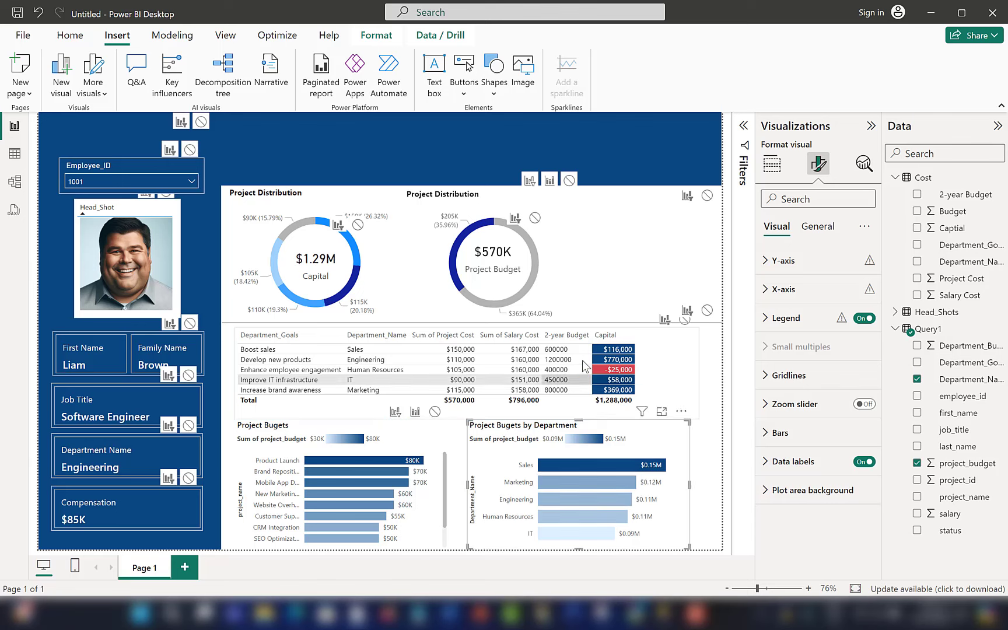
# Duplicate the horizontal divider and place the copy between the cost table and the bar charts
pyautogui.click(587, 320)
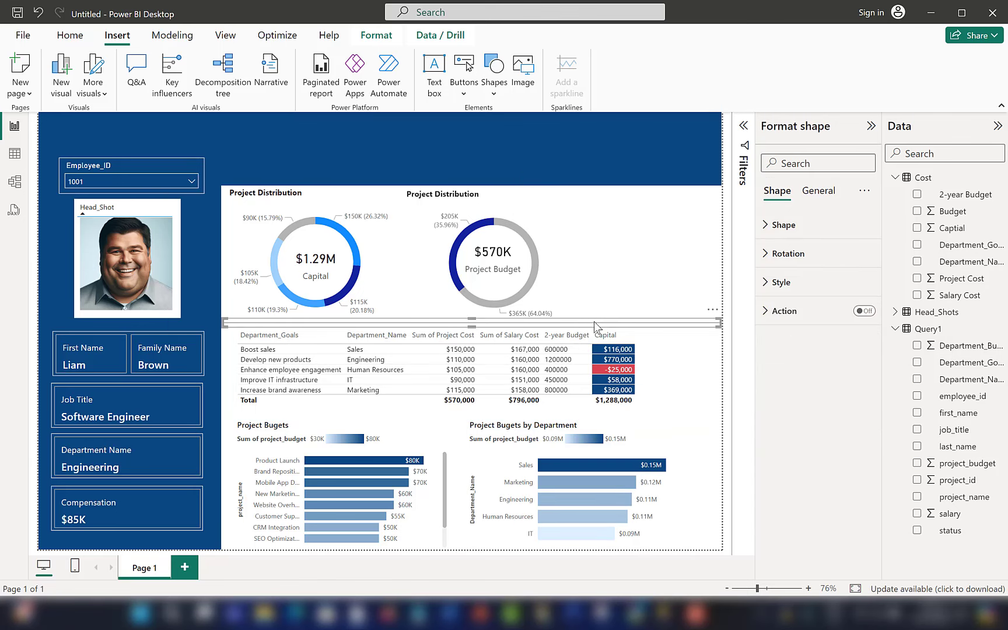
pyautogui.moveTo(598, 320); pyautogui.dragTo(641, 417)
pyautogui.click(625, 283)
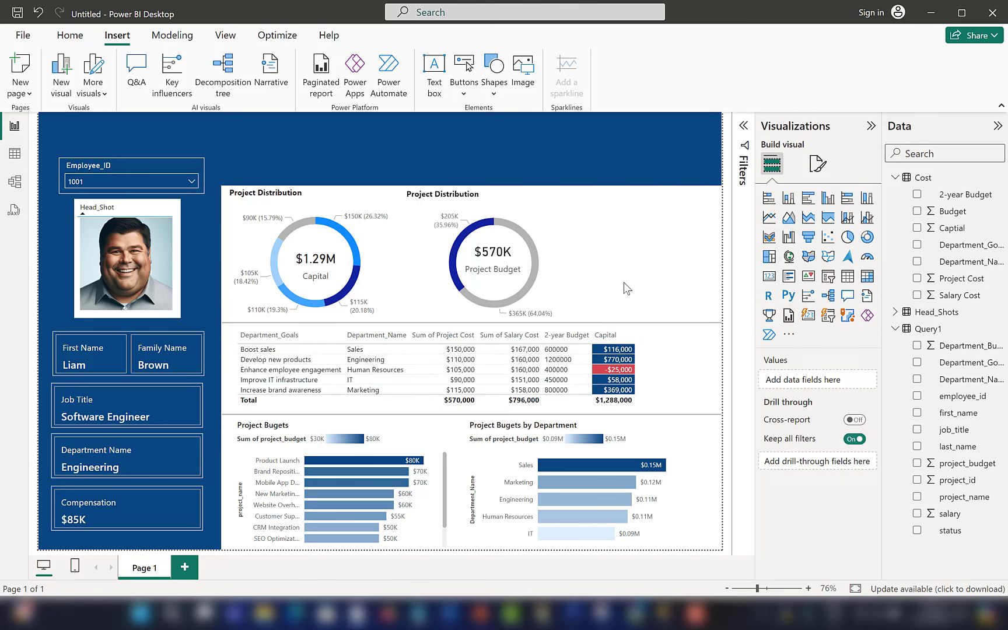
# Duplicate the divider, rotate the copy 90°, and shorten and place it as a vertical divider to the right of the Project Budget donut
pyautogui.click(696, 416)
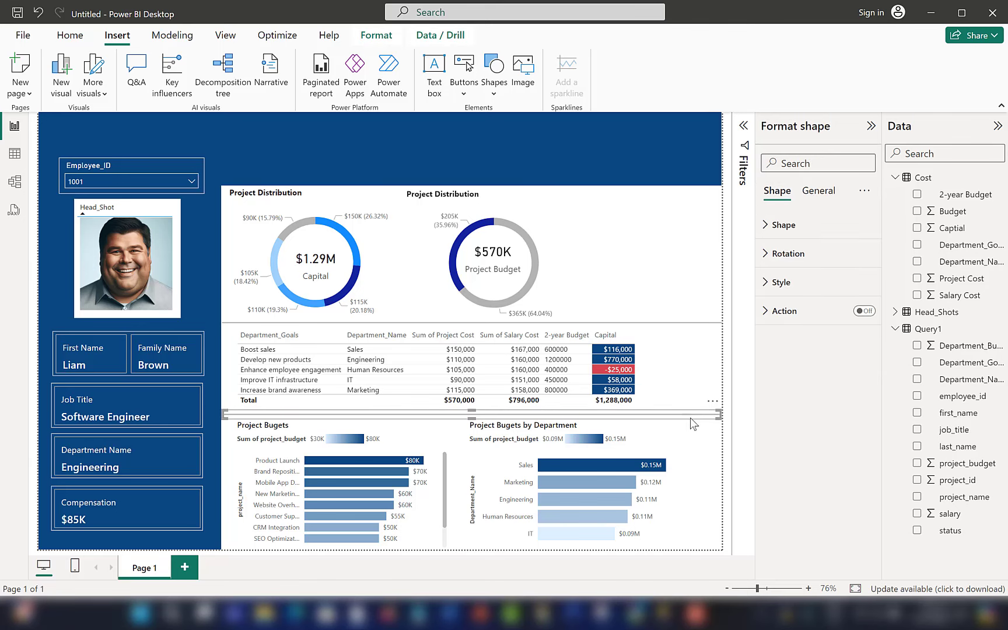
pyautogui.moveTo(690, 418); pyautogui.dragTo(712, 257)
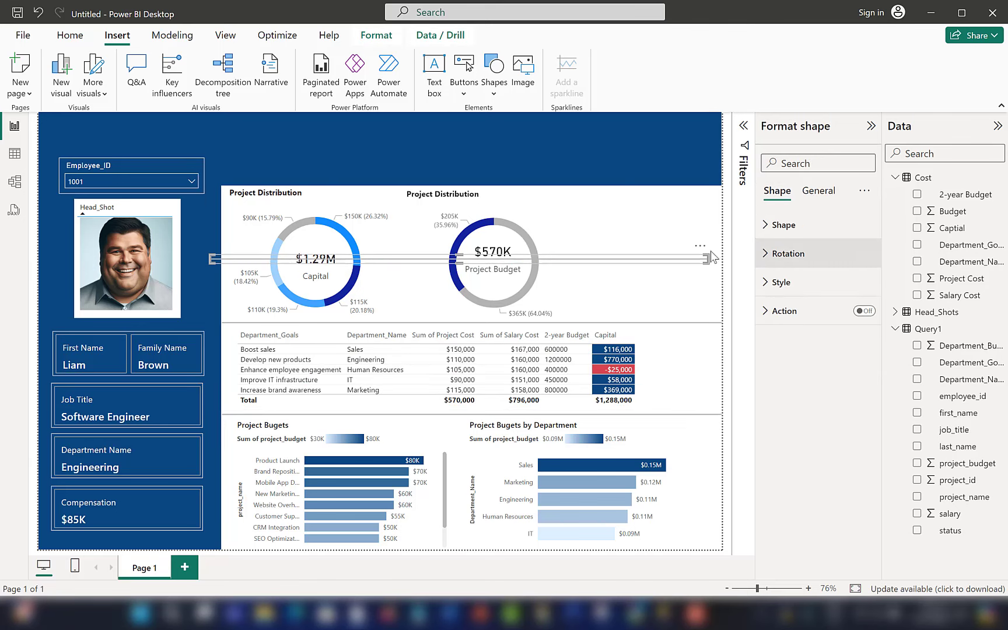
pyautogui.click(817, 257)
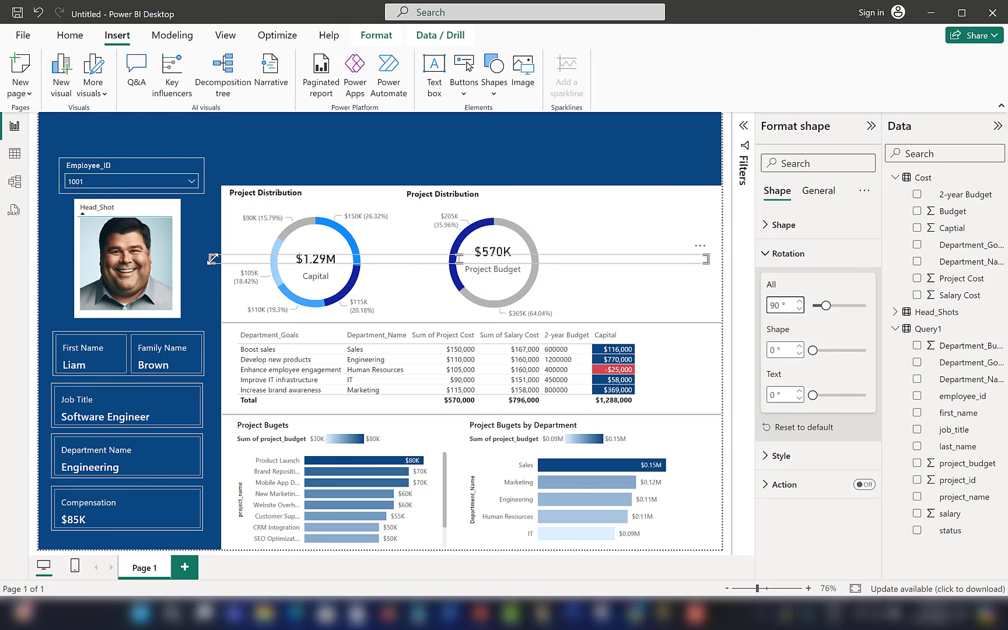
pyautogui.moveTo(255, 269); pyautogui.dragTo(684, 277)
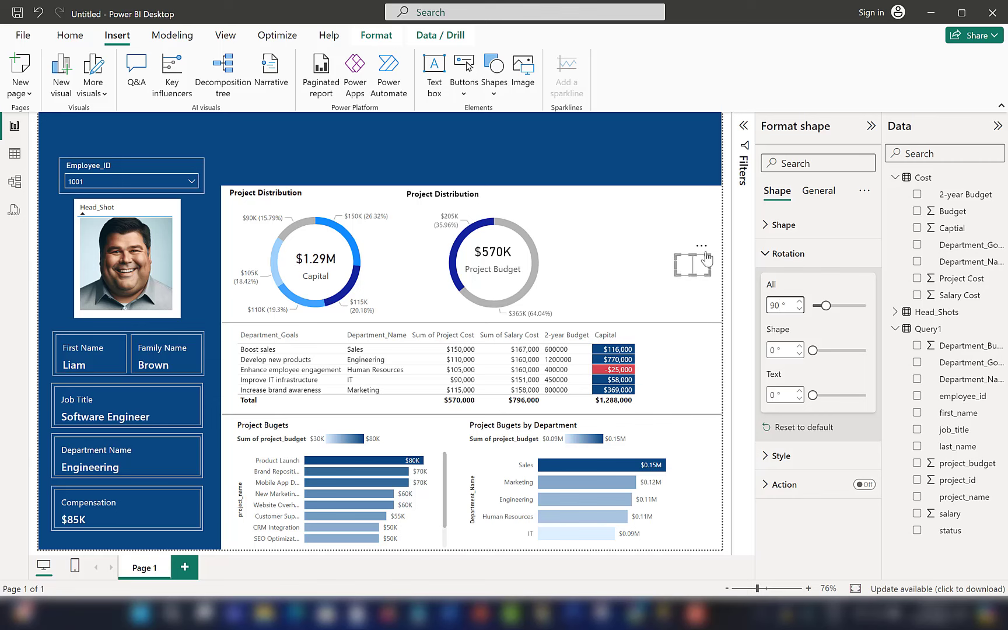
pyautogui.click(664, 271)
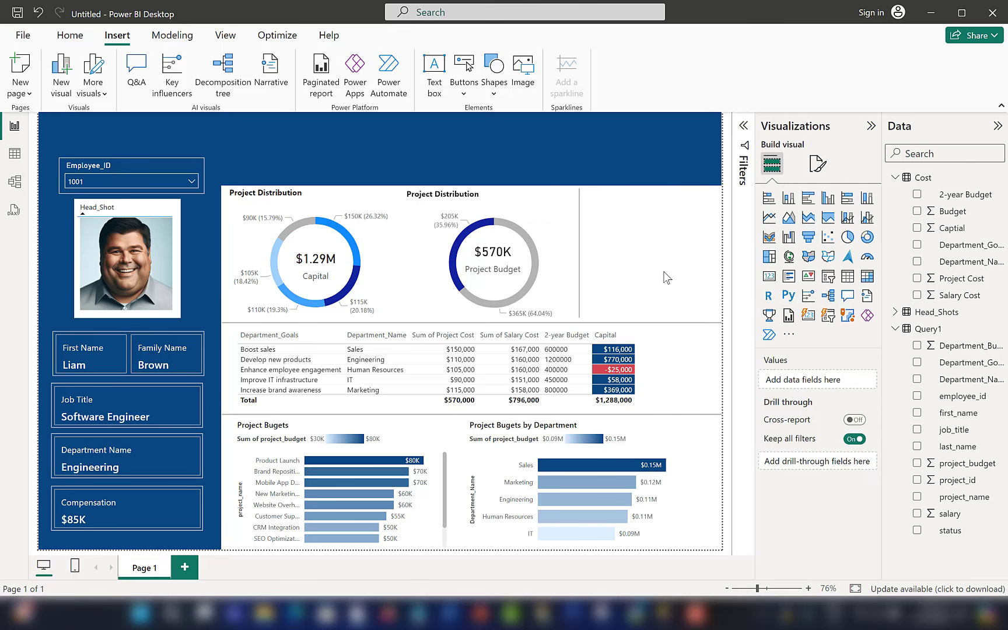
# Duplicate the Employee_ID slicer and place a narrower copy in the empty area to the right of the vertical divider
pyautogui.click(140, 168)
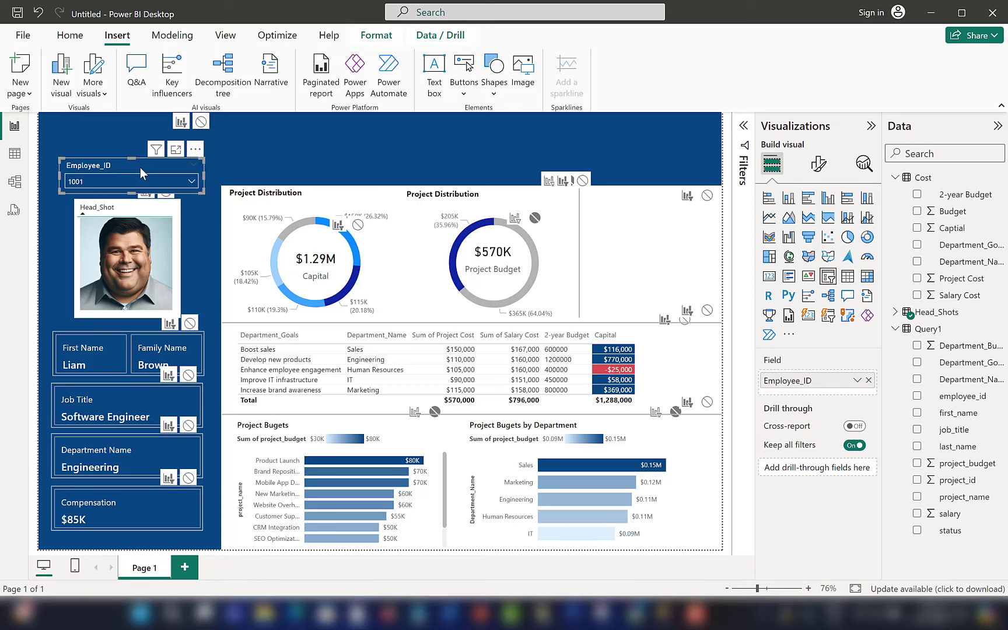
pyautogui.hotkey('ctrl', 'c')
pyautogui.hotkey('ctrl', 'v')
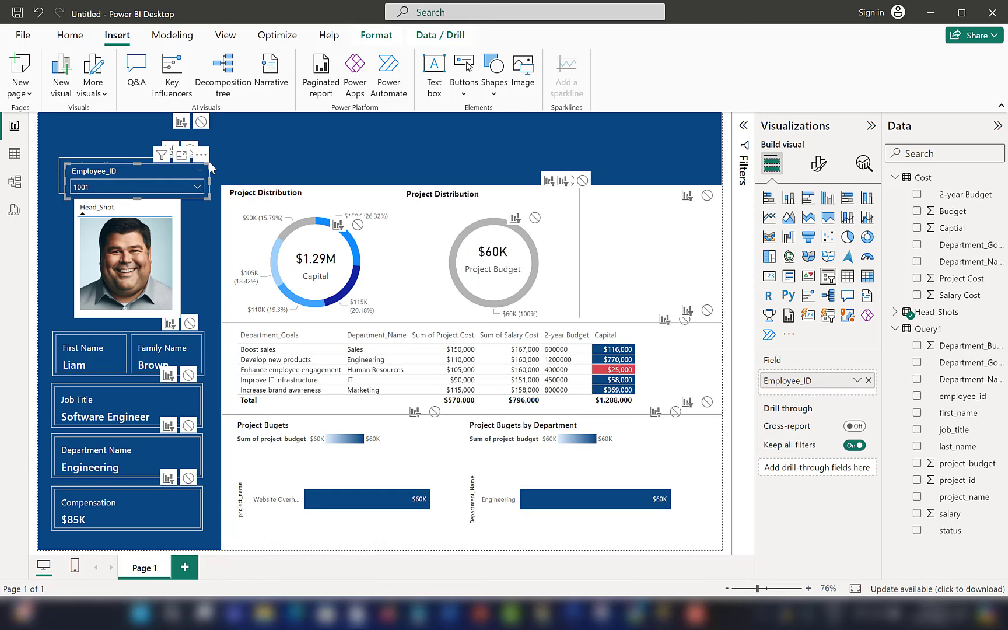
pyautogui.moveTo(209, 163); pyautogui.dragTo(715, 204)
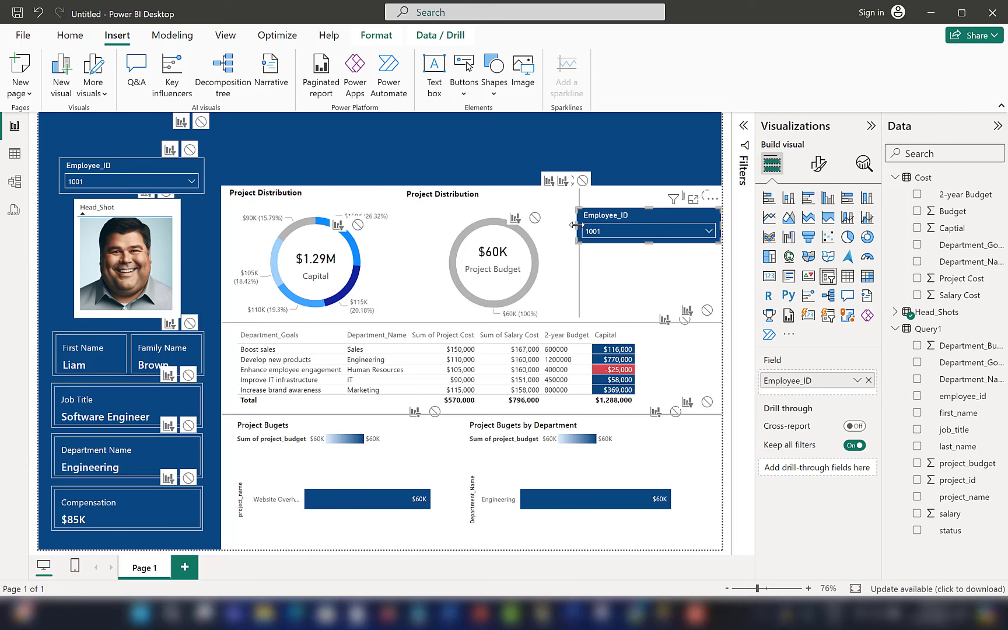
pyautogui.moveTo(576, 225); pyautogui.dragTo(657, 215)
pyautogui.click(651, 231)
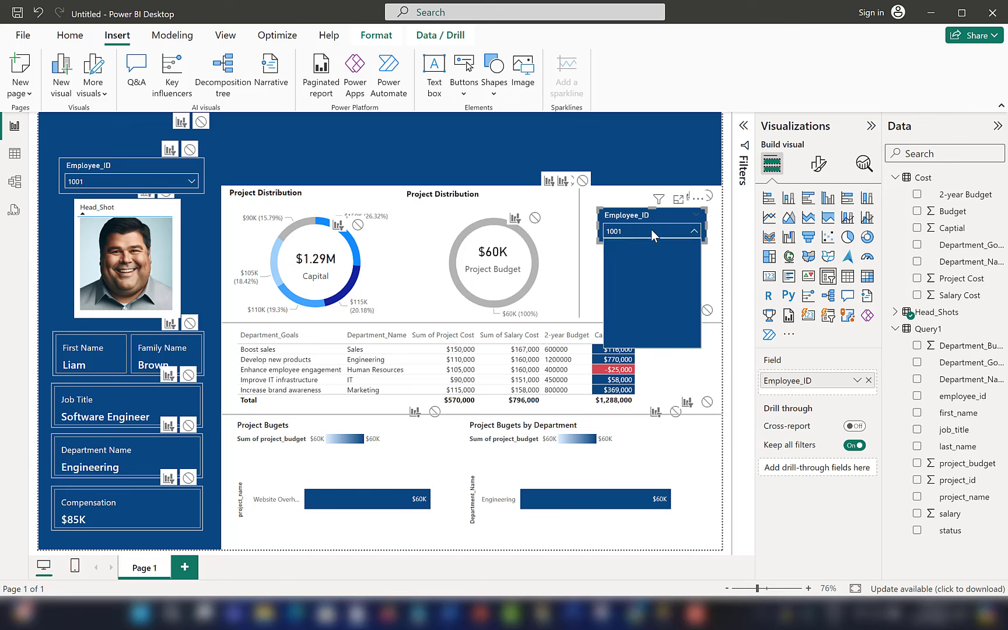
pyautogui.click(726, 282)
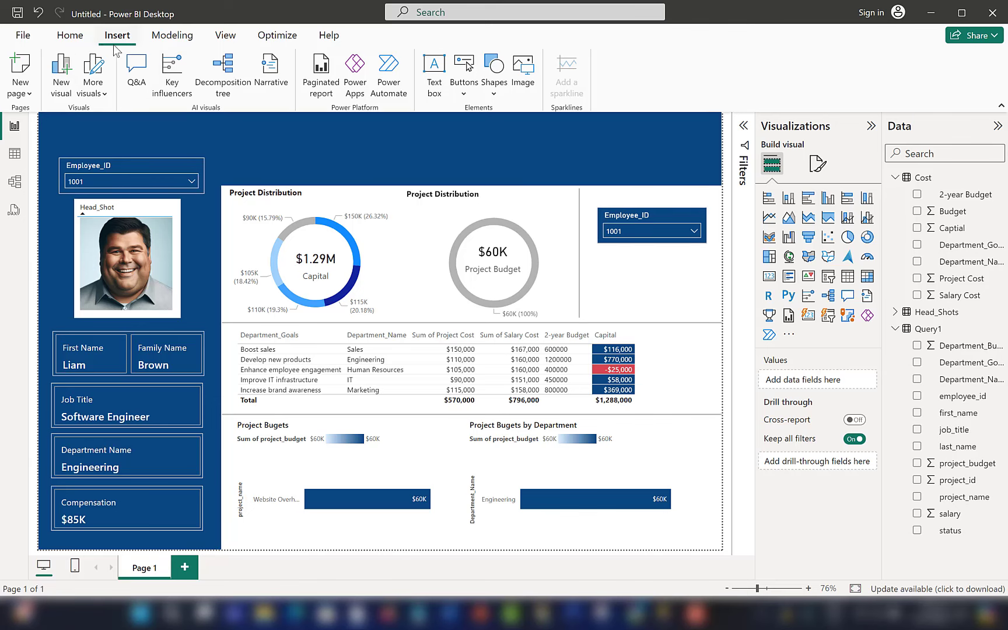
# Stop the copied Employee_ID slicer from filtering both budget bar charts, and the department bar chart from filtering the cost table
pyautogui.click(70, 37)
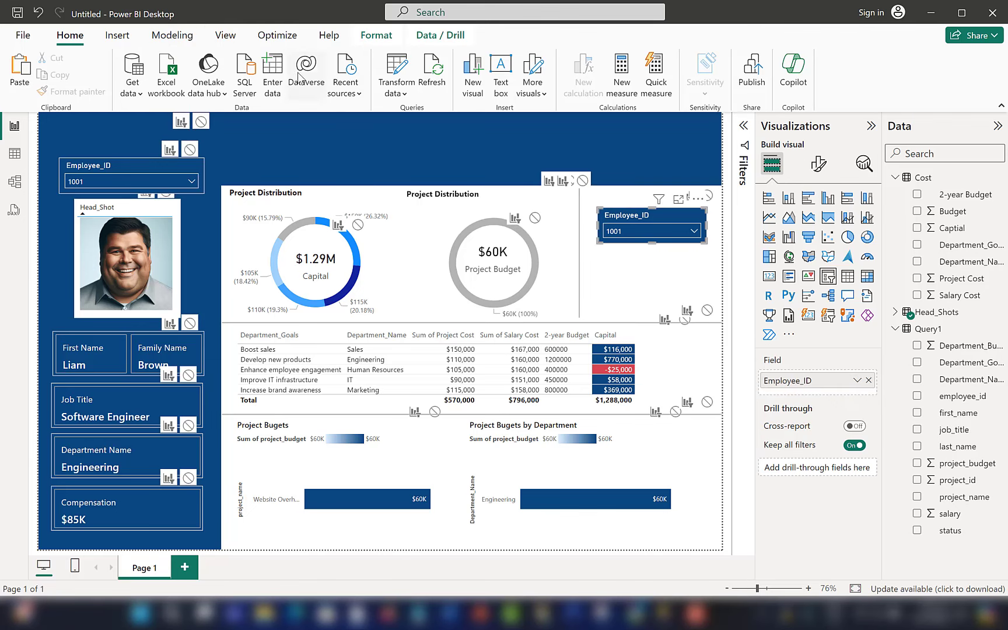
pyautogui.click(377, 39)
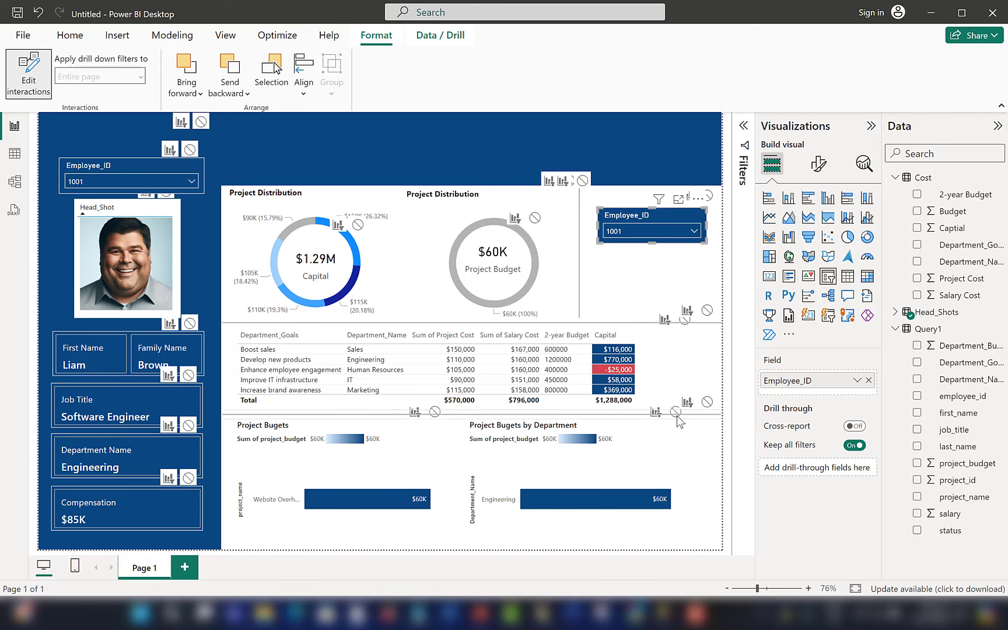
pyautogui.click(433, 428)
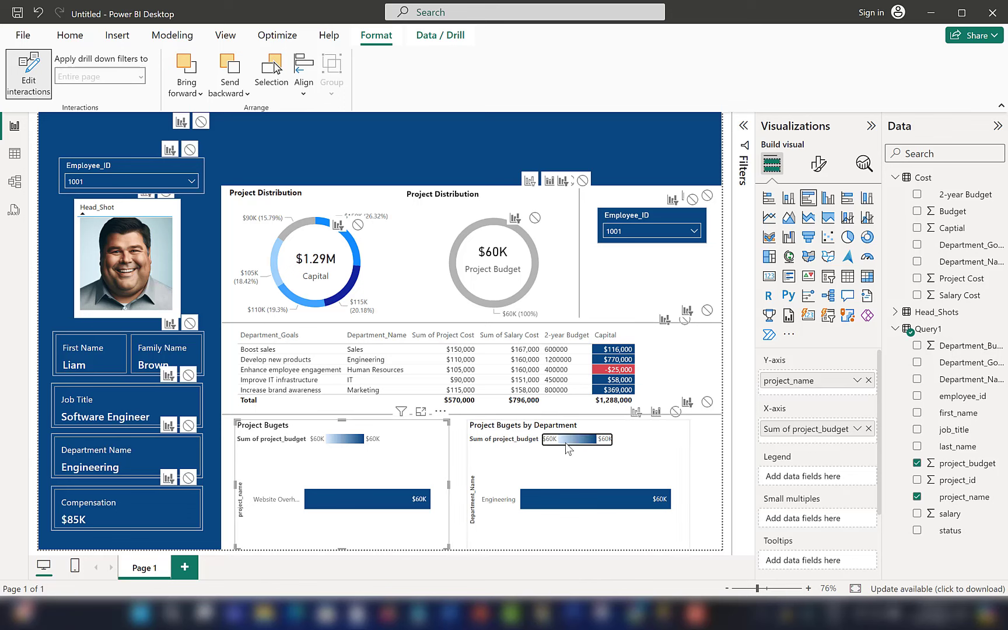
pyautogui.click(548, 444)
pyautogui.click(706, 402)
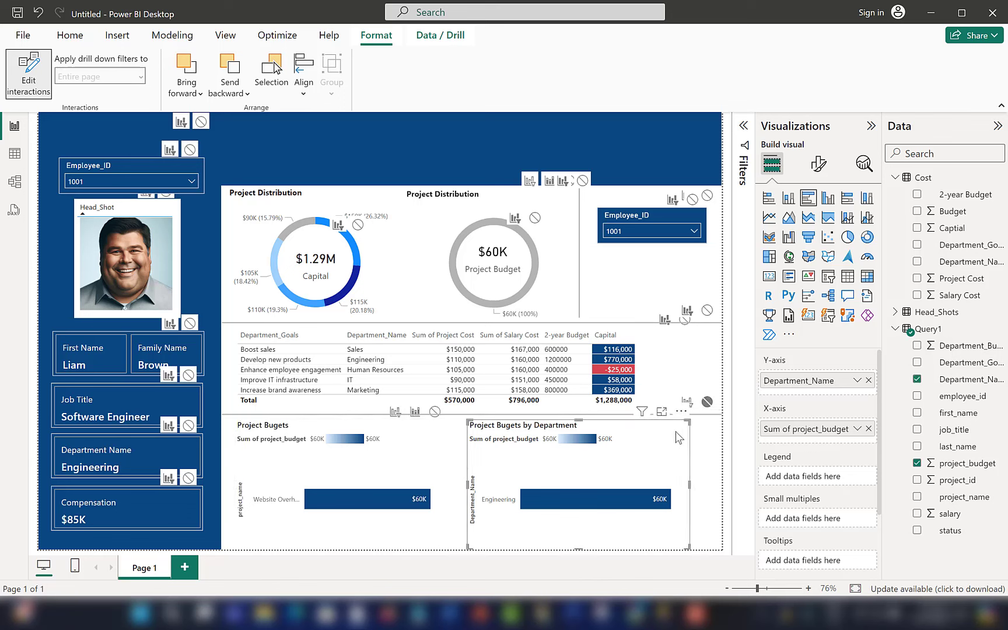
pyautogui.click(435, 435)
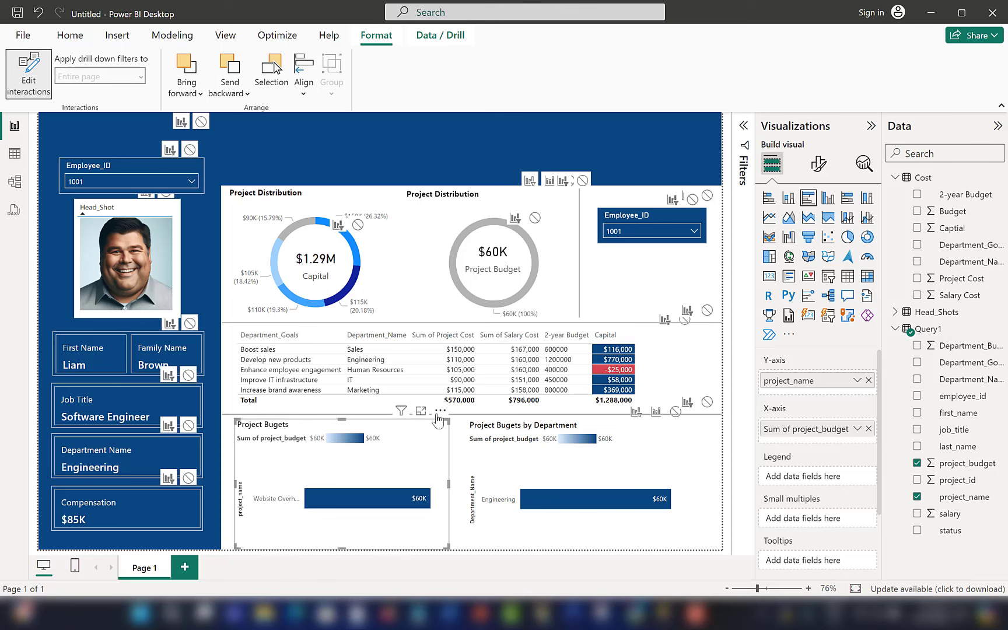
pyautogui.click(629, 218)
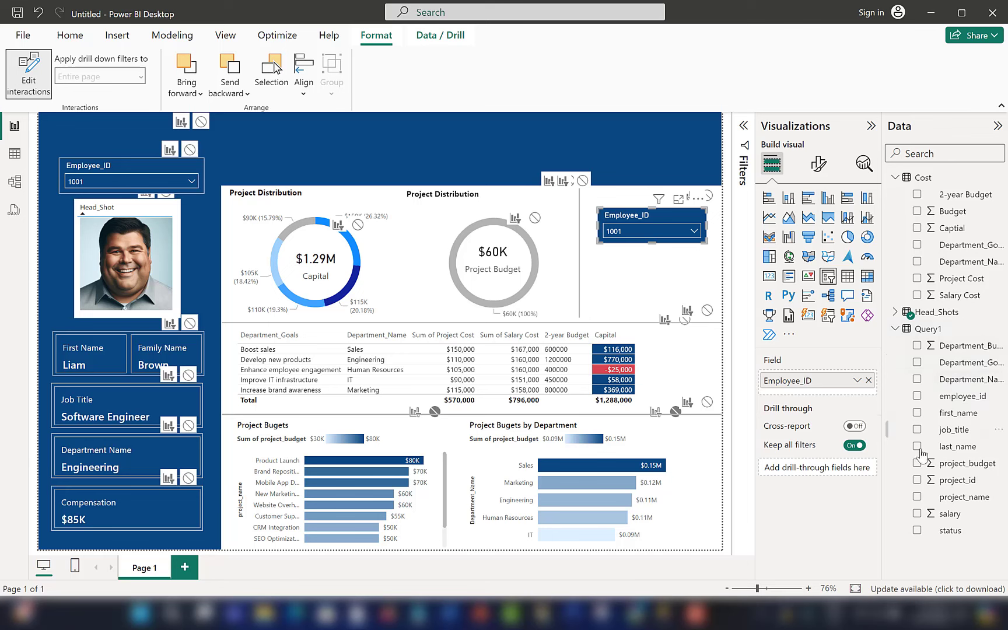
# Replace Employee_ID with the status field in the copied slicer and open its list of values
pyautogui.moveTo(956, 532); pyautogui.dragTo(838, 388)
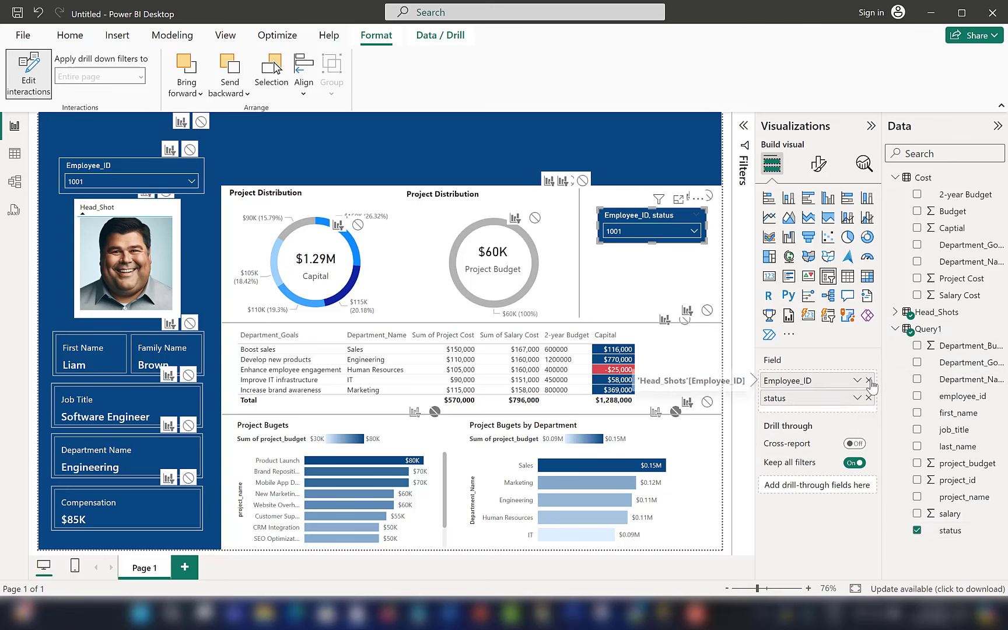
pyautogui.click(651, 235)
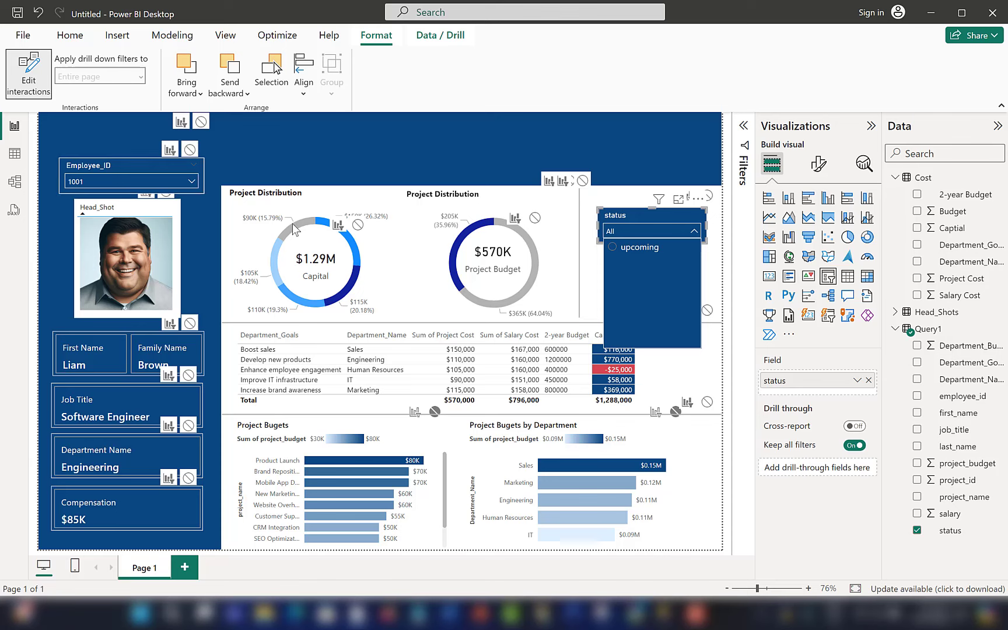
# Stop the Employee_ID slicer from filtering the status slicer and the blue side panel, and set the status slicer to completed
pyautogui.click(146, 167)
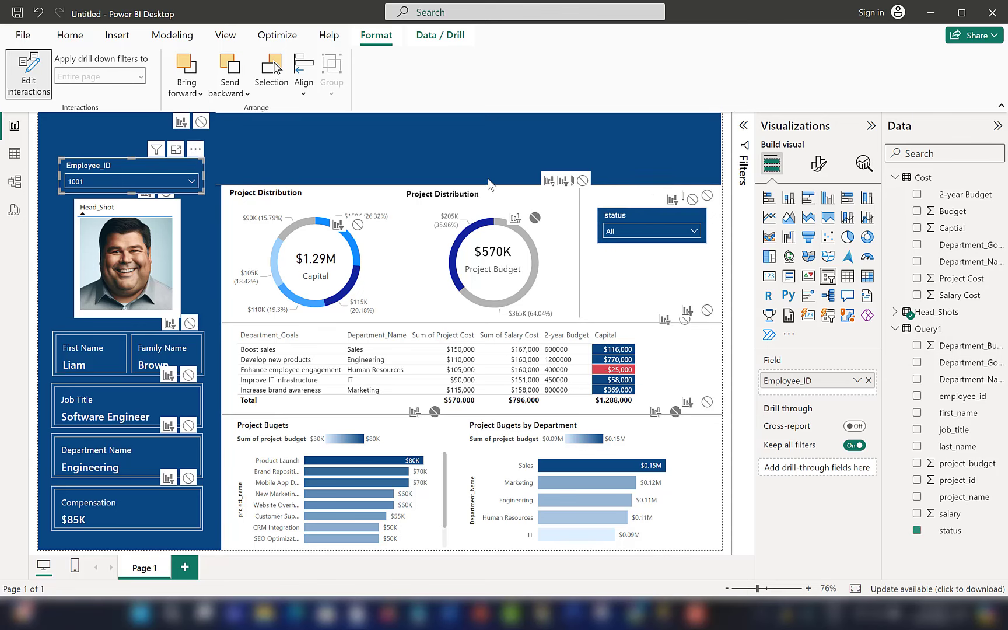
pyautogui.click(693, 199)
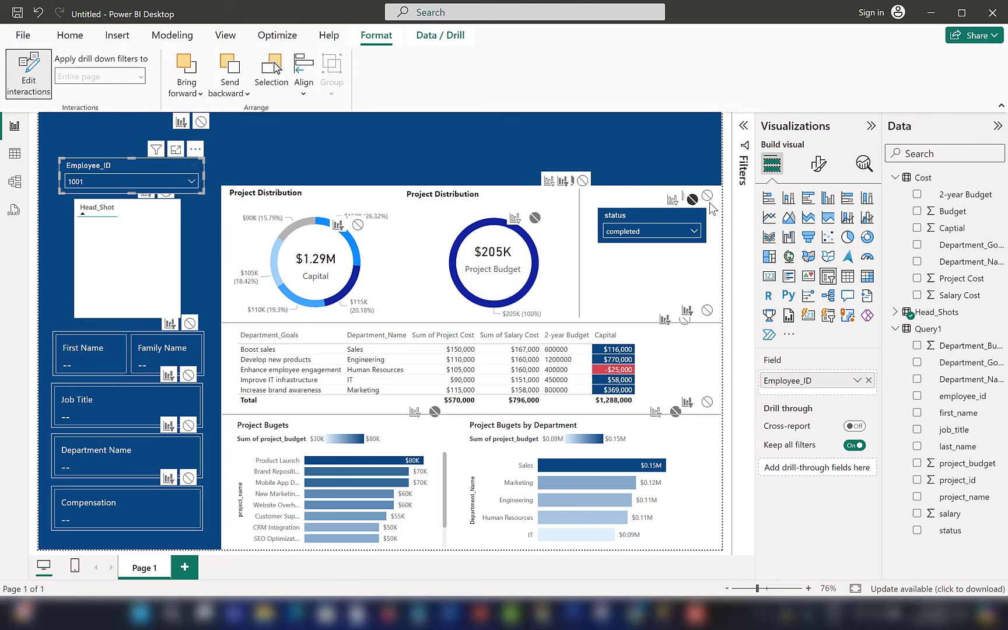
pyautogui.click(201, 123)
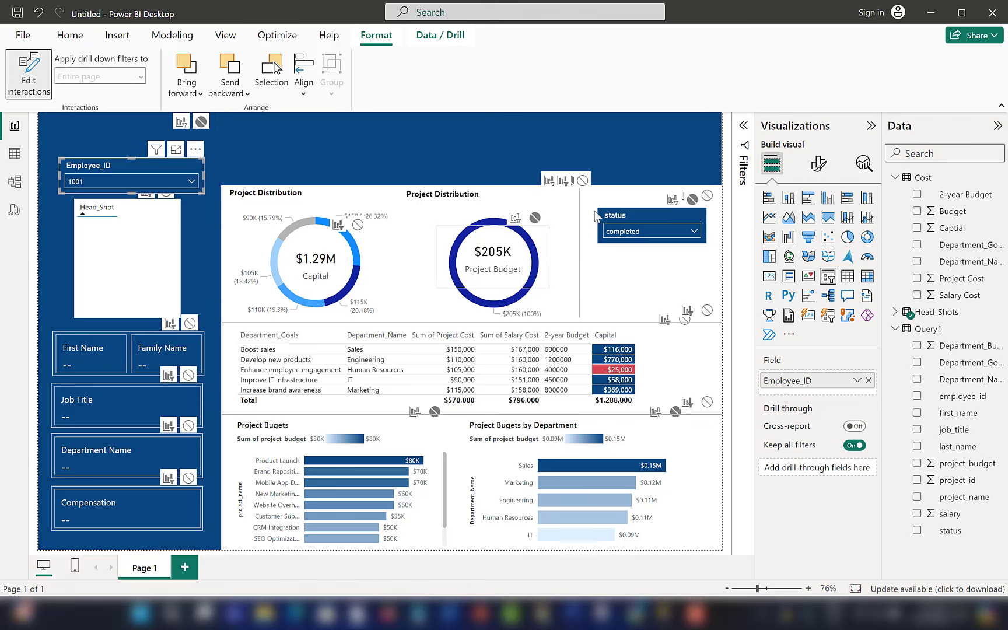
# Turn off the status slicer's filtering of the Employee_ID slicer, the head shot, and the name, job title, department and compensation cards
pyautogui.click(163, 218)
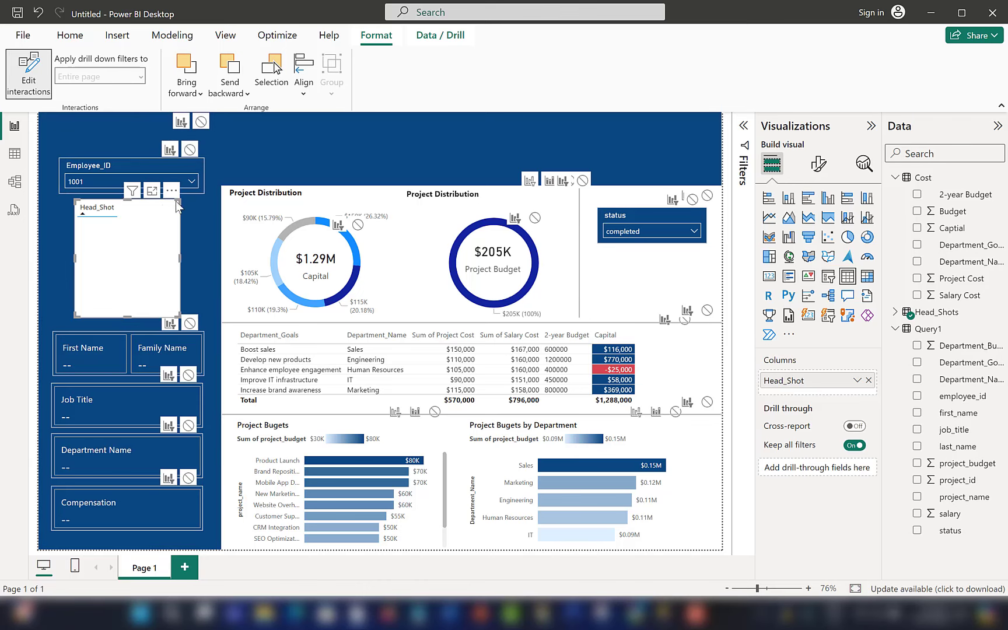
pyautogui.click(383, 277)
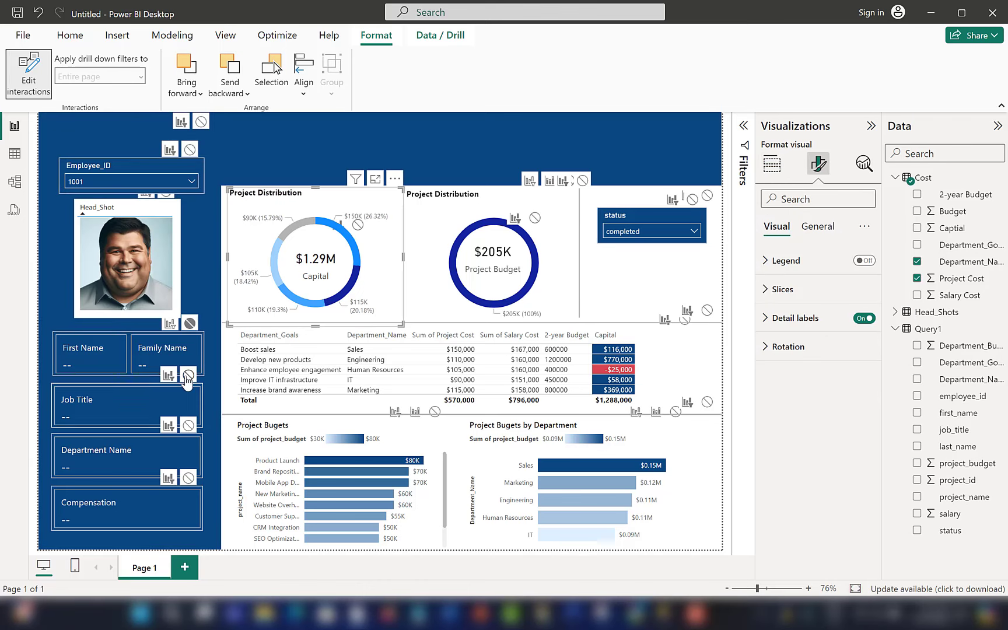
pyautogui.click(188, 425)
pyautogui.click(187, 478)
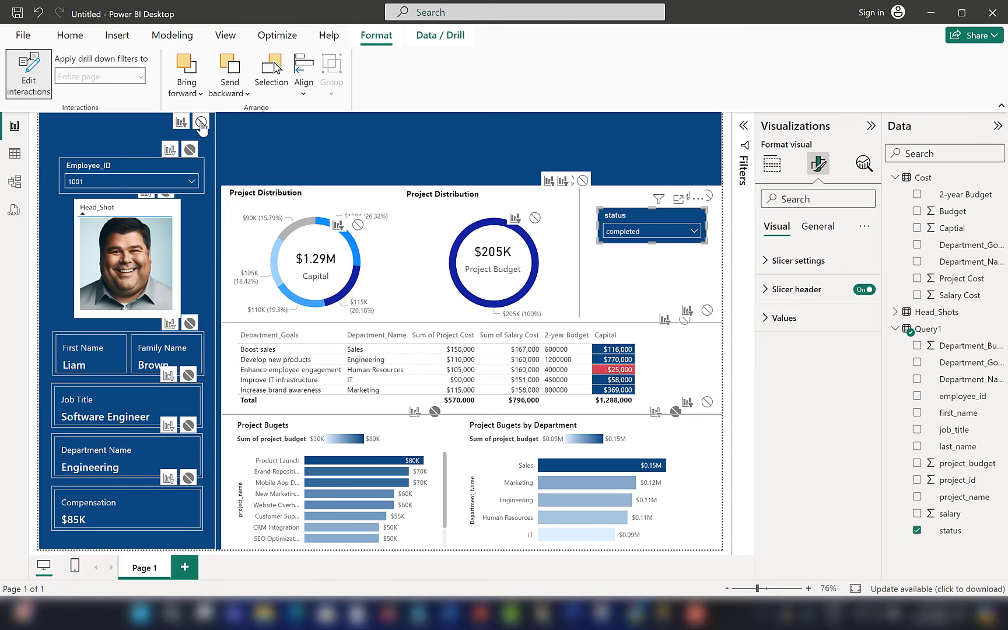
pyautogui.click(657, 256)
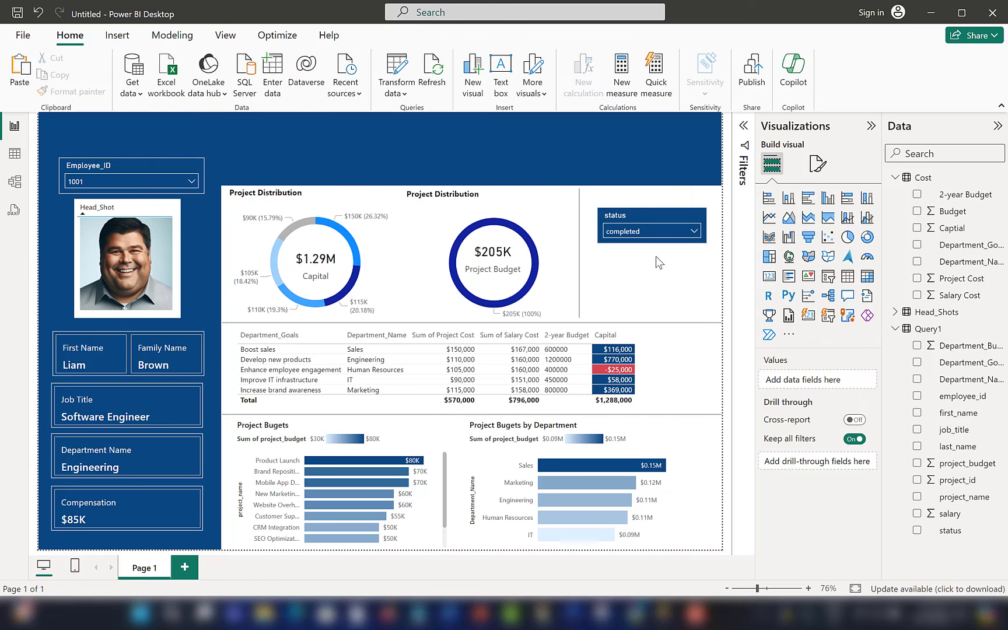
# Set the status slicer to upcoming and move it up slightly within its section
pyautogui.click(152, 174)
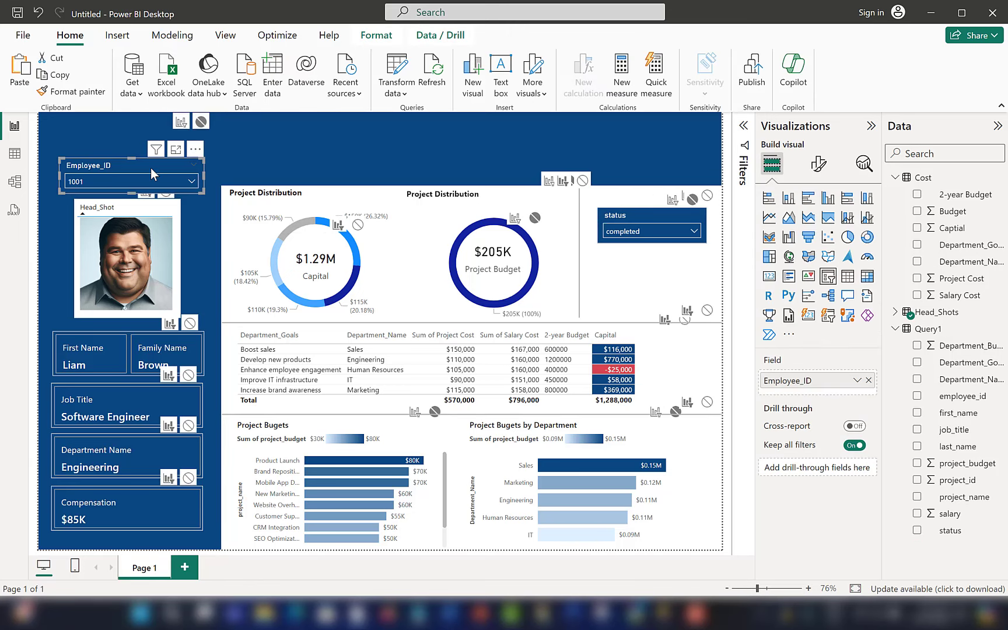
pyautogui.click(707, 196)
pyautogui.click(641, 212)
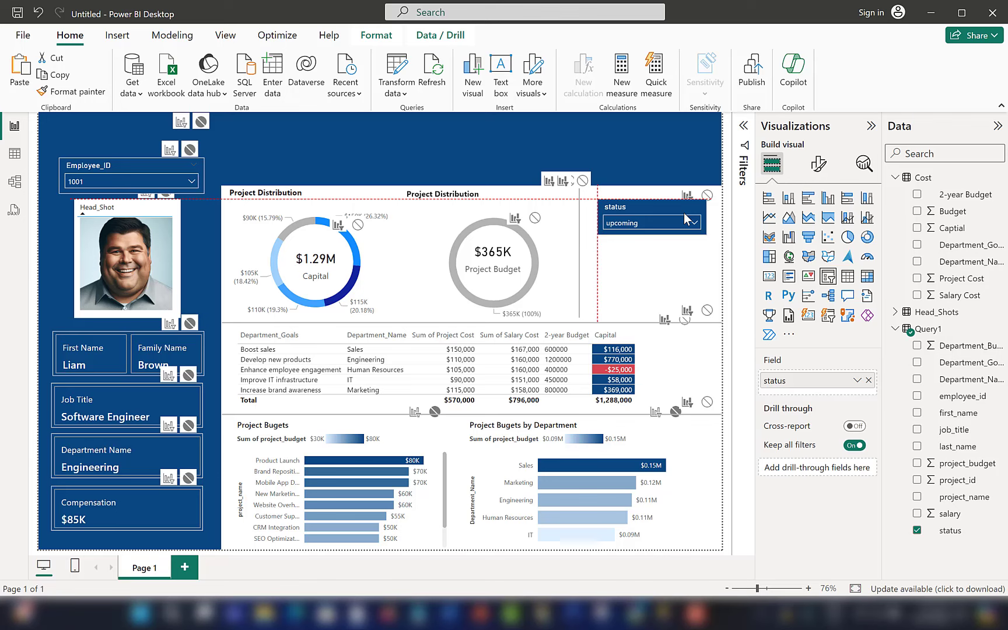
pyautogui.moveTo(685, 217); pyautogui.dragTo(684, 220)
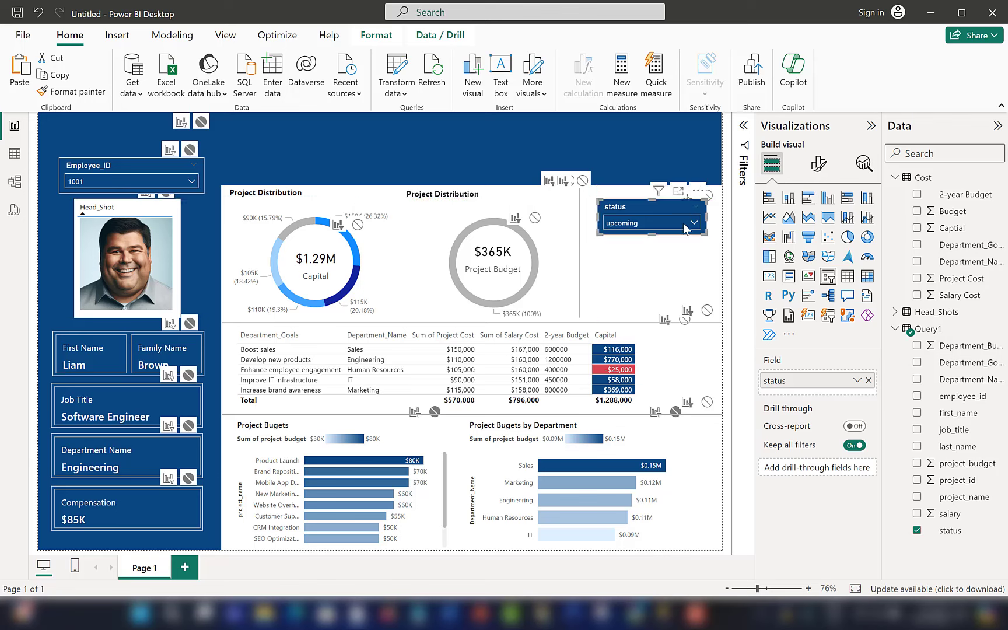
# Lower the top edge of the Project Bugets by Department chart slightly and let the status slicer filter it
pyautogui.click(651, 444)
pyautogui.click(632, 206)
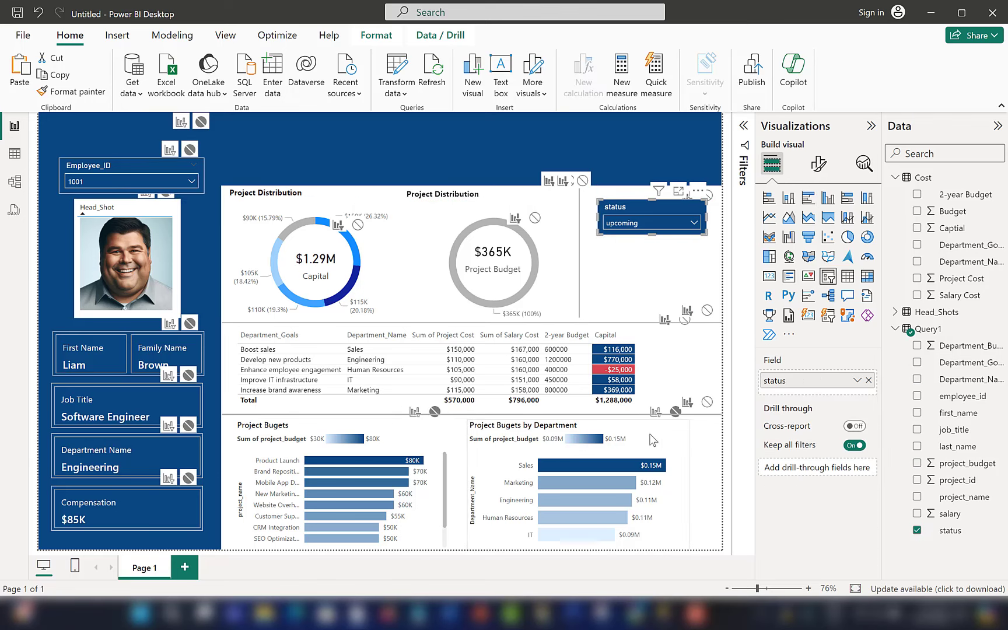
pyautogui.click(666, 433)
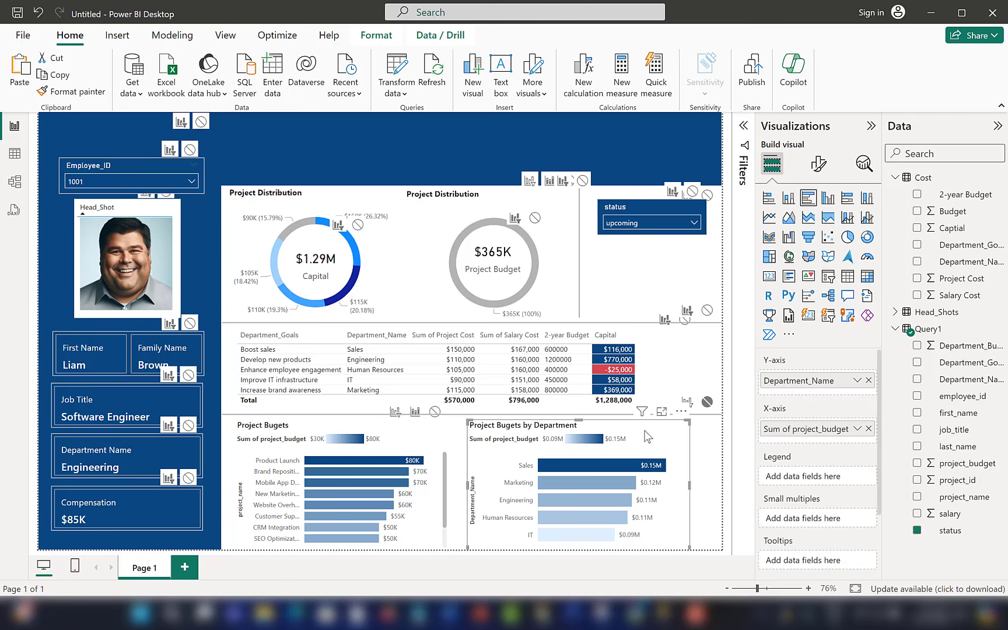
pyautogui.moveTo(578, 421); pyautogui.dragTo(578, 429)
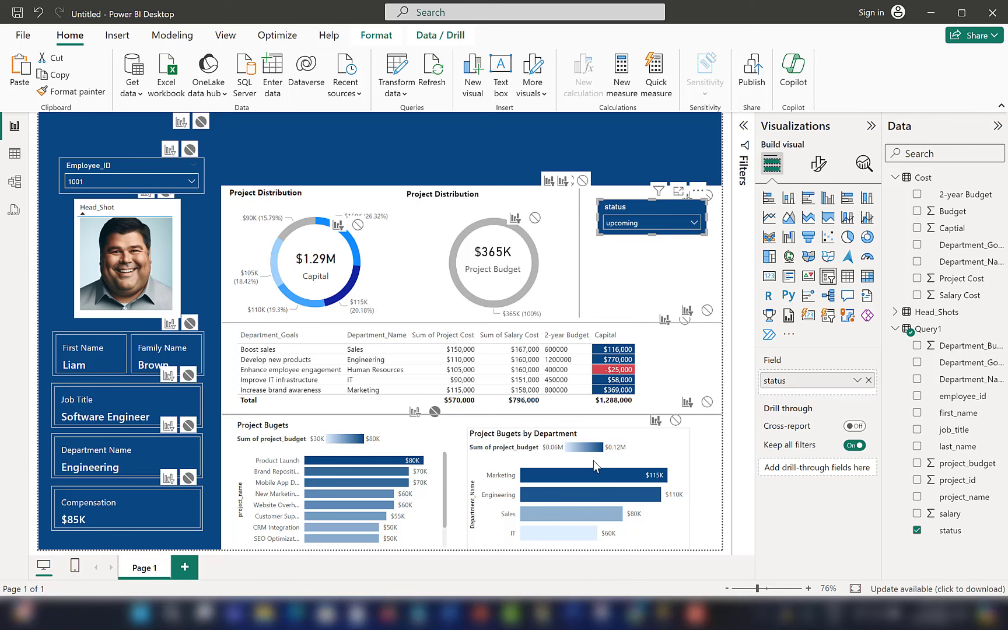
# Lower the top edge of the Project Bugets chart to match its neighbour and let the status slicer filter it
pyautogui.click(418, 449)
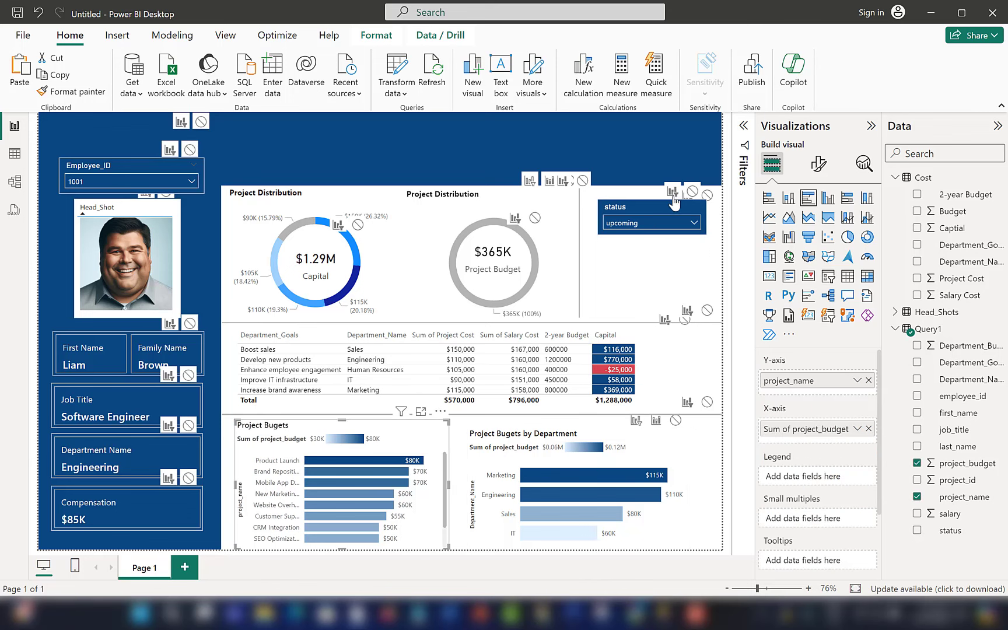
pyautogui.click(642, 222)
pyautogui.click(643, 210)
pyautogui.click(419, 432)
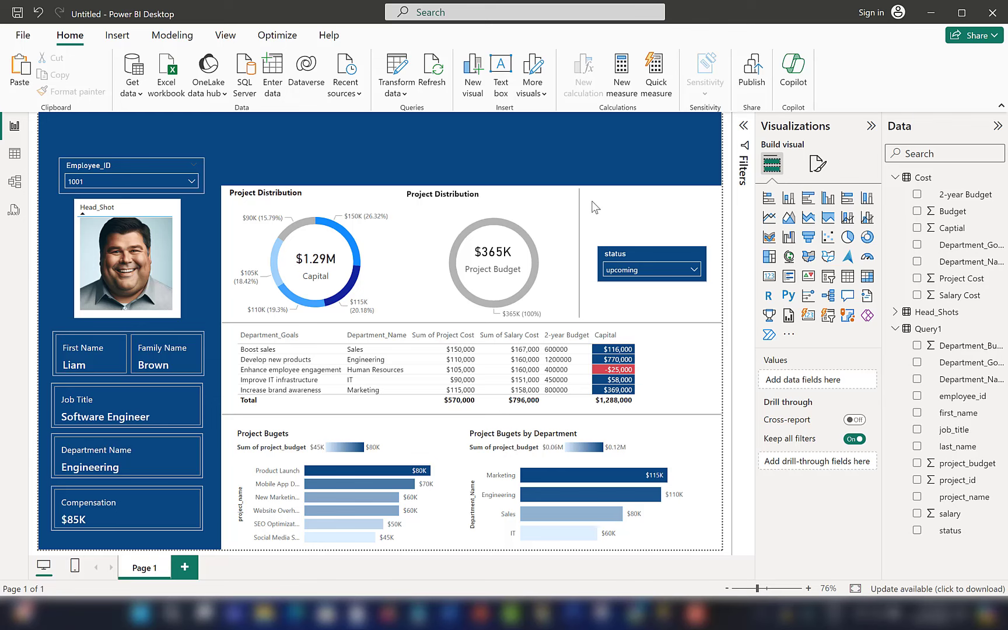
# Set the status slicer to completed and stop it from filtering the Project Budget donut chart
pyautogui.click(658, 270)
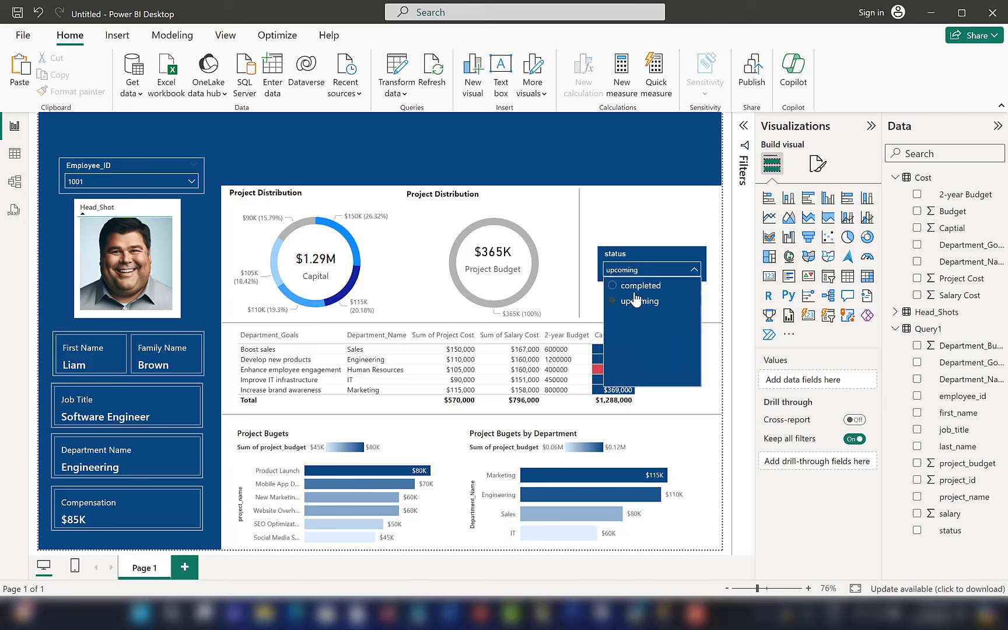
pyautogui.click(639, 285)
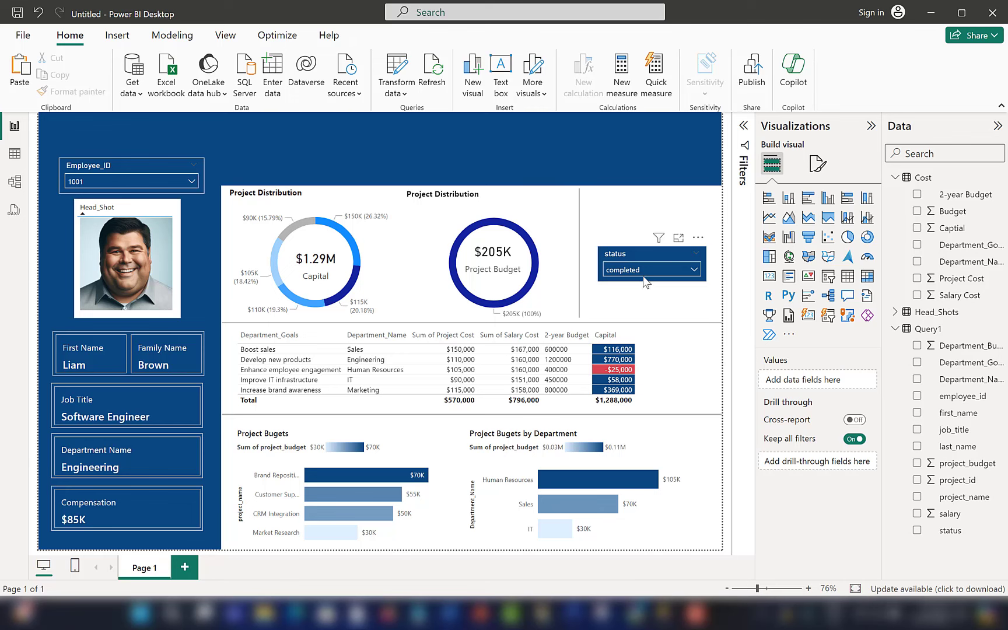
pyautogui.click(646, 282)
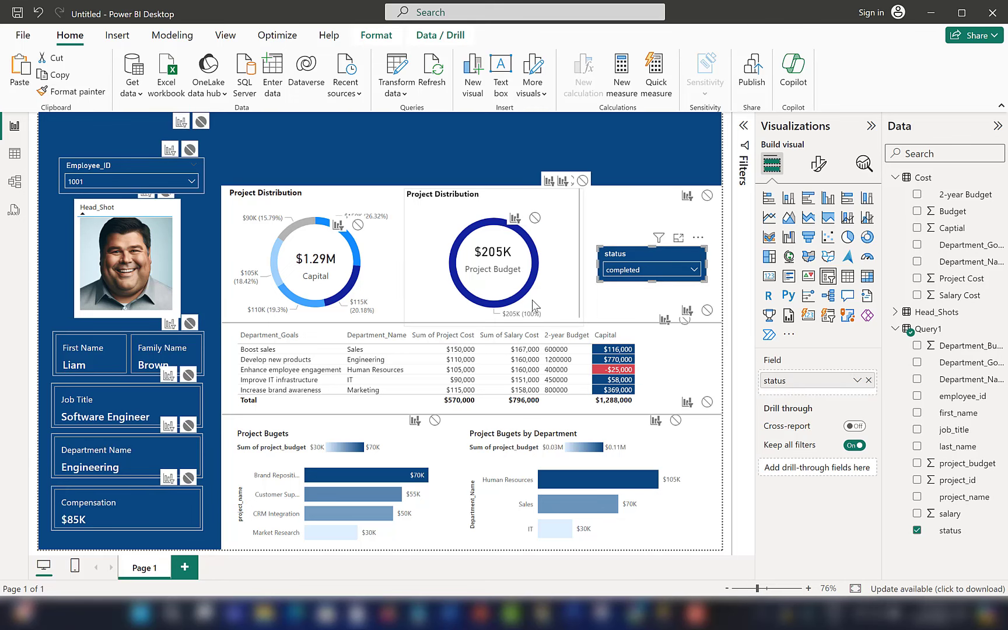
pyautogui.click(514, 236)
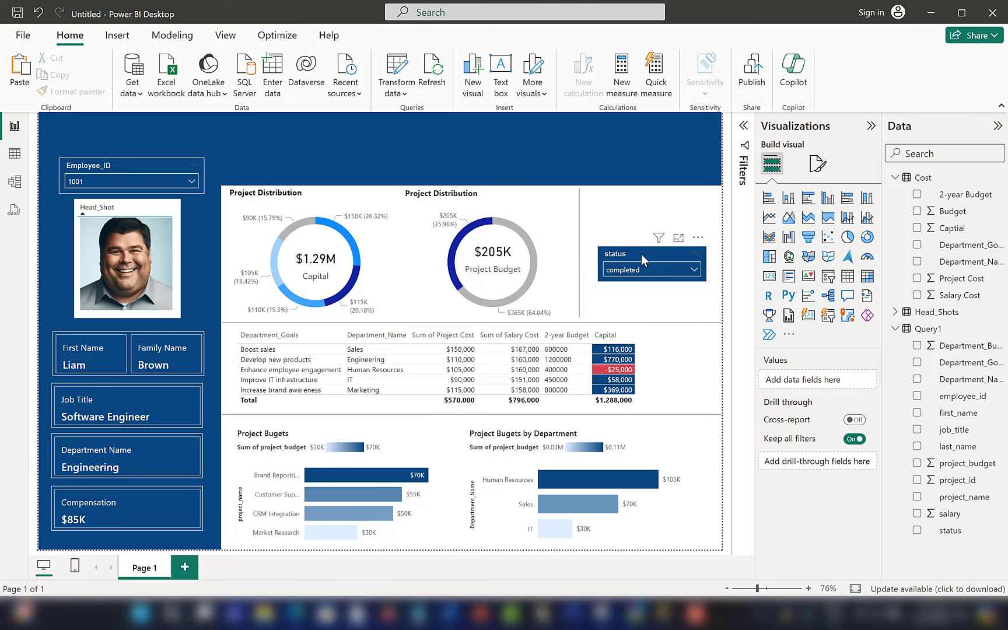
# Move the status slicer down to just above the horizontal divider and add a new empty slicer above it
pyautogui.moveTo(642, 254); pyautogui.dragTo(641, 279)
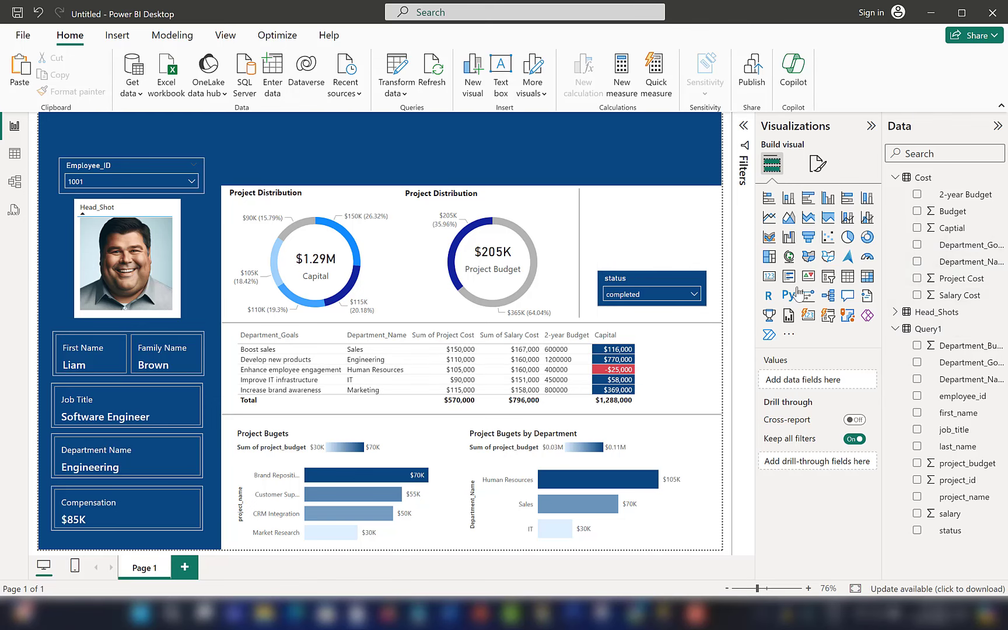
pyautogui.click(828, 278)
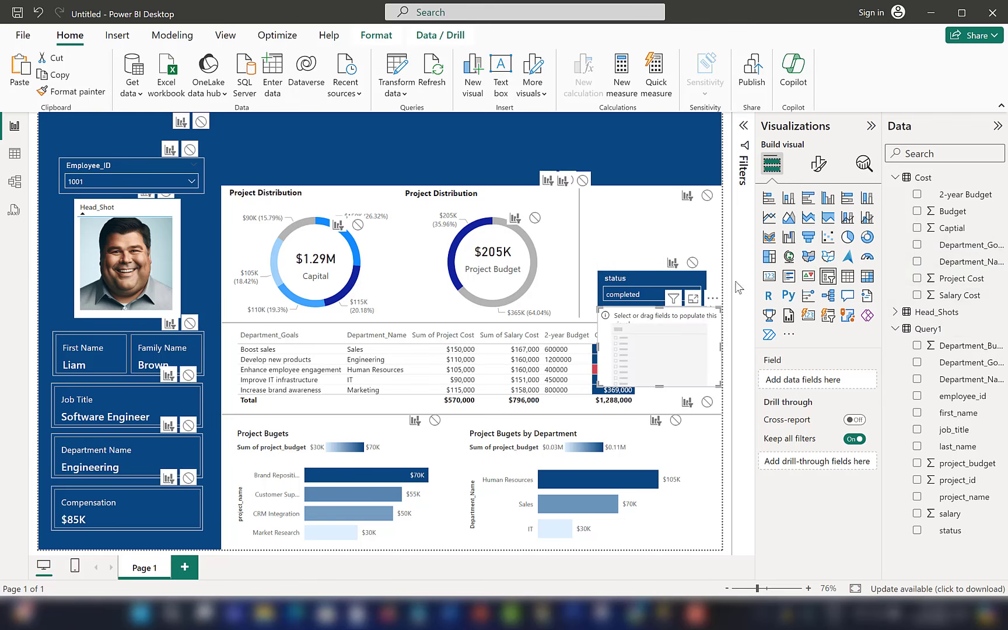
pyautogui.moveTo(664, 343); pyautogui.dragTo(650, 210)
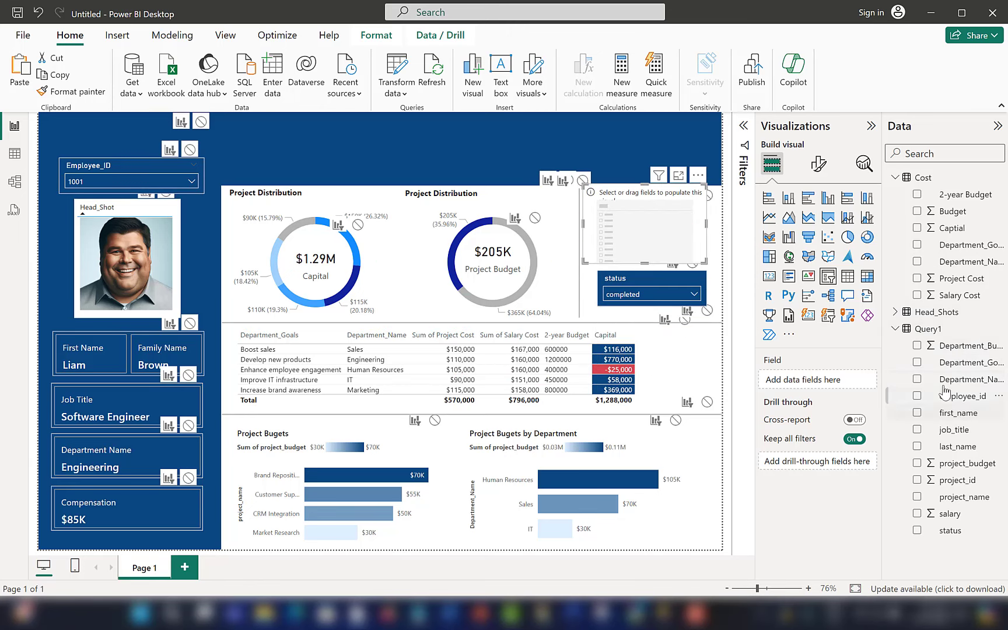
# Fill the empty slicer with Department_Name from the Cost table instead of Query1, and extend its bottom edge toward the status slicer
pyautogui.click(917, 379)
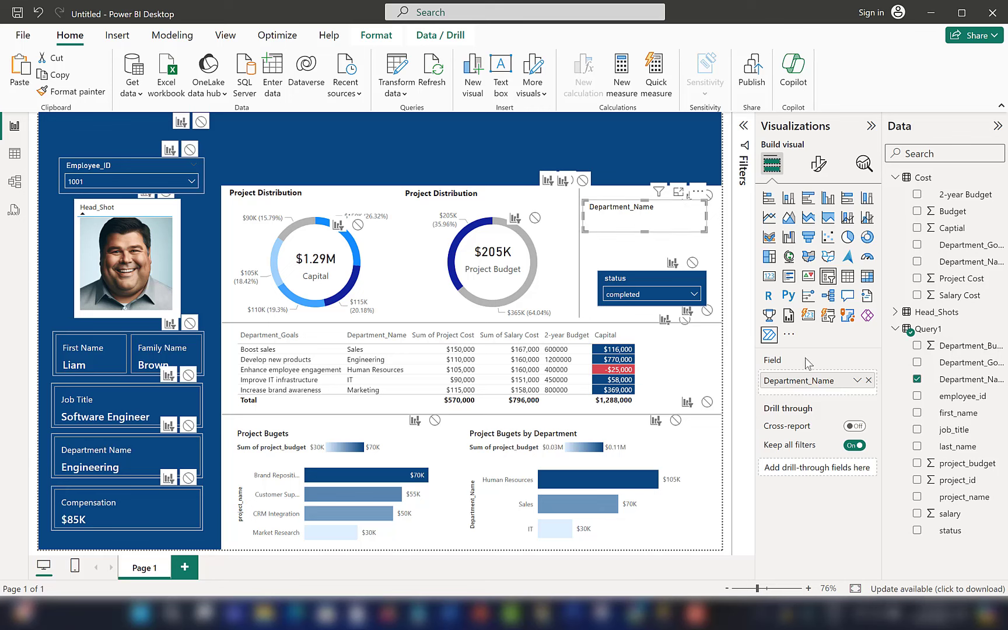
pyautogui.click(917, 378)
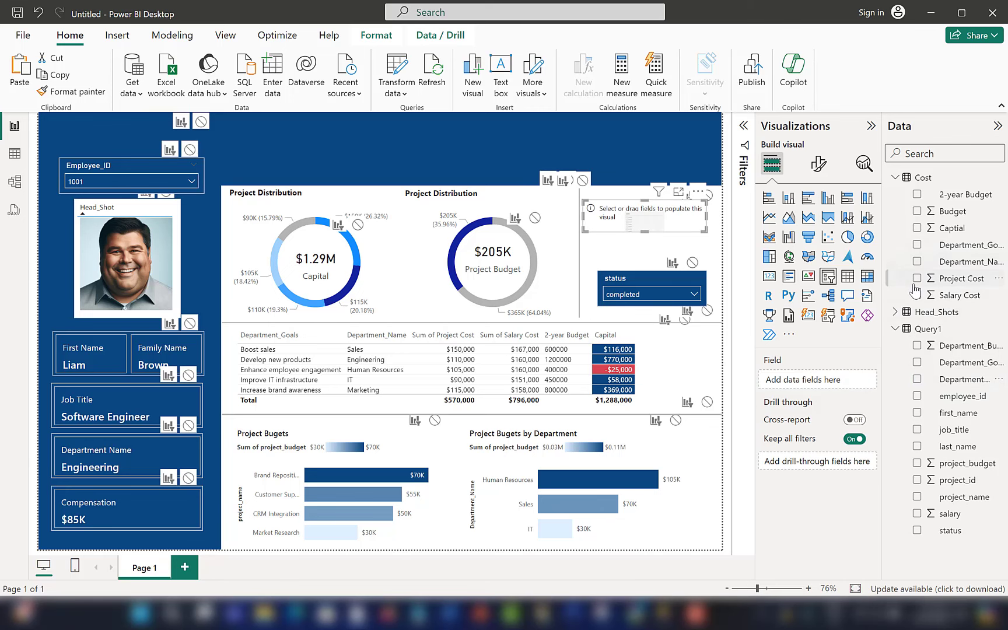
pyautogui.click(917, 262)
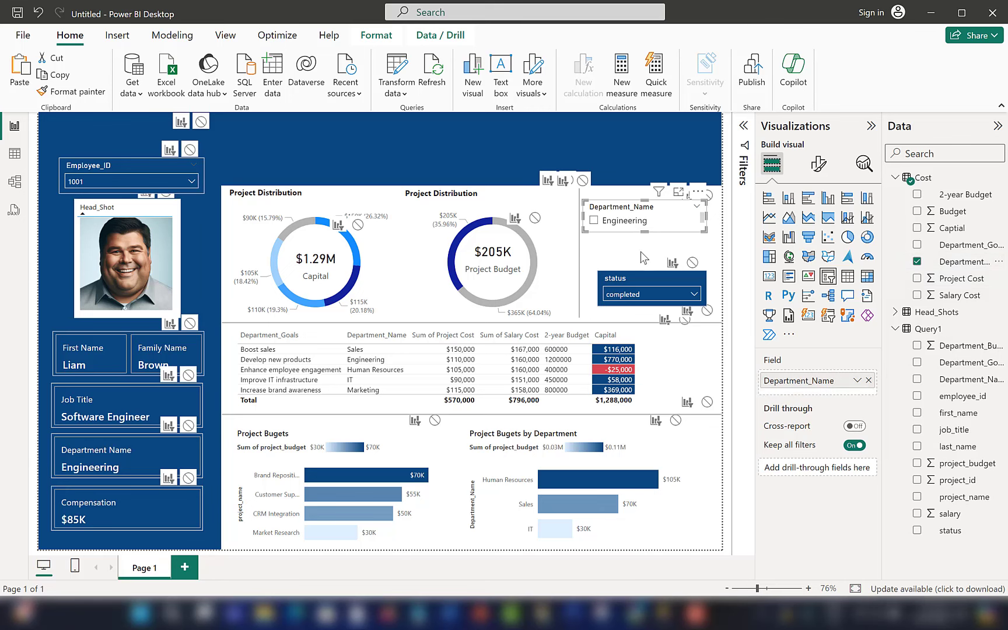
pyautogui.moveTo(640, 234); pyautogui.dragTo(641, 252)
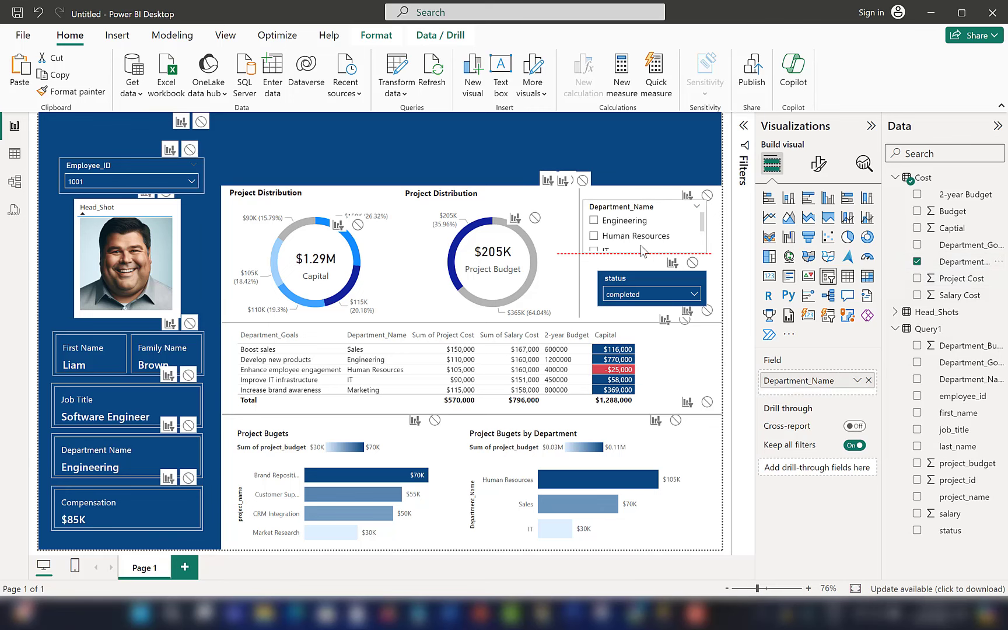
# Change the Department_Name slicer's style to Dropdown
pyautogui.click(819, 164)
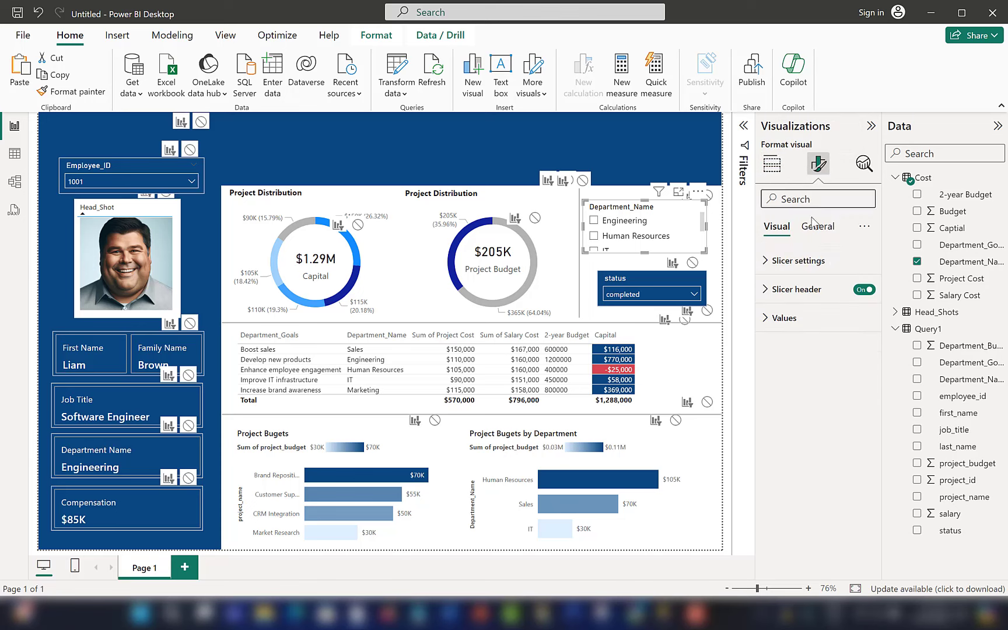
pyautogui.click(804, 262)
pyautogui.click(805, 266)
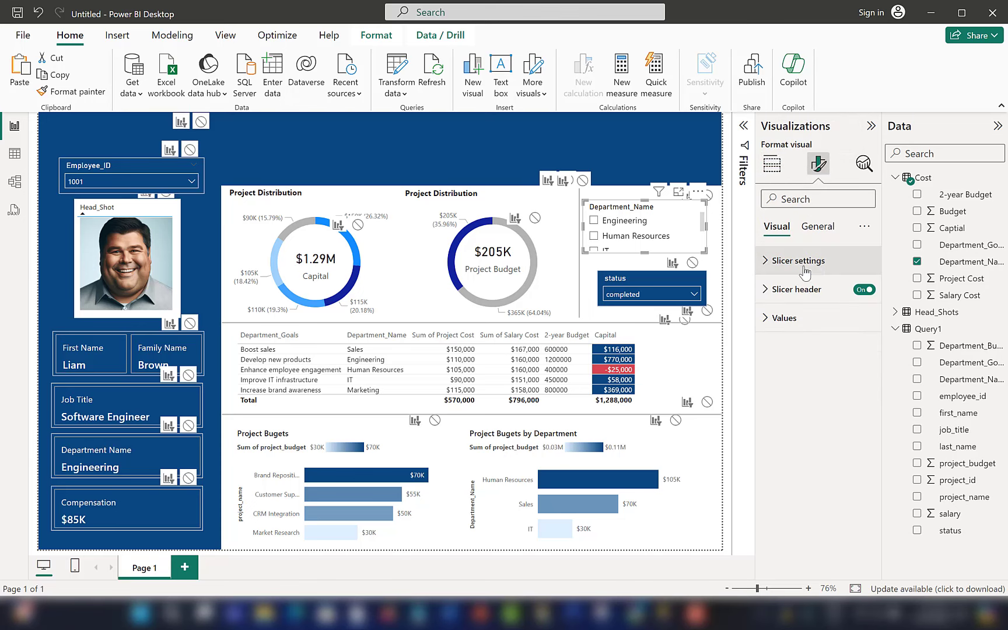
pyautogui.click(806, 268)
pyautogui.click(818, 331)
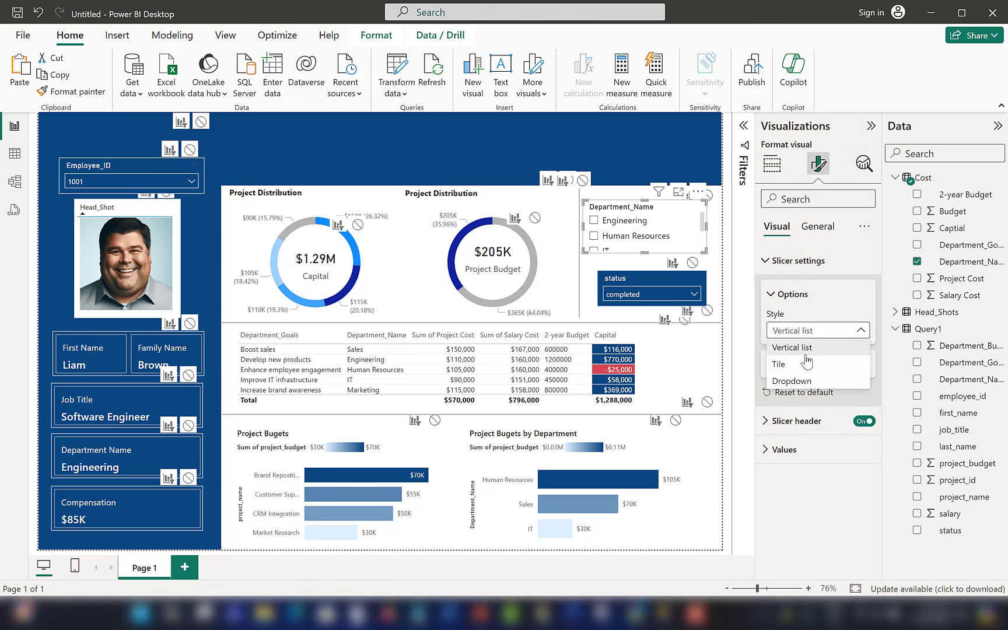
pyautogui.click(796, 381)
# Test the Department_Name slicer with IT, Marketing, Sales, Human Resources and Engineering, and return it to All
pyautogui.click(650, 223)
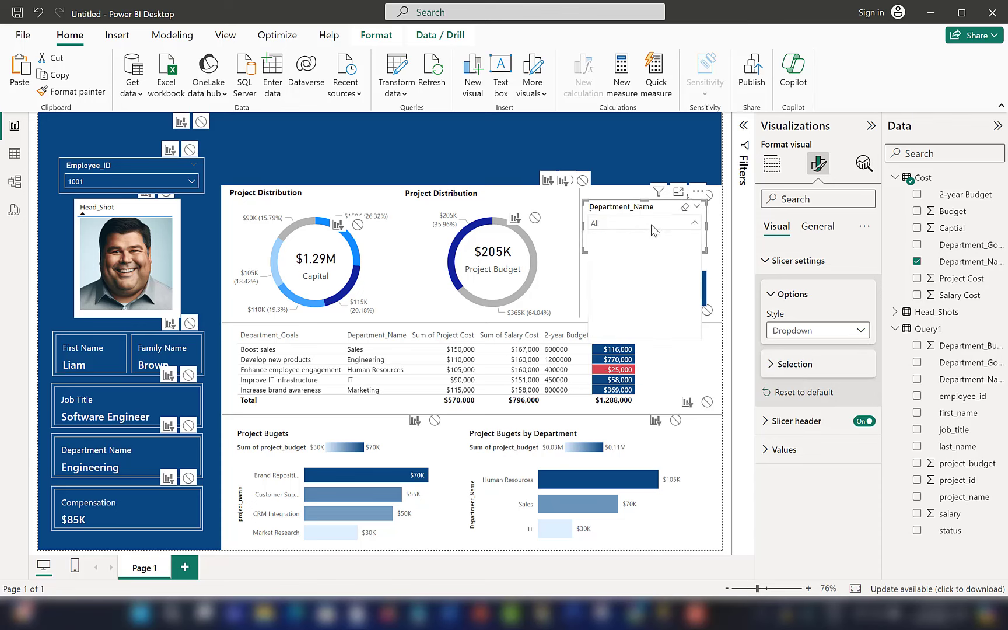
pyautogui.click(601, 270)
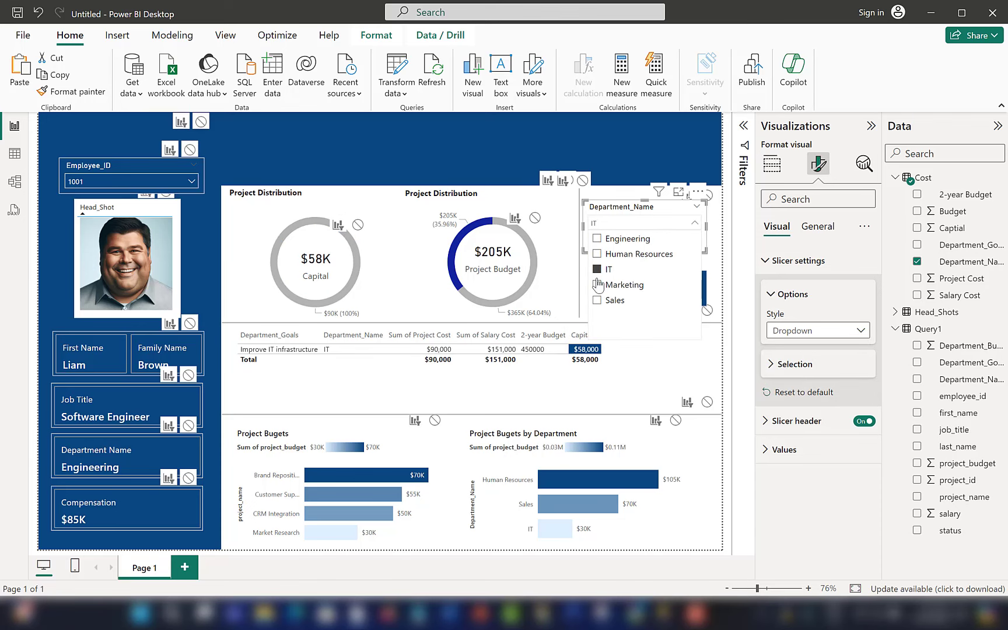
pyautogui.click(598, 284)
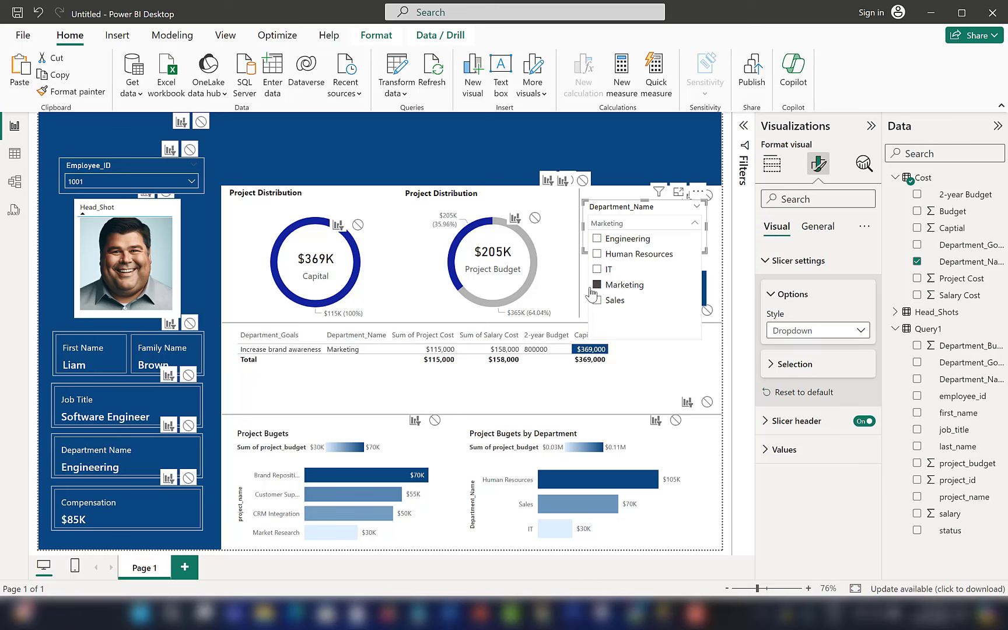
pyautogui.click(597, 300)
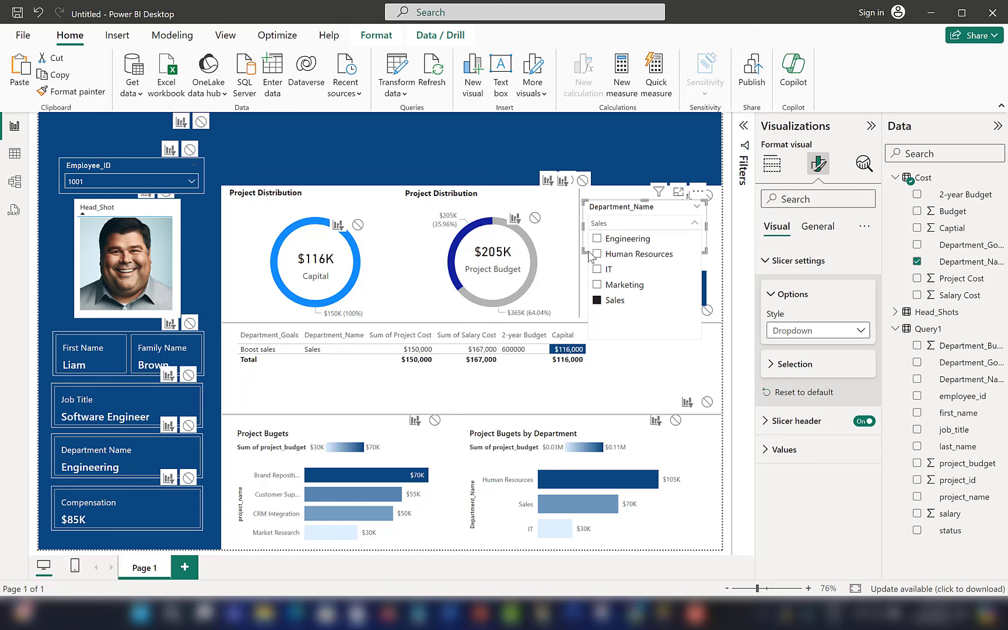
pyautogui.click(597, 255)
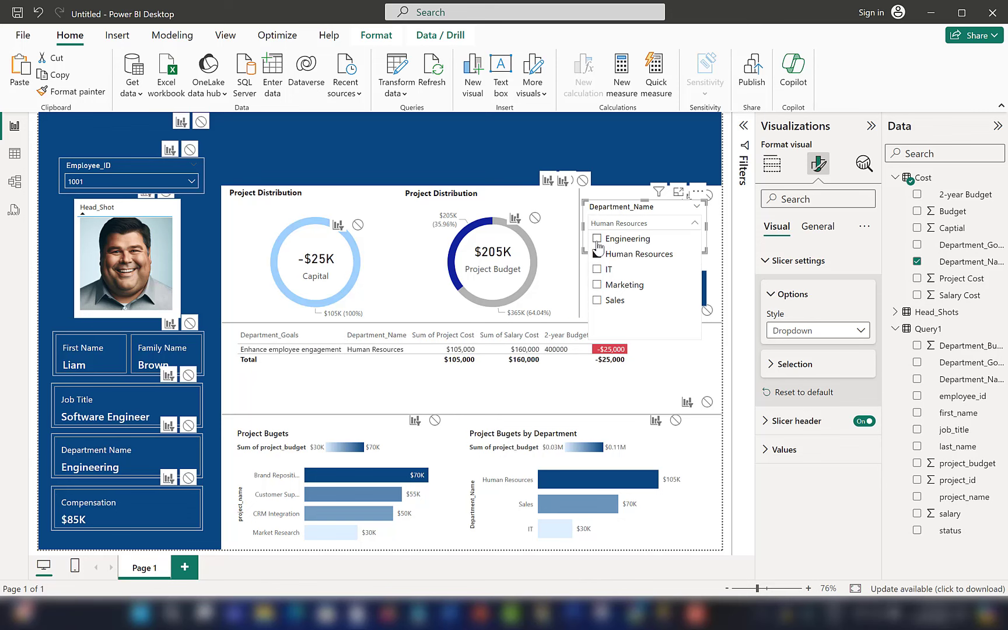
pyautogui.click(597, 240)
pyautogui.click(598, 239)
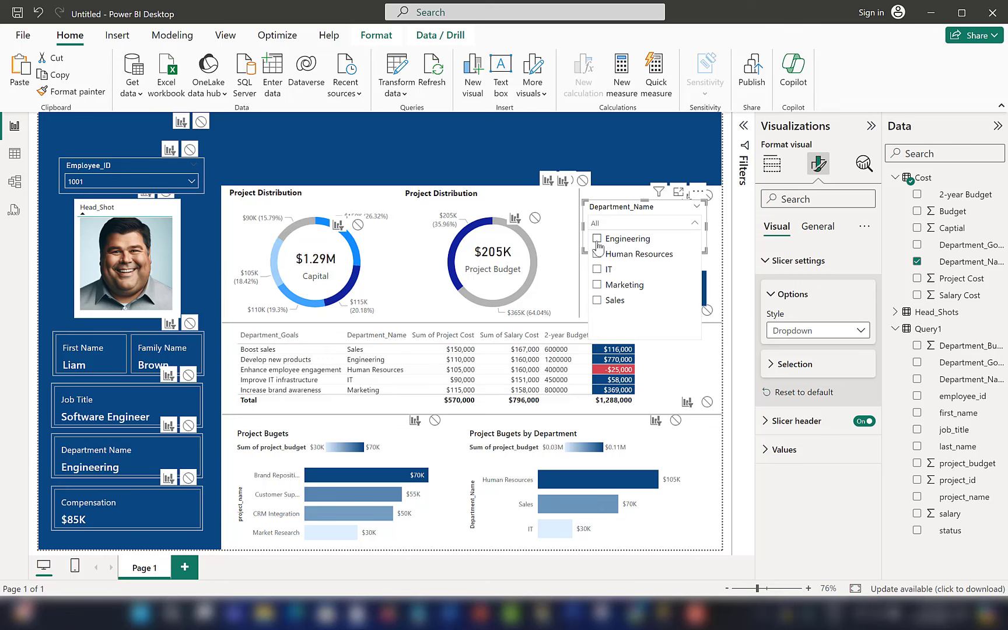
pyautogui.click(654, 217)
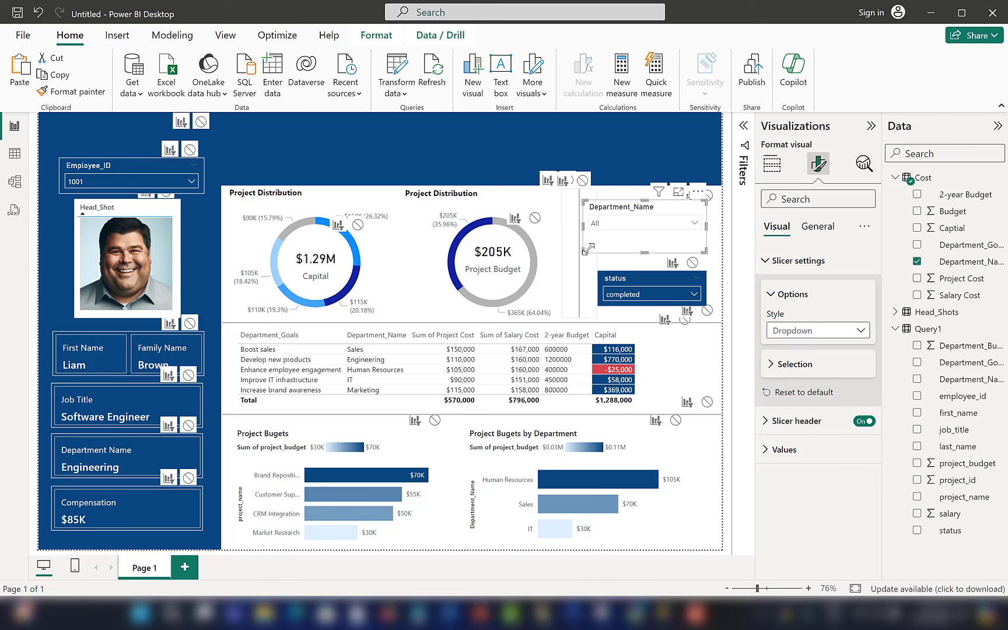
# Shrink the Department_Name slicer to fit above the status slicer and check the table relationships in the data model
pyautogui.moveTo(583, 247); pyautogui.dragTo(614, 257)
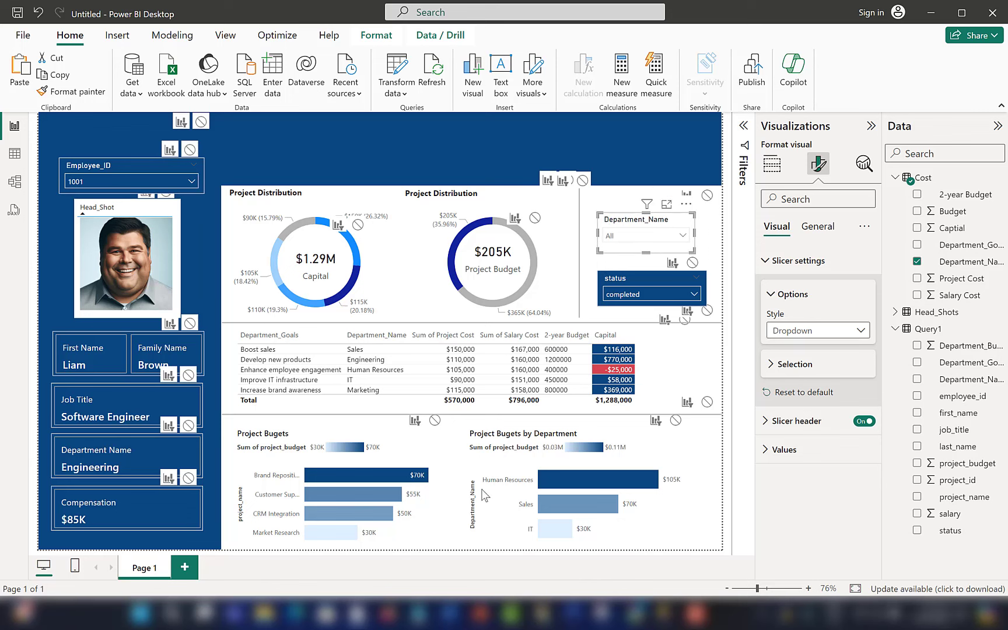
pyautogui.click(17, 183)
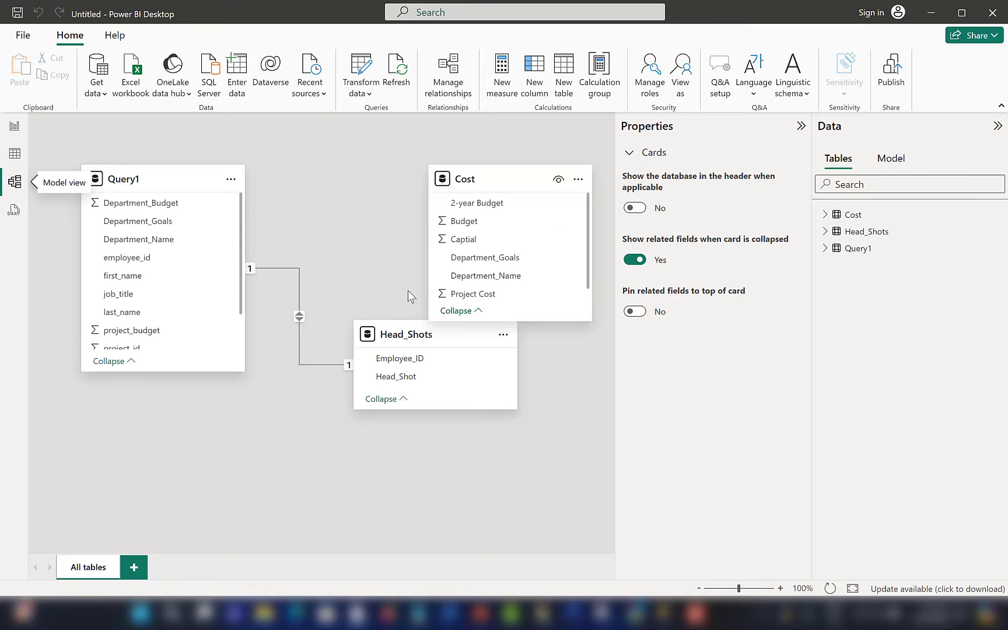
pyautogui.click(15, 126)
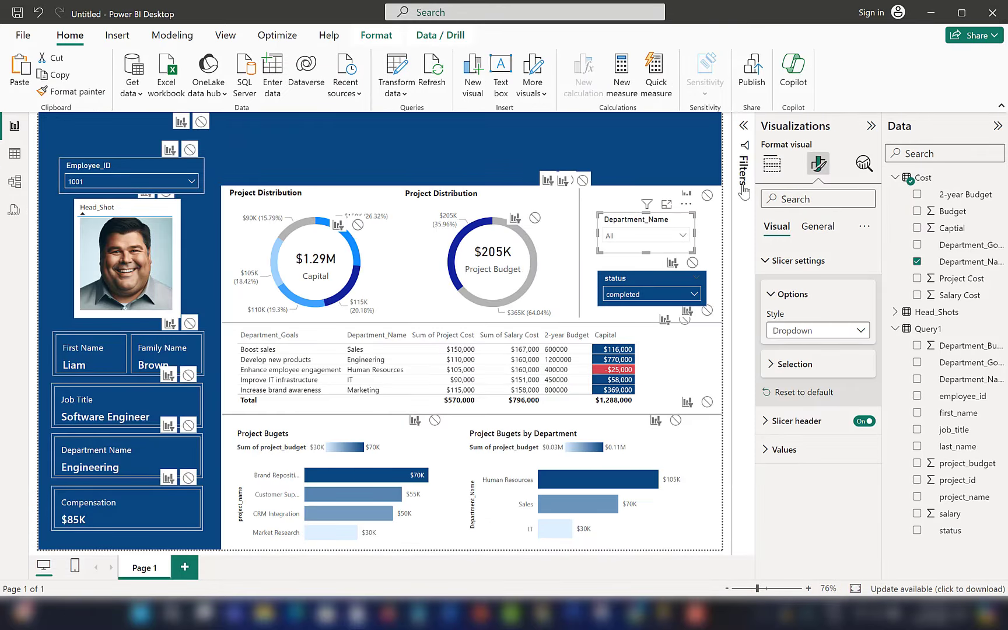
# Format the Department_Name slicer with a dark blue background and white text like the status slicer, and stop editing interactions
pyautogui.click(815, 239)
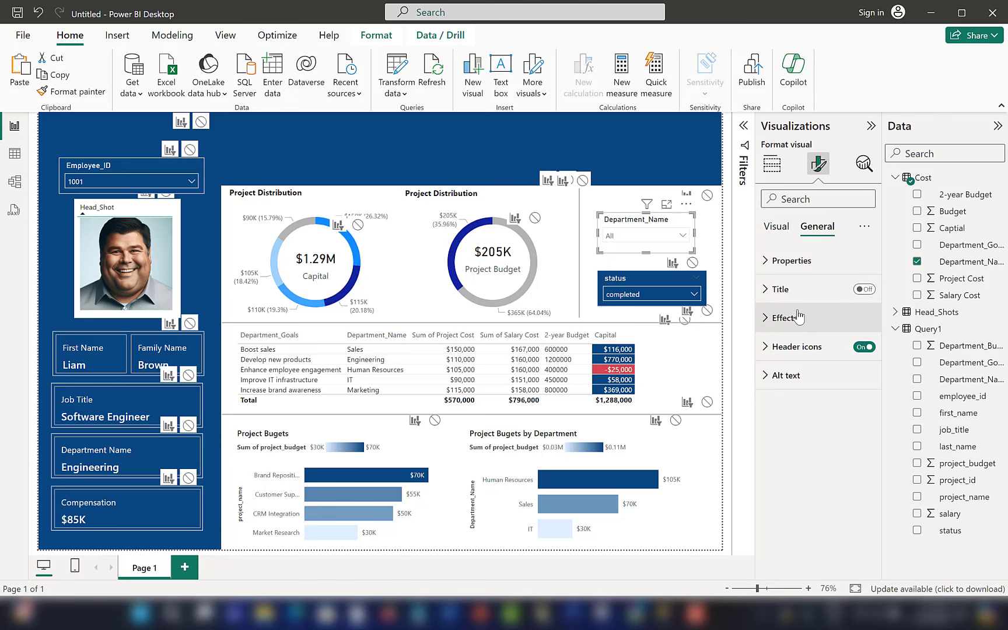
pyautogui.click(778, 318)
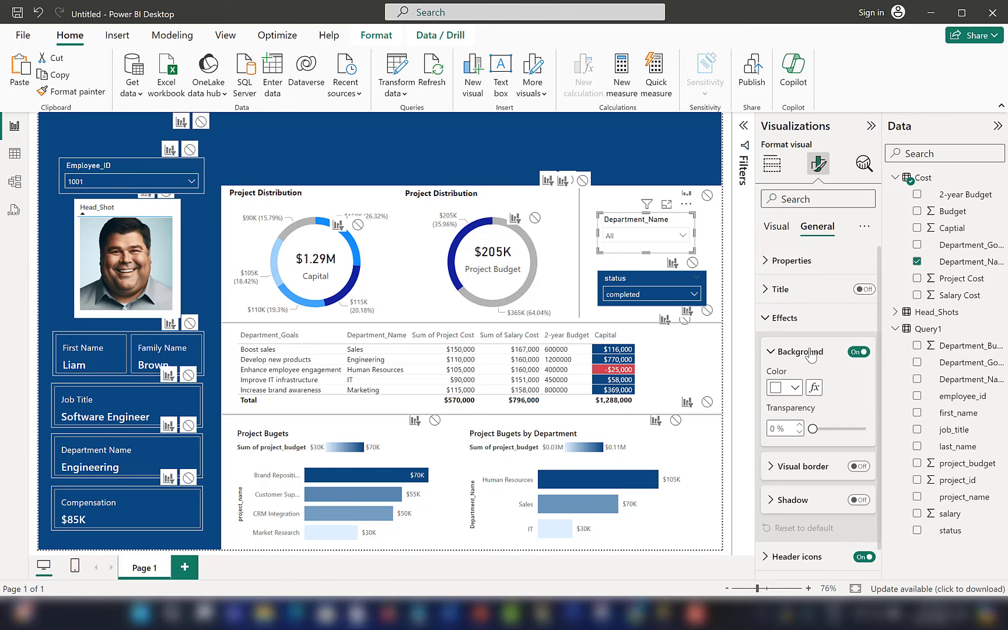
pyautogui.click(796, 388)
pyautogui.click(824, 276)
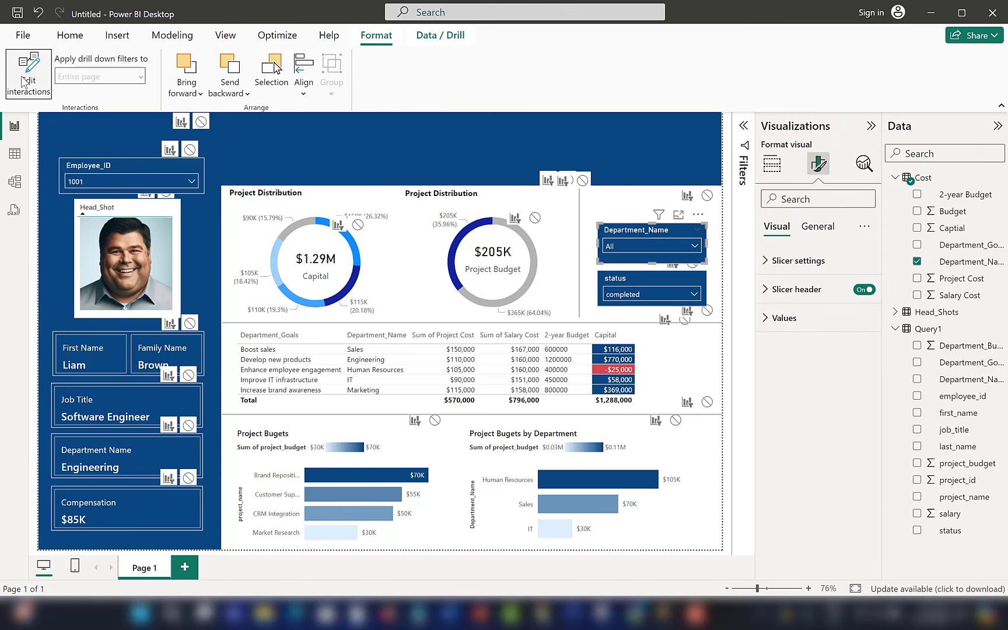
pyautogui.click(24, 82)
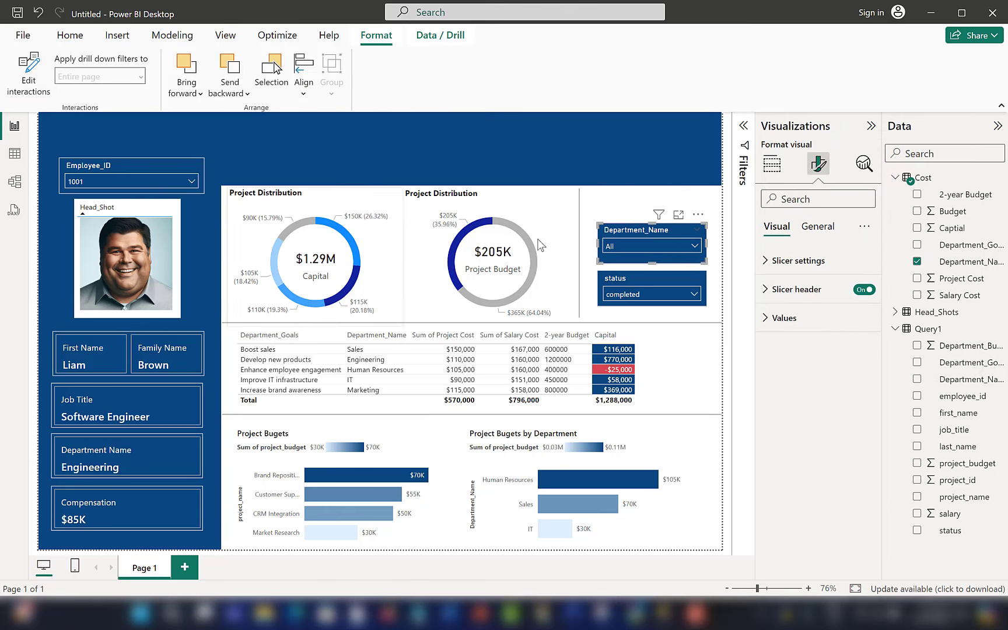
# Insert a text box on the report page reading Project Overview Dashboard
pyautogui.click(117, 36)
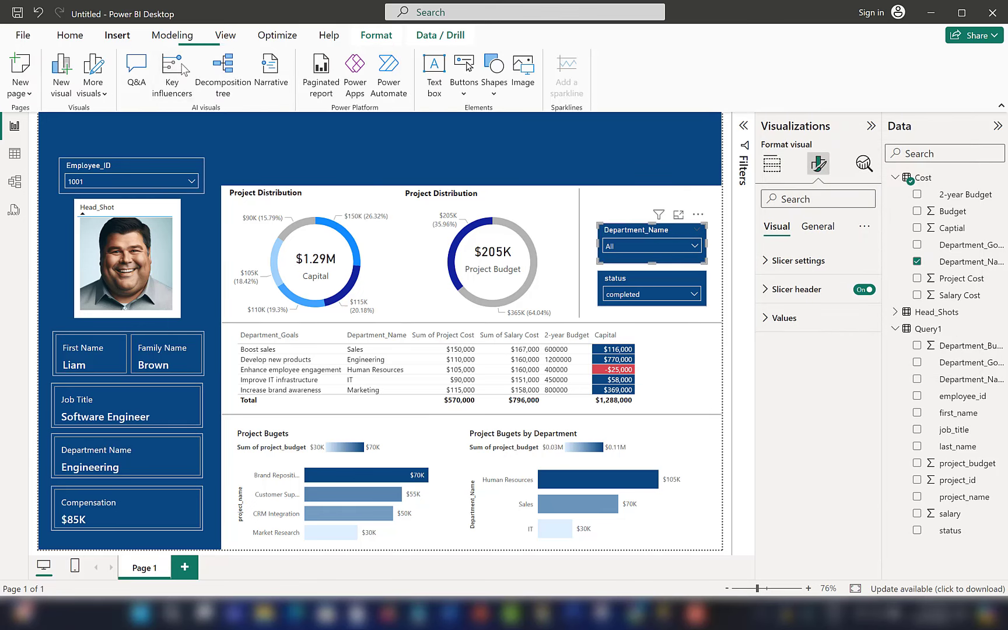
pyautogui.click(439, 73)
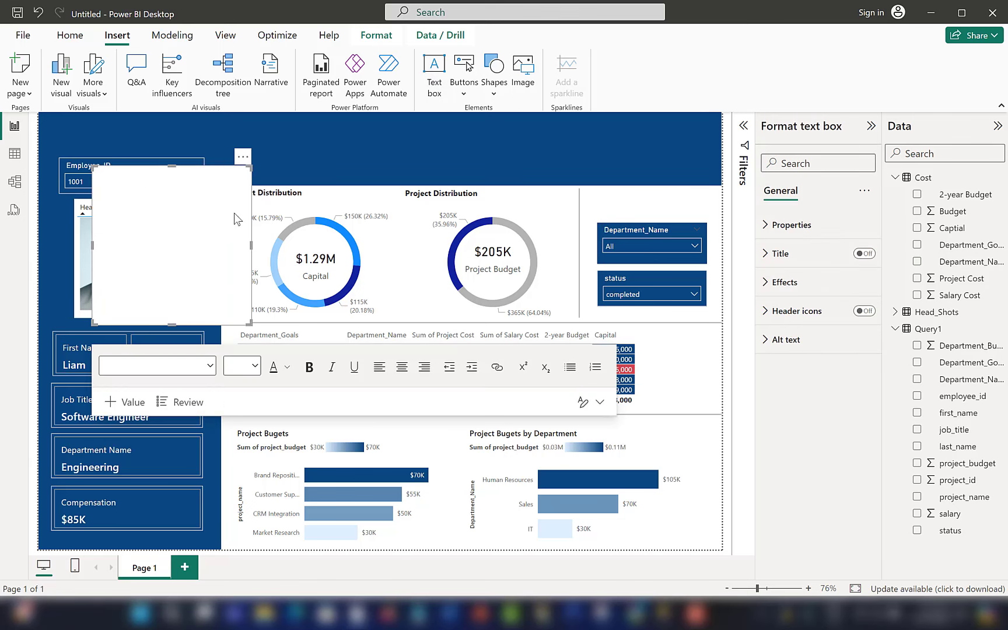
pyautogui.click(140, 224)
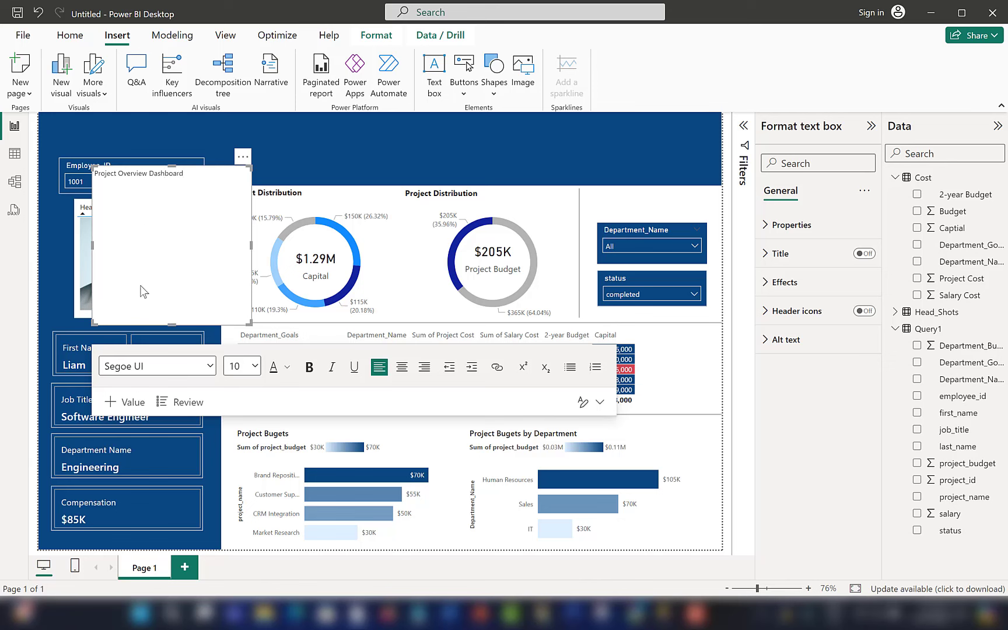
# Try the Segoe (Bold) font for the title text box and color its text white
pyautogui.click(209, 366)
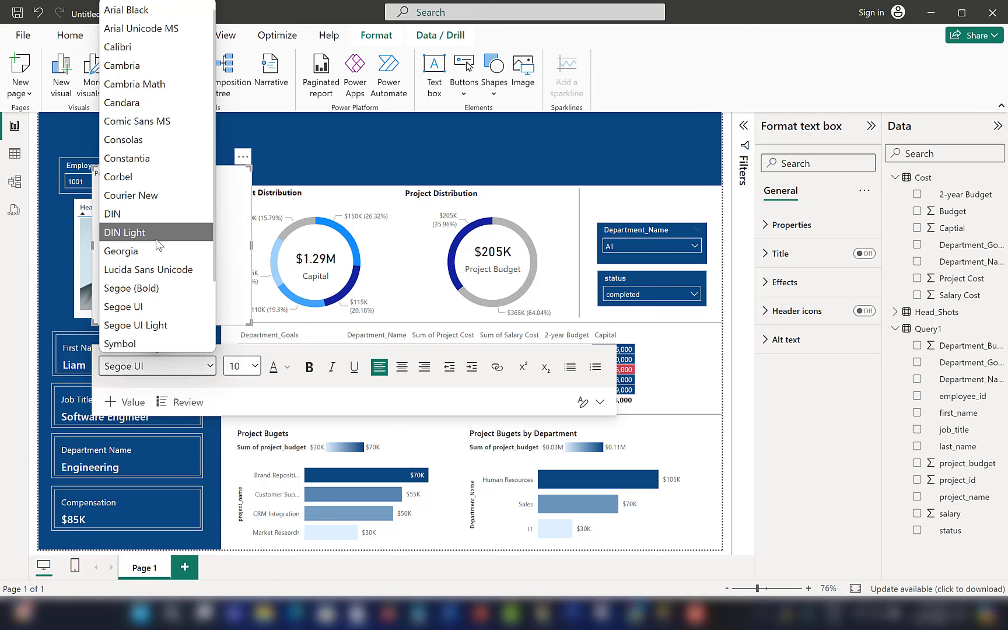
pyautogui.click(160, 288)
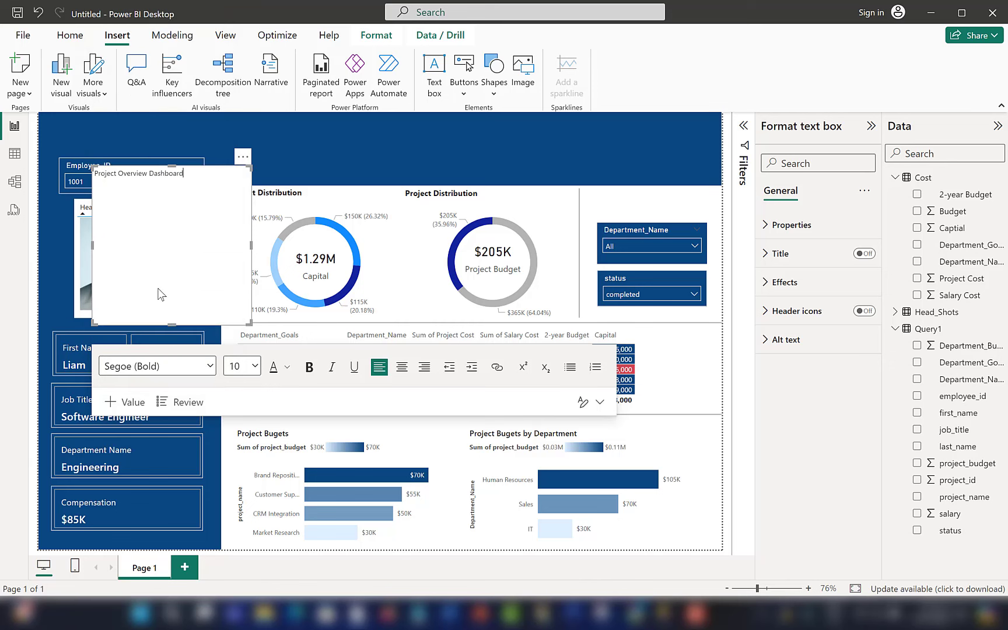
pyautogui.hotkey('ctrl', 'a')
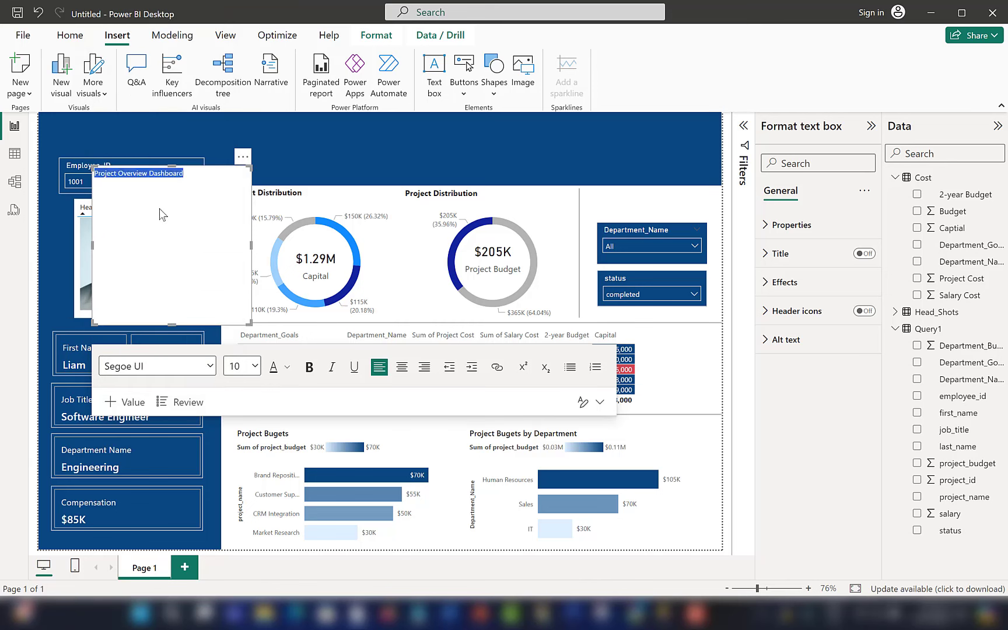
pyautogui.click(287, 366)
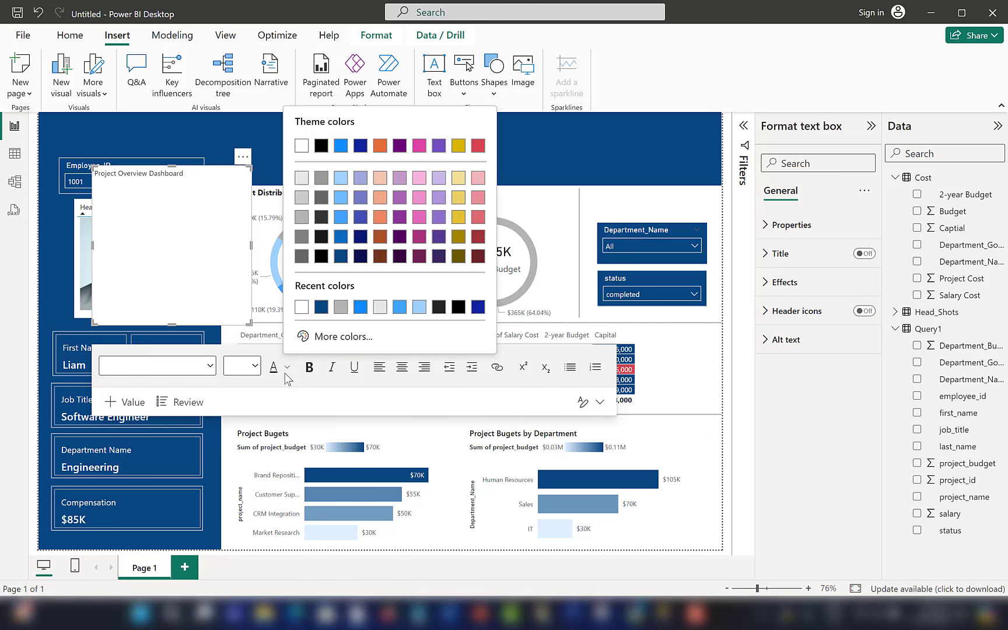
pyautogui.click(307, 152)
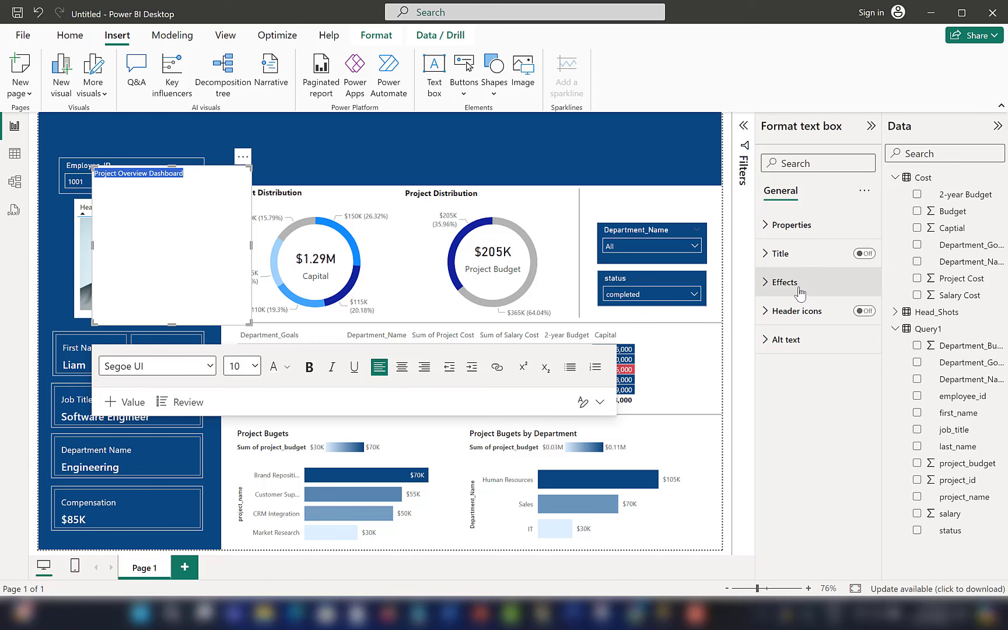
# Turn off the background of the Project Overview Dashboard text box
pyautogui.click(792, 255)
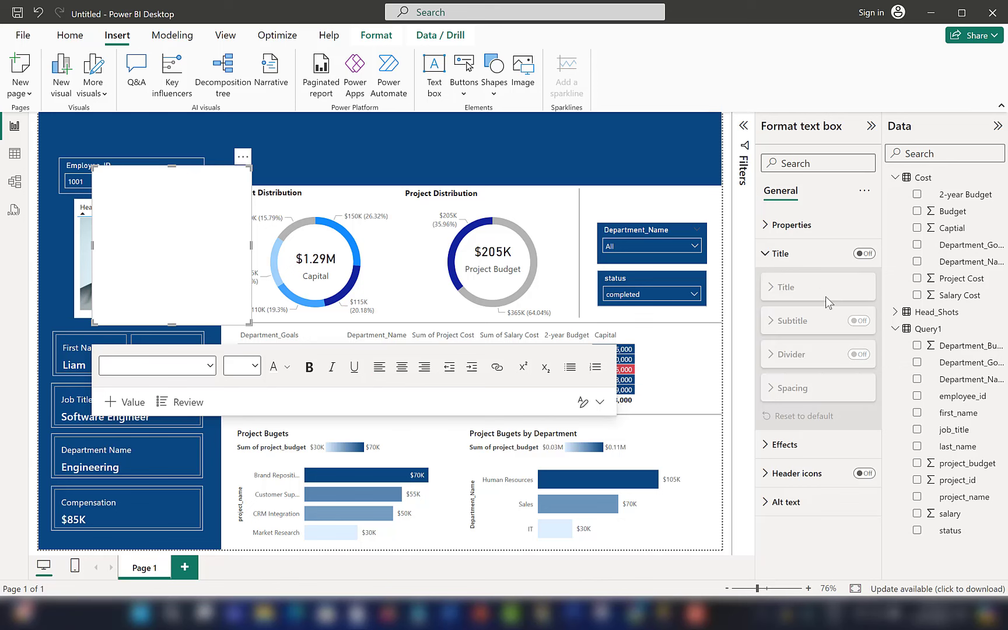
pyautogui.click(785, 445)
pyautogui.scroll(-3, 817, 409)
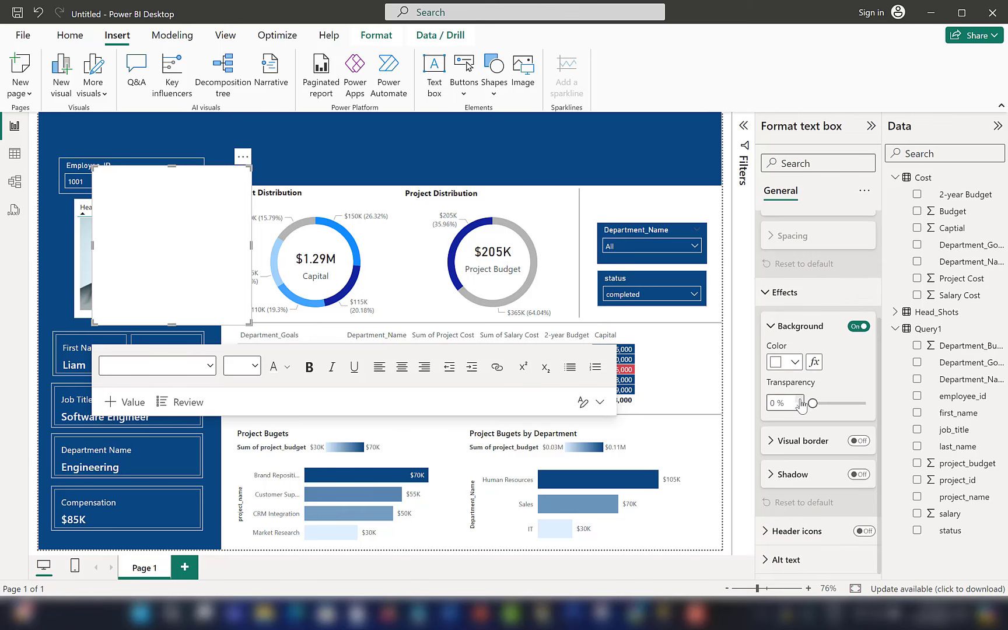
pyautogui.click(858, 327)
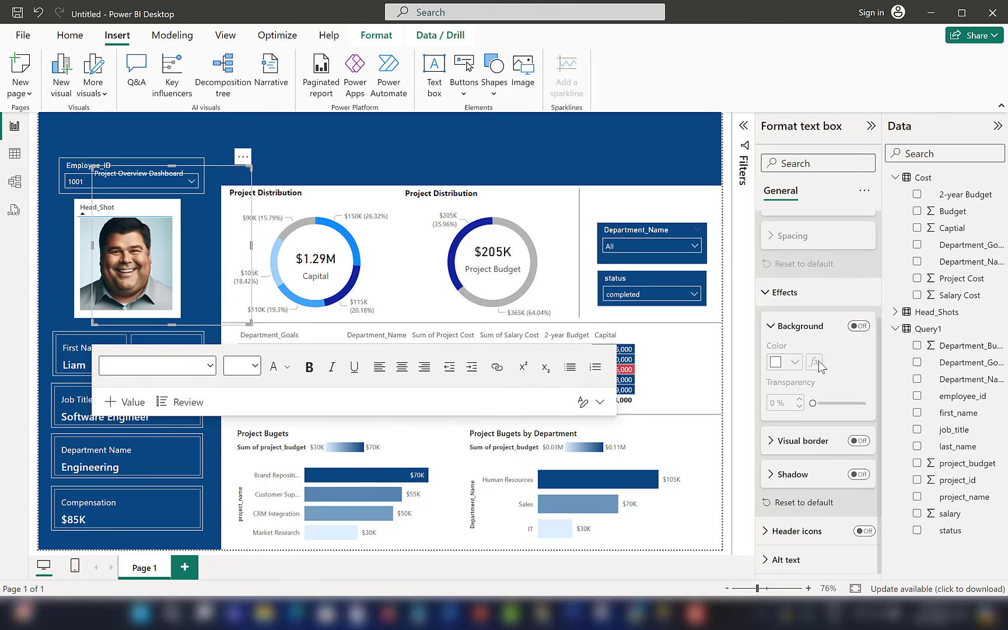
# Enlarge the Project Overview Dashboard title and fit its text box into the blue banner above the Employee_ID slicer
pyautogui.click(202, 210)
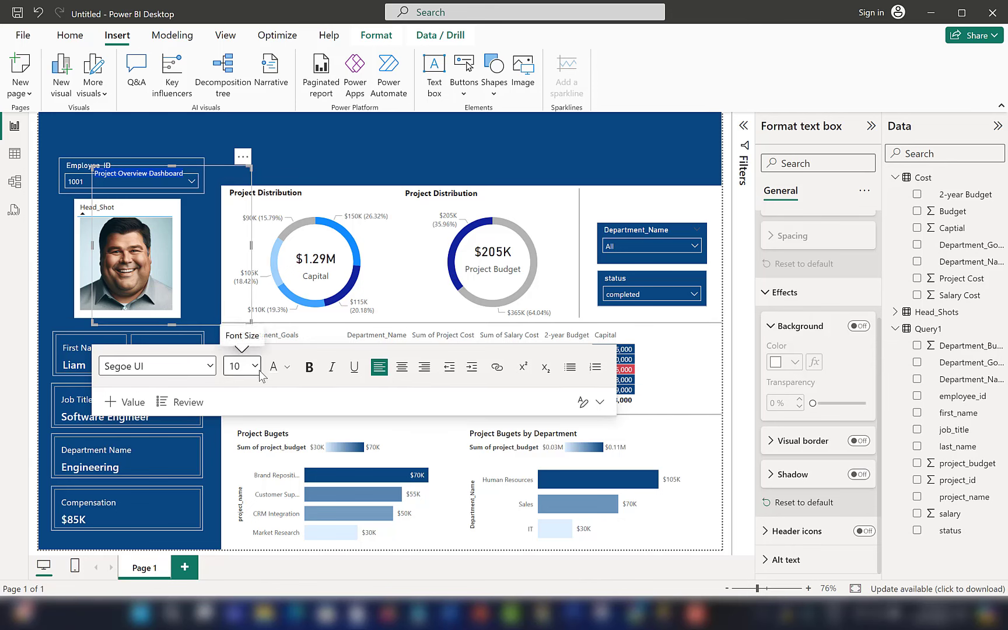
pyautogui.click(240, 366)
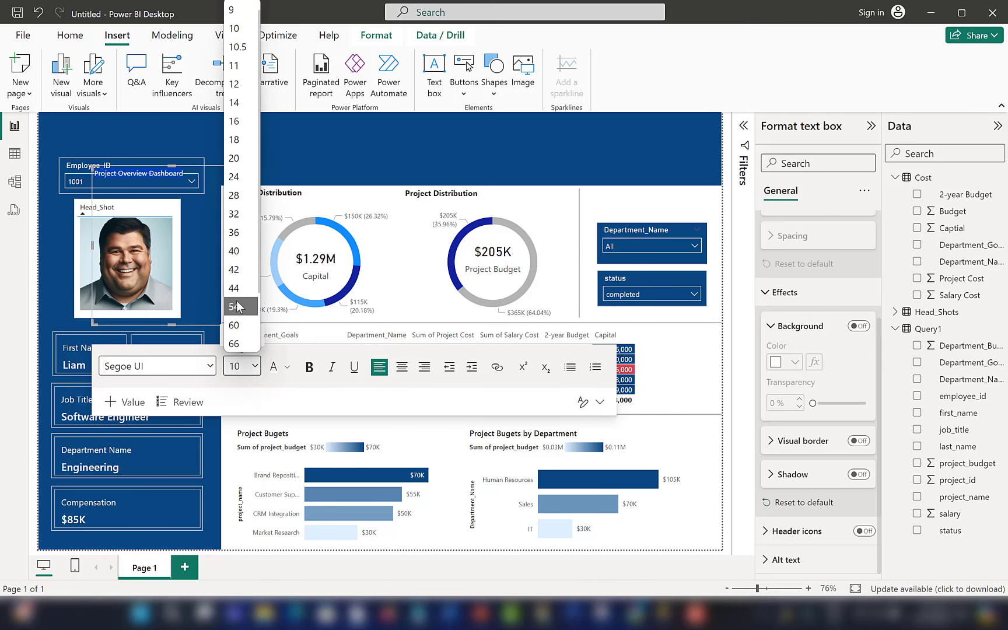
pyautogui.click(239, 270)
pyautogui.click(255, 366)
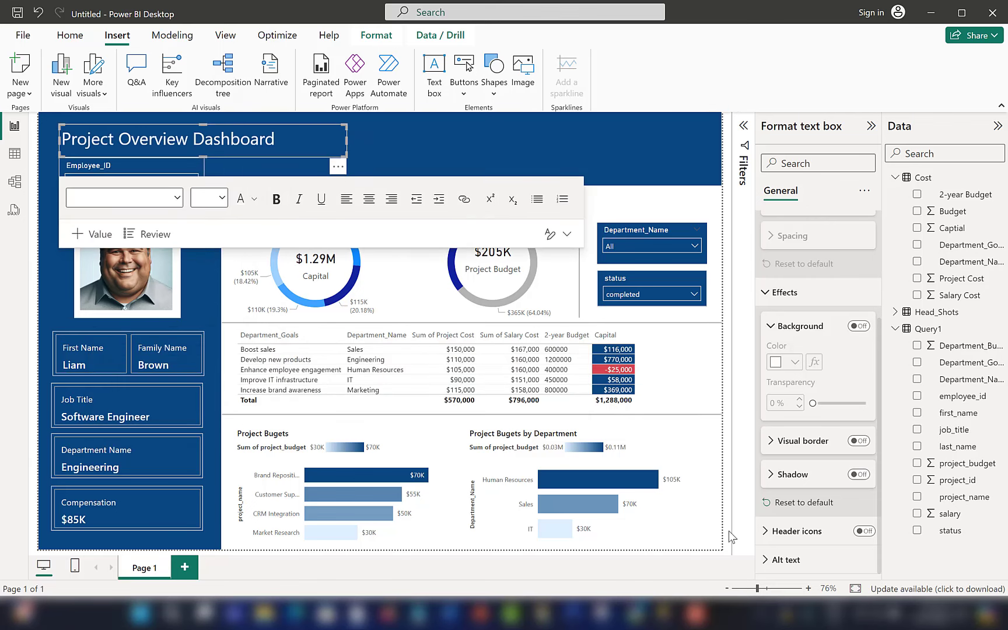
pyautogui.click(726, 535)
pyautogui.click(307, 154)
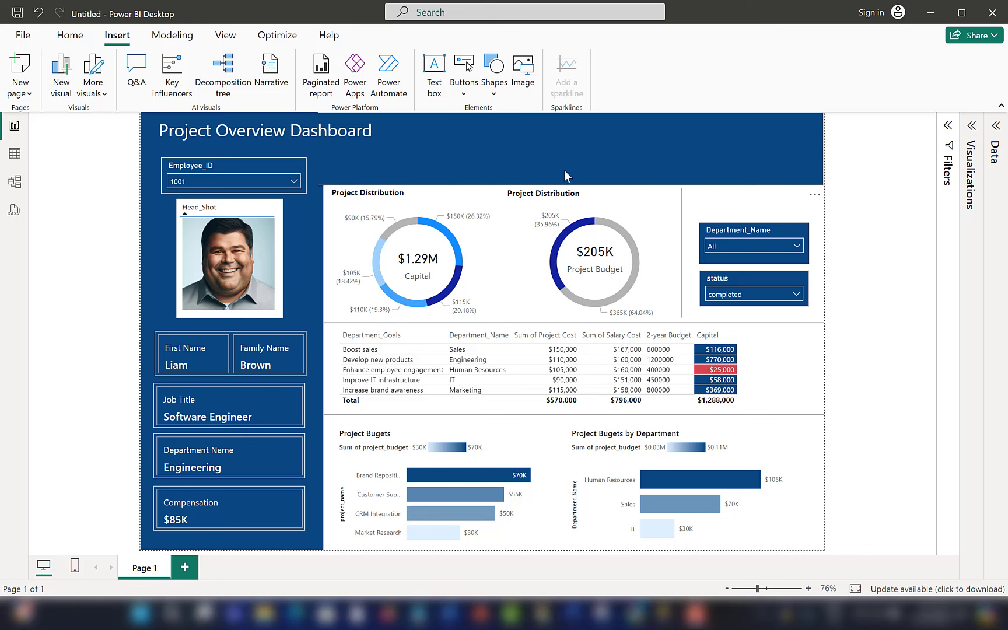
pyautogui.click(430, 264)
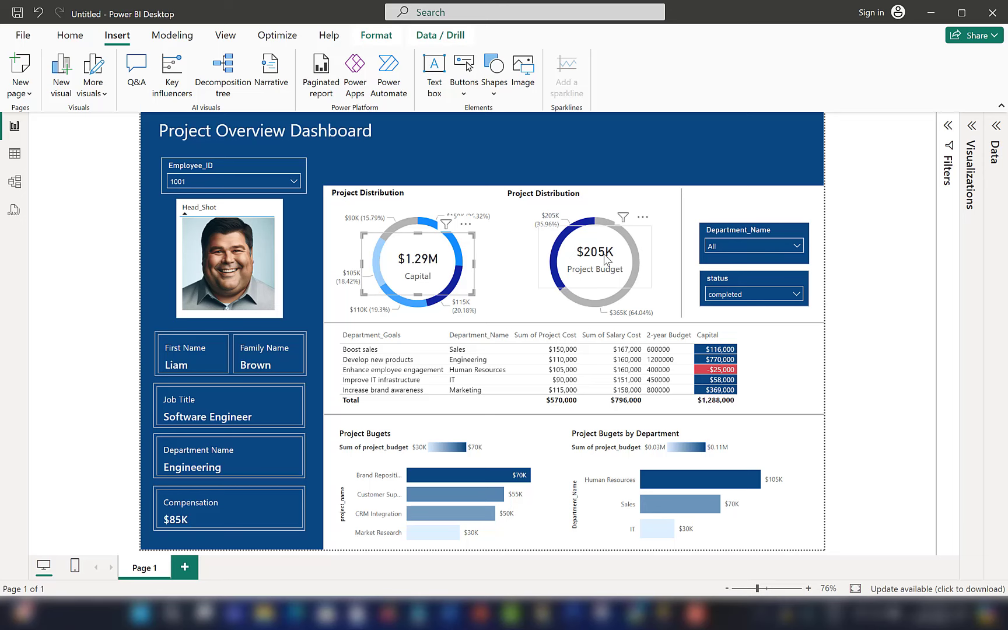